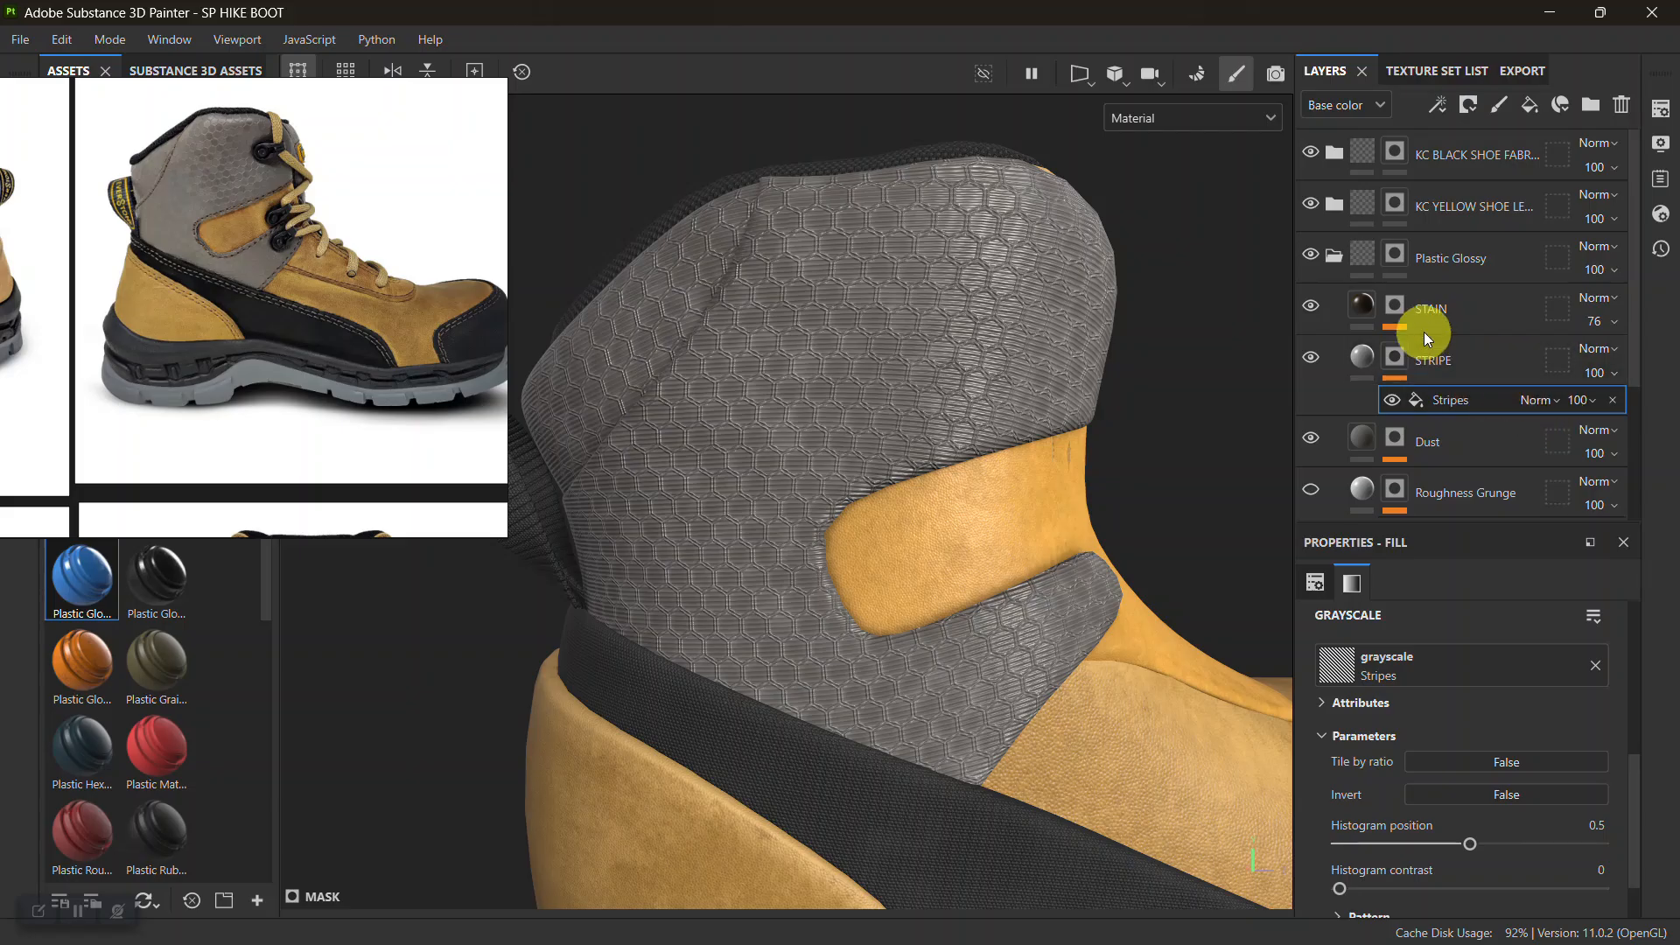
# Copy the Hexagon Double fill effect from the STAIN layer's mask and paste it into the STRIPE layer's mask
pyautogui.click(1401, 306)
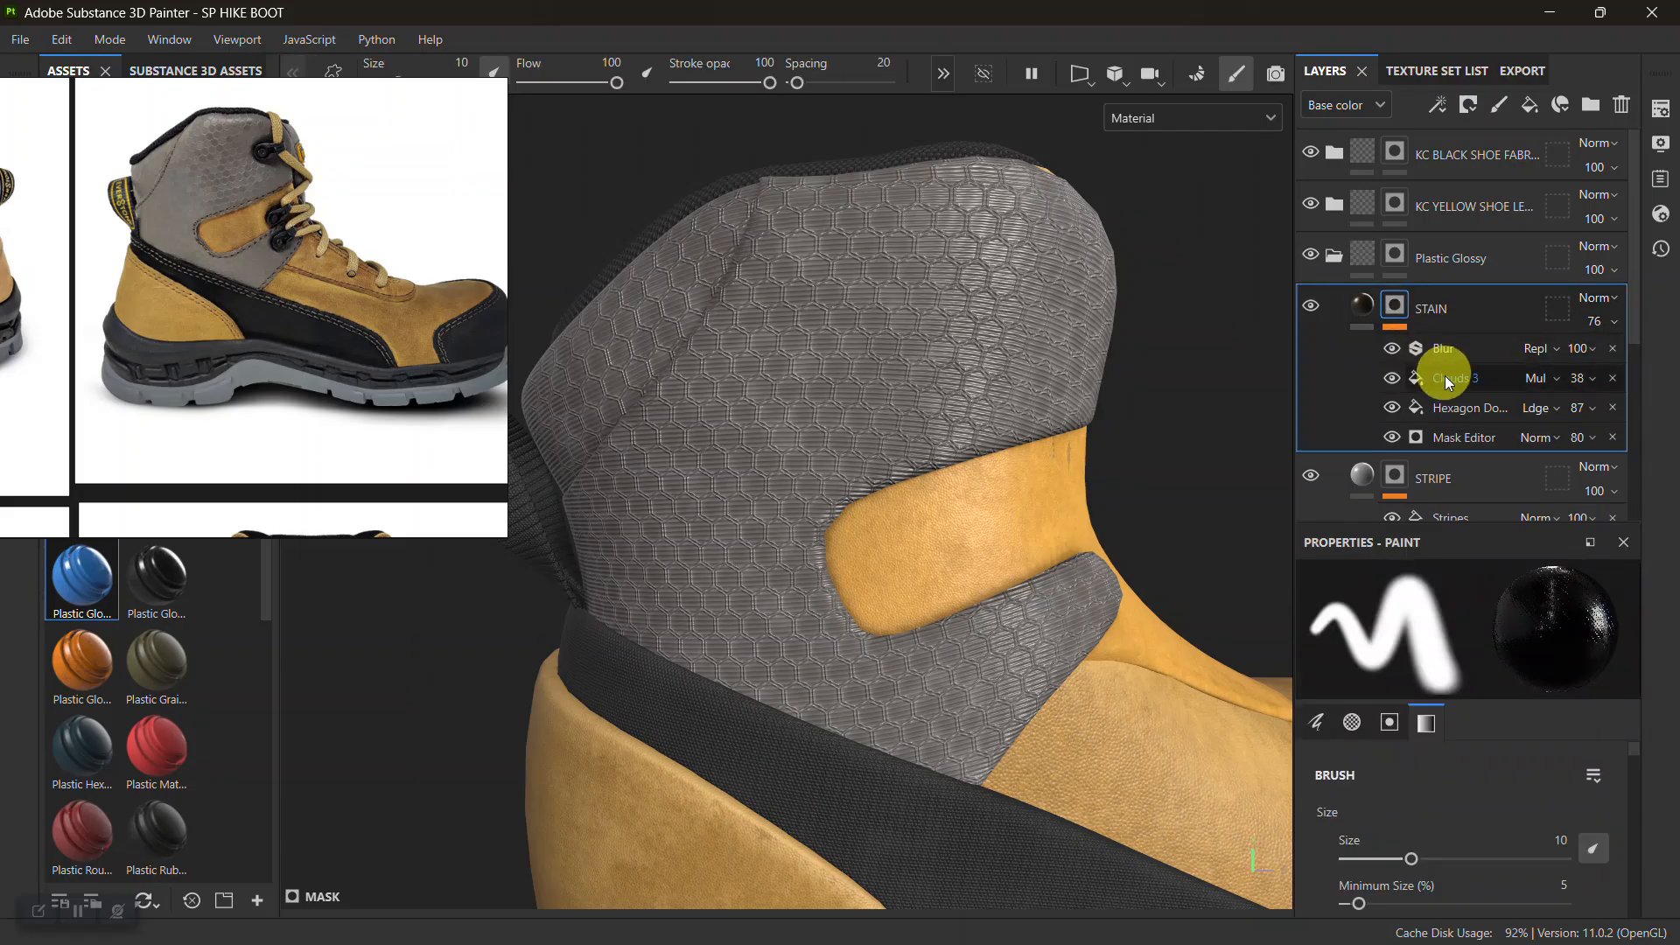
pyautogui.click(1452, 410)
pyautogui.rightClick(1452, 410)
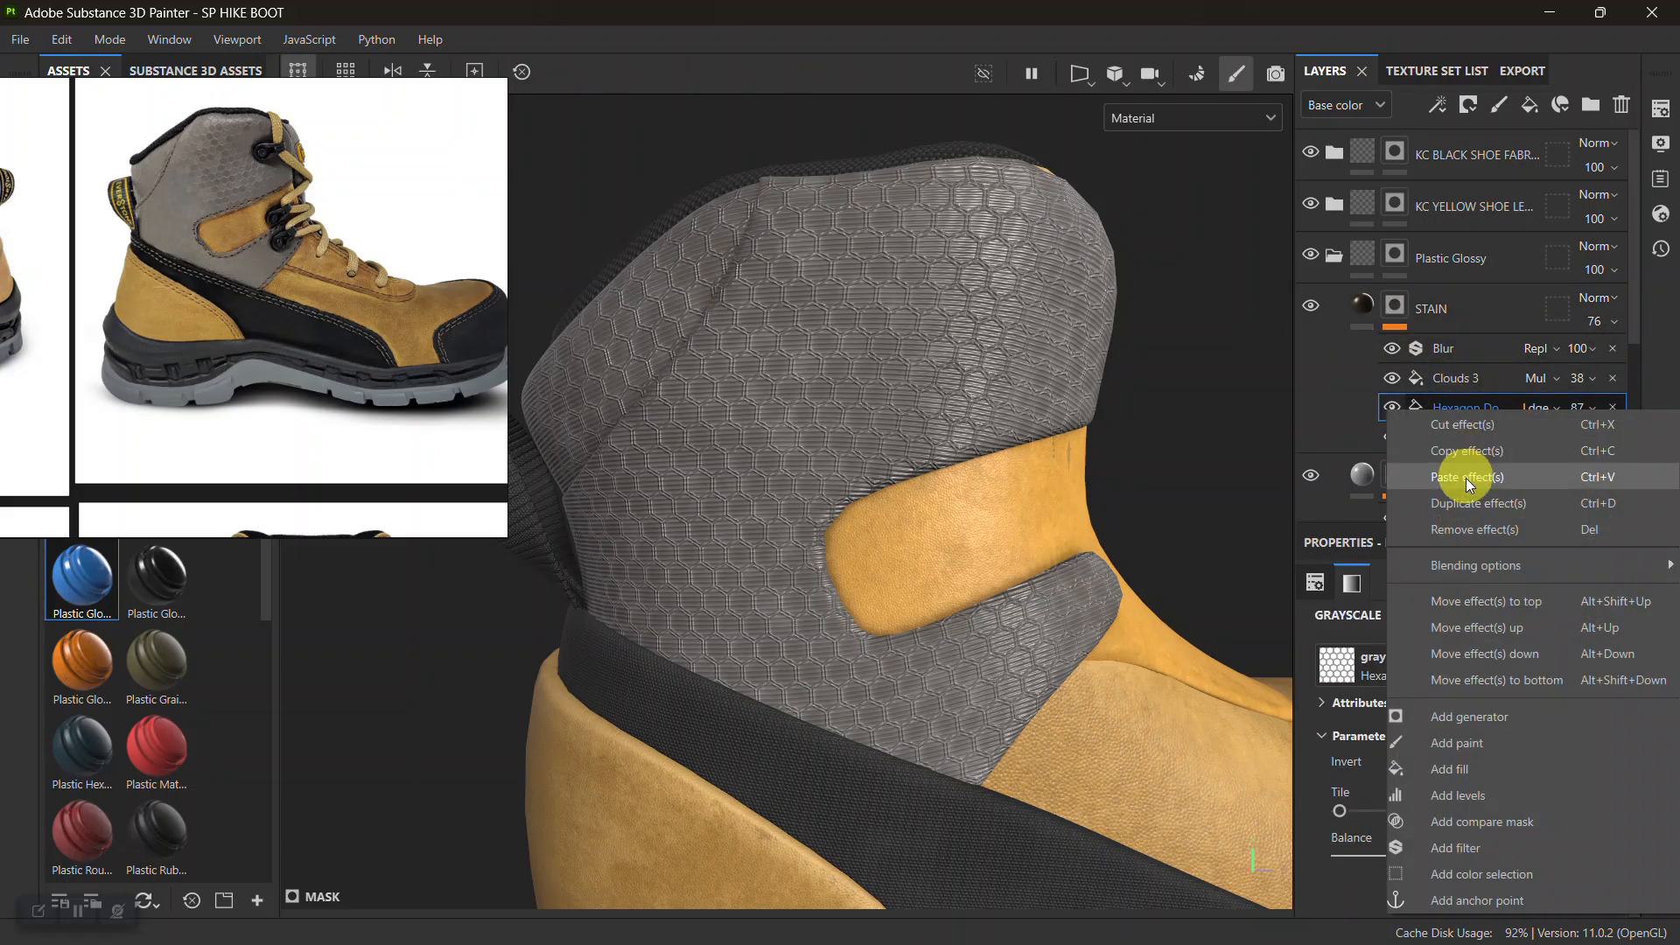
pyautogui.moveTo(1470, 578)
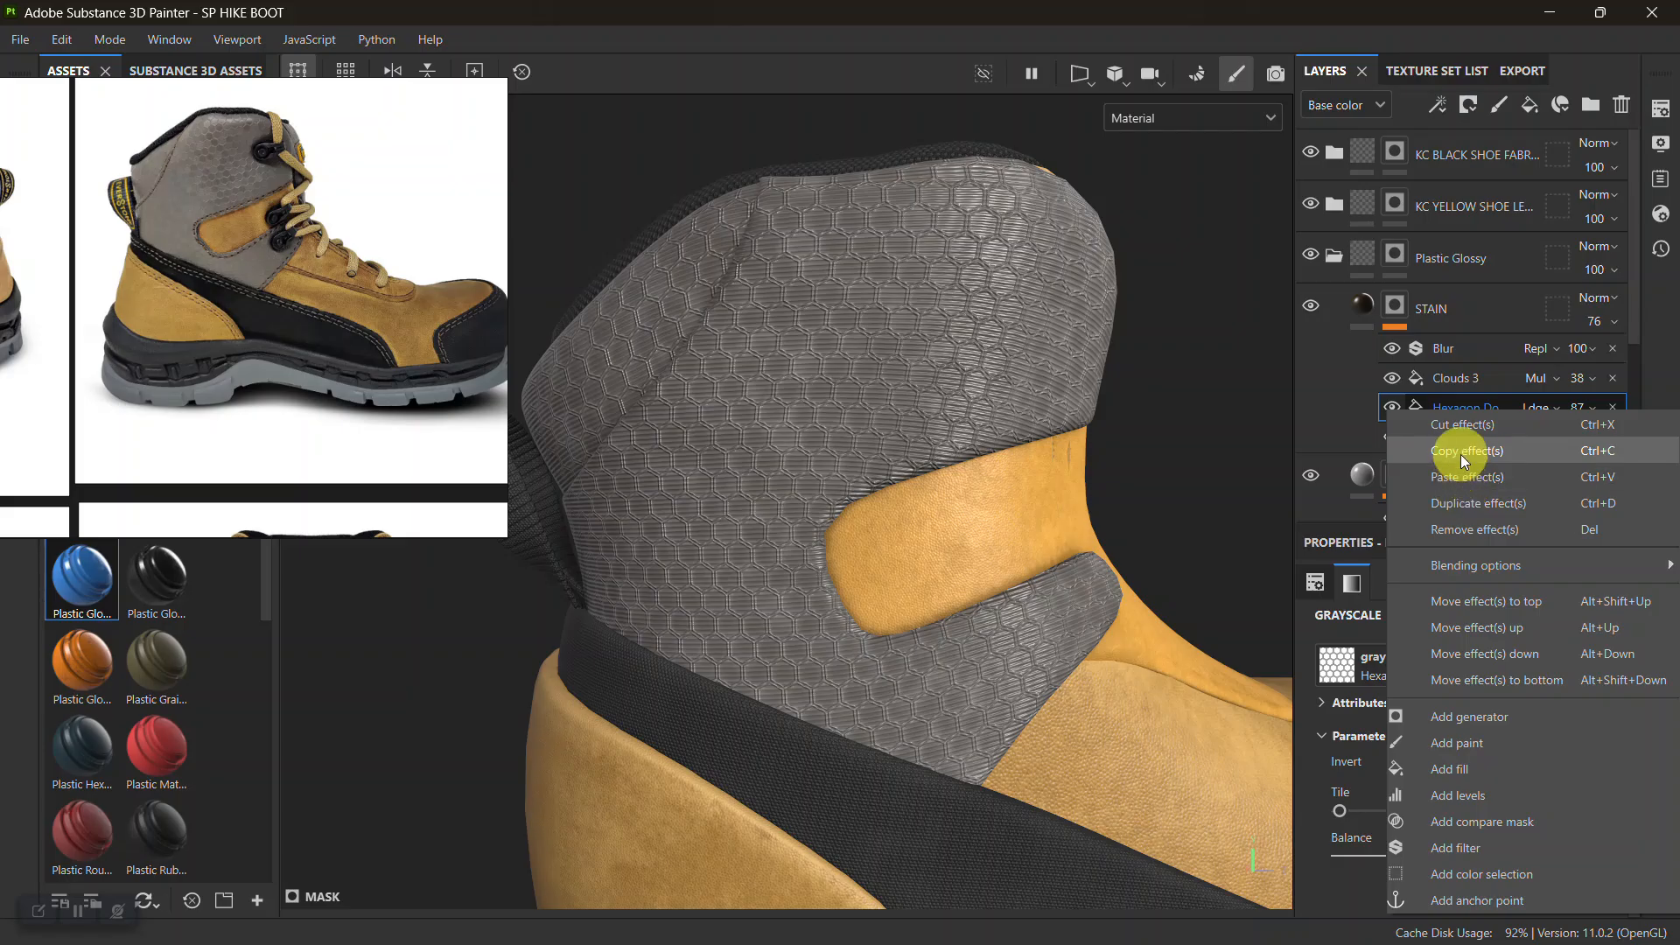
pyautogui.click(1462, 453)
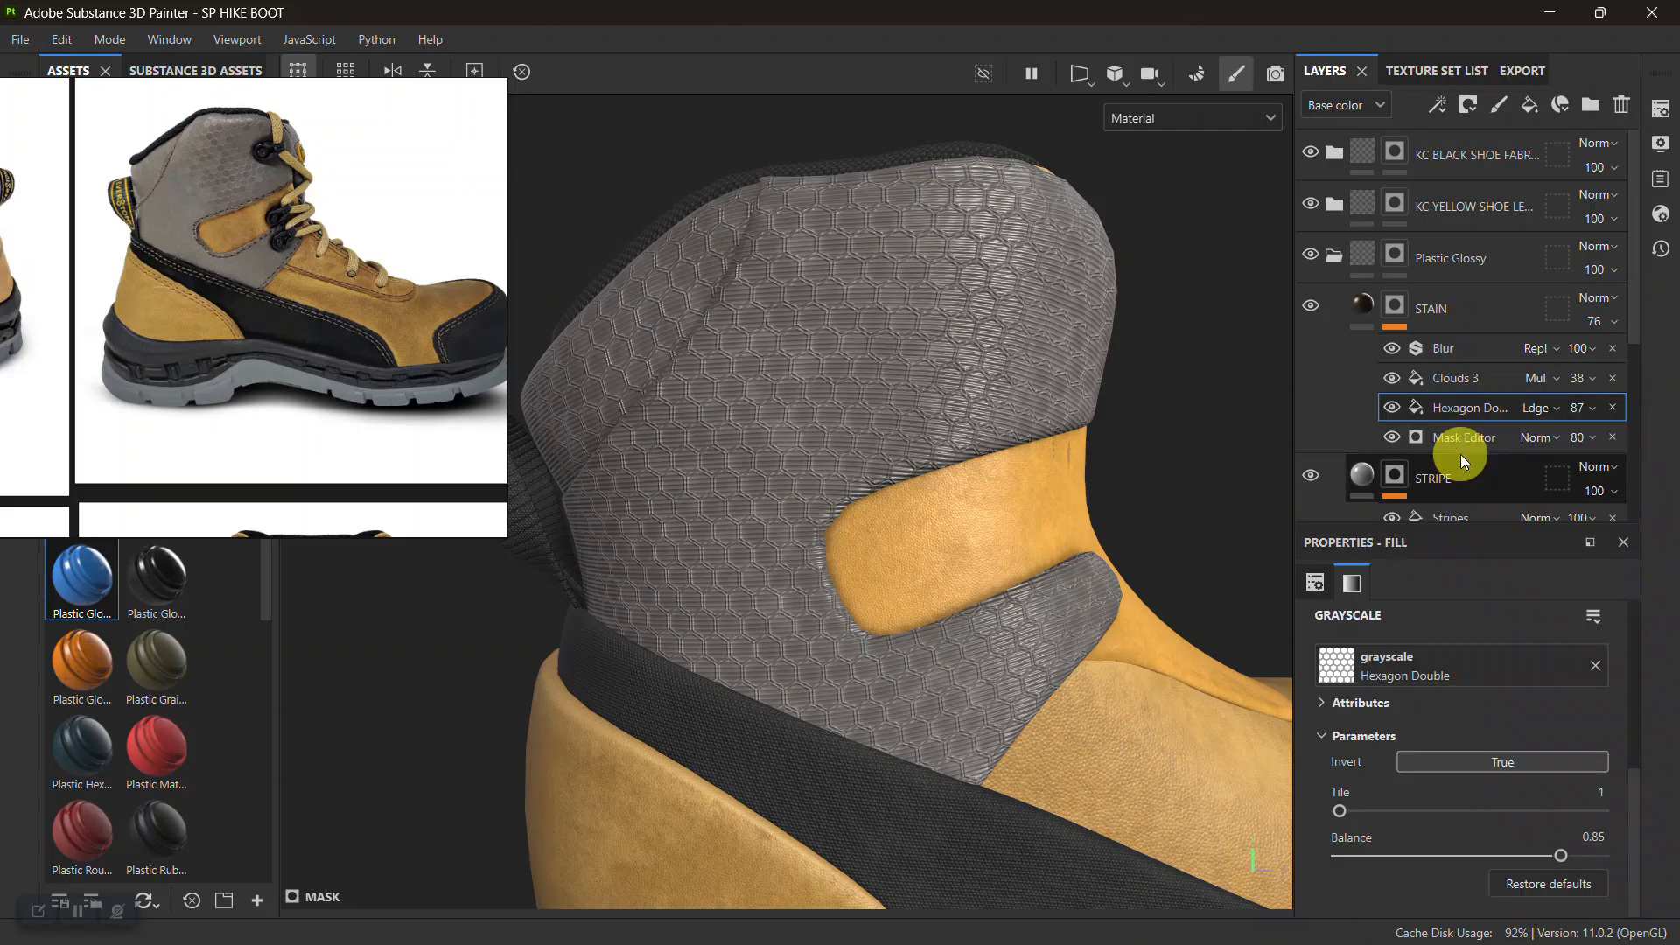
pyautogui.click(1397, 467)
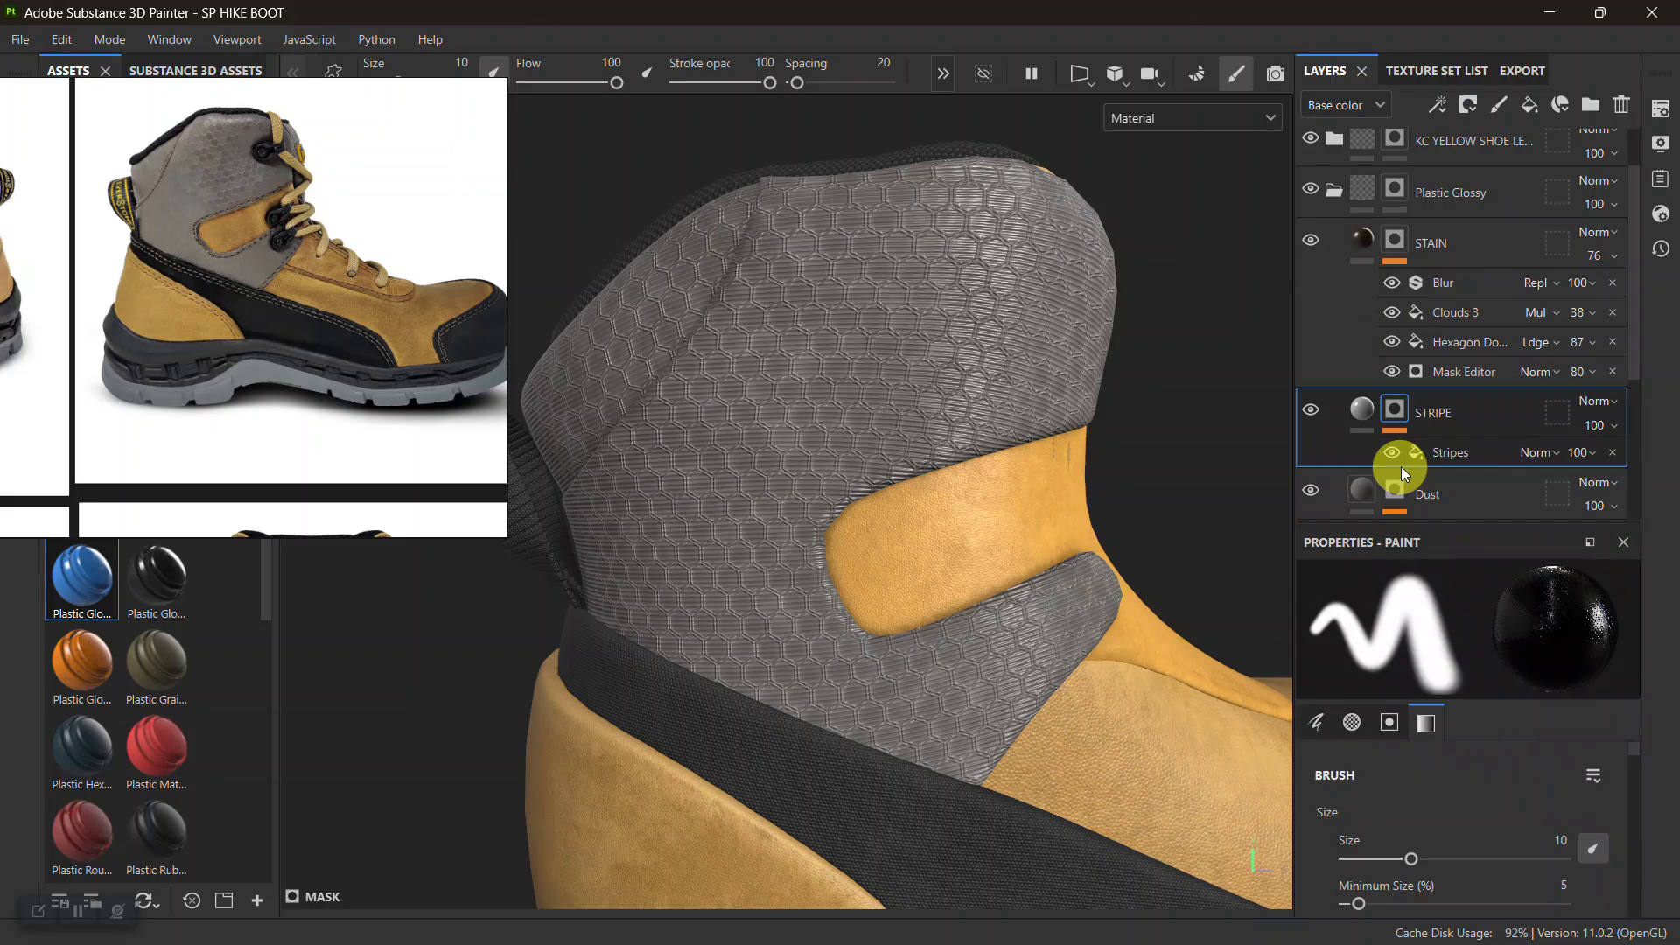
pyautogui.rightClick(1400, 415)
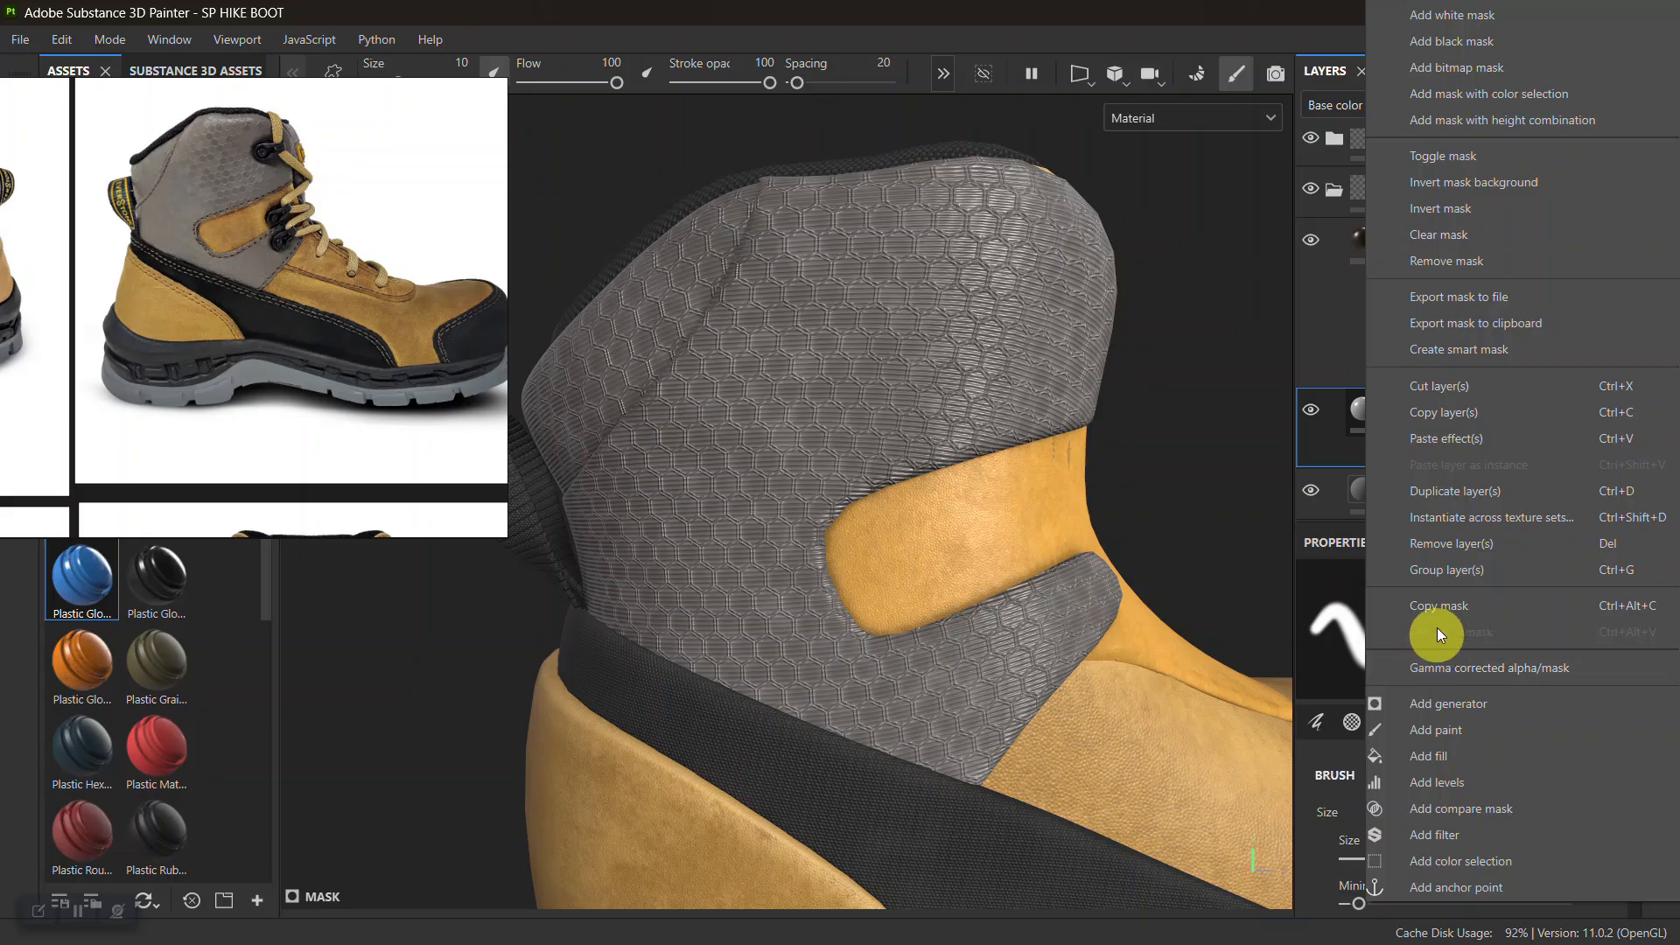
pyautogui.click(1447, 438)
# Set the opacity of the Hexagon Double fill in the STRIPE mask to 99
pyautogui.keyDown('alt'); pyautogui.moveTo(1033, 536); pyautogui.dragTo(988, 697, button='right'); pyautogui.keyUp('alt')
pyautogui.keyDown('alt'); pyautogui.moveTo(987, 698); pyautogui.dragTo(1061, 582, button='middle'); pyautogui.keyUp('alt')
pyautogui.keyDown('alt'); pyautogui.moveTo(1062, 581); pyautogui.dragTo(986, 679, button='right'); pyautogui.keyUp('alt')
pyautogui.keyDown('alt'); pyautogui.moveTo(987, 679); pyautogui.dragTo(1076, 608); pyautogui.keyUp('alt')
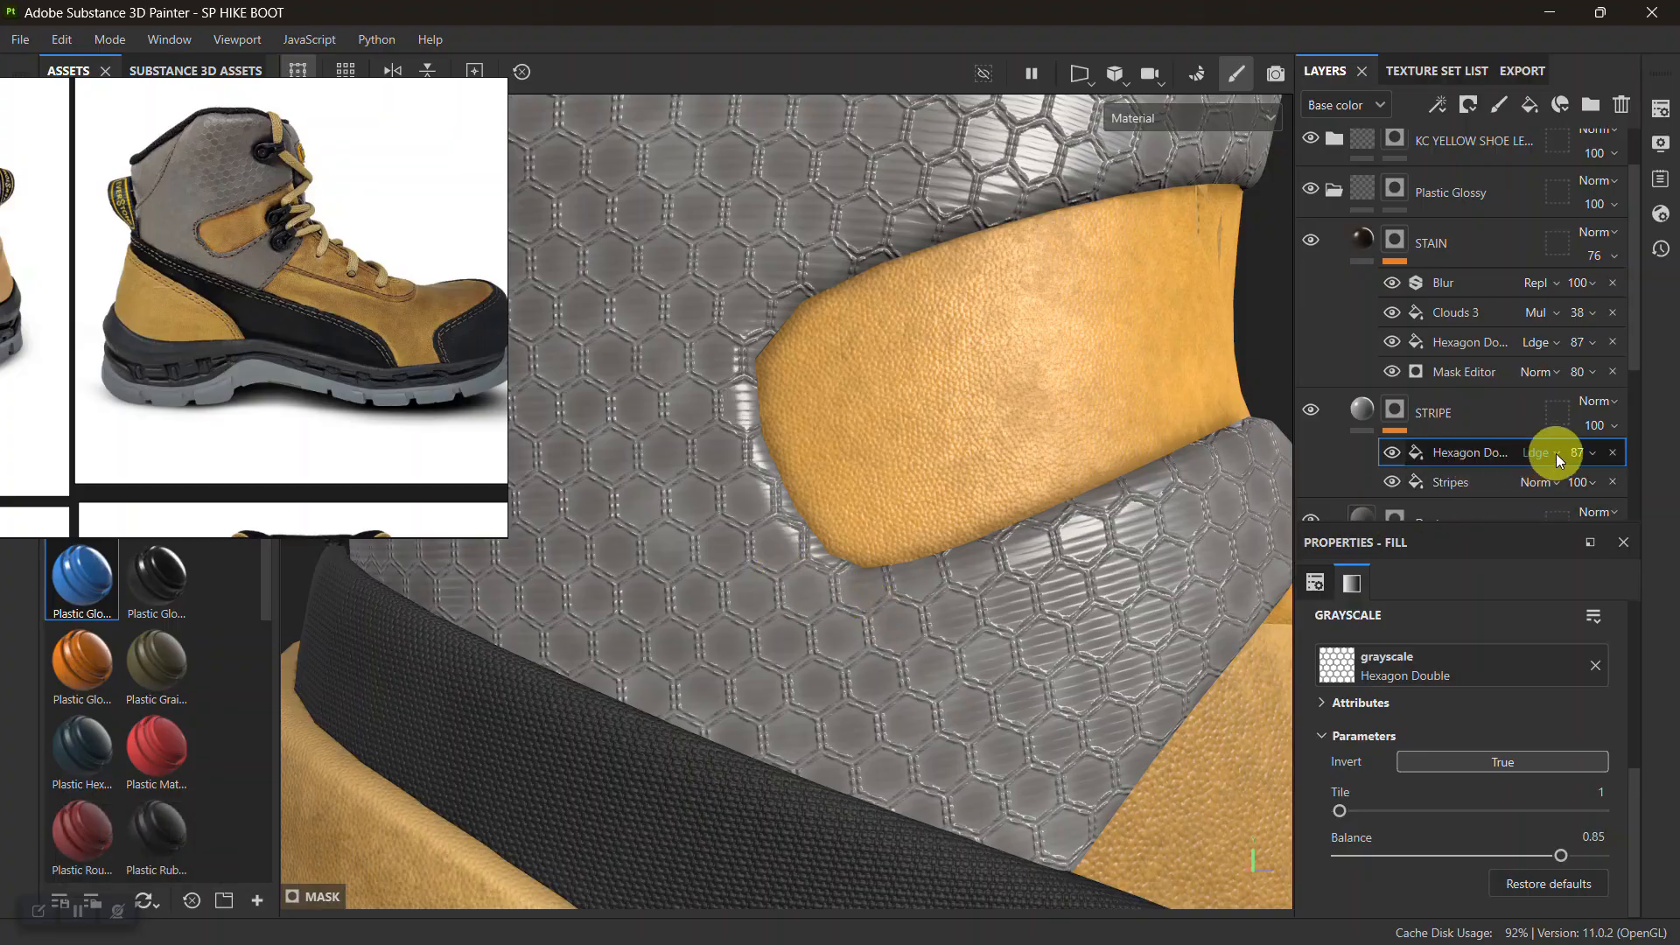
pyautogui.click(1586, 451)
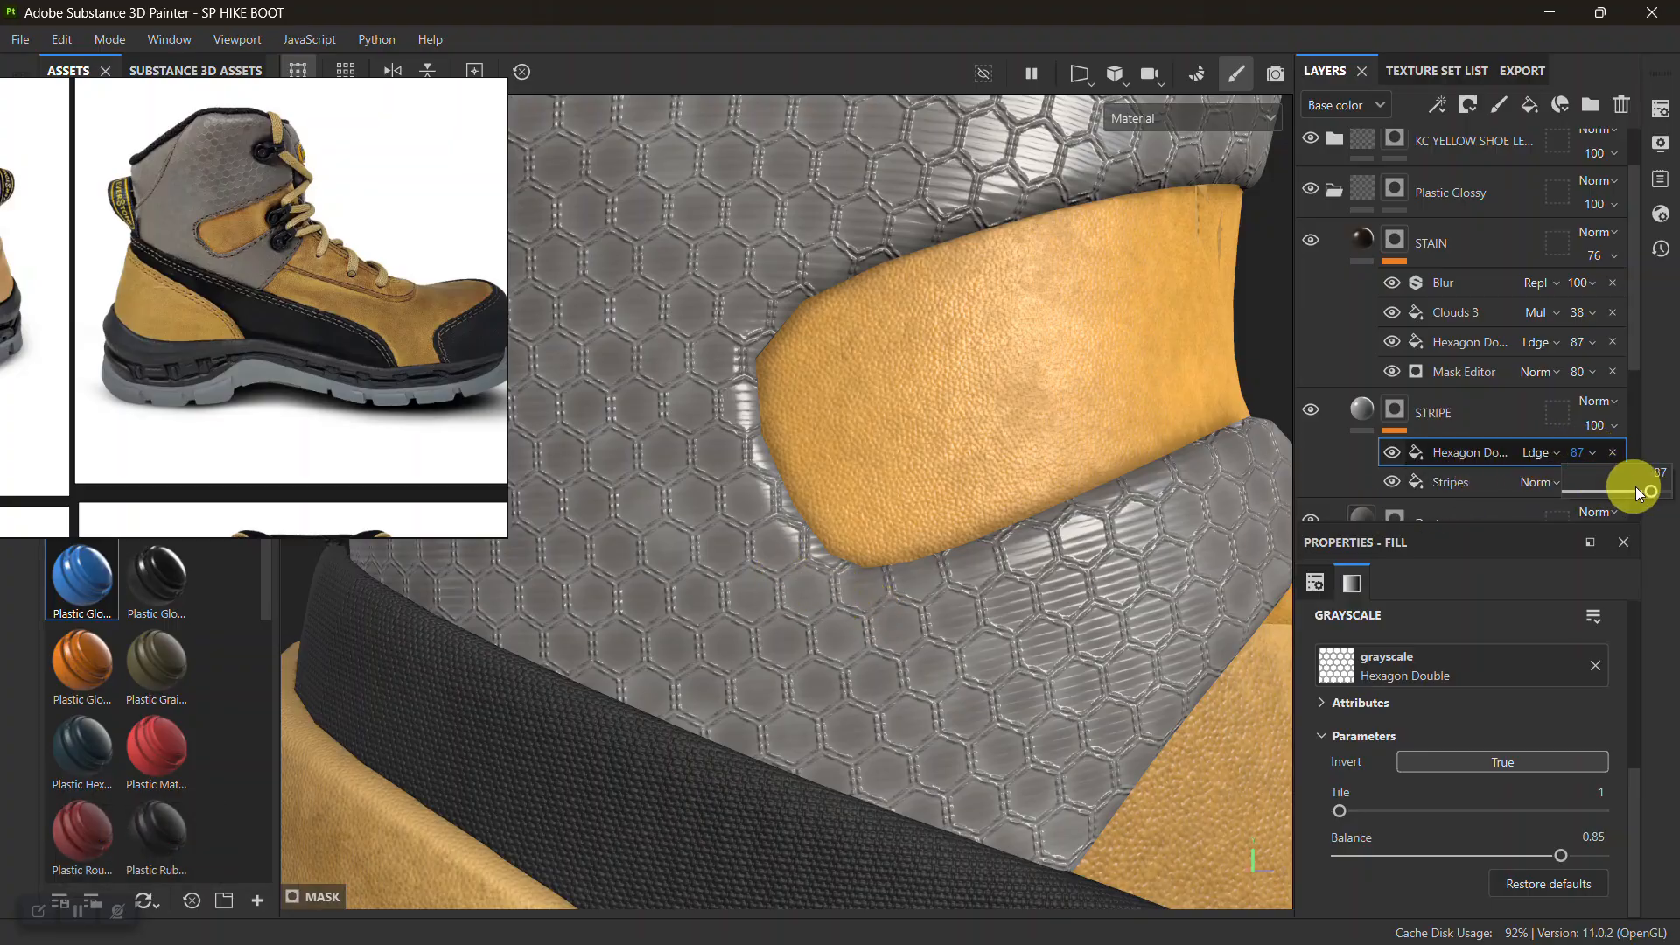
pyautogui.moveTo(1673, 495); pyautogui.dragTo(1661, 483)
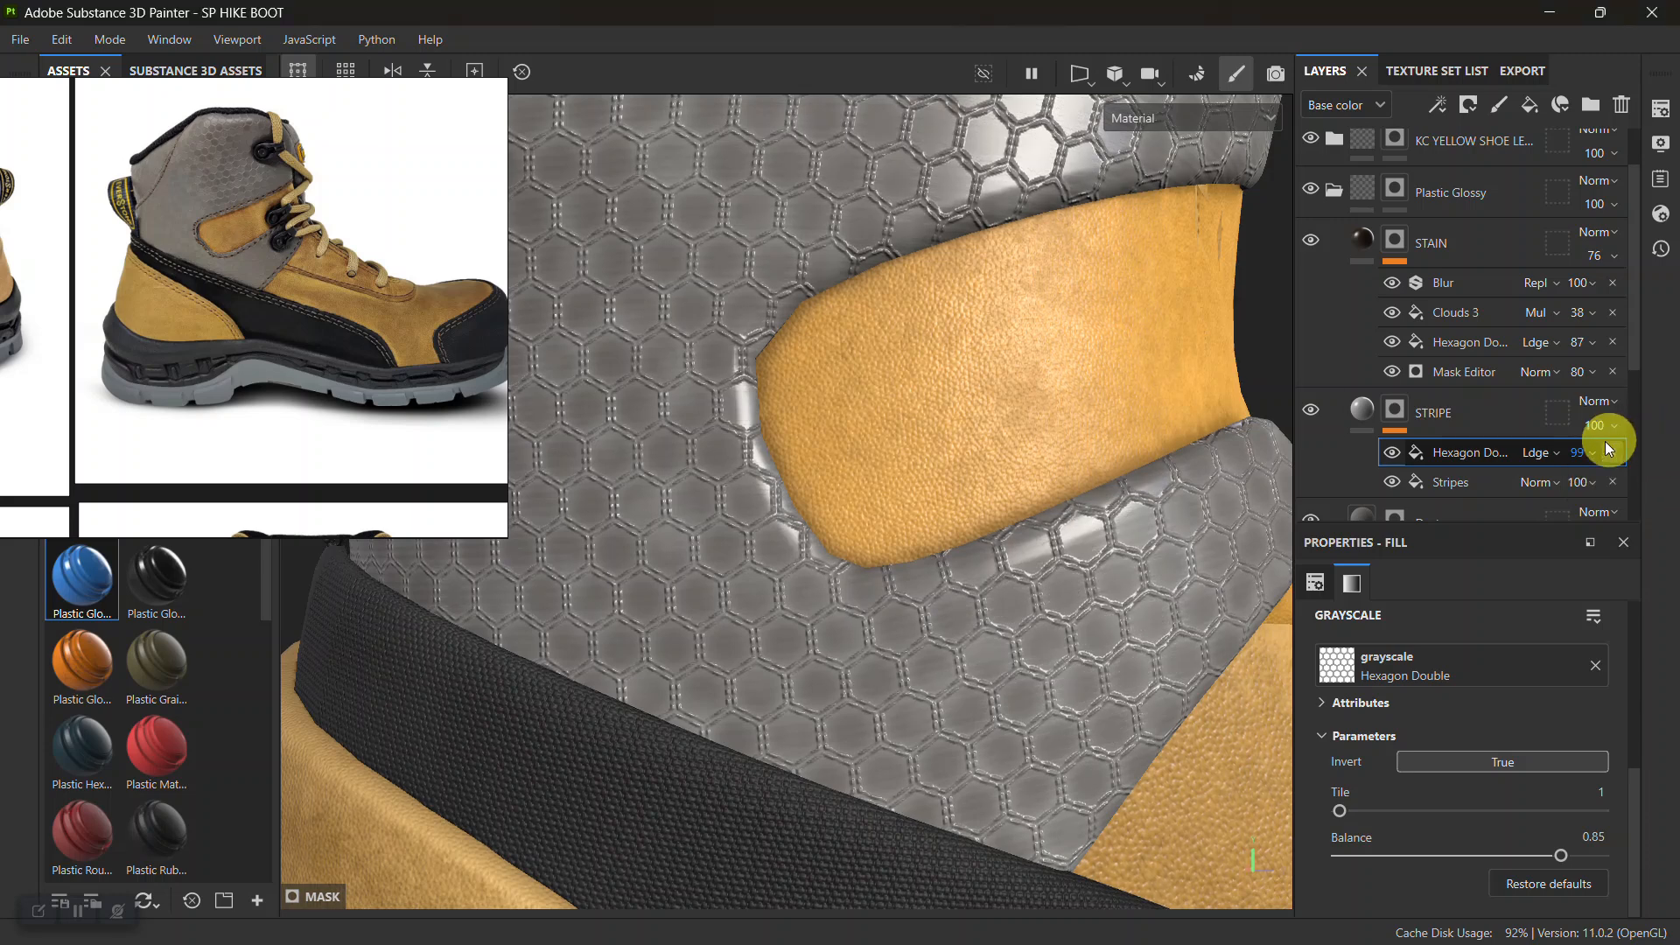
# Try the Subtract blending mode on the STRIPE mask's Hexagon Double fill and check the hexagon pattern up close
pyautogui.click(1561, 453)
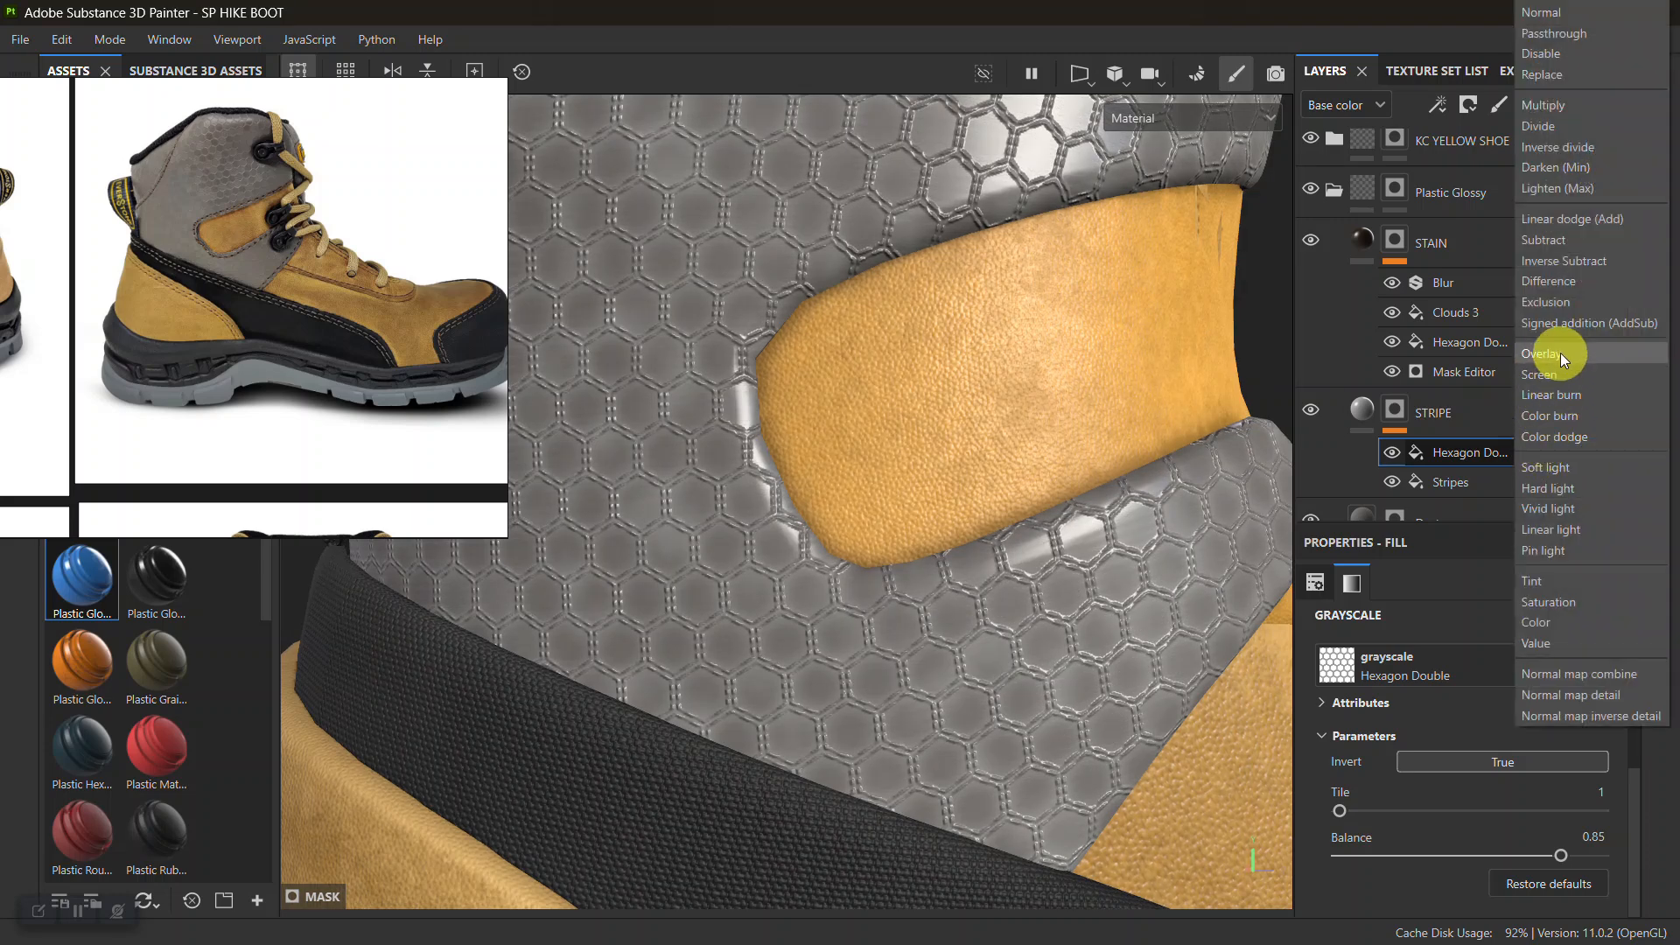
pyautogui.click(1563, 242)
pyautogui.moveTo(889, 593)
pyautogui.keyDown('alt'); pyautogui.mouseDown()
pyautogui.moveTo(965, 548)
pyautogui.moveTo(911, 581)
pyautogui.mouseUp(); pyautogui.keyUp('alt')
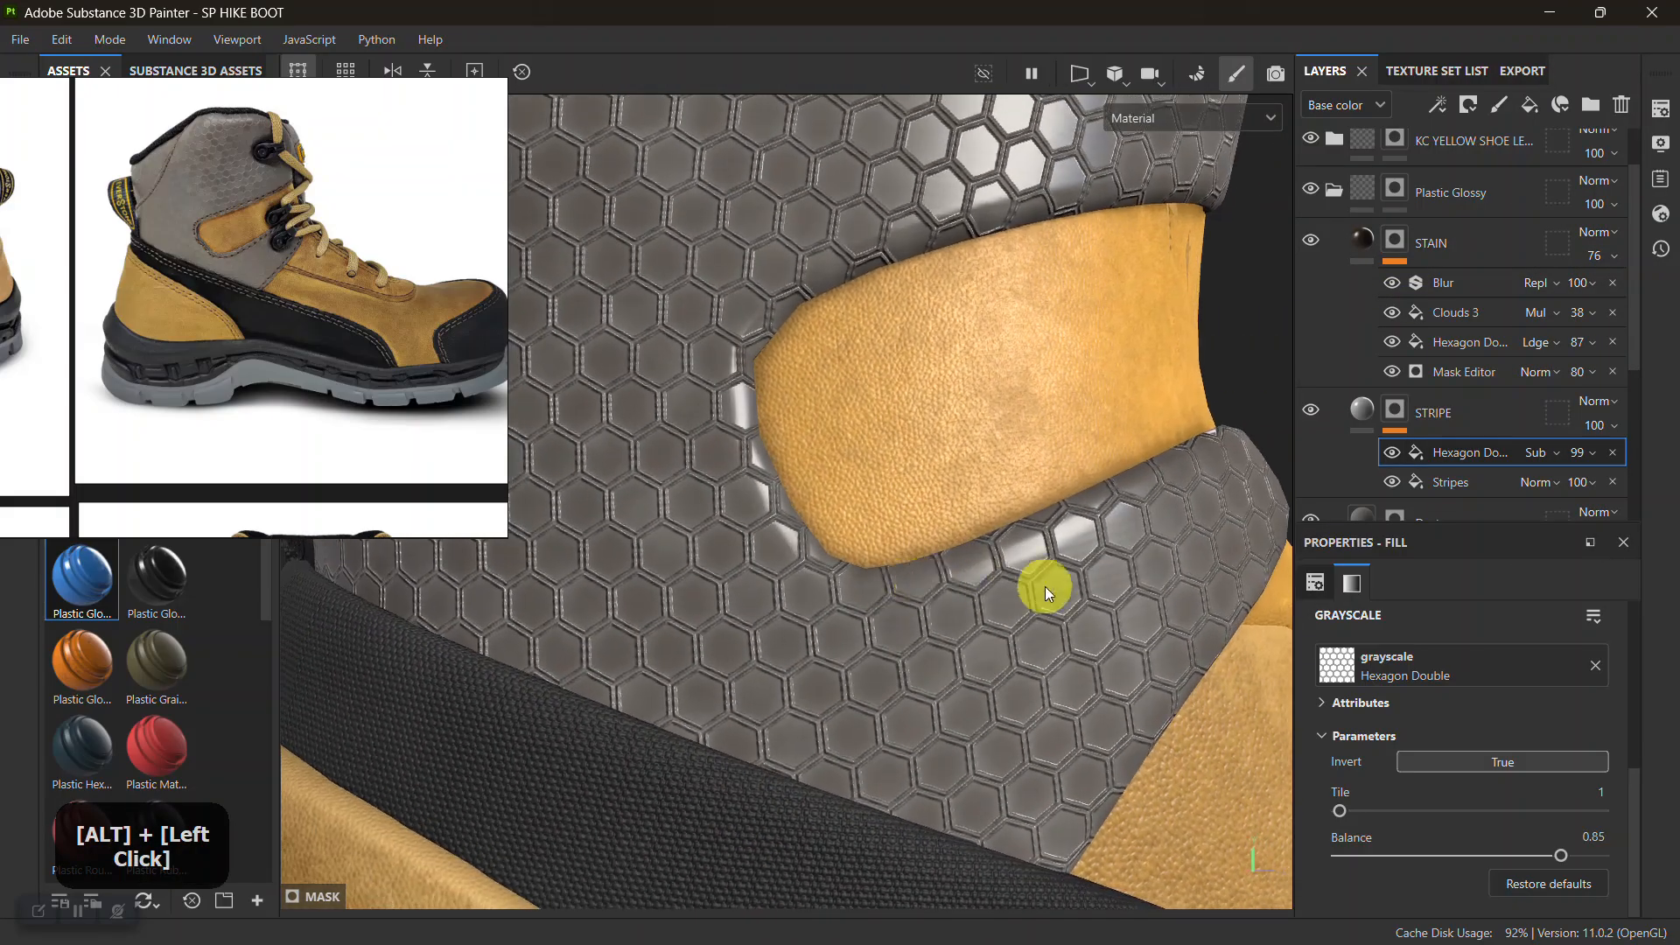
pyautogui.keyDown('alt'); pyautogui.moveTo(1053, 537); pyautogui.dragTo(903, 571, button='right'); pyautogui.keyUp('alt')
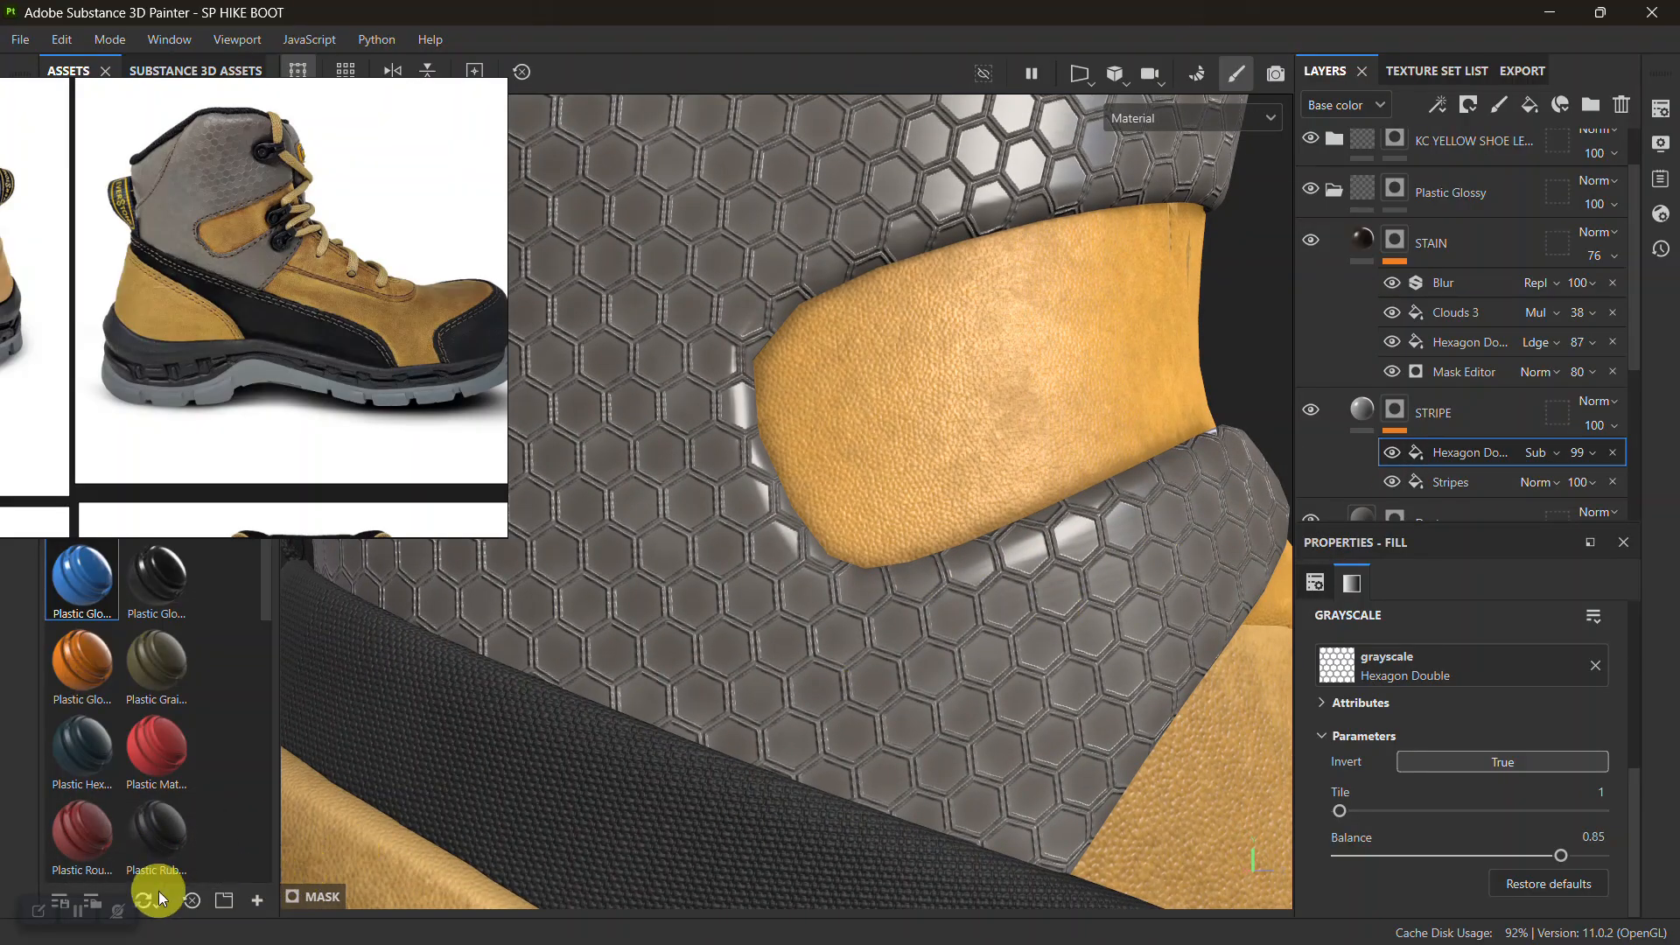
pyautogui.click(80, 911)
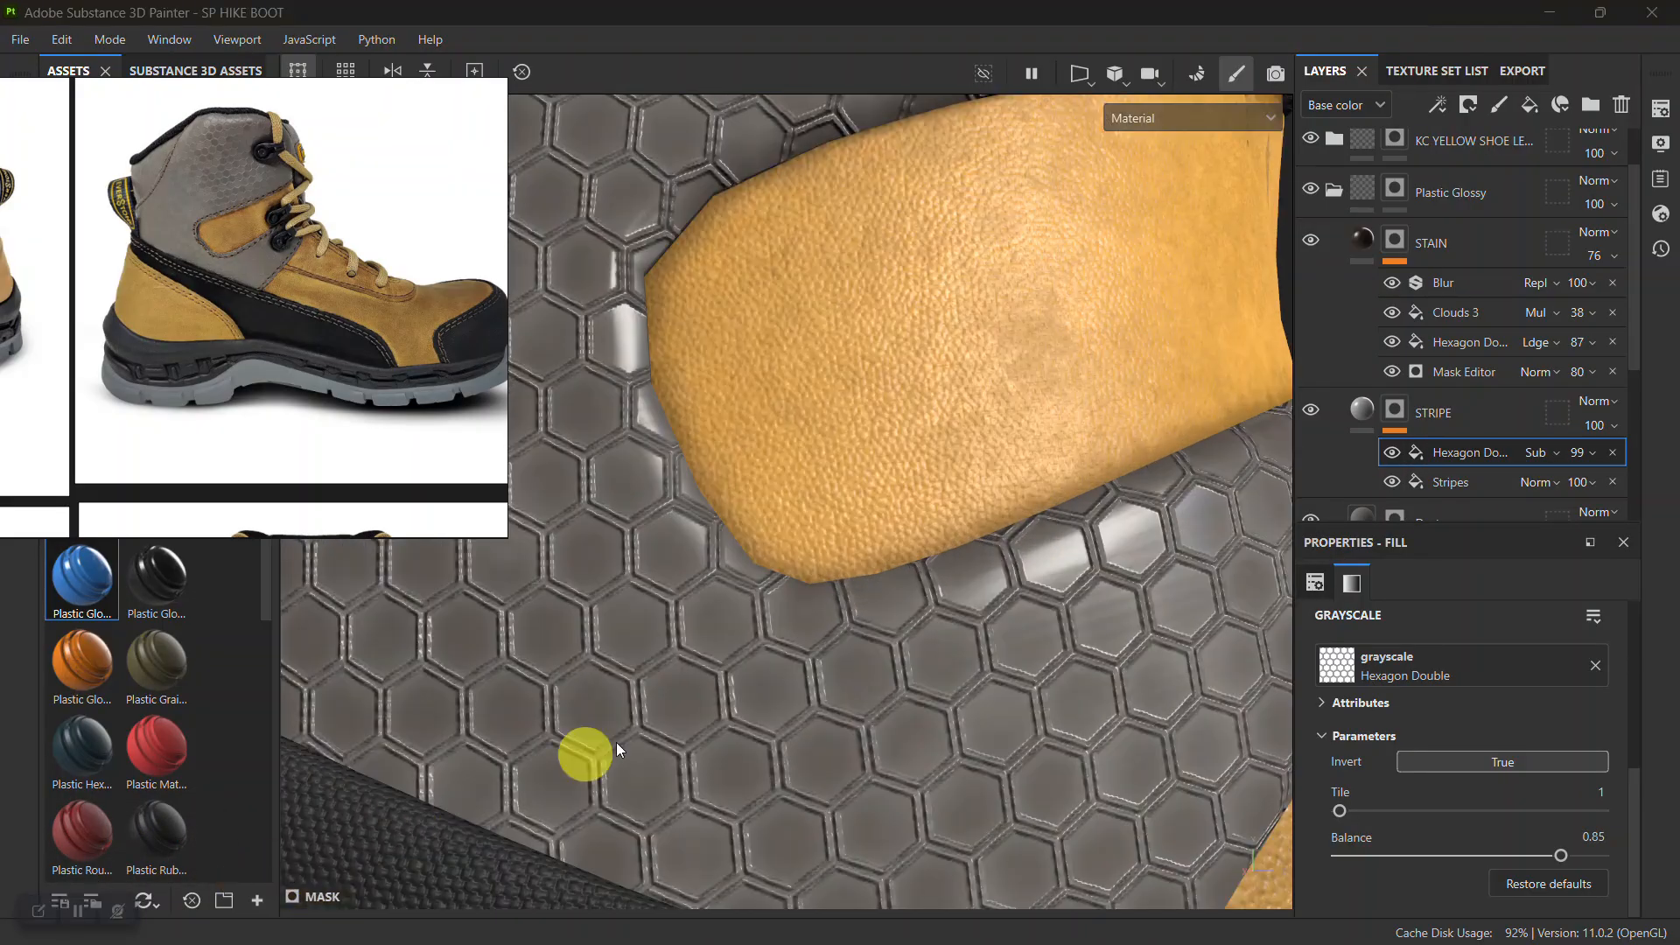
pyautogui.keyDown('alt'); pyautogui.moveTo(967, 570); pyautogui.dragTo(960, 585, button='right'); pyautogui.keyUp('alt')
pyautogui.keyDown('alt'); pyautogui.moveTo(960, 585); pyautogui.dragTo(1065, 581); pyautogui.keyUp('alt')
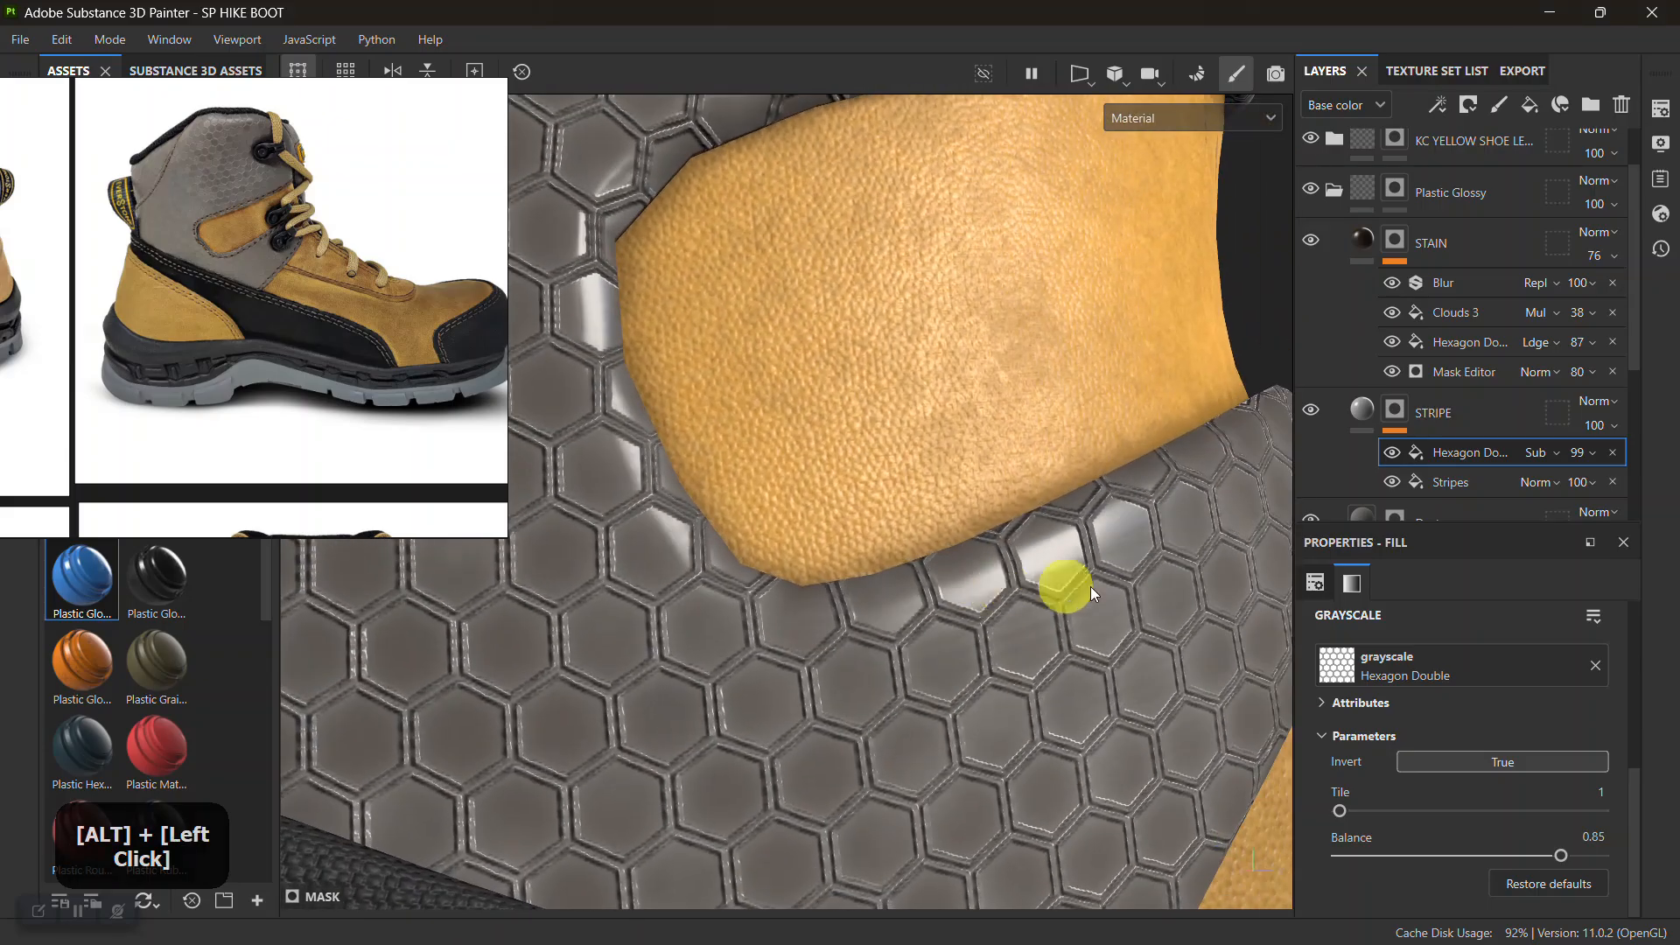
# Set the blending mode of the STRIPE mask's Hexagon Double fill to Divide and save the project
pyautogui.click(1566, 454)
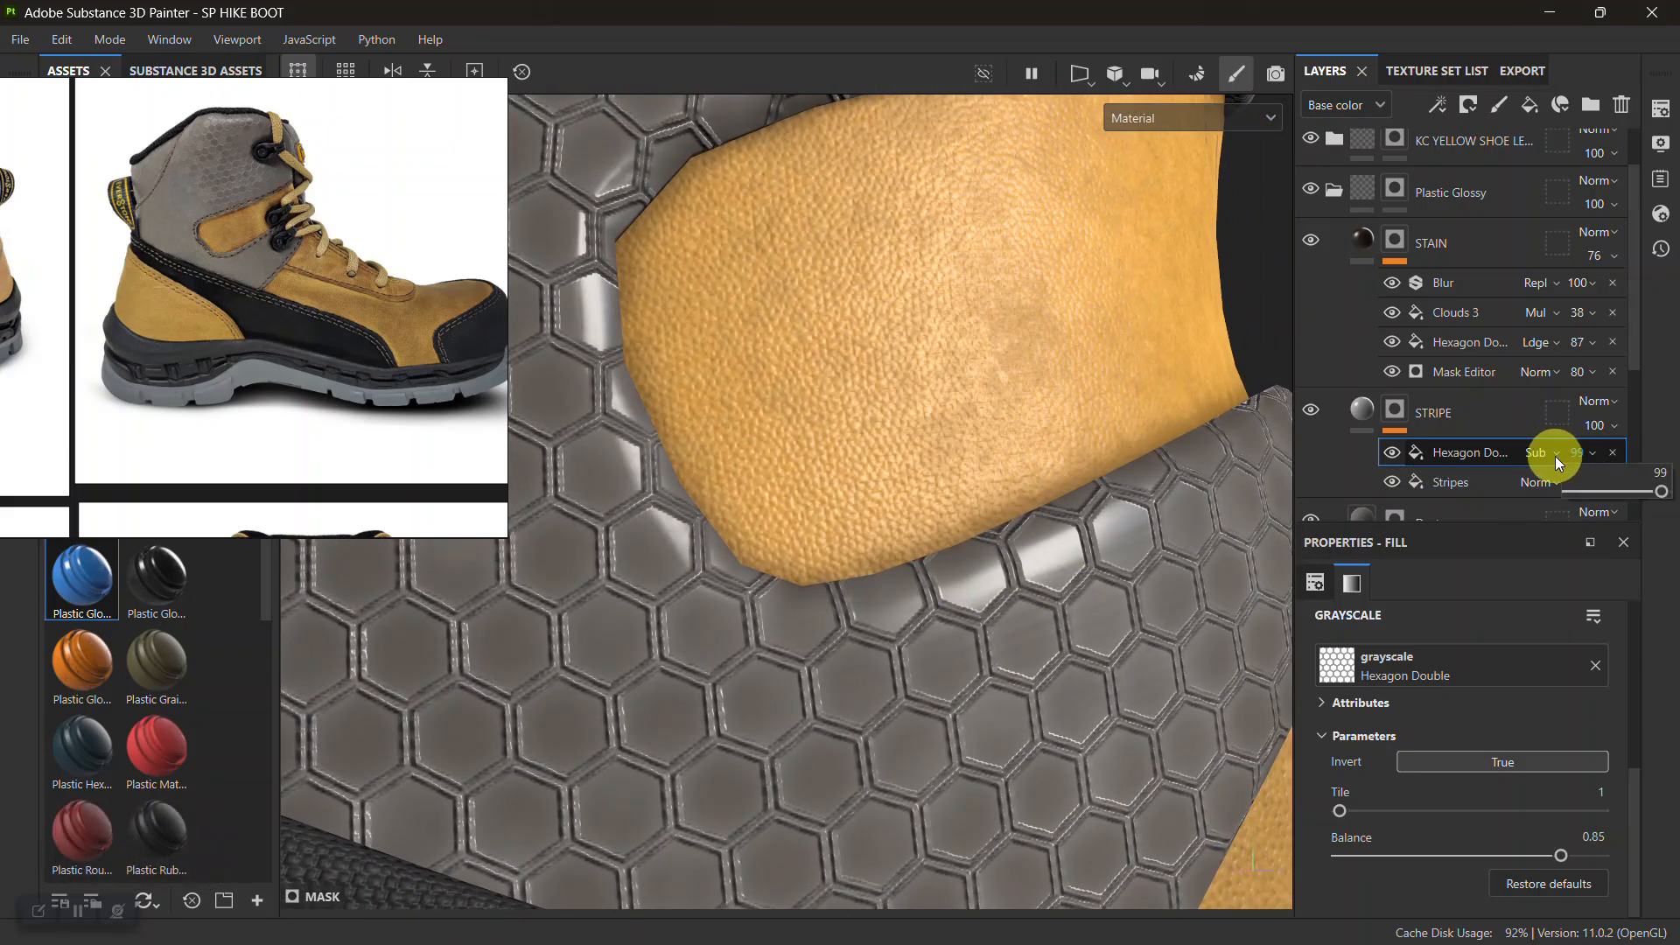
pyautogui.click(1556, 454)
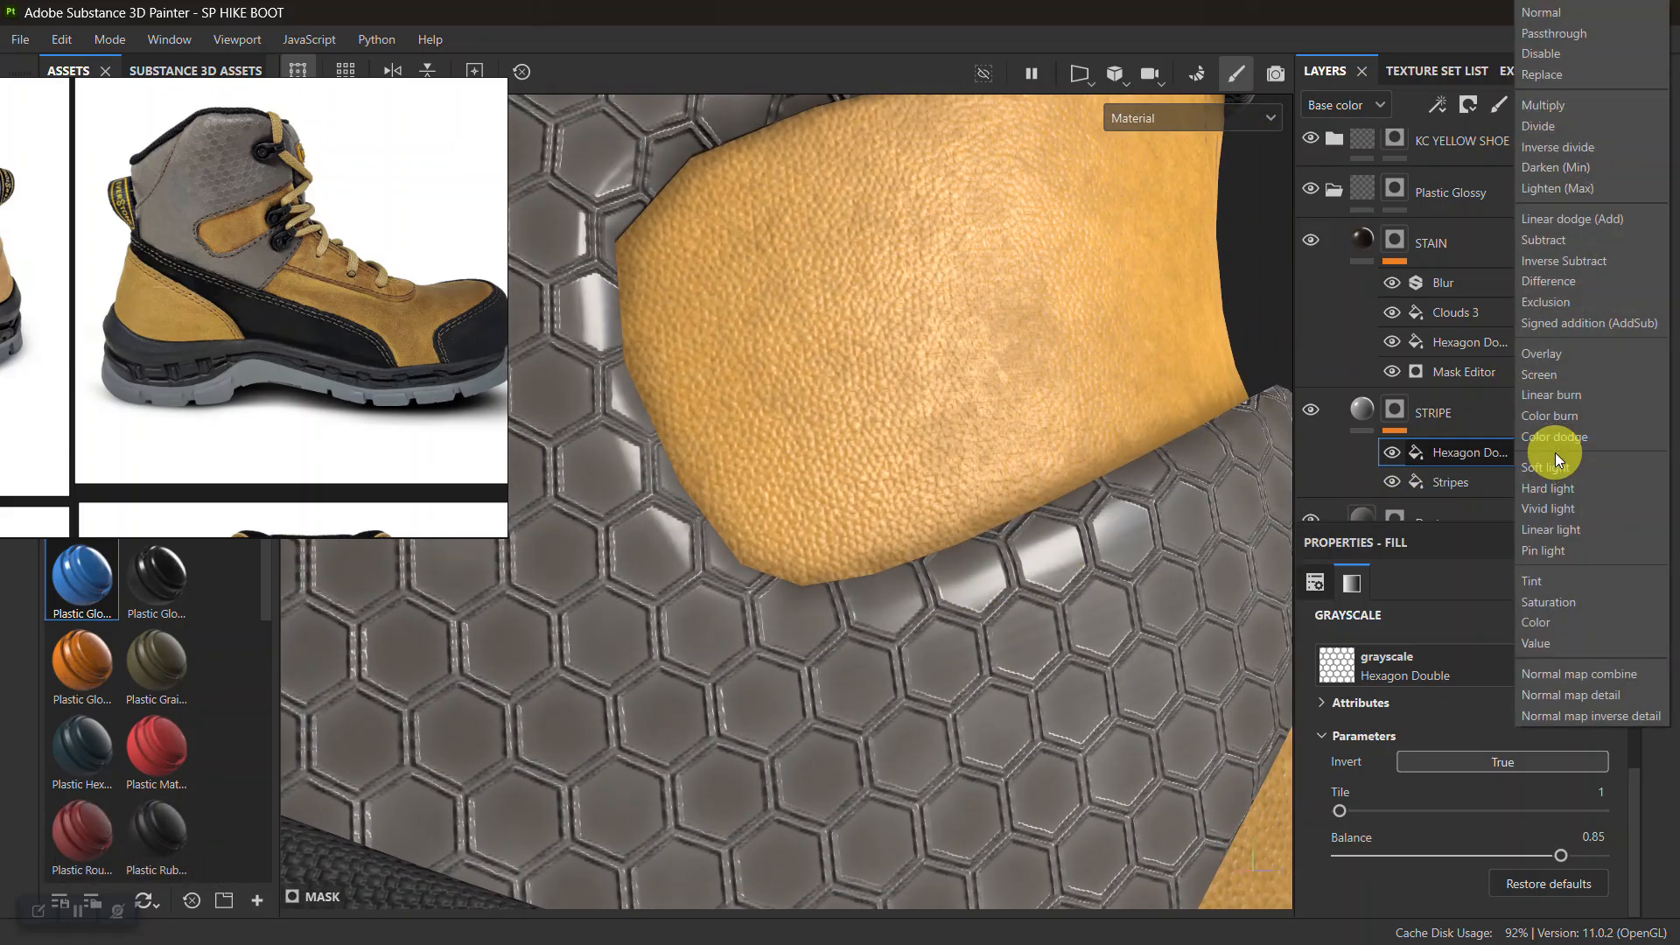
pyautogui.click(1564, 126)
pyautogui.keyDown('alt'); pyautogui.moveTo(862, 674); pyautogui.dragTo(923, 618, button='middle'); pyautogui.keyUp('alt')
pyautogui.keyDown('alt'); pyautogui.moveTo(922, 658); pyautogui.dragTo(1016, 563, button='right'); pyautogui.keyUp('alt')
pyautogui.keyDown('alt'); pyautogui.moveTo(1016, 563); pyautogui.dragTo(1073, 628); pyautogui.keyUp('alt')
pyautogui.keyDown('alt'); pyautogui.moveTo(1073, 628); pyautogui.dragTo(986, 618, button='right'); pyautogui.keyUp('alt')
pyautogui.keyDown('alt'); pyautogui.moveTo(986, 618); pyautogui.dragTo(964, 550); pyautogui.keyUp('alt')
pyautogui.hotkey('ctrl', 's')
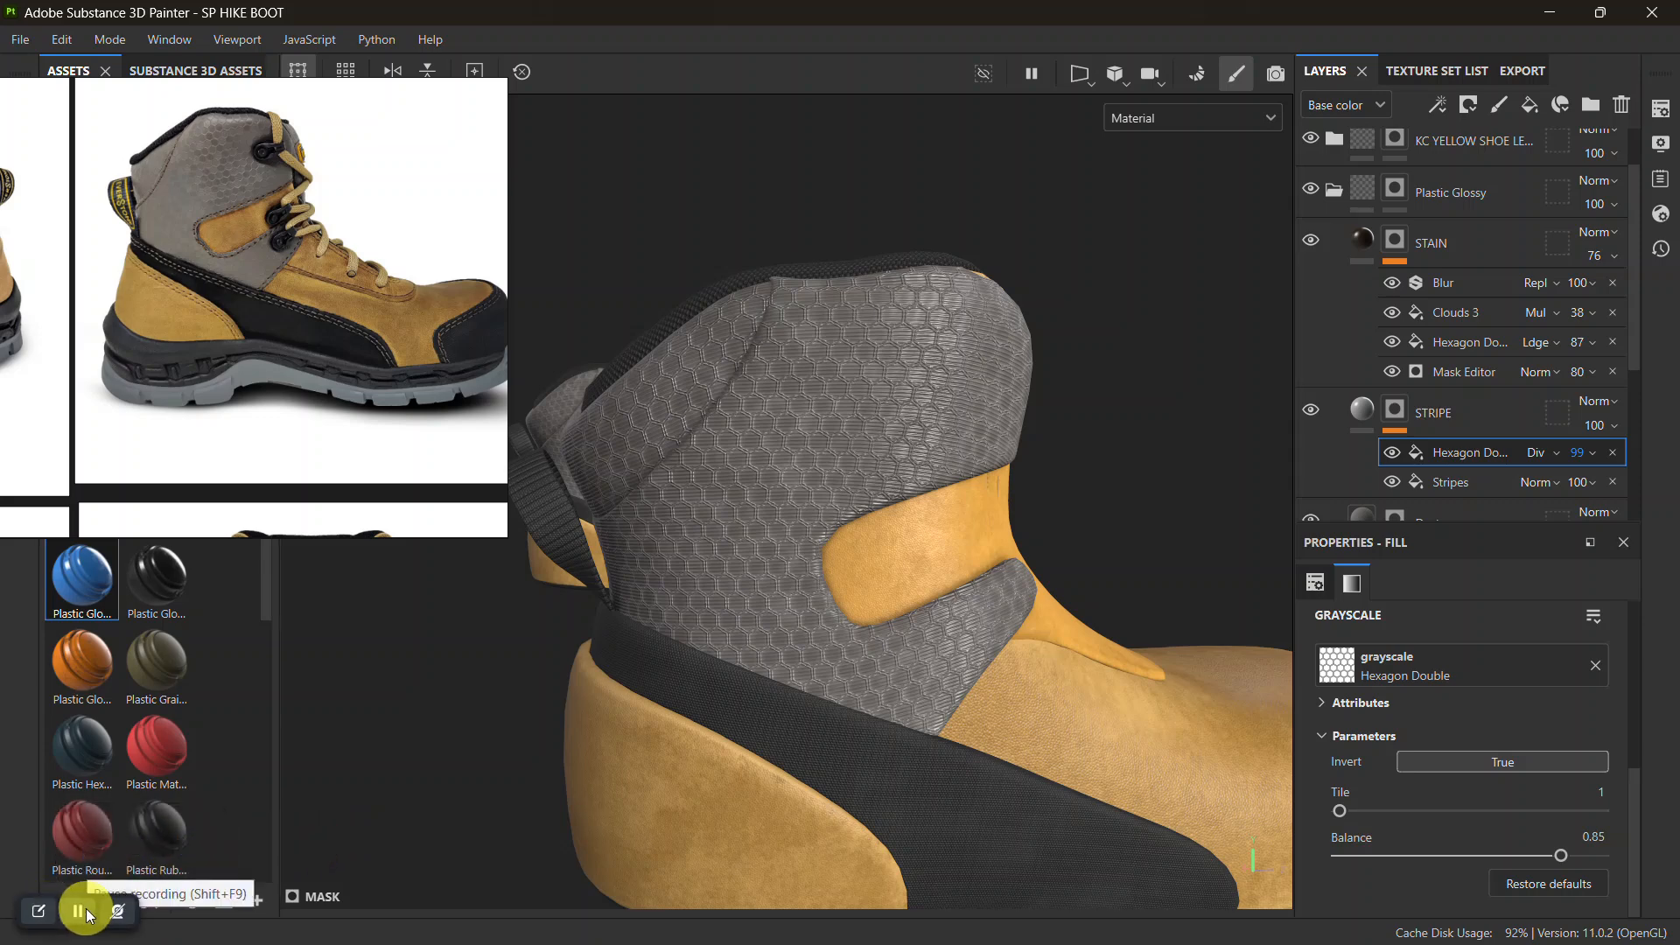
# Make the LACE_HOLD_MAP texture set visible on the boot and reposition the reference image window
pyautogui.keyDown('alt'); pyautogui.moveTo(993, 534); pyautogui.dragTo(1077, 629, button='right'); pyautogui.keyUp('alt')
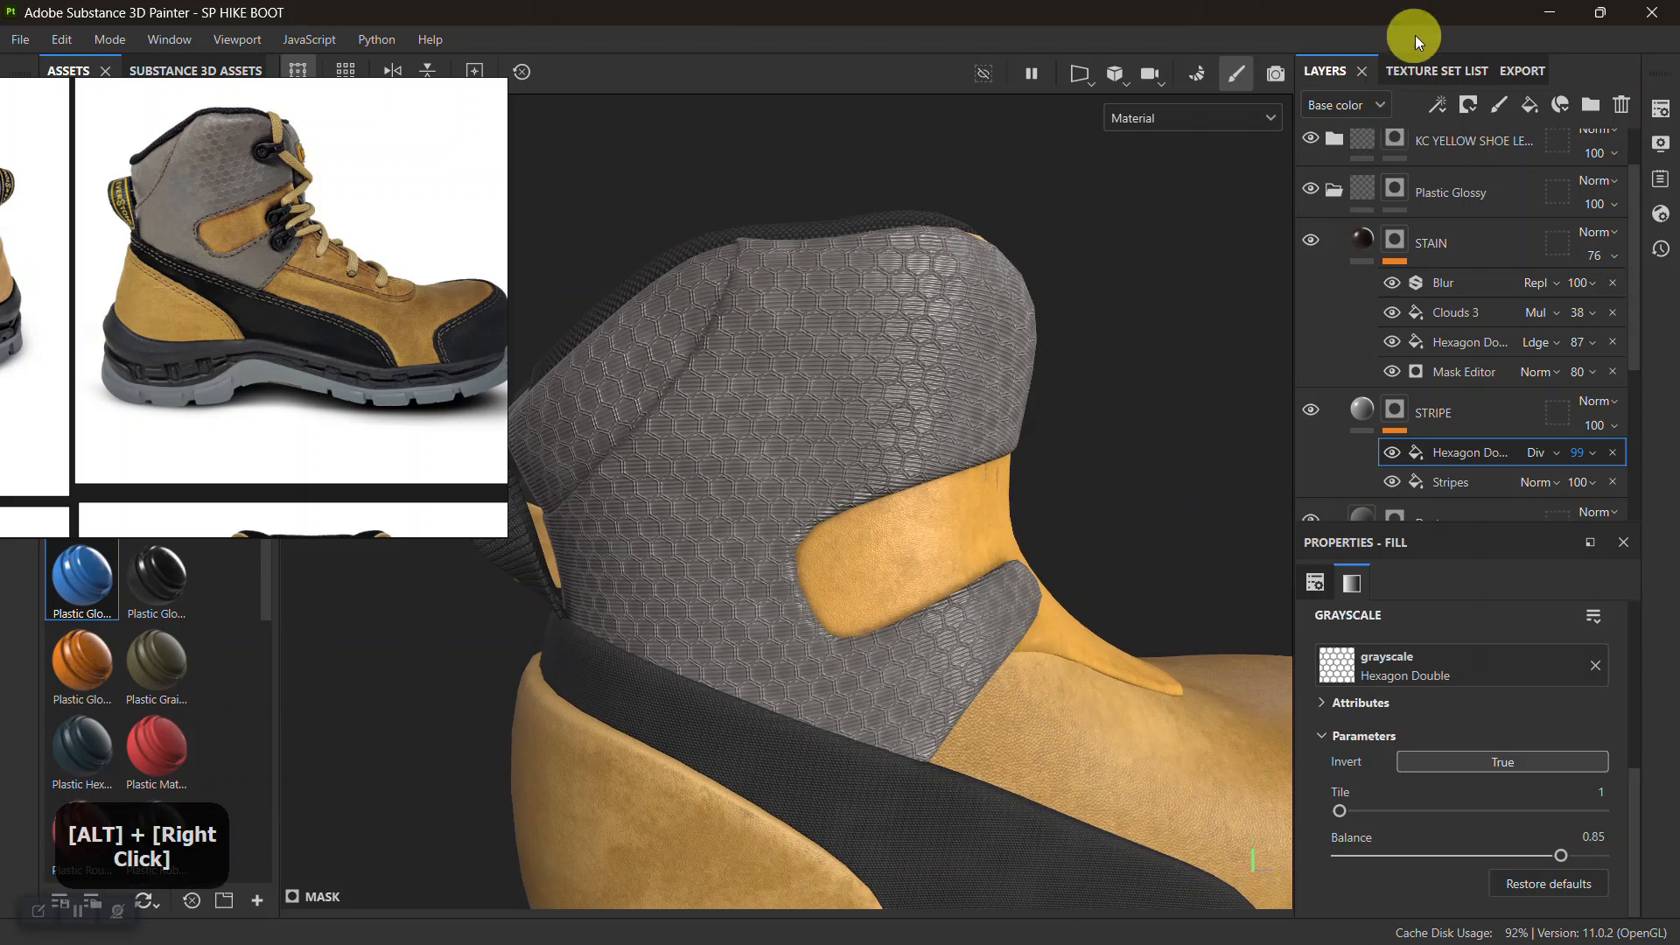
pyautogui.click(1429, 70)
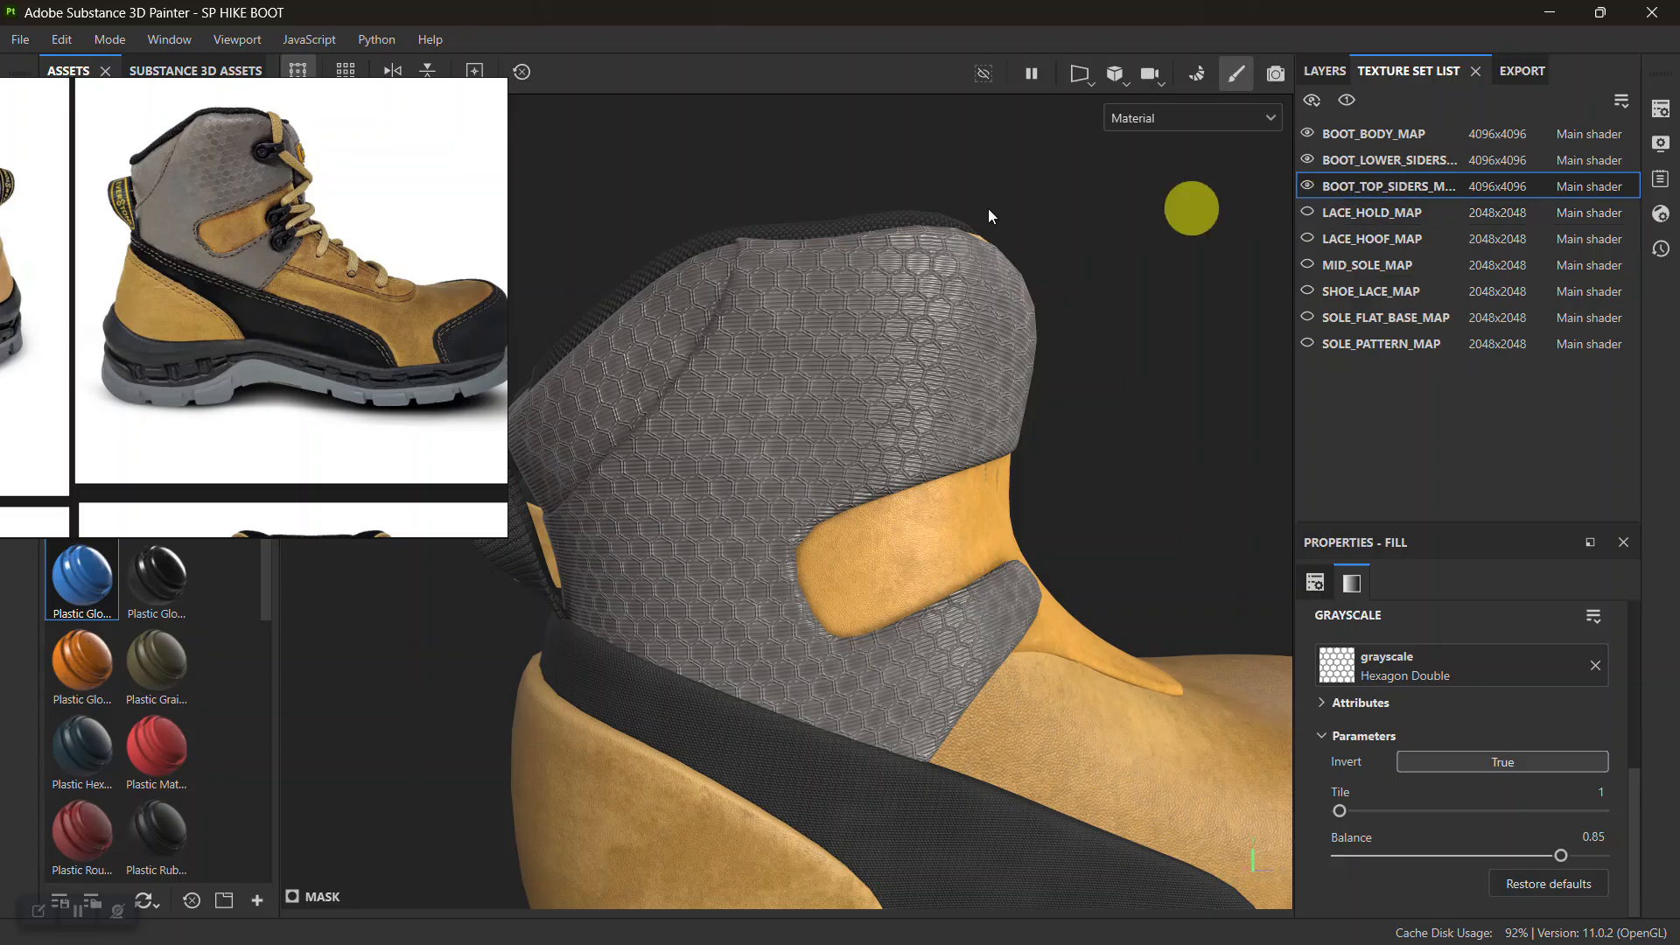
pyautogui.scroll(-3, 289, 314)
pyautogui.scroll(2, 379, 289)
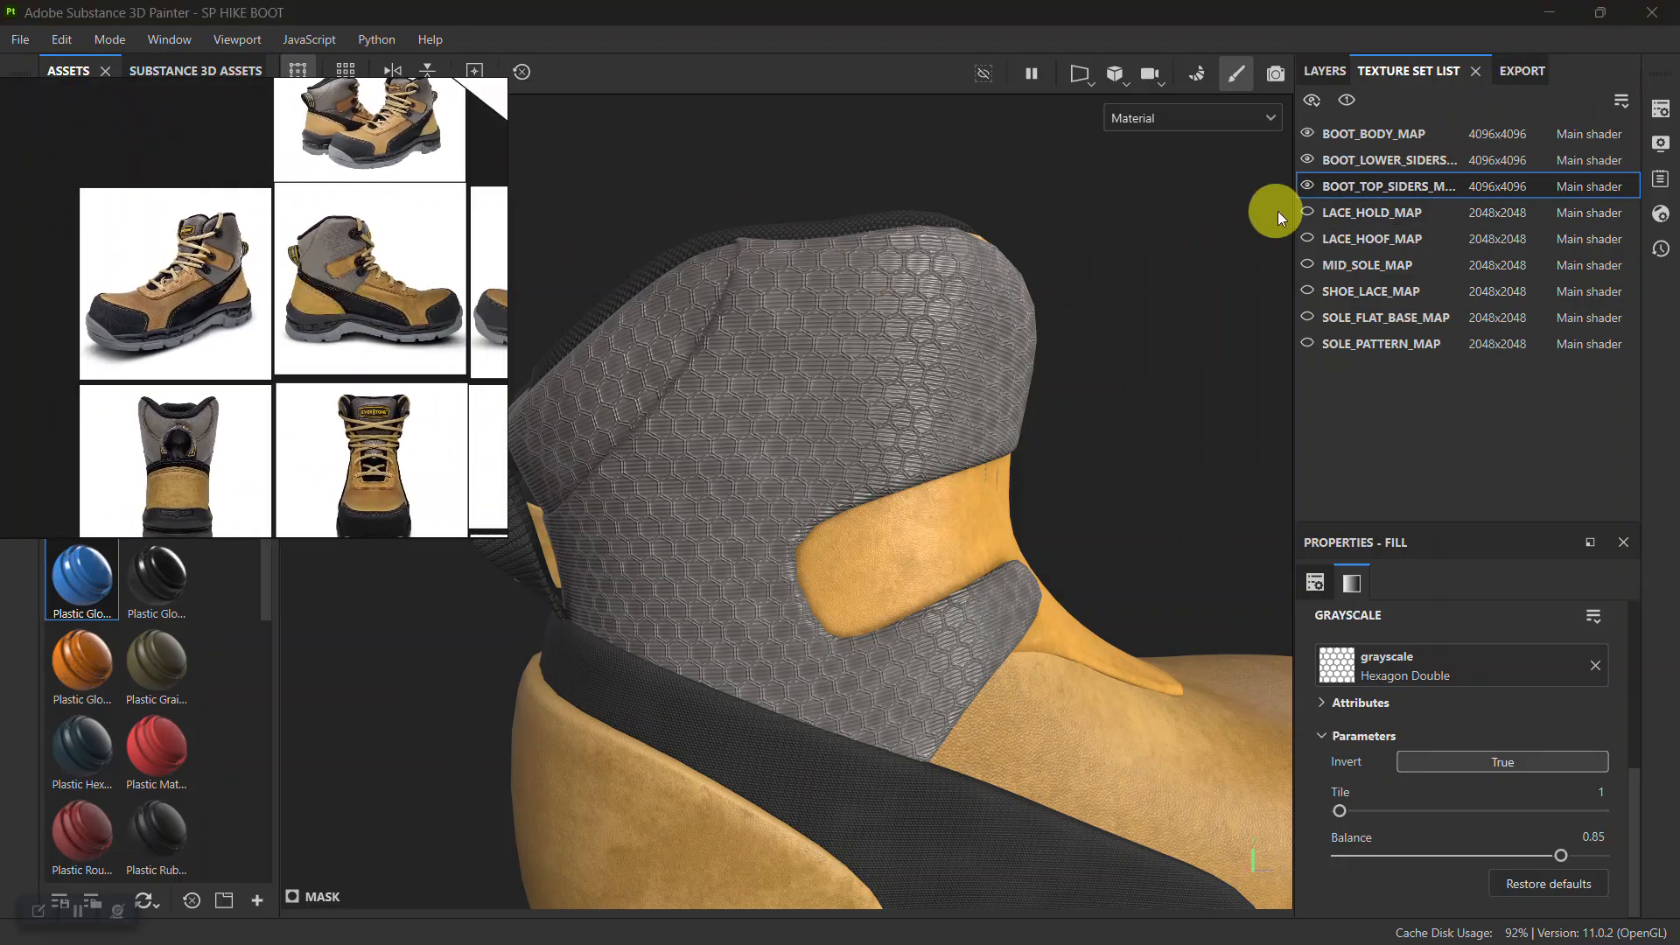
pyautogui.click(1308, 212)
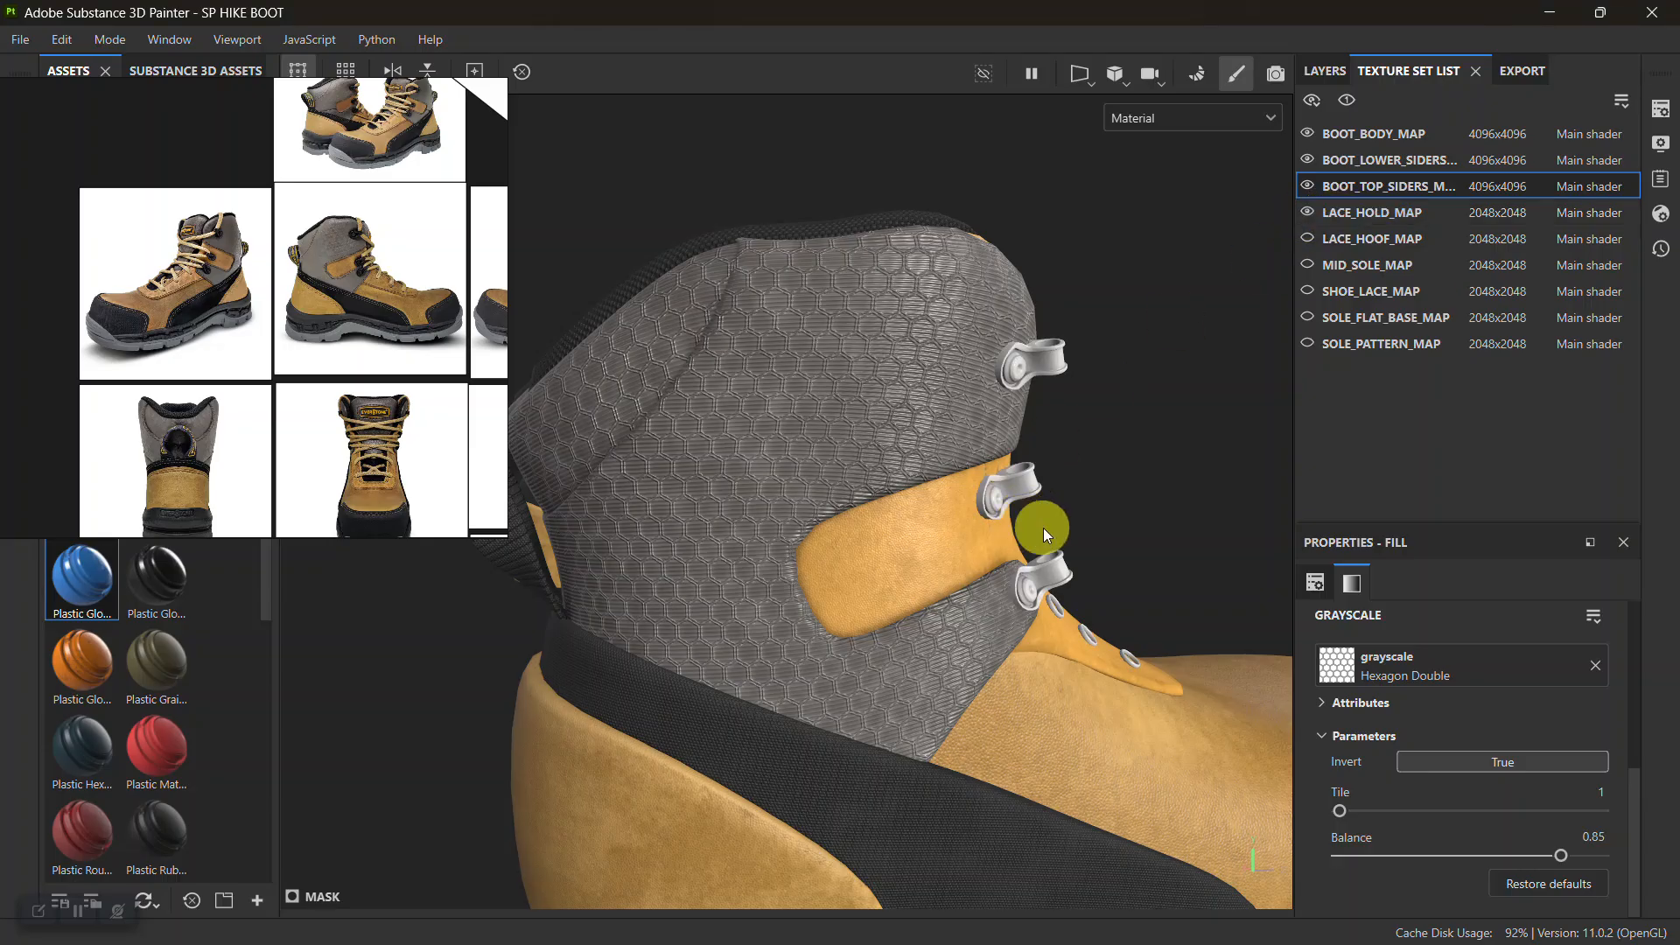
pyautogui.keyDown('alt'); pyautogui.moveTo(1043, 529); pyautogui.dragTo(901, 550, button='middle'); pyautogui.keyUp('alt')
pyautogui.keyDown('alt'); pyautogui.moveTo(1005, 487); pyautogui.dragTo(1081, 464, button='right'); pyautogui.keyUp('alt')
pyautogui.moveTo(318, 394); pyautogui.dragTo(585, 259, button='right')
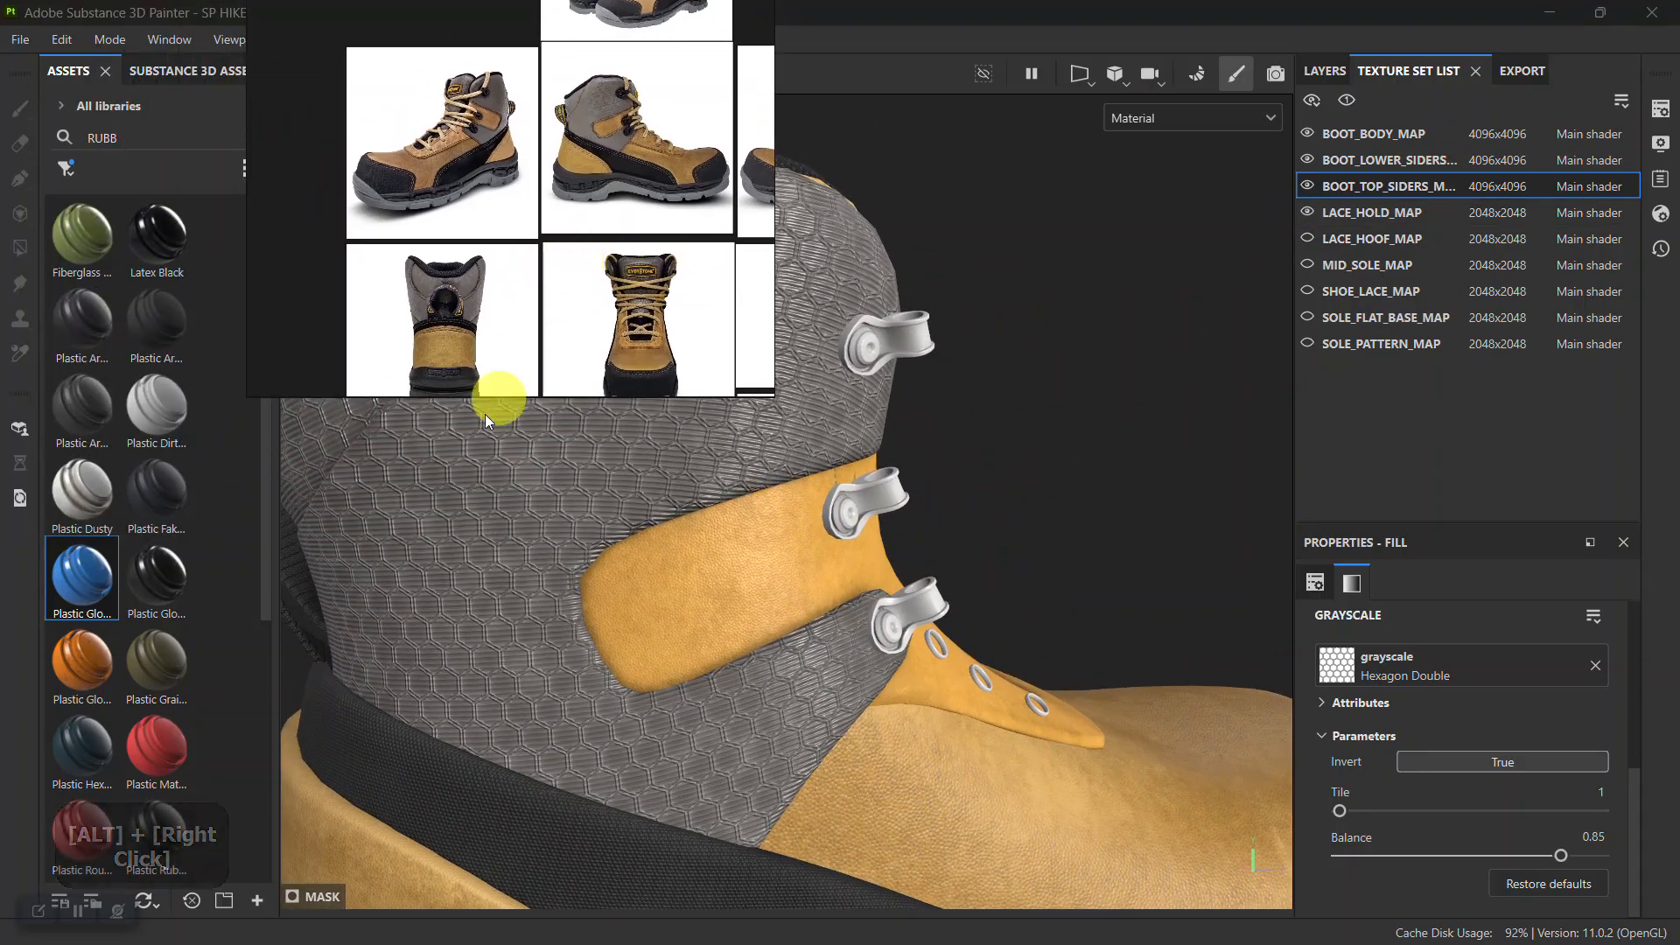
# Select the LACE_HOLD_MAP texture set and delete its default layer
pyautogui.click(1326, 70)
pyautogui.click(1430, 77)
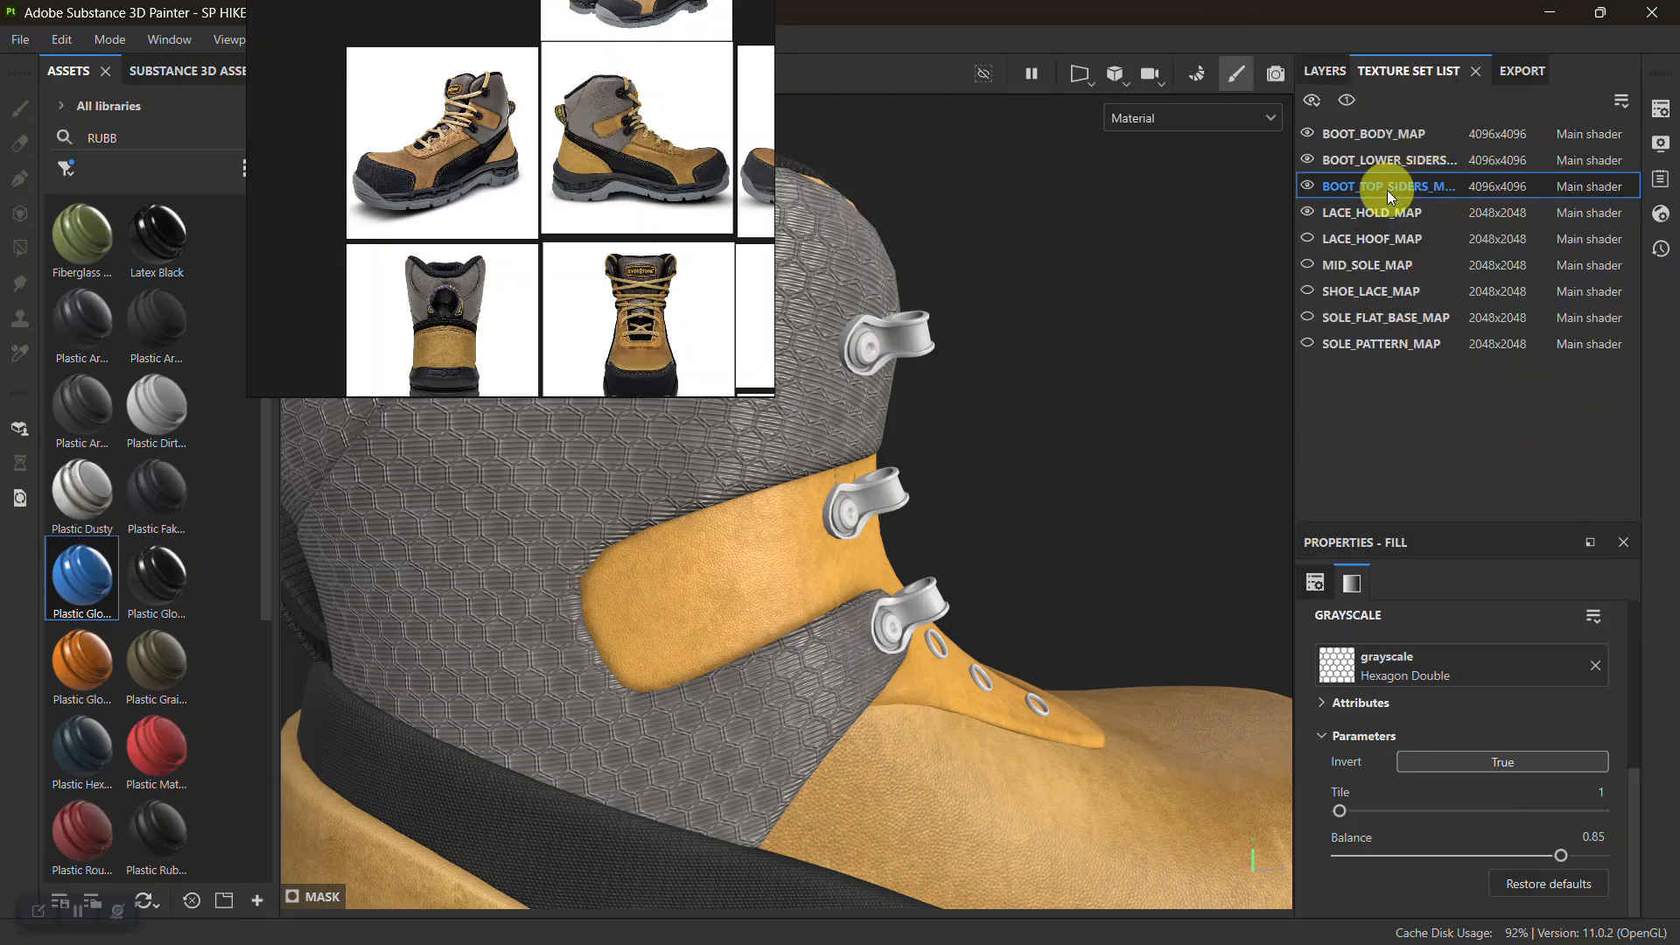
pyautogui.click(1323, 70)
pyautogui.click(1414, 70)
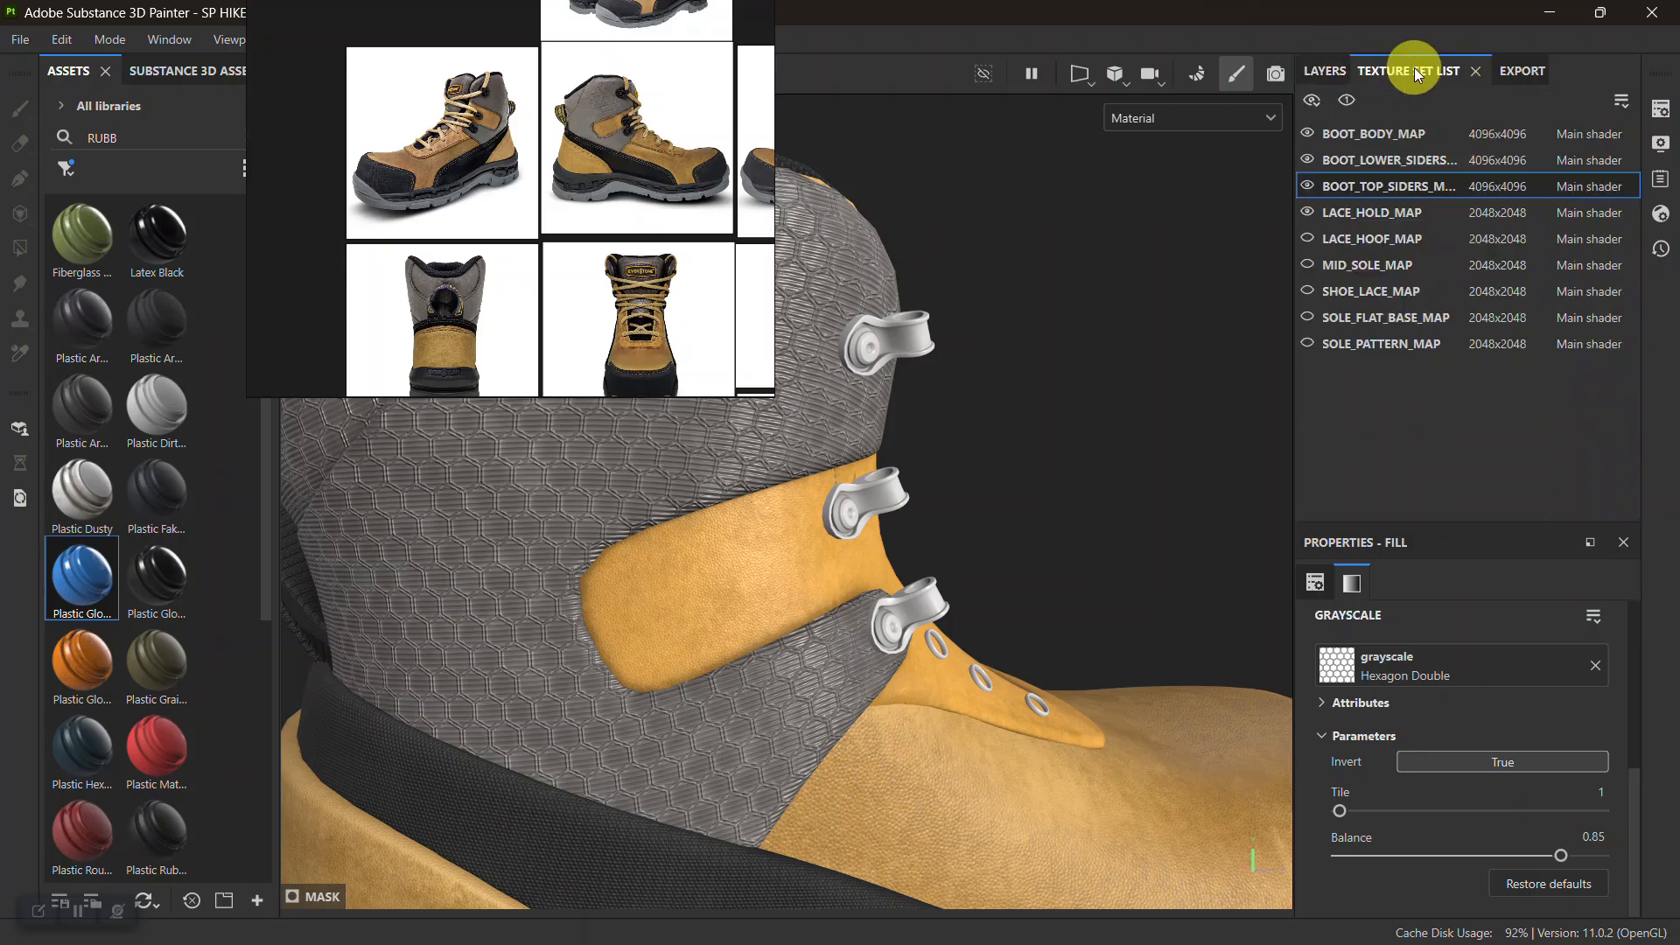
pyautogui.click(1354, 212)
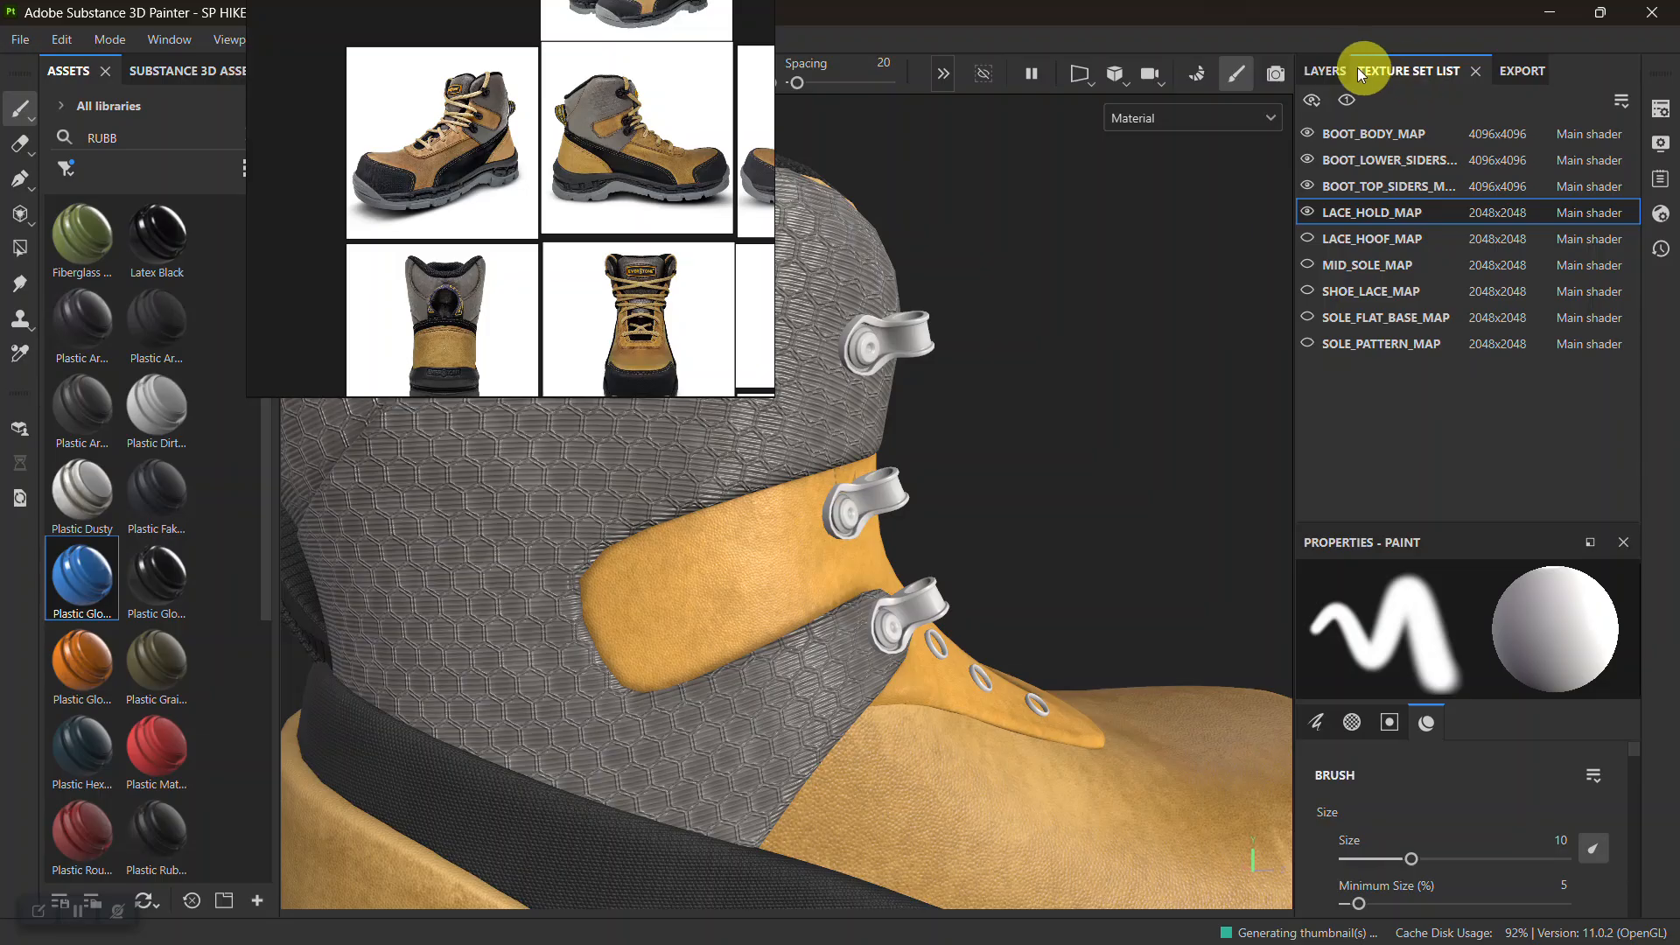
pyautogui.click(1326, 70)
pyautogui.press('Delete')
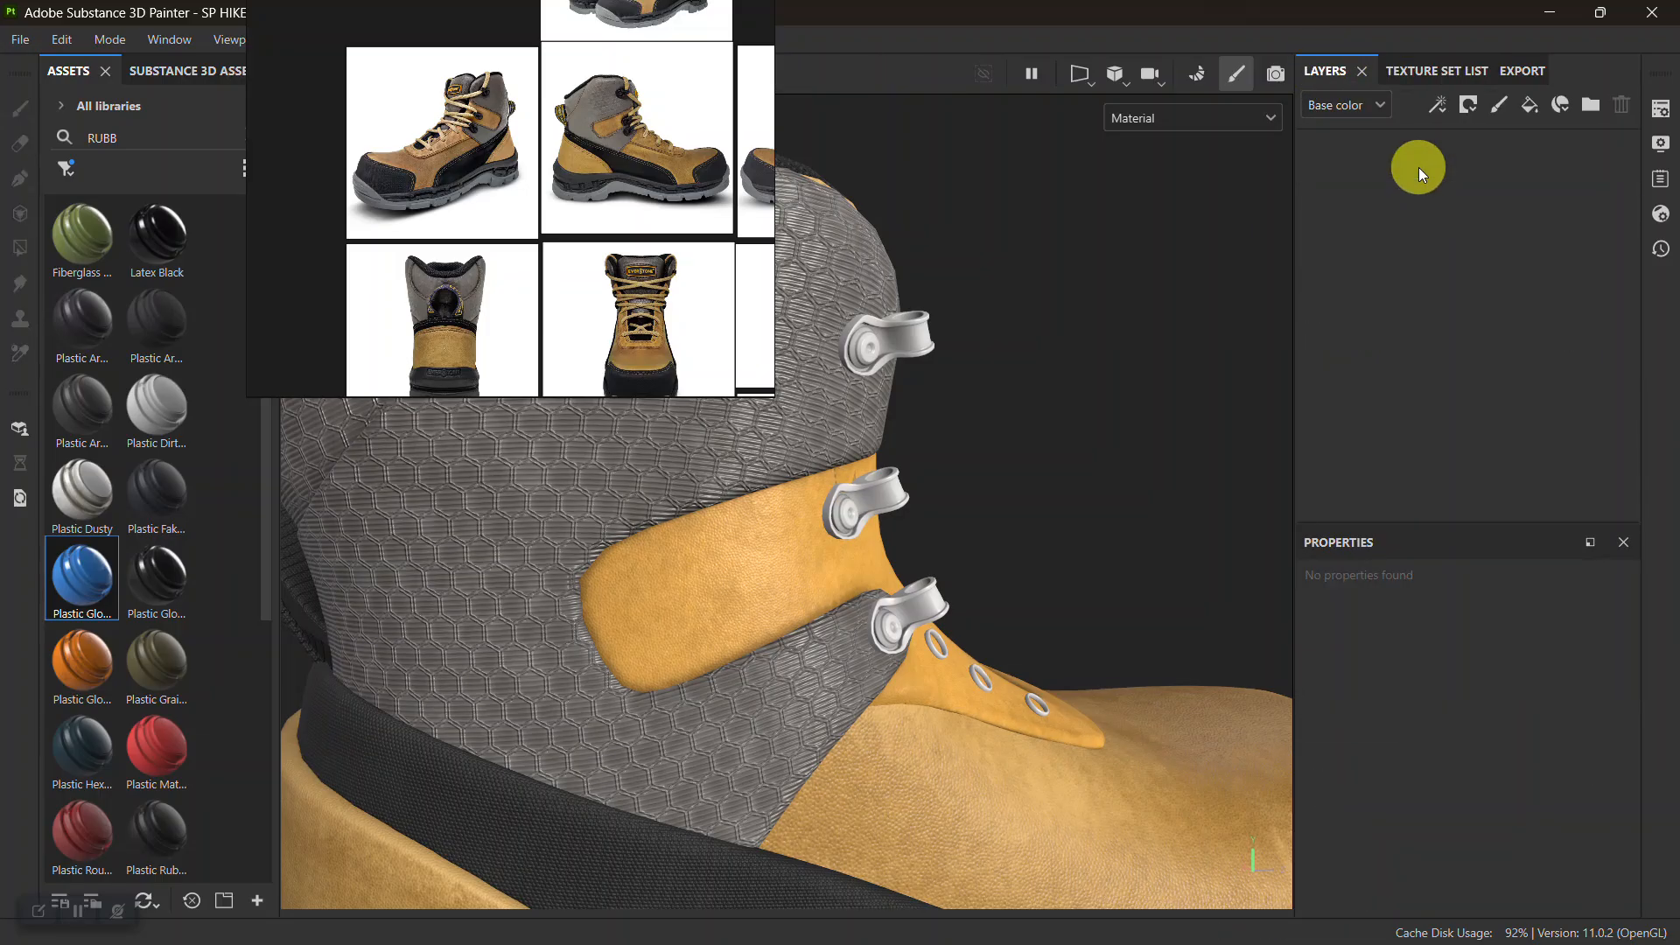
# Apply the Plastic Glossy Scuffed smart material to the LACE_HOLD_MAP texture set
pyautogui.click(145, 586)
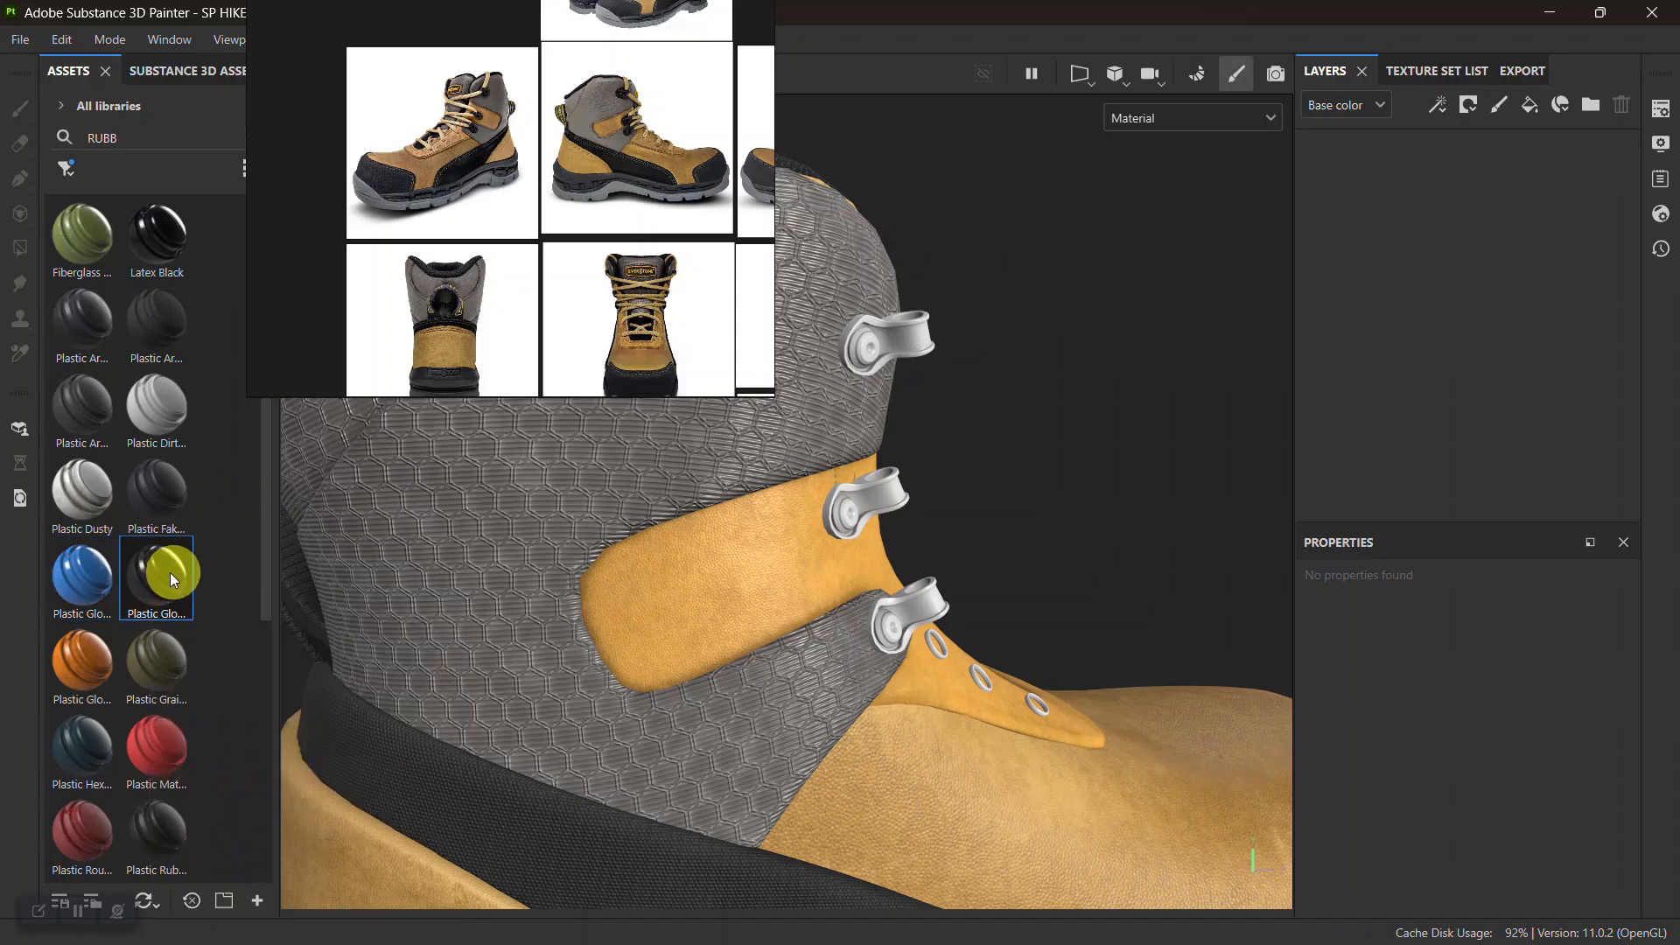
pyautogui.moveTo(156, 572); pyautogui.dragTo(1451, 332)
pyautogui.keyDown('alt'); pyautogui.moveTo(1019, 547); pyautogui.dragTo(926, 570); pyautogui.keyUp('alt')
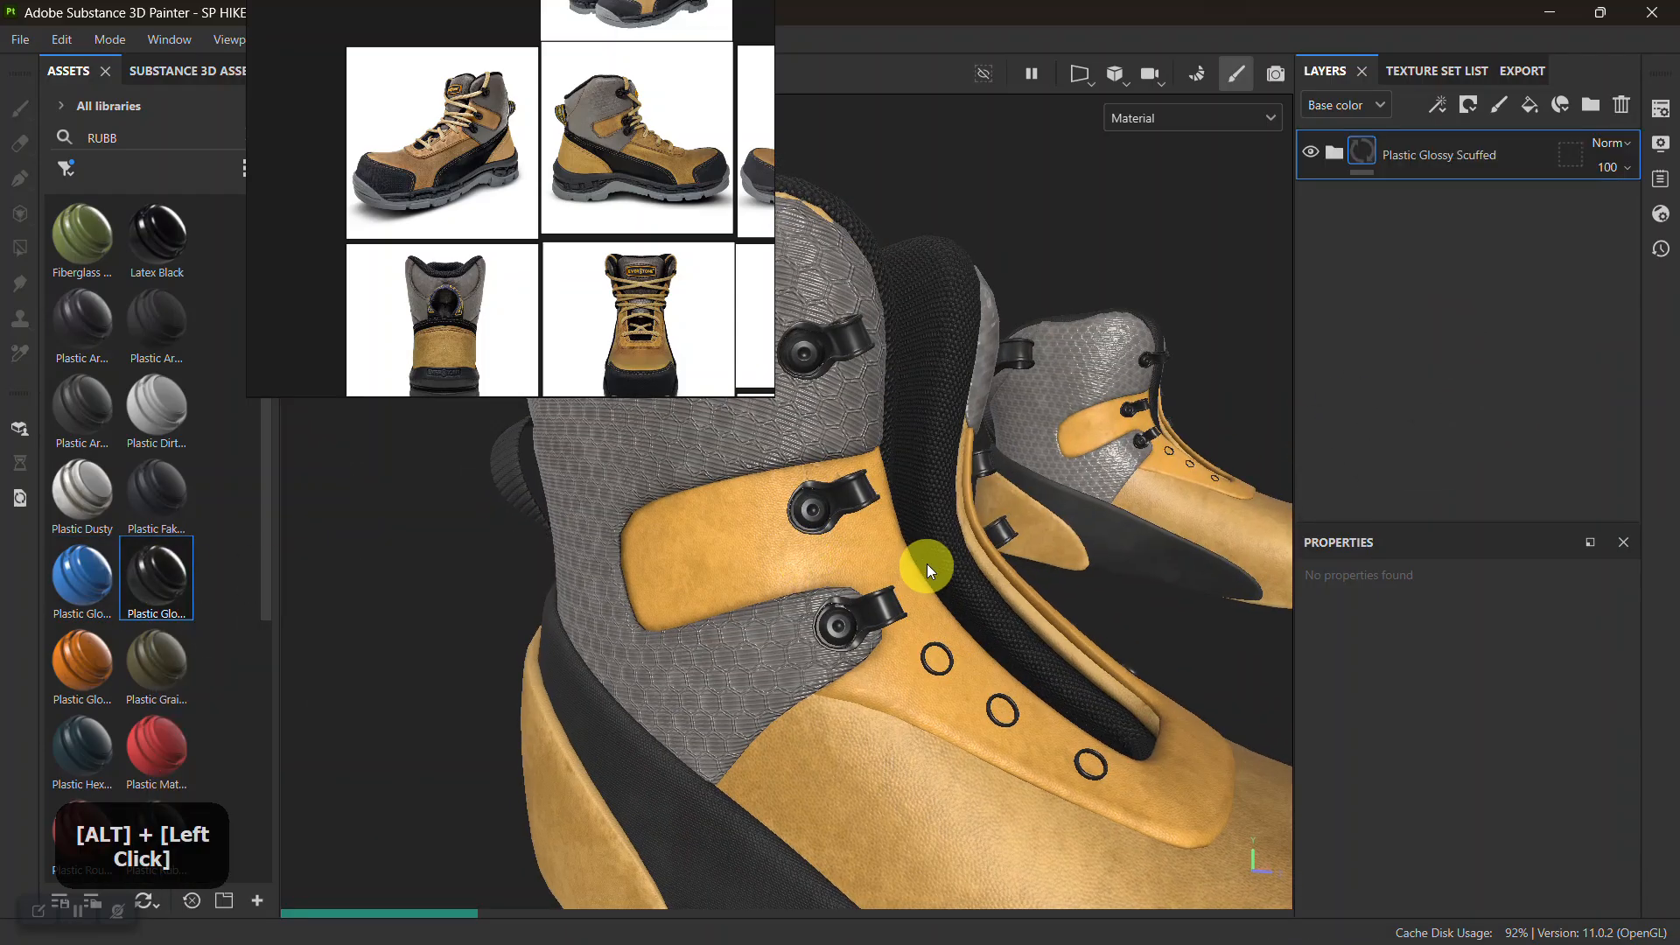
# Examine the plastic finish on the boot's lace hooks and eyelets up close from several angles
pyautogui.keyDown('alt'); pyautogui.moveTo(926, 570); pyautogui.dragTo(793, 504, button='middle'); pyautogui.keyUp('alt')
pyautogui.keyDown('alt'); pyautogui.moveTo(793, 504); pyautogui.dragTo(982, 806, button='right'); pyautogui.keyUp('alt')
pyautogui.keyDown('alt'); pyautogui.moveTo(983, 806); pyautogui.dragTo(818, 660, button='middle'); pyautogui.keyUp('alt')
pyautogui.keyDown('alt'); pyautogui.moveTo(817, 660); pyautogui.dragTo(889, 803, button='right'); pyautogui.keyUp('alt')
pyautogui.keyDown('alt'); pyautogui.moveTo(889, 803); pyautogui.dragTo(1035, 566); pyautogui.keyUp('alt')
pyautogui.keyDown('alt'); pyautogui.moveTo(1035, 567); pyautogui.dragTo(1009, 555, button='middle'); pyautogui.keyUp('alt')
pyautogui.keyDown('alt'); pyautogui.moveTo(1009, 555); pyautogui.dragTo(1076, 682, button='right'); pyautogui.keyUp('alt')
pyautogui.keyDown('alt'); pyautogui.moveTo(1077, 682); pyautogui.dragTo(866, 657); pyautogui.keyUp('alt')
pyautogui.keyDown('alt'); pyautogui.moveTo(867, 656); pyautogui.dragTo(1084, 626, button='middle'); pyautogui.keyUp('alt')
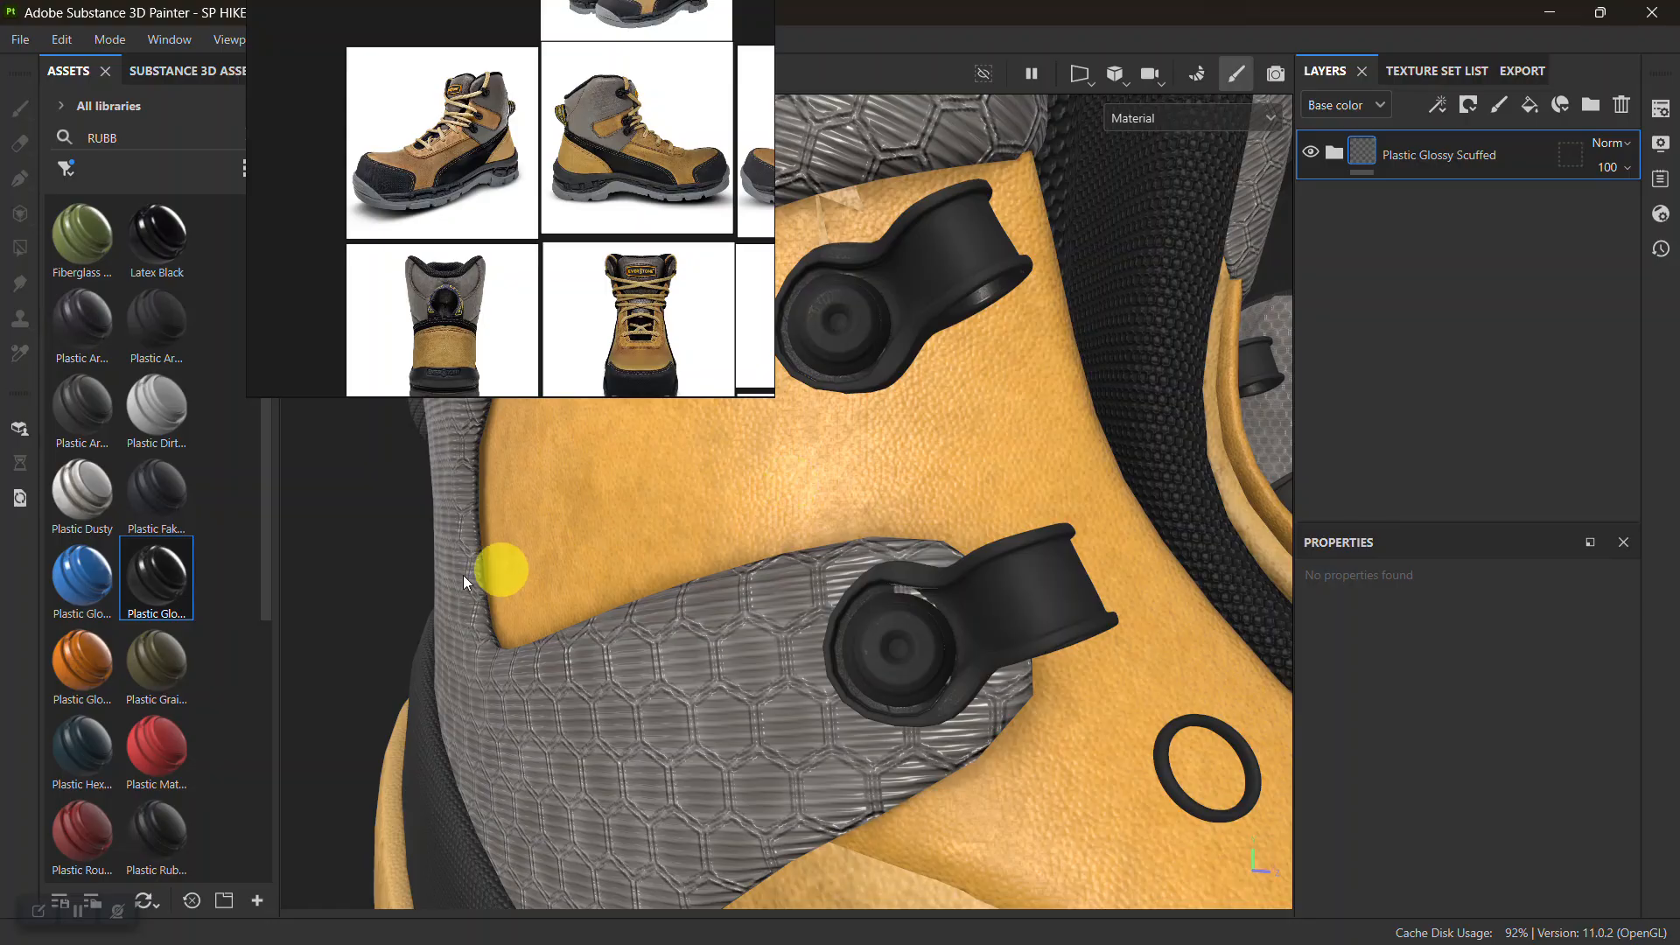
pyautogui.moveTo(182, 591)
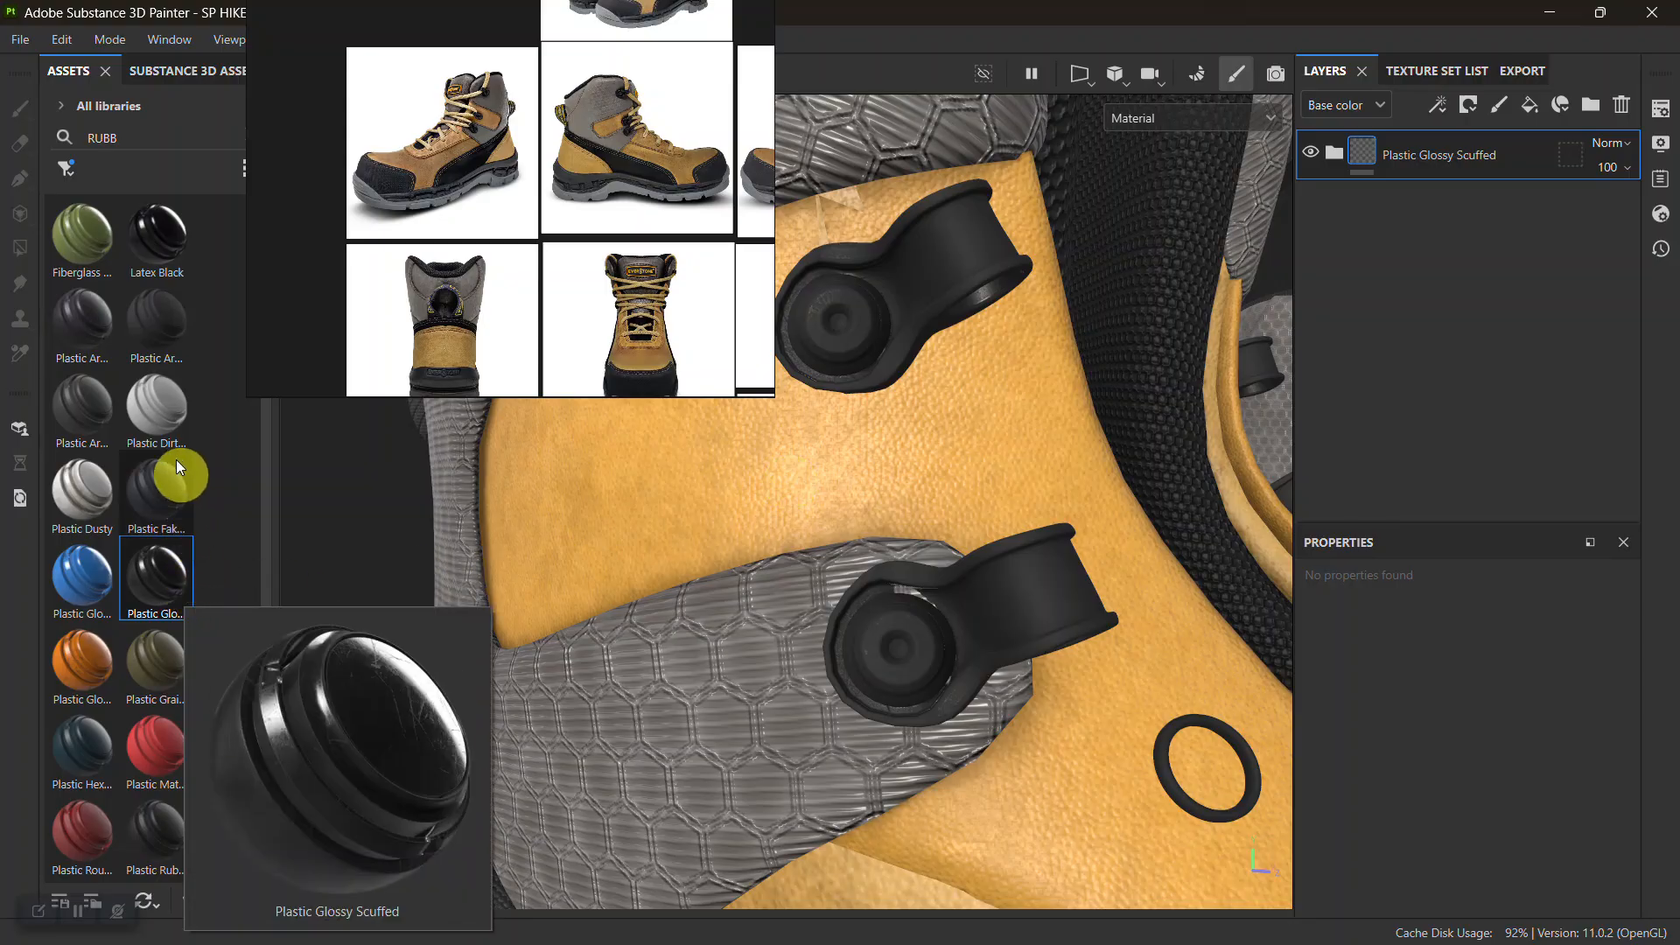
# Expand the Plastic Glossy Scuffed folder and hide its Variations layer, keeping the Roughness Variations layer visible
pyautogui.click(1334, 154)
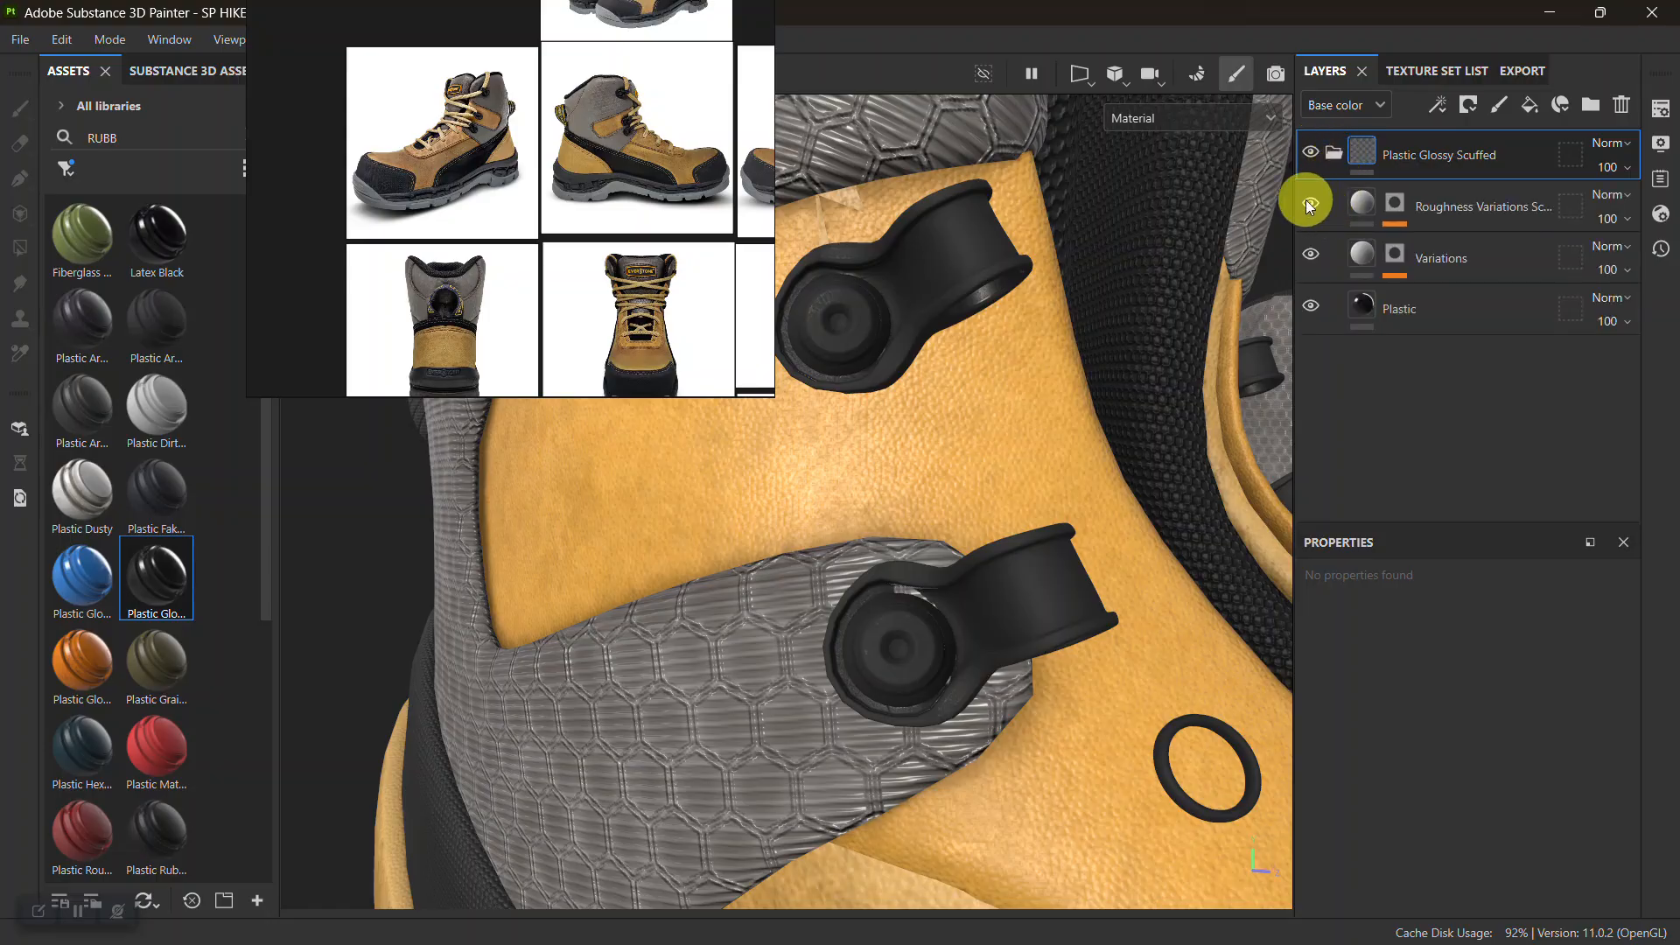
pyautogui.click(1312, 255)
pyautogui.click(1314, 258)
pyautogui.click(1314, 257)
pyautogui.click(1313, 205)
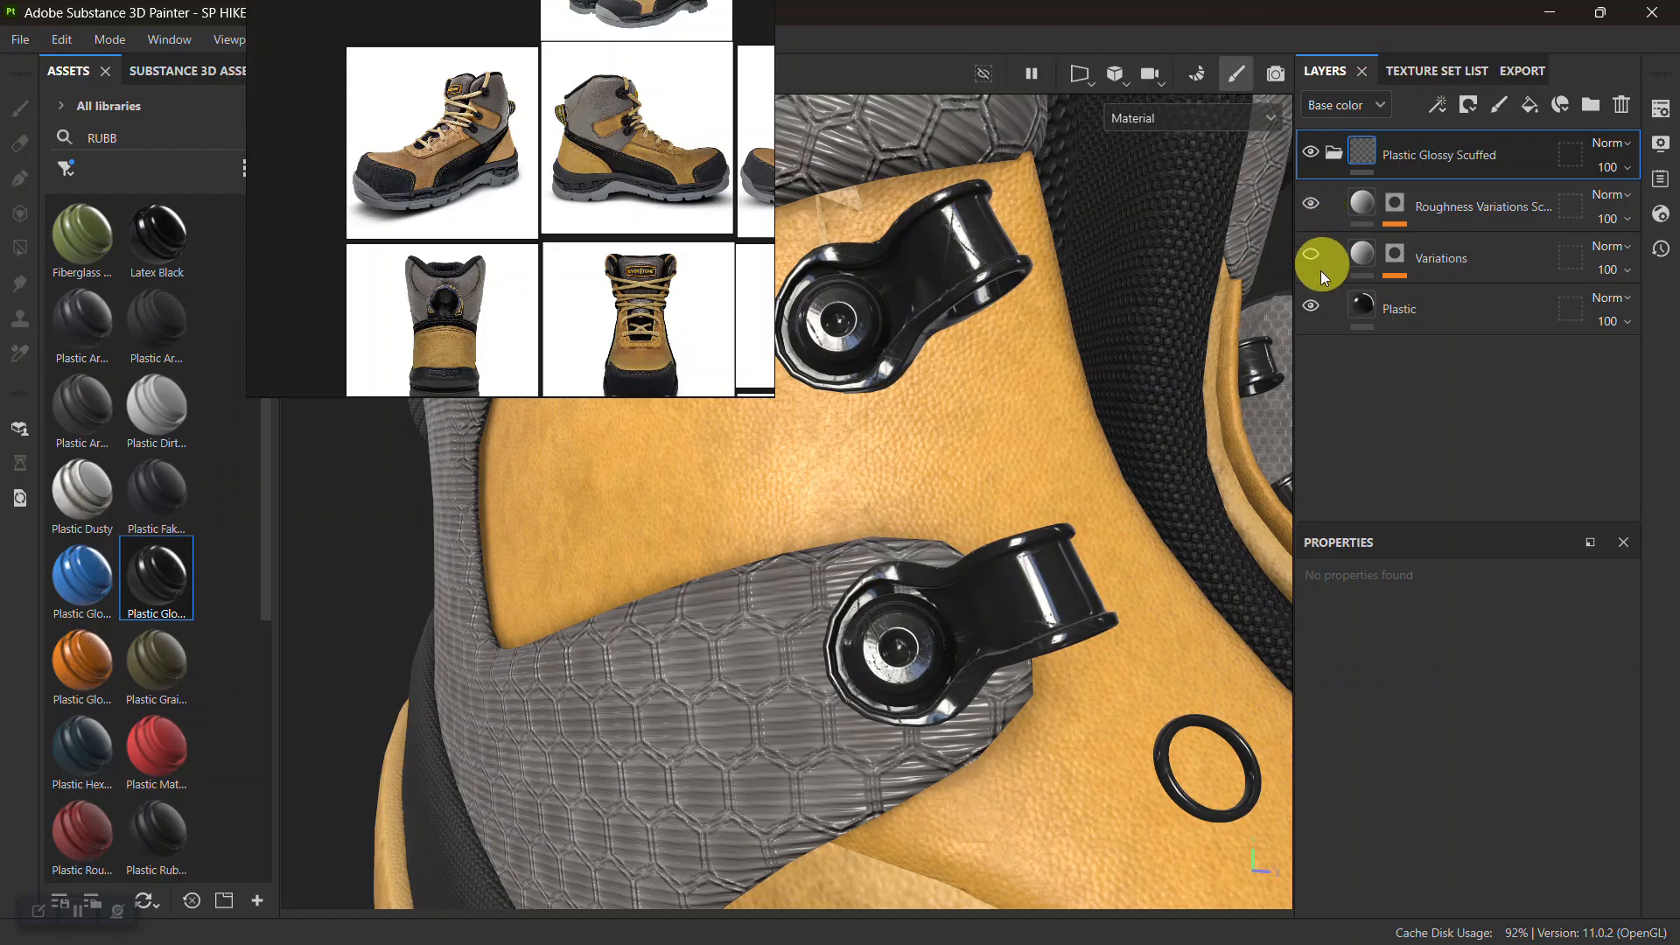
# Select the Roughness Variations layer, show the Height channel in the layer stack, and set the layer's height opacity to 100
pyautogui.keyDown('alt'); pyautogui.moveTo(973, 501); pyautogui.dragTo(1087, 458); pyautogui.keyUp('alt')
pyautogui.keyDown('alt'); pyautogui.moveTo(1087, 457); pyautogui.dragTo(1035, 517, button='right'); pyautogui.keyUp('alt')
pyautogui.keyDown('alt'); pyautogui.moveTo(1035, 518); pyautogui.dragTo(901, 523); pyautogui.keyUp('alt')
pyautogui.click(1432, 203)
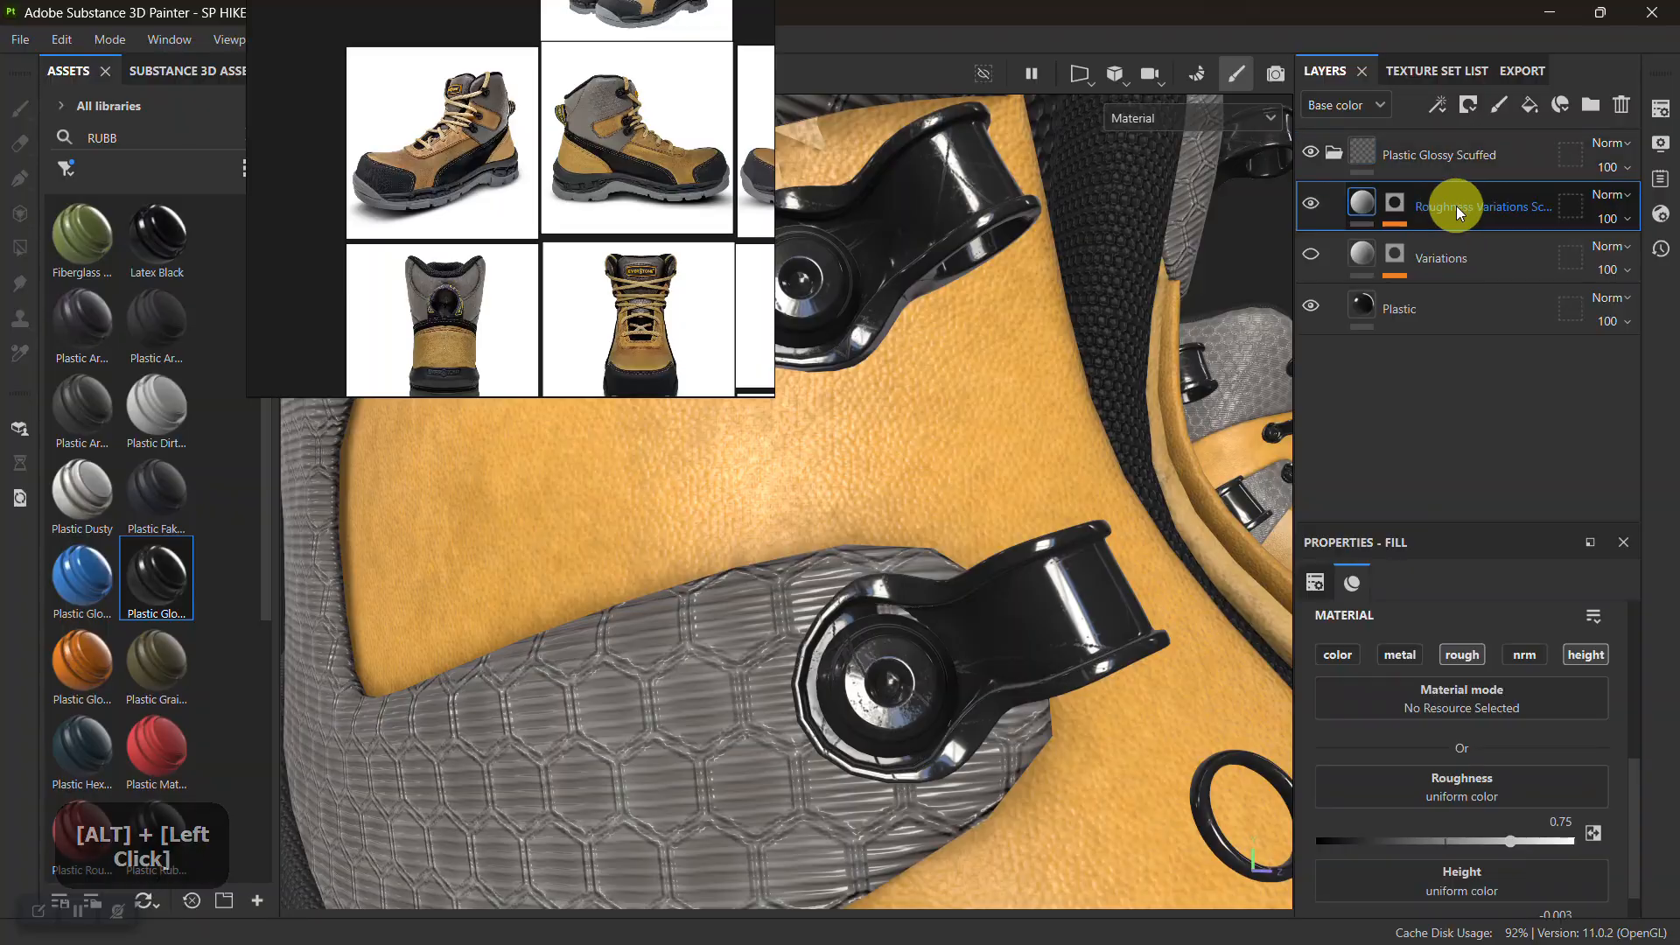
pyautogui.click(1346, 107)
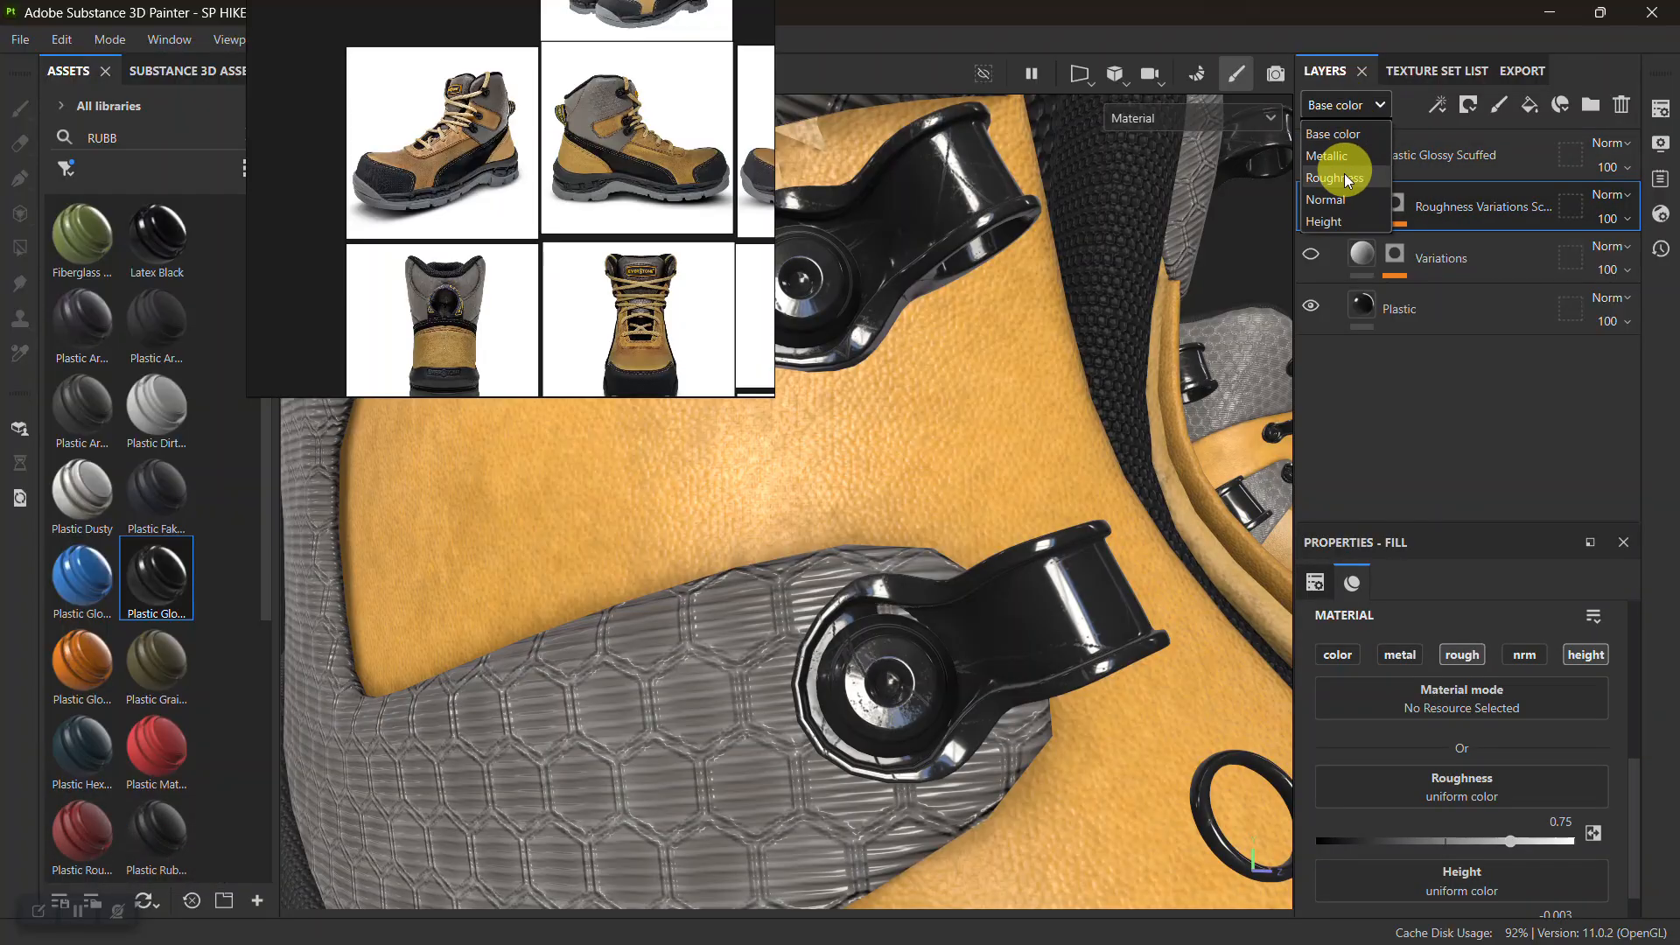
pyautogui.click(1327, 222)
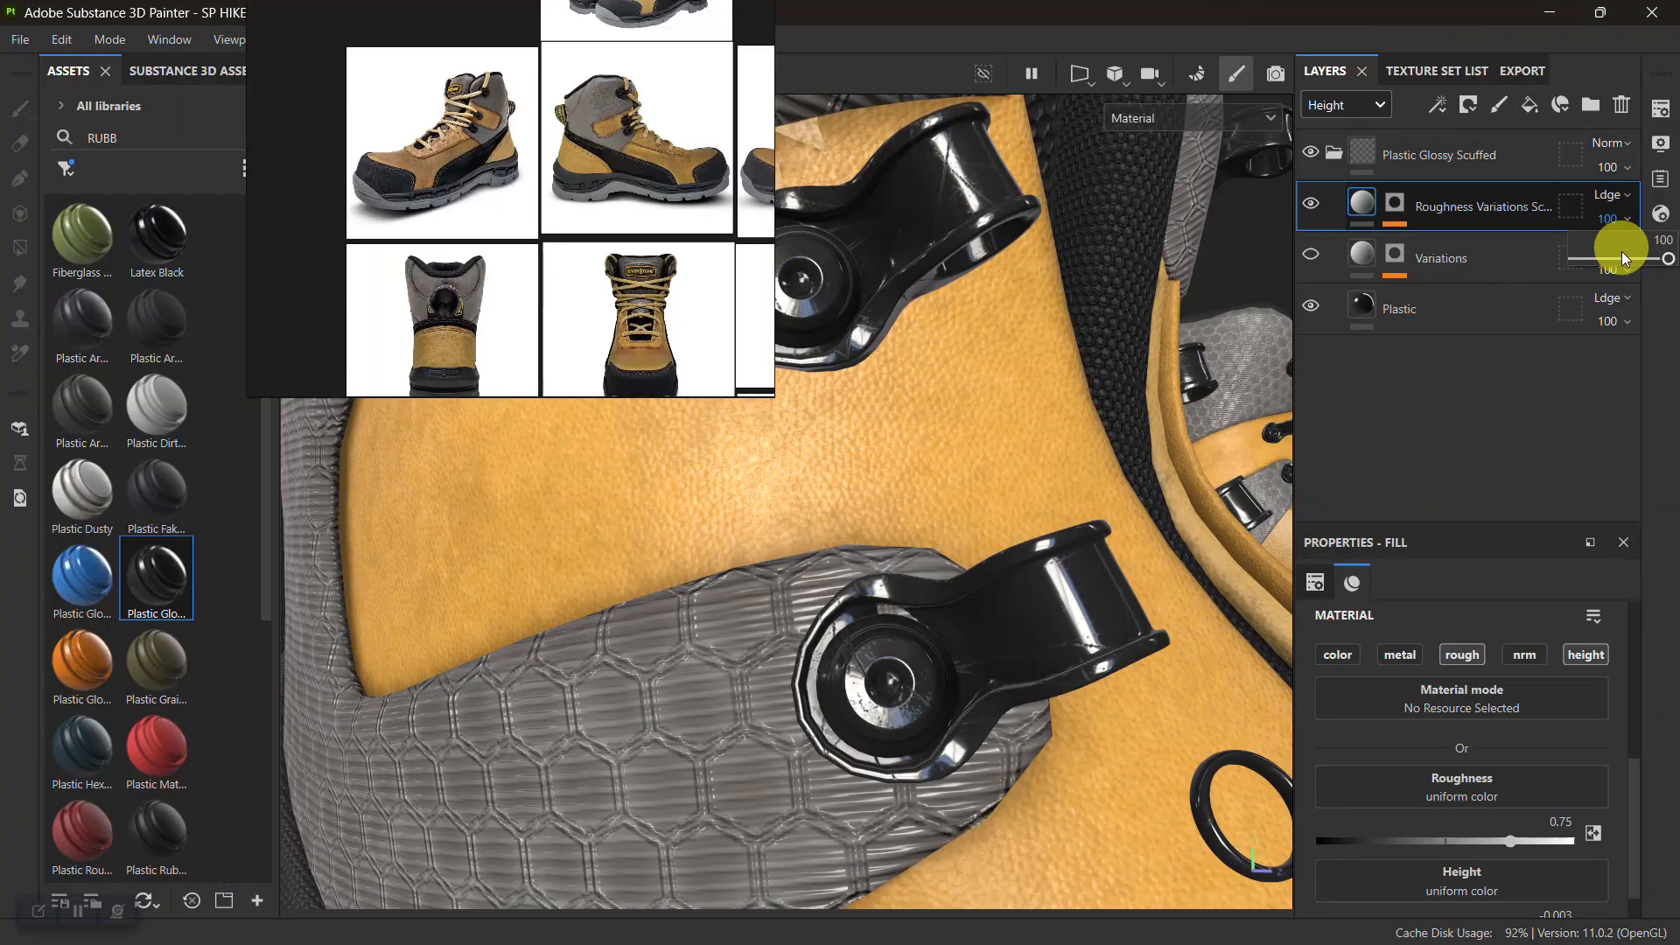
pyautogui.moveTo(1621, 263); pyautogui.dragTo(1667, 255)
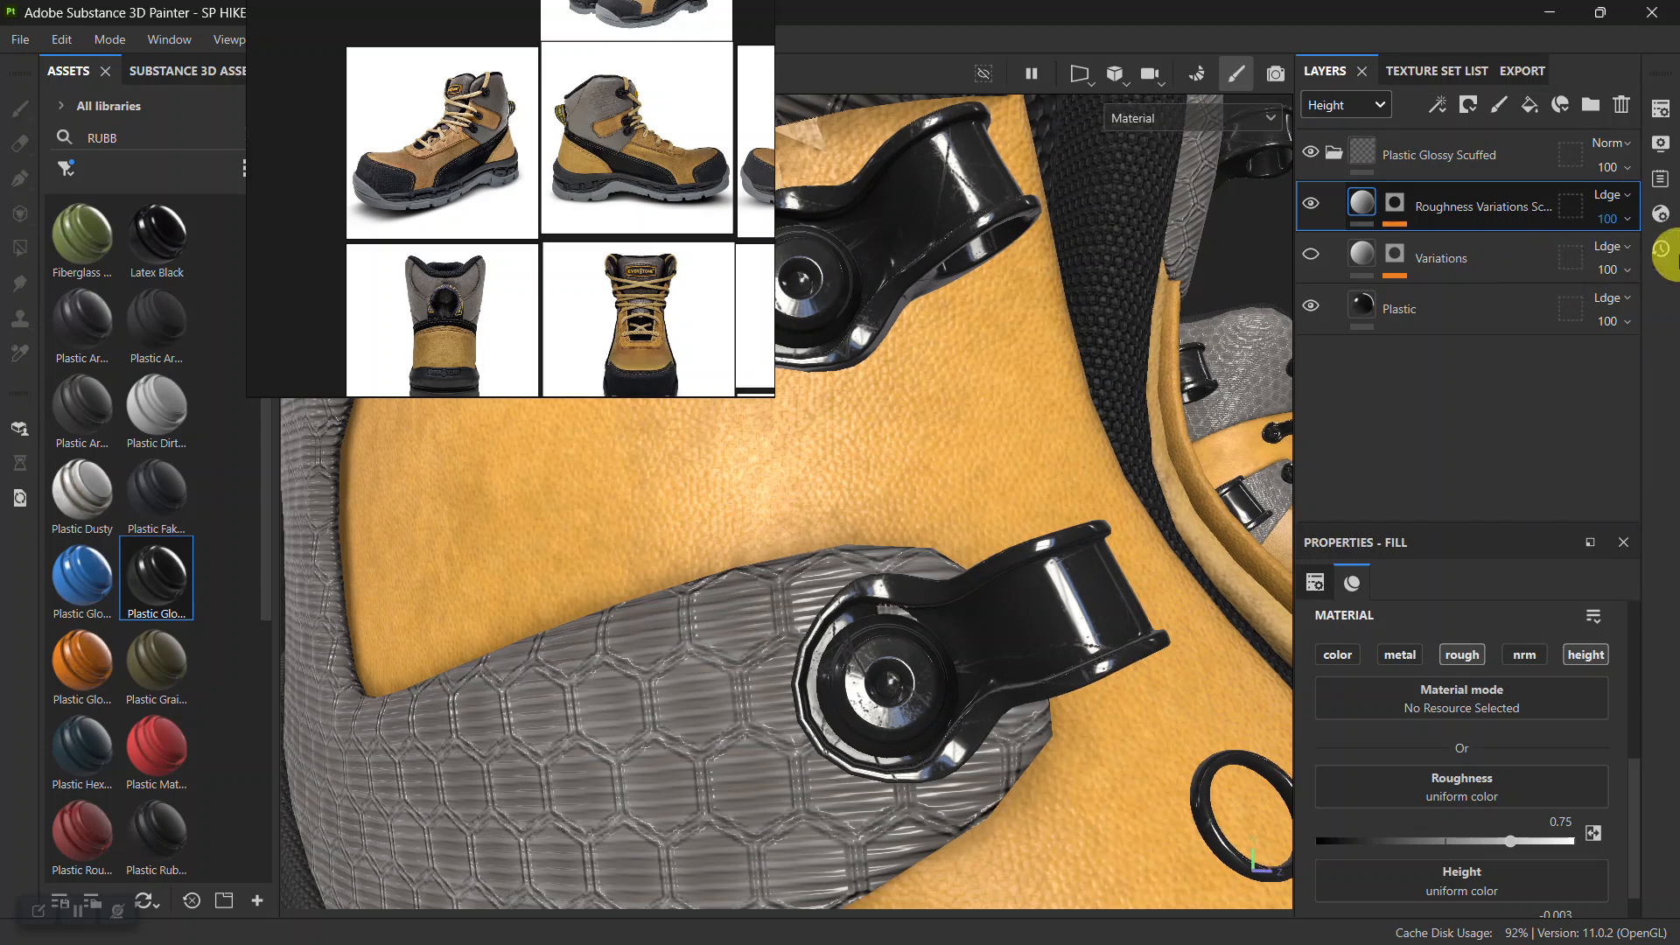
# In the Roughness Variations layer's mask, set the Balance of the Grunge Scratches fill to 0.18
pyautogui.click(1396, 203)
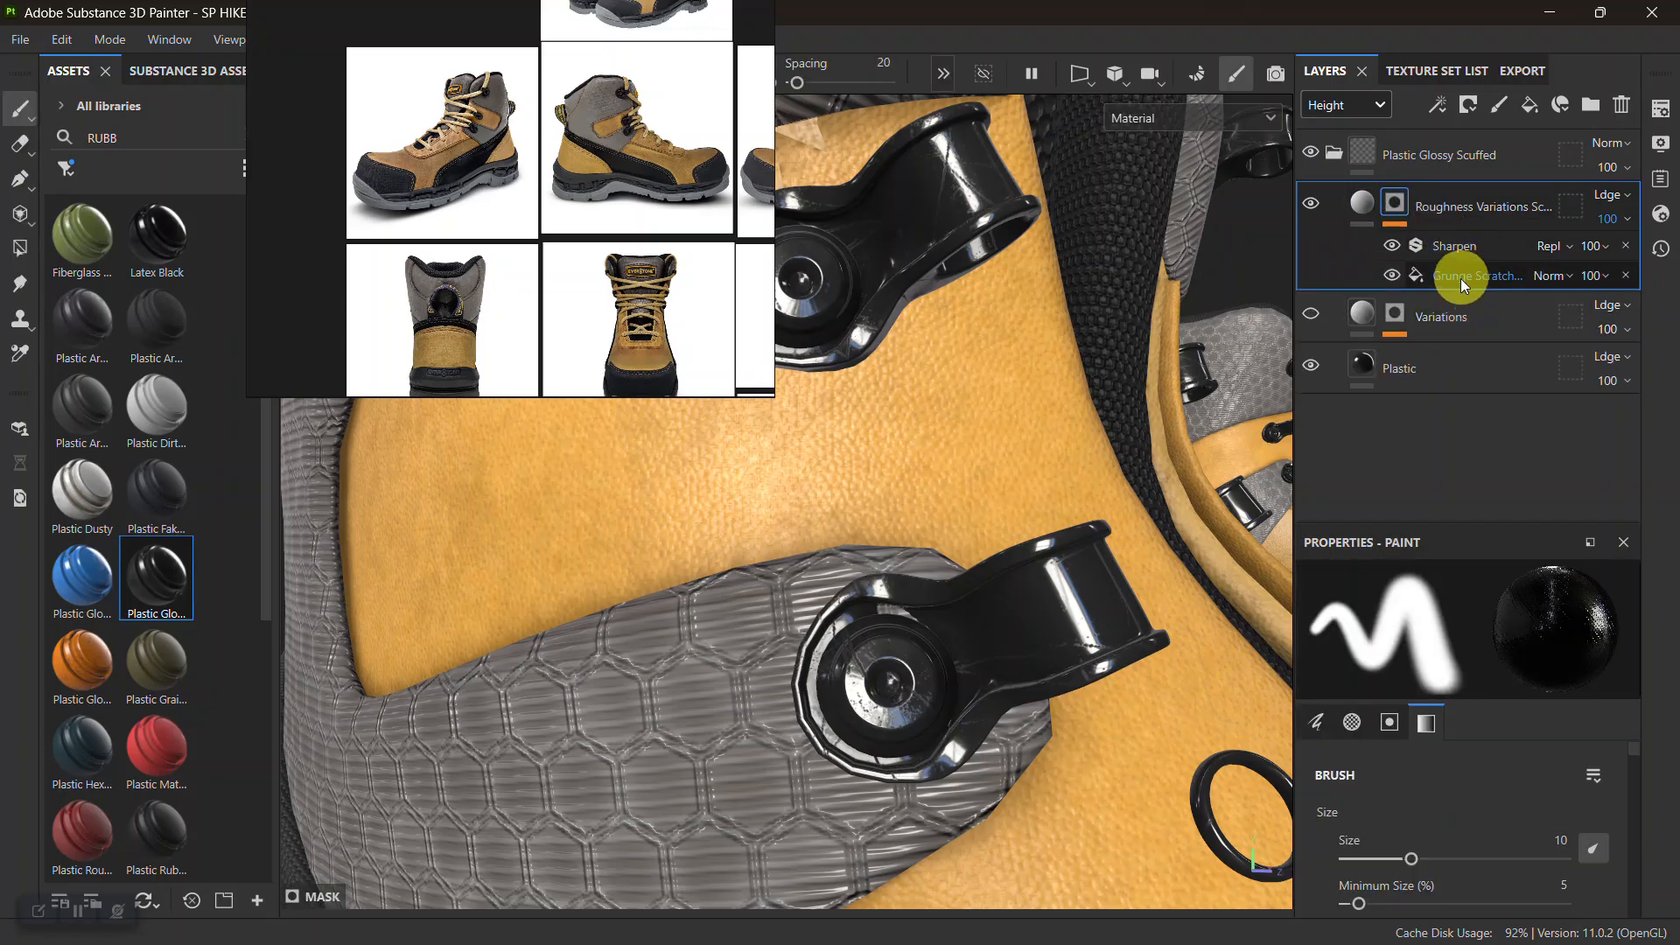
pyautogui.click(1462, 278)
pyautogui.scroll(-3, 1479, 832)
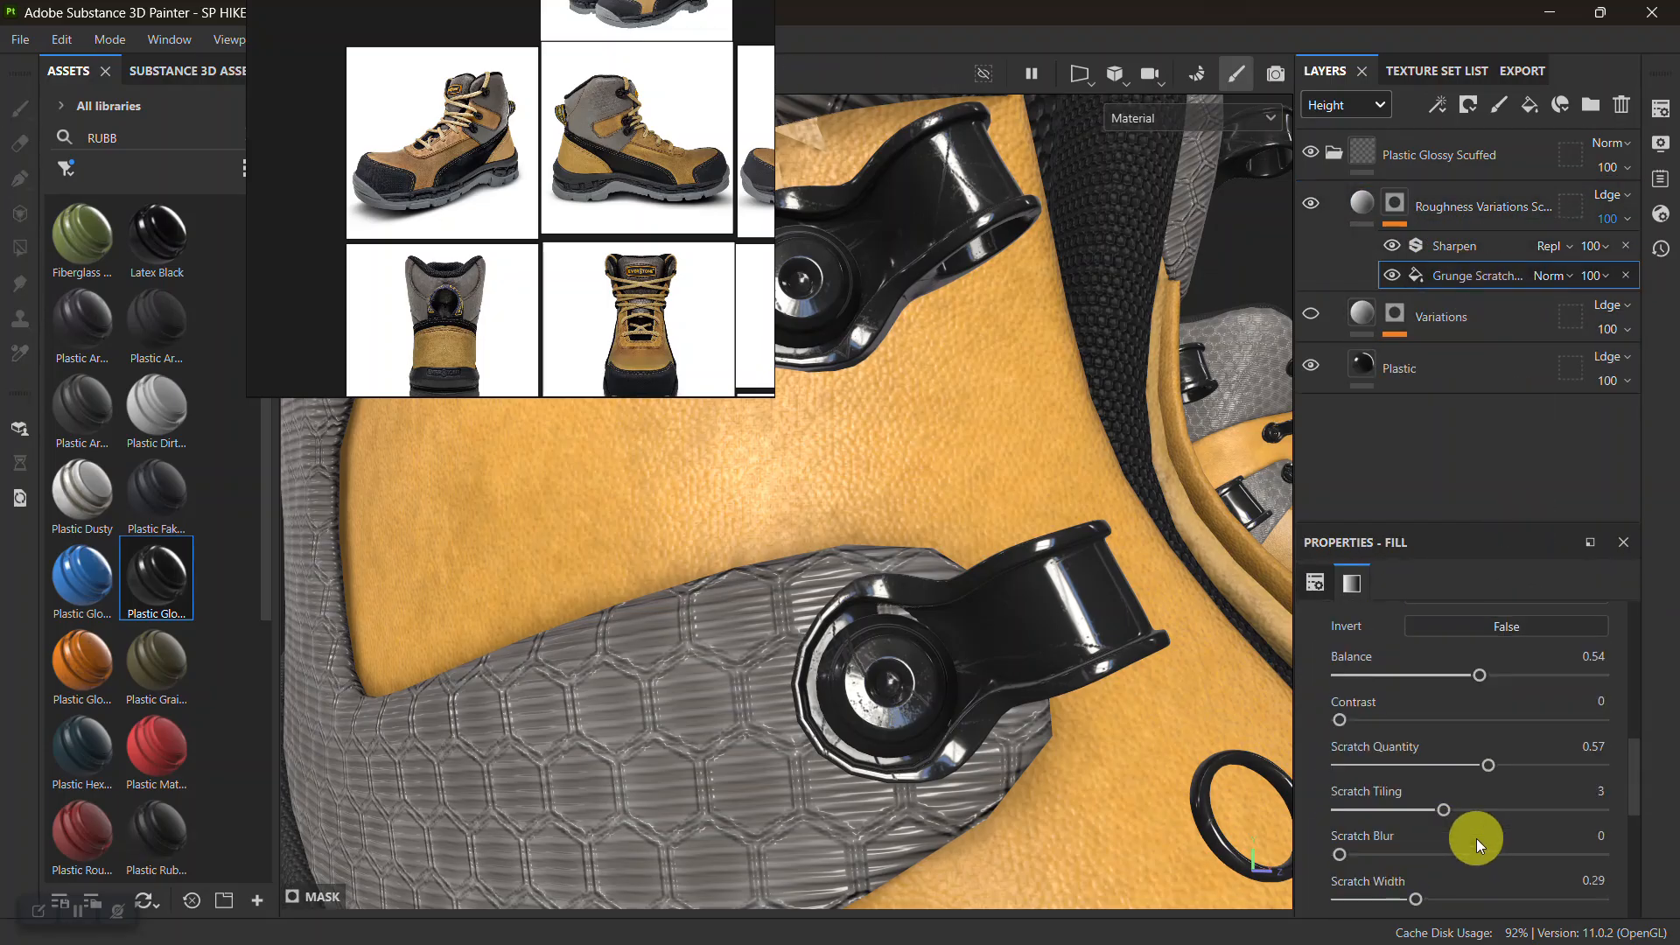
pyautogui.scroll(-6, 1457, 792)
pyautogui.scroll(2, 1444, 810)
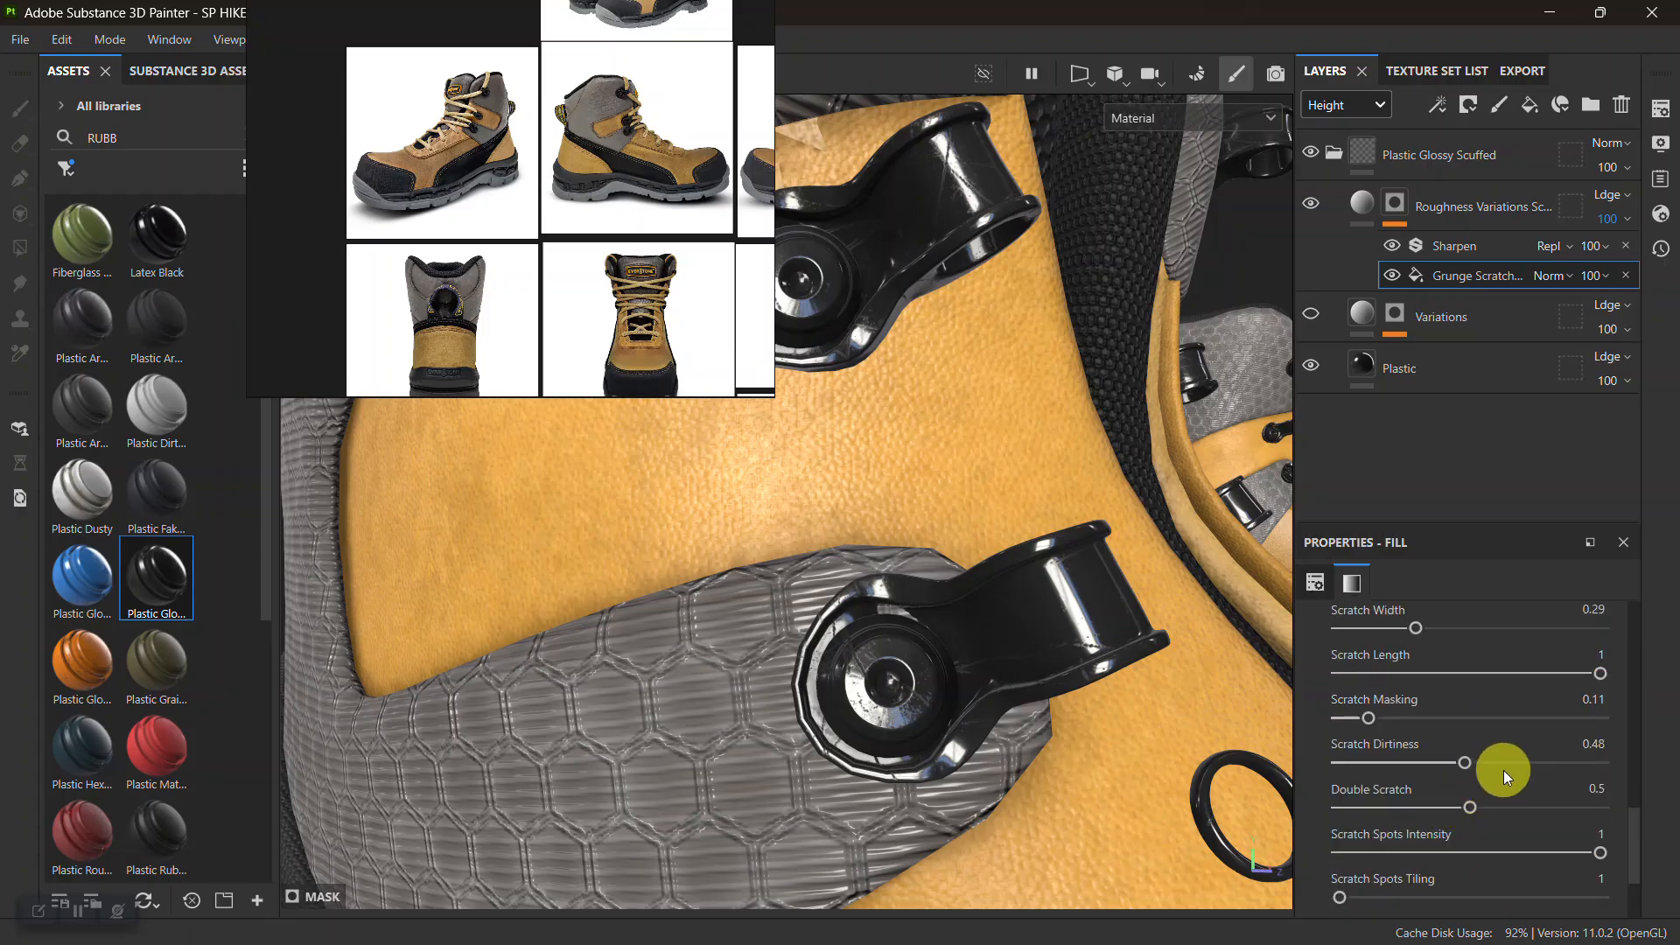
pyautogui.scroll(4, 1499, 770)
pyautogui.scroll(2, 1499, 770)
pyautogui.moveTo(1484, 793); pyautogui.dragTo(1386, 798)
pyautogui.keyDown('alt'); pyautogui.moveTo(1095, 668); pyautogui.dragTo(1017, 451); pyautogui.keyUp('alt')
pyautogui.keyDown('alt'); pyautogui.moveTo(1016, 451); pyautogui.dragTo(1013, 405, button='right'); pyautogui.keyUp('alt')
pyautogui.keyDown('alt'); pyautogui.moveTo(1013, 405); pyautogui.dragTo(968, 402); pyautogui.keyUp('alt')
pyautogui.keyDown('alt'); pyautogui.moveTo(968, 402); pyautogui.dragTo(1013, 554, button='right'); pyautogui.keyUp('alt')
pyautogui.keyDown('alt'); pyautogui.moveTo(1013, 554); pyautogui.dragTo(1054, 521); pyautogui.keyUp('alt')
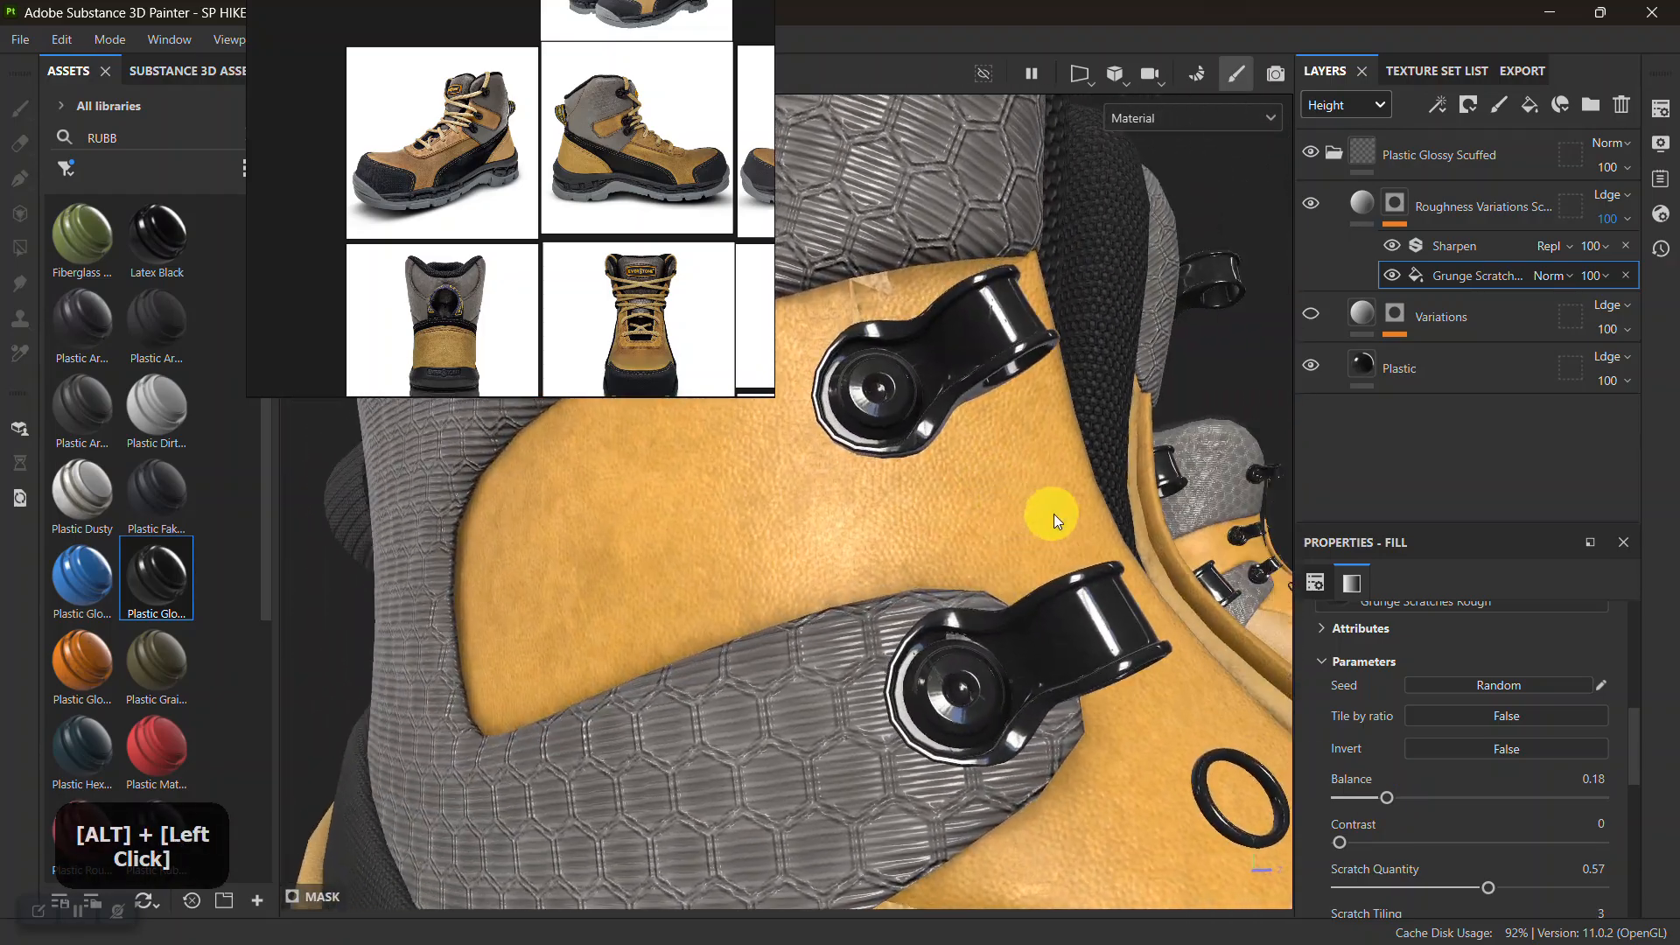
# Make the Variations layer visible, select its mask to show its effects, and return the layer stack to the Base color channel
pyautogui.click(1312, 312)
pyautogui.click(1314, 308)
pyautogui.click(1313, 313)
pyautogui.click(1394, 317)
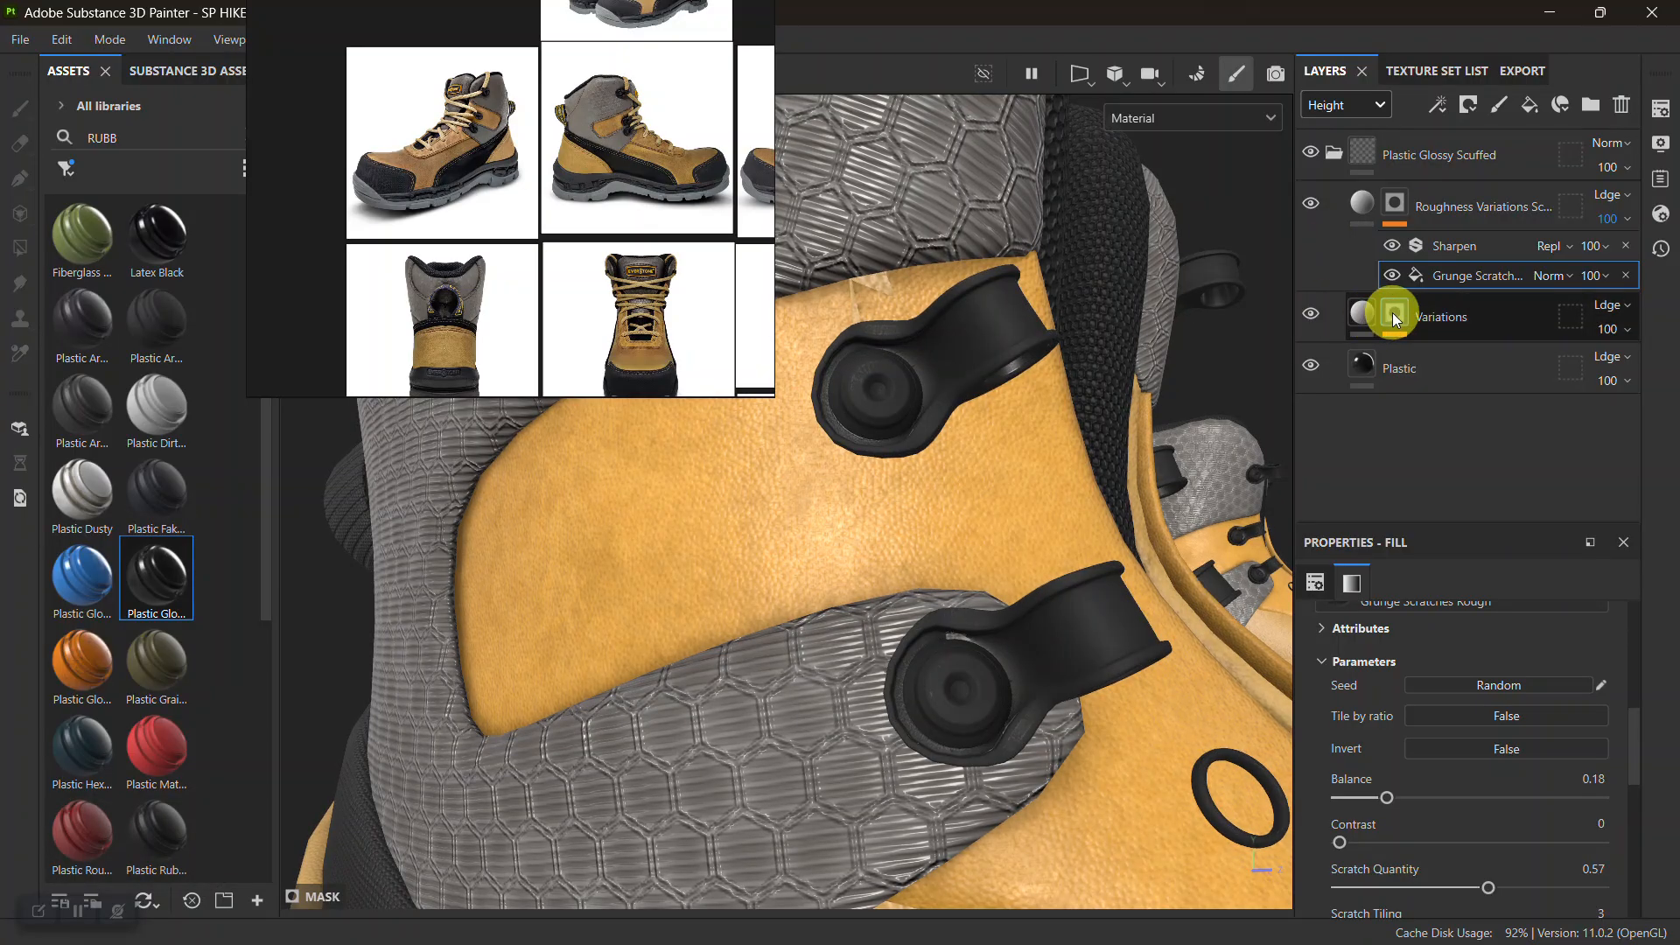
pyautogui.click(1346, 107)
pyautogui.click(1342, 129)
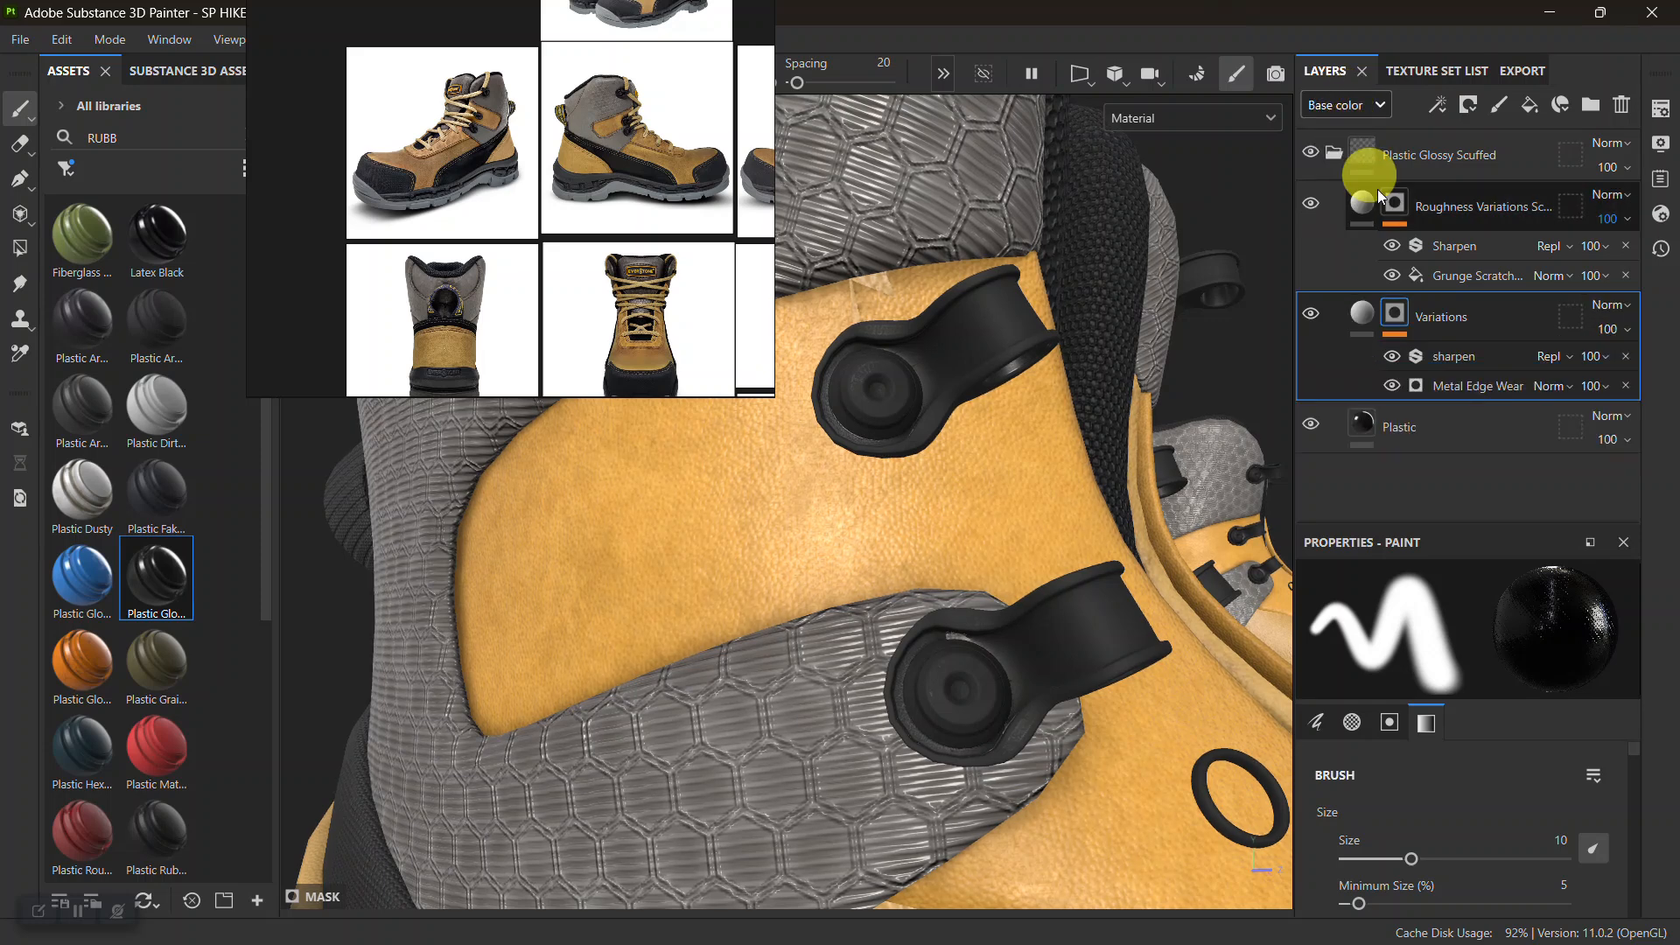
# Lower the Wear Level of the Metal Edge Wear generator in the Variations mask to 0.11, keeping the generator visible
pyautogui.click(1426, 385)
pyautogui.click(1392, 386)
pyautogui.click(1392, 386)
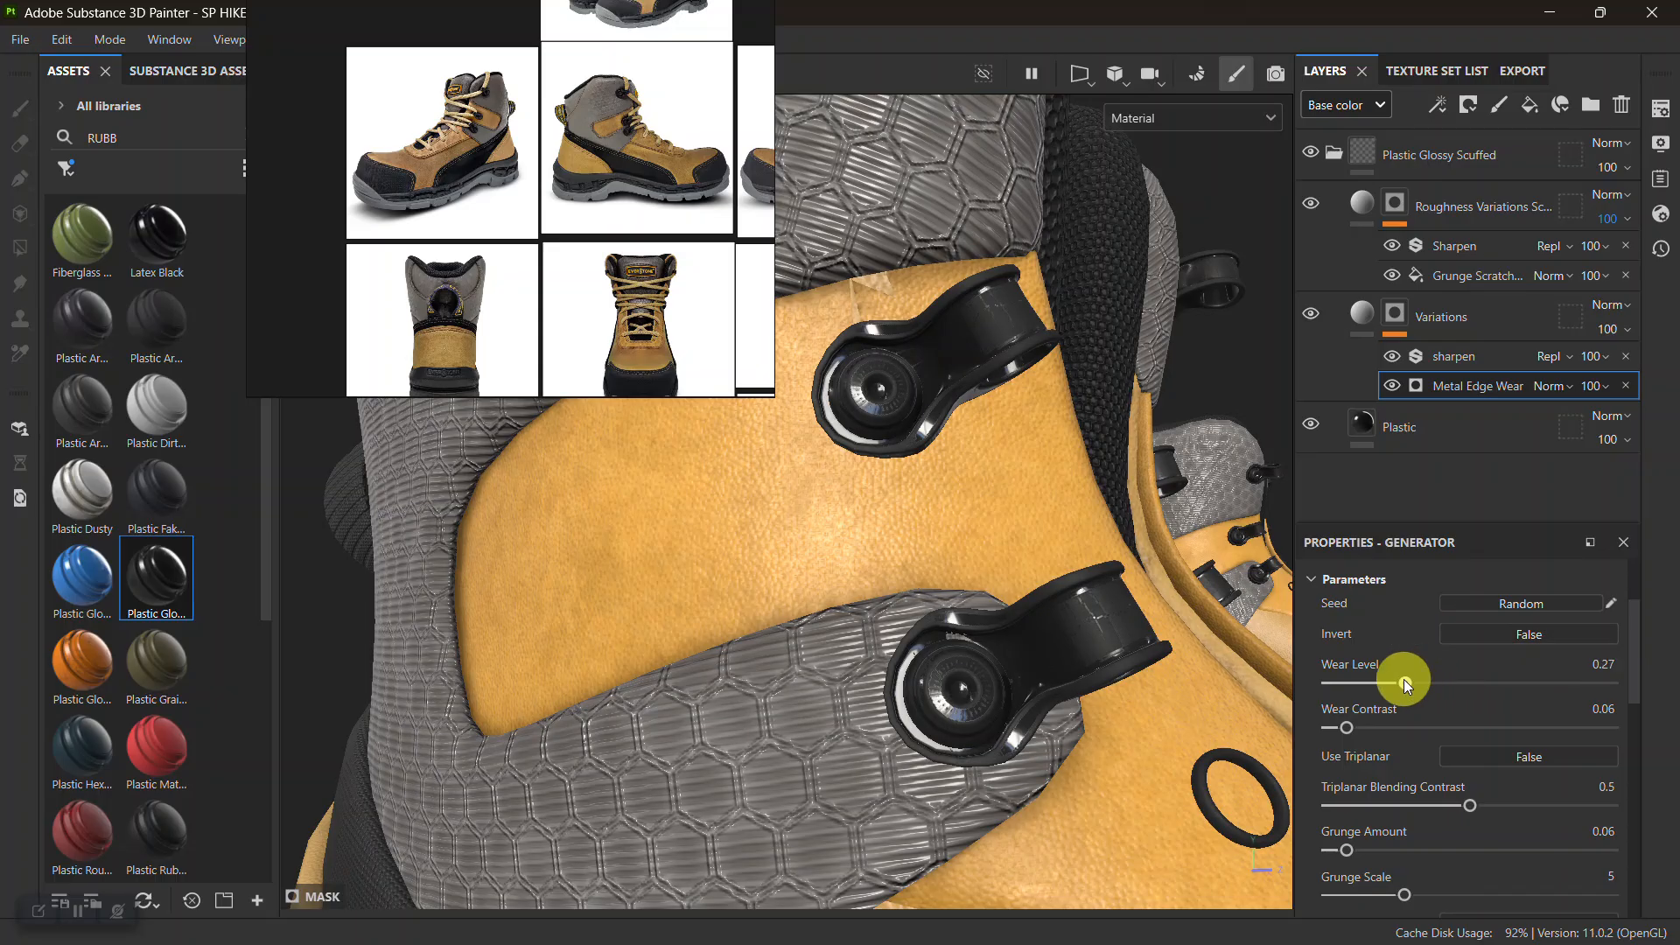
pyautogui.moveTo(1393, 679); pyautogui.dragTo(1358, 679)
pyautogui.keyDown('alt'); pyautogui.moveTo(1040, 549); pyautogui.dragTo(1058, 581); pyautogui.keyUp('alt')
pyautogui.keyDown('alt'); pyautogui.moveTo(1058, 581); pyautogui.dragTo(1076, 543, button='right'); pyautogui.keyUp('alt')
pyautogui.keyDown('alt'); pyautogui.moveTo(1076, 543); pyautogui.dragTo(937, 543, button='middle'); pyautogui.keyUp('alt')
pyautogui.keyDown('alt'); pyautogui.moveTo(936, 543); pyautogui.dragTo(997, 510, button='right'); pyautogui.keyUp('alt')
pyautogui.keyDown('alt'); pyautogui.moveTo(998, 510); pyautogui.dragTo(968, 454); pyautogui.keyUp('alt')
pyautogui.keyDown('alt'); pyautogui.moveTo(968, 454); pyautogui.dragTo(1002, 622, button='right'); pyautogui.keyUp('alt')
pyautogui.keyDown('alt'); pyautogui.moveTo(1001, 622); pyautogui.dragTo(983, 525, button='middle'); pyautogui.keyUp('alt')
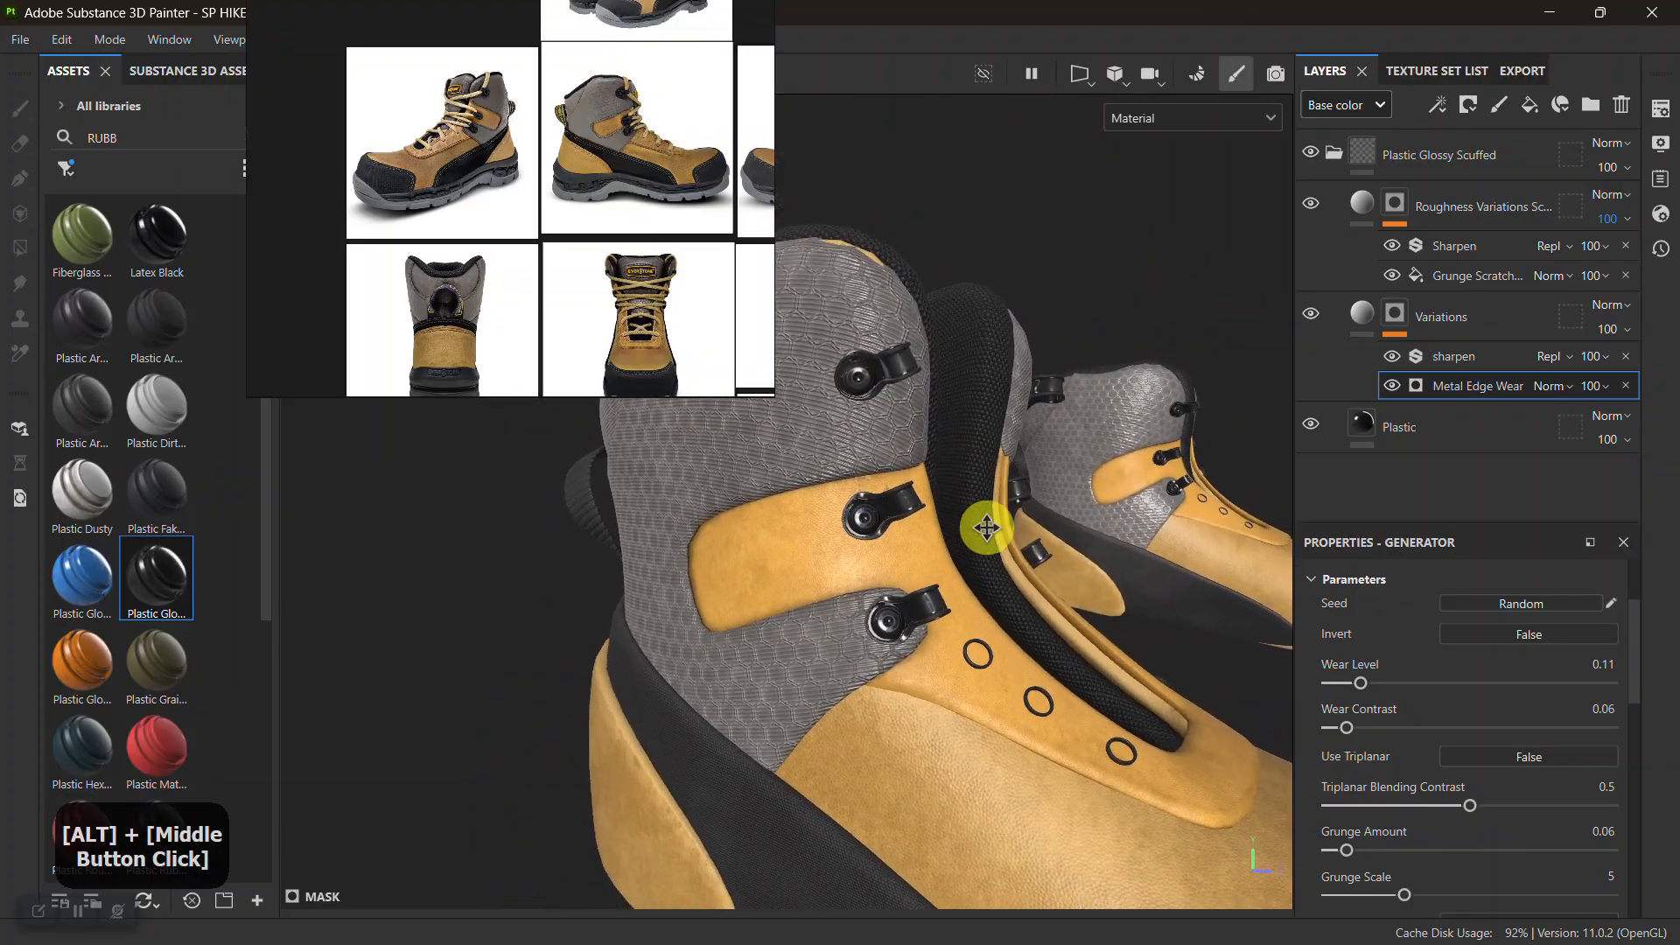
# Collapse the Plastic Glossy Scuffed folder and examine the laces, tongue and hooks in the reference photo up close
pyautogui.click(1335, 154)
pyautogui.click(1436, 72)
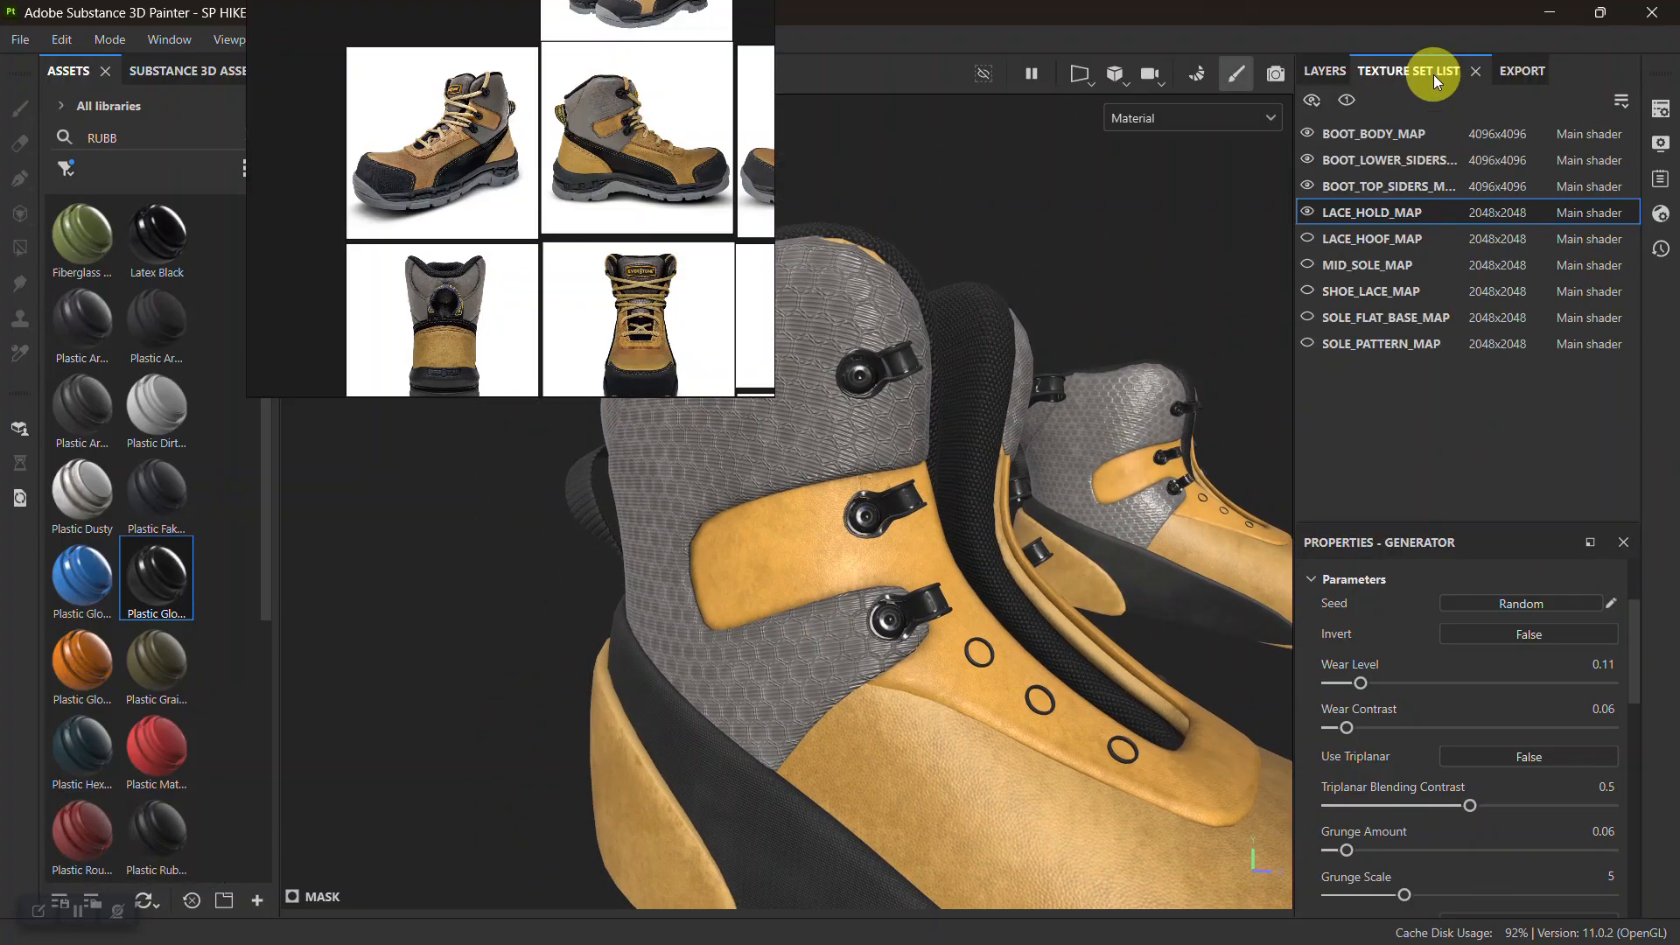
pyautogui.moveTo(600, 225); pyautogui.dragTo(593, 284)
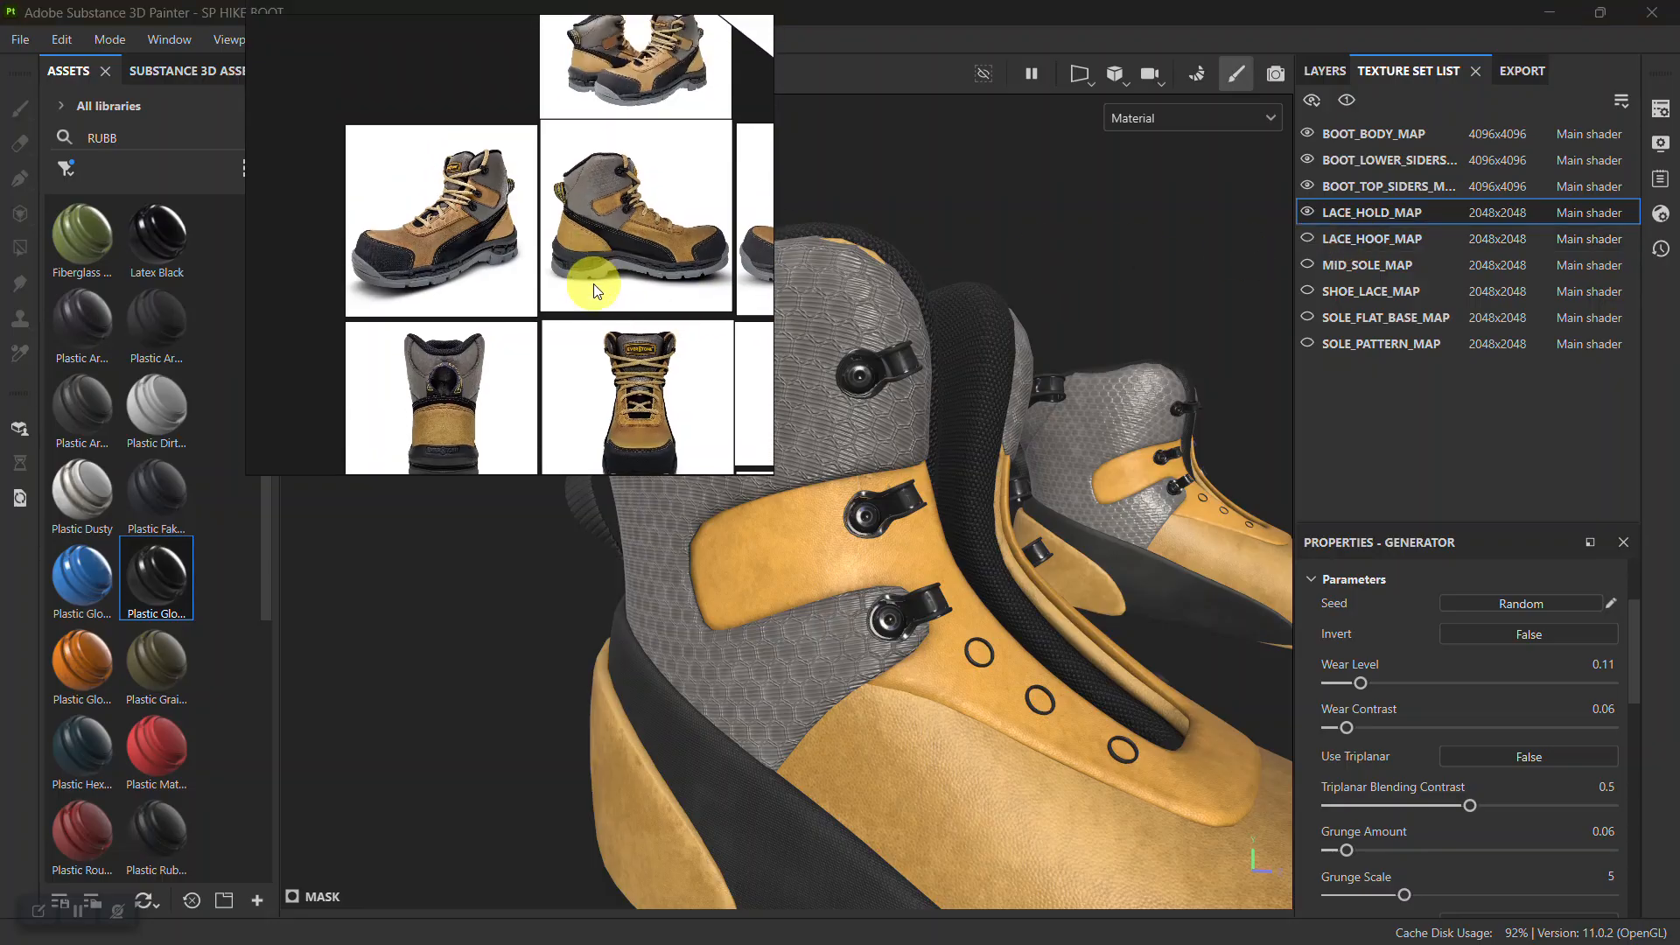
pyautogui.moveTo(600, 277); pyautogui.dragTo(547, 355, button='middle')
pyautogui.moveTo(548, 241); pyautogui.dragTo(546, 343, button='middle')
pyautogui.scroll(2, 544, 224)
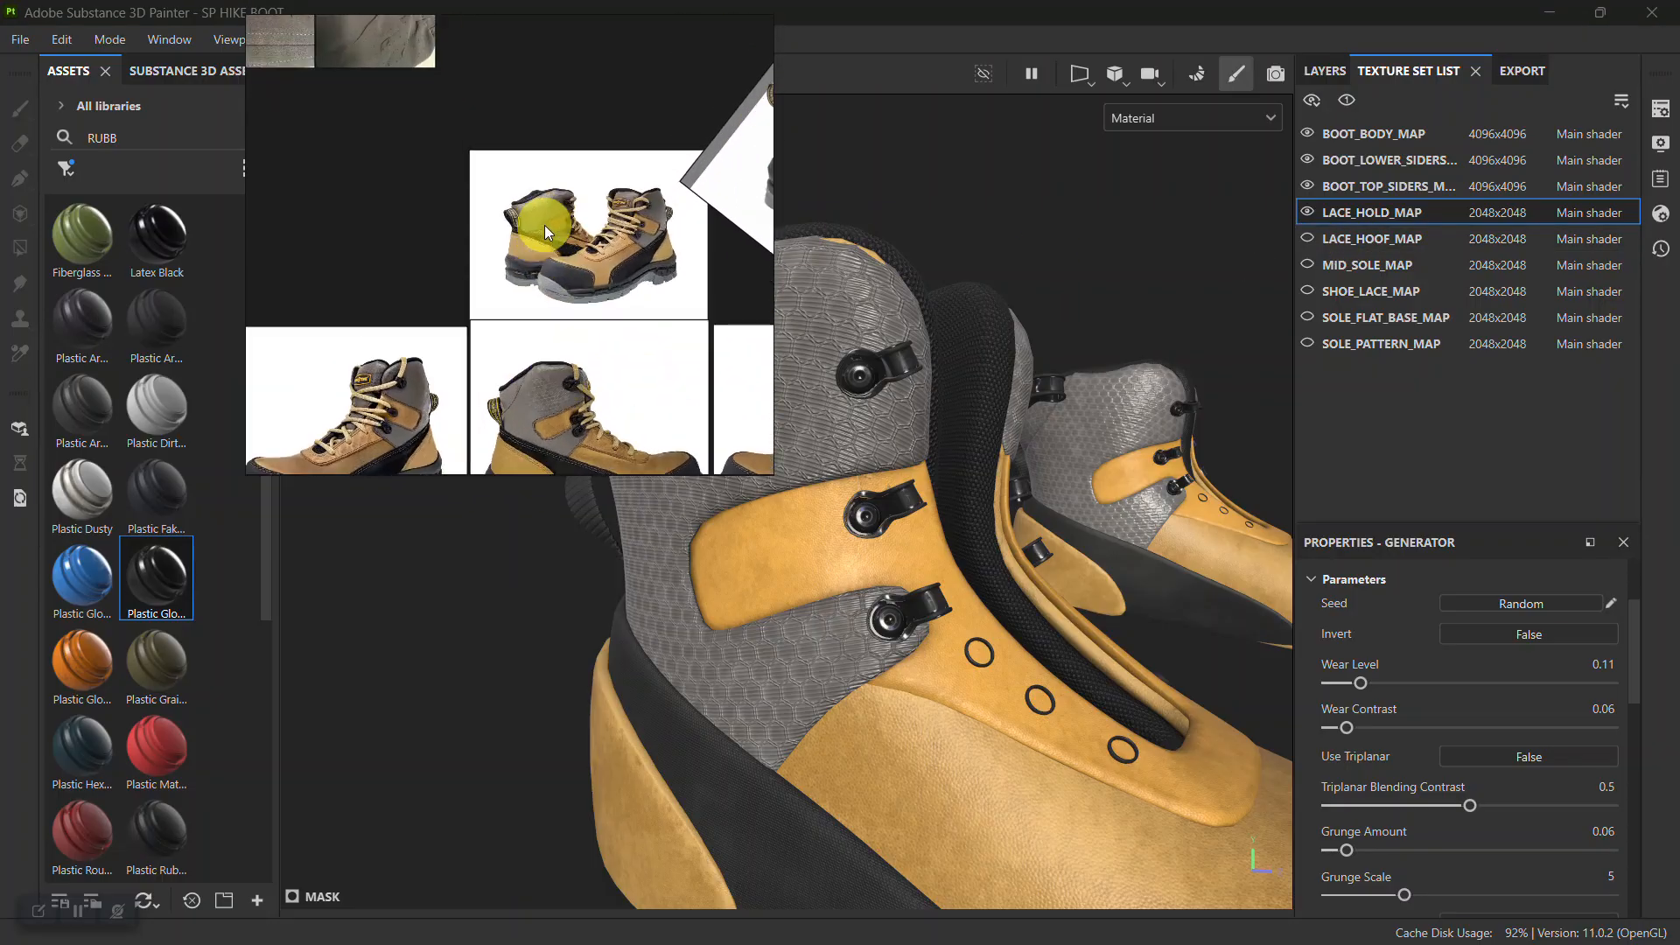
pyautogui.scroll(5, 471, 277)
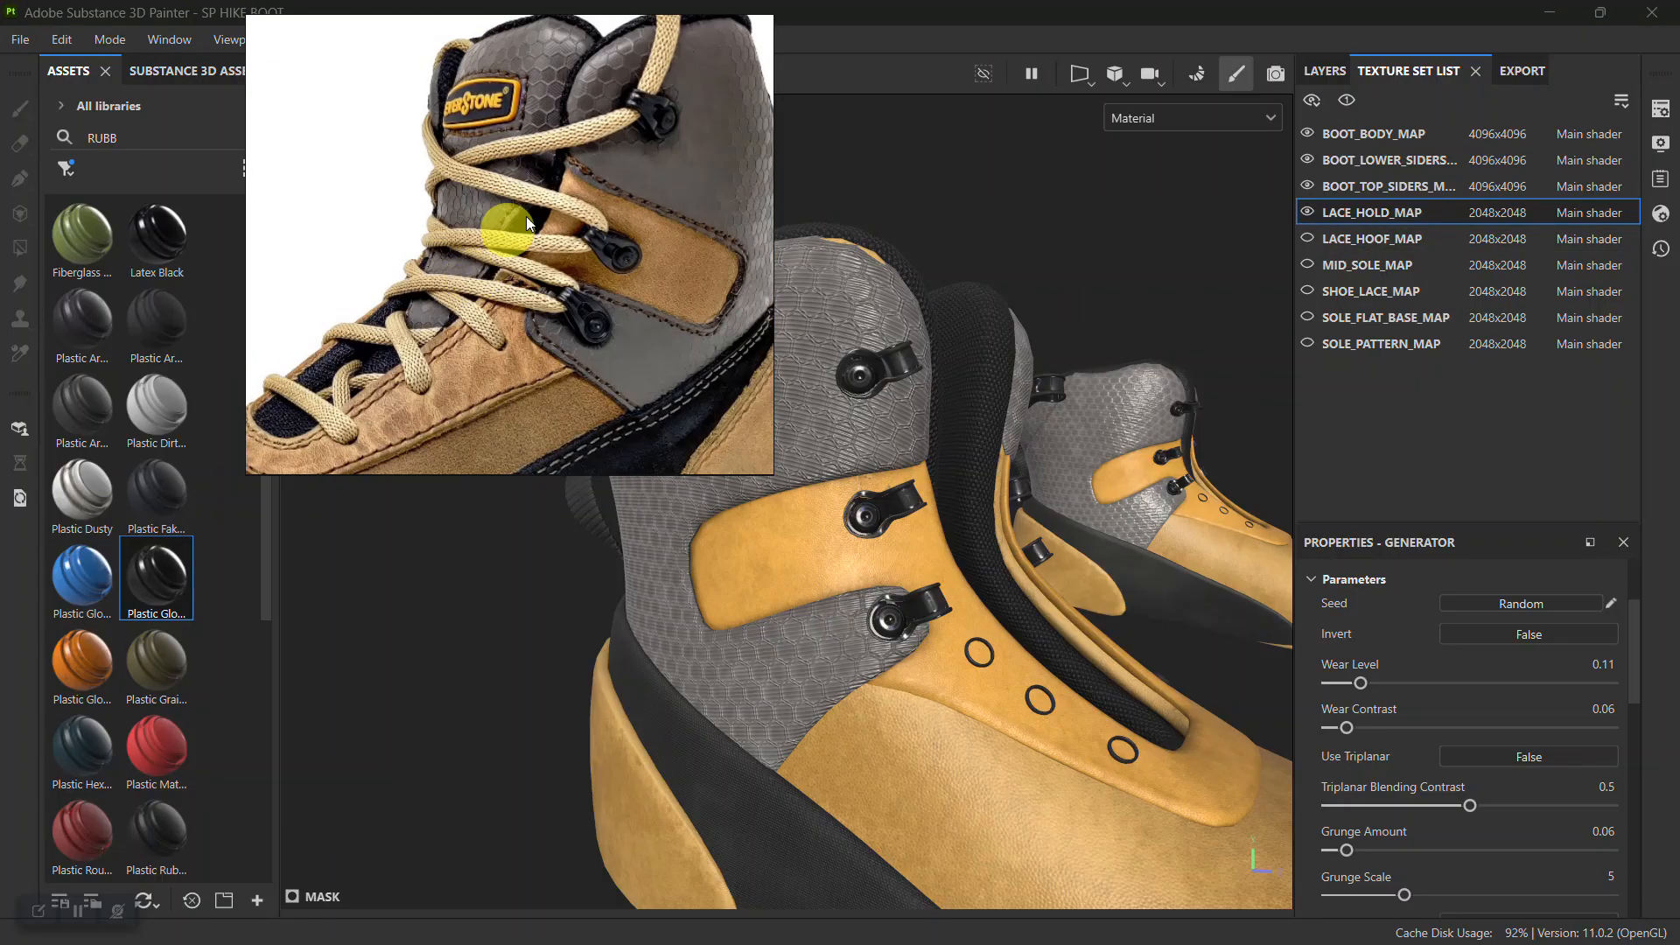
pyautogui.moveTo(565, 292)
pyautogui.mouseDown(button='middle')
pyautogui.moveTo(565, 329)
pyautogui.moveTo(565, 247)
pyautogui.mouseUp(button='middle')
pyautogui.scroll(-2, 586, 289)
pyautogui.scroll(-2, 586, 289)
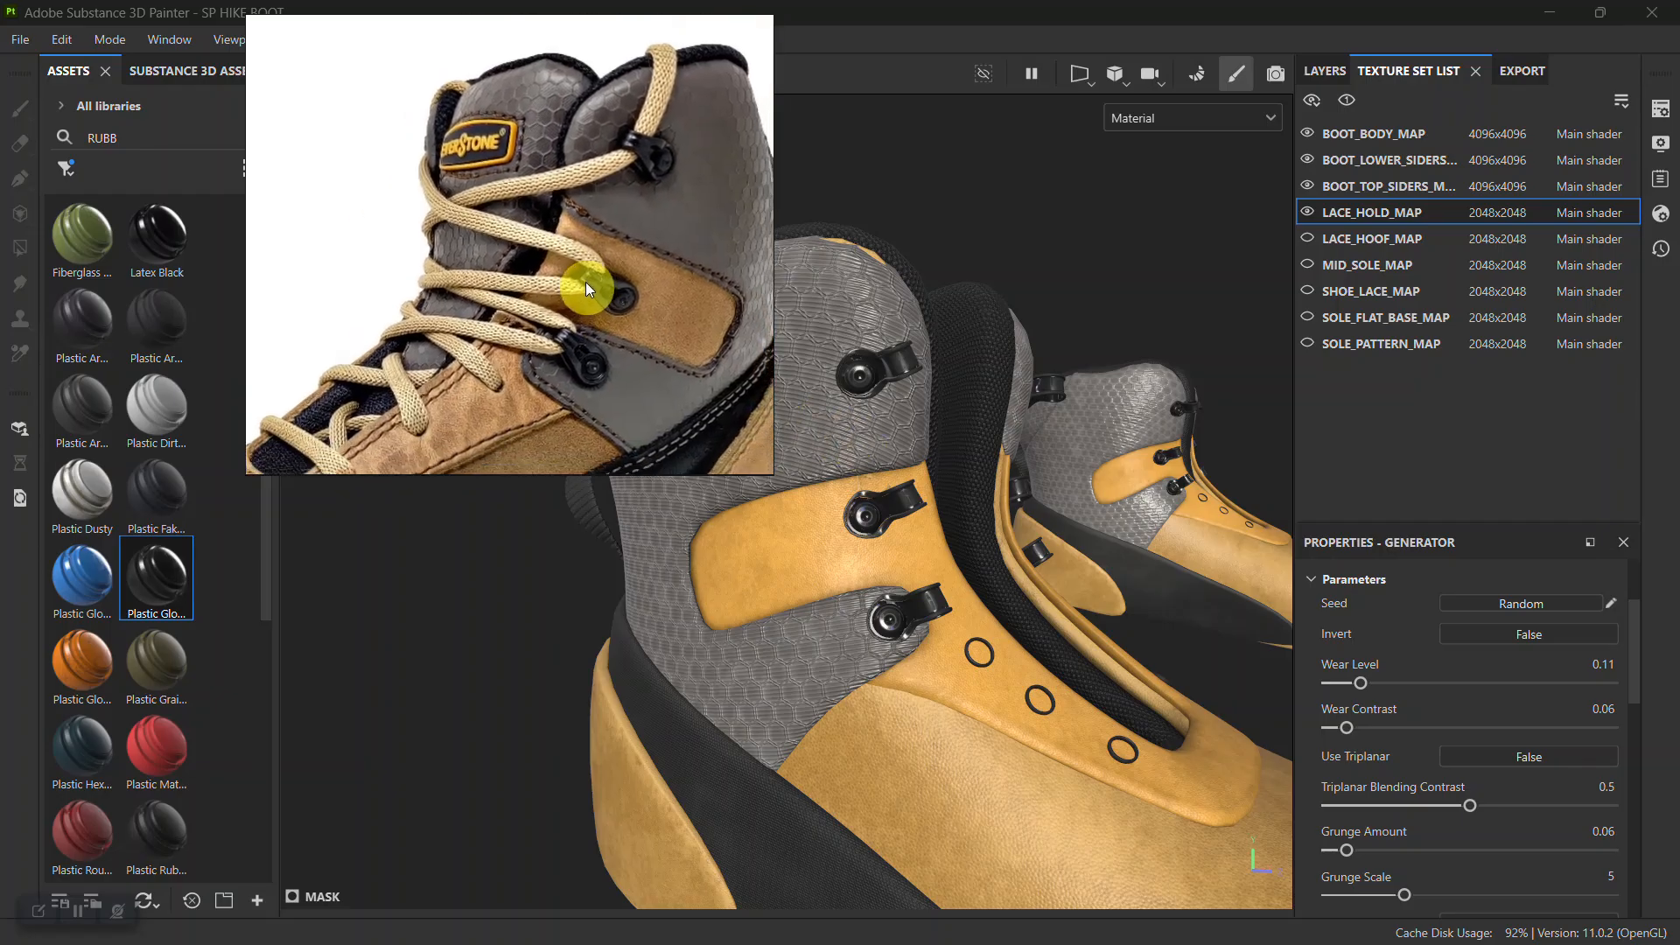
# Show the LACE_HOOF_MAP texture set and make it the active one
pyautogui.click(1307, 238)
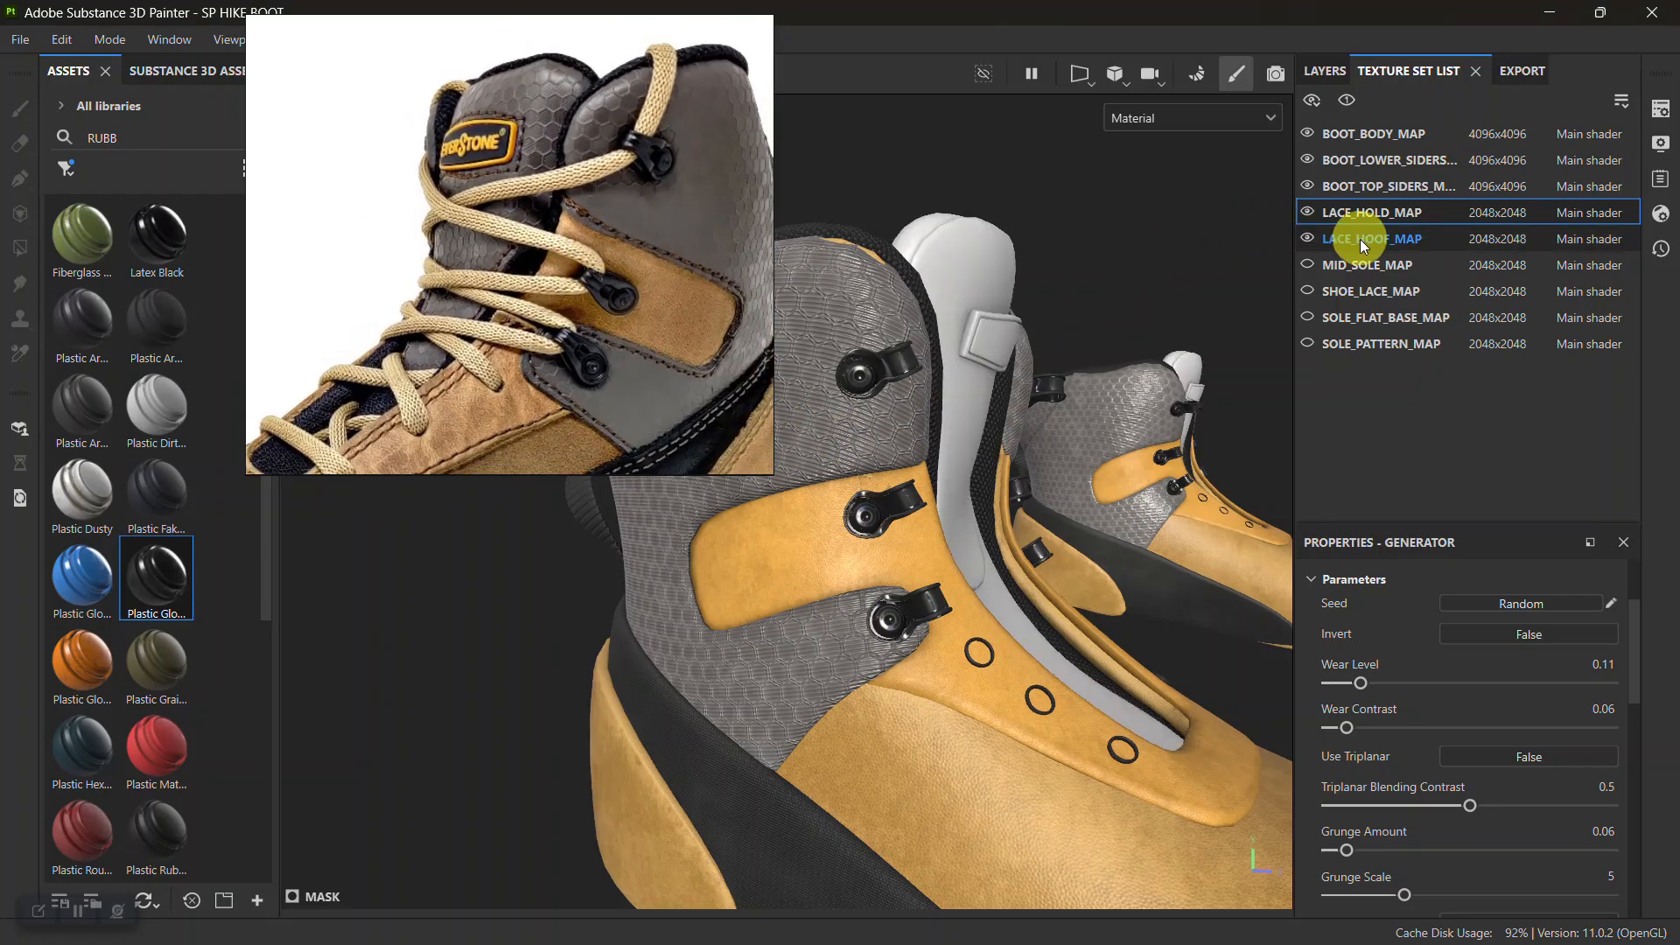
pyautogui.click(1362, 239)
pyautogui.moveTo(894, 473)
pyautogui.keyDown('alt'); pyautogui.mouseDown(button='middle')
pyautogui.moveTo(930, 481)
pyautogui.moveTo(1005, 420)
pyautogui.mouseUp(button='middle'); pyautogui.keyUp('alt')
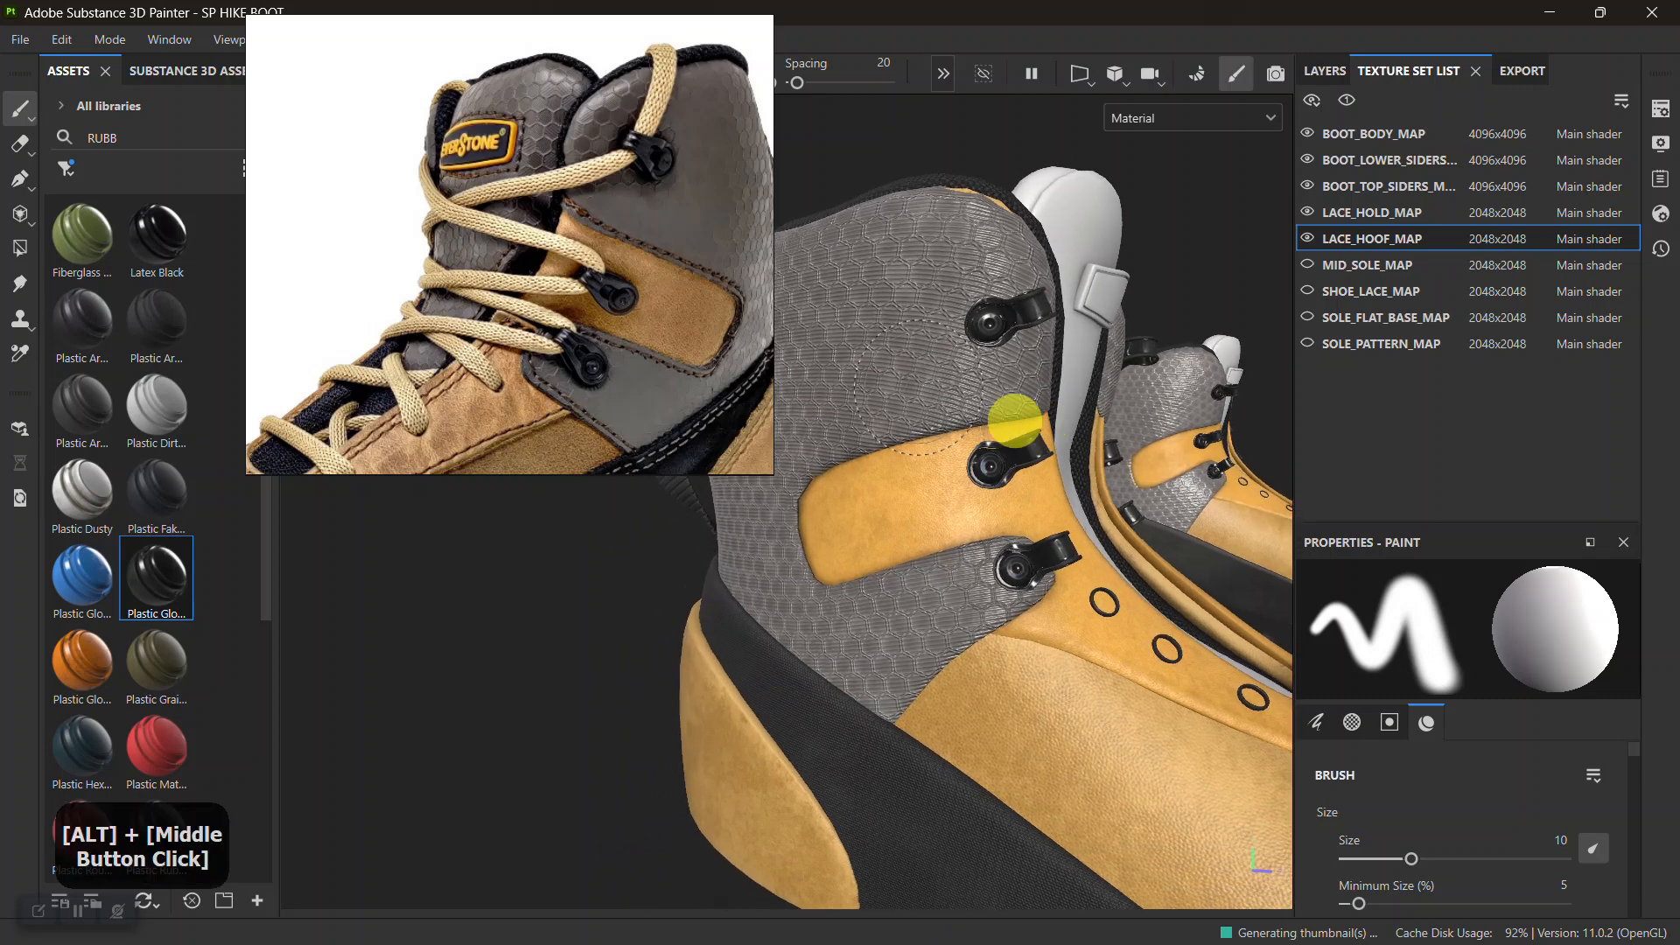
# Switch to the texture set of the gray upper fabric and collapse the expanded folders in its layer stack
pyautogui.hotkey('ctrl', 'alt')
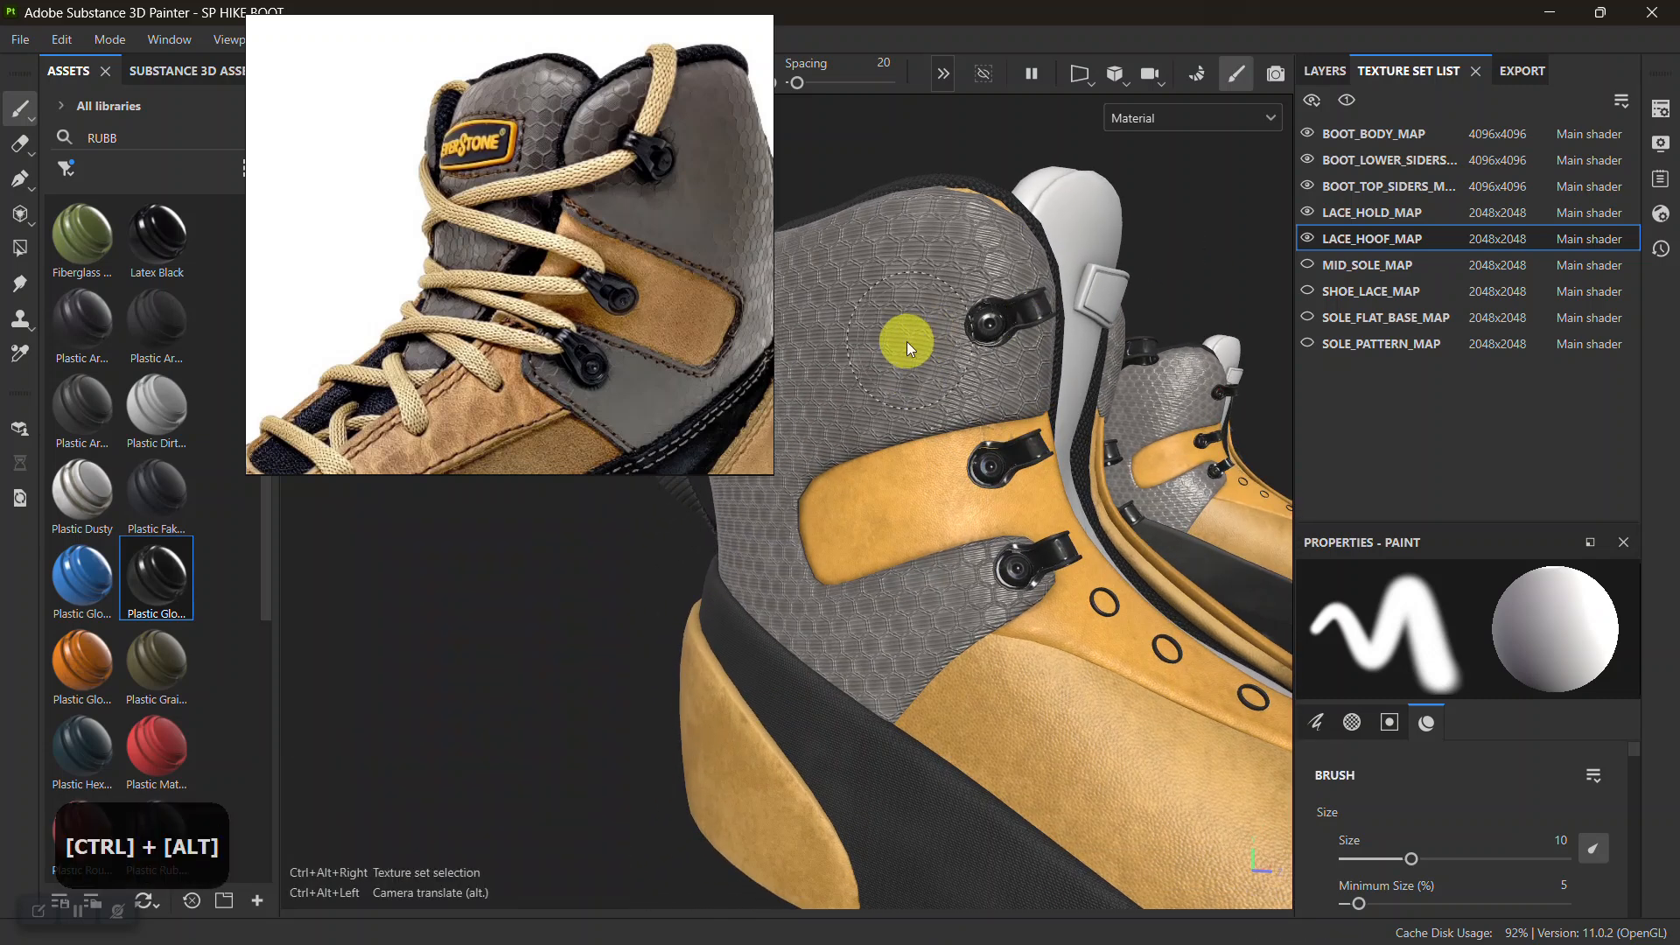
pyautogui.keyDown('ctrl'); pyautogui.keyDown('alt'); pyautogui.rightClick(885, 345); pyautogui.keyUp('alt'); pyautogui.keyUp('ctrl')
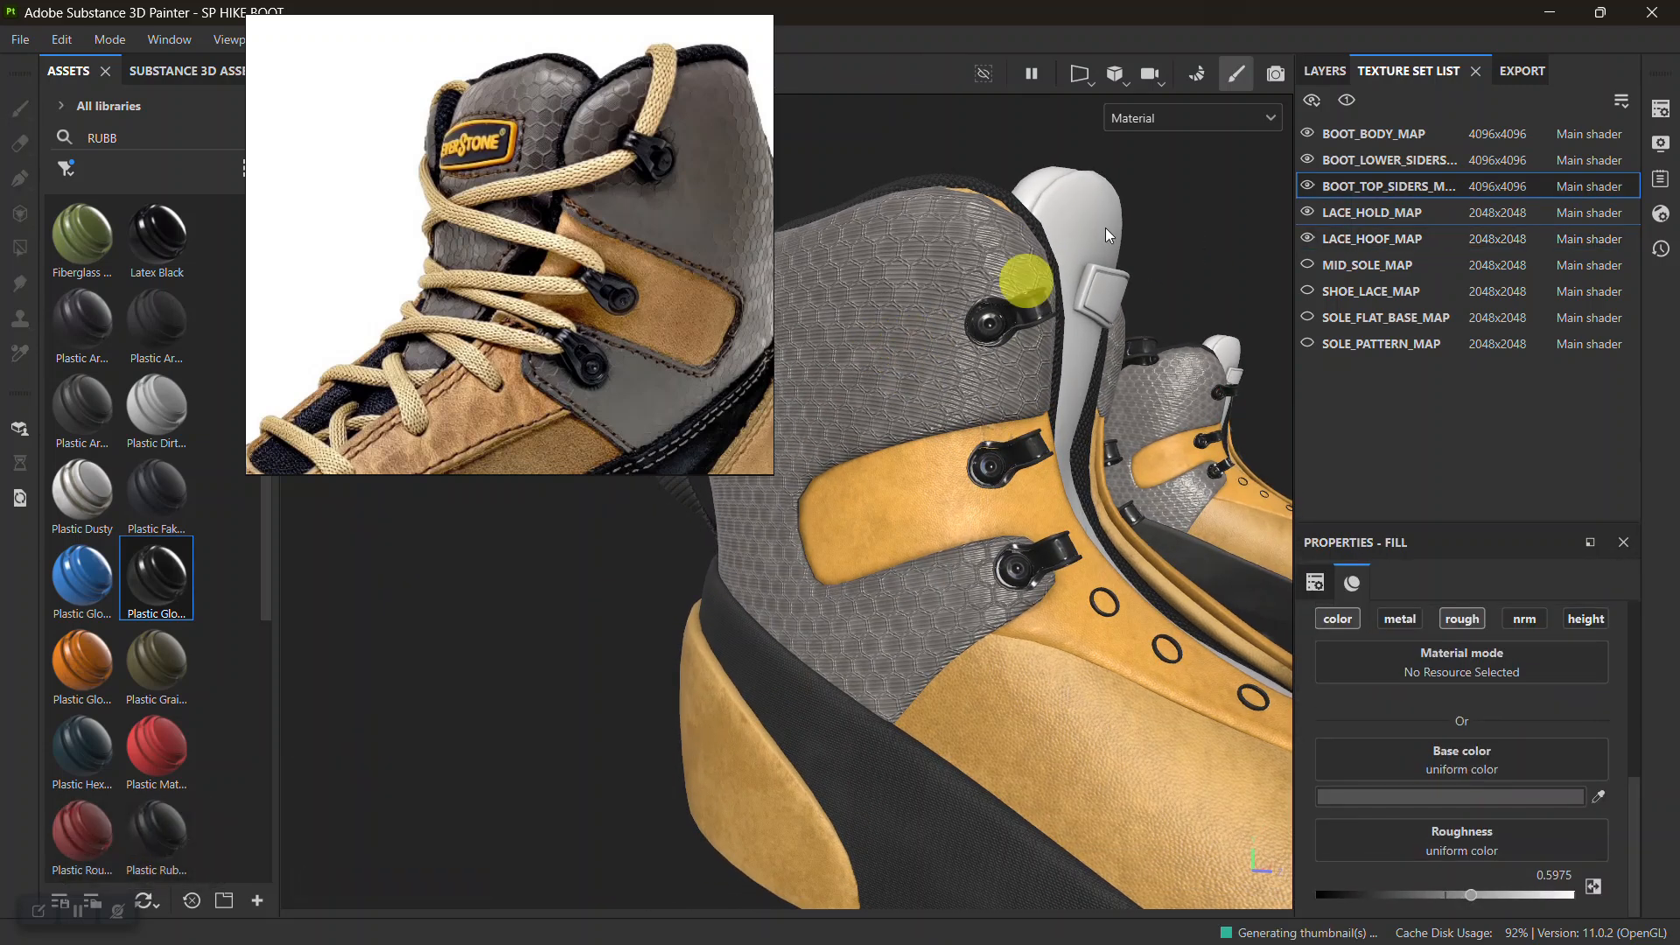
pyautogui.click(1322, 71)
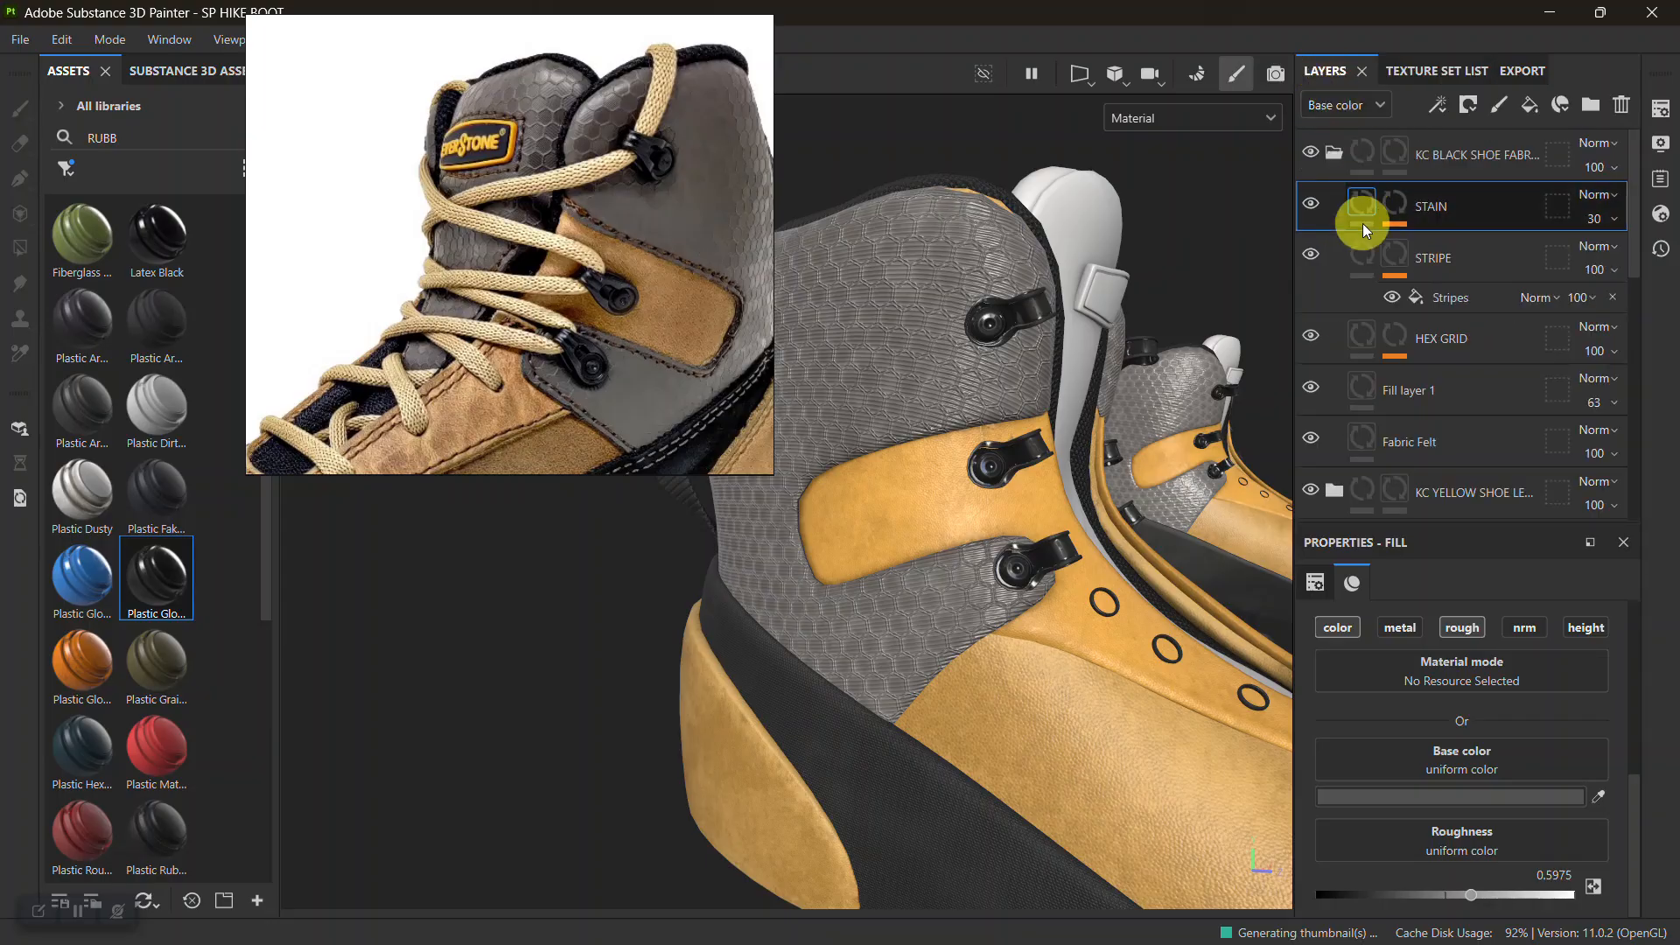
pyautogui.click(1334, 153)
pyautogui.click(1332, 255)
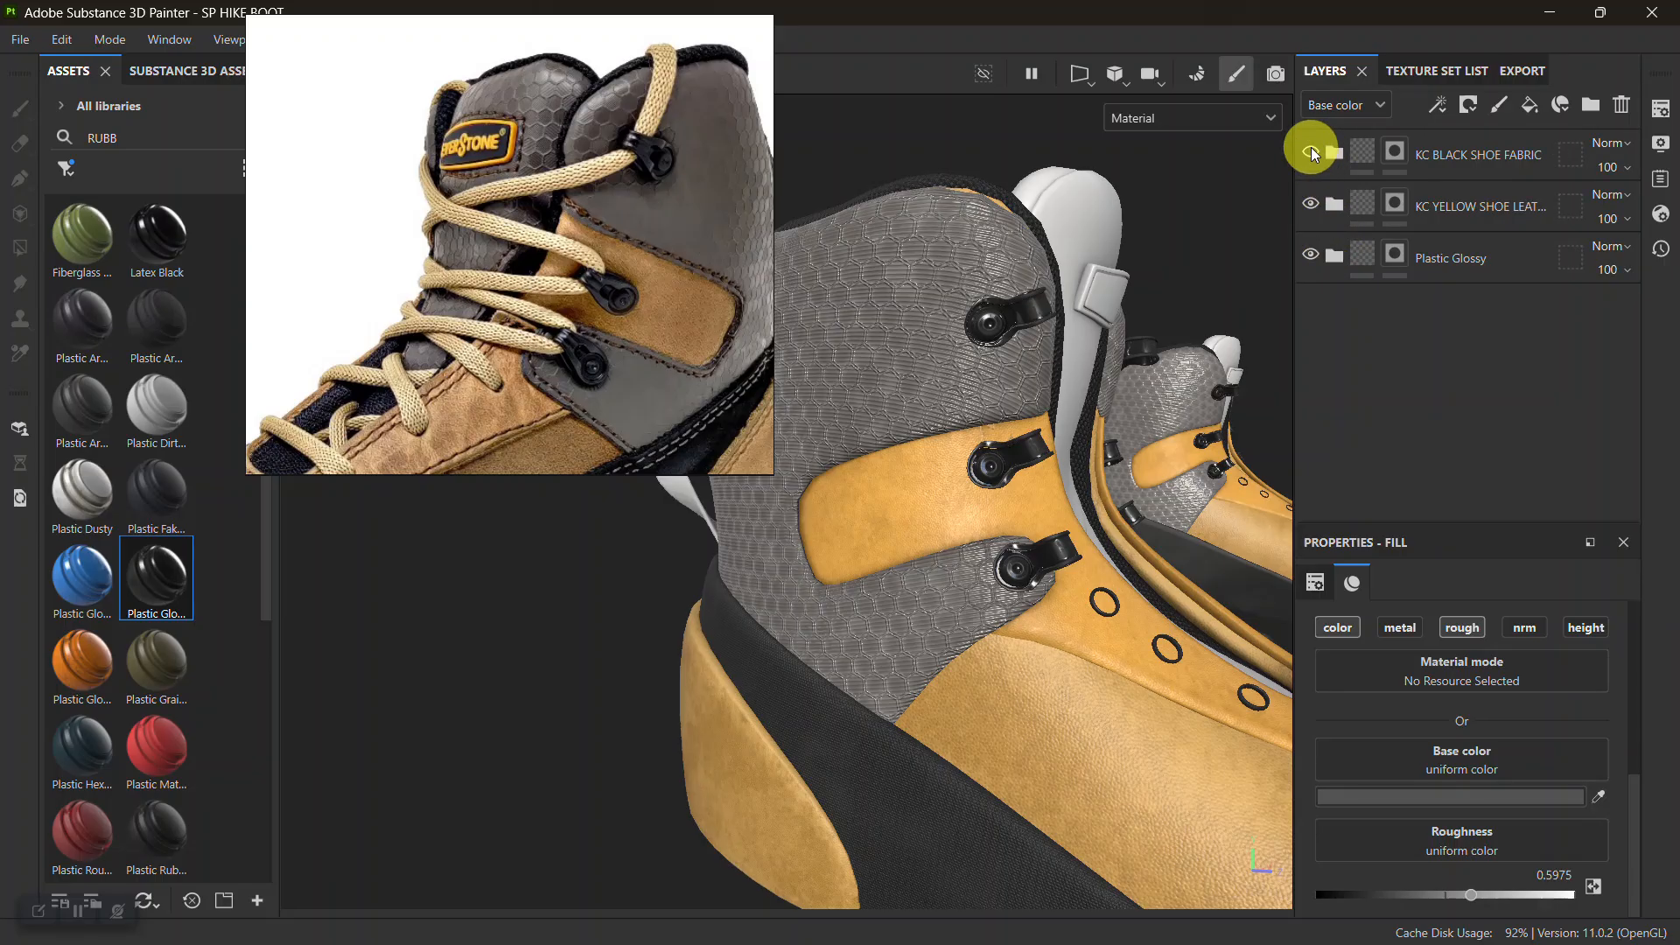
# Check the KC YELLOW SHOE LEATHER and Plastic Glossy folders by toggling their visibility, and copy the Plastic Glossy folder
pyautogui.click(1310, 202)
pyautogui.click(1312, 202)
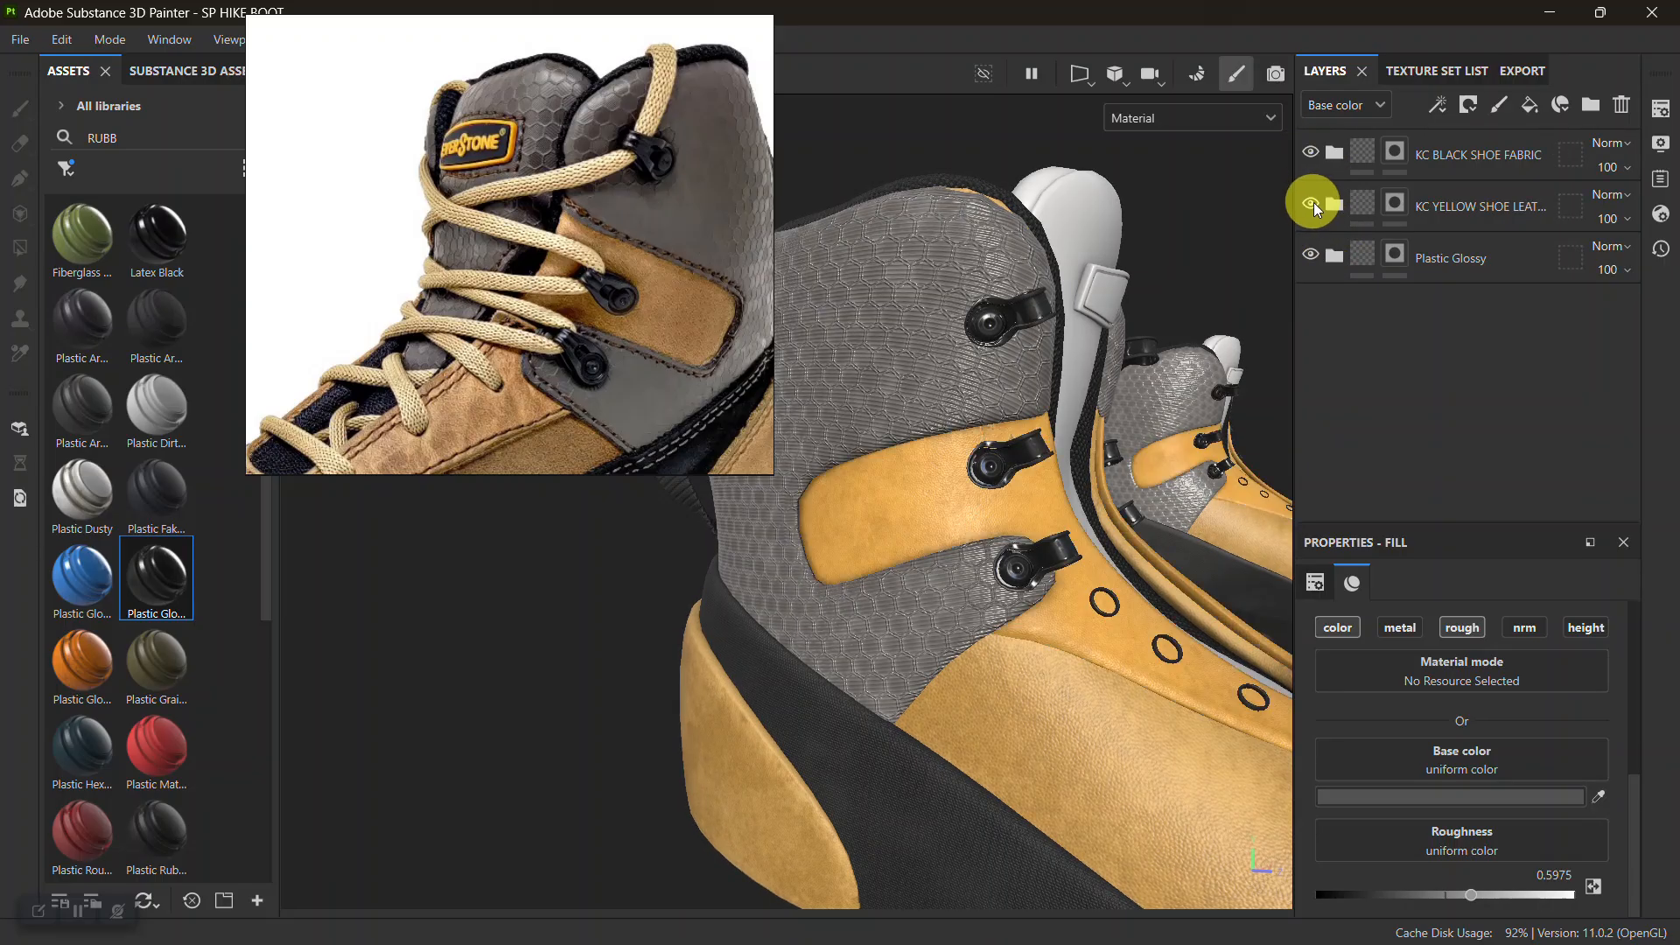
pyautogui.click(1311, 254)
pyautogui.click(1311, 254)
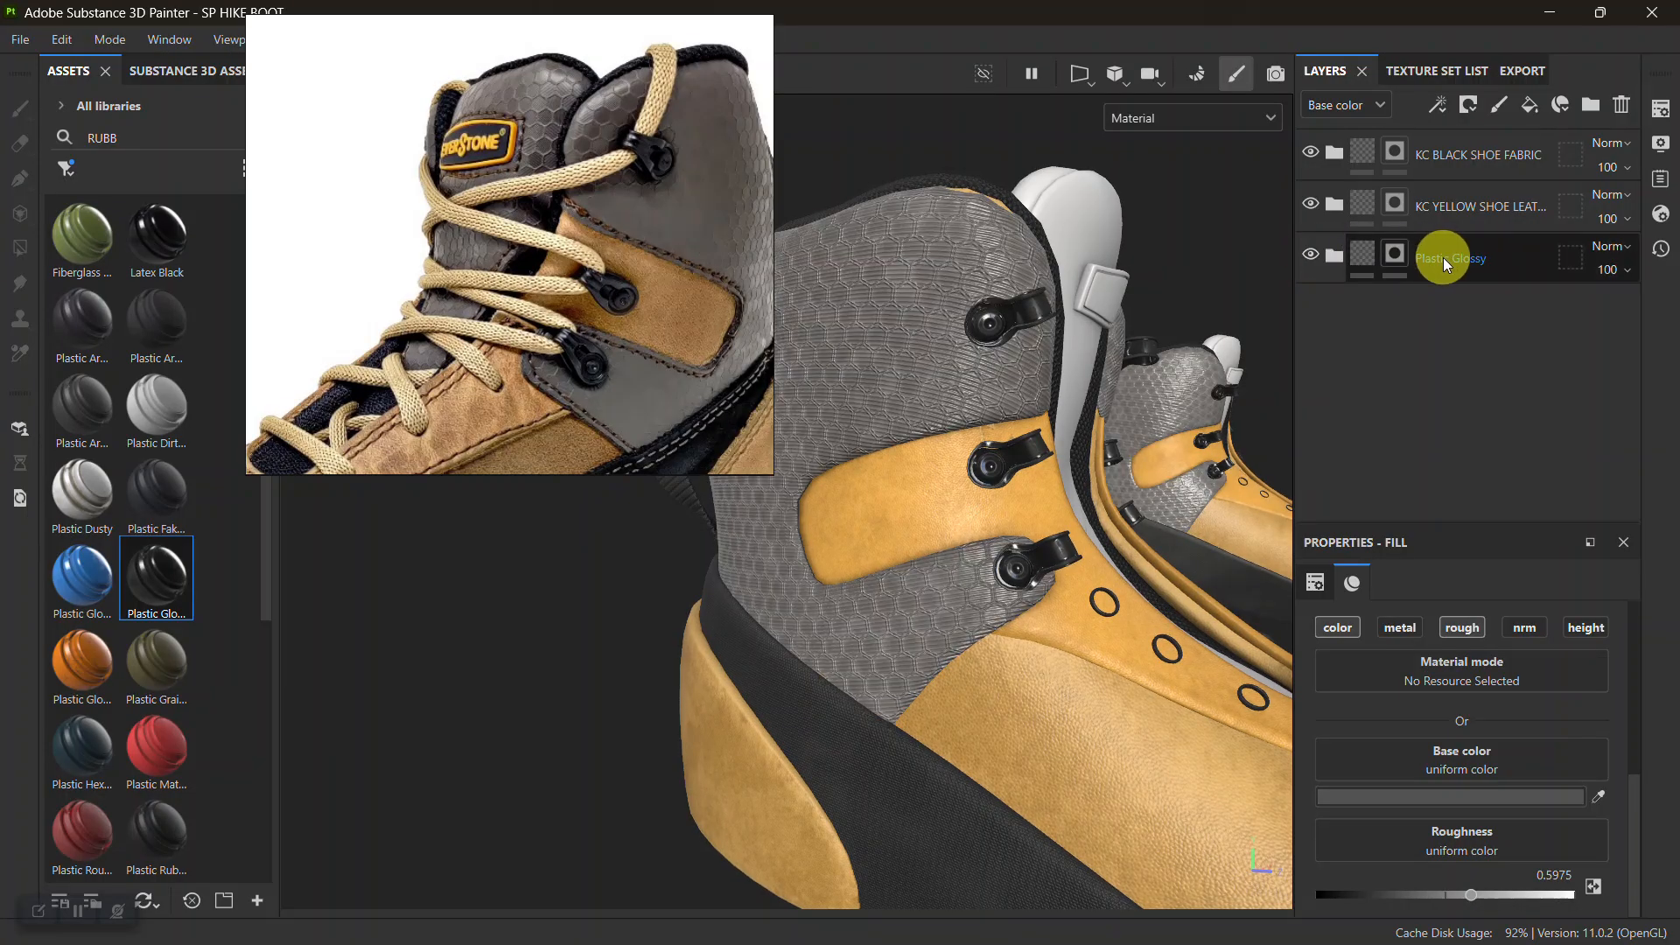
pyautogui.click(1477, 263)
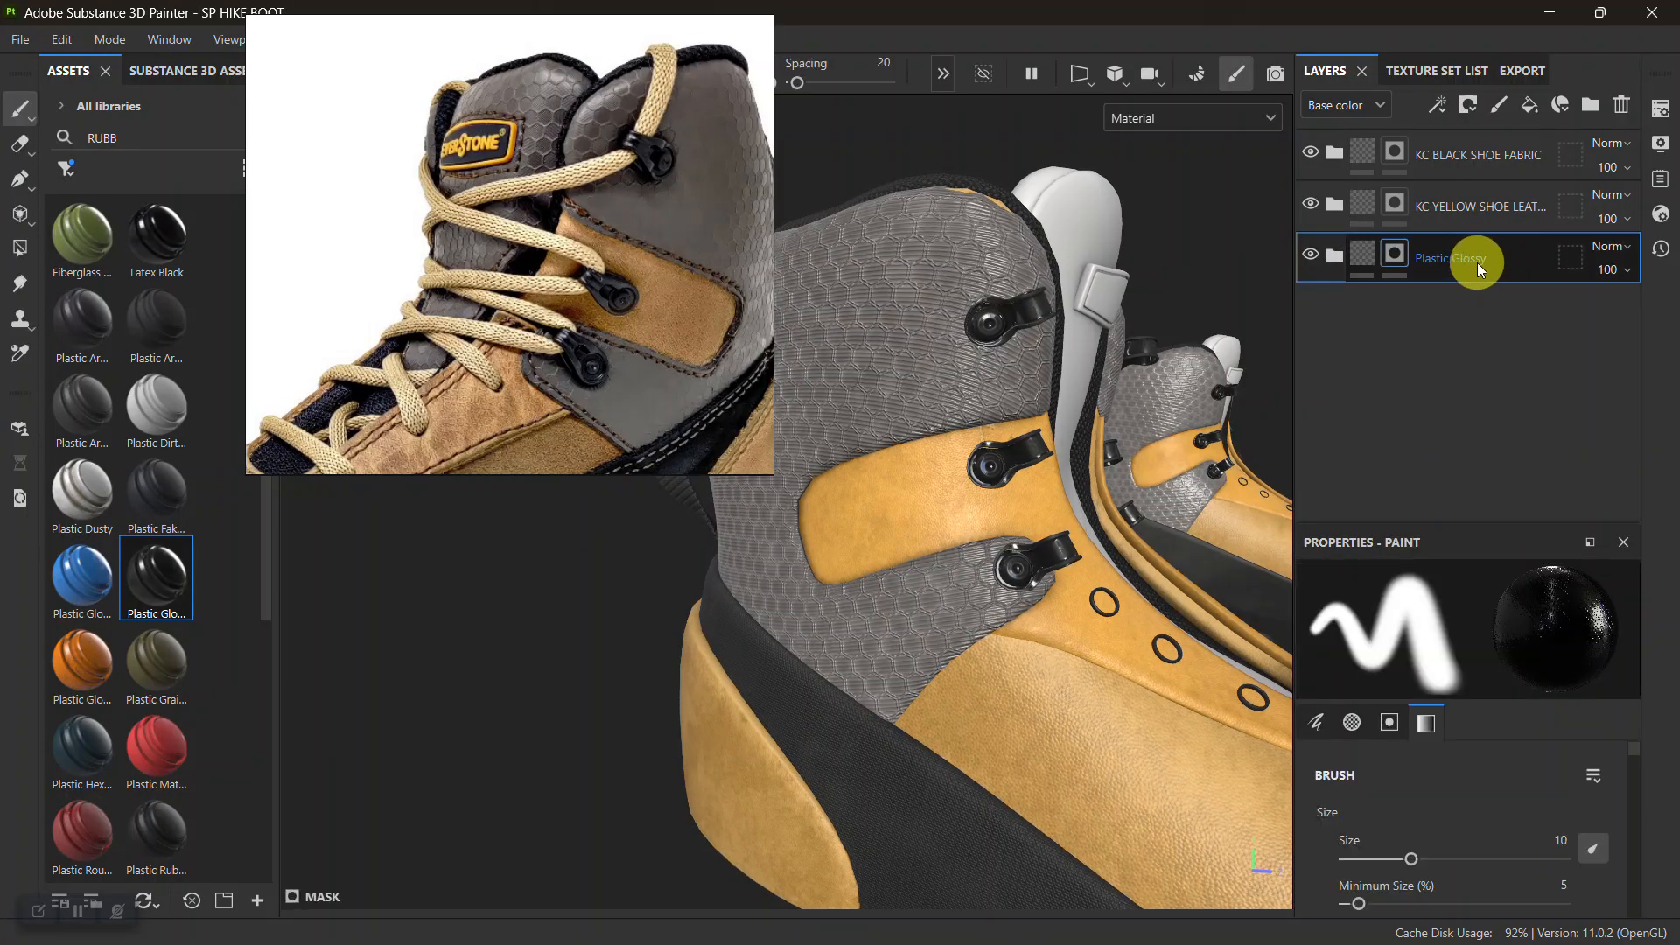
pyautogui.hotkey('ctrl', 'c')
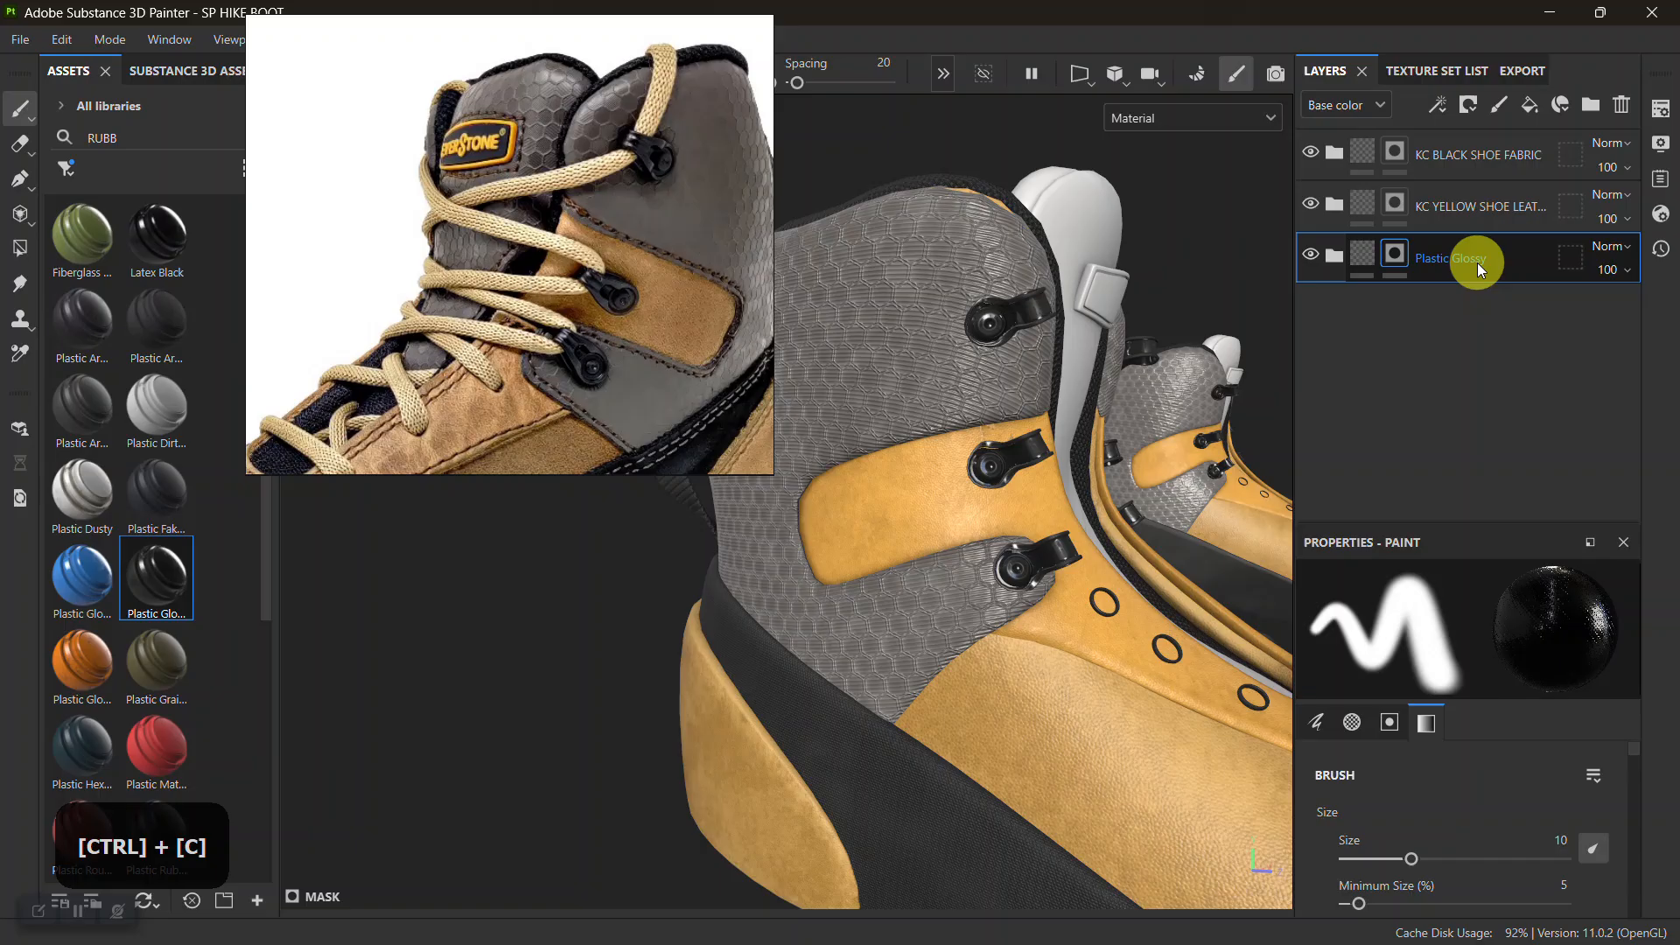
# Delete the default layer of the LACE_HOOF_MAP texture set and paste the copied Plastic Glossy folder there
pyautogui.click(1428, 71)
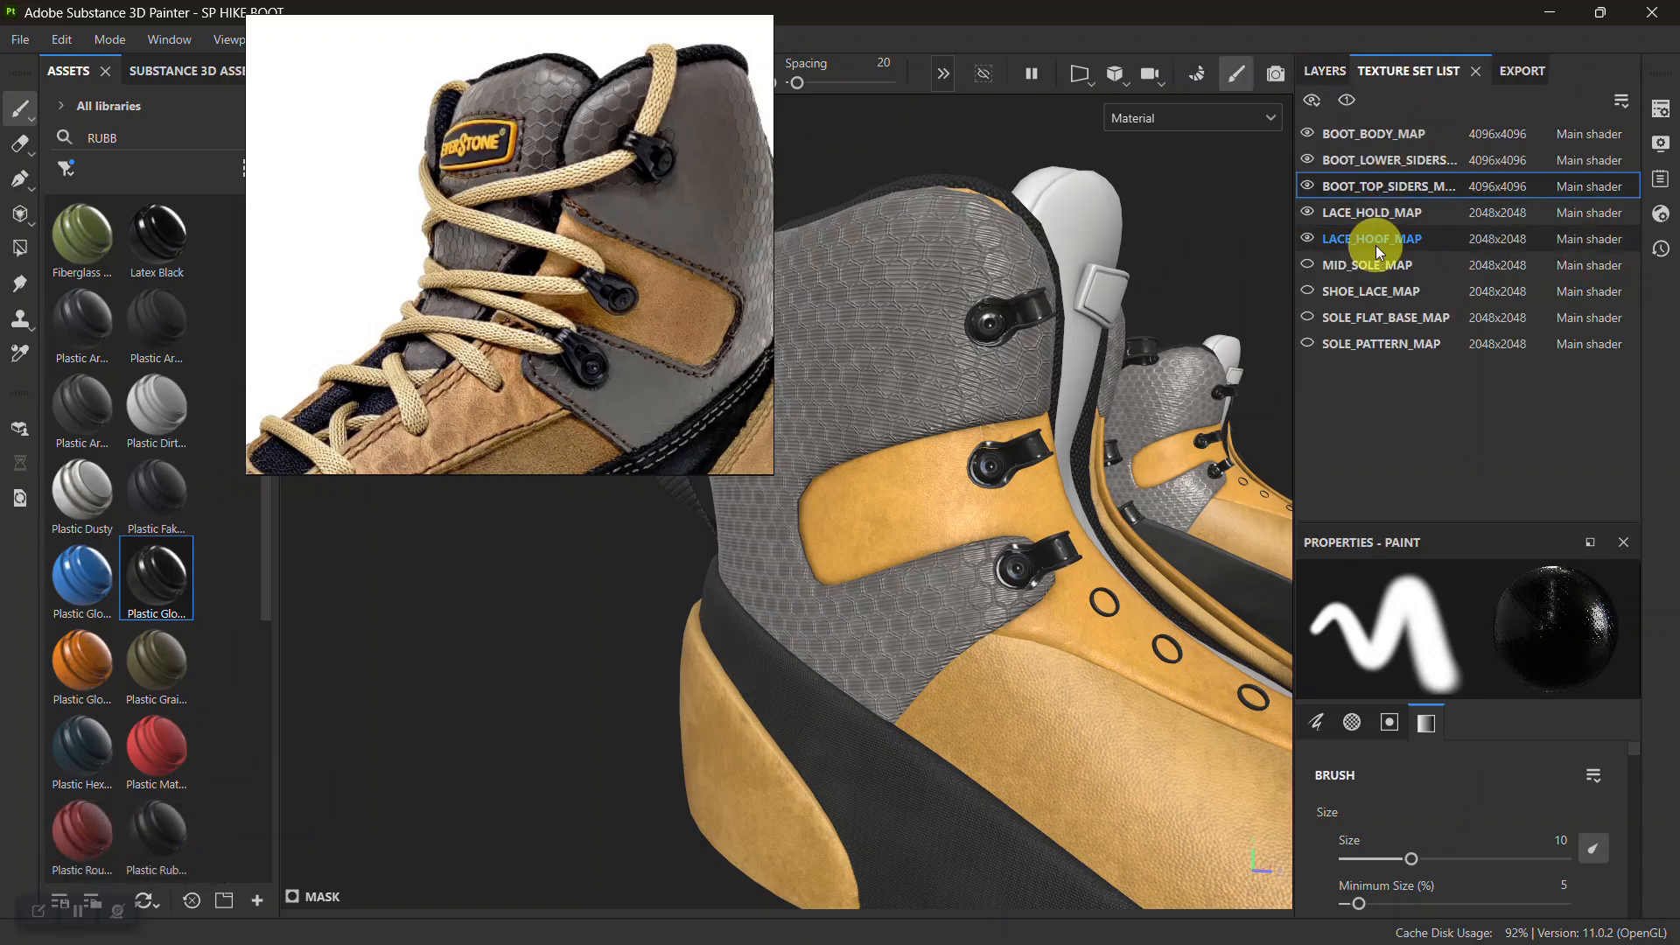
pyautogui.click(1375, 241)
pyautogui.click(1328, 72)
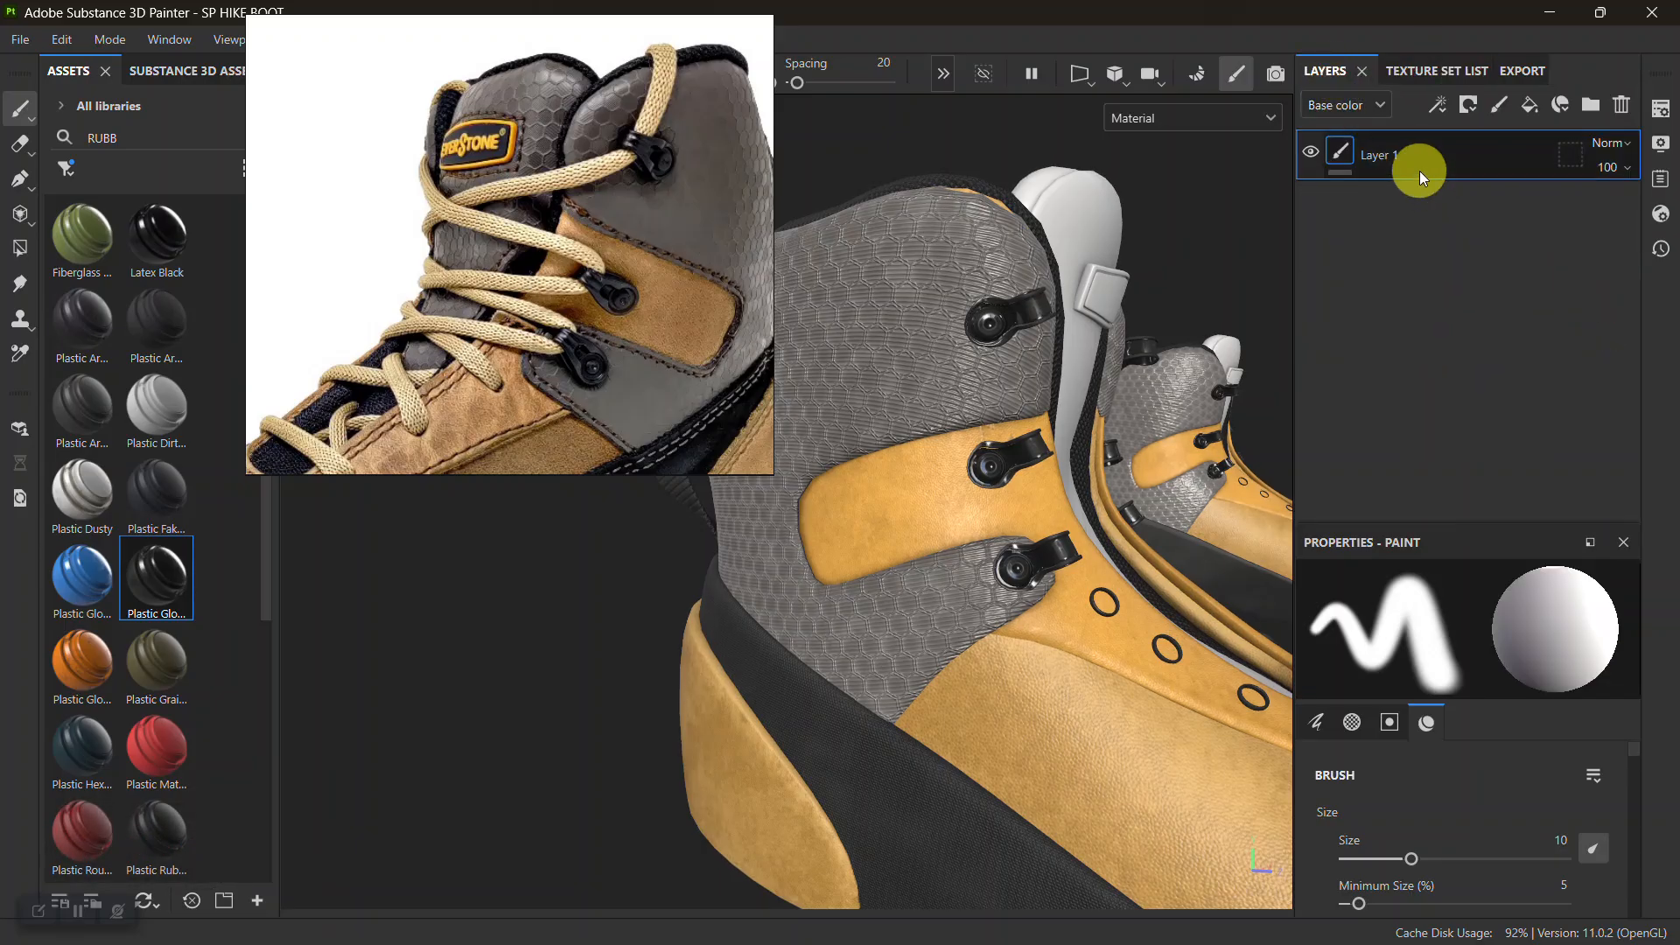
pyautogui.press('Delete')
pyautogui.hotkey('ctrl', 'v')
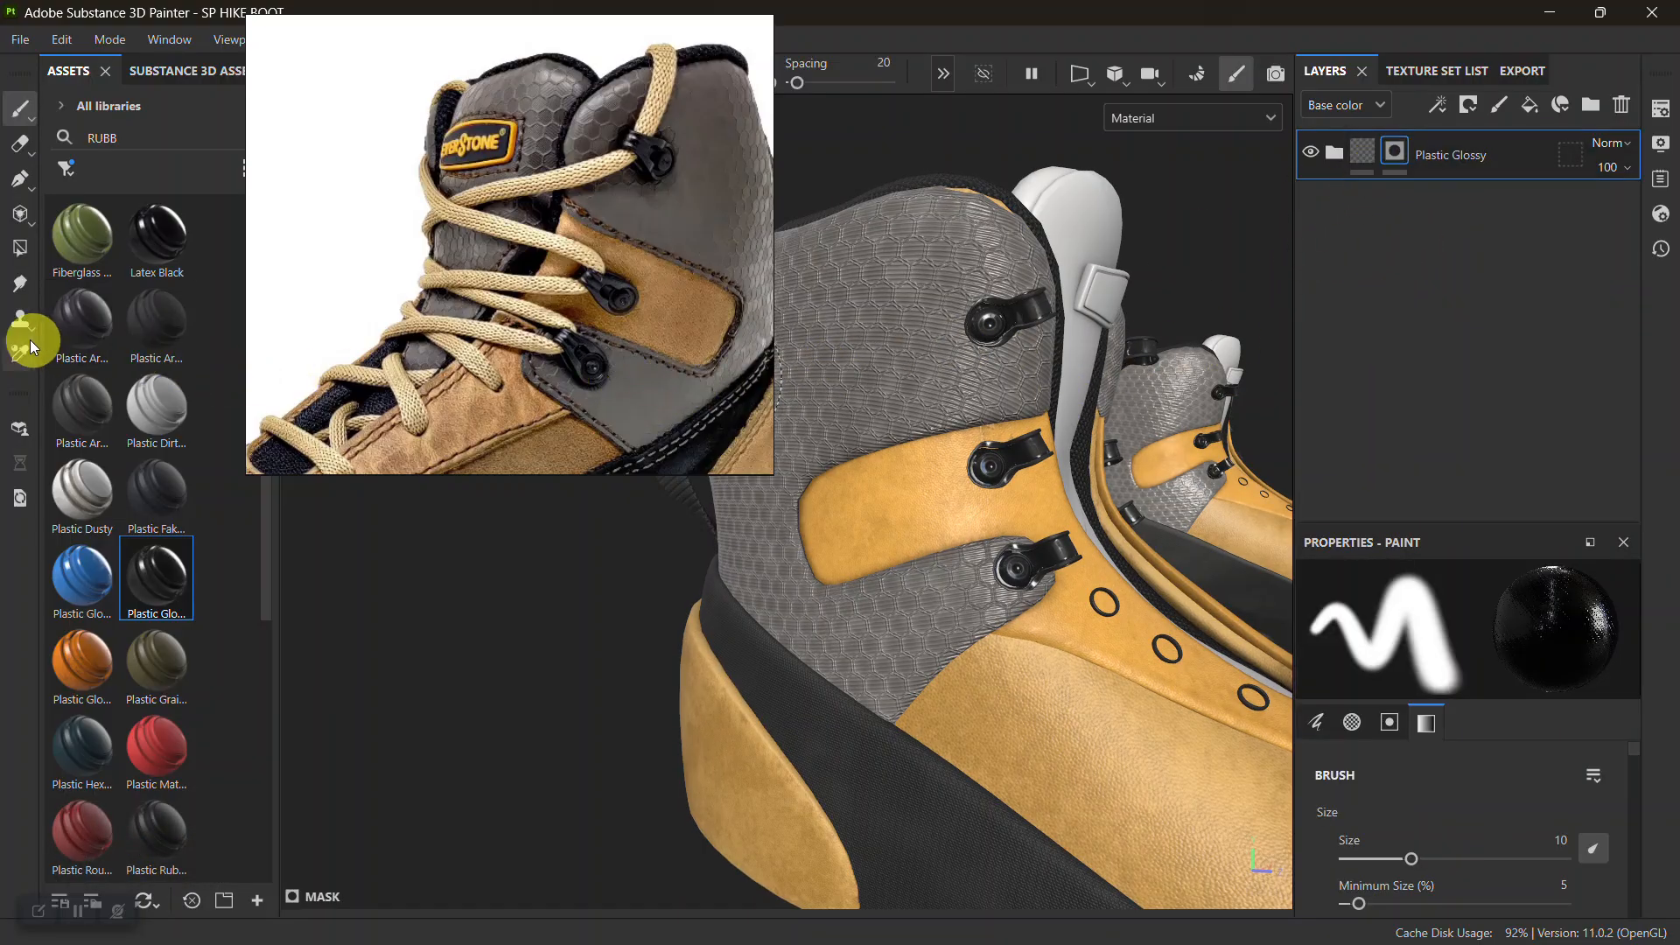
# Add the tongue's front panel to the Plastic Glossy folder's mask with a mesh Polygon Fill
pyautogui.click(21, 249)
pyautogui.keyDown('alt'); pyautogui.moveTo(1018, 514); pyautogui.dragTo(943, 635, button='middle'); pyautogui.keyUp('alt')
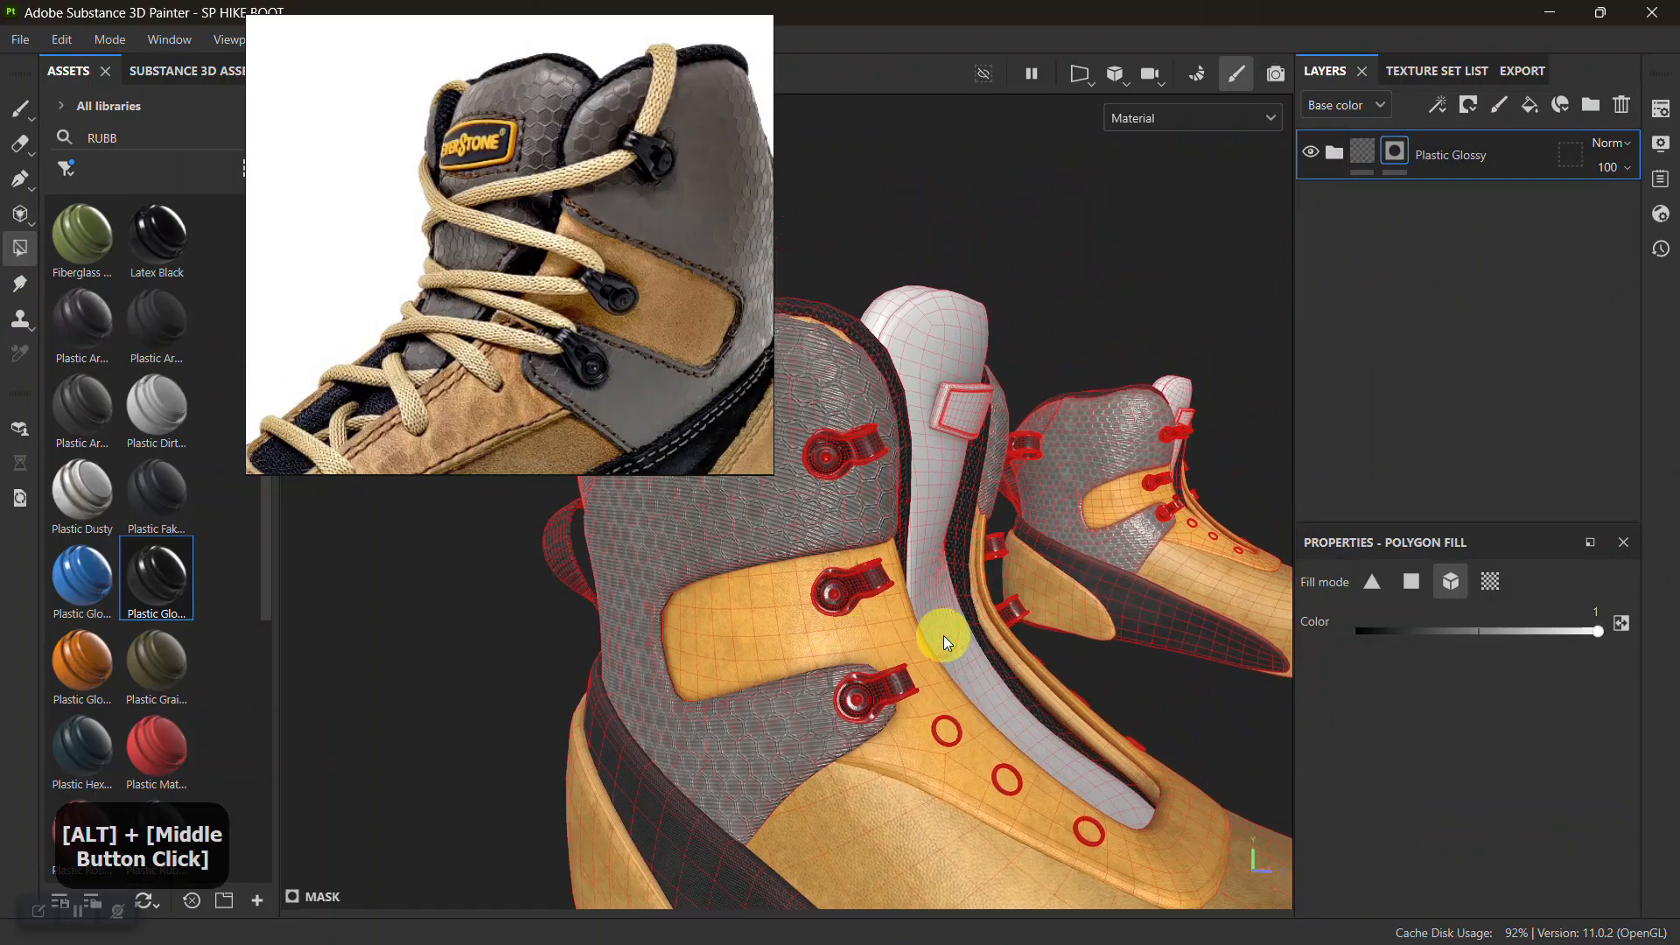
pyautogui.keyDown('alt'); pyautogui.moveTo(944, 635); pyautogui.dragTo(870, 585); pyautogui.keyUp('alt')
pyautogui.click(908, 512)
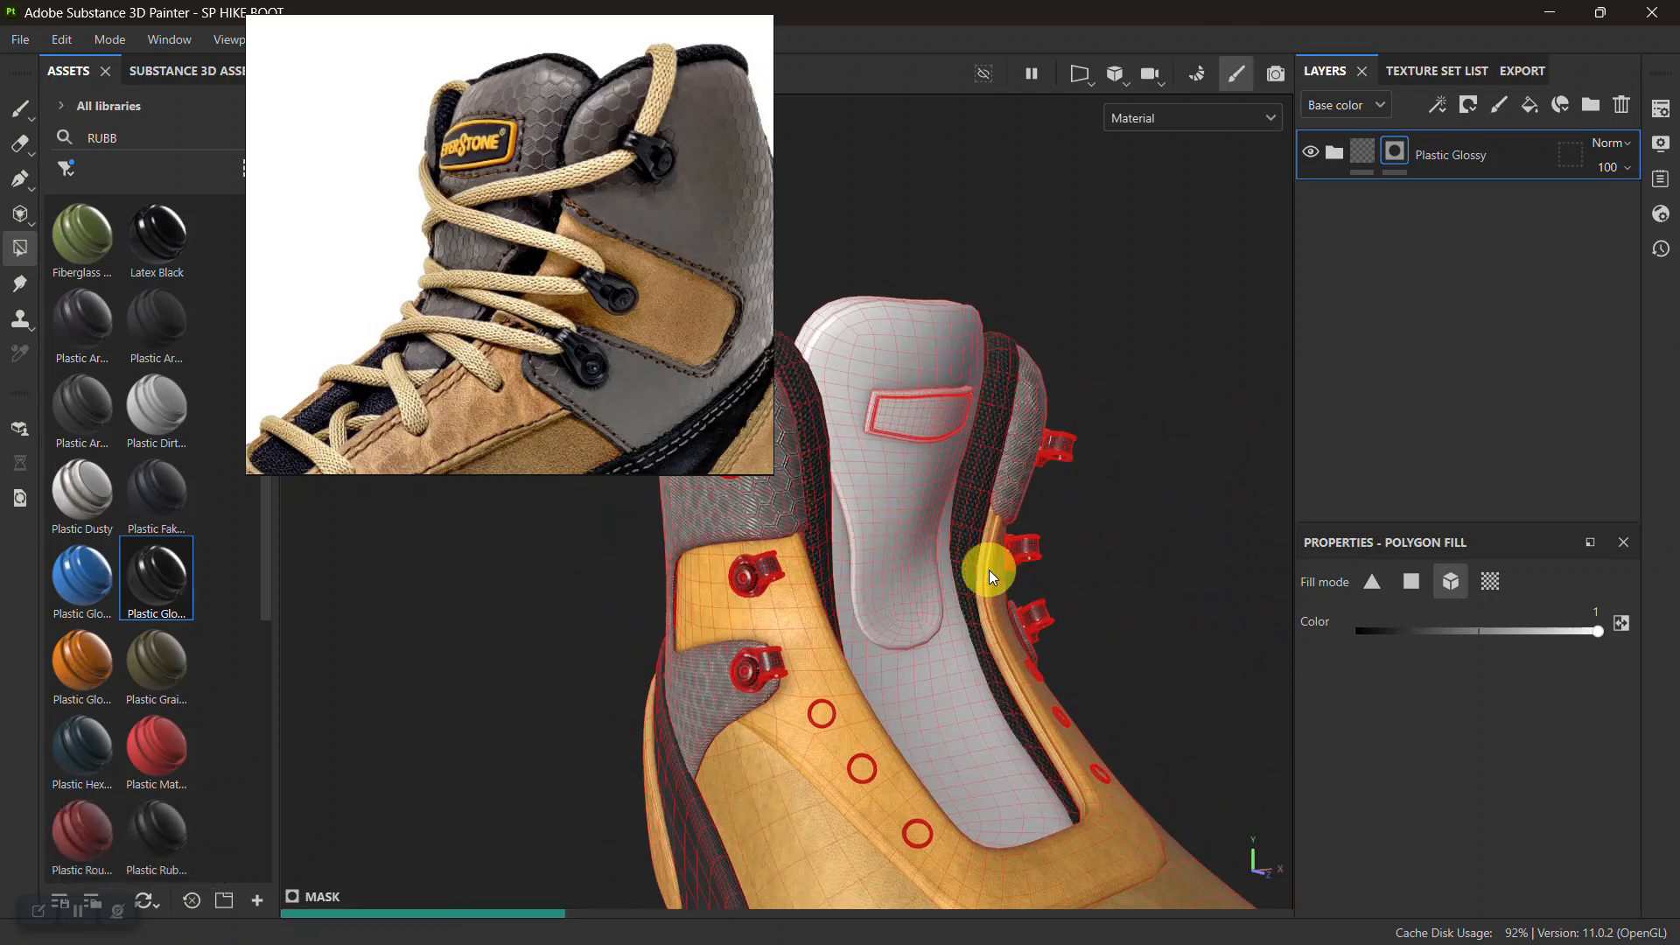
# Examine the tongue panel and the surrounding upper fabric from the front, side and above
pyautogui.keyDown('alt'); pyautogui.moveTo(1088, 608); pyautogui.dragTo(1087, 664, button='middle'); pyautogui.keyUp('alt')
pyautogui.keyDown('alt'); pyautogui.moveTo(1087, 665); pyautogui.dragTo(1099, 648); pyautogui.keyUp('alt')
pyautogui.keyDown('alt'); pyautogui.moveTo(1099, 648); pyautogui.dragTo(1245, 455, button='middle'); pyautogui.keyUp('alt')
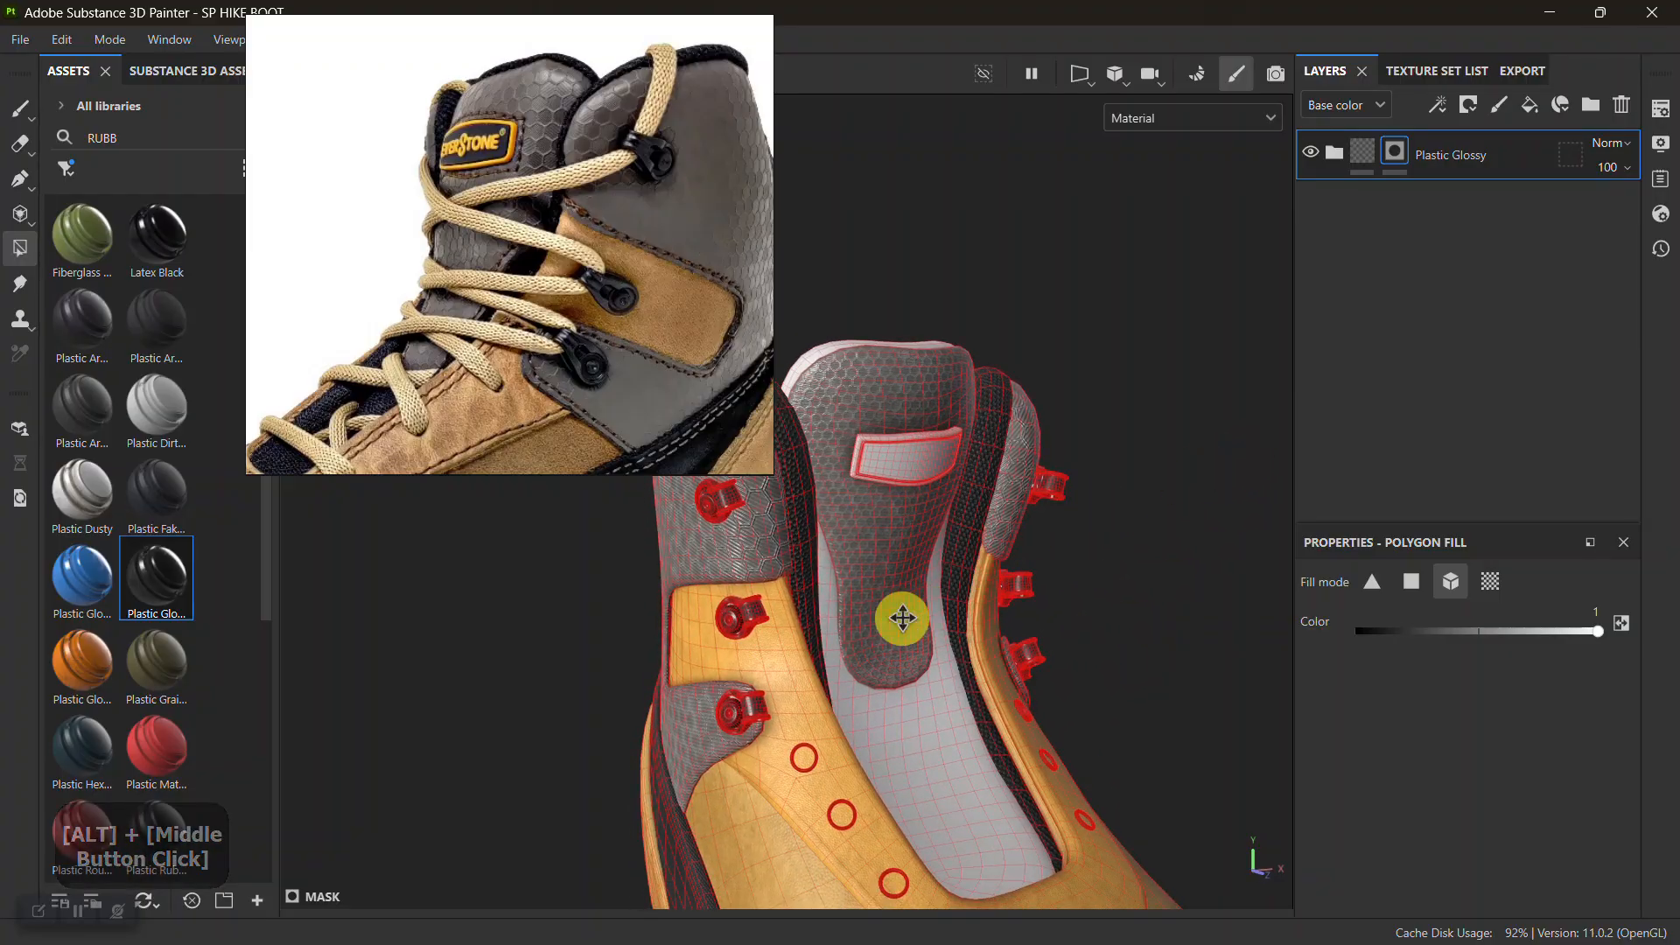
pyautogui.keyDown('alt'); pyautogui.moveTo(902, 618); pyautogui.dragTo(838, 553, button='middle'); pyautogui.keyUp('alt')
pyautogui.keyDown('alt'); pyautogui.moveTo(838, 553); pyautogui.dragTo(948, 589); pyautogui.keyUp('alt')
pyautogui.keyDown('alt'); pyautogui.moveTo(949, 589); pyautogui.dragTo(1106, 630, button='middle'); pyautogui.keyUp('alt')
pyautogui.keyDown('alt'); pyautogui.moveTo(1107, 630); pyautogui.dragTo(1019, 525); pyautogui.keyUp('alt')
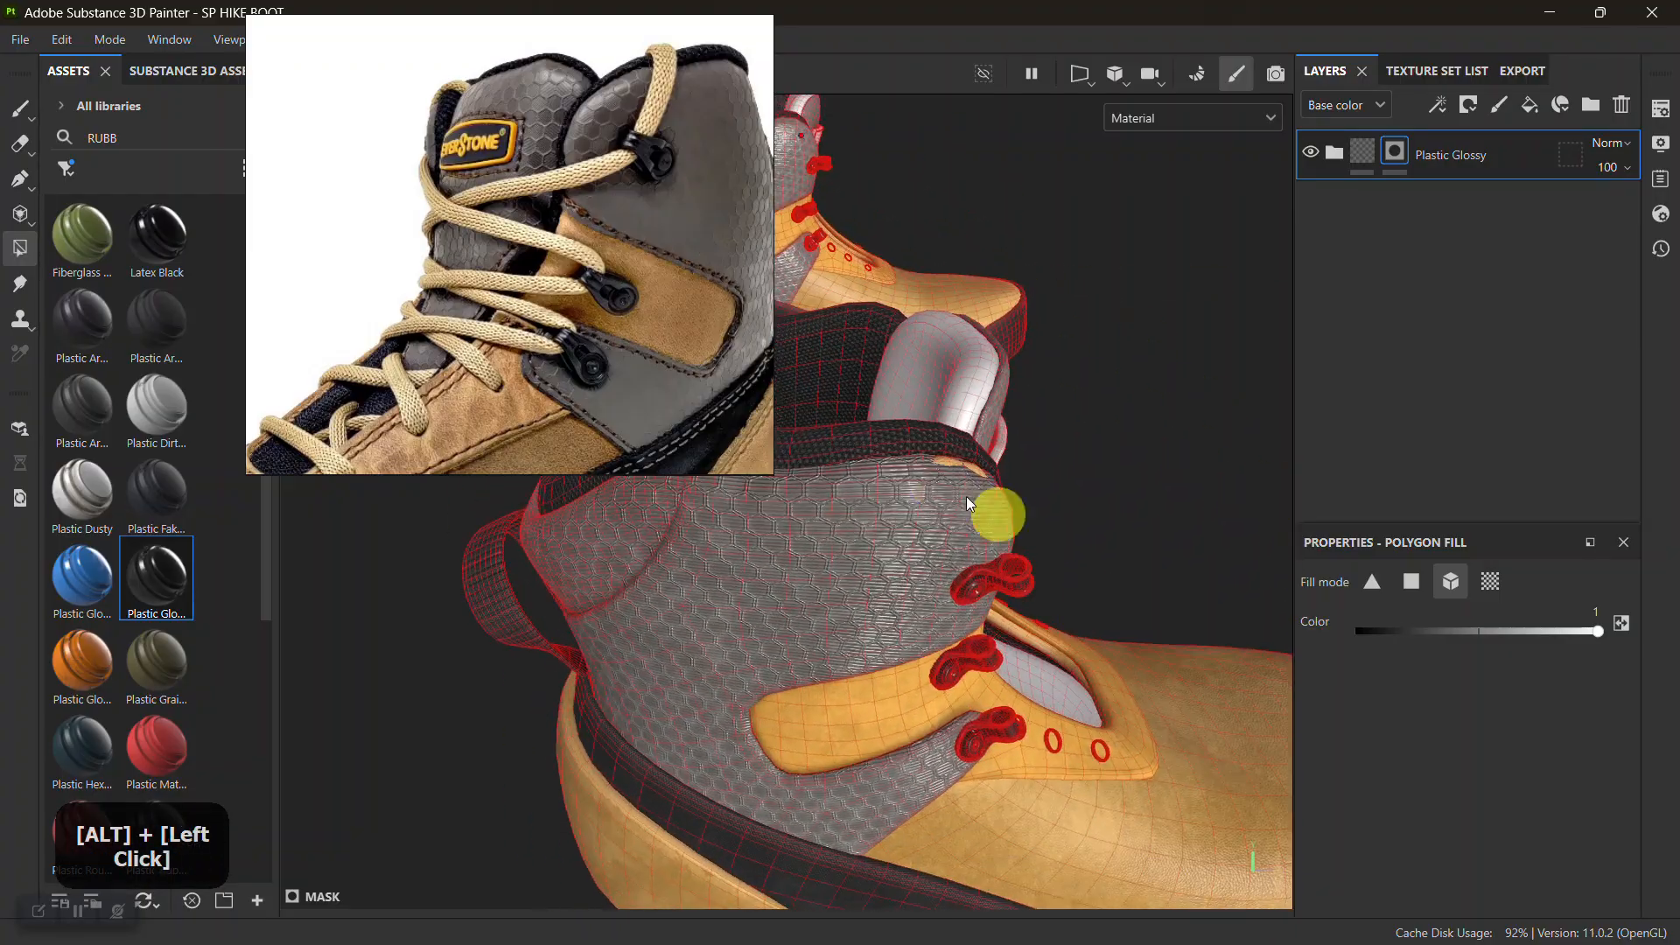
pyautogui.keyDown('alt'); pyautogui.moveTo(1018, 525); pyautogui.dragTo(1095, 544, button='middle'); pyautogui.keyUp('alt')
pyautogui.keyDown('alt'); pyautogui.moveTo(1095, 543); pyautogui.dragTo(994, 469); pyautogui.keyUp('alt')
pyautogui.keyDown('alt'); pyautogui.moveTo(994, 469); pyautogui.dragTo(1040, 648, button='right'); pyautogui.keyUp('alt')
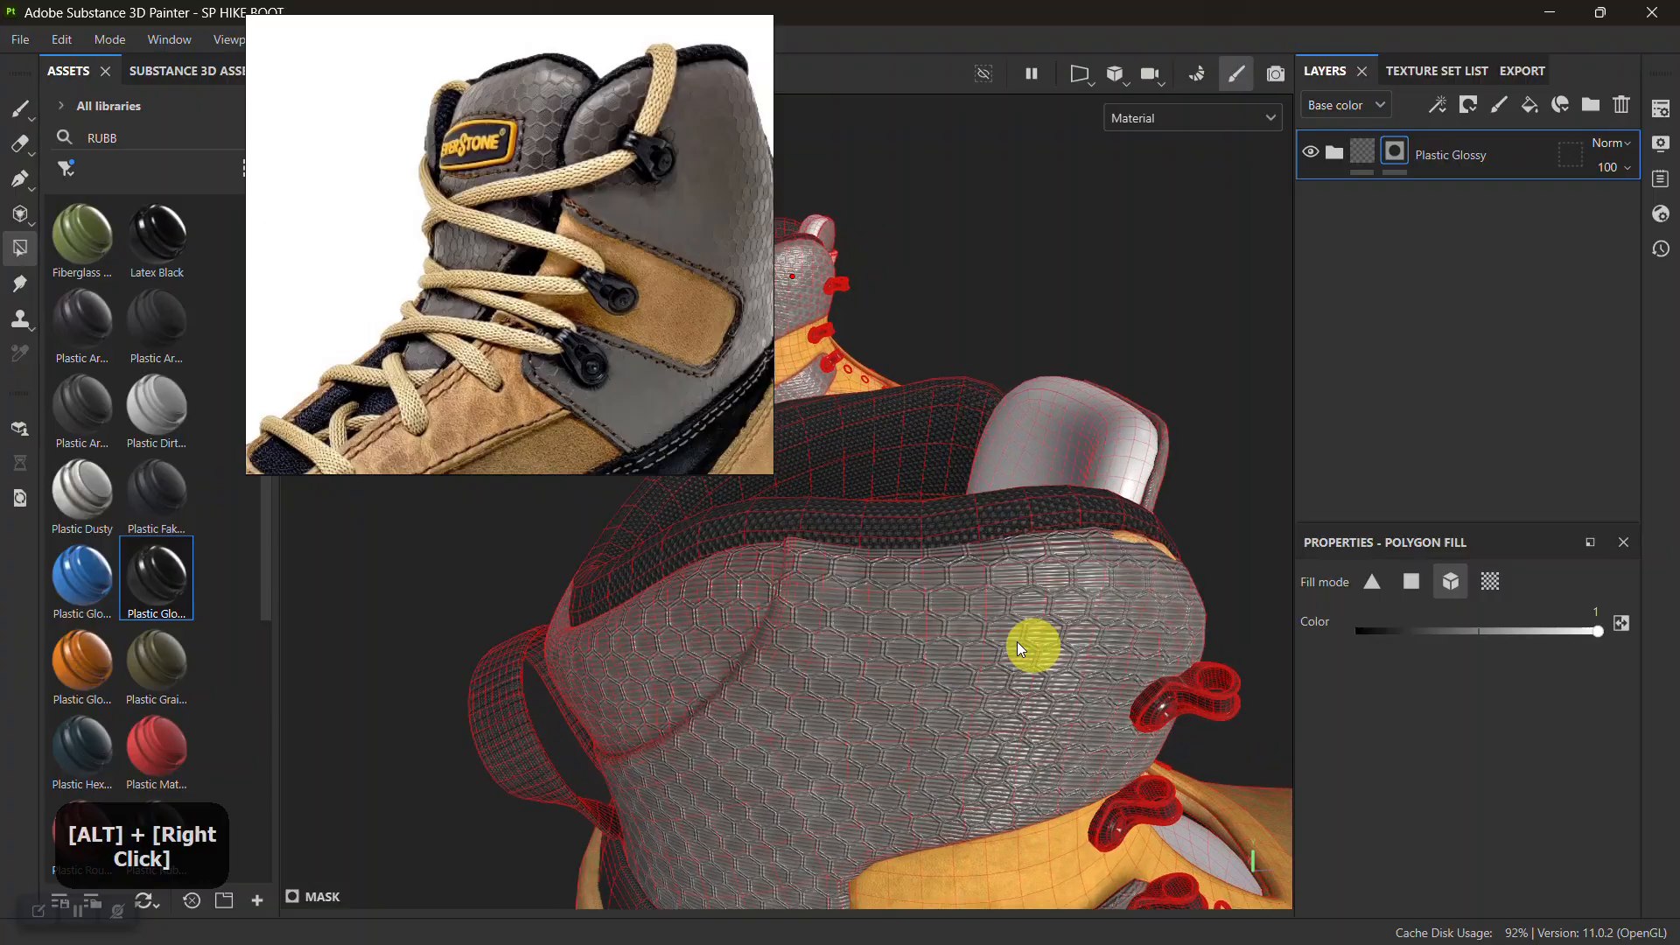
# Examine the hexagon fabric on the ankle upper and along its collar edge from the side, above and front
pyautogui.keyDown('alt'); pyautogui.moveTo(997, 564); pyautogui.dragTo(848, 551); pyautogui.keyUp('alt')
pyautogui.keyDown('alt'); pyautogui.moveTo(848, 551); pyautogui.dragTo(995, 558, button='middle'); pyautogui.keyUp('alt')
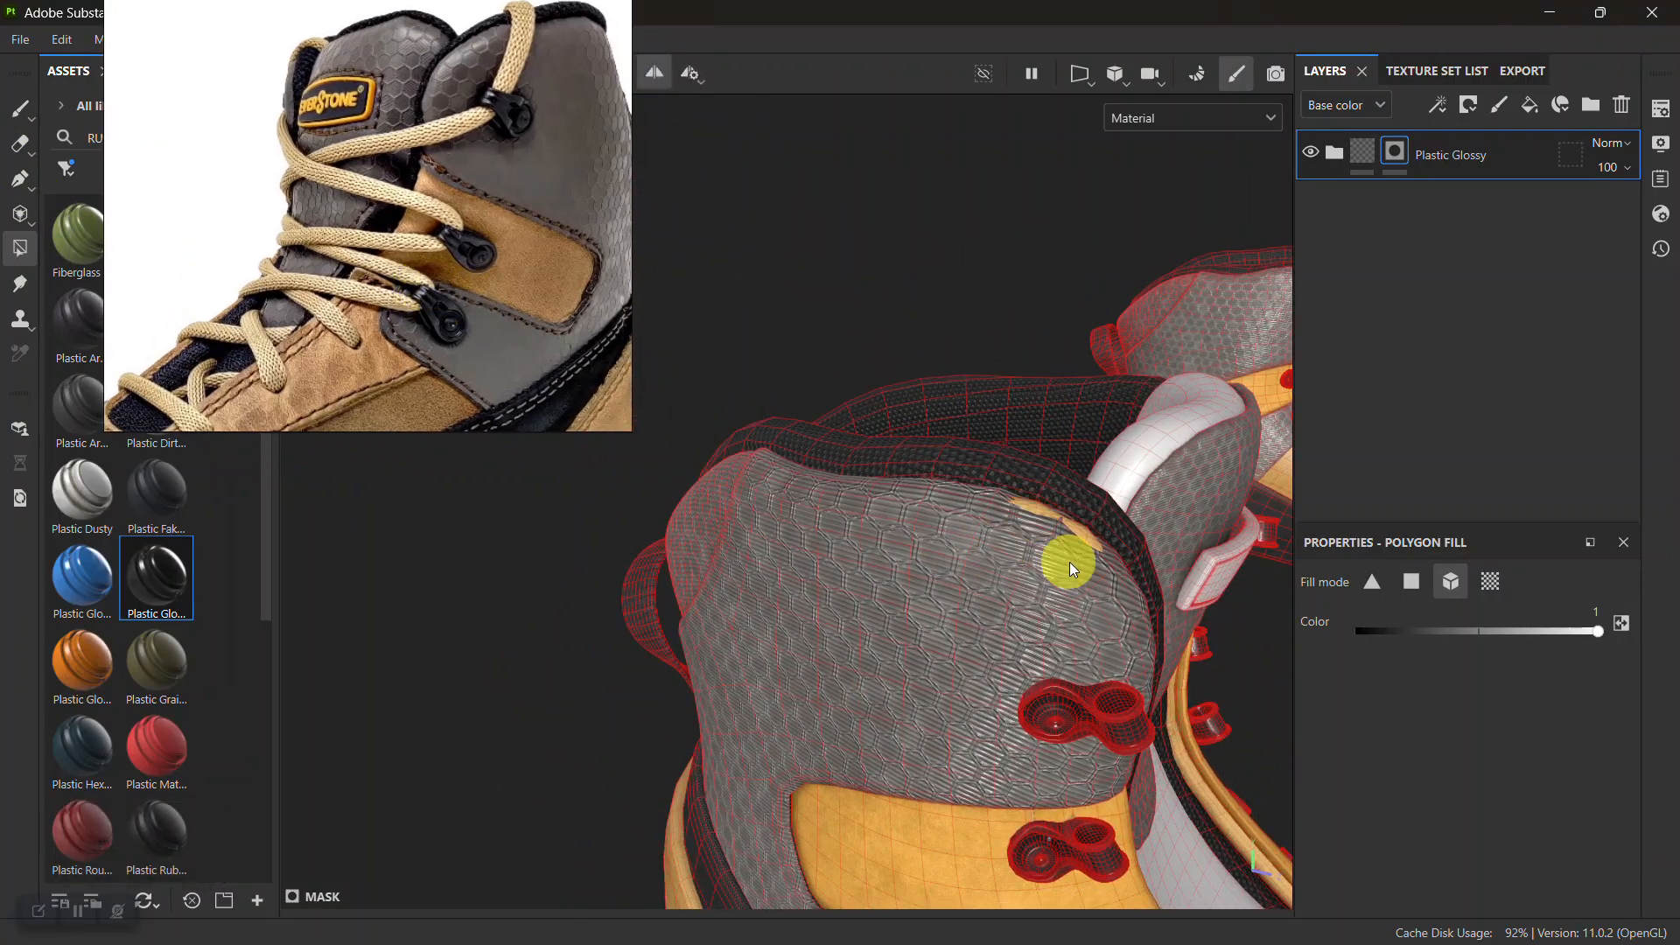
pyautogui.keyDown('alt'); pyautogui.moveTo(1069, 563); pyautogui.dragTo(1039, 701, button='right'); pyautogui.keyUp('alt')
pyautogui.keyDown('alt'); pyautogui.moveTo(1038, 701); pyautogui.dragTo(997, 501, button='middle'); pyautogui.keyUp('alt')
pyautogui.keyDown('alt'); pyautogui.moveTo(973, 524); pyautogui.dragTo(1042, 586); pyautogui.keyUp('alt')
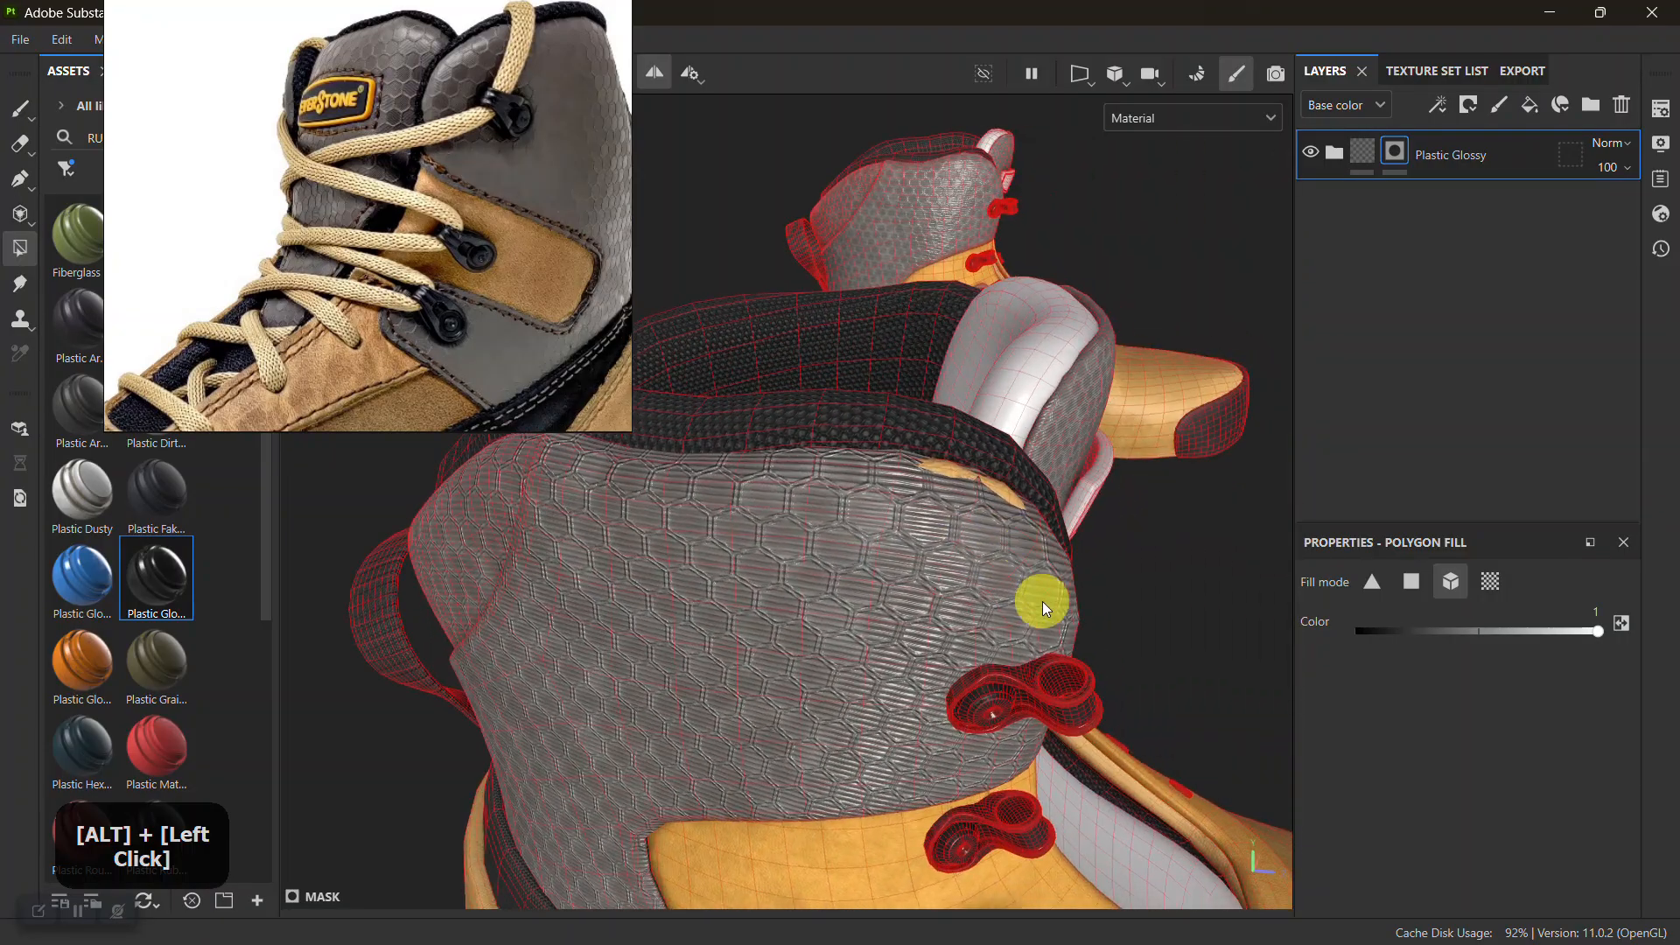
pyautogui.keyDown('alt'); pyautogui.moveTo(1042, 586); pyautogui.dragTo(975, 560, button='right'); pyautogui.keyUp('alt')
pyautogui.keyDown('alt'); pyautogui.moveTo(975, 560); pyautogui.dragTo(968, 667, button='middle'); pyautogui.keyUp('alt')
pyautogui.keyDown('alt'); pyautogui.moveTo(968, 667); pyautogui.dragTo(996, 537, button='right'); pyautogui.keyUp('alt')
pyautogui.keyDown('alt'); pyautogui.moveTo(996, 538); pyautogui.dragTo(964, 637, button='middle'); pyautogui.keyUp('alt')
pyautogui.keyDown('alt'); pyautogui.moveTo(965, 637); pyautogui.dragTo(607, 603); pyautogui.keyUp('alt')
pyautogui.keyDown('alt'); pyautogui.moveTo(607, 604); pyautogui.dragTo(1059, 628, button='middle'); pyautogui.keyUp('alt')
pyautogui.keyDown('alt'); pyautogui.moveTo(1058, 628); pyautogui.dragTo(919, 613); pyautogui.keyUp('alt')
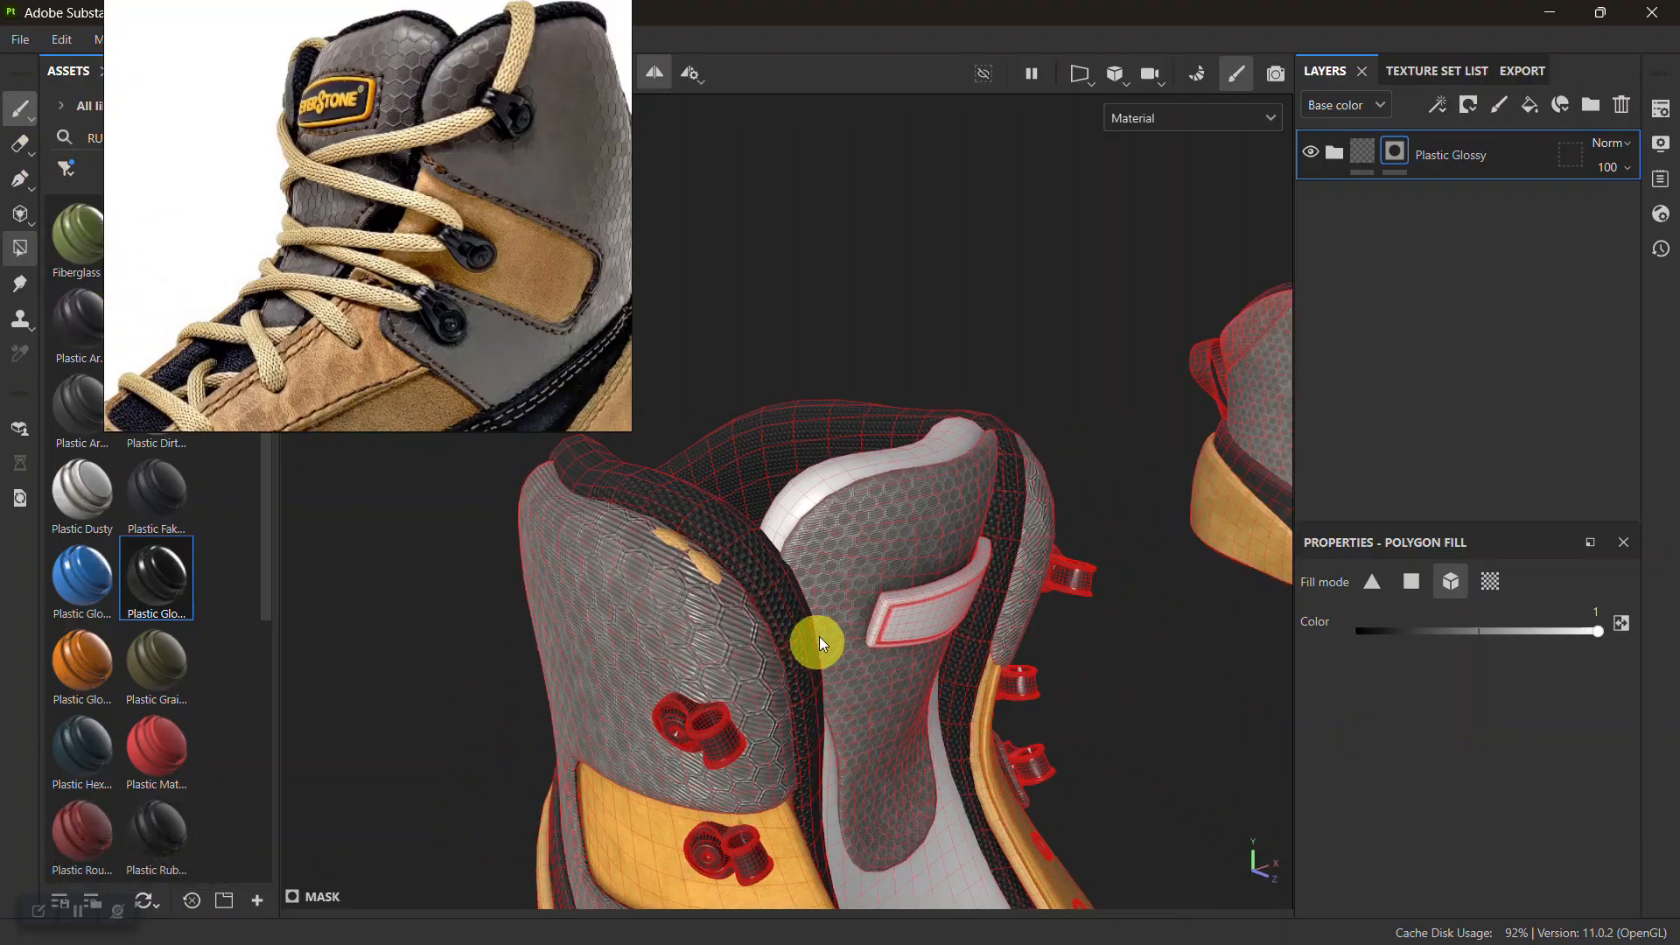
# Activate the Paint tool and inspect the upper, collar and tongue surfaces without the polygon wireframe
pyautogui.press('1')
pyautogui.keyDown('alt'); pyautogui.moveTo(820, 649); pyautogui.dragTo(869, 803, button='right'); pyautogui.keyUp('alt')
pyautogui.keyDown('alt'); pyautogui.moveTo(870, 803); pyautogui.dragTo(908, 667, button='middle'); pyautogui.keyUp('alt')
pyautogui.moveTo(908, 668)
pyautogui.keyDown('alt'); pyautogui.mouseDown()
pyautogui.moveTo(1024, 537)
pyautogui.moveTo(963, 617)
pyautogui.mouseUp(); pyautogui.keyUp('alt')
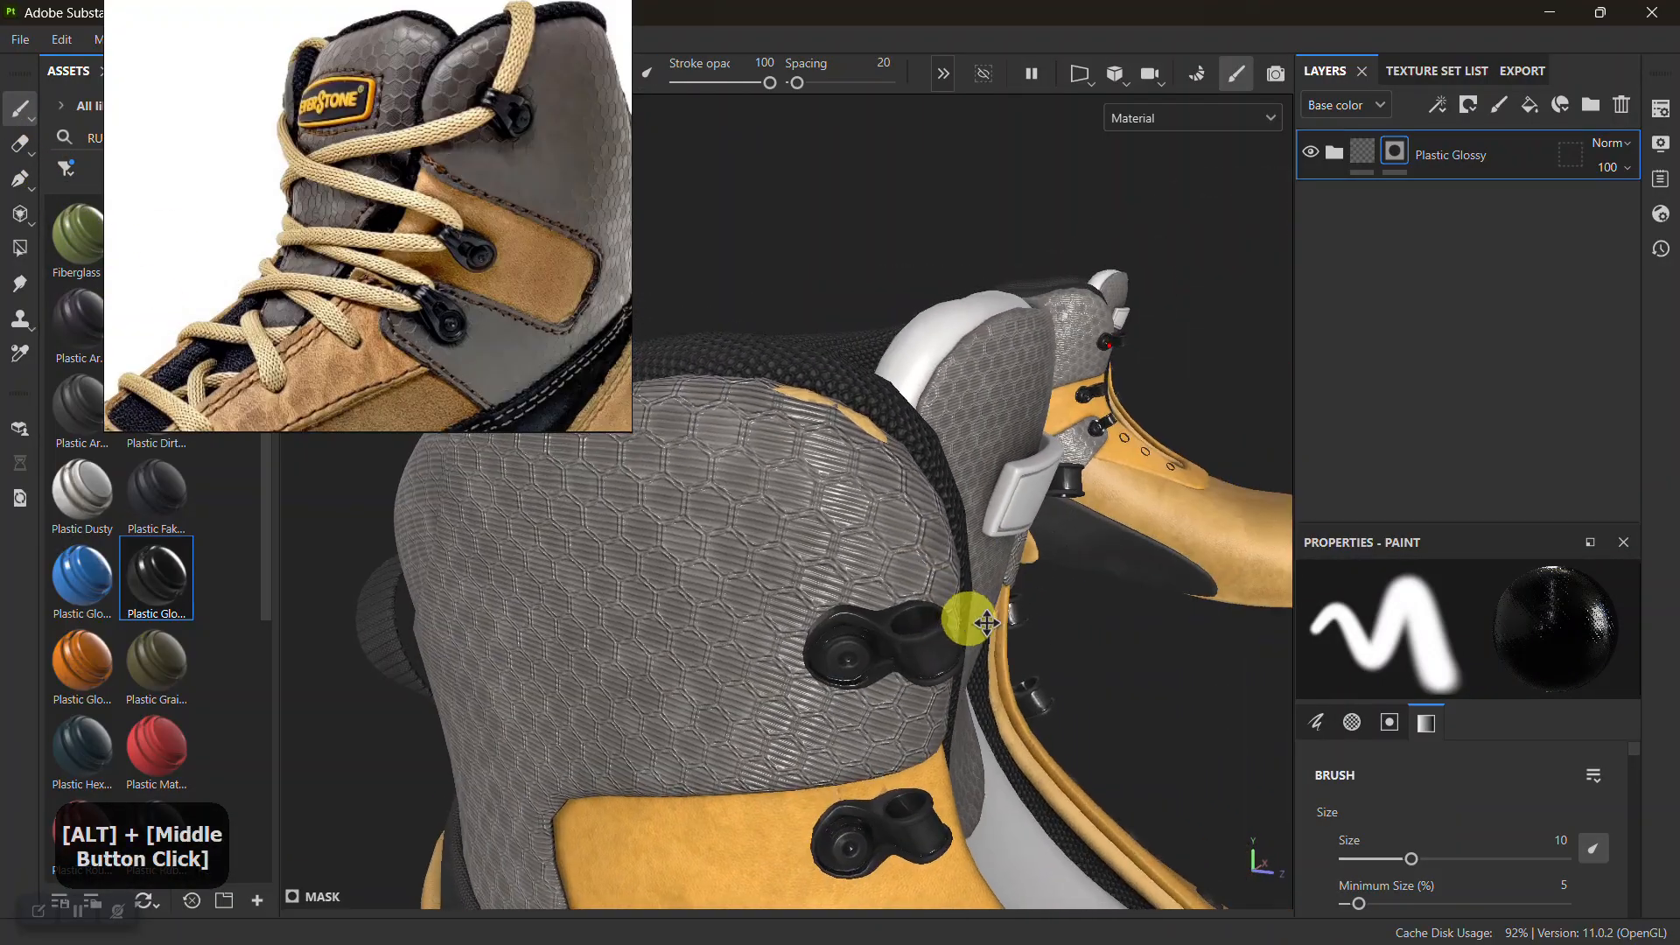
pyautogui.keyDown('alt'); pyautogui.moveTo(964, 617); pyautogui.dragTo(1042, 611, button='middle'); pyautogui.keyUp('alt')
pyautogui.keyDown('alt'); pyautogui.moveTo(1043, 612); pyautogui.dragTo(1050, 705, button='right'); pyautogui.keyUp('alt')
pyautogui.keyDown('alt'); pyautogui.moveTo(1050, 705); pyautogui.dragTo(1099, 619, button='middle'); pyautogui.keyUp('alt')
pyautogui.keyDown('alt'); pyautogui.moveTo(1099, 619); pyautogui.dragTo(935, 496, button='right'); pyautogui.keyUp('alt')
pyautogui.keyDown('alt'); pyautogui.moveTo(935, 495); pyautogui.dragTo(994, 495); pyautogui.keyUp('alt')
pyautogui.keyDown('alt'); pyautogui.moveTo(994, 496); pyautogui.dragTo(1011, 578, button='middle'); pyautogui.keyUp('alt')
pyautogui.keyDown('alt'); pyautogui.moveTo(1012, 578); pyautogui.dragTo(979, 555); pyautogui.keyUp('alt')
pyautogui.keyDown('alt'); pyautogui.moveTo(979, 555); pyautogui.dragTo(1001, 544, button='right'); pyautogui.keyUp('alt')
pyautogui.keyDown('alt'); pyautogui.moveTo(1001, 543); pyautogui.dragTo(1022, 593, button='middle'); pyautogui.keyUp('alt')
pyautogui.keyDown('alt'); pyautogui.moveTo(885, 614); pyautogui.dragTo(945, 589, button='middle'); pyautogui.keyUp('alt')
pyautogui.moveTo(945, 589)
pyautogui.keyDown('alt'); pyautogui.mouseDown()
pyautogui.moveTo(883, 497)
pyautogui.moveTo(940, 411)
pyautogui.mouseUp(); pyautogui.keyUp('alt')
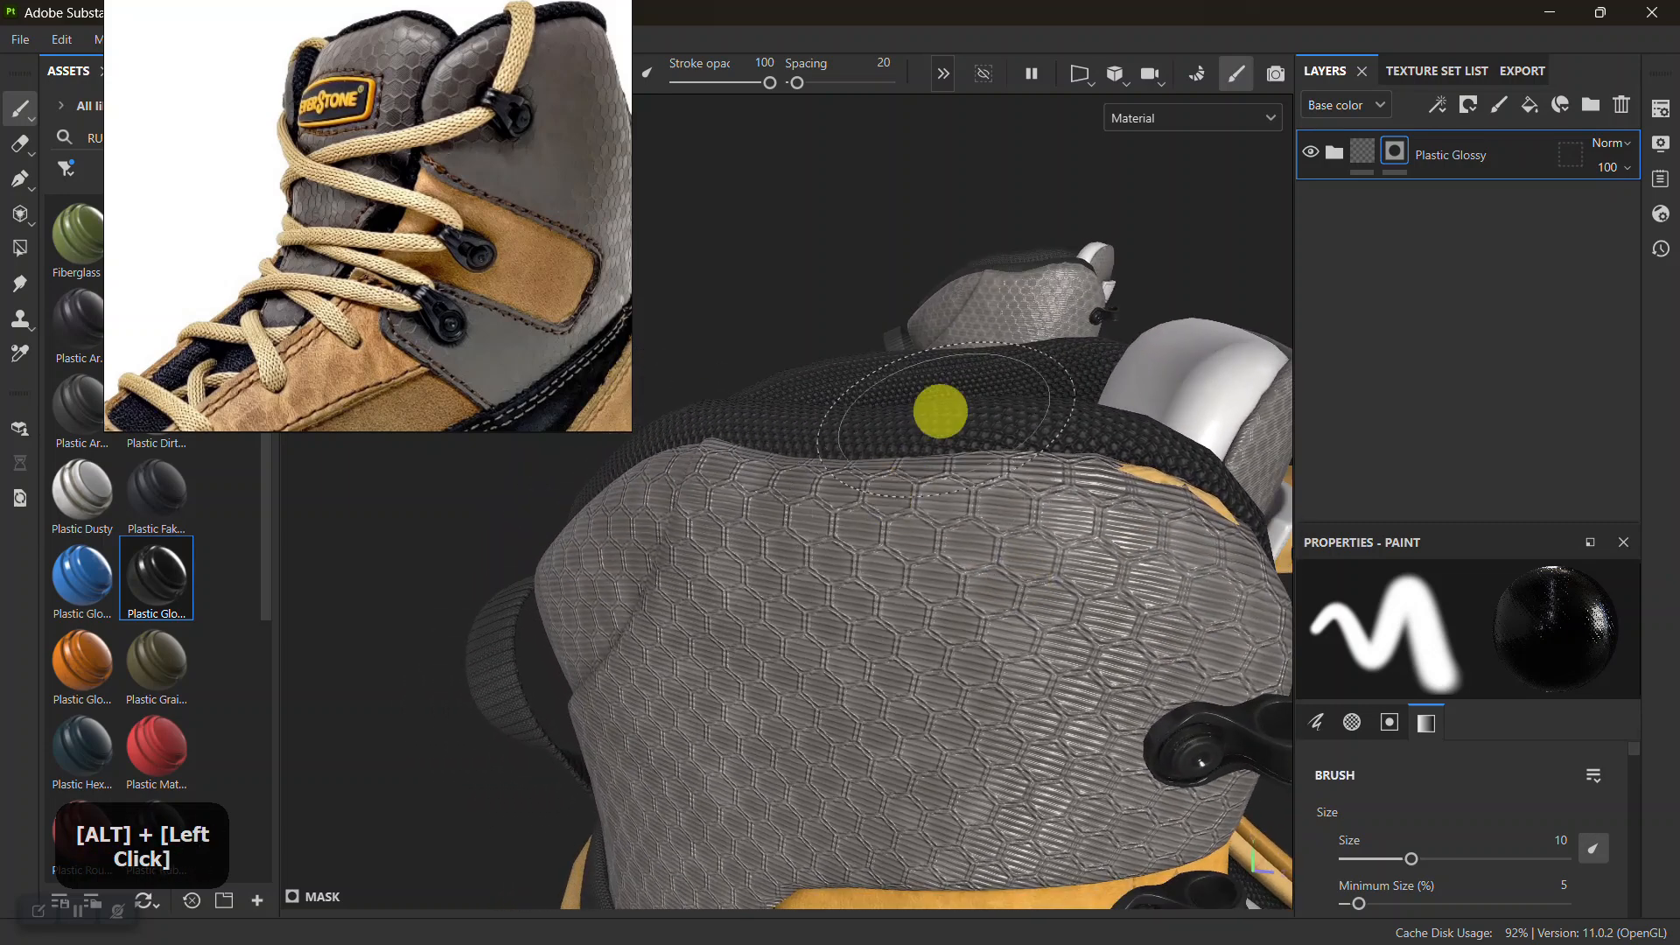
# Pick the collar's texture set, check the KC BLACK SHOE FABRIC folder by toggling its visibility, and copy that folder
pyautogui.keyDown('ctrl'); pyautogui.keyDown('alt'); pyautogui.click(907, 401); pyautogui.keyUp('alt'); pyautogui.keyUp('ctrl')
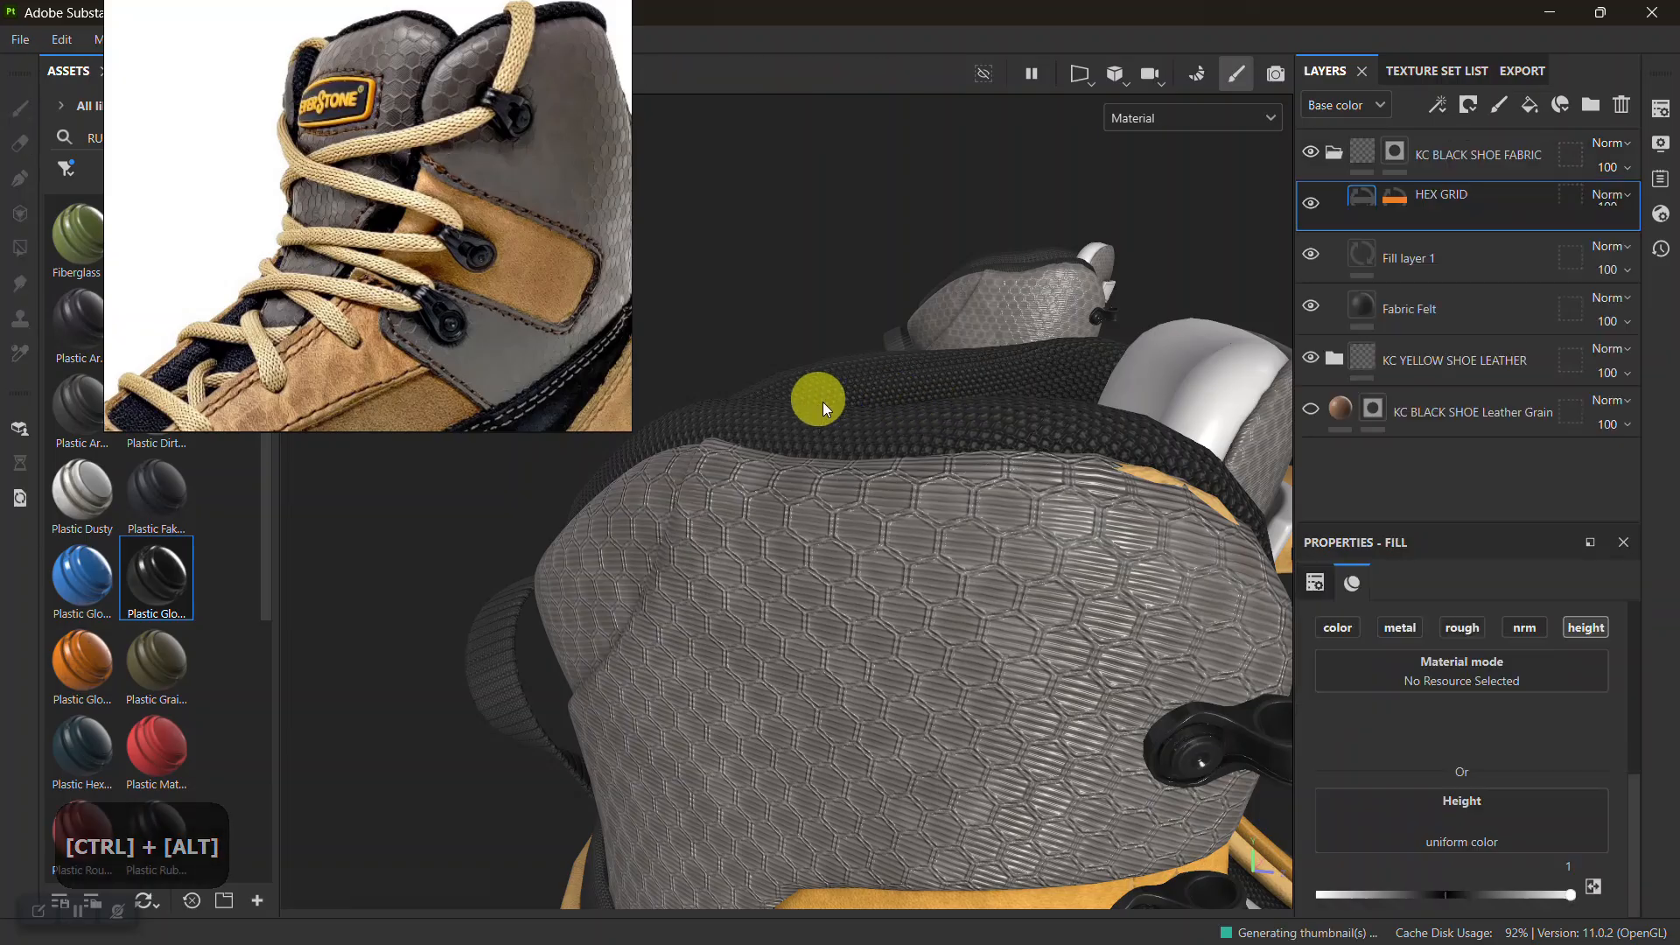
pyautogui.click(1329, 149)
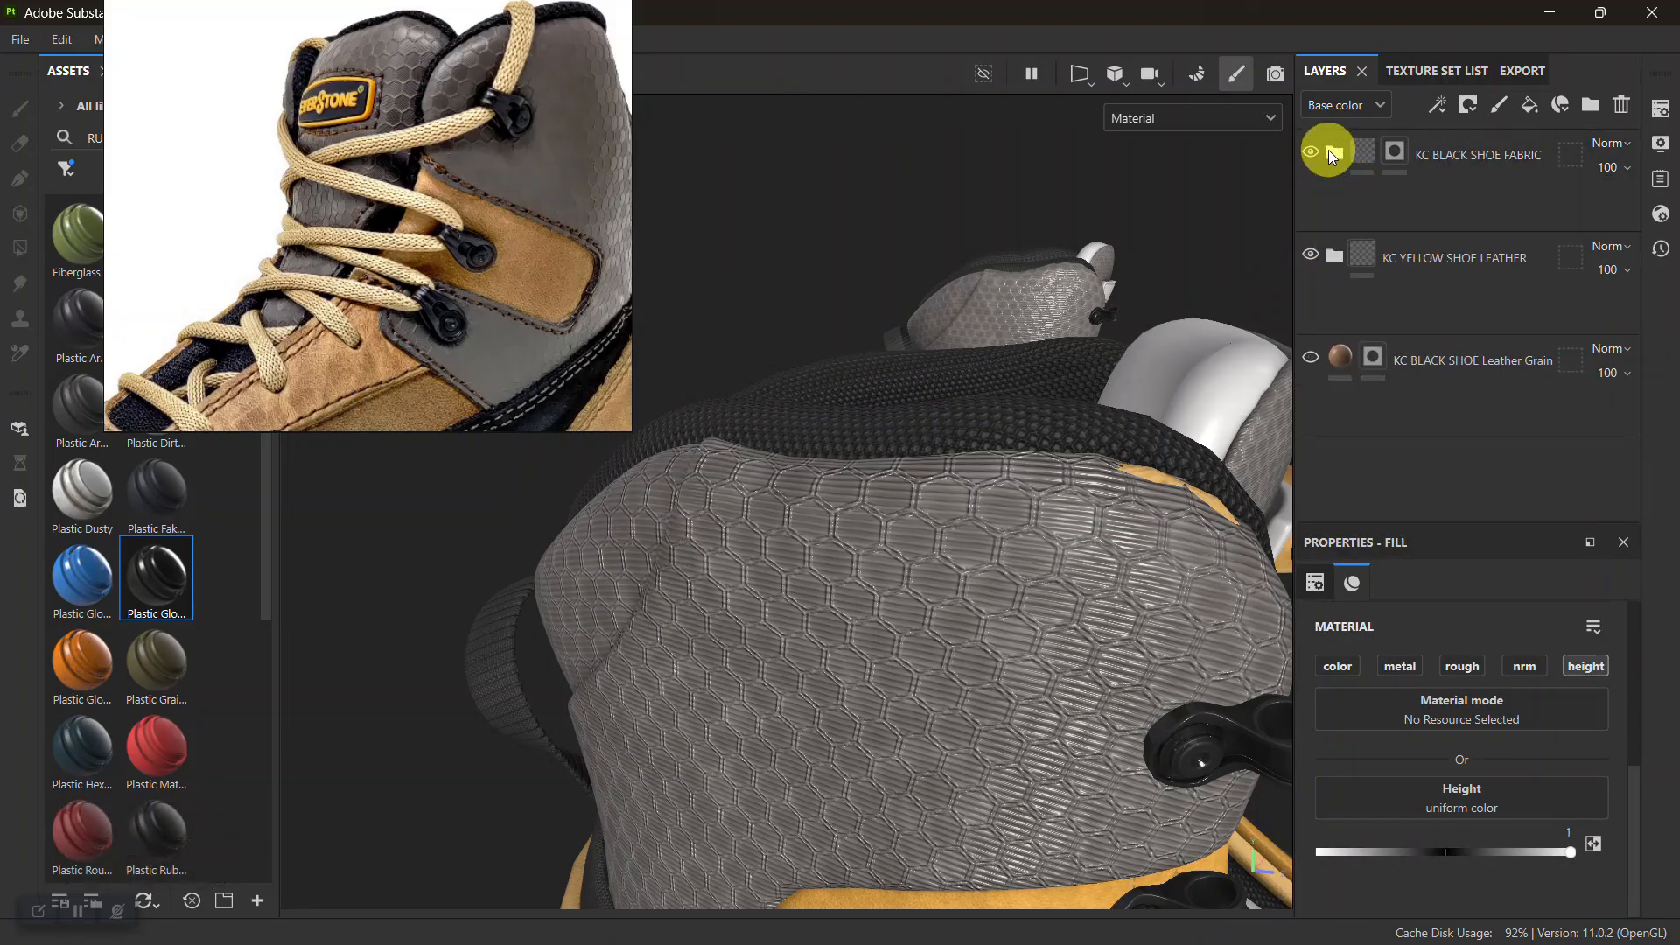
pyautogui.click(1310, 152)
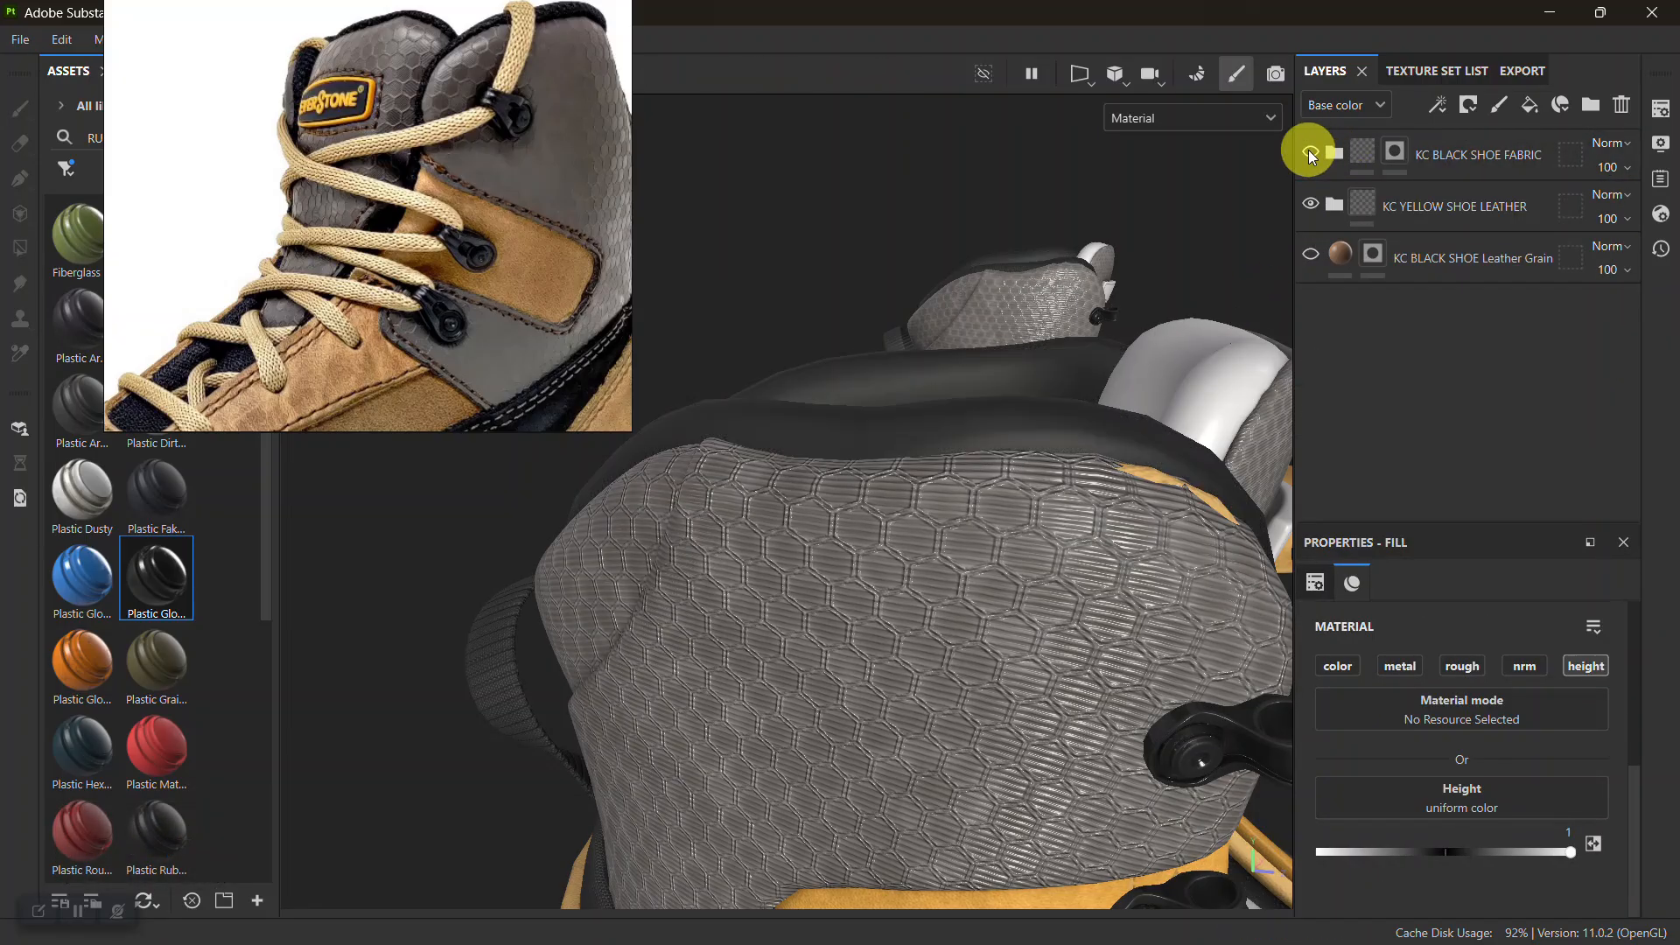
pyautogui.click(1310, 151)
pyautogui.click(1393, 151)
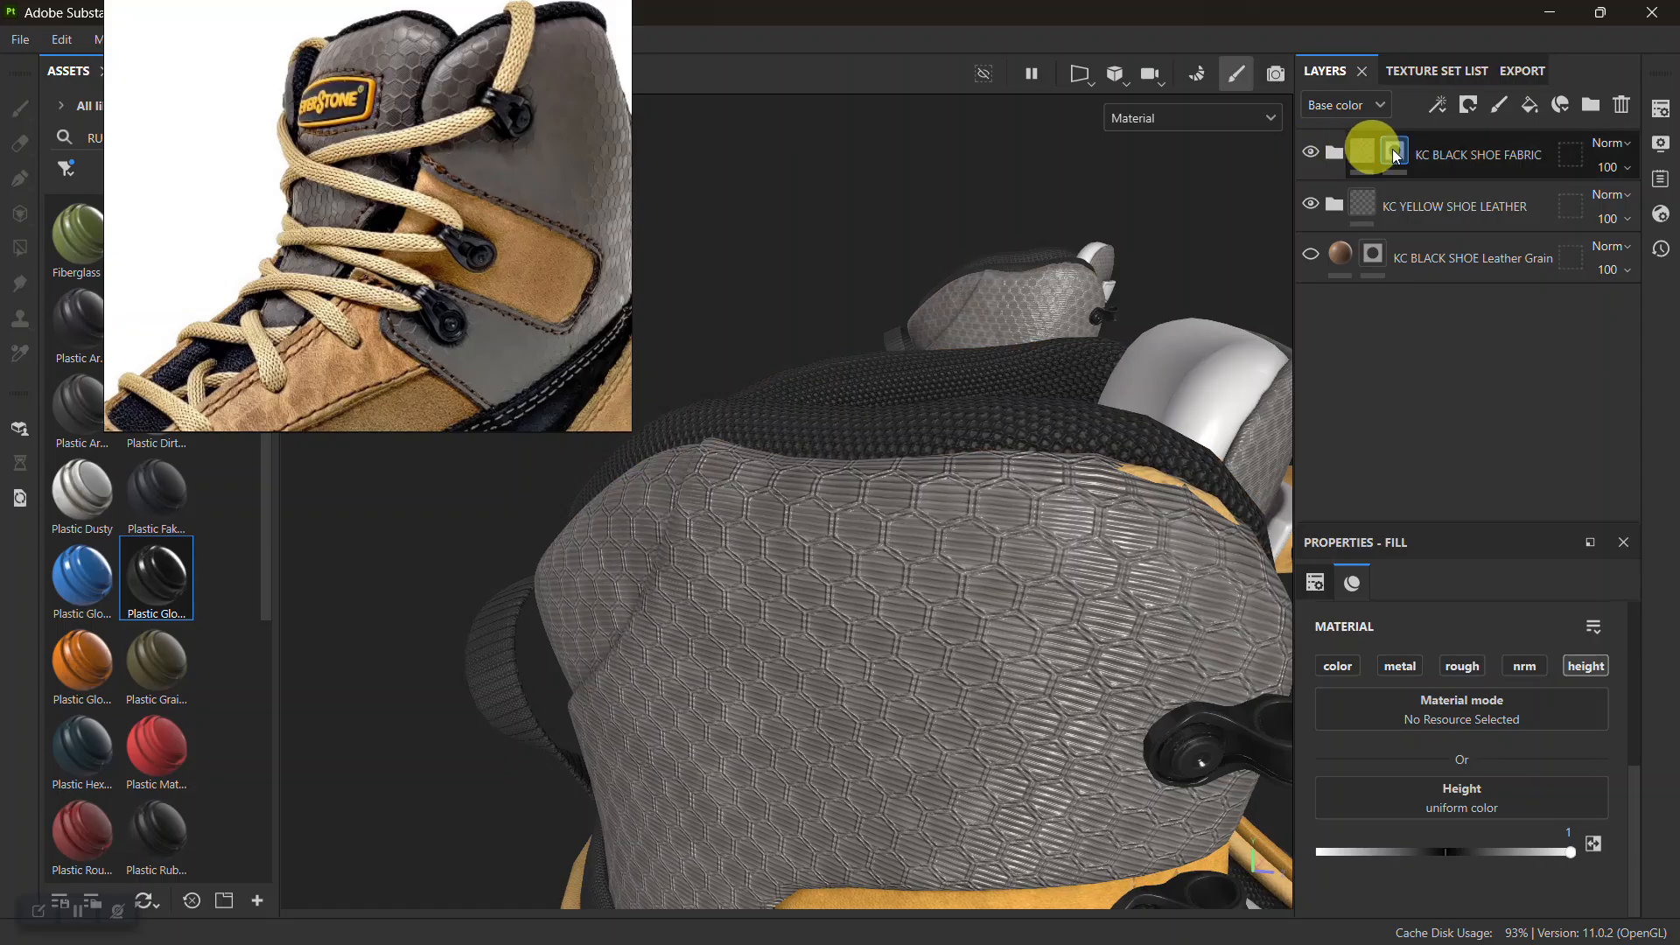
pyautogui.click(1446, 161)
pyautogui.hotkey('ctrl', 'c')
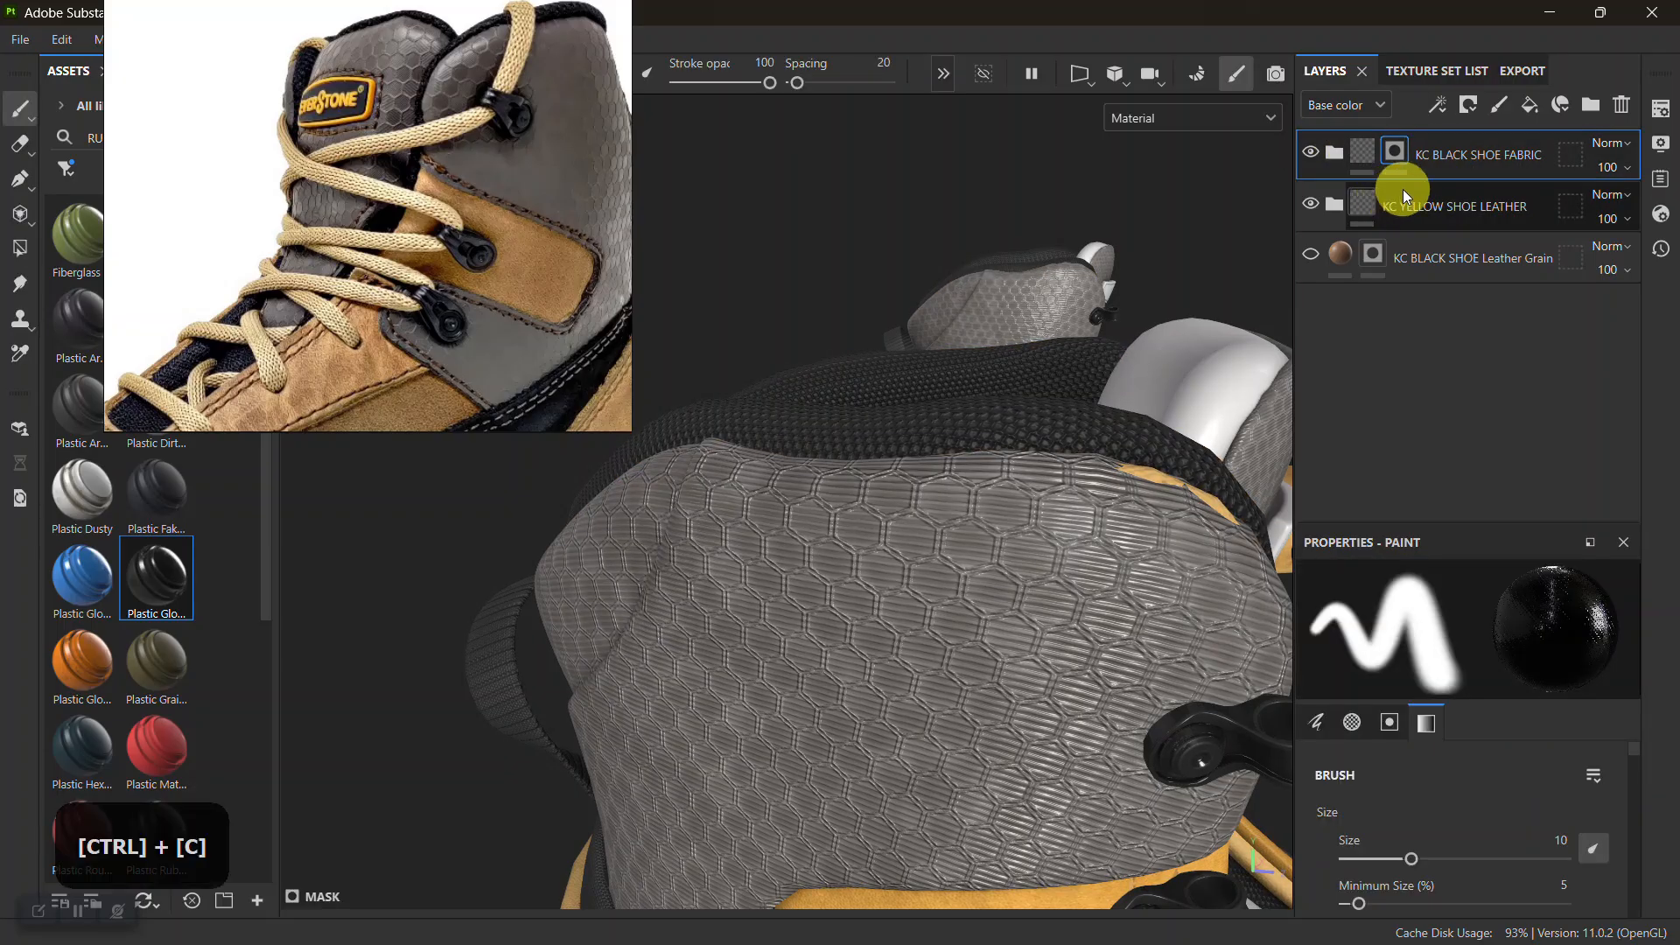
# Paste the copied KC BLACK SHOE FABRIC folder into the tongue's texture set and place it below the Plastic Glossy folder
pyautogui.keyDown('alt'); pyautogui.moveTo(1164, 367); pyautogui.dragTo(1120, 337, button='middle'); pyautogui.keyUp('alt')
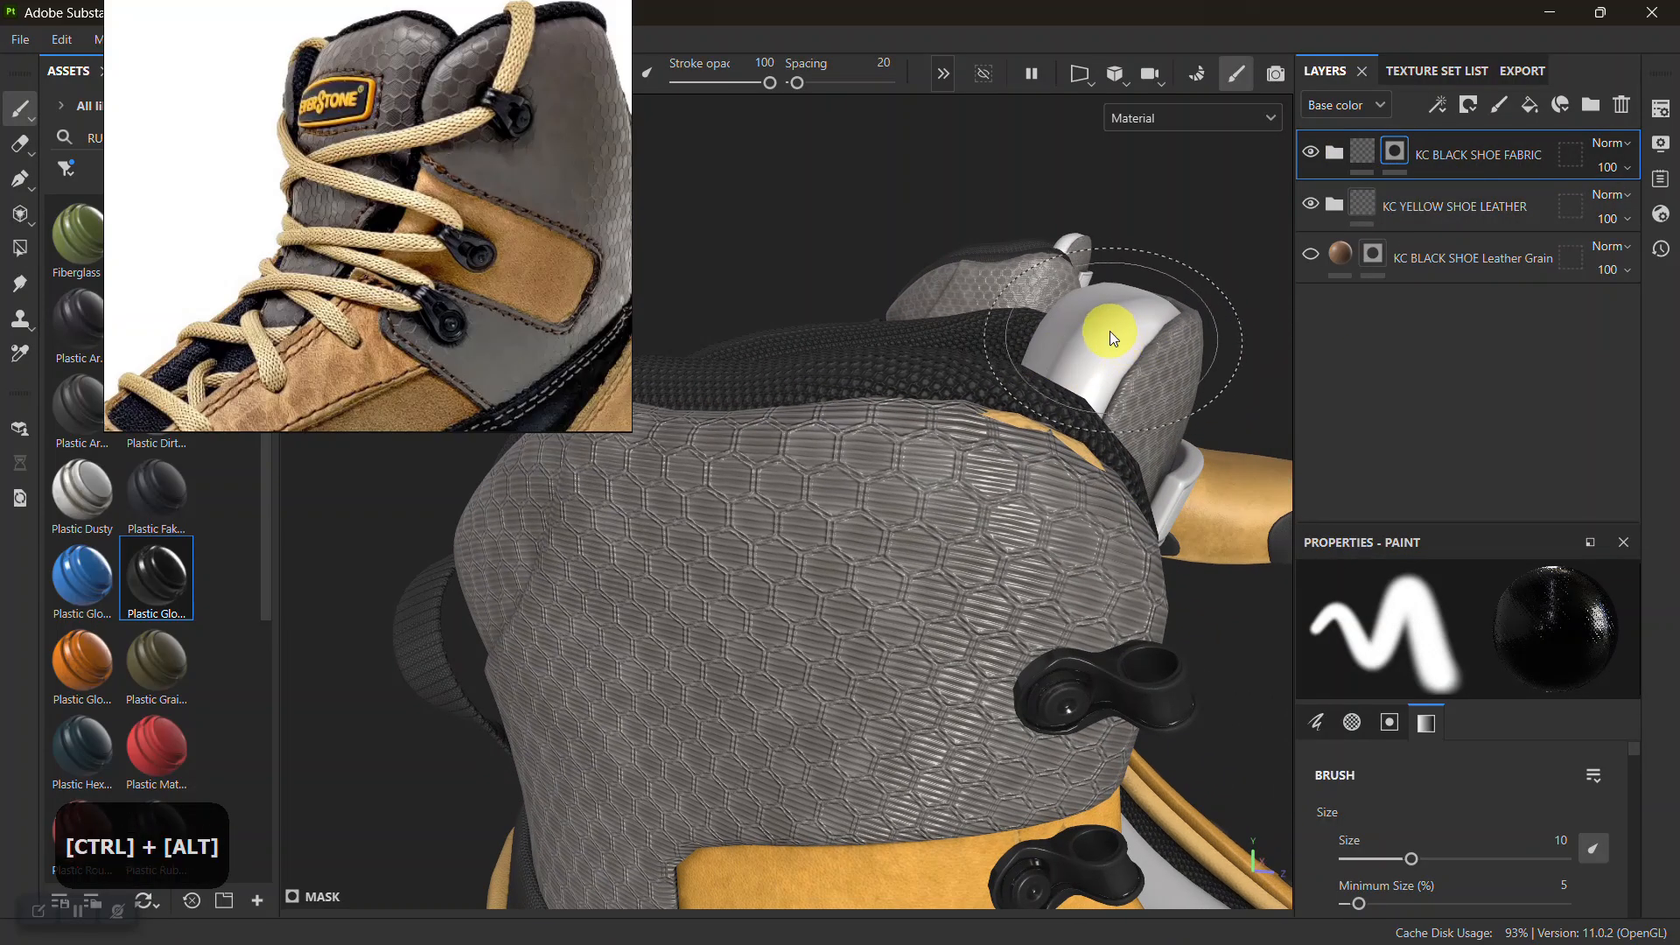
pyautogui.keyDown('ctrl'); pyautogui.keyDown('alt'); pyautogui.click(1109, 331); pyautogui.keyUp('alt'); pyautogui.keyUp('ctrl')
pyautogui.click(1341, 151)
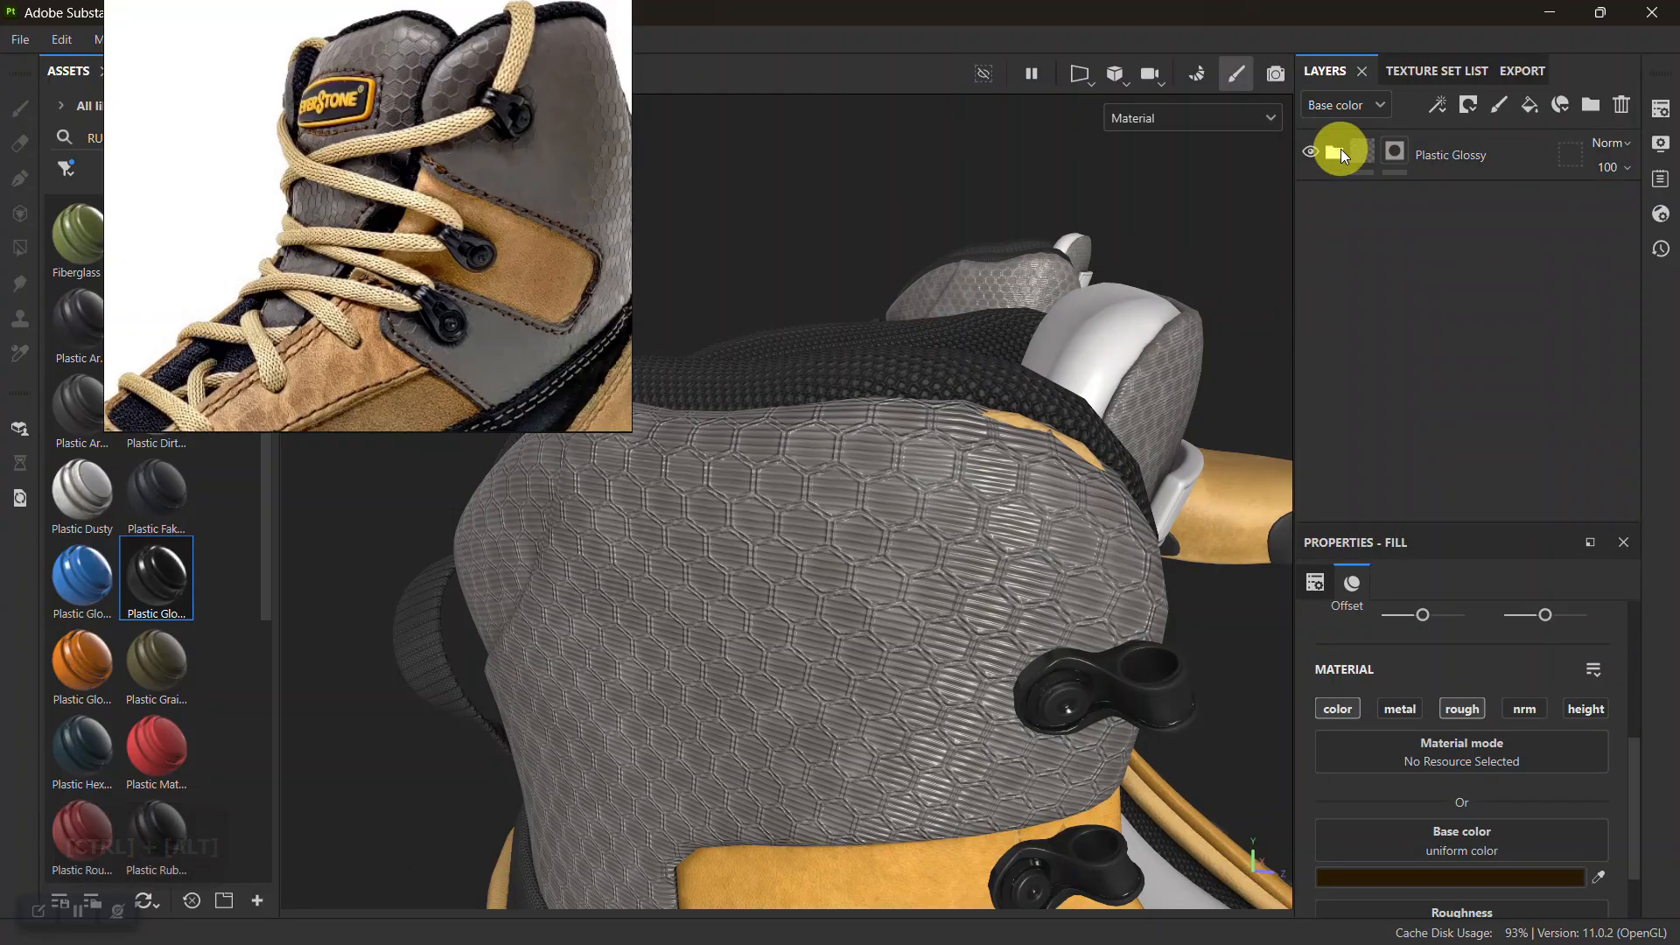
pyautogui.hotkey('ctrl', 'v')
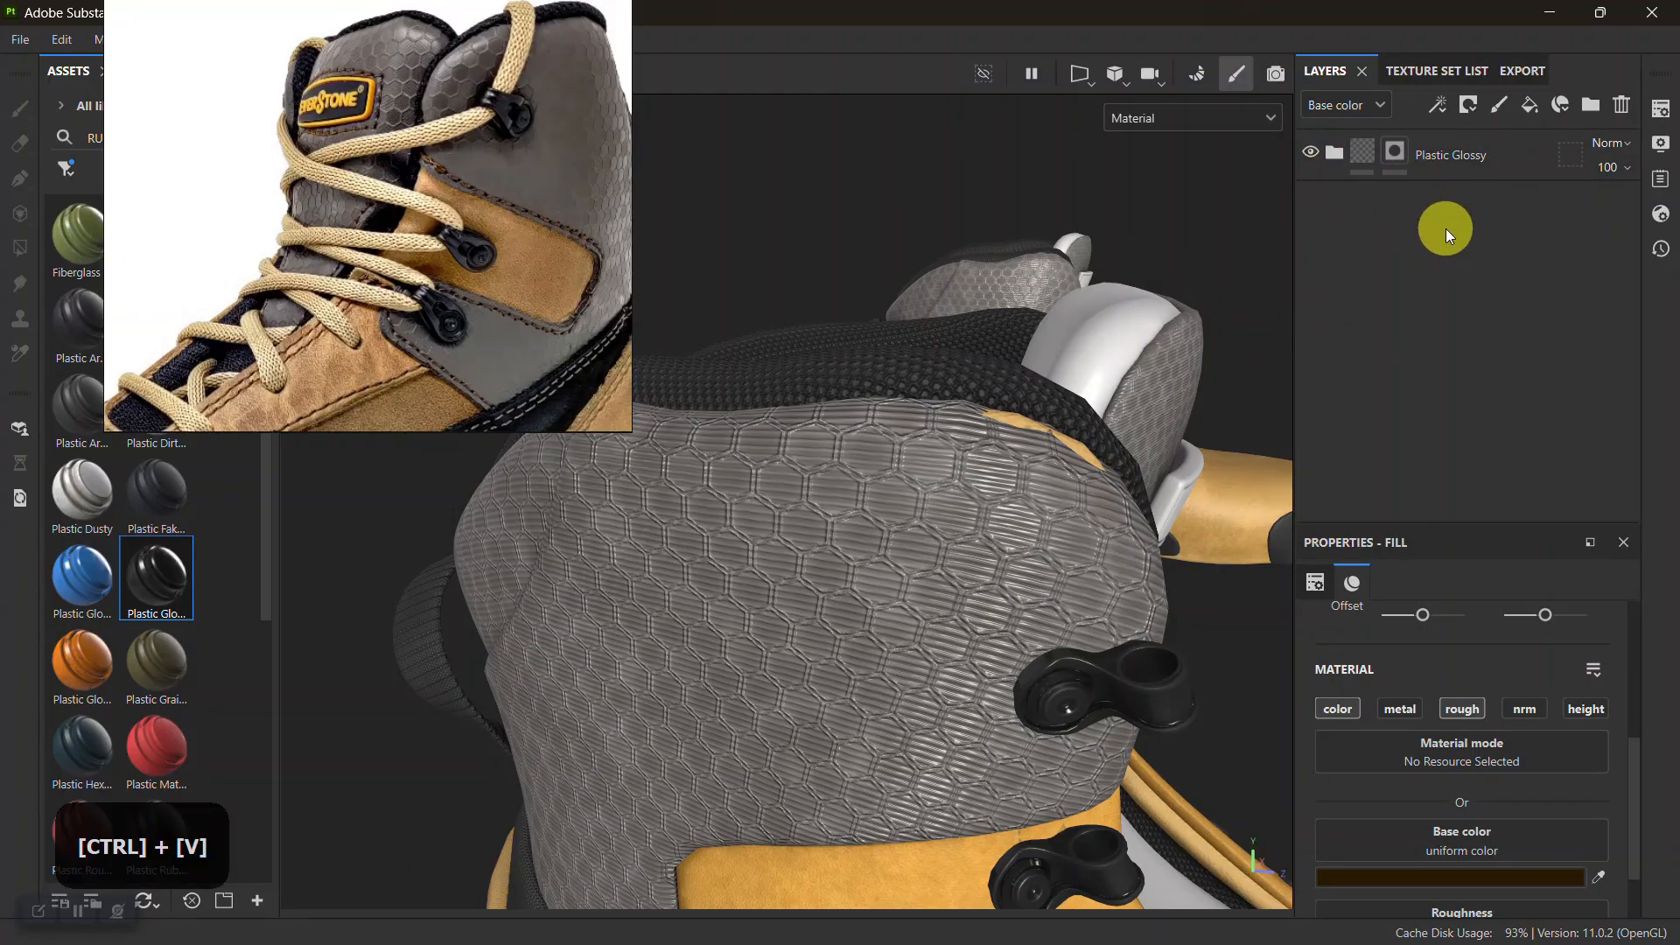
pyautogui.moveTo(1470, 206); pyautogui.dragTo(1453, 243)
pyautogui.click(1335, 204)
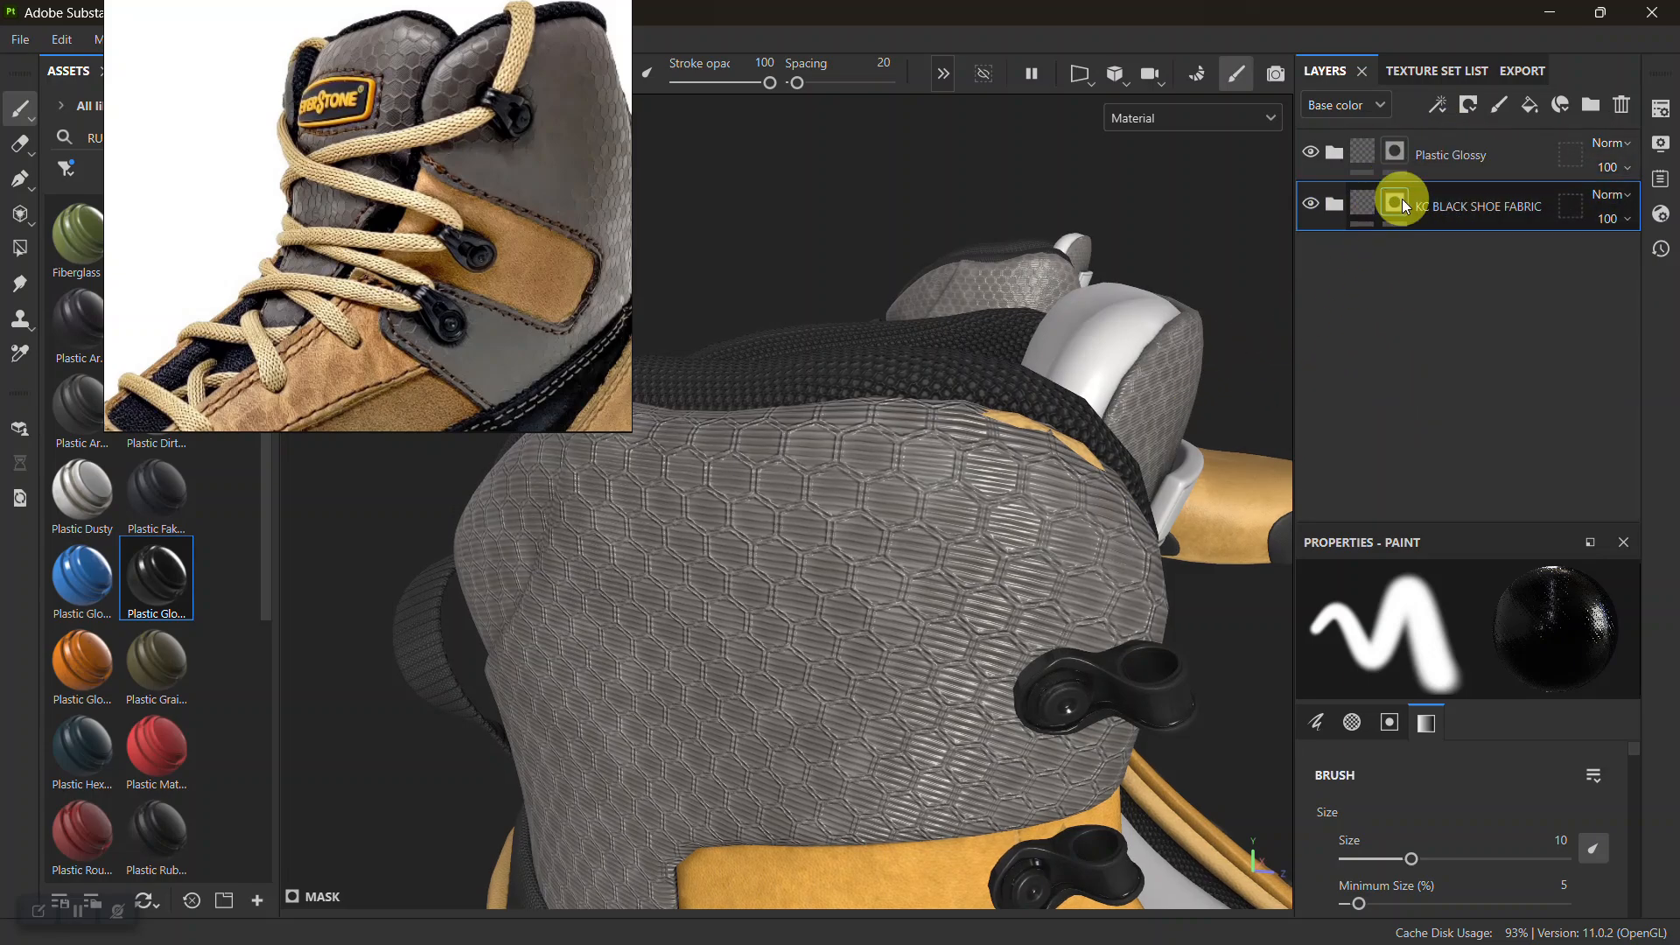
# Add the tongue's remaining body to the KC BLACK SHOE FABRIC mask with a mesh Polygon Fill, and return to the Paint tool
pyautogui.click(21, 250)
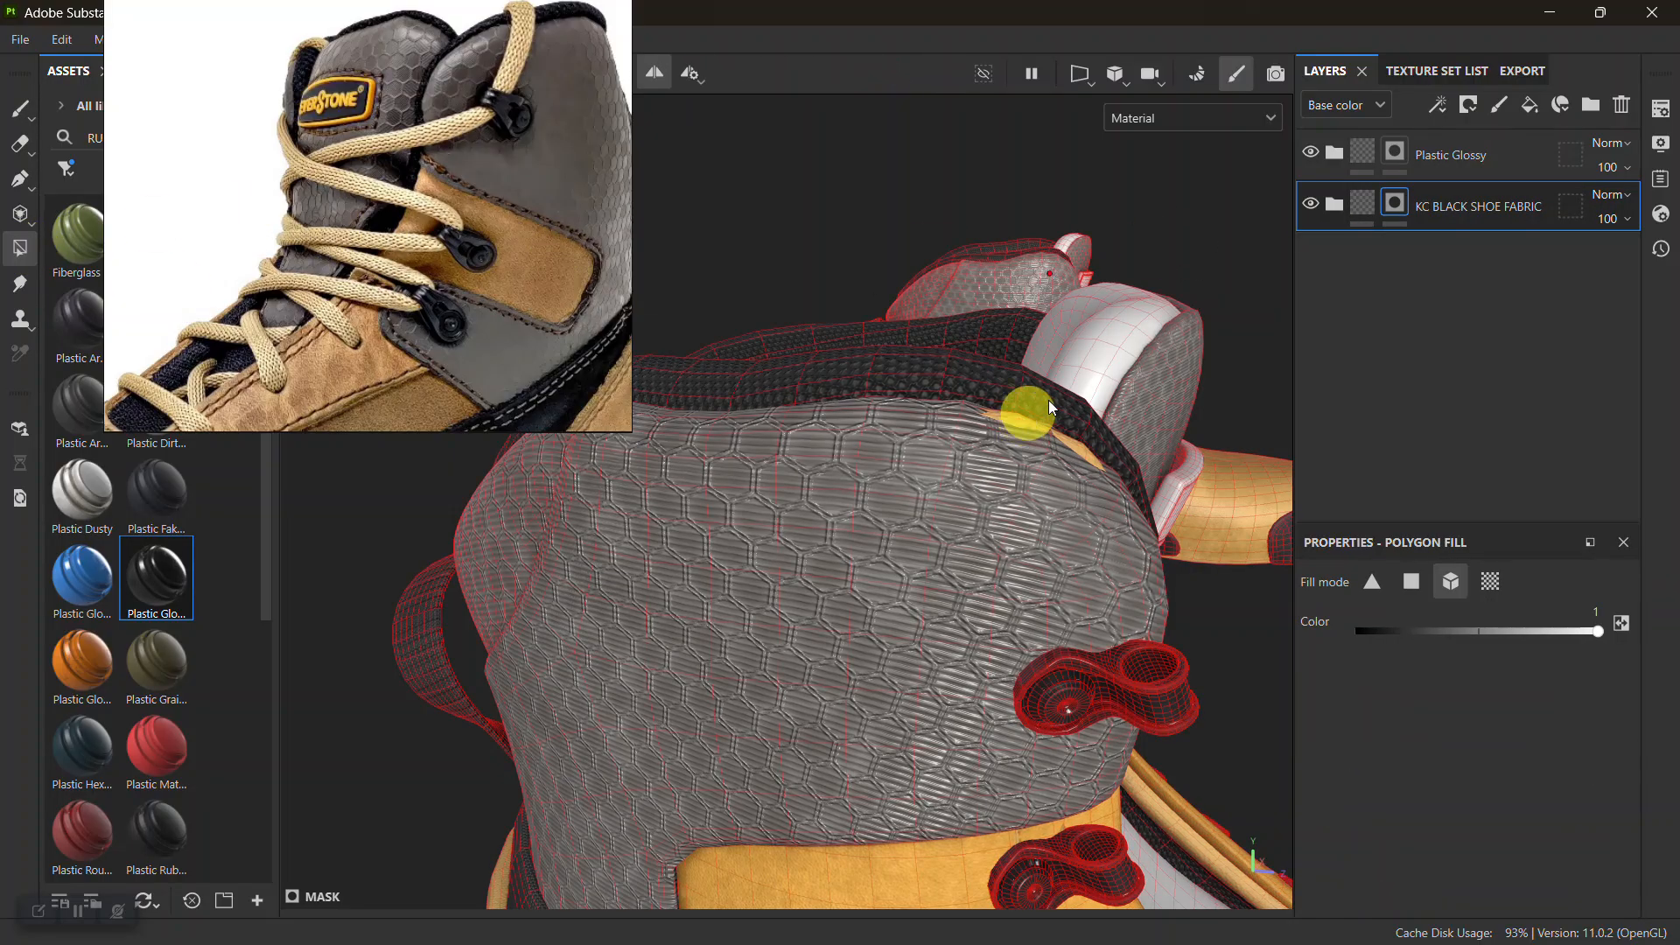
pyautogui.keyDown('alt'); pyautogui.moveTo(1204, 450); pyautogui.dragTo(1124, 354, button='right'); pyautogui.keyUp('alt')
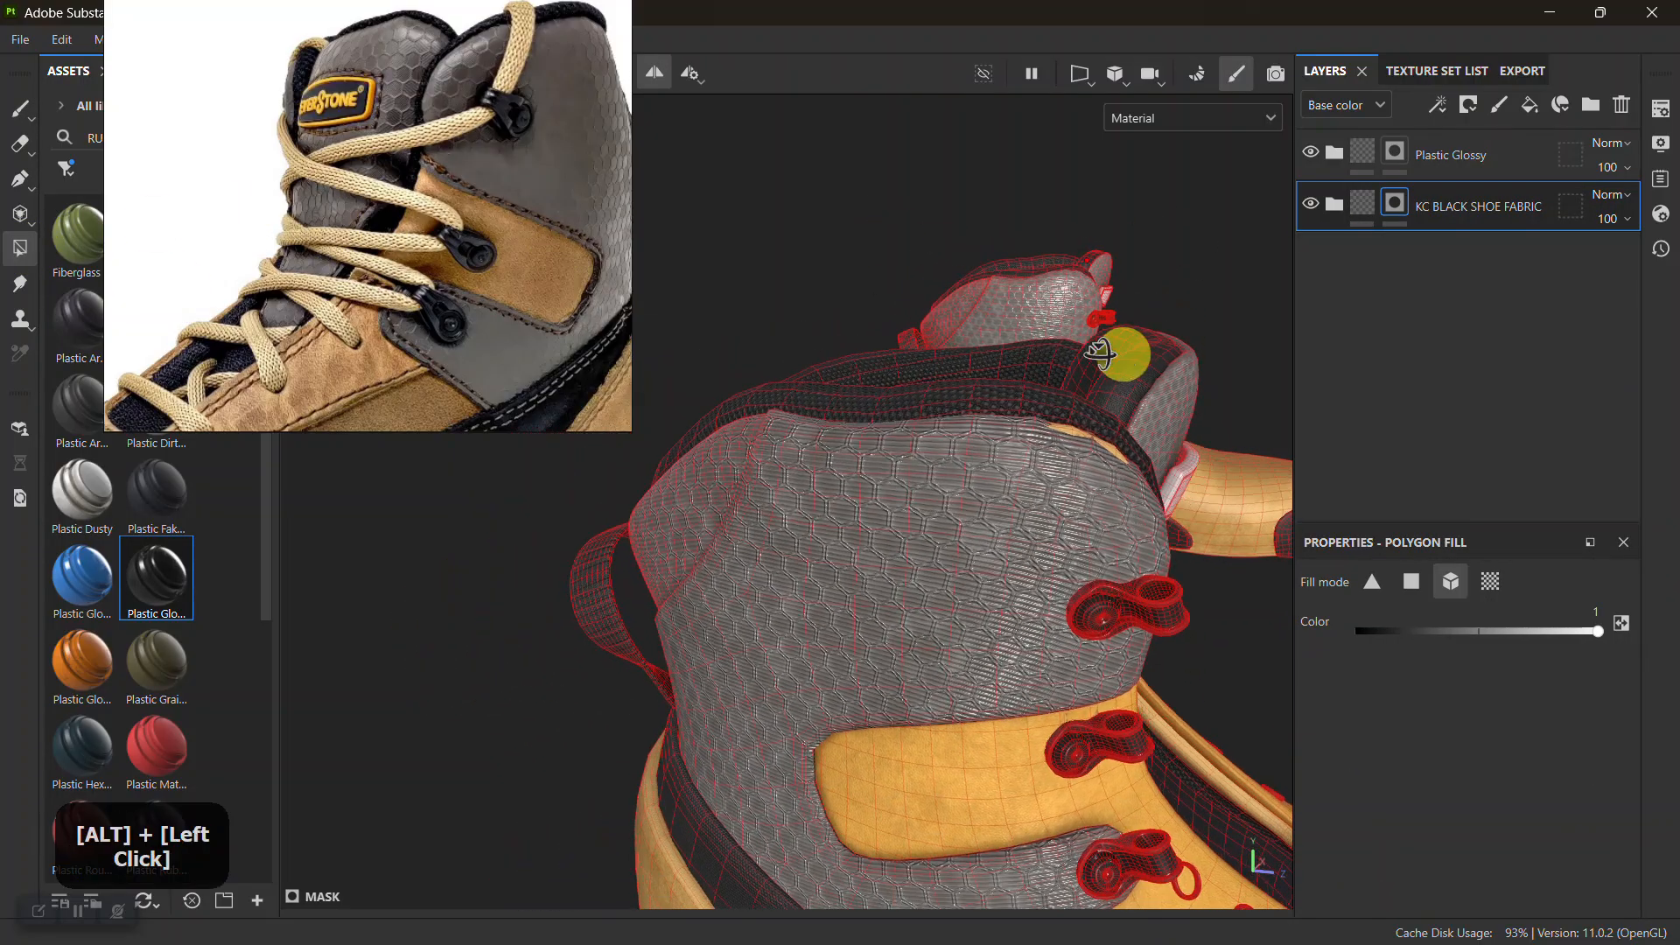
pyautogui.keyDown('alt'); pyautogui.moveTo(1123, 355); pyautogui.dragTo(1064, 417); pyautogui.keyUp('alt')
pyautogui.keyDown('alt'); pyautogui.moveTo(1064, 416); pyautogui.dragTo(610, 350, button='middle'); pyautogui.keyUp('alt')
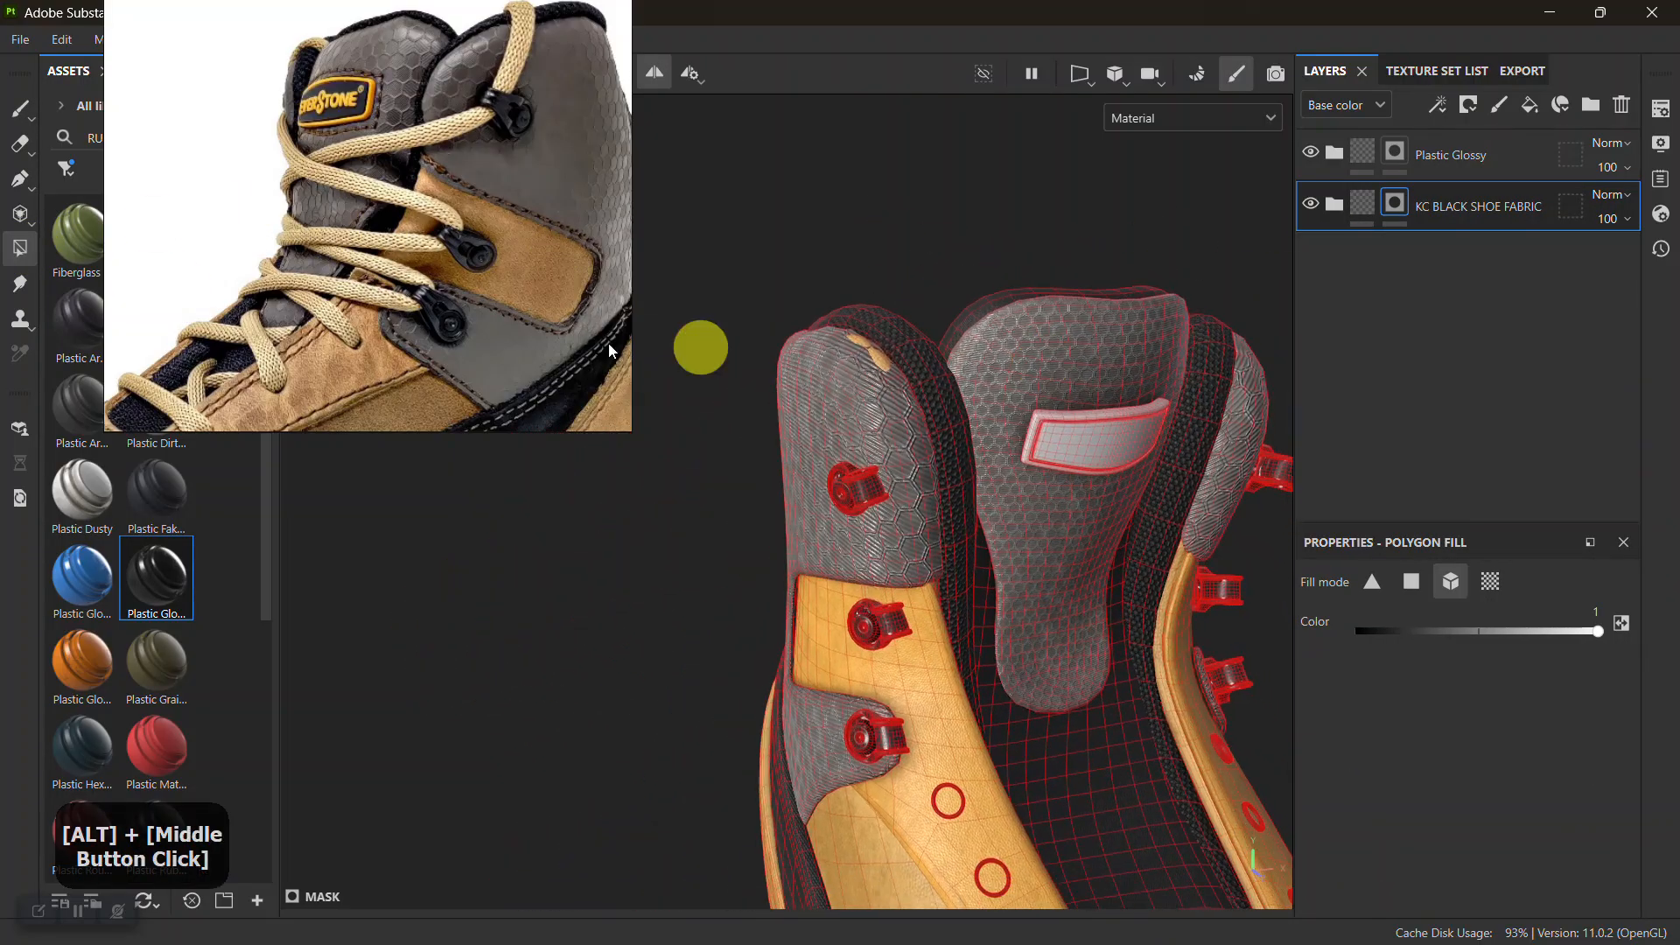
pyautogui.click(14, 110)
# Examine the tongue's hexagon front panel and black fabric sides from the front and side of the boot
pyautogui.moveTo(975, 563)
pyautogui.keyDown('alt'); pyautogui.mouseDown(button='right')
pyautogui.moveTo(1021, 600)
pyautogui.moveTo(1041, 703)
pyautogui.mouseUp(button='right'); pyautogui.keyUp('alt')
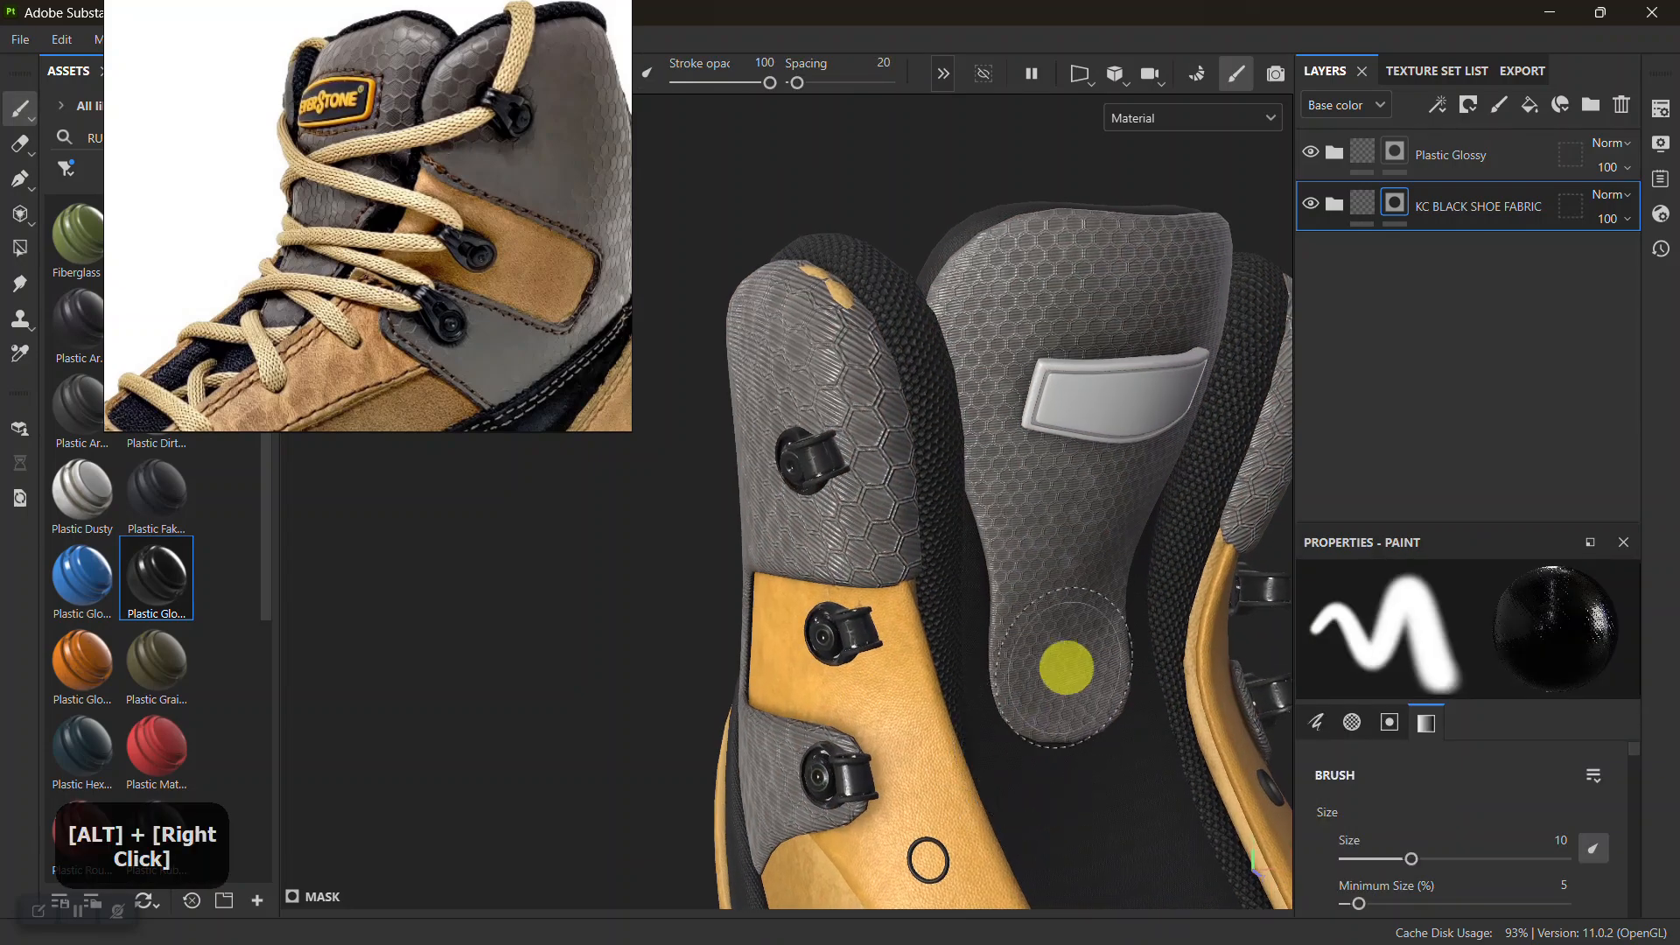
pyautogui.keyDown('alt'); pyautogui.moveTo(1042, 703); pyautogui.dragTo(1001, 618, button='middle'); pyautogui.keyUp('alt')
pyautogui.keyDown('alt'); pyautogui.moveTo(1002, 618); pyautogui.dragTo(1042, 634); pyautogui.keyUp('alt')
pyautogui.keyDown('alt'); pyautogui.moveTo(1043, 633); pyautogui.dragTo(885, 559, button='right'); pyautogui.keyUp('alt')
pyautogui.keyDown('alt'); pyautogui.moveTo(885, 559); pyautogui.dragTo(770, 557); pyautogui.keyUp('alt')
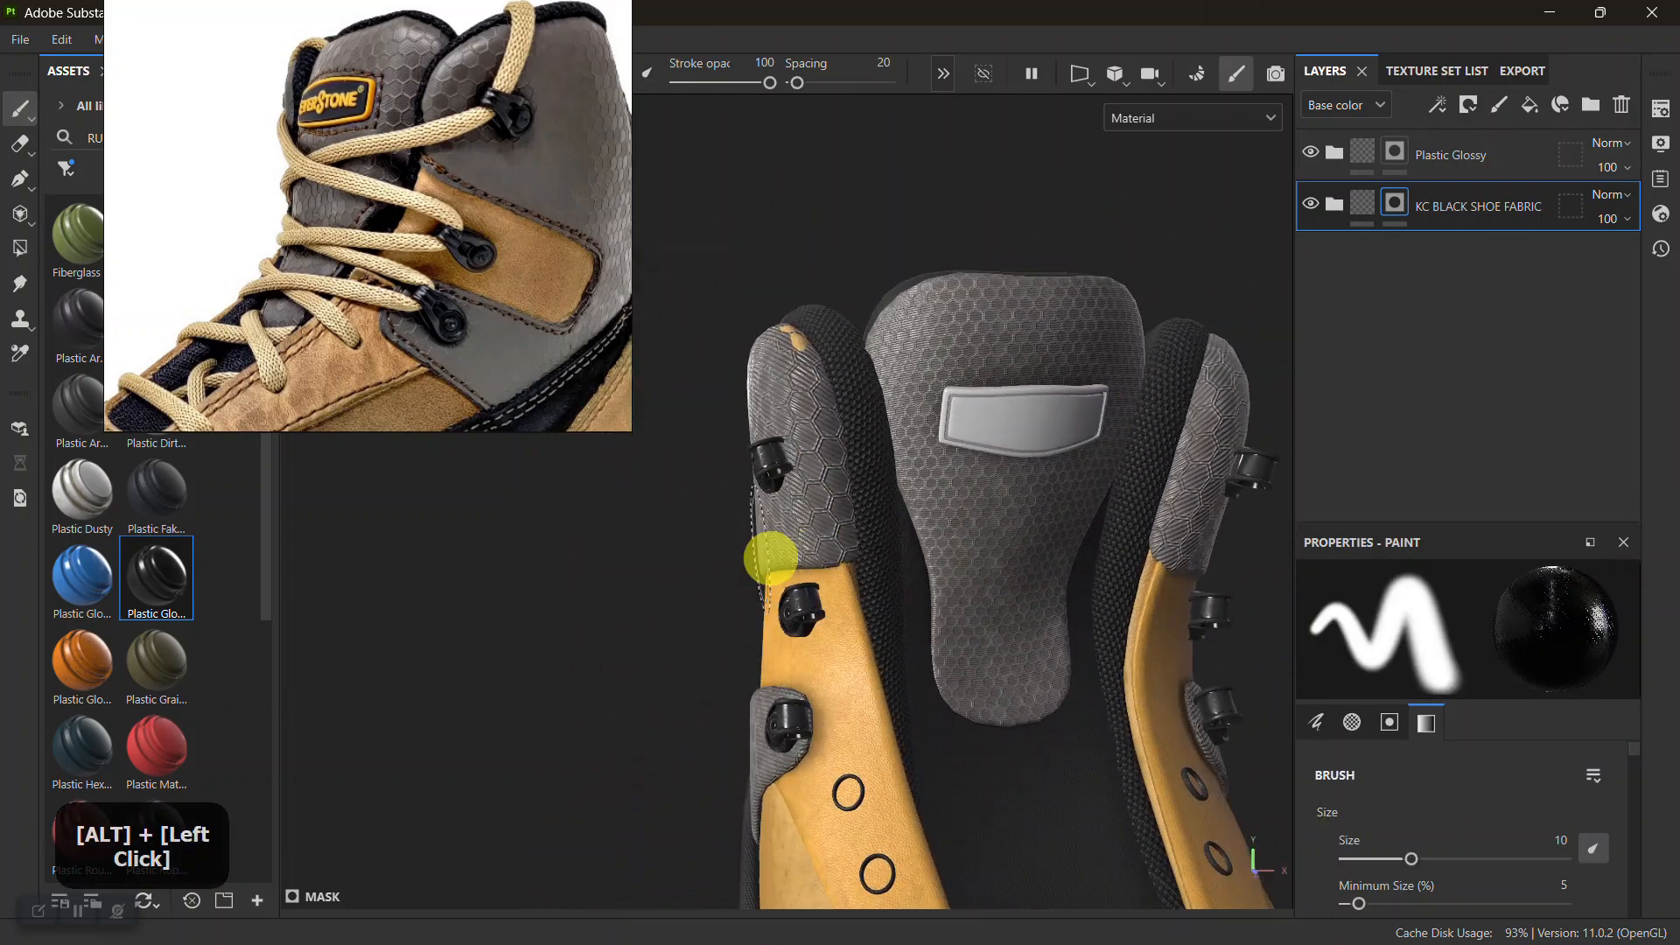
pyautogui.keyDown('alt'); pyautogui.moveTo(602, 333); pyautogui.dragTo(971, 585, button='right'); pyautogui.keyUp('alt')
pyautogui.keyDown('alt'); pyautogui.moveTo(971, 585); pyautogui.dragTo(874, 601, button='middle'); pyautogui.keyUp('alt')
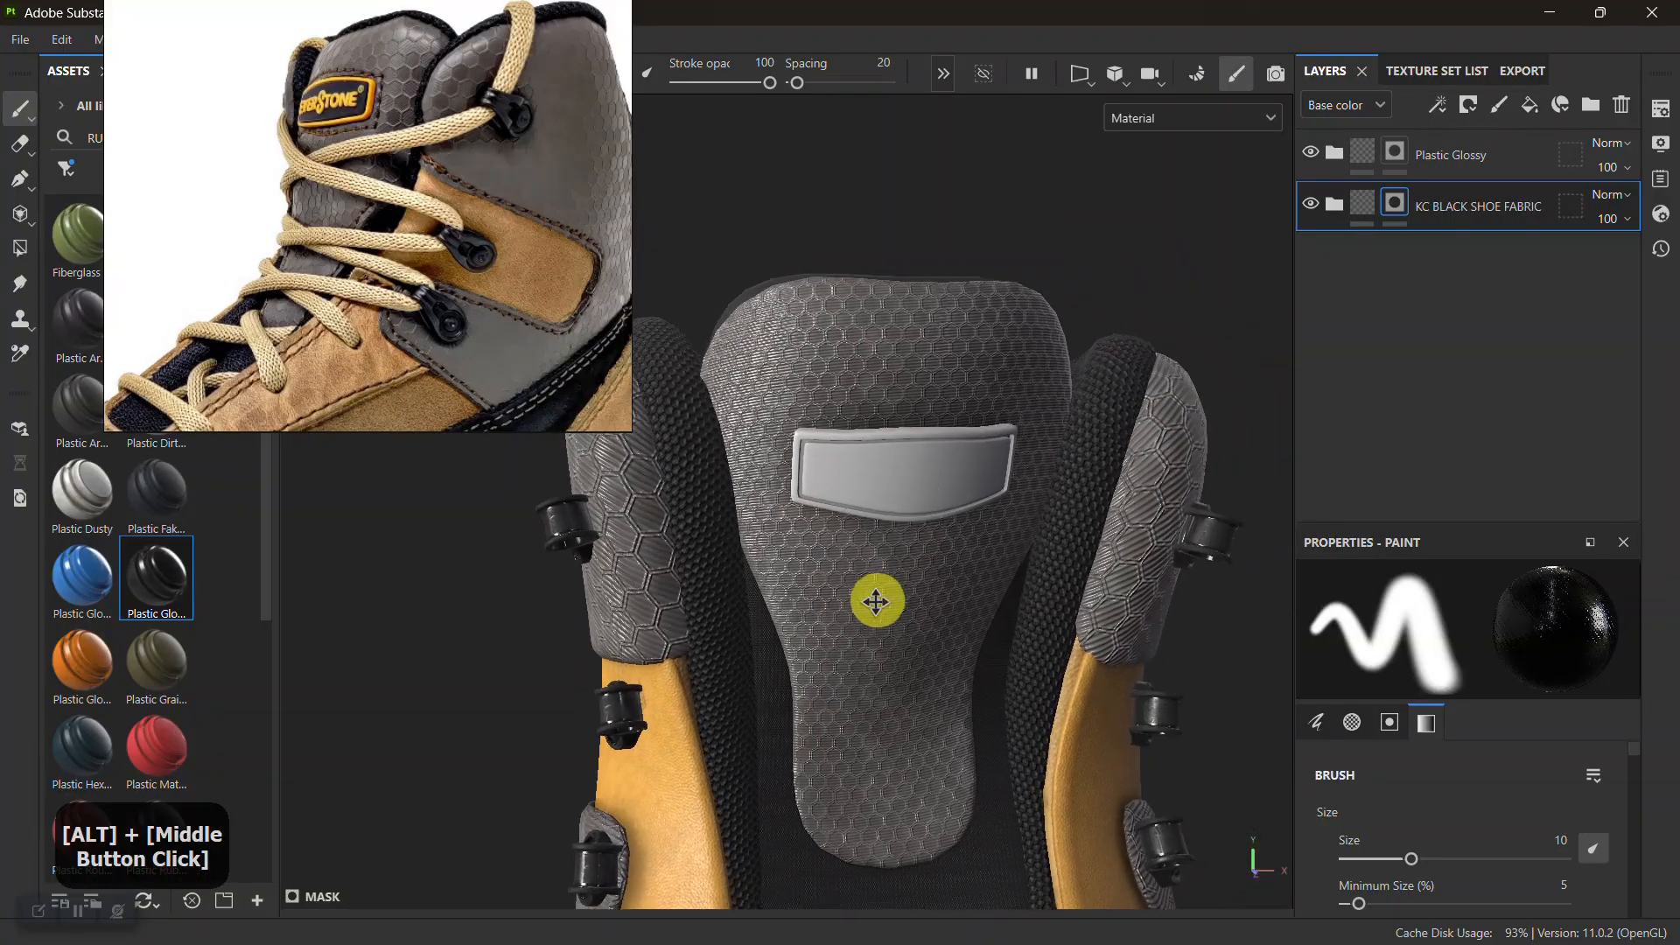
pyautogui.keyDown('alt'); pyautogui.moveTo(874, 600); pyautogui.dragTo(908, 686, button='right'); pyautogui.keyUp('alt')
pyautogui.keyDown('alt'); pyautogui.moveTo(908, 686); pyautogui.dragTo(975, 660); pyautogui.keyUp('alt')
pyautogui.keyDown('alt'); pyautogui.moveTo(975, 660); pyautogui.dragTo(832, 398, button='right'); pyautogui.keyUp('alt')
pyautogui.keyDown('alt'); pyautogui.moveTo(832, 397); pyautogui.dragTo(855, 548); pyautogui.keyUp('alt')
pyautogui.keyDown('alt'); pyautogui.moveTo(855, 548); pyautogui.dragTo(885, 652, button='middle'); pyautogui.keyUp('alt')
pyautogui.keyDown('alt'); pyautogui.moveTo(885, 652); pyautogui.dragTo(892, 780, button='right'); pyautogui.keyUp('alt')
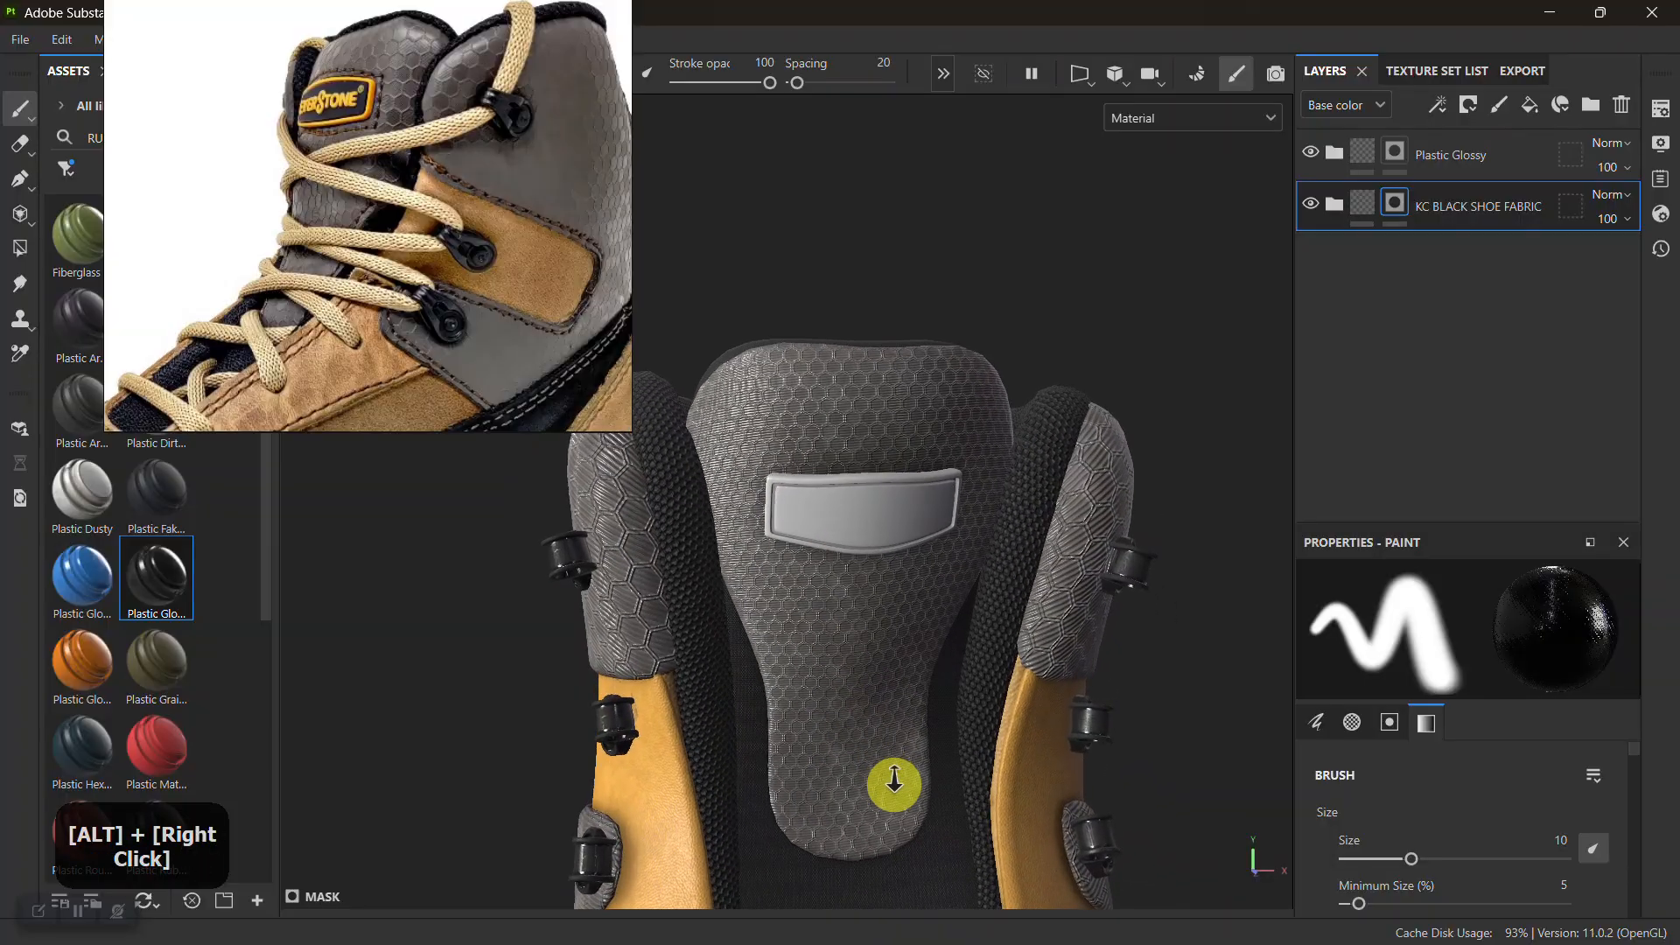
pyautogui.keyDown('alt'); pyautogui.moveTo(893, 780); pyautogui.dragTo(833, 581); pyautogui.keyUp('alt')
pyautogui.keyDown('alt'); pyautogui.moveTo(832, 581); pyautogui.dragTo(923, 606, button='middle'); pyautogui.keyUp('alt')
pyautogui.keyDown('alt'); pyautogui.moveTo(742, 560); pyautogui.dragTo(862, 527); pyautogui.keyUp('alt')
pyautogui.keyDown('alt'); pyautogui.moveTo(862, 526); pyautogui.dragTo(922, 446, button='middle'); pyautogui.keyUp('alt')
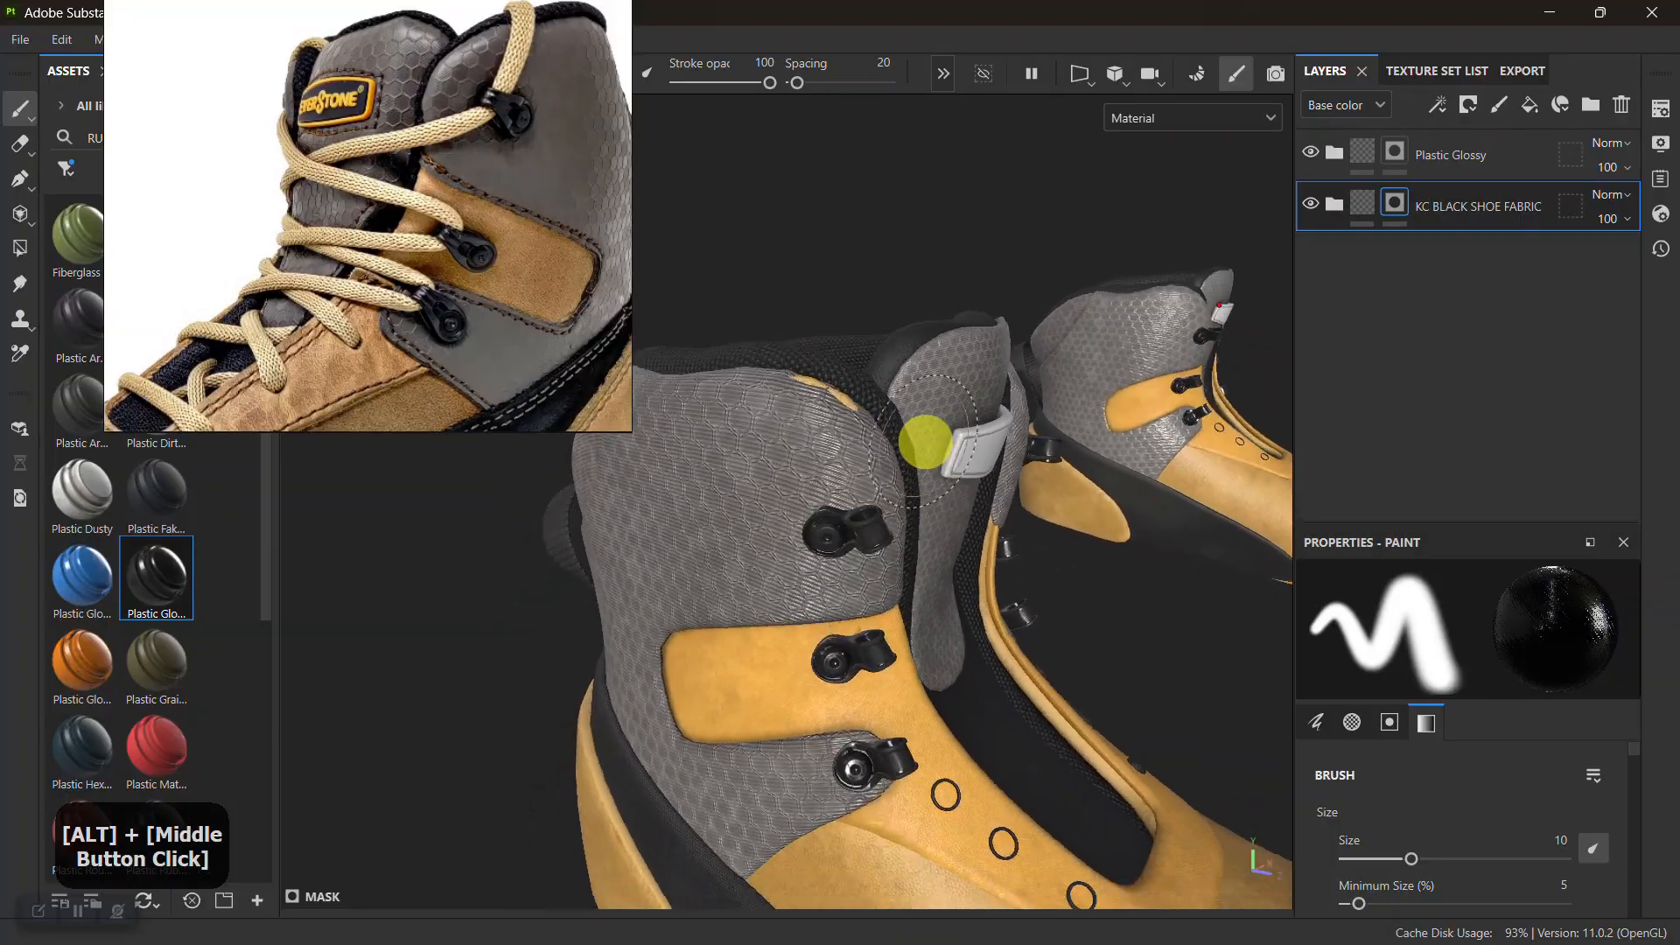
pyautogui.keyDown('alt'); pyautogui.moveTo(922, 446); pyautogui.dragTo(906, 503, button='right'); pyautogui.keyUp('alt')
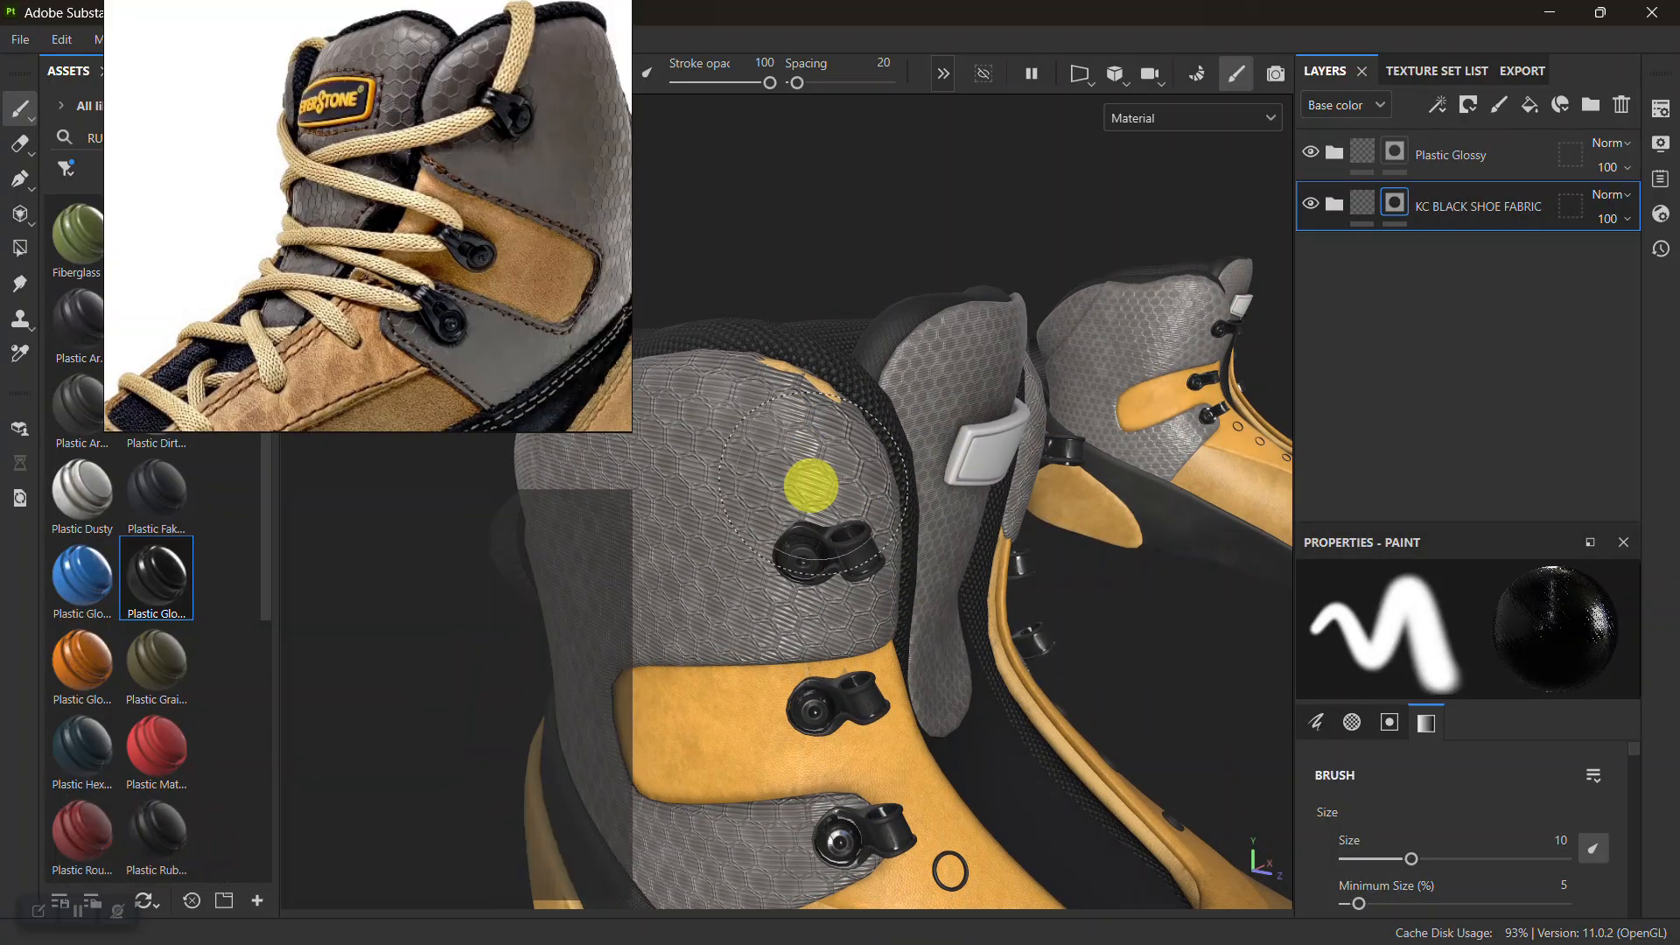
# Save the texturing project and switch to the mountain boot scene in Maya
pyautogui.hotkey('ctrl', 's')
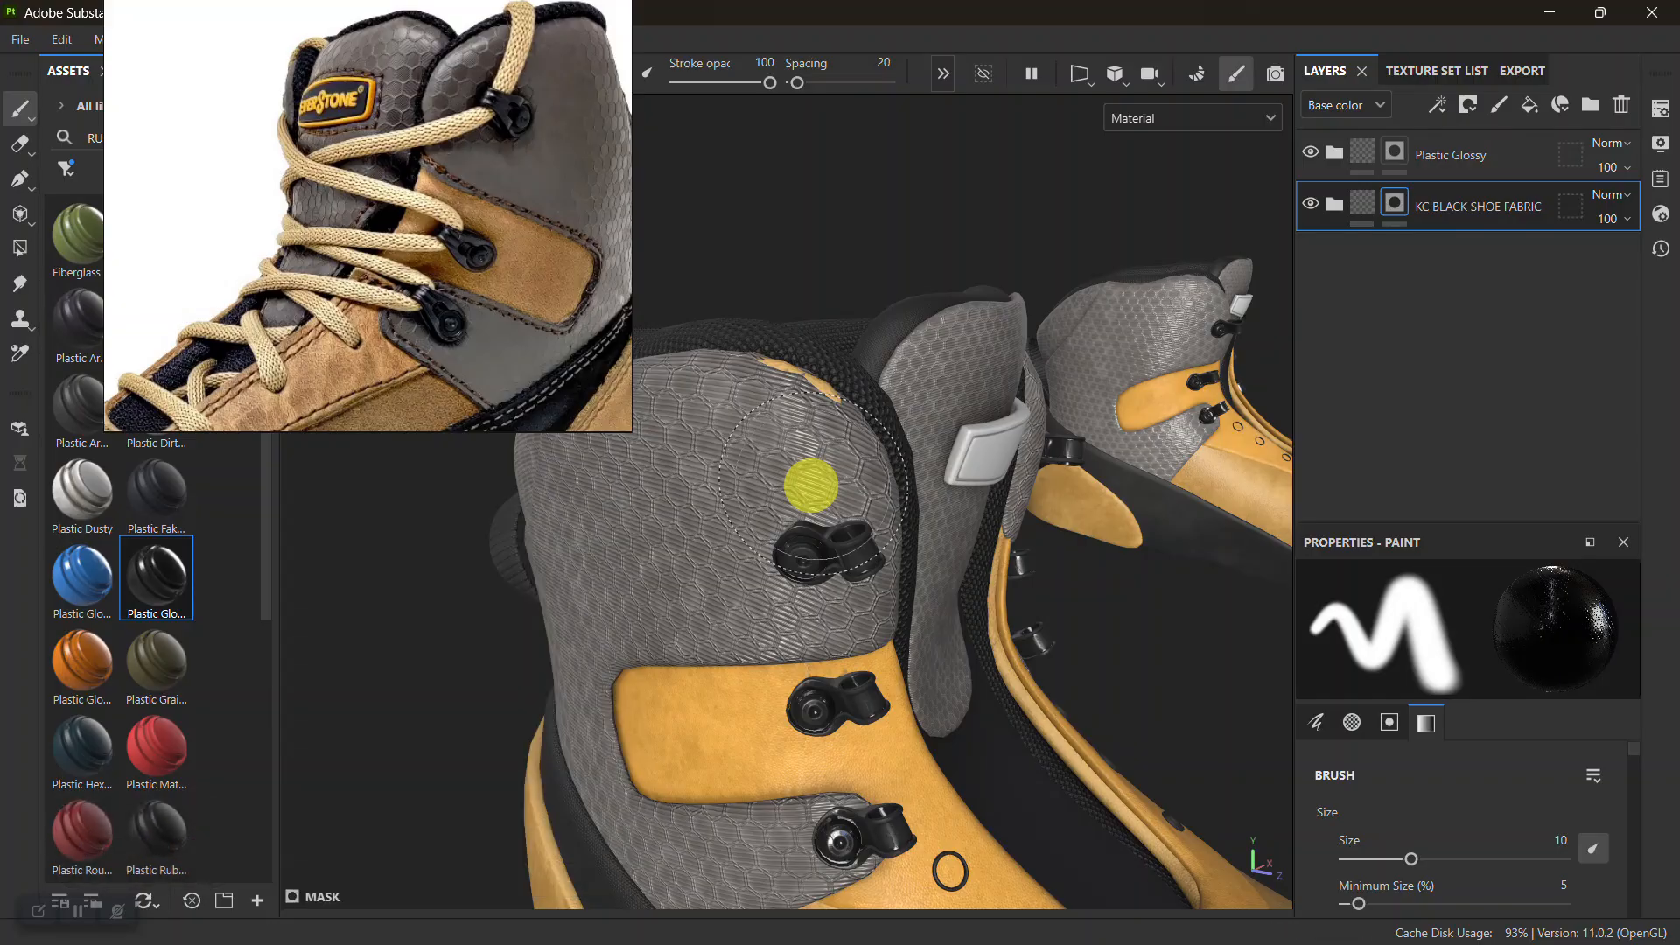
pyautogui.hotkey('alt', 'Tab')
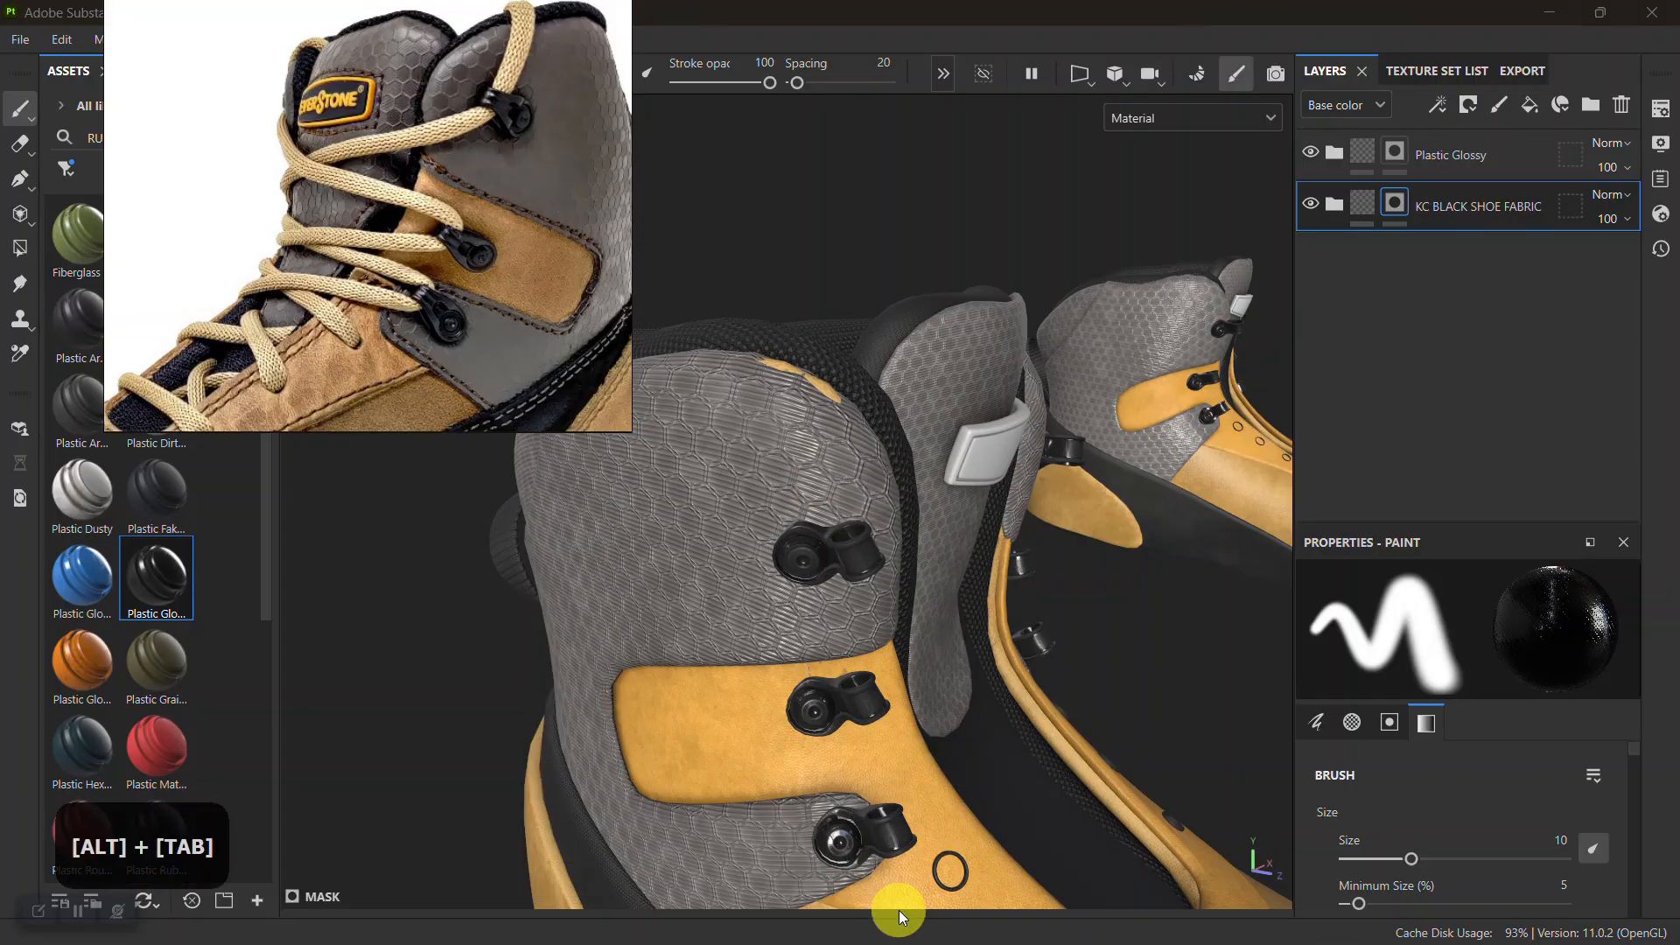
pyautogui.hotkey('alt', 'Tab')
pyautogui.hotkey('alt', 'Tab')
pyautogui.hotkey('alt', 'Tab')
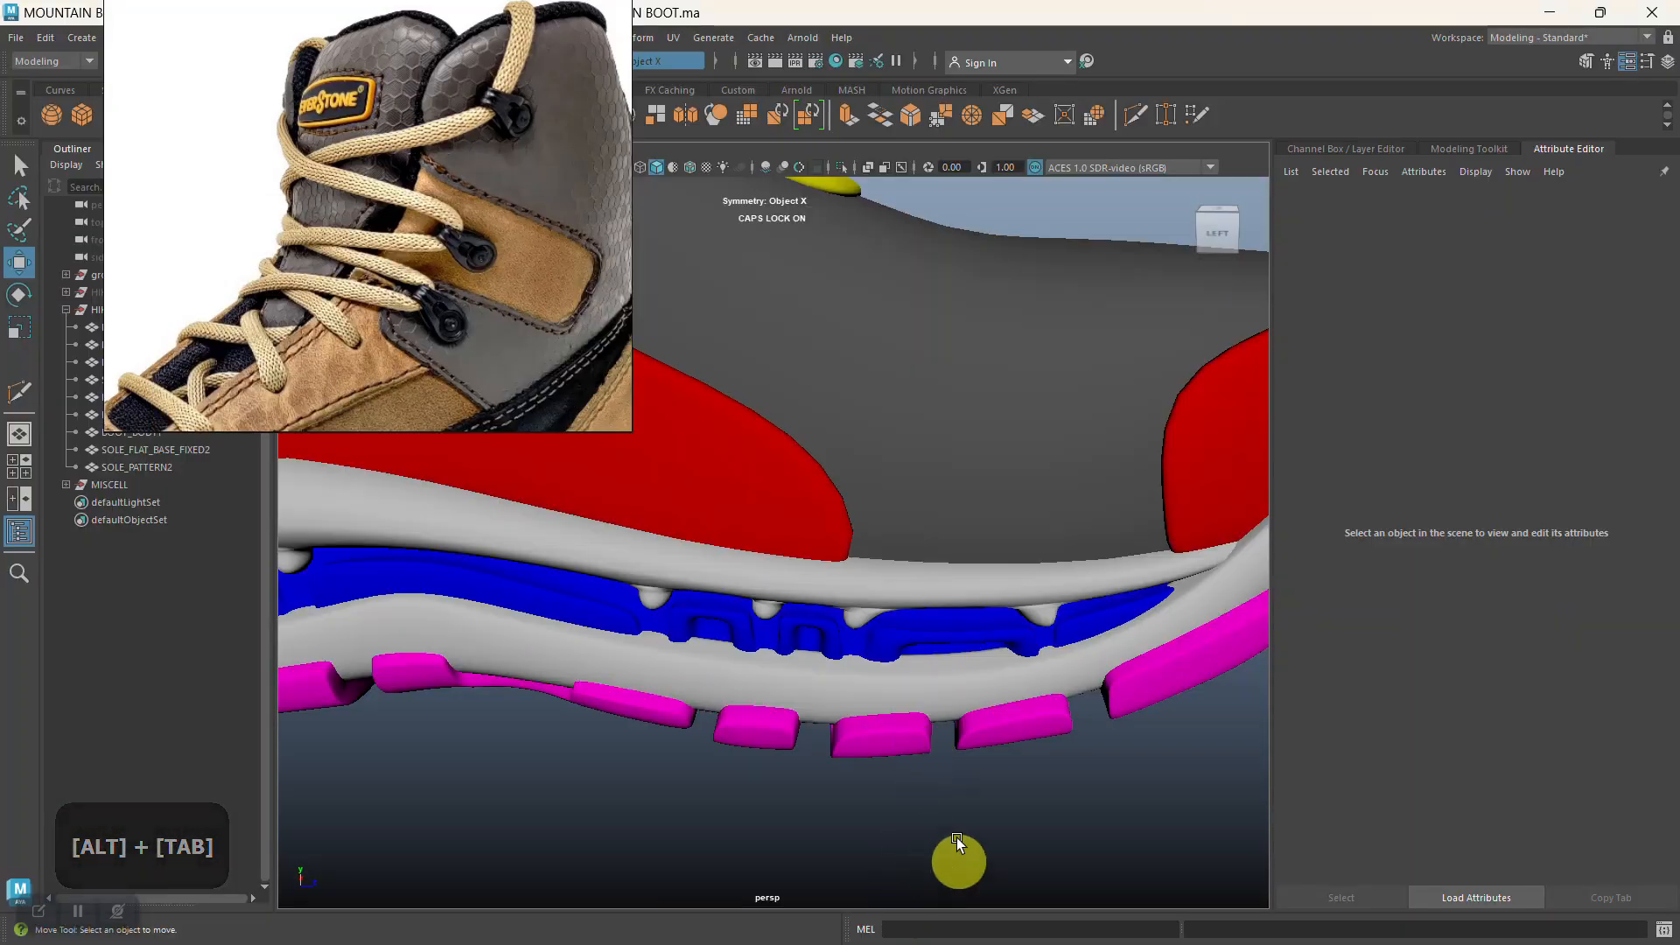
# Select the yellow ankle upper BOOT_TOP_SIDERS4 and put it in face selection mode near the collar edge
pyautogui.keyDown('alt'); pyautogui.moveTo(958, 841); pyautogui.dragTo(822, 560, button='right'); pyautogui.keyUp('alt')
pyautogui.keyDown('alt'); pyautogui.moveTo(823, 560); pyautogui.dragTo(941, 866, button='middle'); pyautogui.keyUp('alt')
pyautogui.keyDown('alt'); pyautogui.moveTo(805, 832); pyautogui.dragTo(949, 832, button='right'); pyautogui.keyUp('alt')
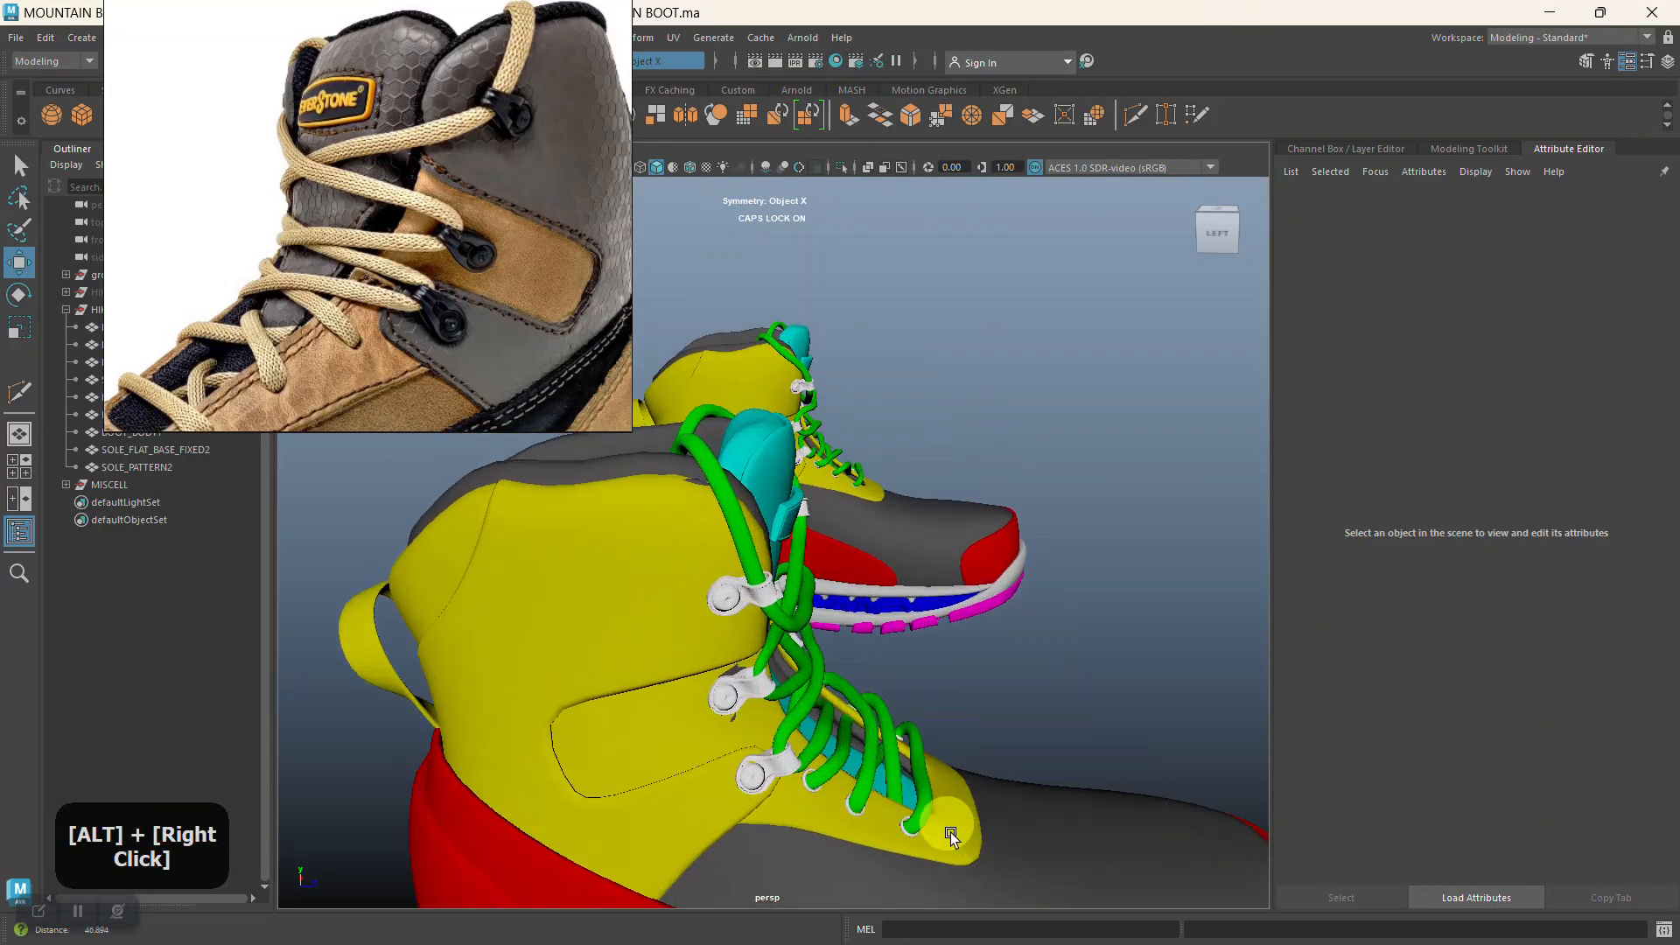
pyautogui.keyDown('alt'); pyautogui.moveTo(959, 637); pyautogui.dragTo(1100, 690, button='middle'); pyautogui.keyUp('alt')
pyautogui.keyDown('alt'); pyautogui.moveTo(797, 744); pyautogui.dragTo(906, 760, button='right'); pyautogui.keyUp('alt')
pyautogui.keyDown('alt'); pyautogui.moveTo(906, 759); pyautogui.dragTo(686, 738, button='middle'); pyautogui.keyUp('alt')
pyautogui.keyDown('alt'); pyautogui.moveTo(686, 739); pyautogui.dragTo(795, 731, button='right'); pyautogui.keyUp('alt')
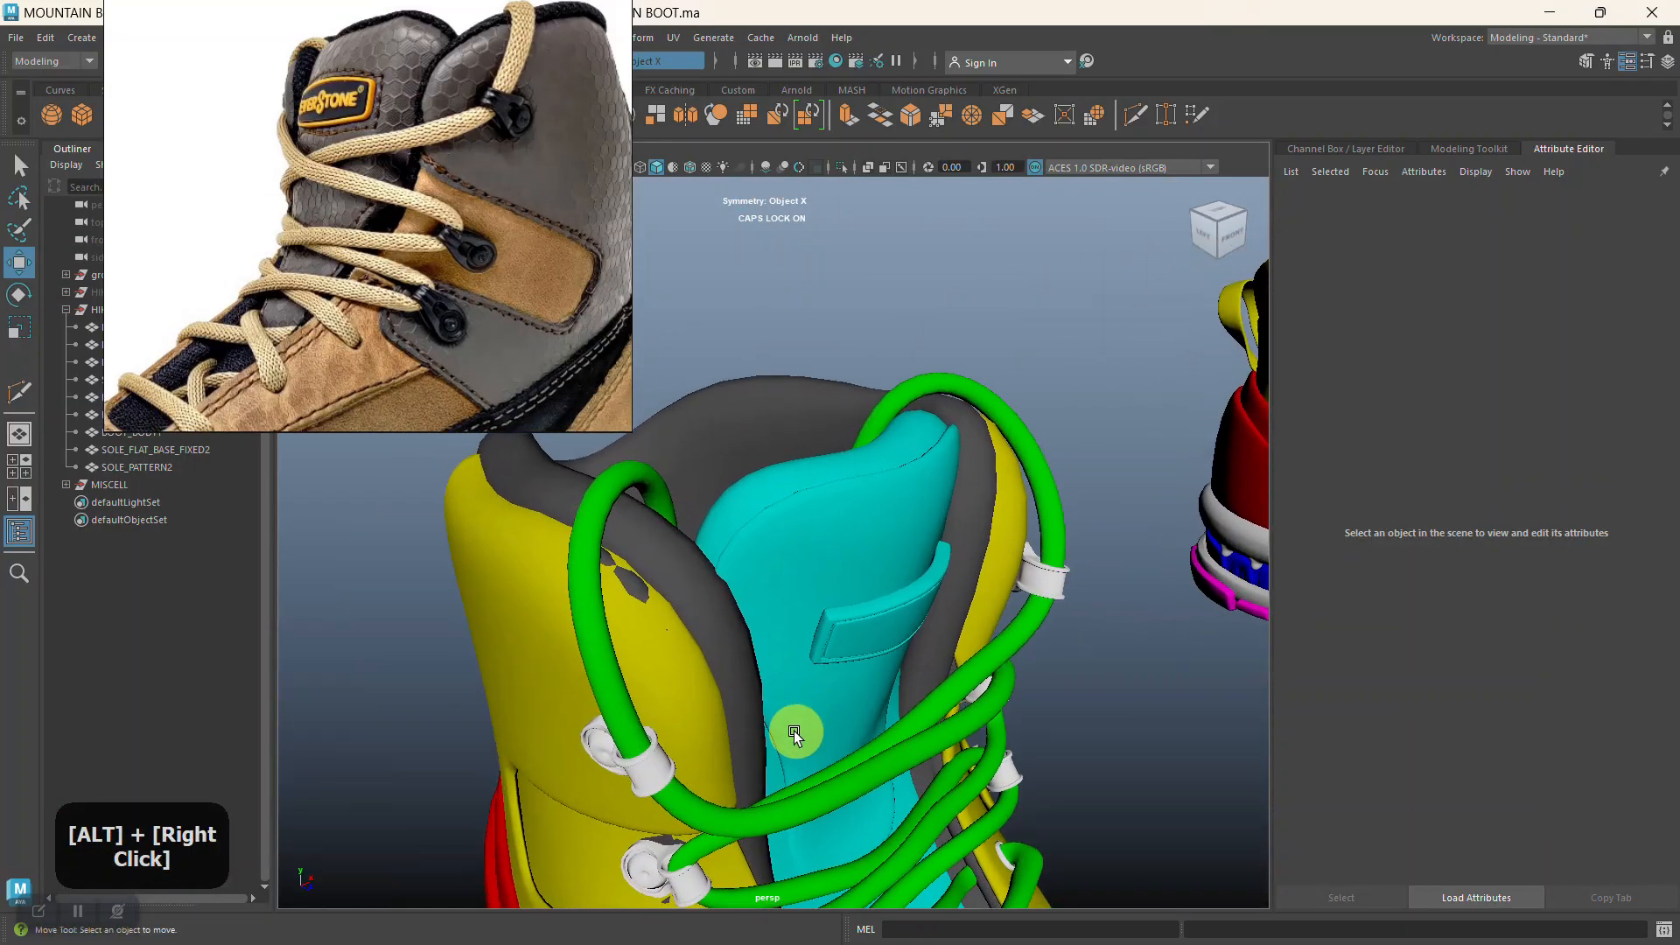
pyautogui.keyDown('alt'); pyautogui.moveTo(795, 731); pyautogui.dragTo(723, 656); pyautogui.keyUp('alt')
pyautogui.click(672, 602)
pyautogui.moveTo(525, 275); pyautogui.dragTo(206, 225, button='right')
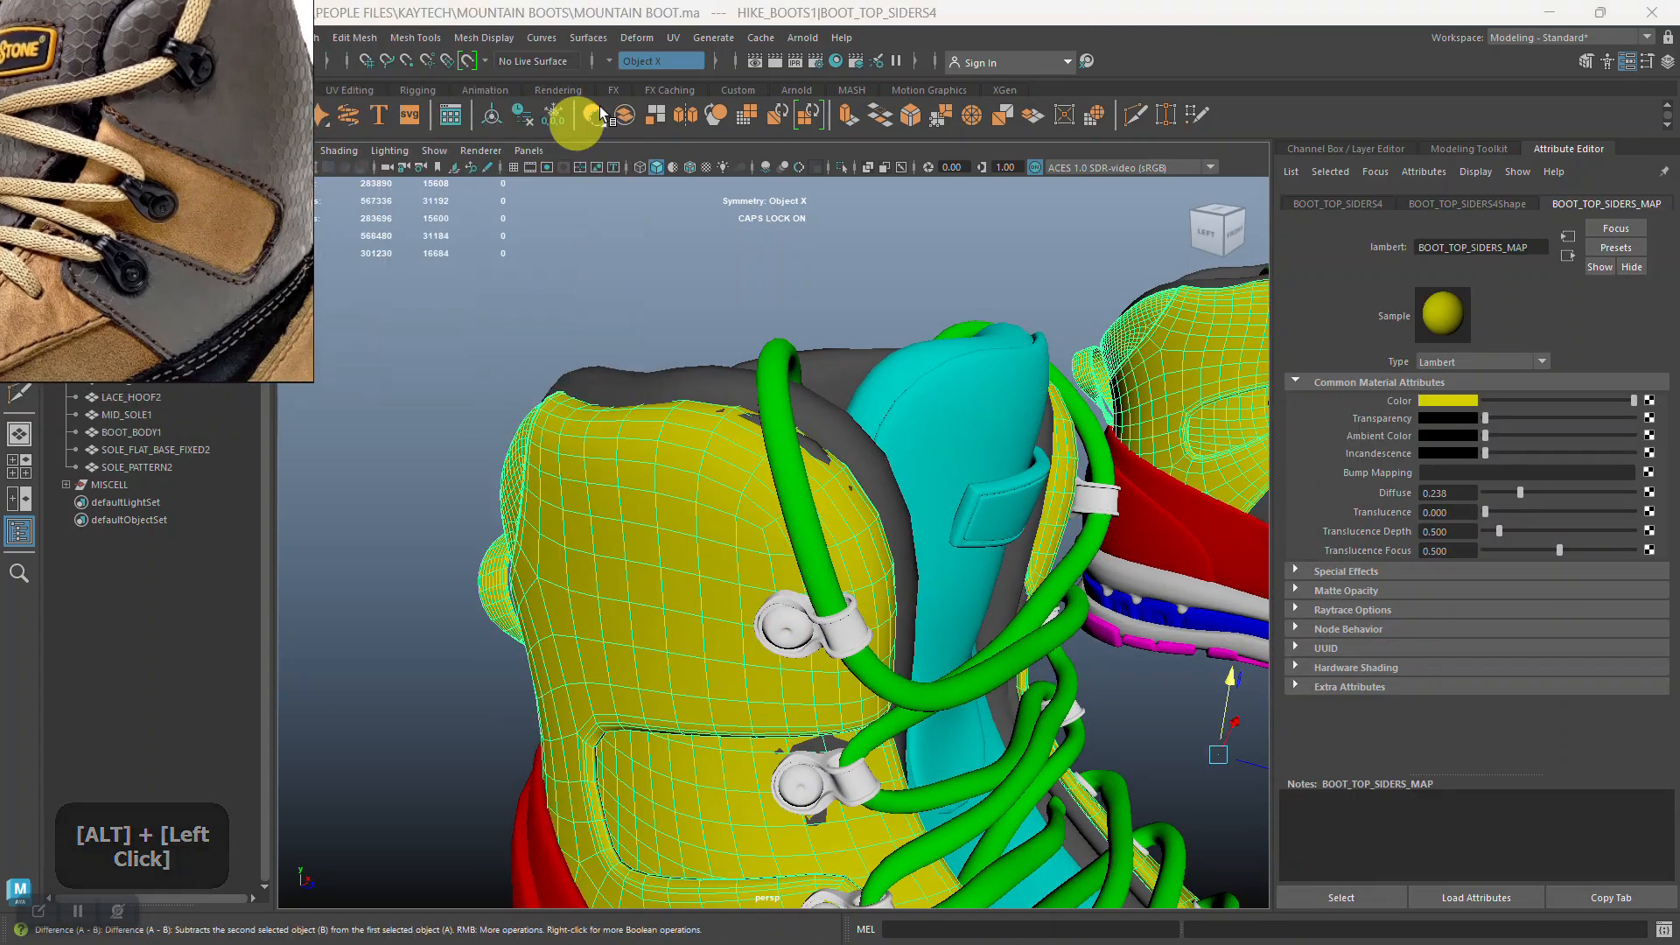
pyautogui.keyDown('alt'); pyautogui.moveTo(873, 455); pyautogui.dragTo(783, 600, button='middle'); pyautogui.keyUp('alt')
pyautogui.keyDown('alt'); pyautogui.moveTo(783, 601); pyautogui.dragTo(809, 595, button='right'); pyautogui.keyUp('alt')
pyautogui.keyDown('alt'); pyautogui.moveTo(808, 595); pyautogui.dragTo(667, 200, button='middle'); pyautogui.keyUp('alt')
pyautogui.keyDown('alt'); pyautogui.moveTo(880, 628); pyautogui.dragTo(844, 630, button='middle'); pyautogui.keyUp('alt')
pyautogui.keyDown('alt'); pyautogui.moveTo(843, 630); pyautogui.dragTo(787, 612, button='right'); pyautogui.keyUp('alt')
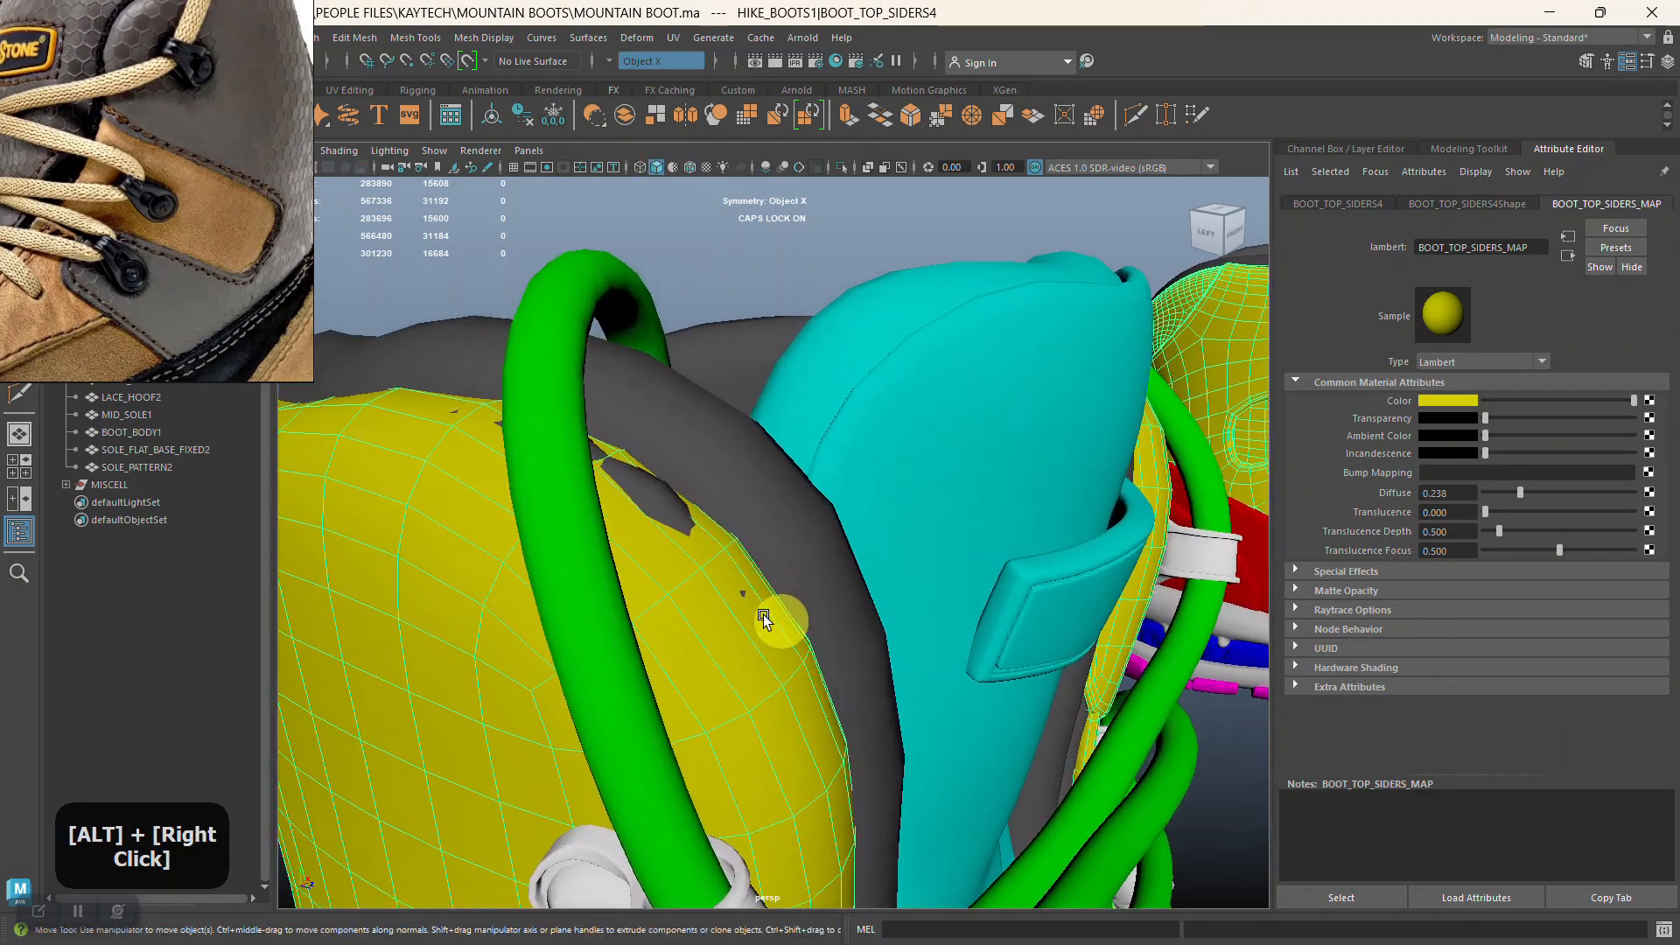
pyautogui.rightClick(657, 532)
pyautogui.click(654, 493)
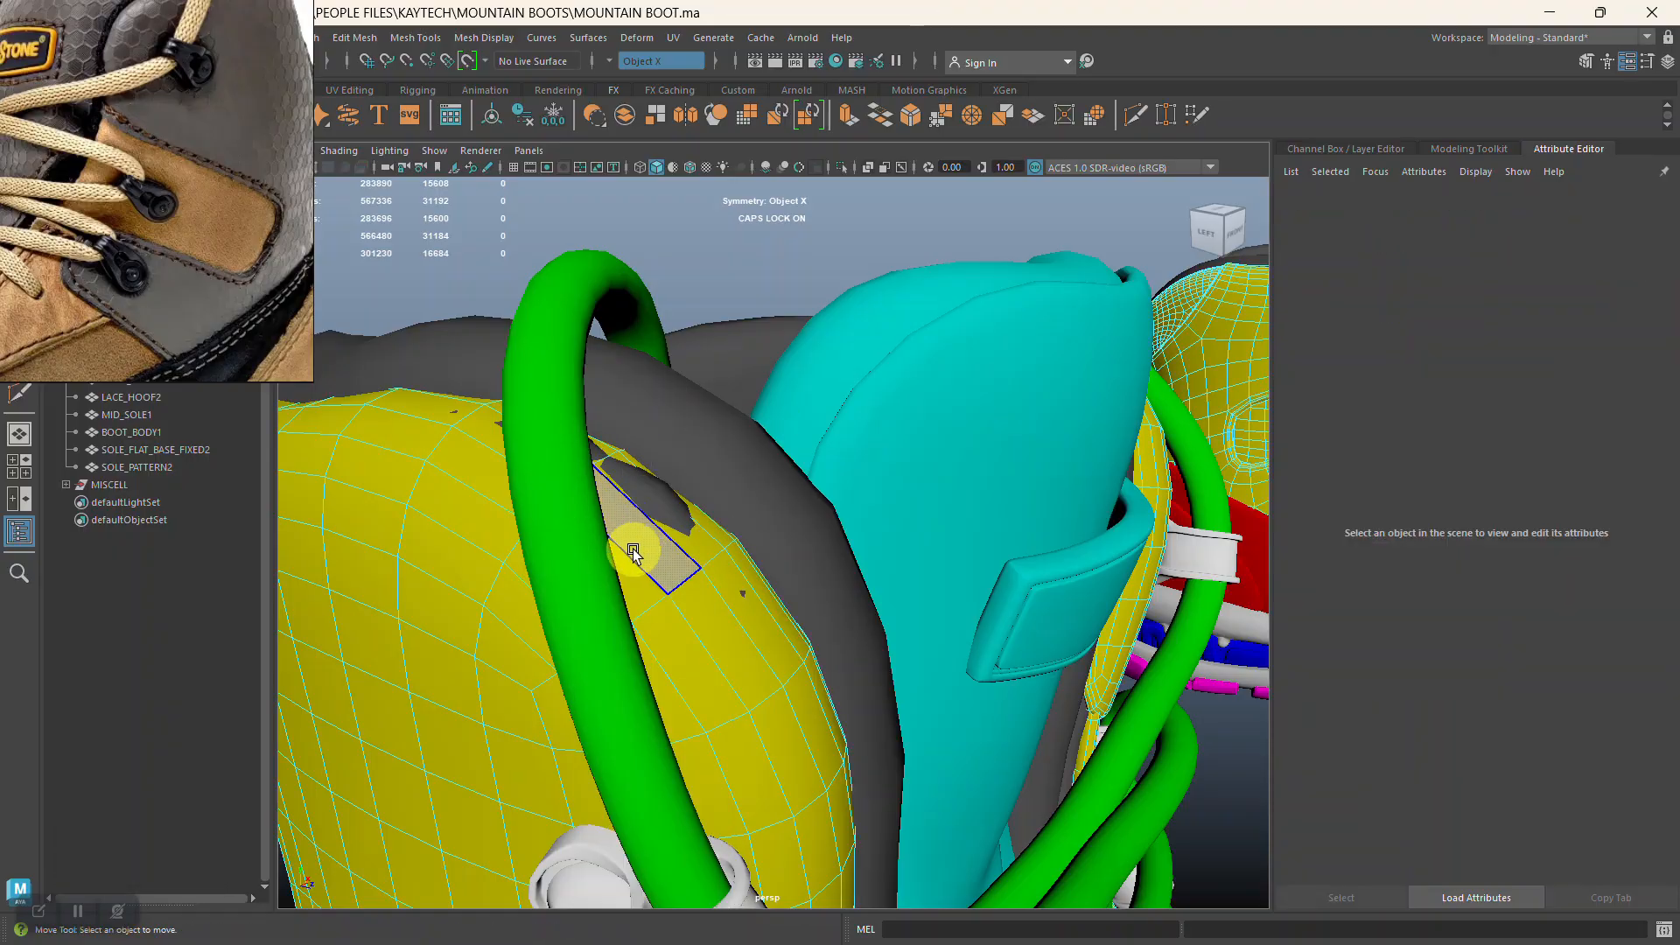
# Select the upper's faces around the spots where the grey collar pokes through, and move them up to cover it
pyautogui.click(672, 541)
pyautogui.keyDown('alt'); pyautogui.moveTo(668, 550); pyautogui.dragTo(574, 562); pyautogui.keyUp('alt')
pyautogui.keyDown('alt'); pyautogui.moveTo(575, 562); pyautogui.dragTo(795, 612, button='middle'); pyautogui.keyUp('alt')
pyautogui.keyDown('shift'); pyautogui.click(808, 593); pyautogui.keyUp('shift')
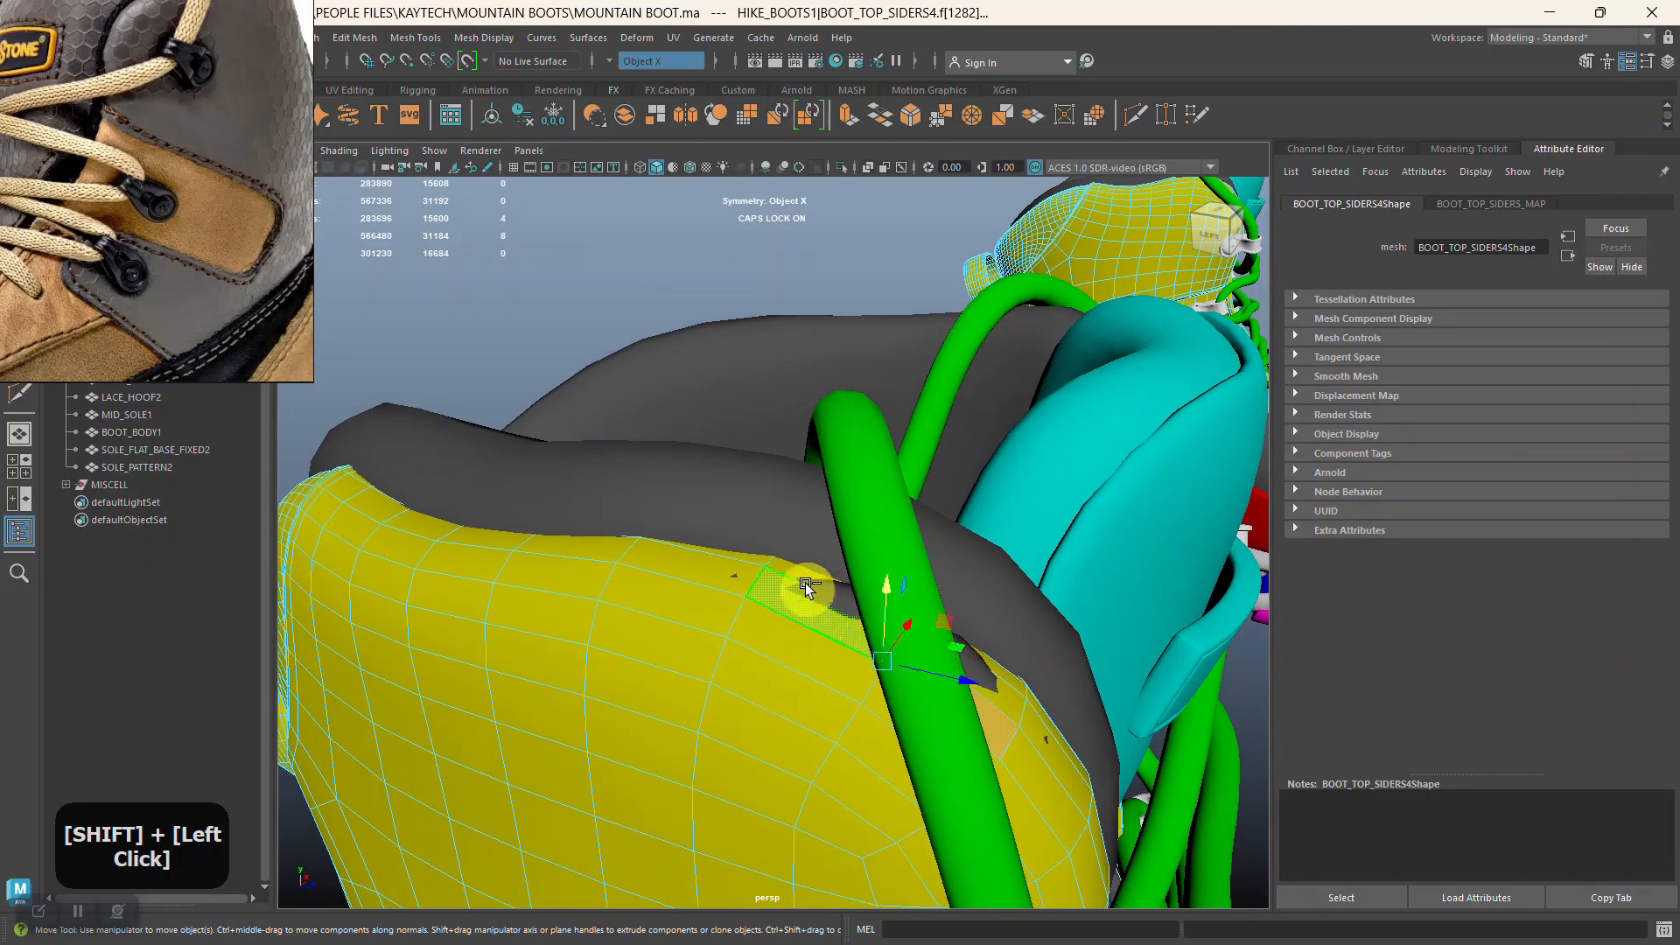
pyautogui.keyDown('alt'); pyautogui.moveTo(930, 665); pyautogui.dragTo(880, 681); pyautogui.keyUp('alt')
pyautogui.keyDown('alt'); pyautogui.moveTo(879, 681); pyautogui.dragTo(776, 643, button='middle'); pyautogui.keyUp('alt')
pyautogui.keyDown('alt'); pyautogui.moveTo(776, 643); pyautogui.dragTo(630, 675, button='right'); pyautogui.keyUp('alt')
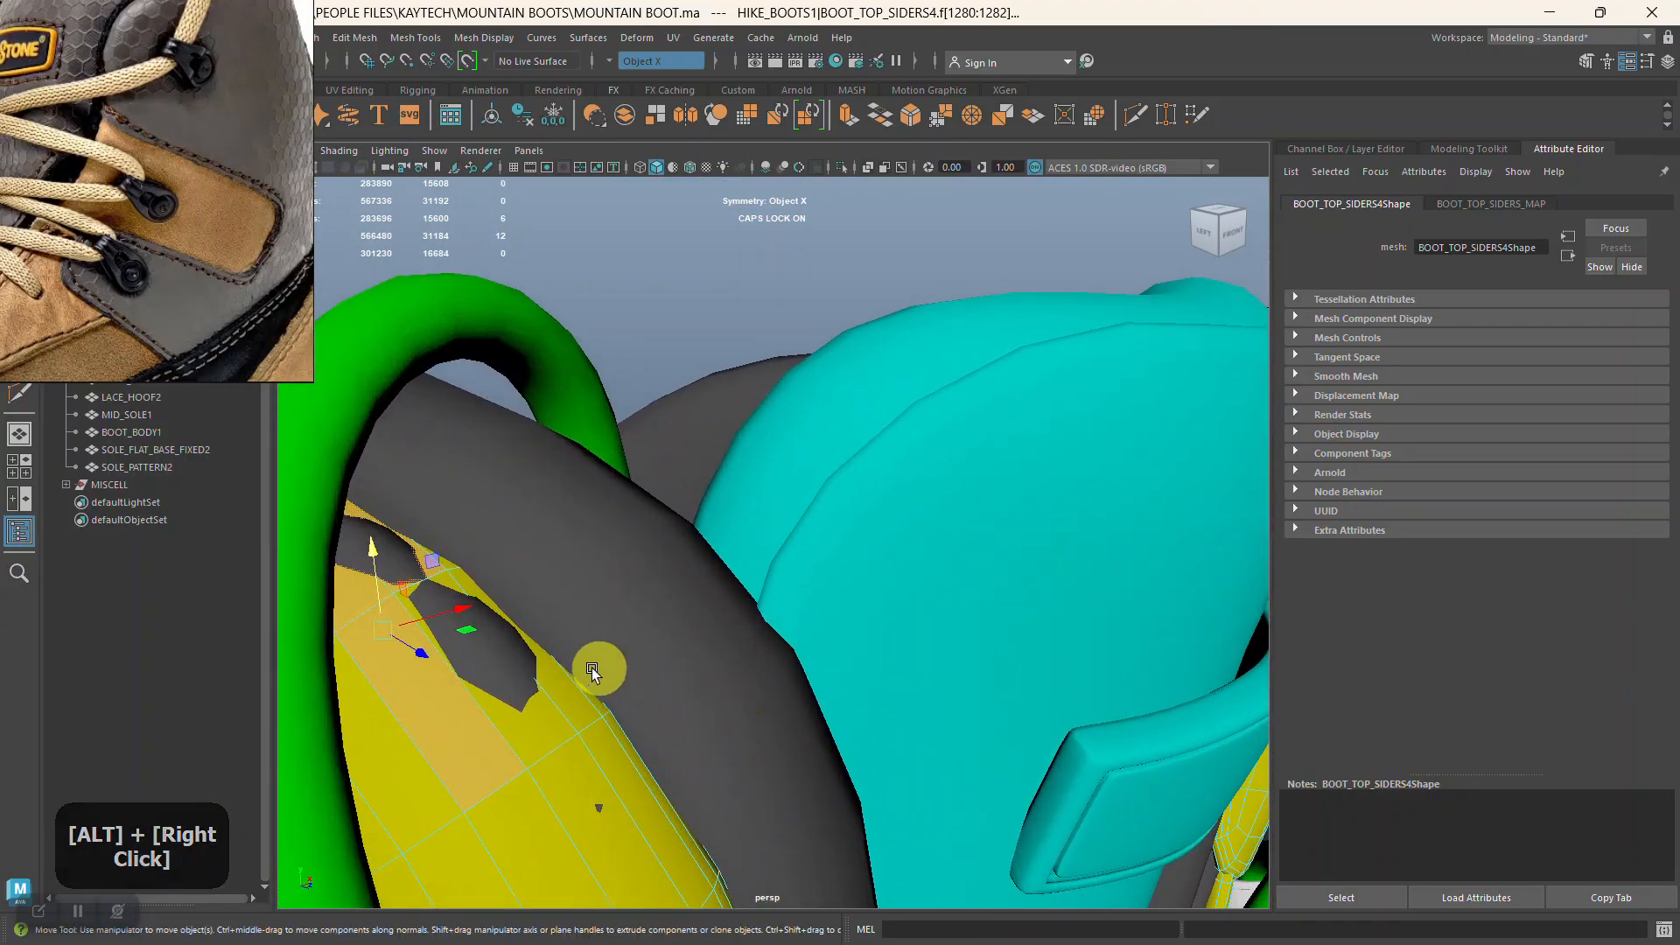
pyautogui.keyDown('shift'); pyautogui.click(531, 714); pyautogui.keyUp('shift')
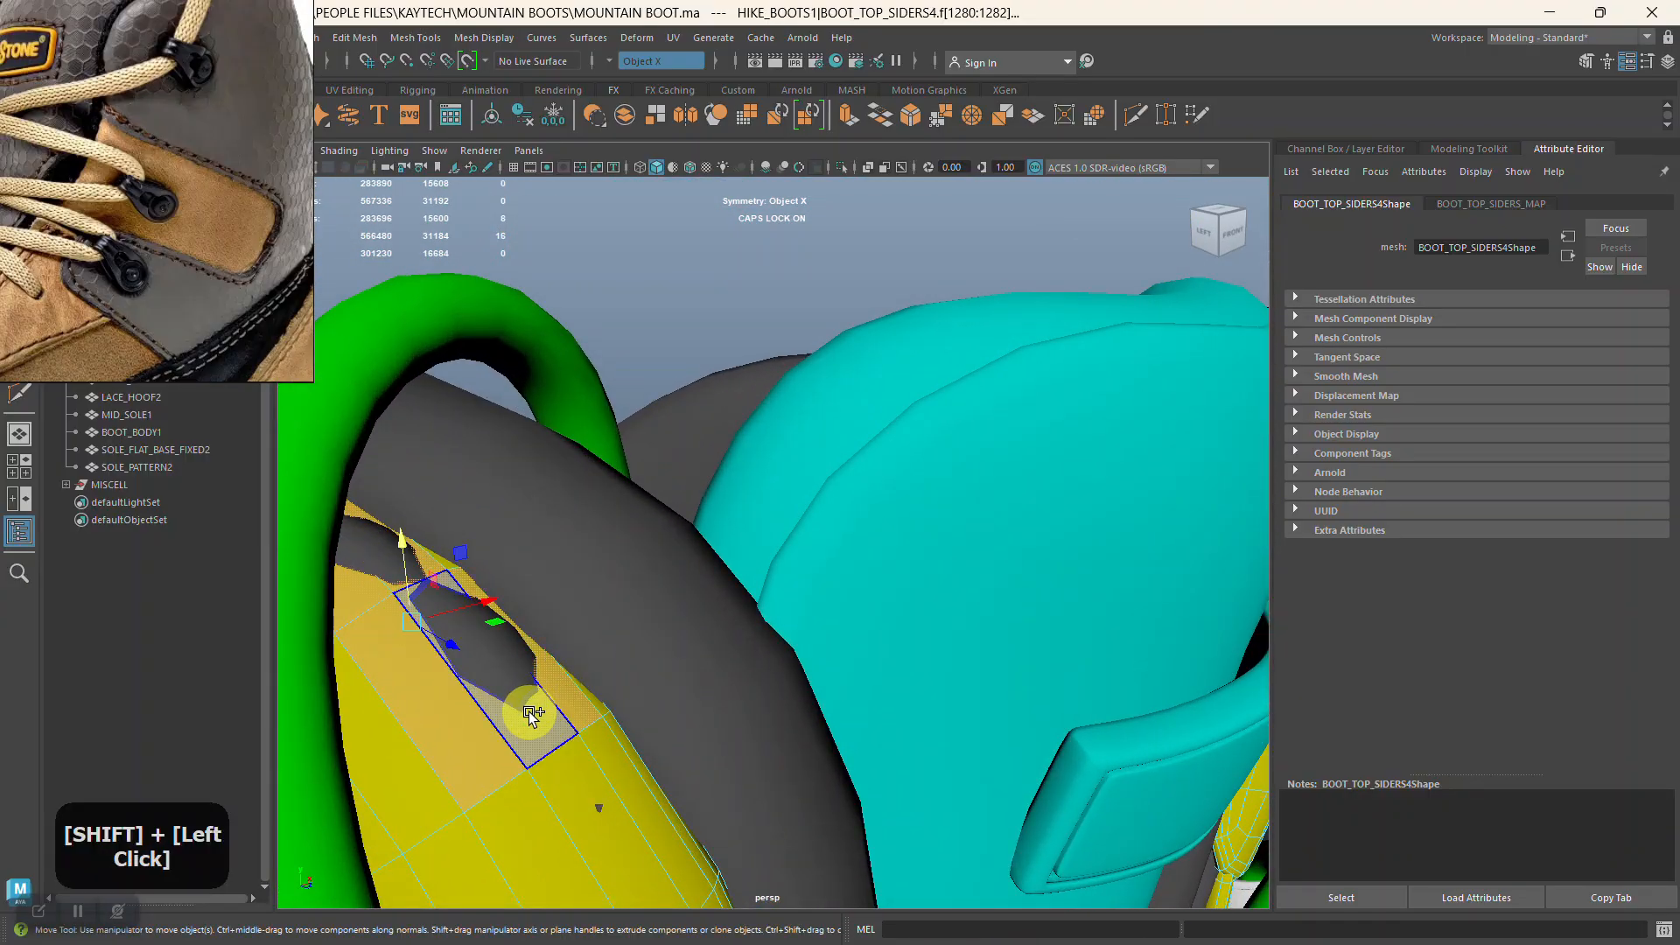
pyautogui.keyDown('shift'); pyautogui.click(423, 557); pyautogui.keyUp('shift')
pyautogui.moveTo(414, 542); pyautogui.dragTo(413, 515)
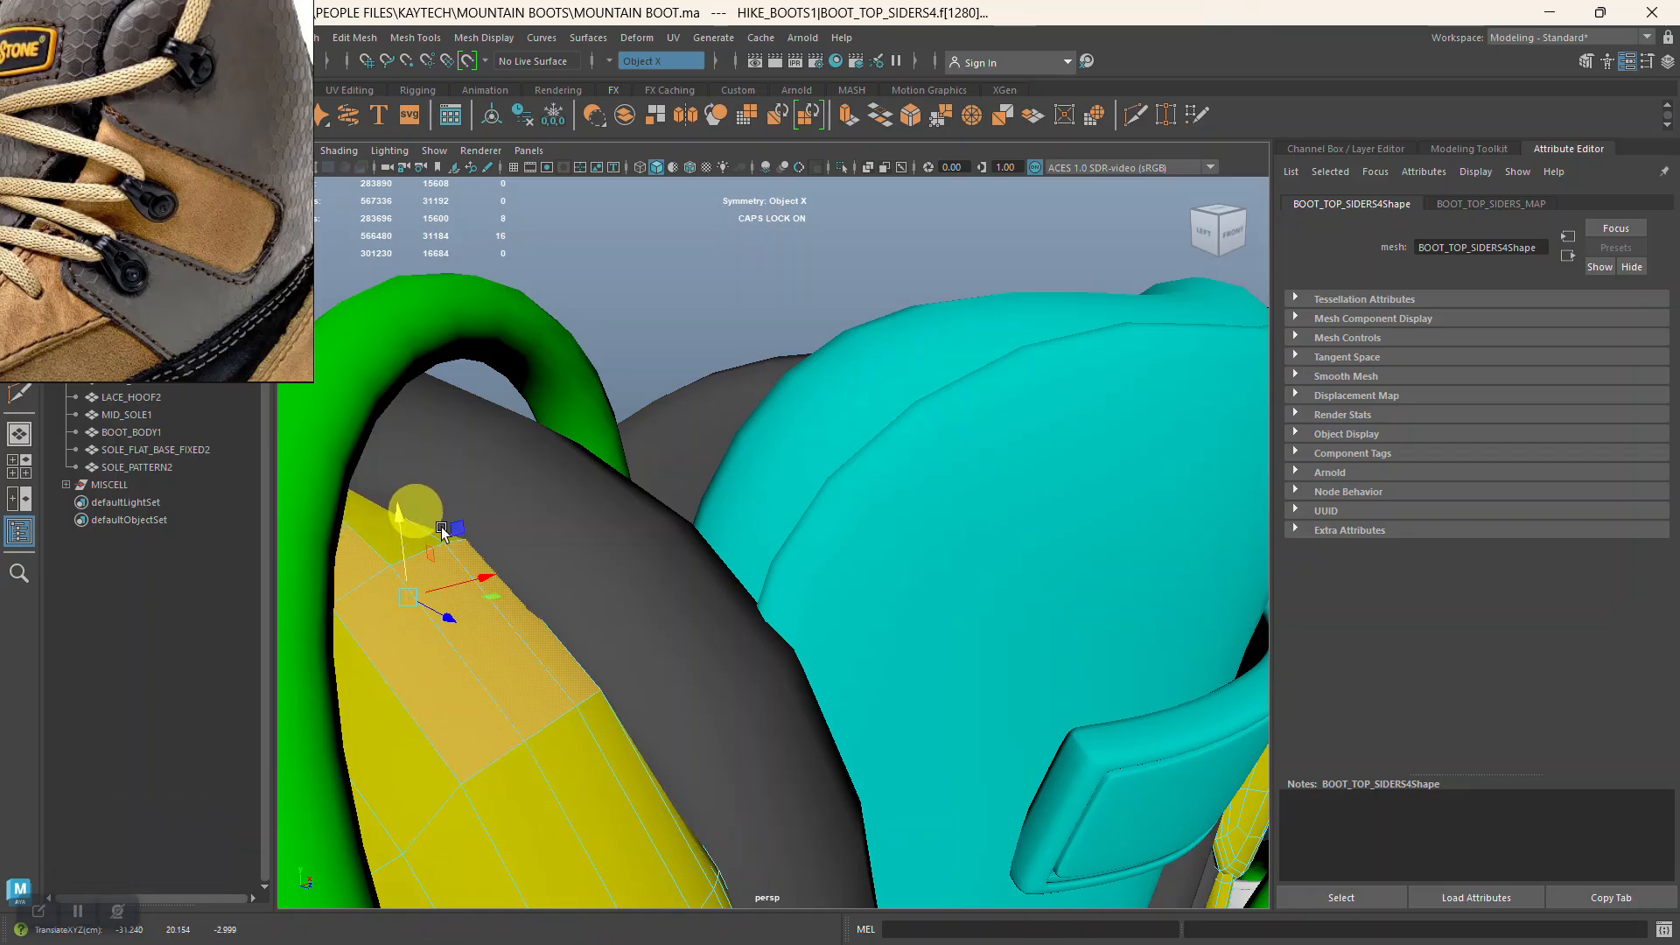
# Examine the corrected collar edge of the ankle upper and the rest of the boot from several sides
pyautogui.keyDown('alt'); pyautogui.moveTo(413, 516); pyautogui.dragTo(626, 562, button='right'); pyautogui.keyUp('alt')
pyautogui.keyDown('alt'); pyautogui.moveTo(627, 563); pyautogui.dragTo(750, 574); pyautogui.keyUp('alt')
pyautogui.keyDown('alt'); pyautogui.moveTo(750, 574); pyautogui.dragTo(762, 595, button='middle'); pyautogui.keyUp('alt')
pyautogui.keyDown('alt'); pyautogui.moveTo(762, 595); pyautogui.dragTo(818, 569); pyautogui.keyUp('alt')
pyautogui.keyDown('alt'); pyautogui.moveTo(817, 569); pyautogui.dragTo(600, 615, button='middle'); pyautogui.keyUp('alt')
pyautogui.keyDown('alt'); pyautogui.moveTo(600, 615); pyautogui.dragTo(818, 462); pyautogui.keyUp('alt')
pyautogui.keyDown('alt'); pyautogui.moveTo(817, 461); pyautogui.dragTo(607, 575, button='middle'); pyautogui.keyUp('alt')
pyautogui.keyDown('alt'); pyautogui.moveTo(607, 574); pyautogui.dragTo(927, 735, button='right'); pyautogui.keyUp('alt')
pyautogui.keyDown('alt'); pyautogui.moveTo(927, 735); pyautogui.dragTo(536, 723, button='middle'); pyautogui.keyUp('alt')
pyautogui.keyDown('alt'); pyautogui.moveTo(536, 723); pyautogui.dragTo(645, 476, button='right'); pyautogui.keyUp('alt')
# Deselect the upper's faces, return the mesh to object mode and save the mountain boot scene
pyautogui.click(610, 420)
pyautogui.moveTo(645, 476)
pyautogui.keyDown('alt'); pyautogui.mouseDown()
pyautogui.moveTo(694, 484)
pyautogui.moveTo(641, 476)
pyautogui.mouseUp(); pyautogui.keyUp('alt')
pyautogui.keyDown('alt'); pyautogui.moveTo(642, 476); pyautogui.dragTo(630, 438, button='right'); pyautogui.keyUp('alt')
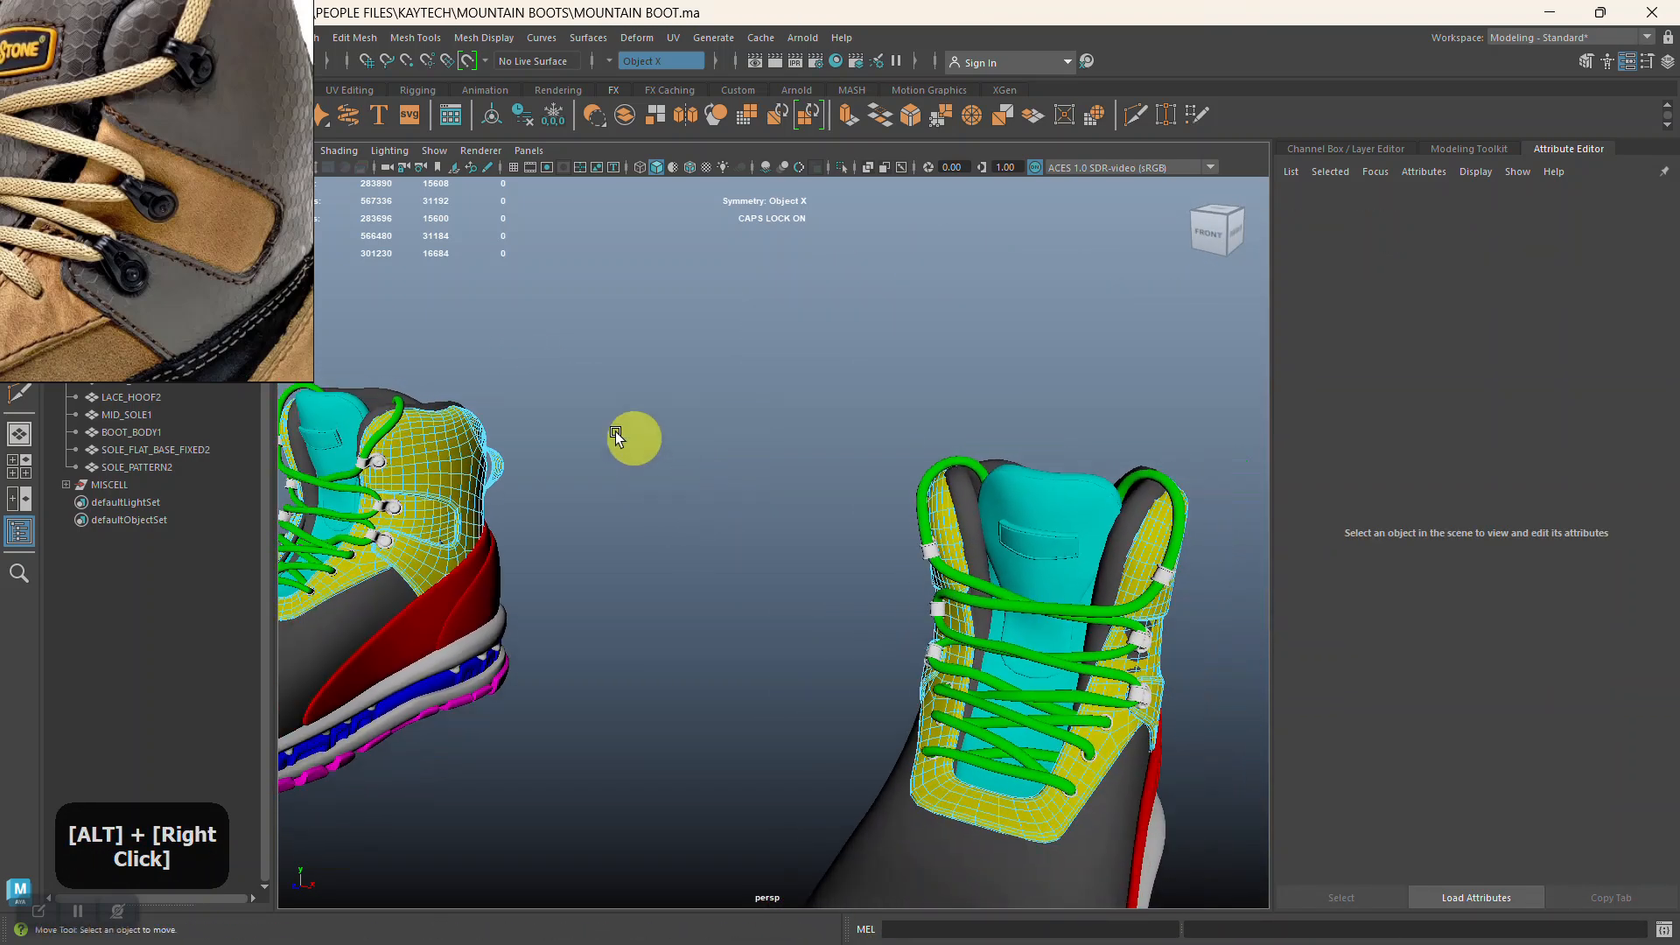
pyautogui.keyDown('alt'); pyautogui.moveTo(630, 439); pyautogui.dragTo(847, 376, button='middle'); pyautogui.keyUp('alt')
pyautogui.moveTo(847, 377); pyautogui.dragTo(641, 386, button='right')
pyautogui.click(875, 369)
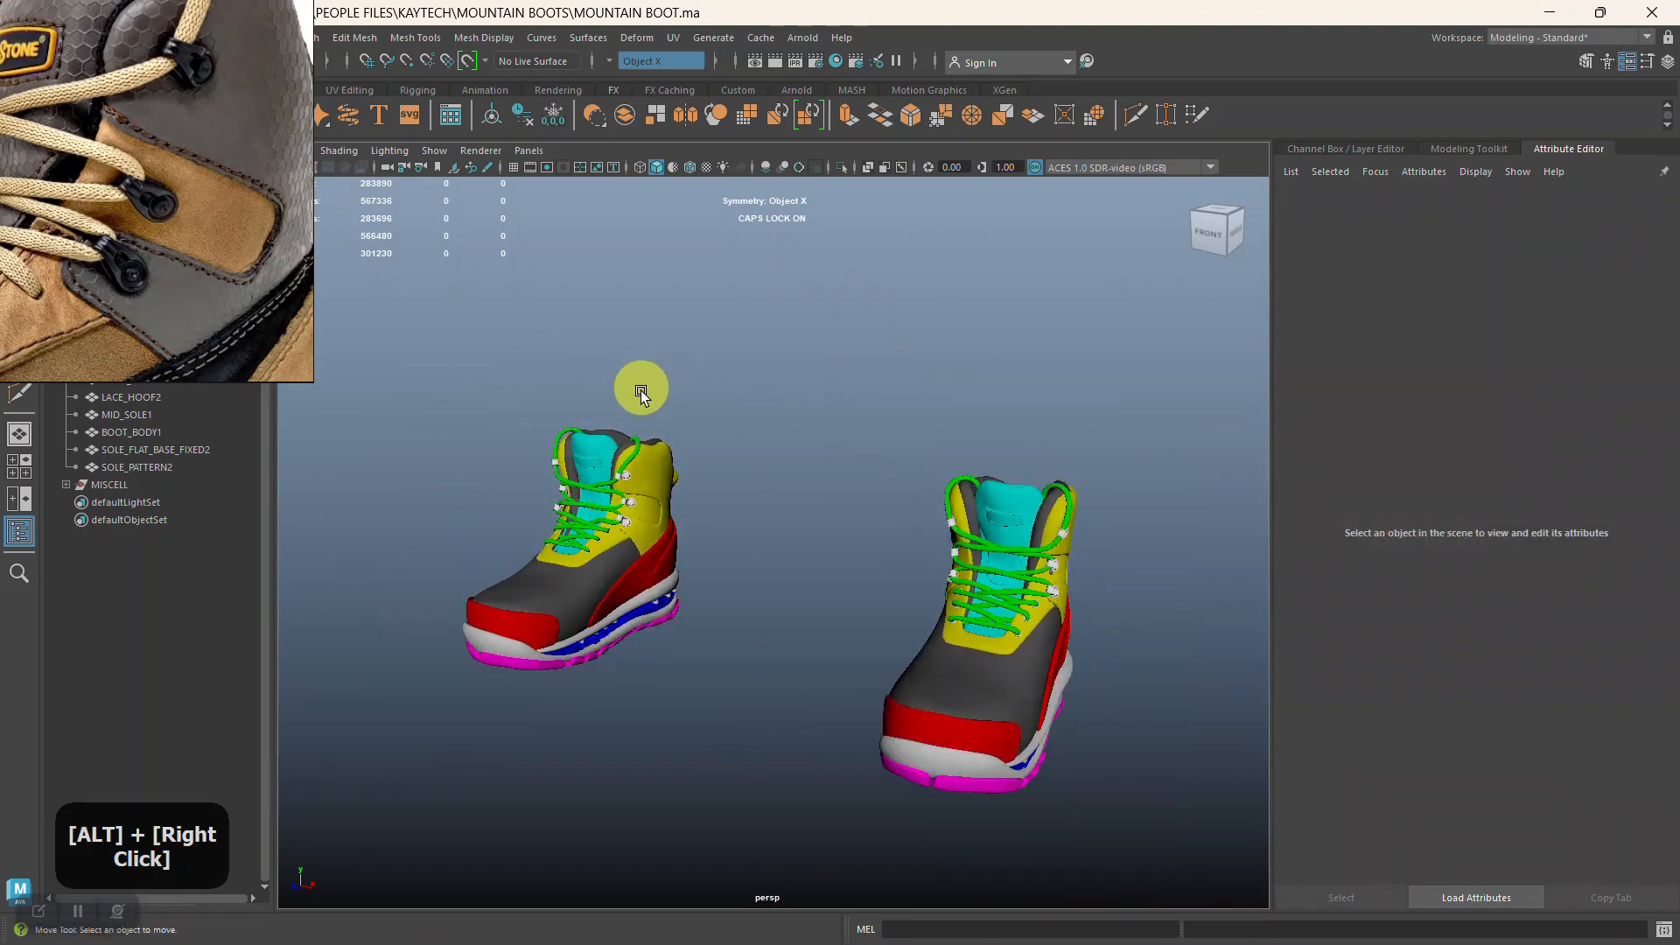
pyautogui.keyDown('alt'); pyautogui.moveTo(642, 385); pyautogui.dragTo(791, 438); pyautogui.keyUp('alt')
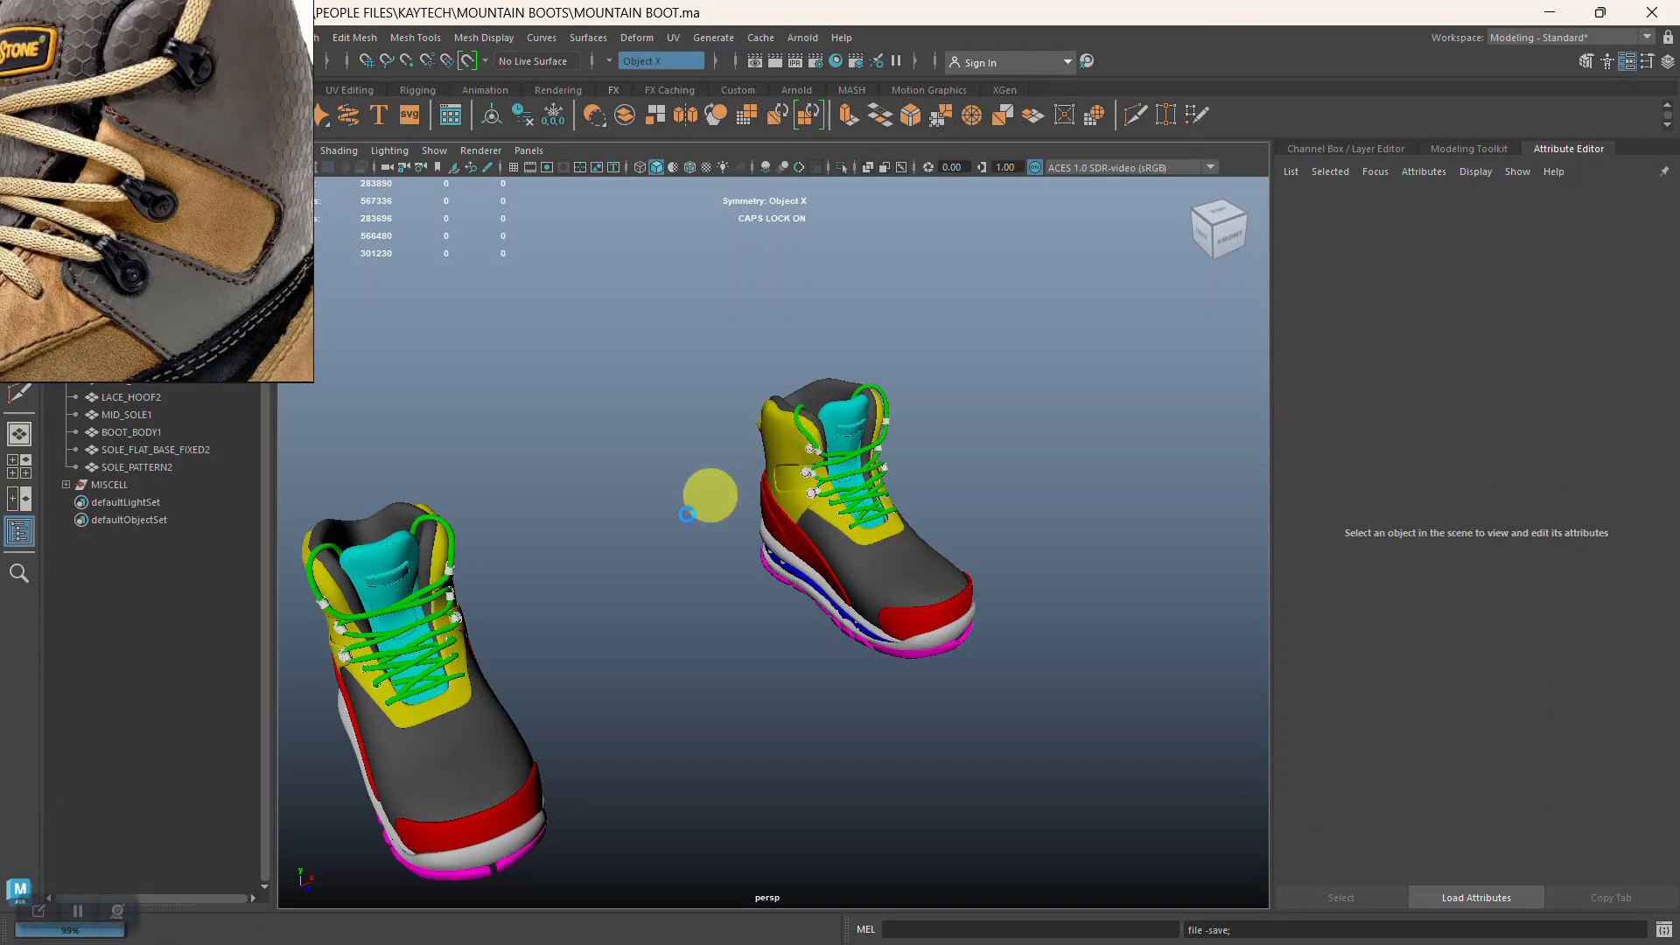
pyautogui.keyDown('alt'); pyautogui.moveTo(668, 660); pyautogui.dragTo(847, 589, button='middle'); pyautogui.keyUp('alt')
pyautogui.keyDown('alt'); pyautogui.moveTo(847, 589); pyautogui.dragTo(756, 509); pyautogui.keyUp('alt')
pyautogui.keyDown('alt'); pyautogui.moveTo(756, 509); pyautogui.dragTo(670, 501, button='right'); pyautogui.keyUp('alt')
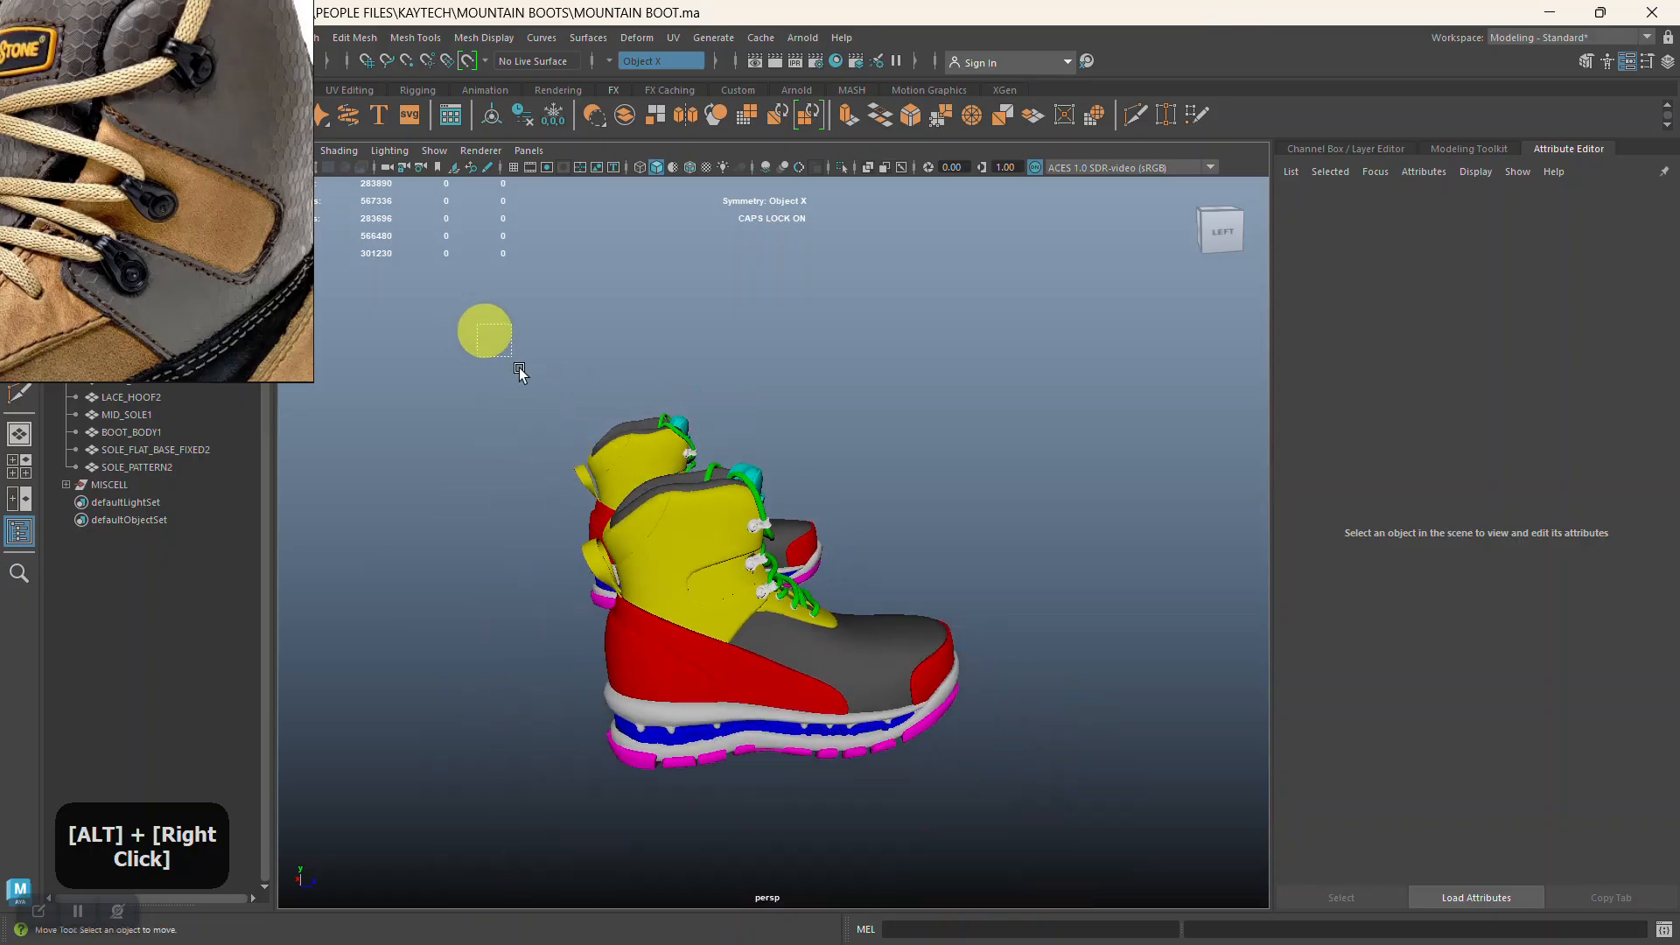
# Select all parts of both boots and export the selection as 2 HIKE BOOT.fbx in the MOUNTAIN BOOTS folder
pyautogui.moveTo(519, 374); pyautogui.dragTo(1114, 871)
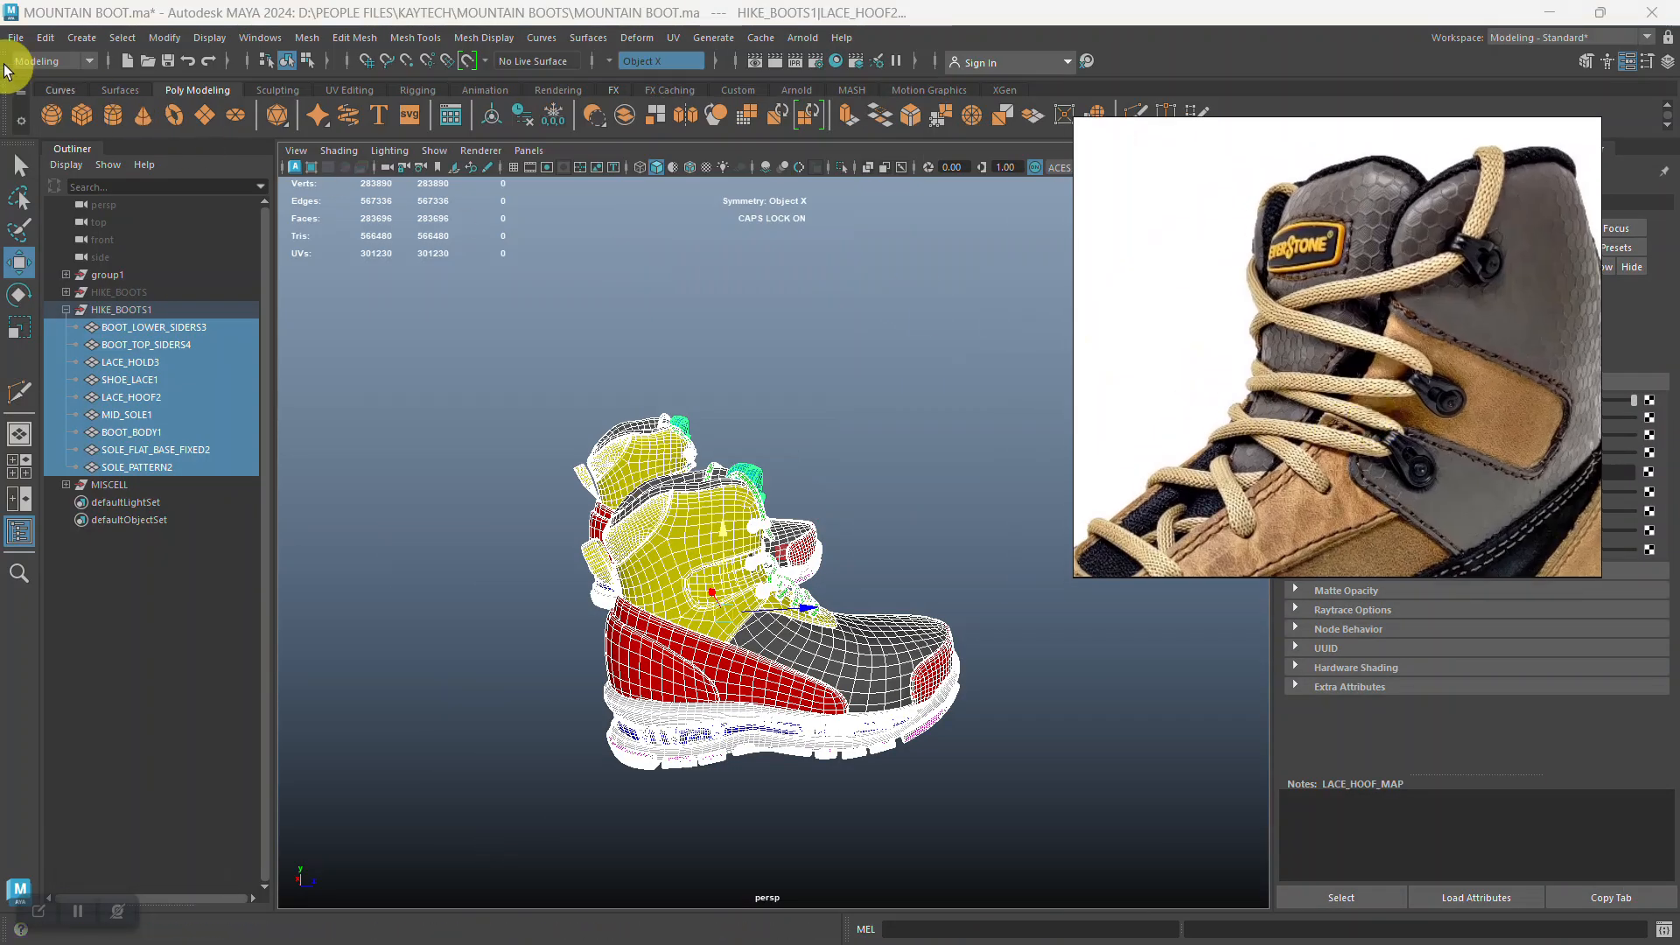
pyautogui.click(14, 37)
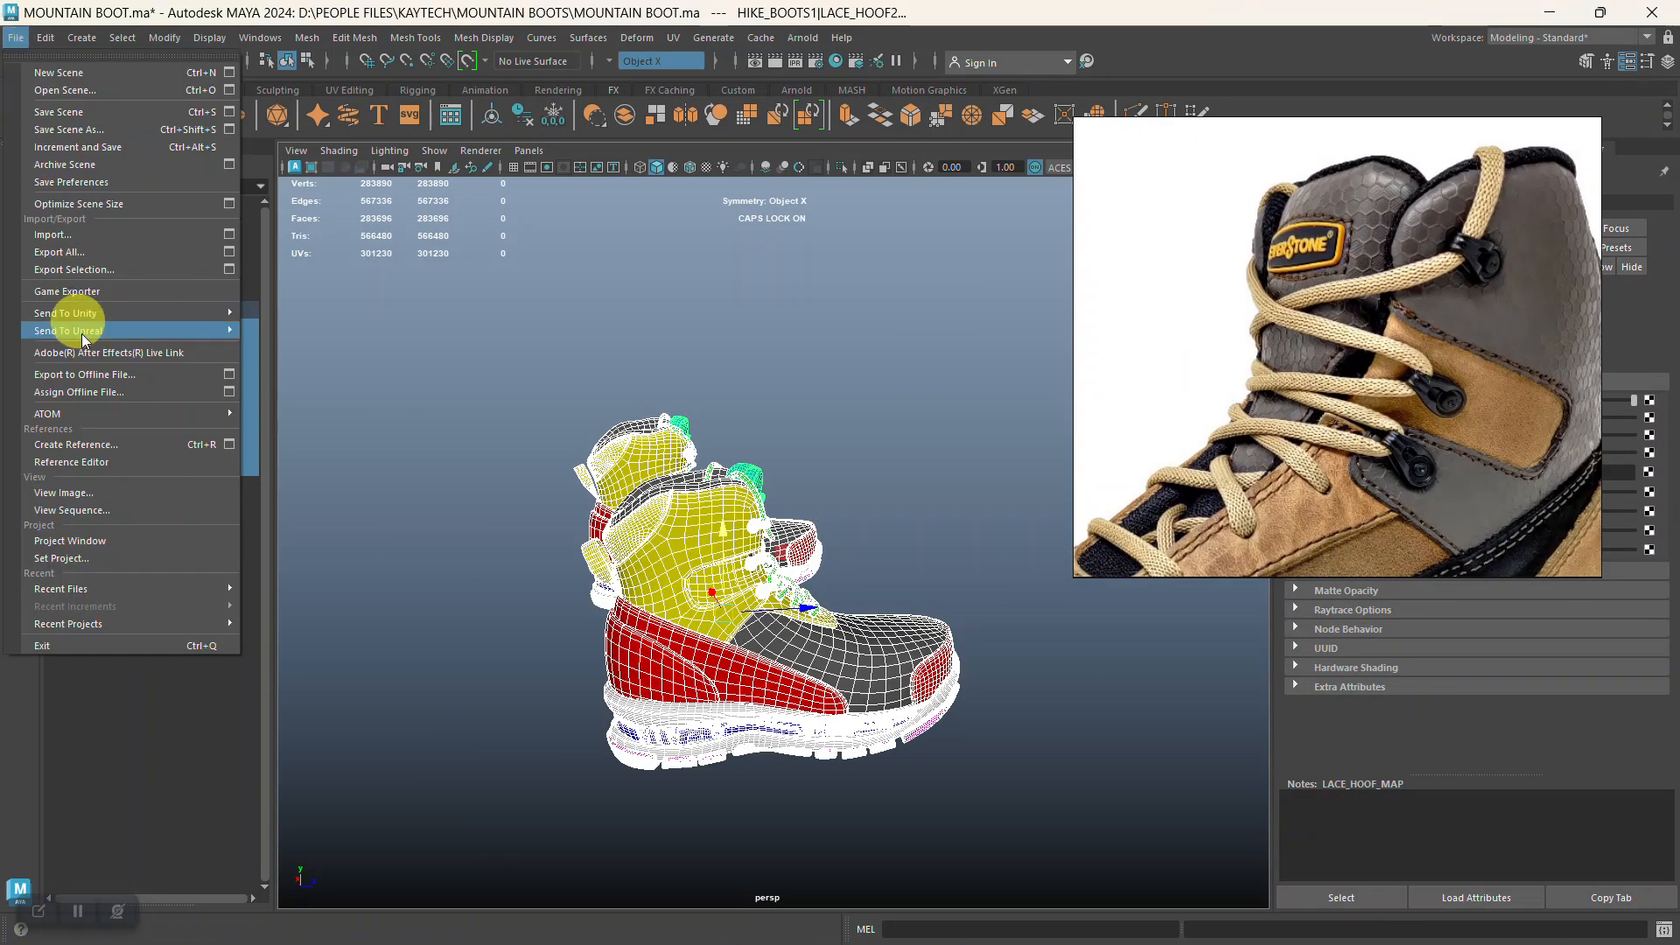
pyautogui.click(103, 266)
pyautogui.click(635, 455)
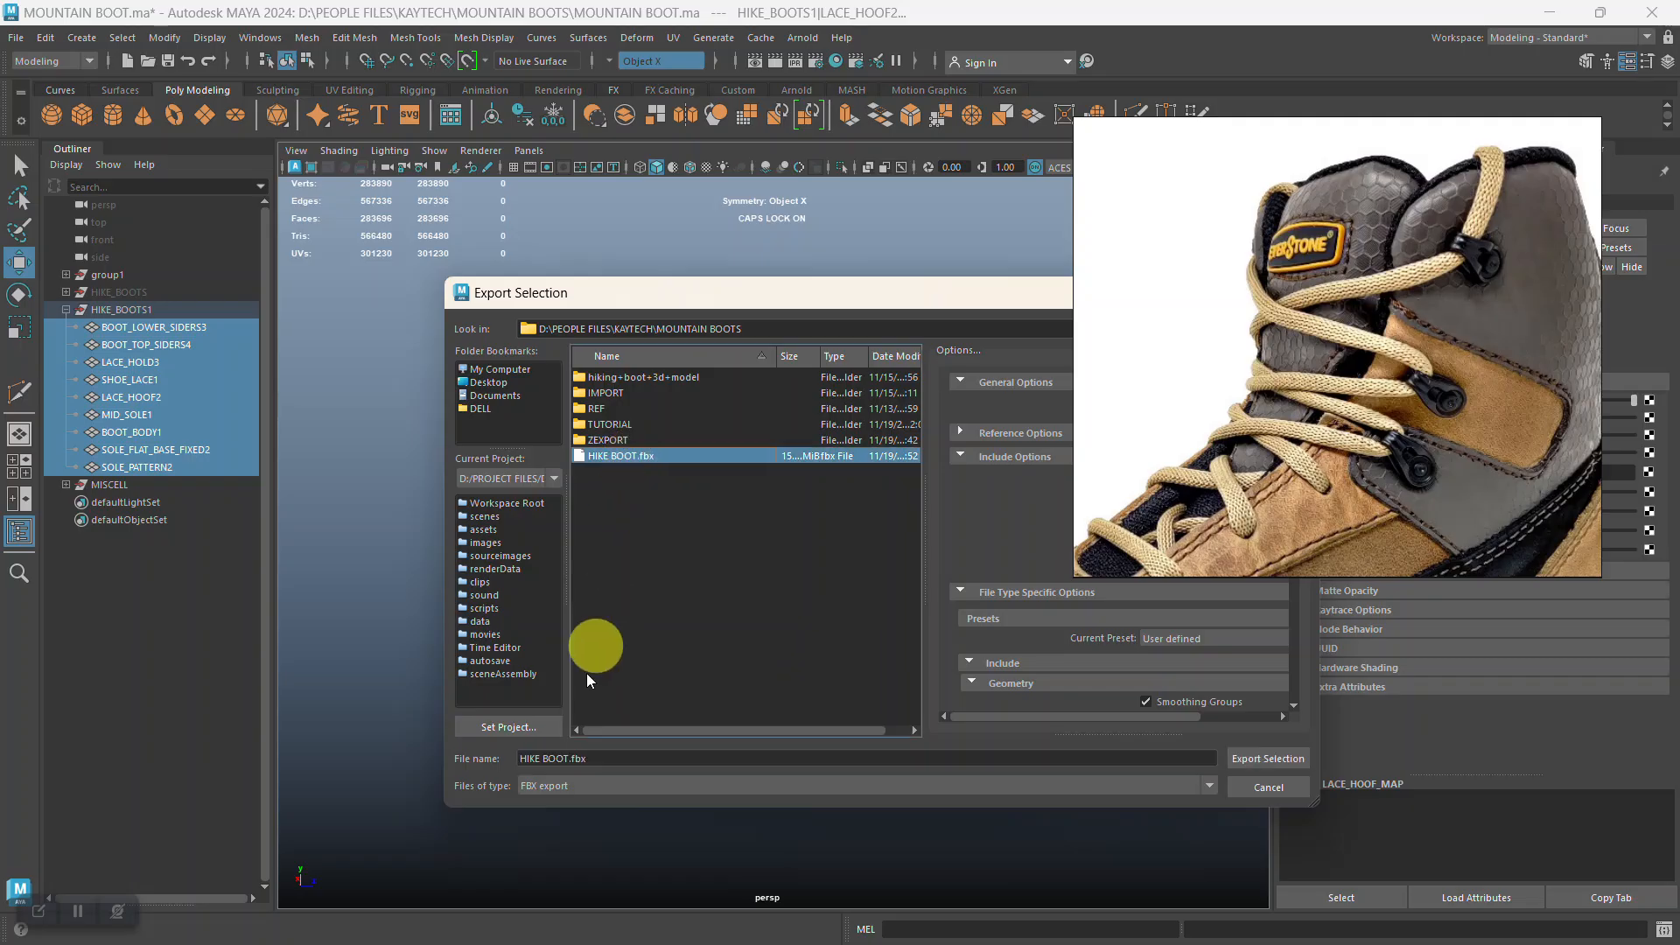
pyautogui.click(523, 759)
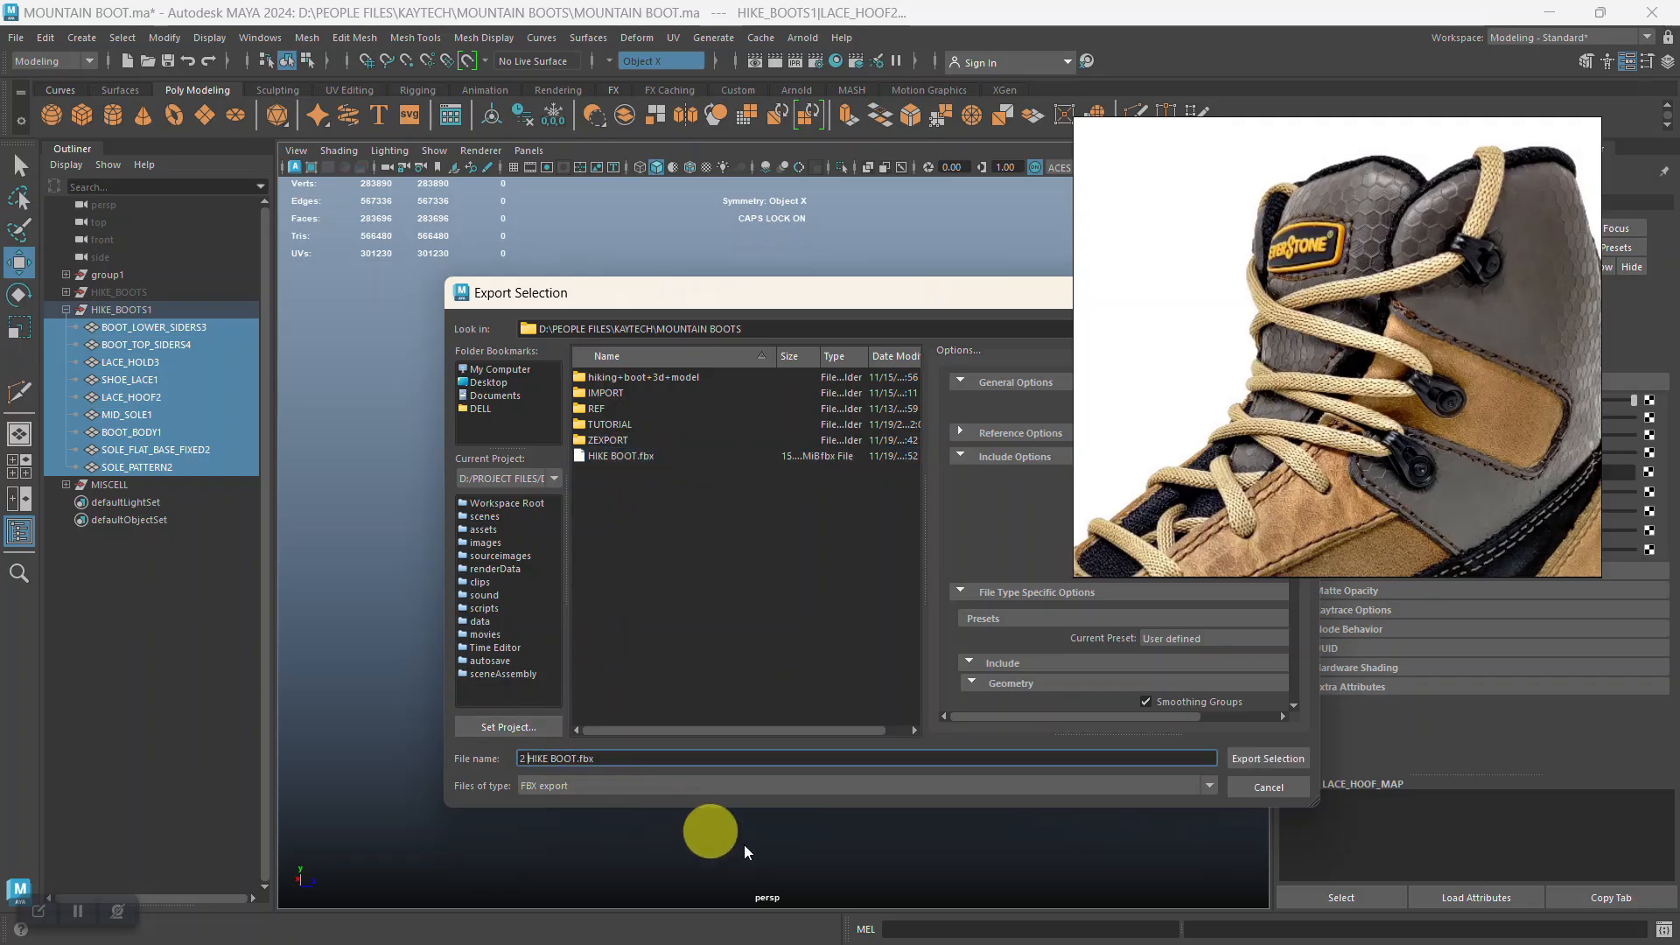
pyautogui.click(1260, 758)
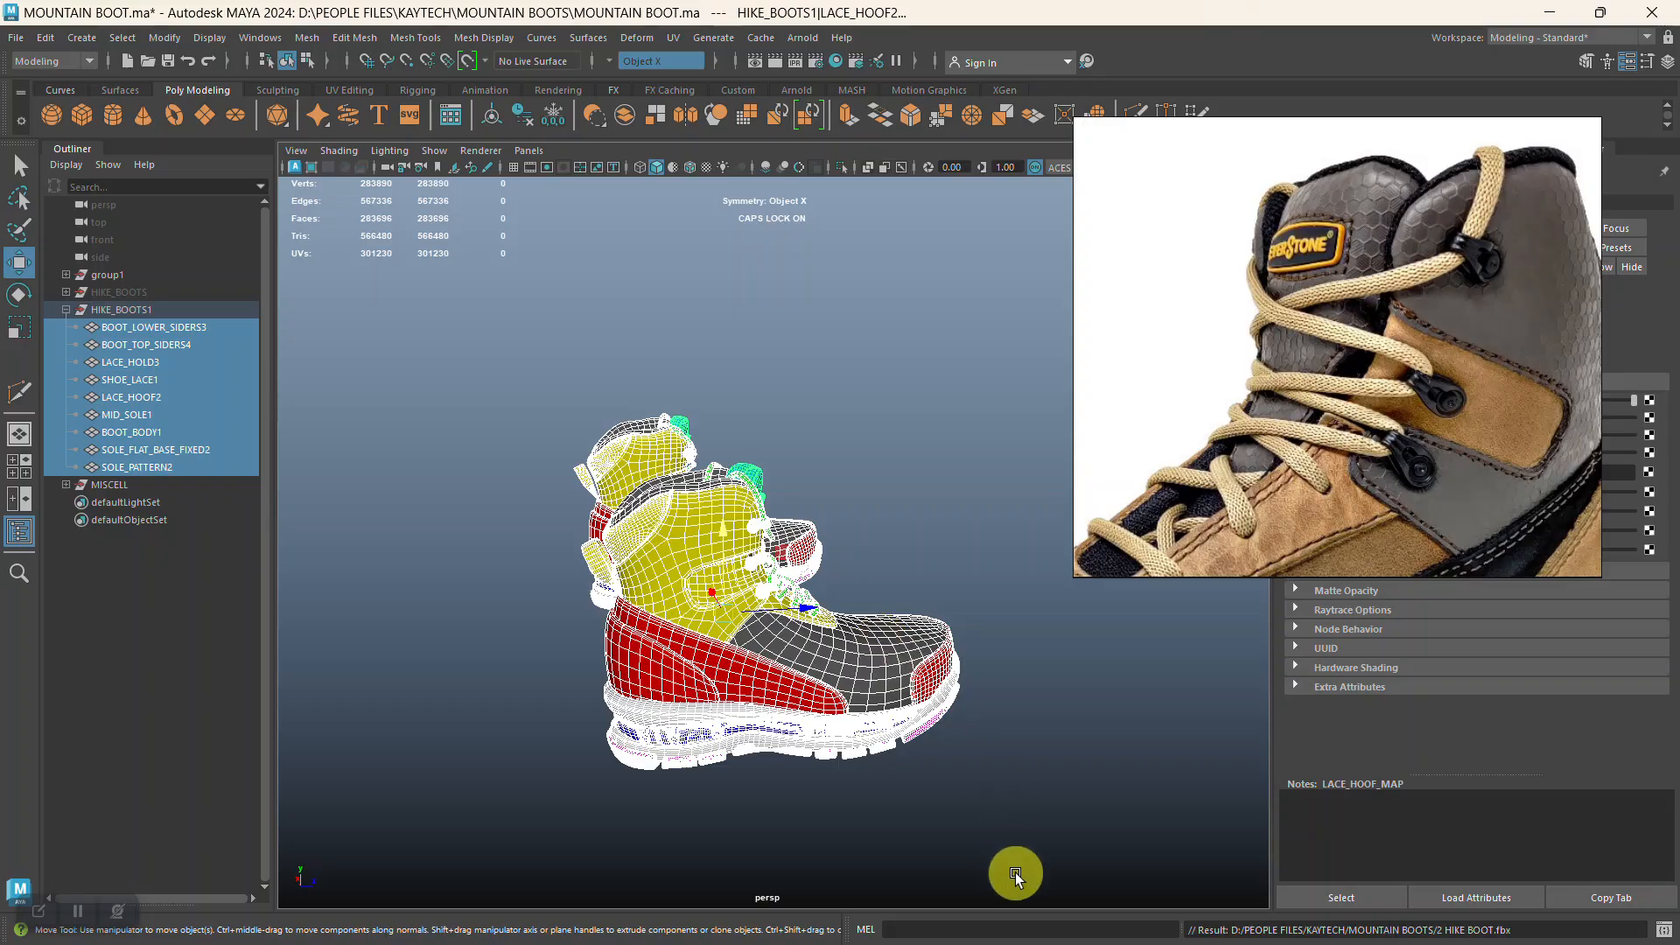
# Switch to Substance 3D Painter and replace the project's mesh with 2 HIKE BOOT.fbx from the MOUNTAIN BOOTS folder
pyautogui.hotkey('alt', 'Tab')
pyautogui.hotkey('alt', 'Tab')
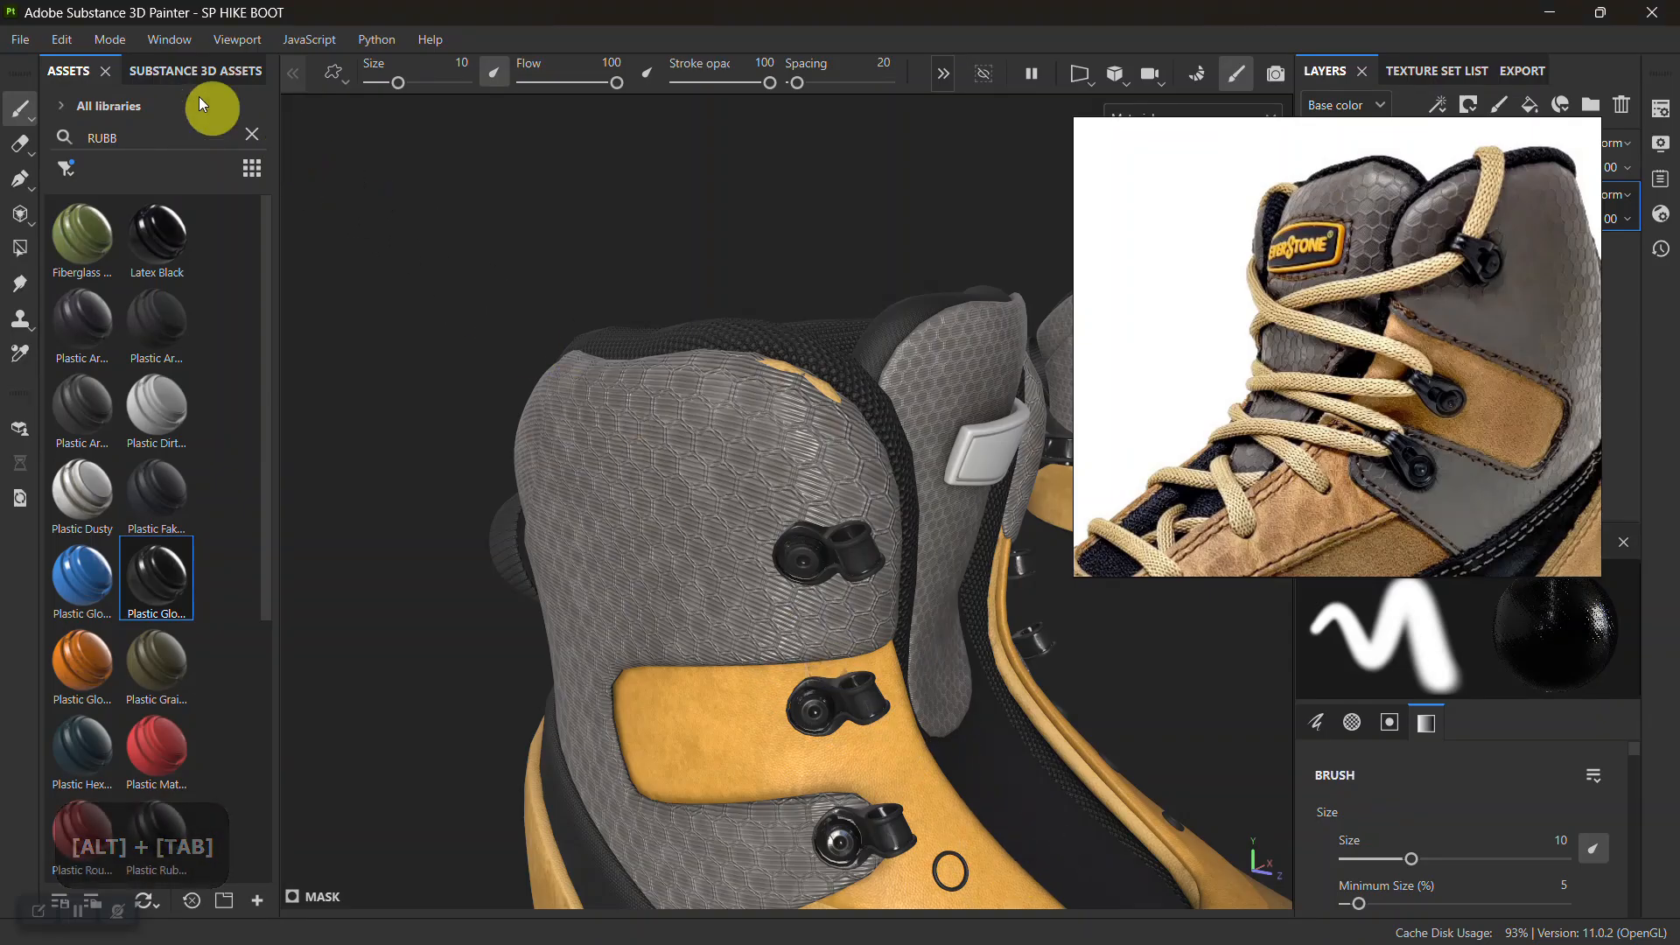
pyautogui.click(116, 39)
pyautogui.moveTo(65, 40)
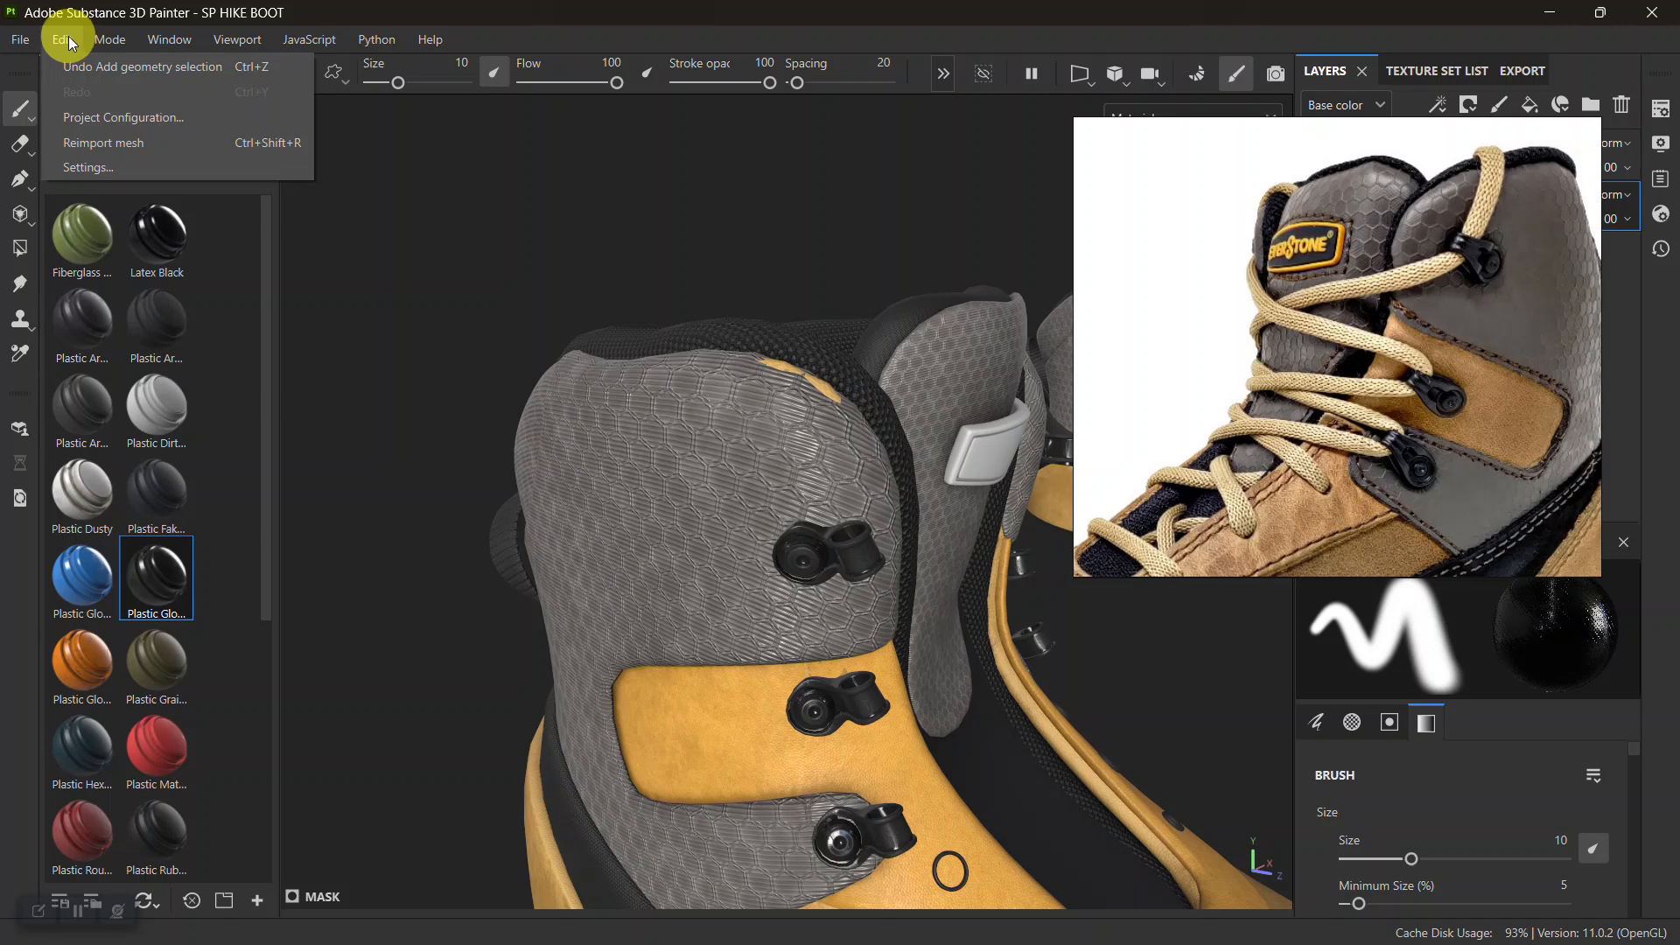
pyautogui.click(96, 118)
pyautogui.click(1002, 292)
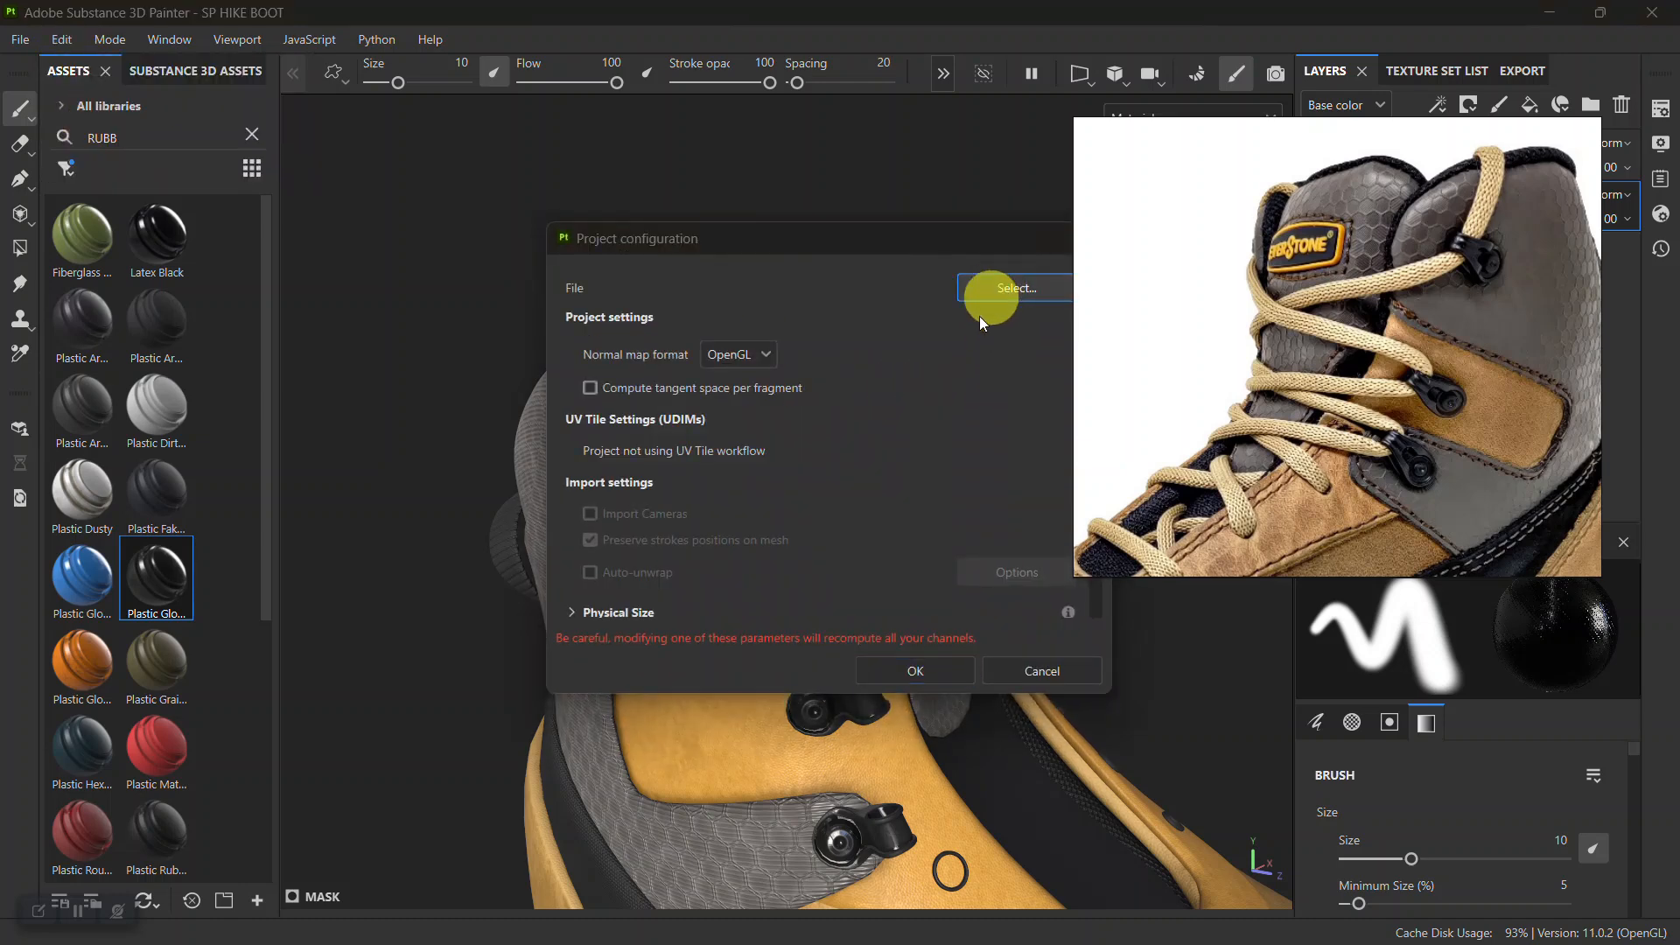
pyautogui.moveTo(1230, 495); pyautogui.dragTo(453, 178)
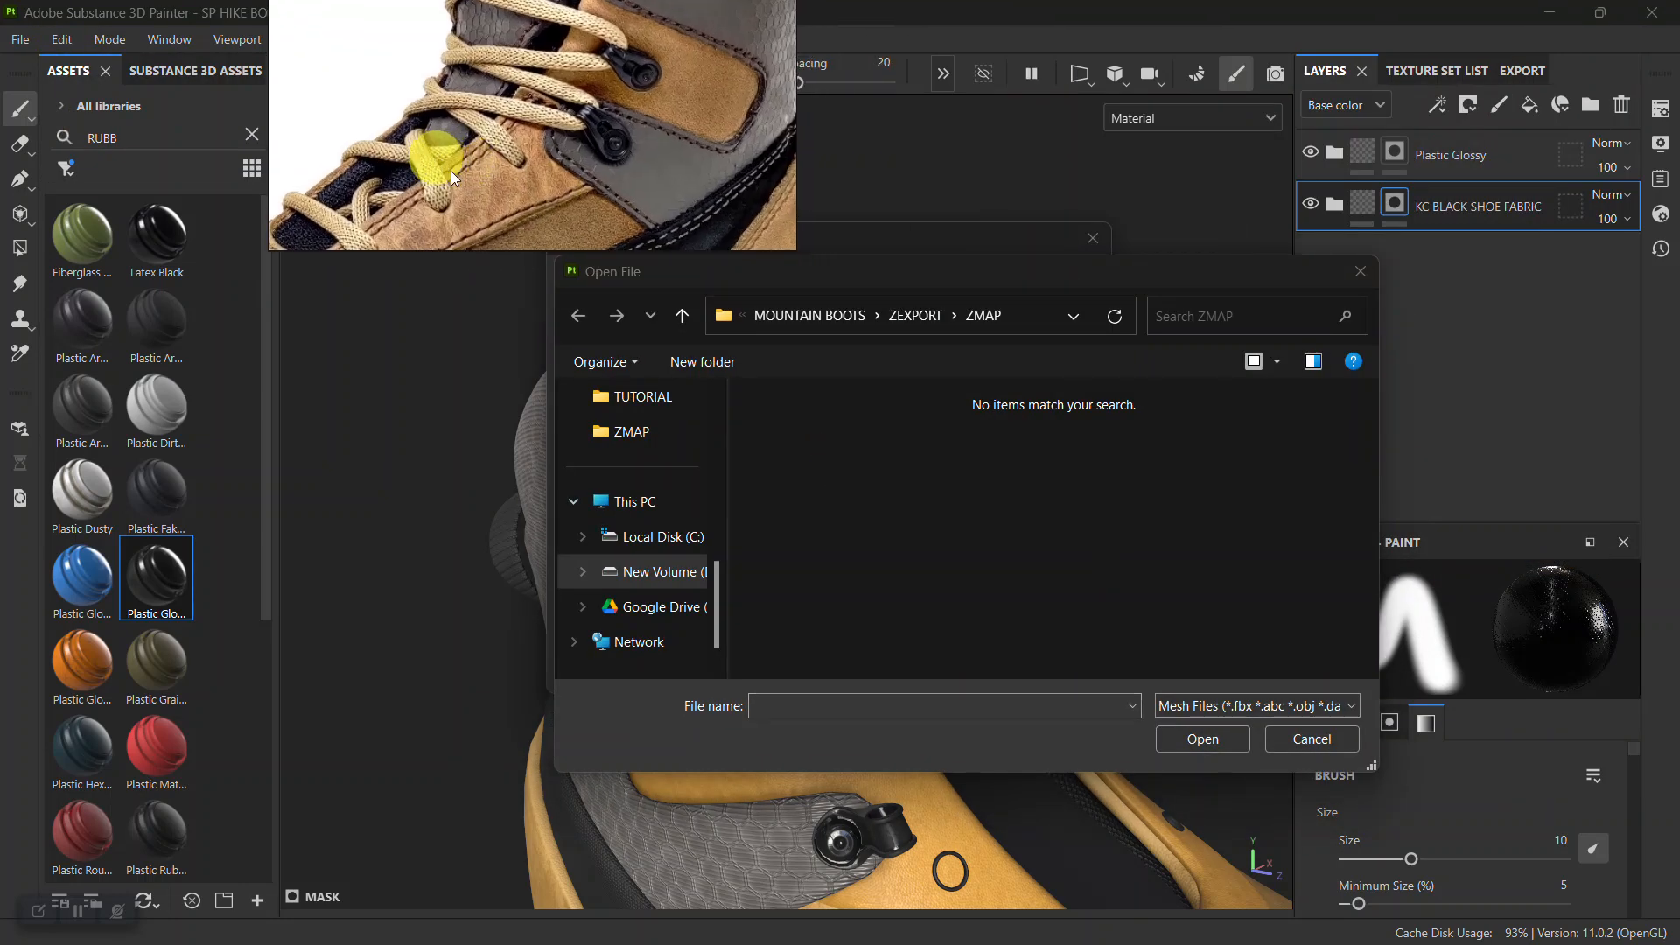
pyautogui.click(914, 317)
pyautogui.click(835, 317)
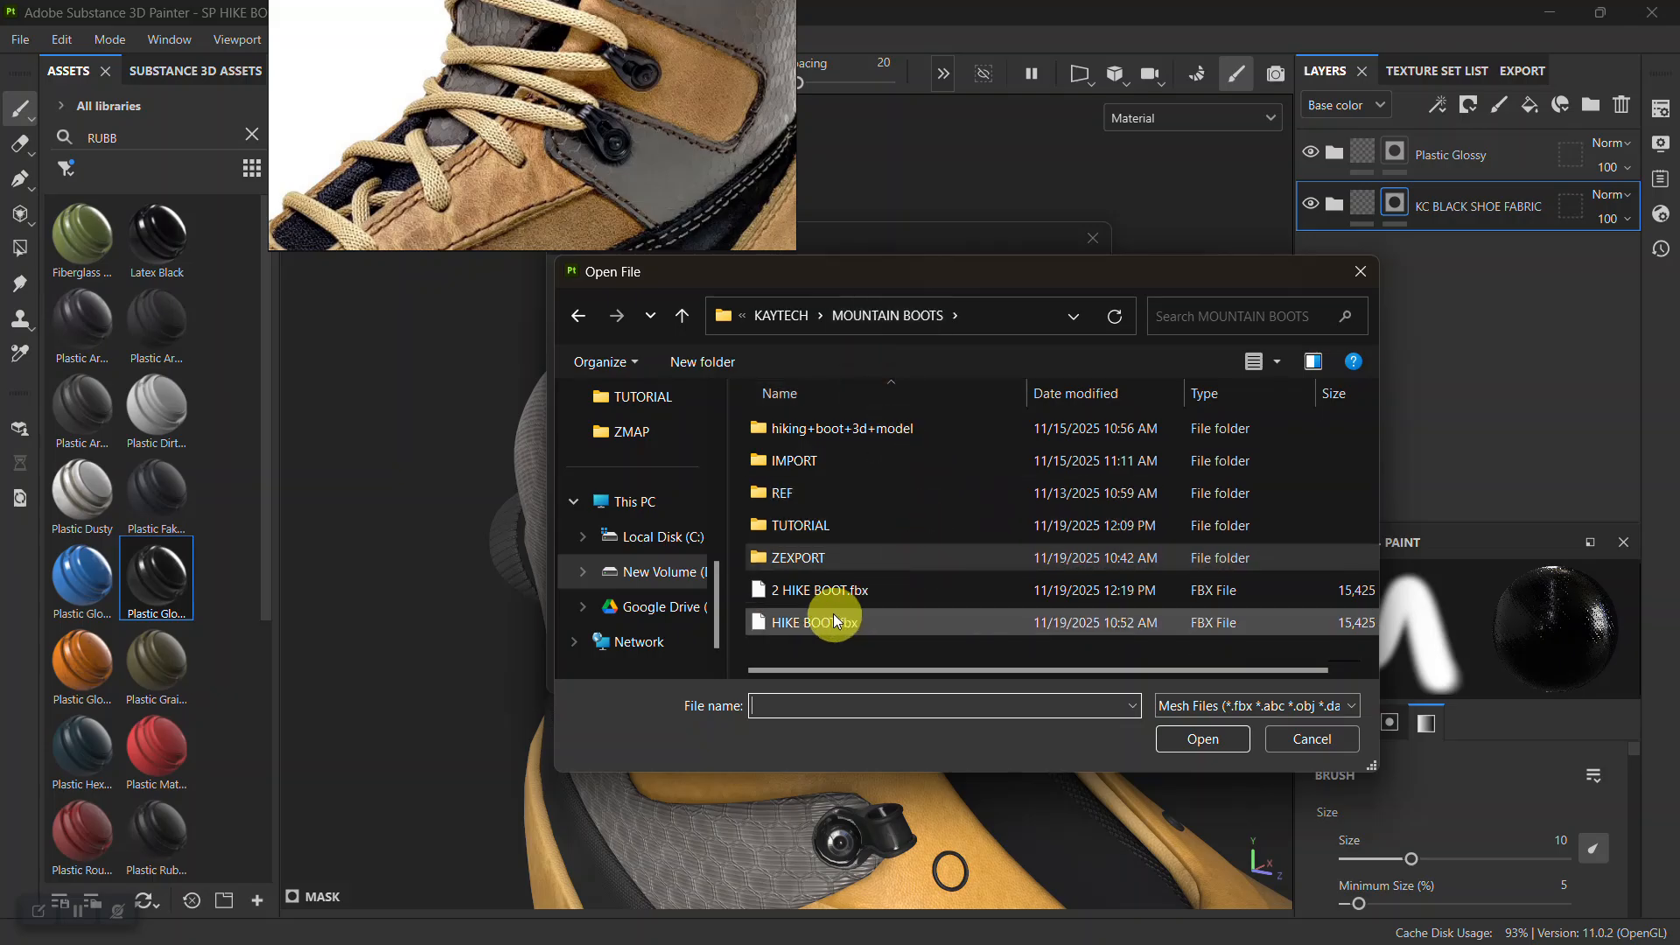
pyautogui.doubleClick(826, 593)
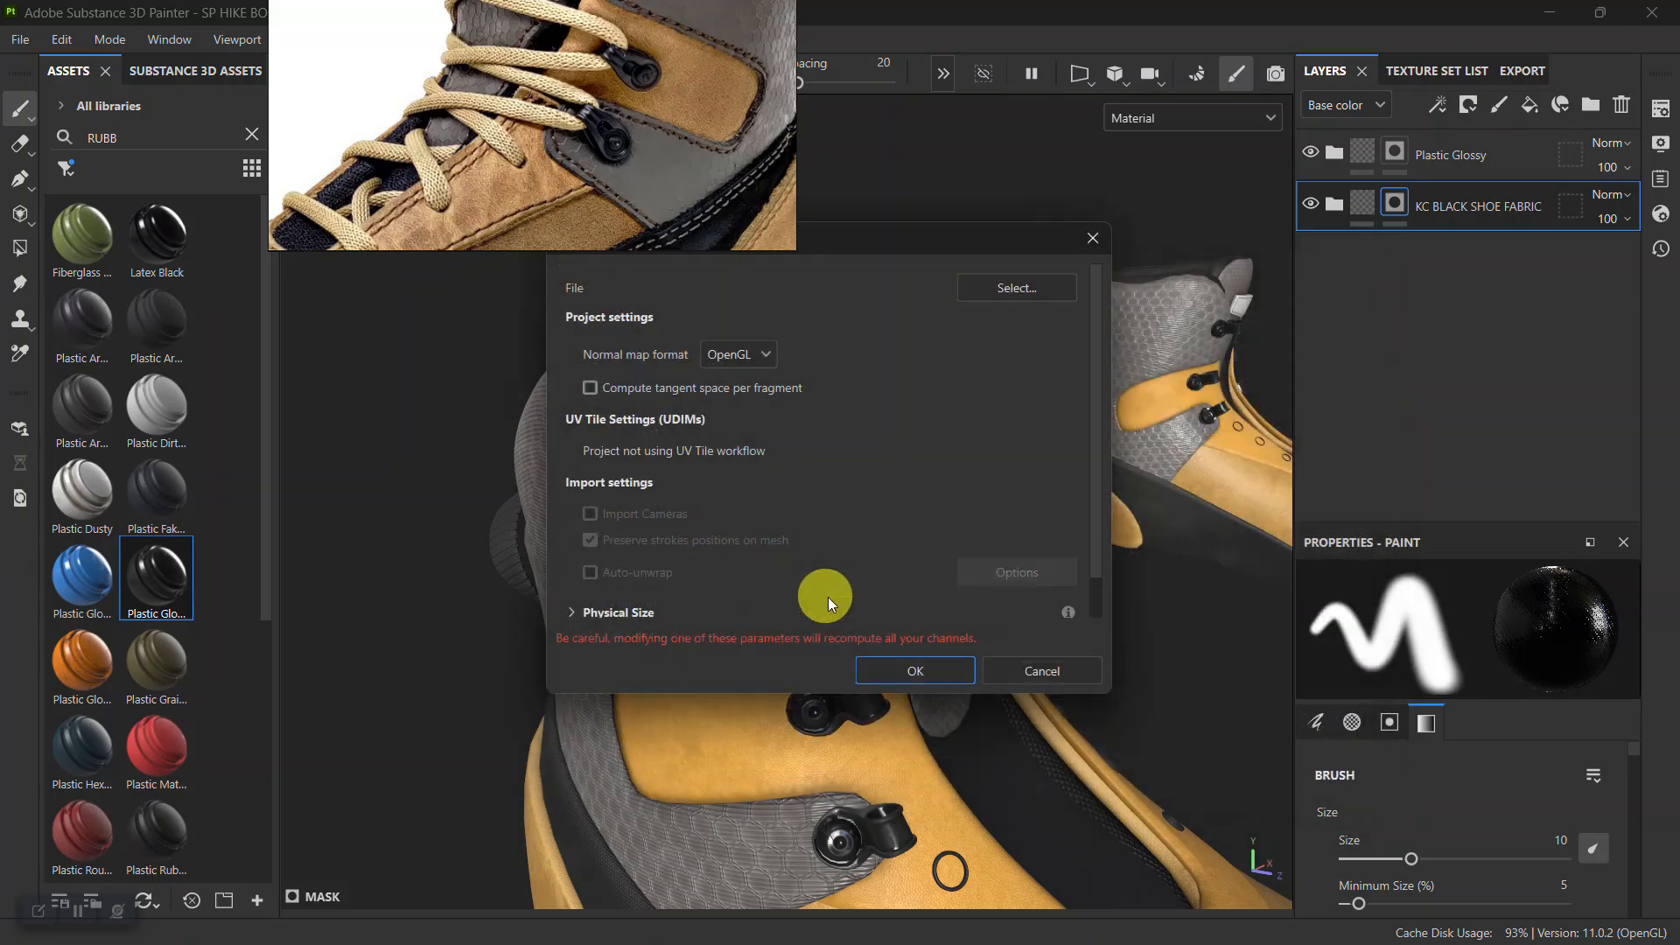
pyautogui.click(916, 671)
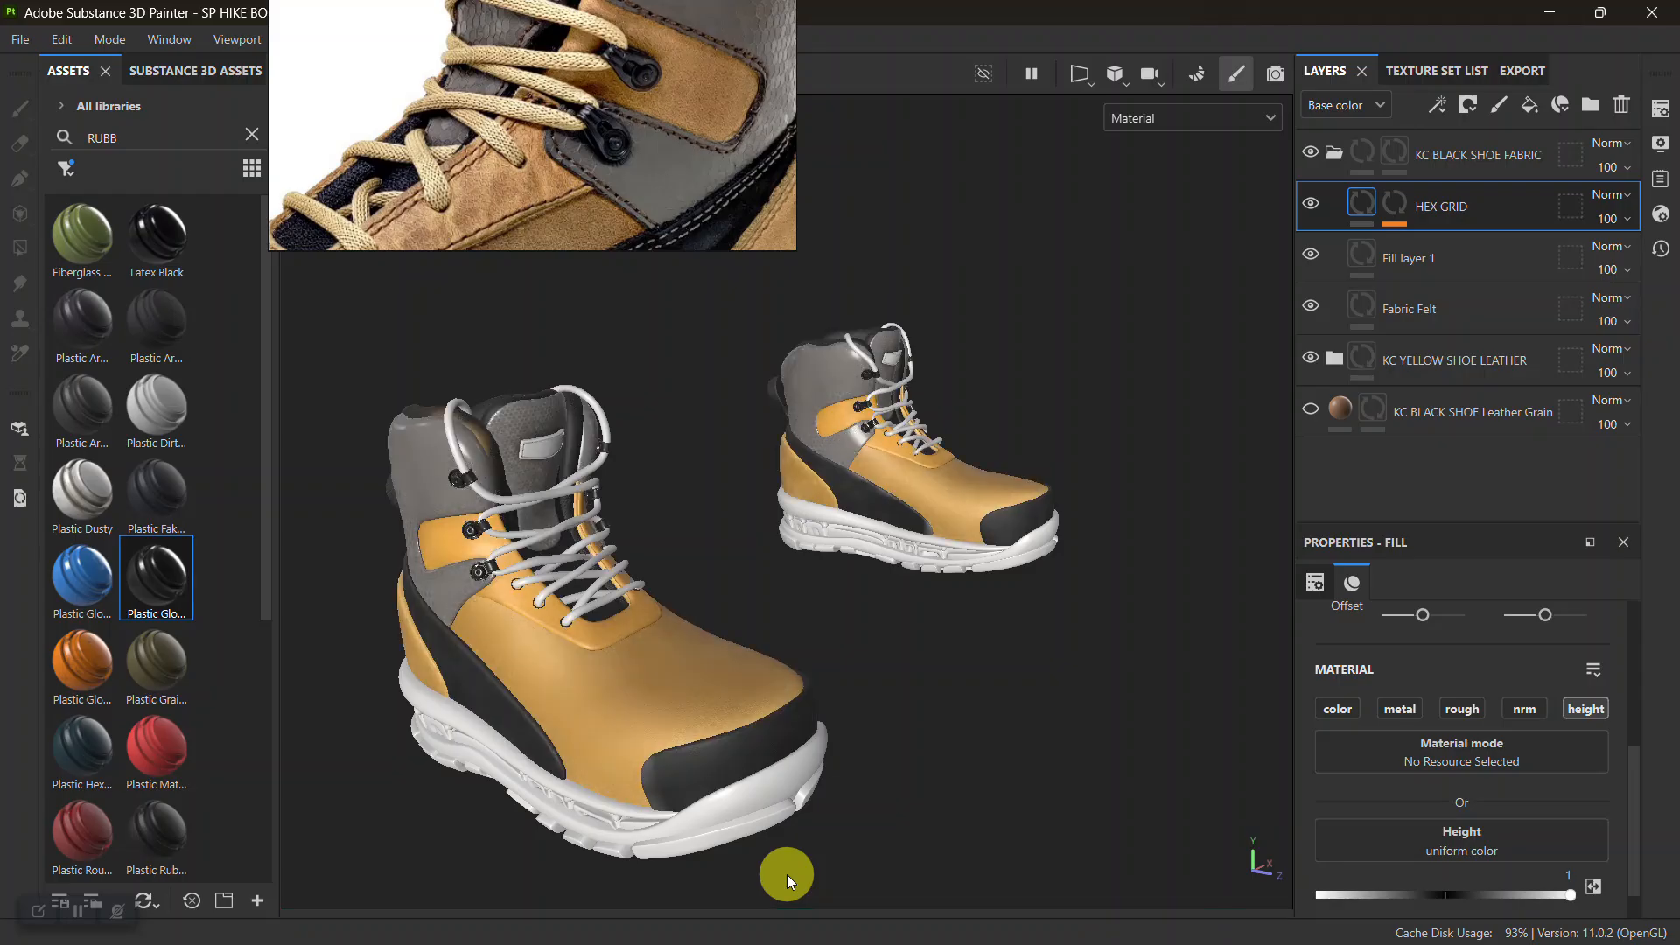
# Examine the reimported boot's collar, tongue, ankle side and laces from several angles
pyautogui.keyDown('alt'); pyautogui.moveTo(822, 665); pyautogui.dragTo(892, 612, button='middle'); pyautogui.keyUp('alt')
pyautogui.keyDown('alt'); pyautogui.moveTo(893, 612); pyautogui.dragTo(859, 646, button='right'); pyautogui.keyUp('alt')
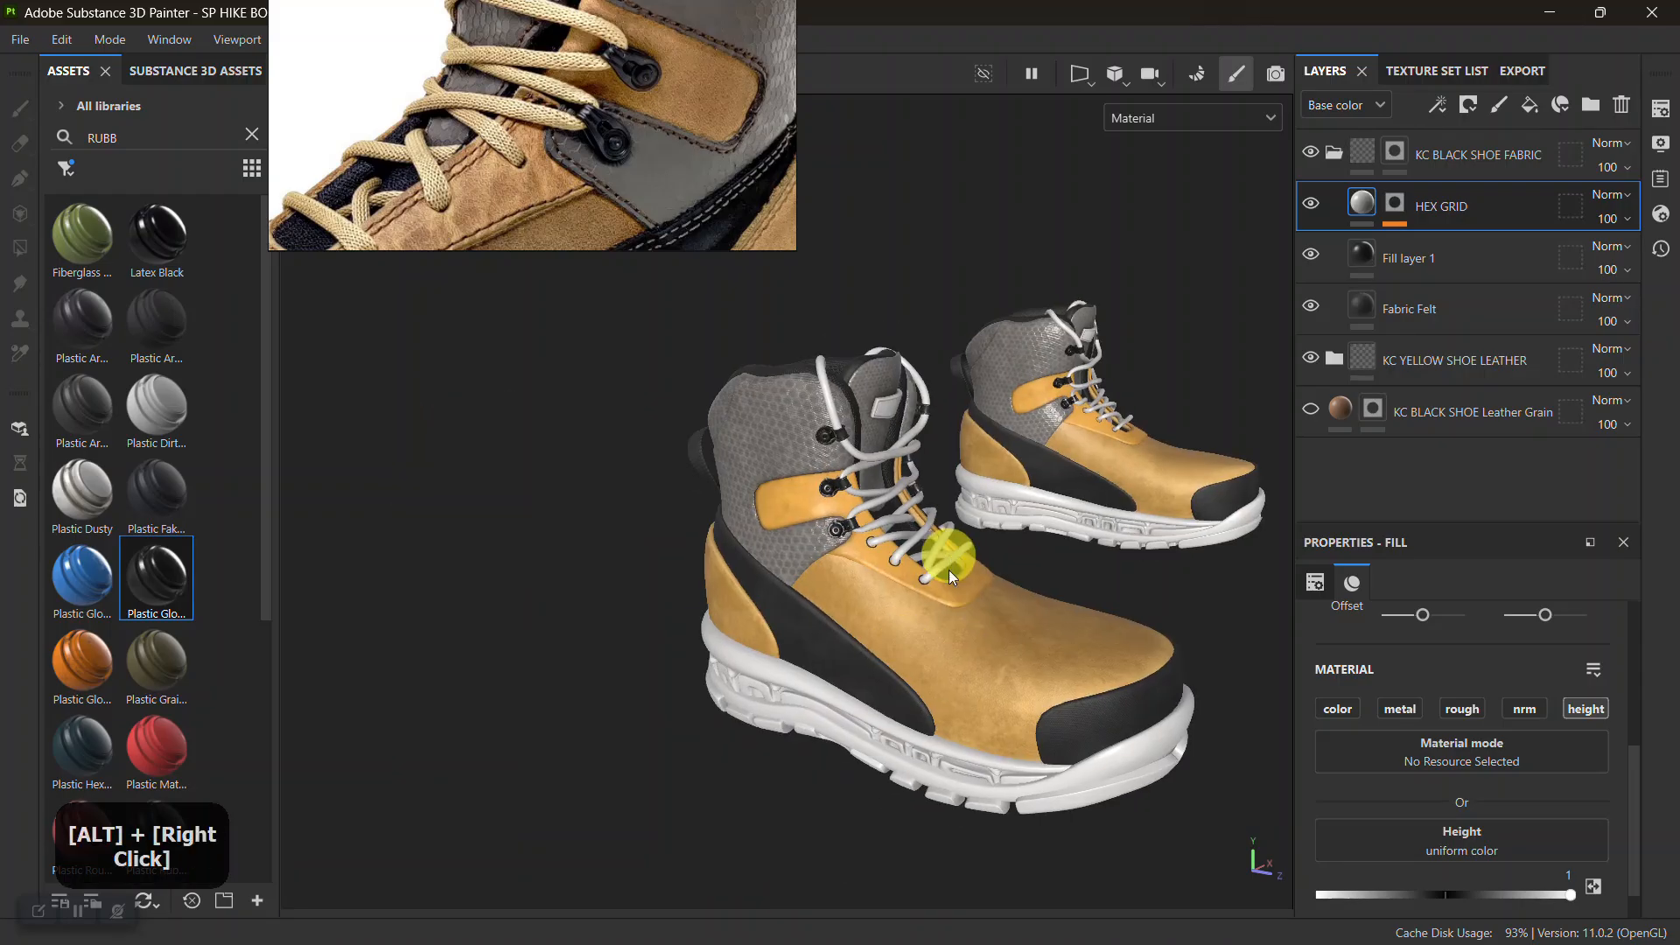
pyautogui.keyDown('alt'); pyautogui.moveTo(859, 646); pyautogui.dragTo(1020, 617); pyautogui.keyUp('alt')
pyautogui.keyDown('alt'); pyautogui.moveTo(1020, 617); pyautogui.dragTo(1021, 549, button='middle'); pyautogui.keyUp('alt')
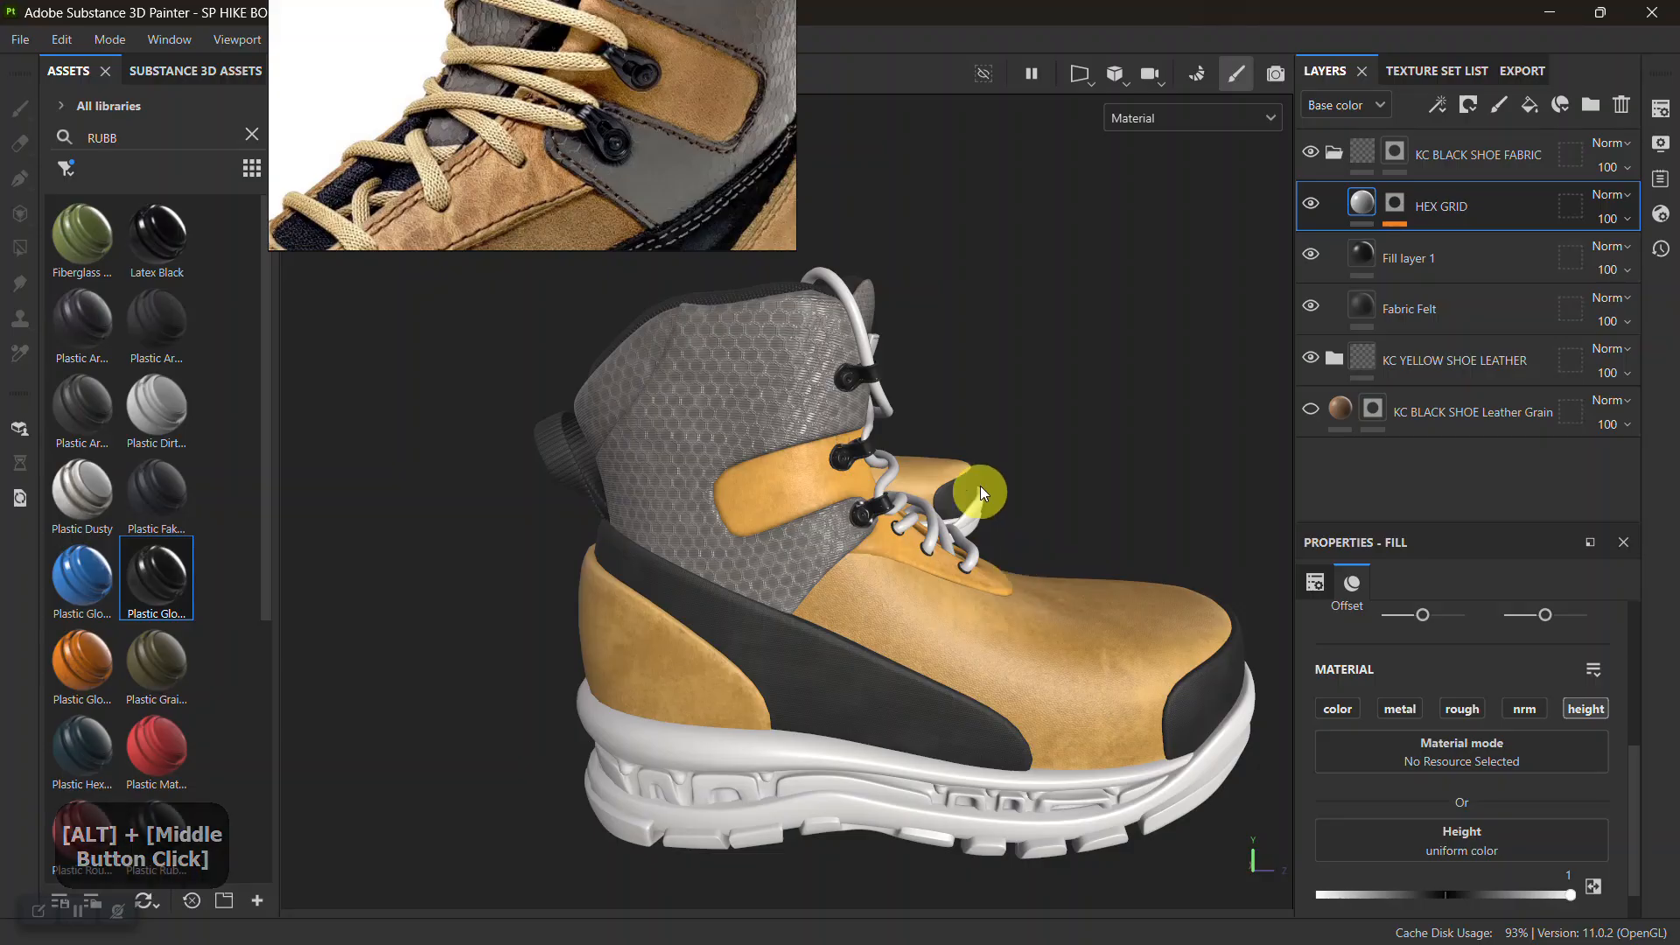
pyautogui.keyDown('alt'); pyautogui.moveTo(980, 497); pyautogui.dragTo(1062, 638, button='right'); pyautogui.keyUp('alt')
pyautogui.keyDown('alt'); pyautogui.moveTo(1062, 638); pyautogui.dragTo(1116, 675, button='middle'); pyautogui.keyUp('alt')
pyautogui.keyDown('alt'); pyautogui.moveTo(1116, 674); pyautogui.dragTo(915, 694); pyautogui.keyUp('alt')
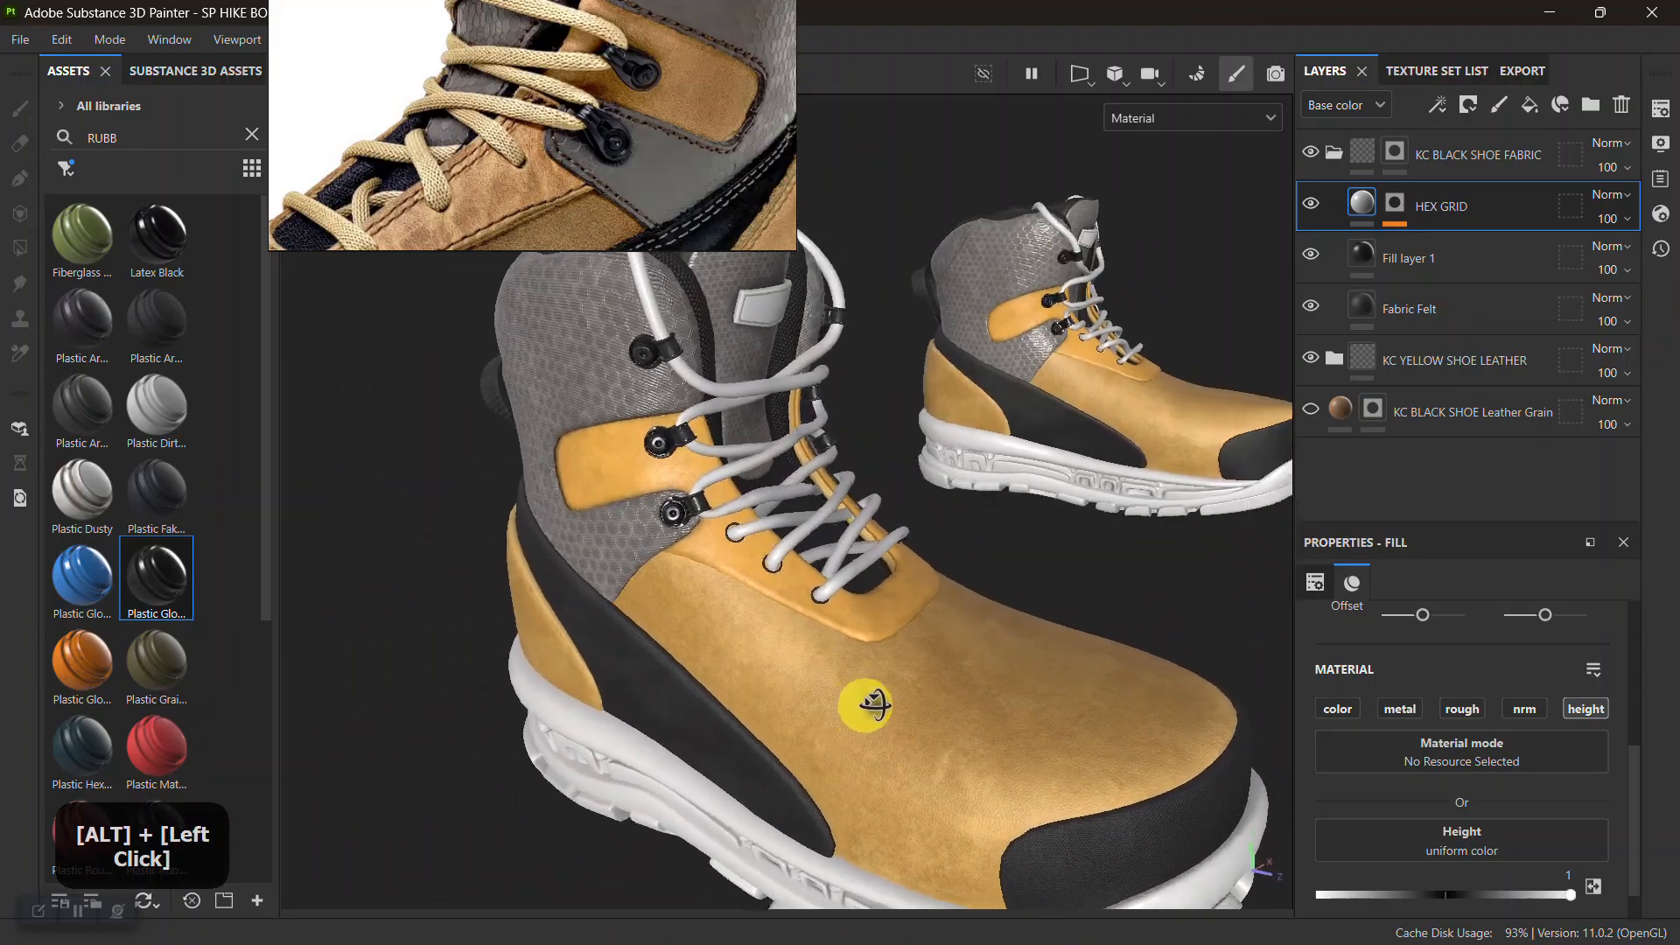
pyautogui.keyDown('alt'); pyautogui.moveTo(915, 694); pyautogui.dragTo(901, 638, button='middle'); pyautogui.keyUp('alt')
pyautogui.keyDown('alt'); pyautogui.moveTo(901, 638); pyautogui.dragTo(826, 499, button='right'); pyautogui.keyUp('alt')
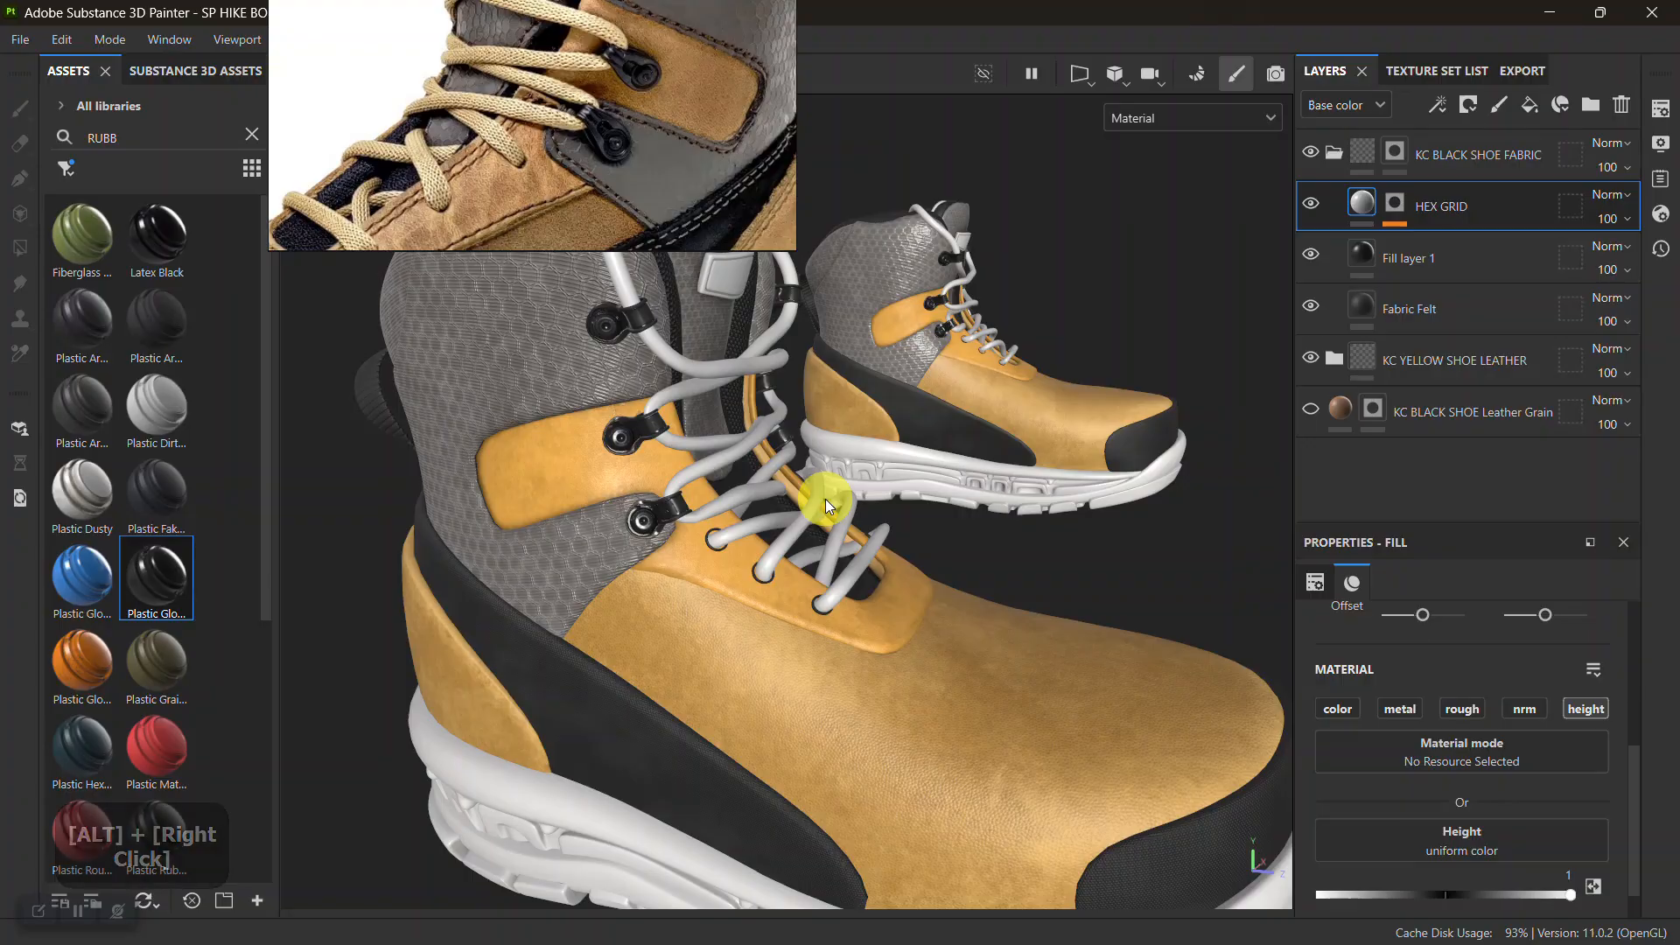
pyautogui.keyDown('alt'); pyautogui.moveTo(839, 555); pyautogui.dragTo(900, 623, button='middle'); pyautogui.keyUp('alt')
pyautogui.keyDown('alt'); pyautogui.moveTo(900, 623); pyautogui.dragTo(856, 589, button='right'); pyautogui.keyUp('alt')
pyautogui.keyDown('alt'); pyautogui.moveTo(855, 589); pyautogui.dragTo(873, 573); pyautogui.keyUp('alt')
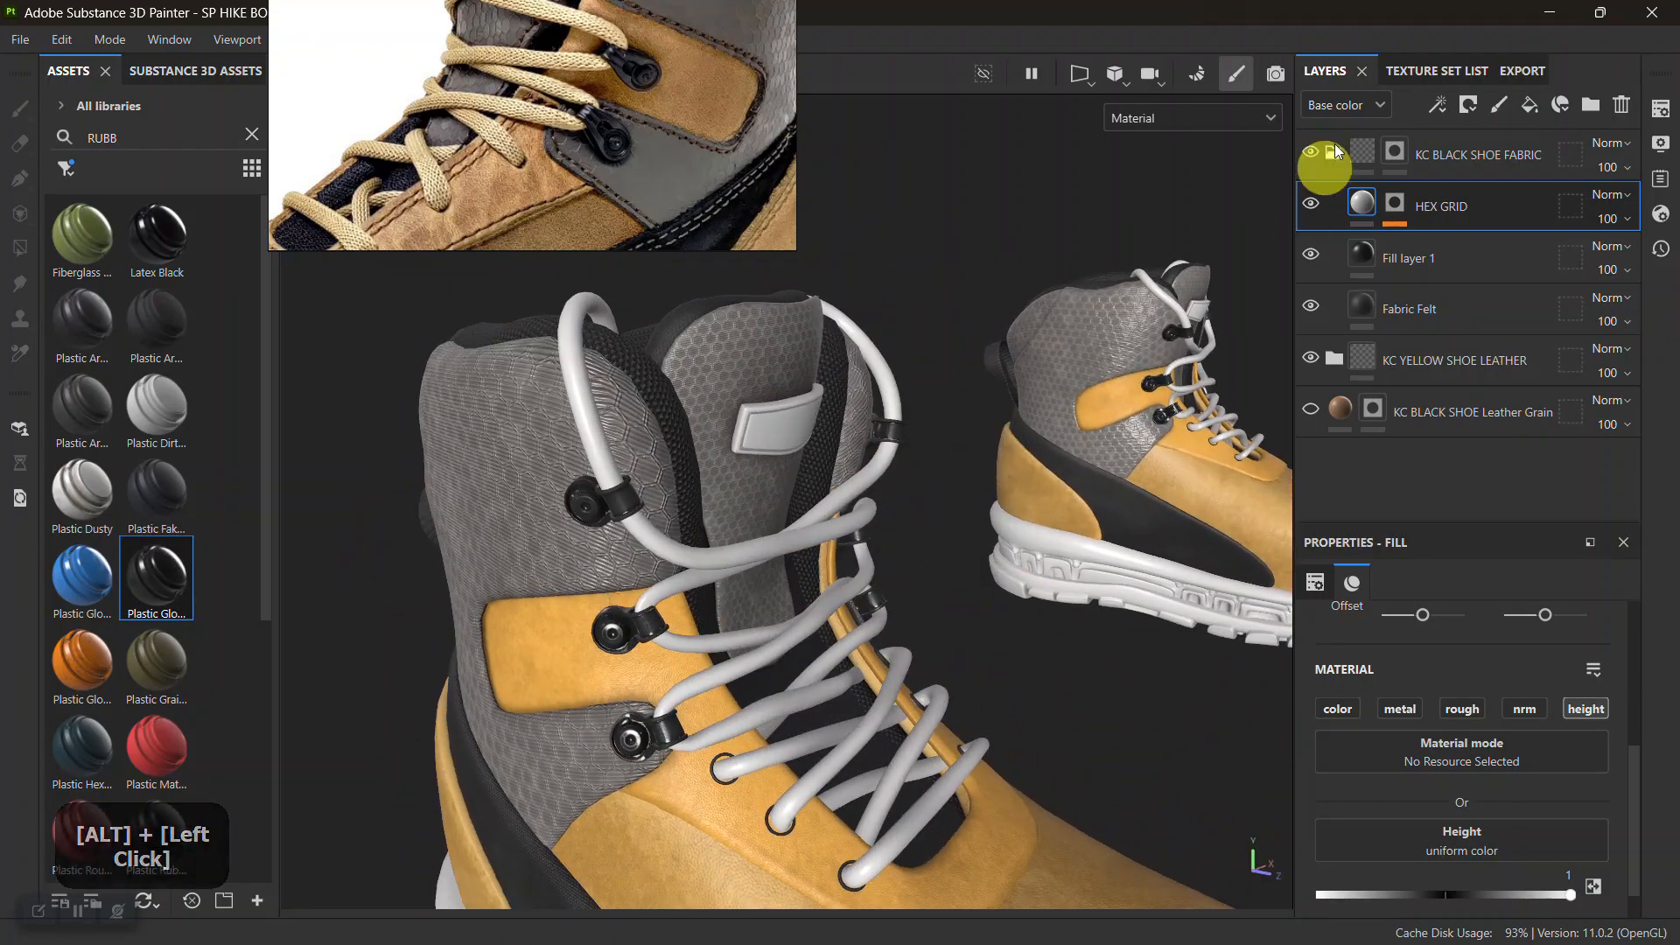
# Make SHOE_LACE_MAP the active texture set and delete its default paint layer
pyautogui.click(1435, 70)
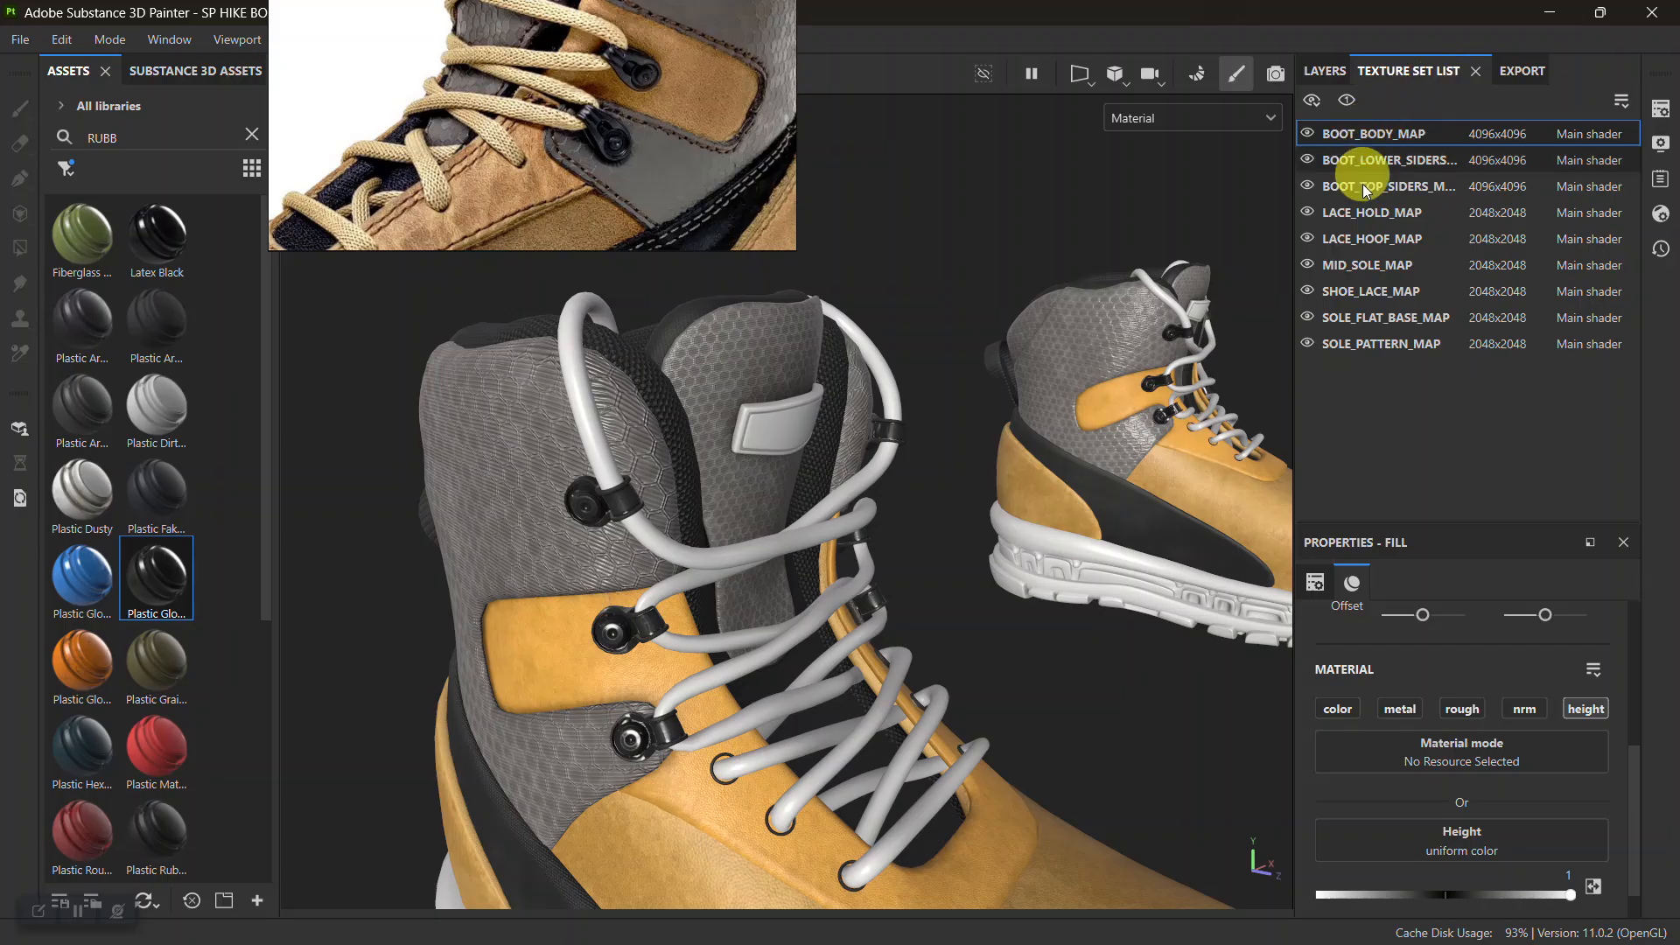
pyautogui.click(1348, 292)
pyautogui.click(1325, 70)
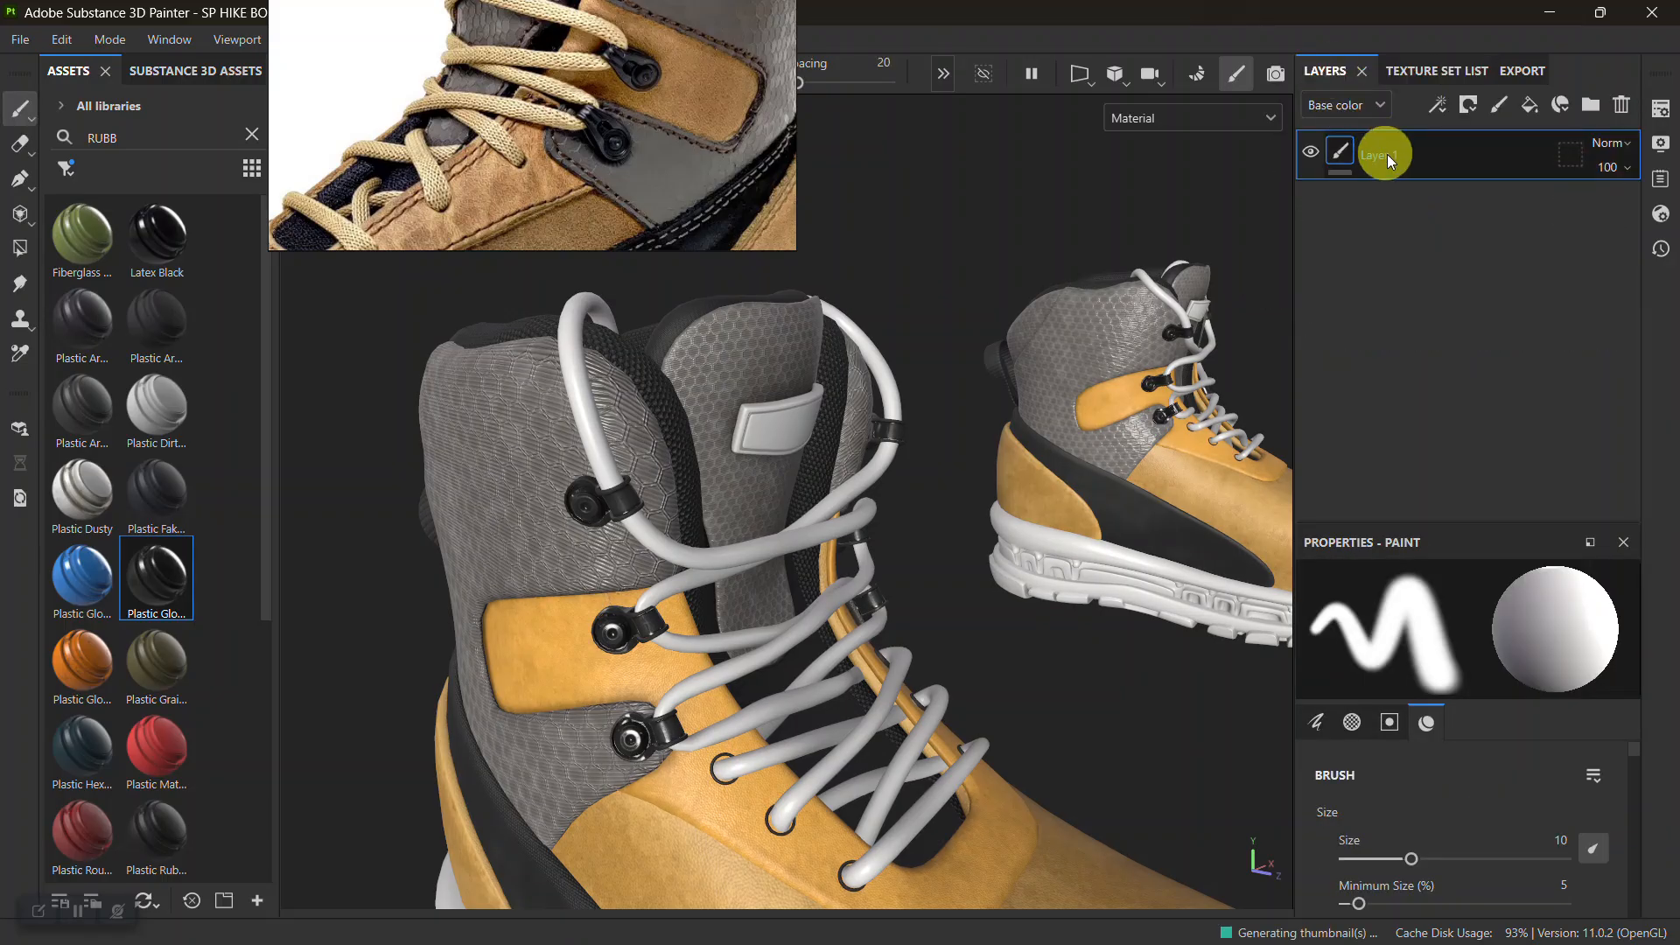
pyautogui.press('Delete')
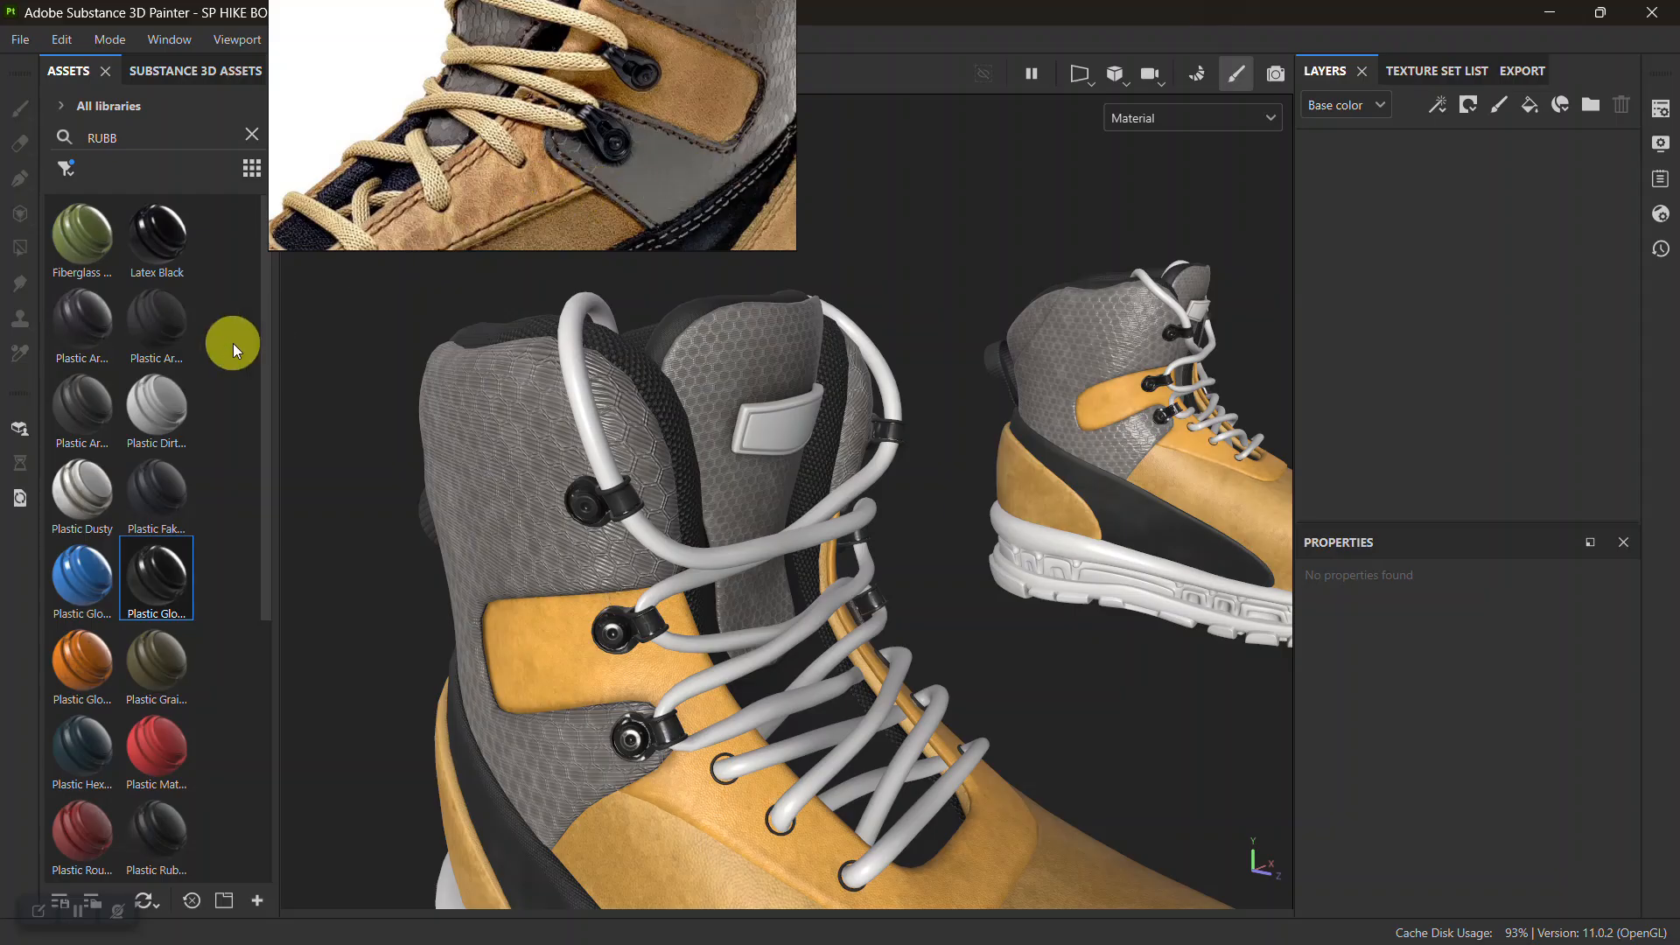
# Filter the asset library to materials and search for FABRIC
pyautogui.moveTo(142, 138); pyautogui.dragTo(59, 140)
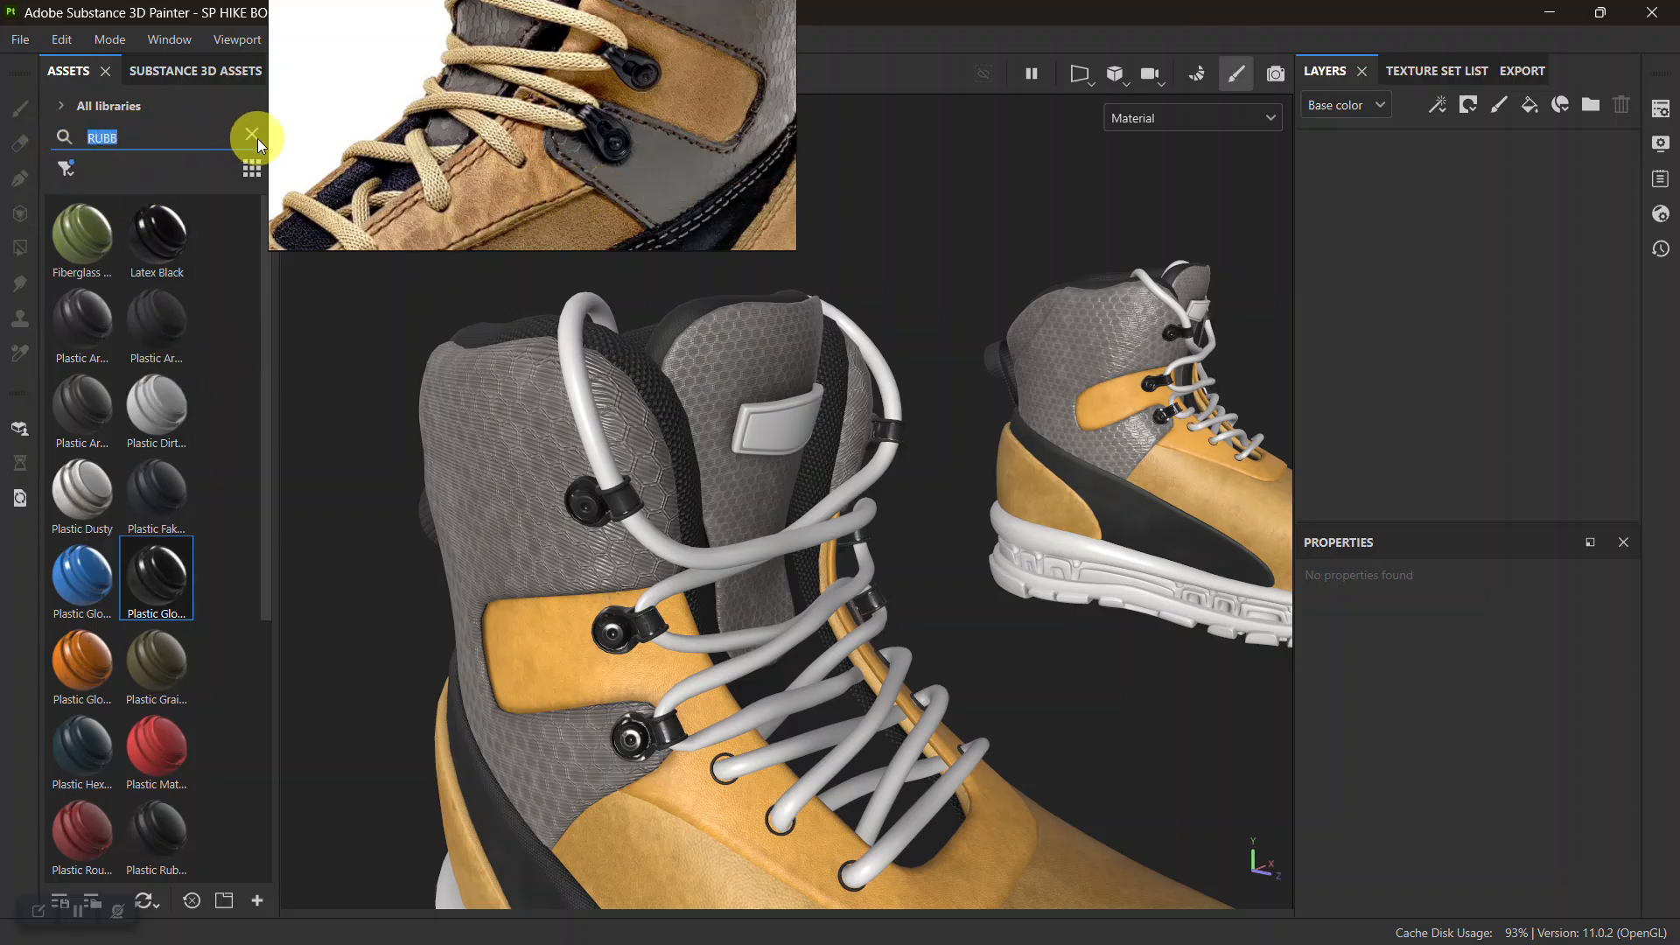
pyautogui.click(62, 171)
pyautogui.click(111, 201)
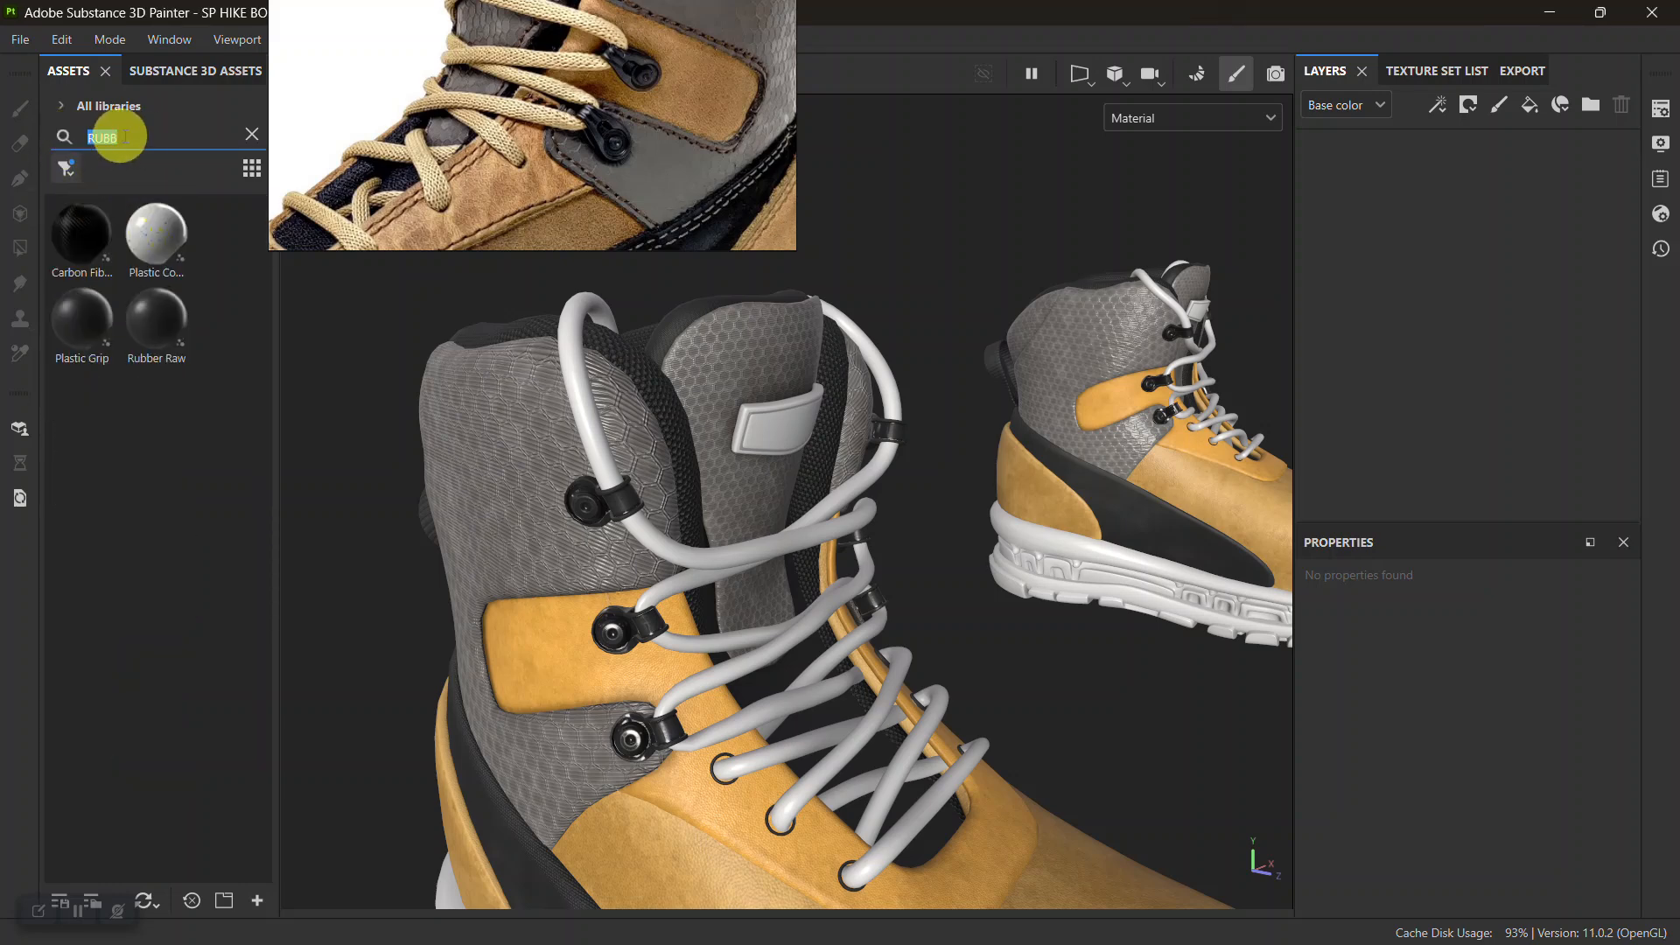
pyautogui.doubleClick(138, 140)
pyautogui.write('FABRIC')
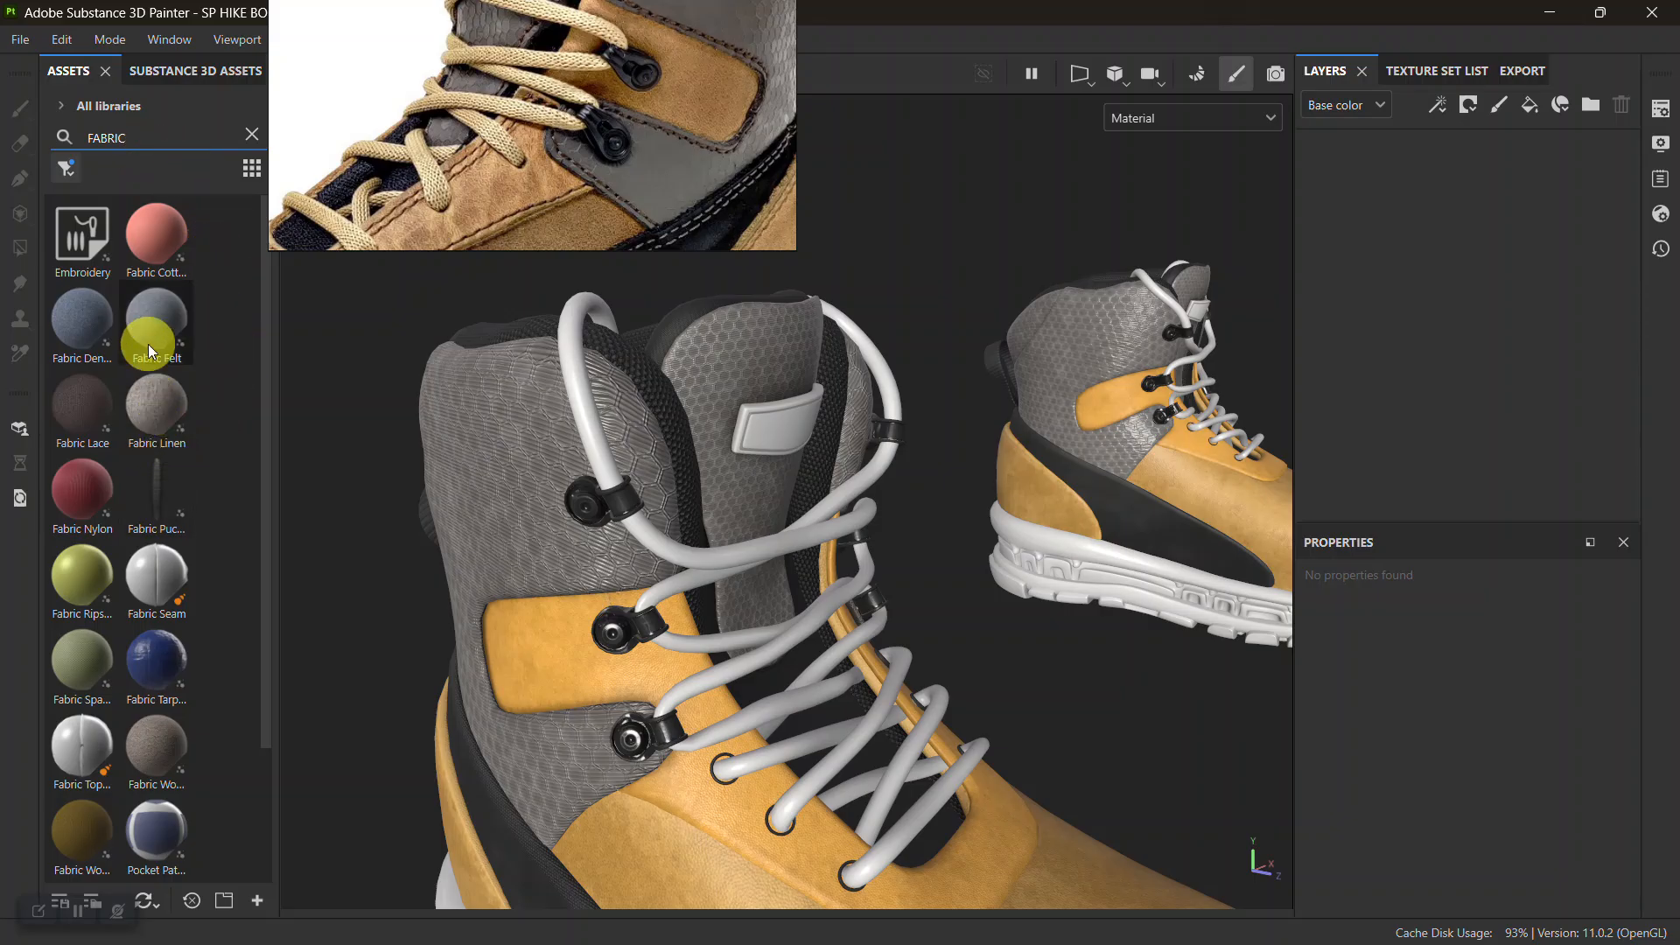
# Compare the fabric materials with the reference laces, apply Fabric Linen to the shoelaces and inspect its weave up close
pyautogui.scroll(-2, 167, 448)
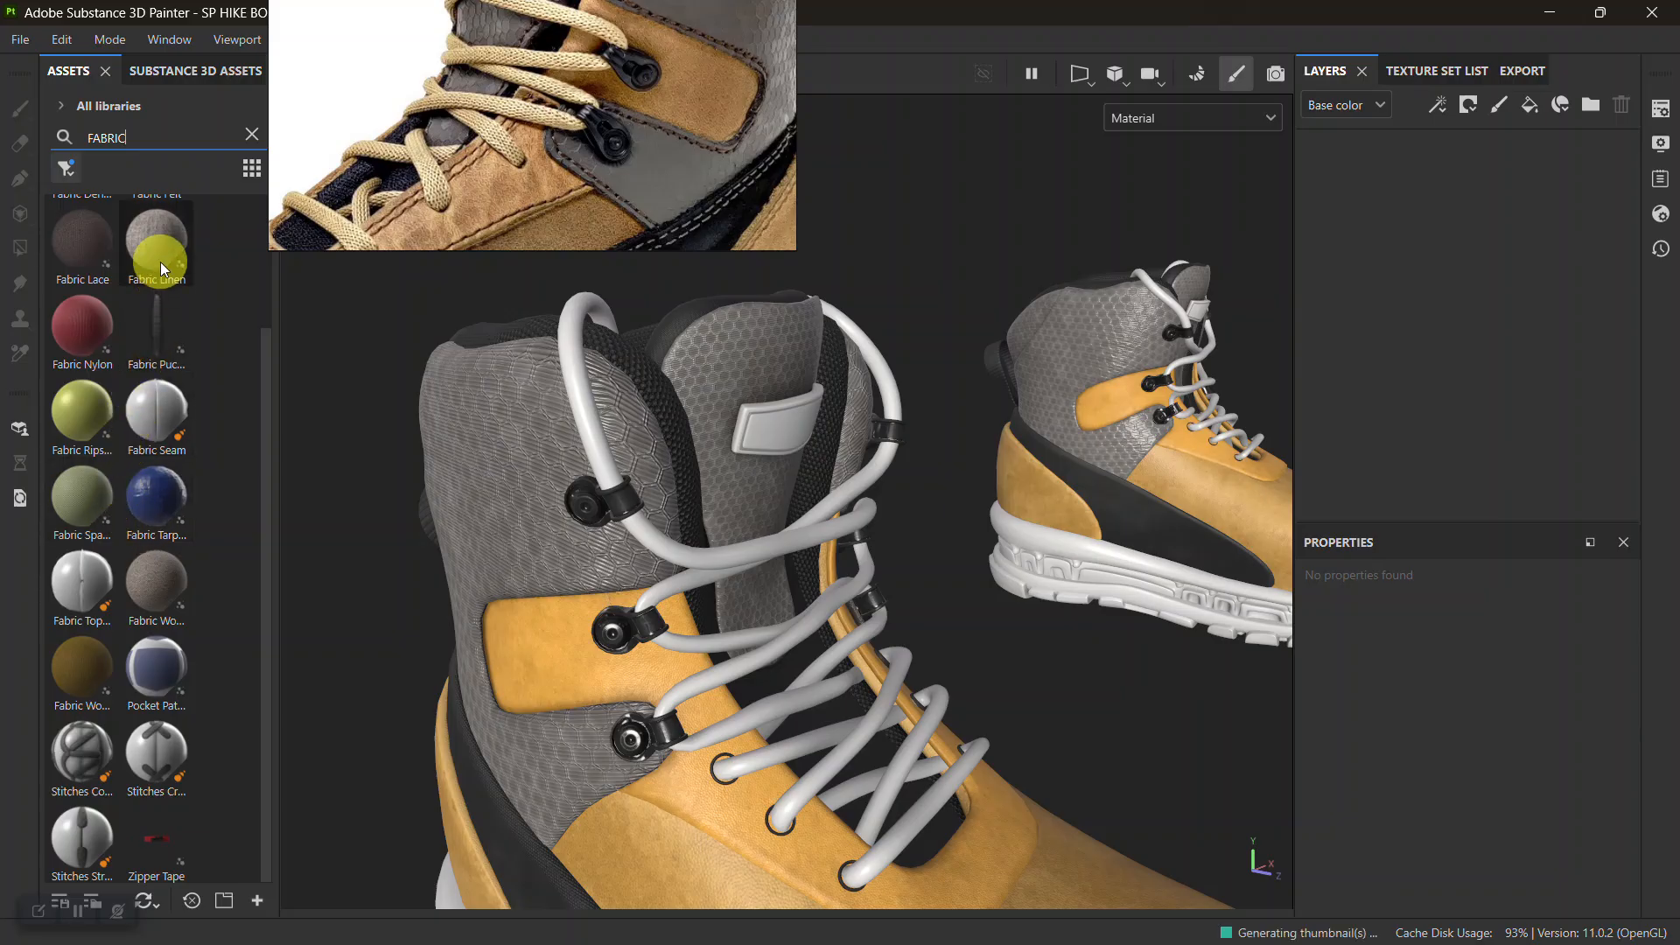
pyautogui.moveTo(156, 256)
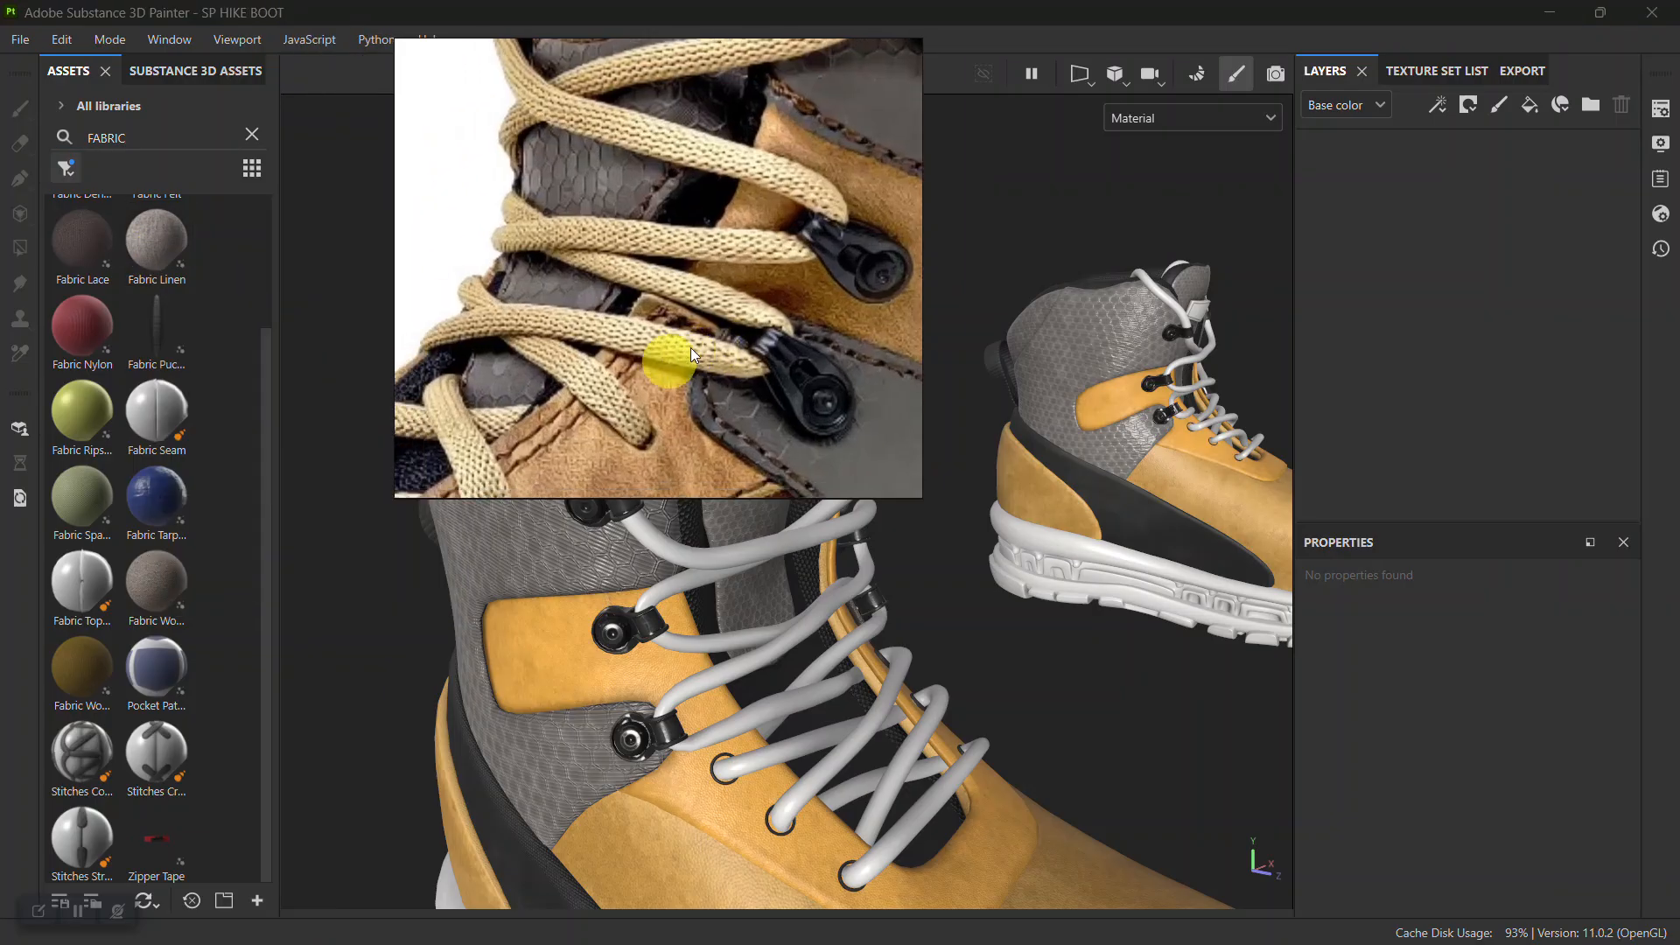
pyautogui.keyDown('alt'); pyautogui.moveTo(300, 573); pyautogui.dragTo(166, 620); pyautogui.keyUp('alt')
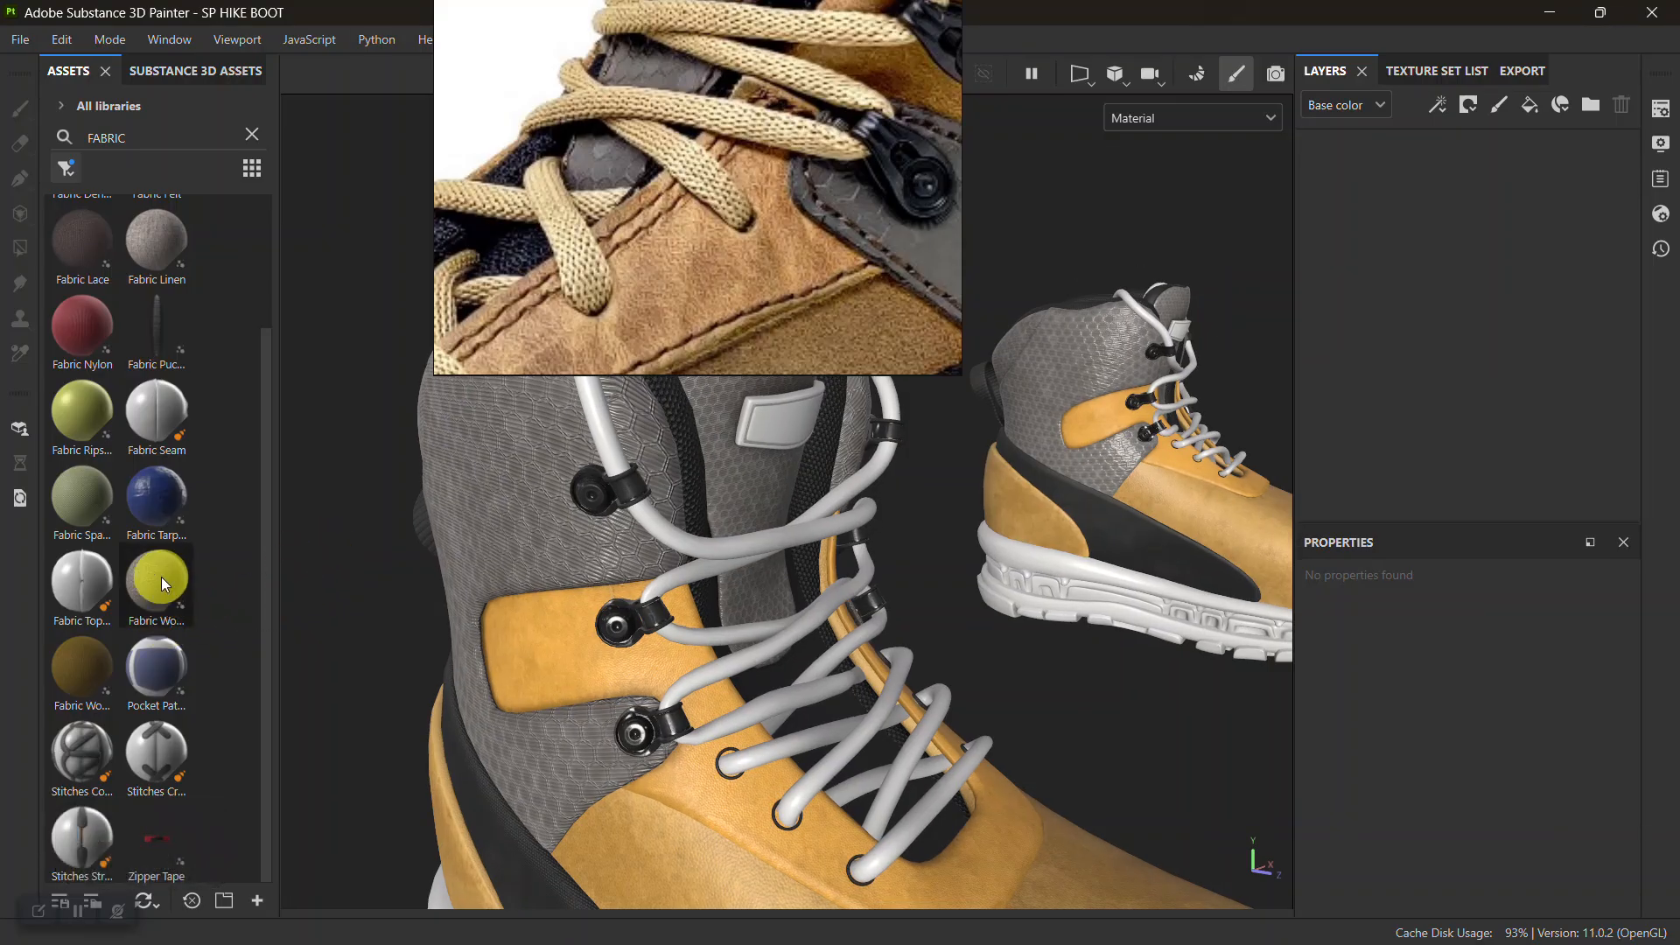
pyautogui.moveTo(163, 581)
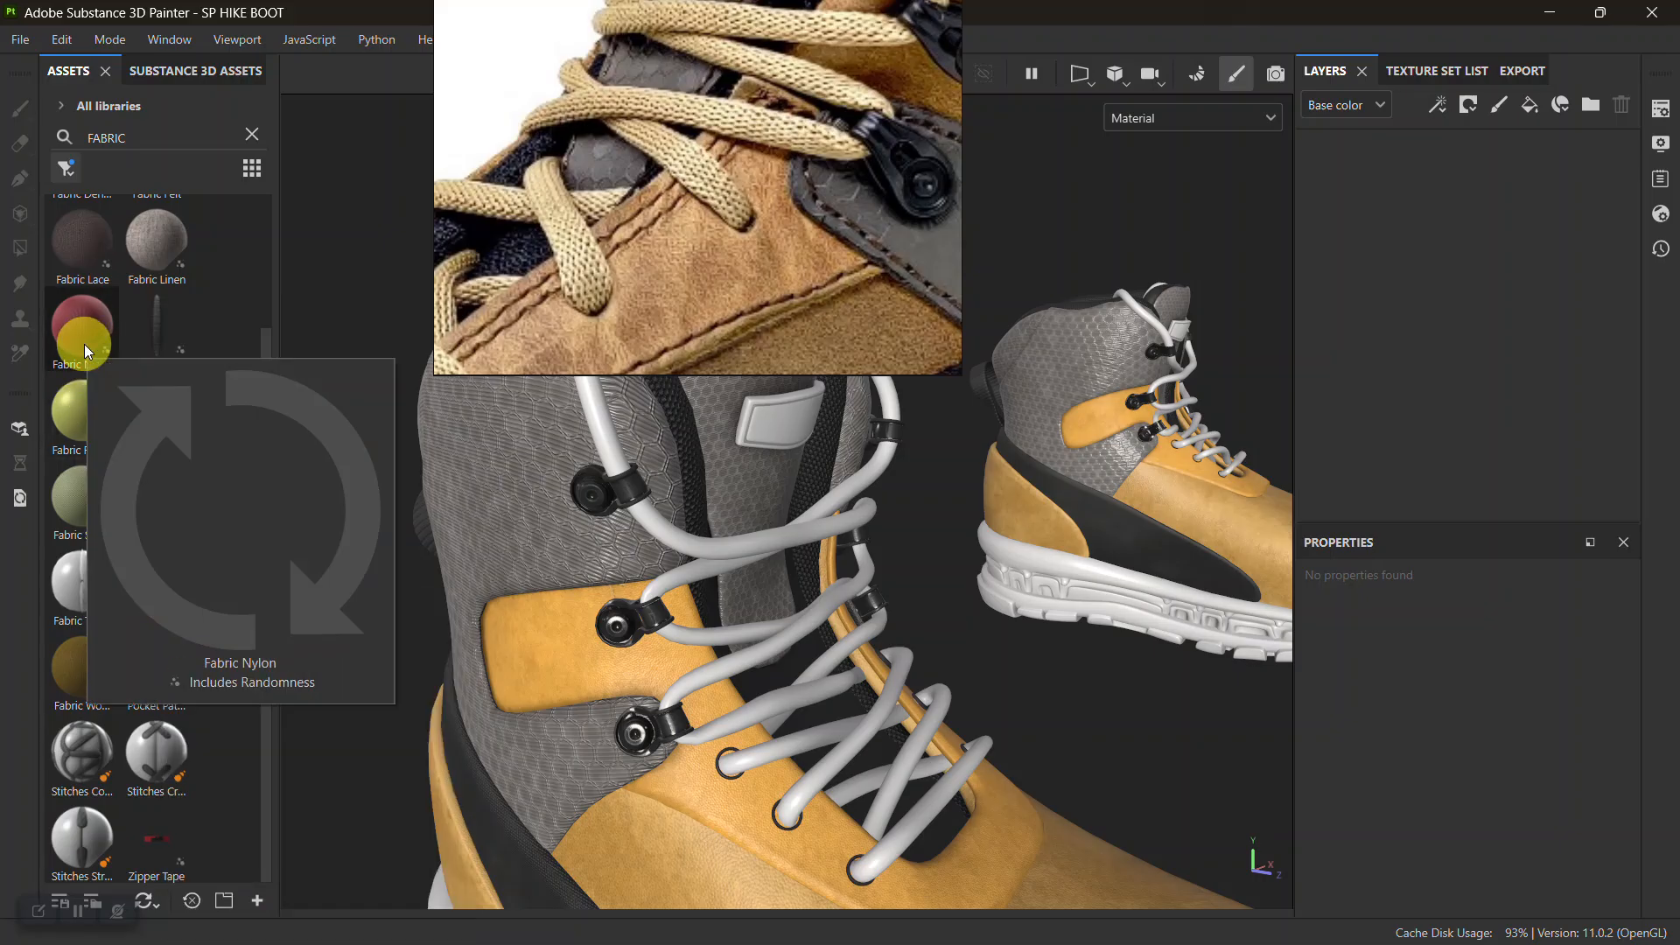
pyautogui.scroll(2, 93, 343)
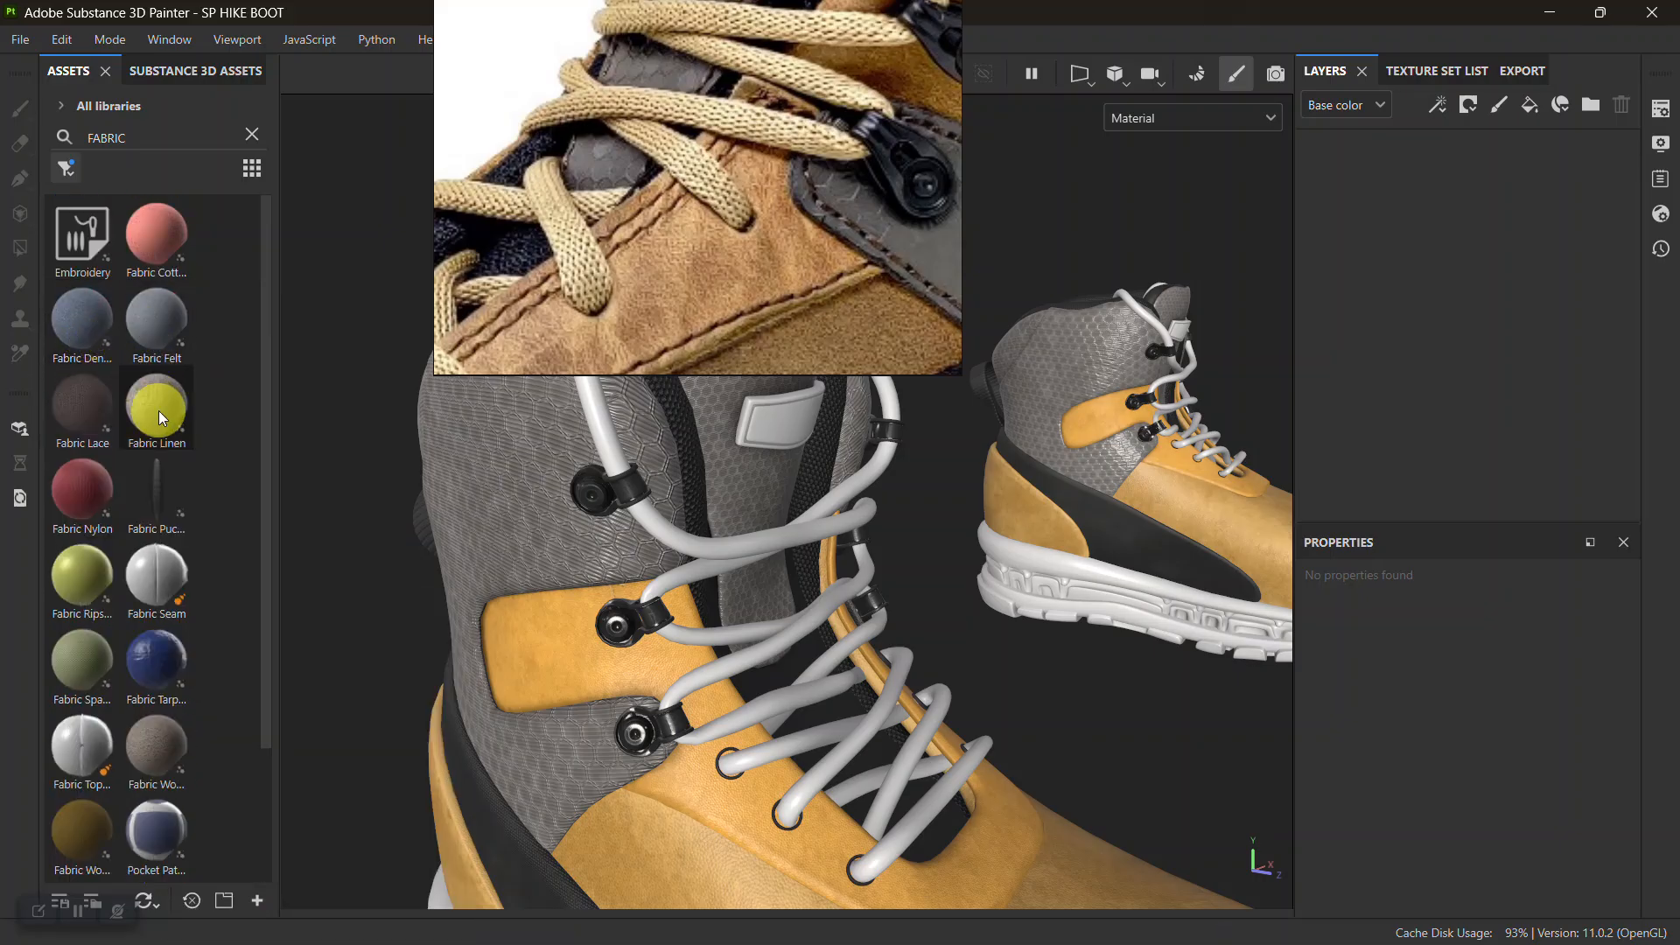
pyautogui.moveTo(160, 411); pyautogui.dragTo(1157, 222)
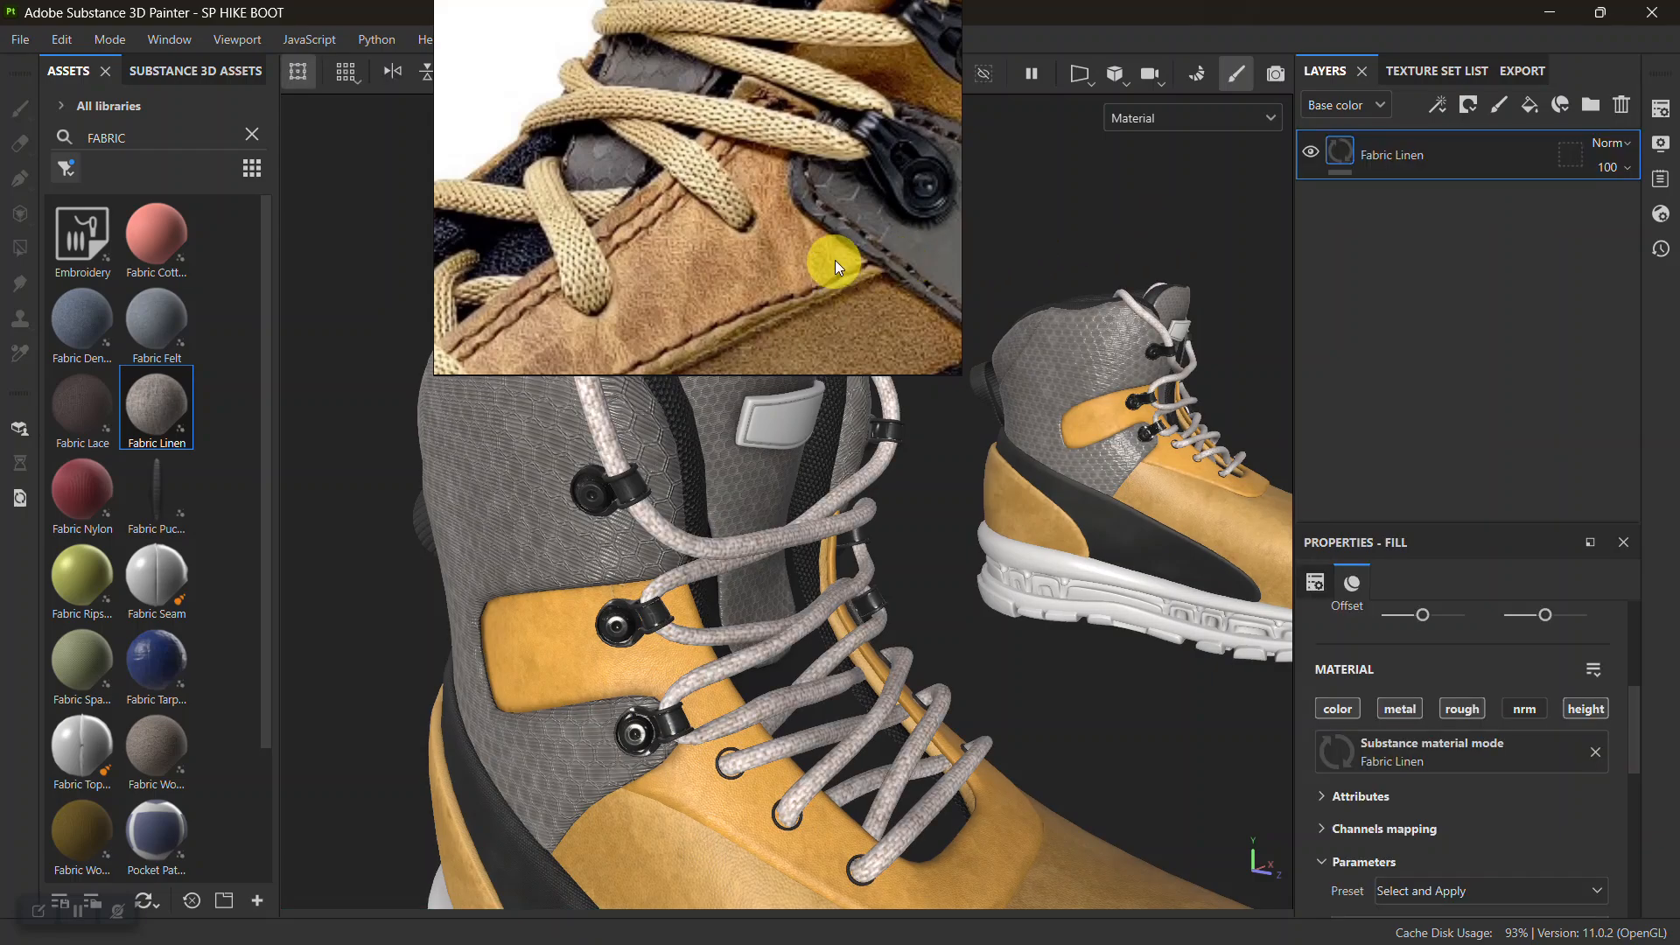
pyautogui.keyDown('alt'); pyautogui.moveTo(849, 516); pyautogui.dragTo(855, 514, button='middle'); pyautogui.keyUp('alt')
pyautogui.keyDown('alt'); pyautogui.moveTo(855, 513); pyautogui.dragTo(853, 807, button='right'); pyautogui.keyUp('alt')
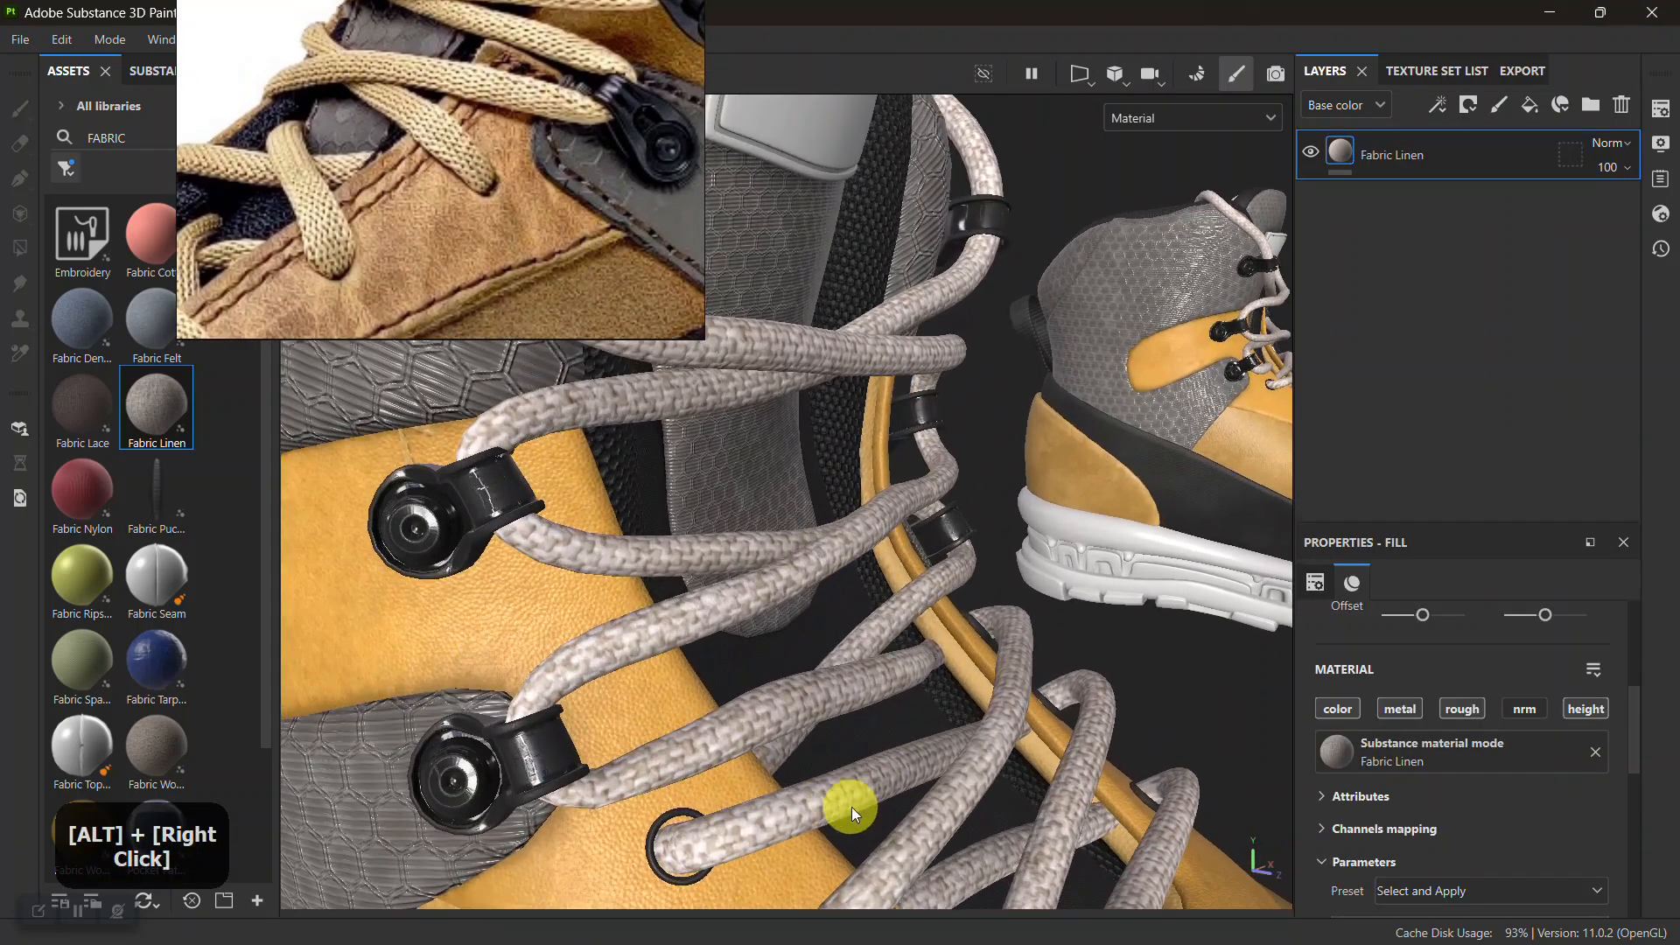
pyautogui.keyDown('alt'); pyautogui.moveTo(826, 590); pyautogui.dragTo(945, 600, button='middle'); pyautogui.keyUp('alt')
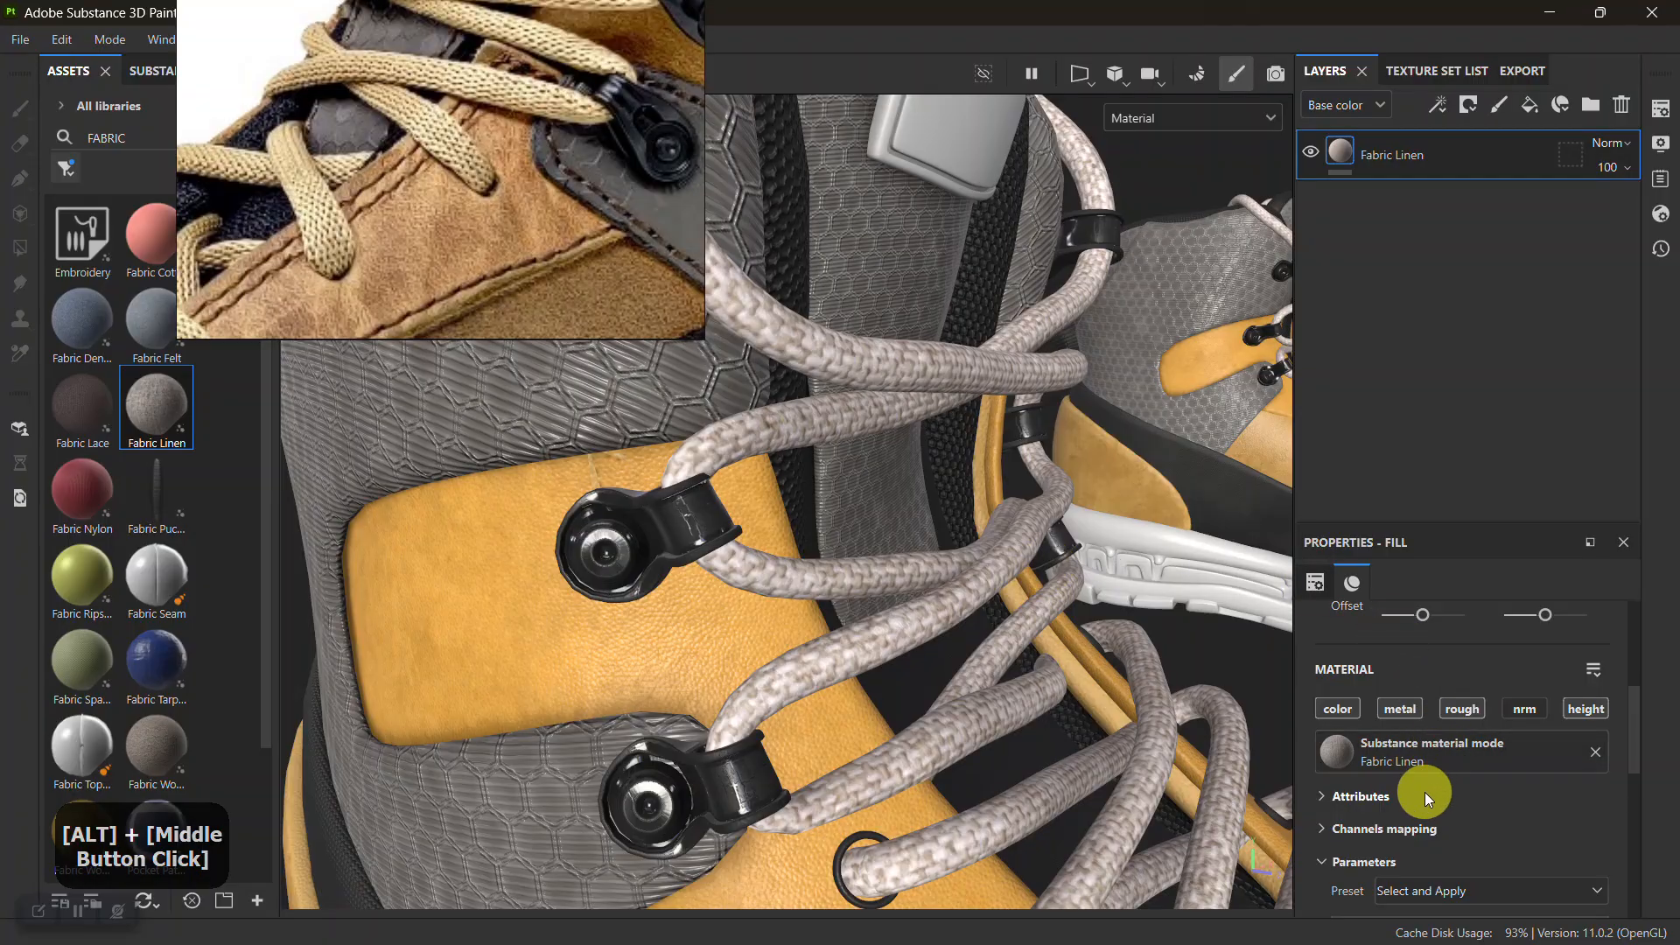
# Apply the Yellow Linen preset to the shoelaces' Fabric Linen material
pyautogui.scroll(-3, 1423, 796)
pyautogui.click(1411, 698)
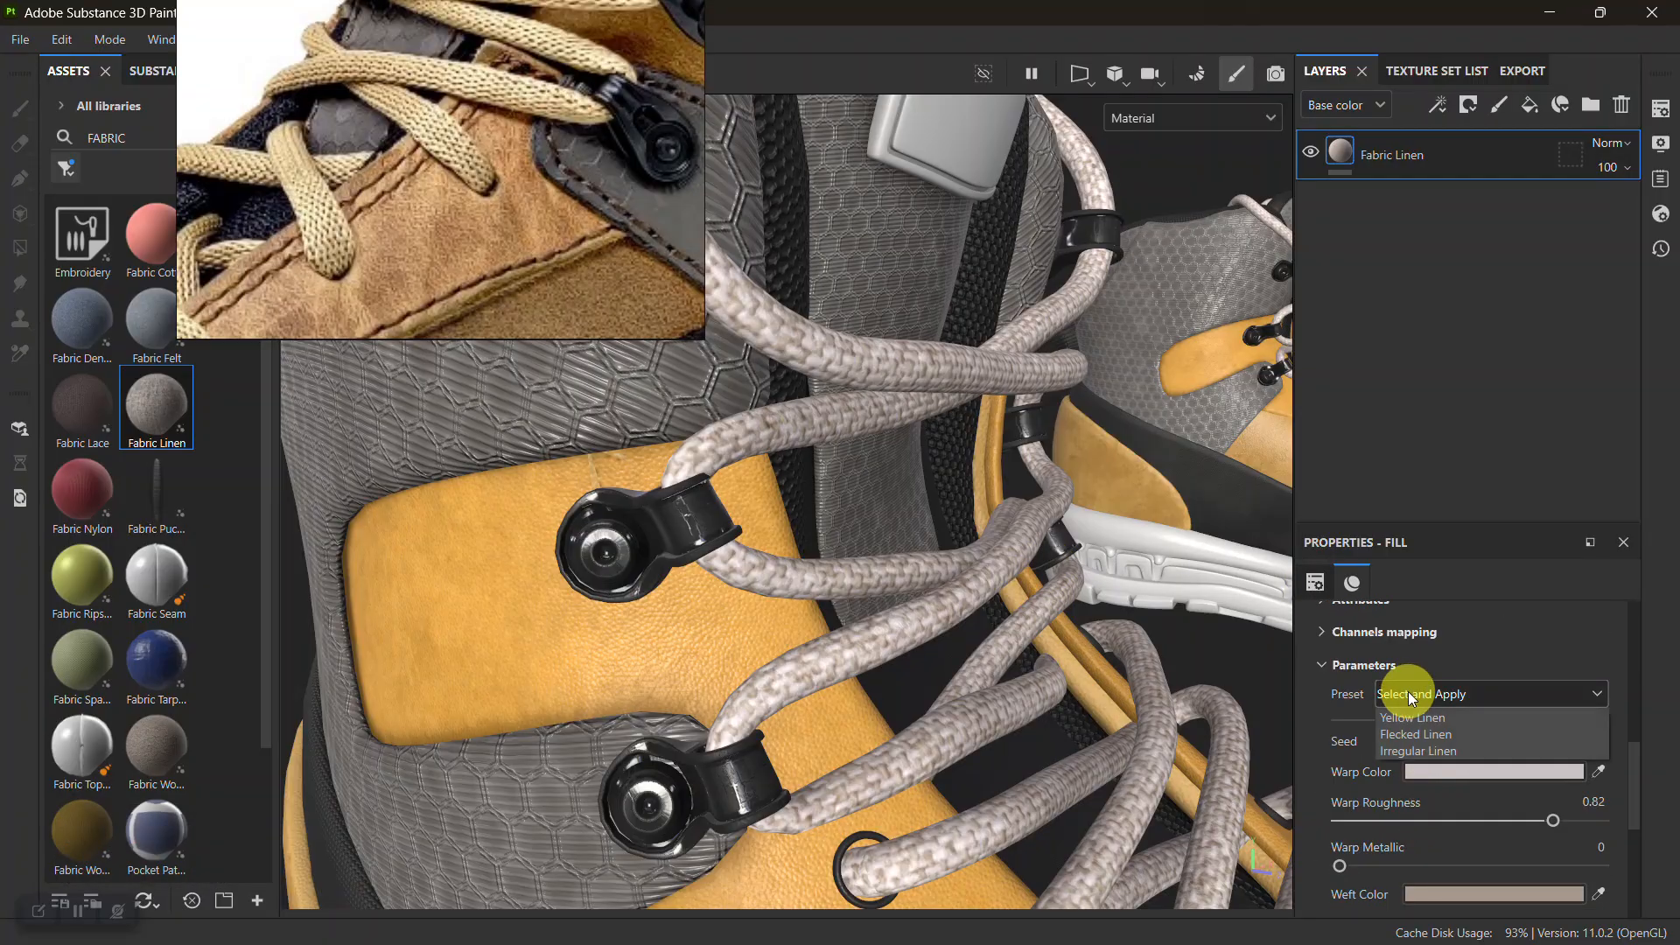
pyautogui.click(1444, 719)
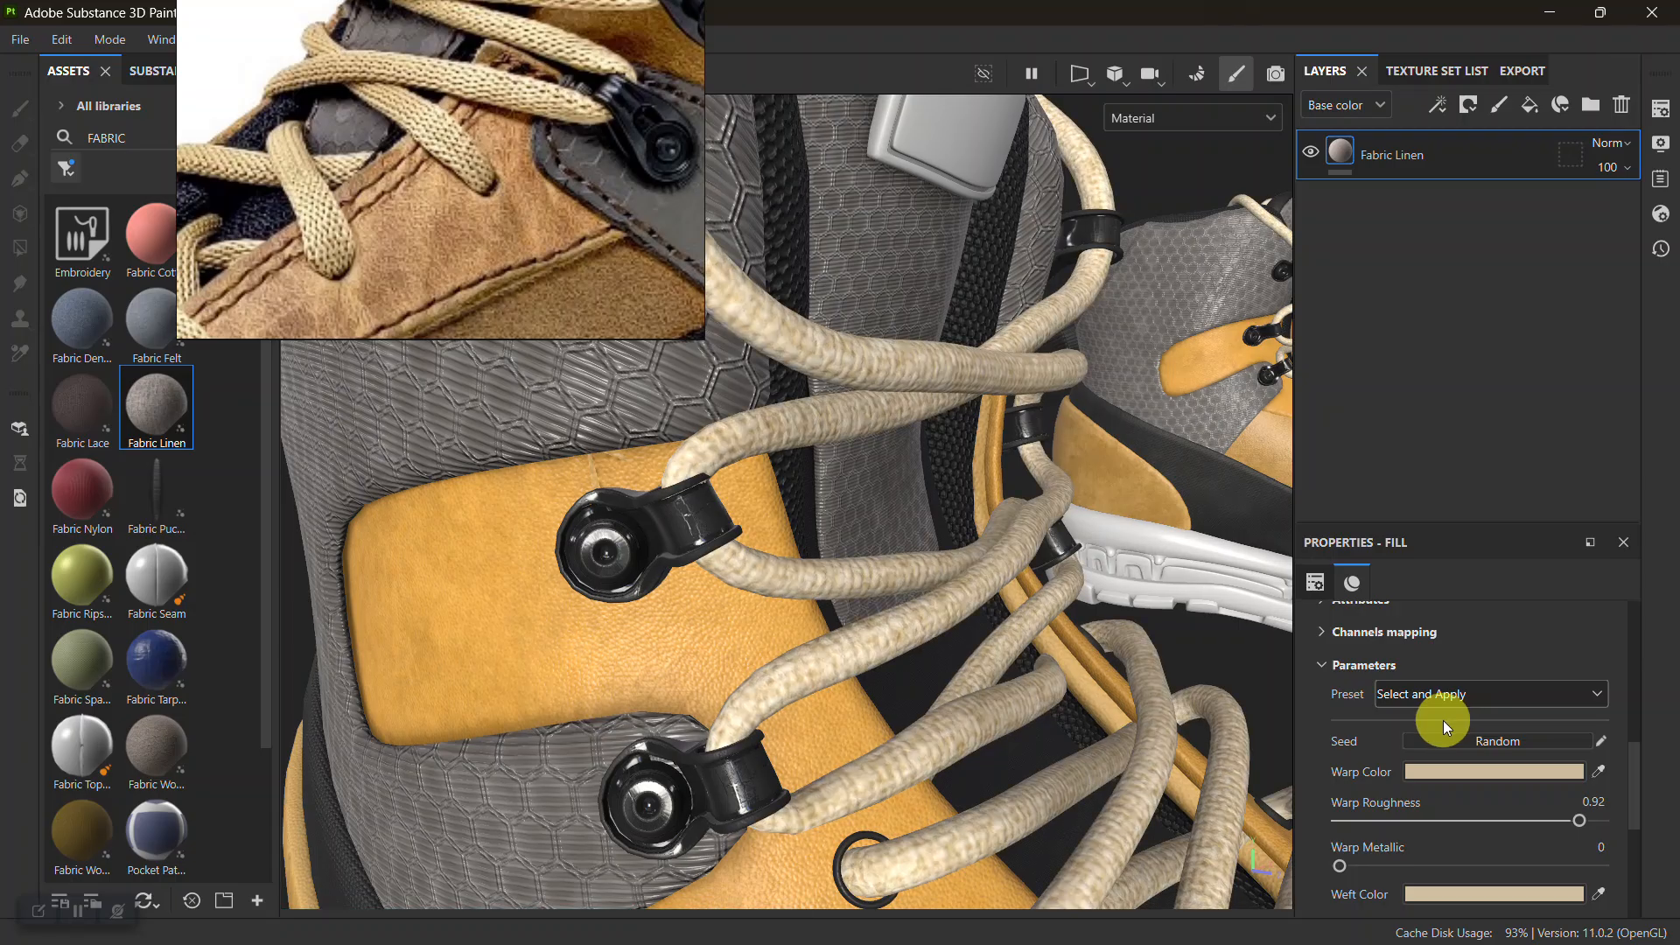
pyautogui.keyDown('alt'); pyautogui.moveTo(1035, 686); pyautogui.dragTo(1170, 612, button='right'); pyautogui.keyUp('alt')
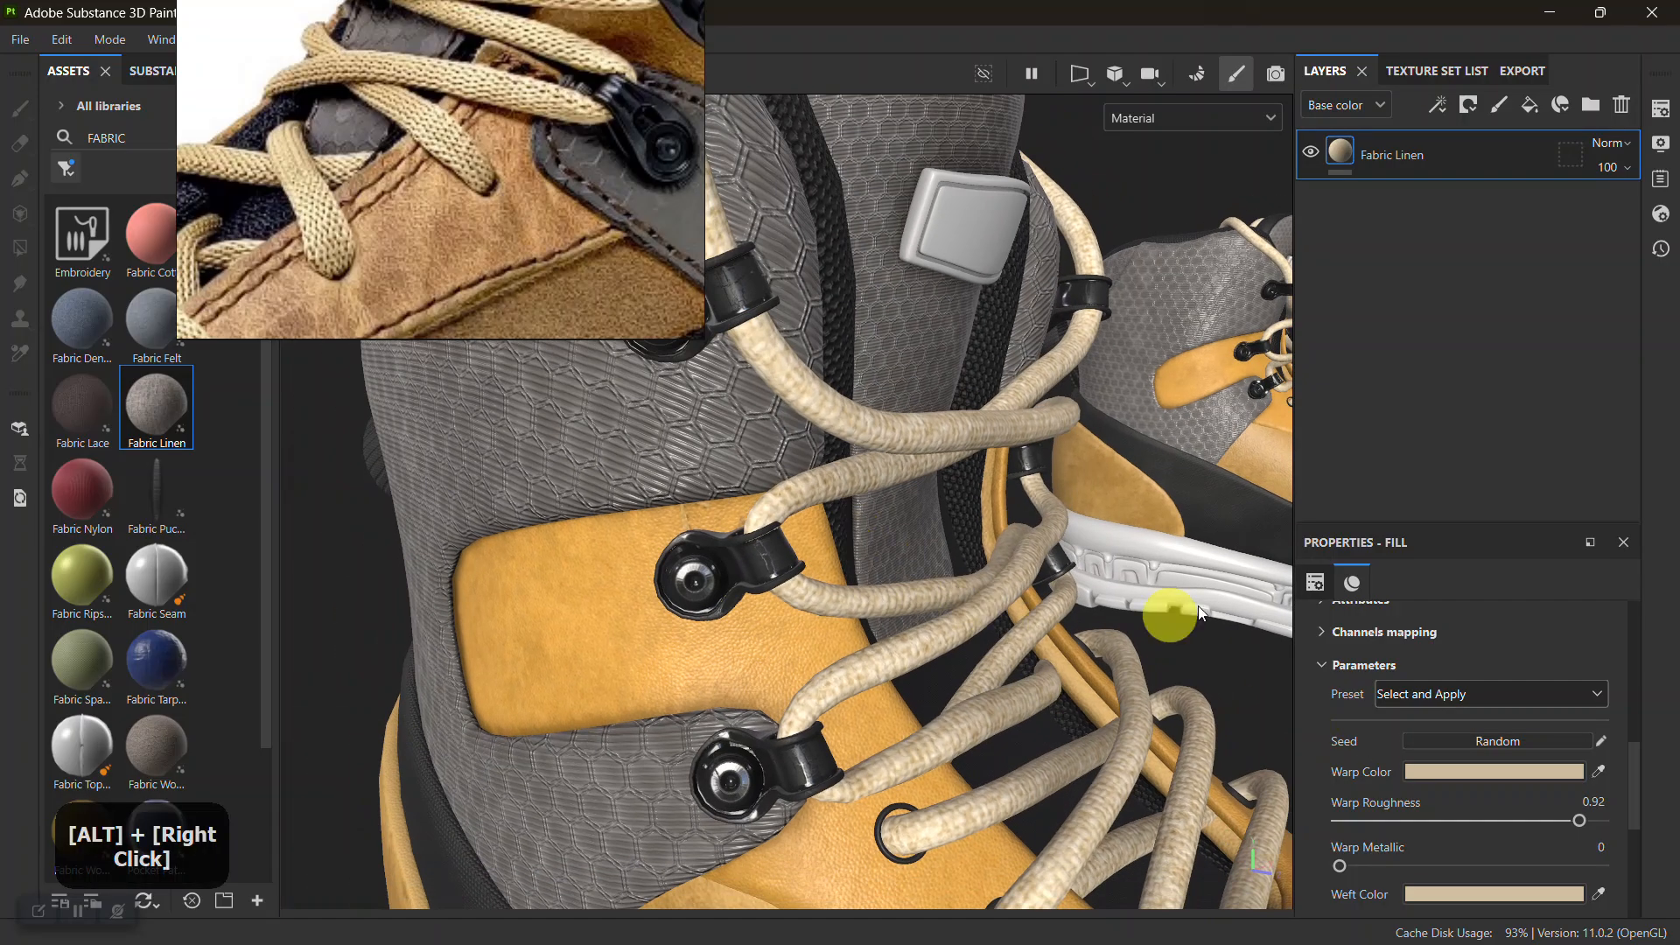
# Raise the SHOE_LACE_MAP texture set size to 4096
pyautogui.click(1660, 108)
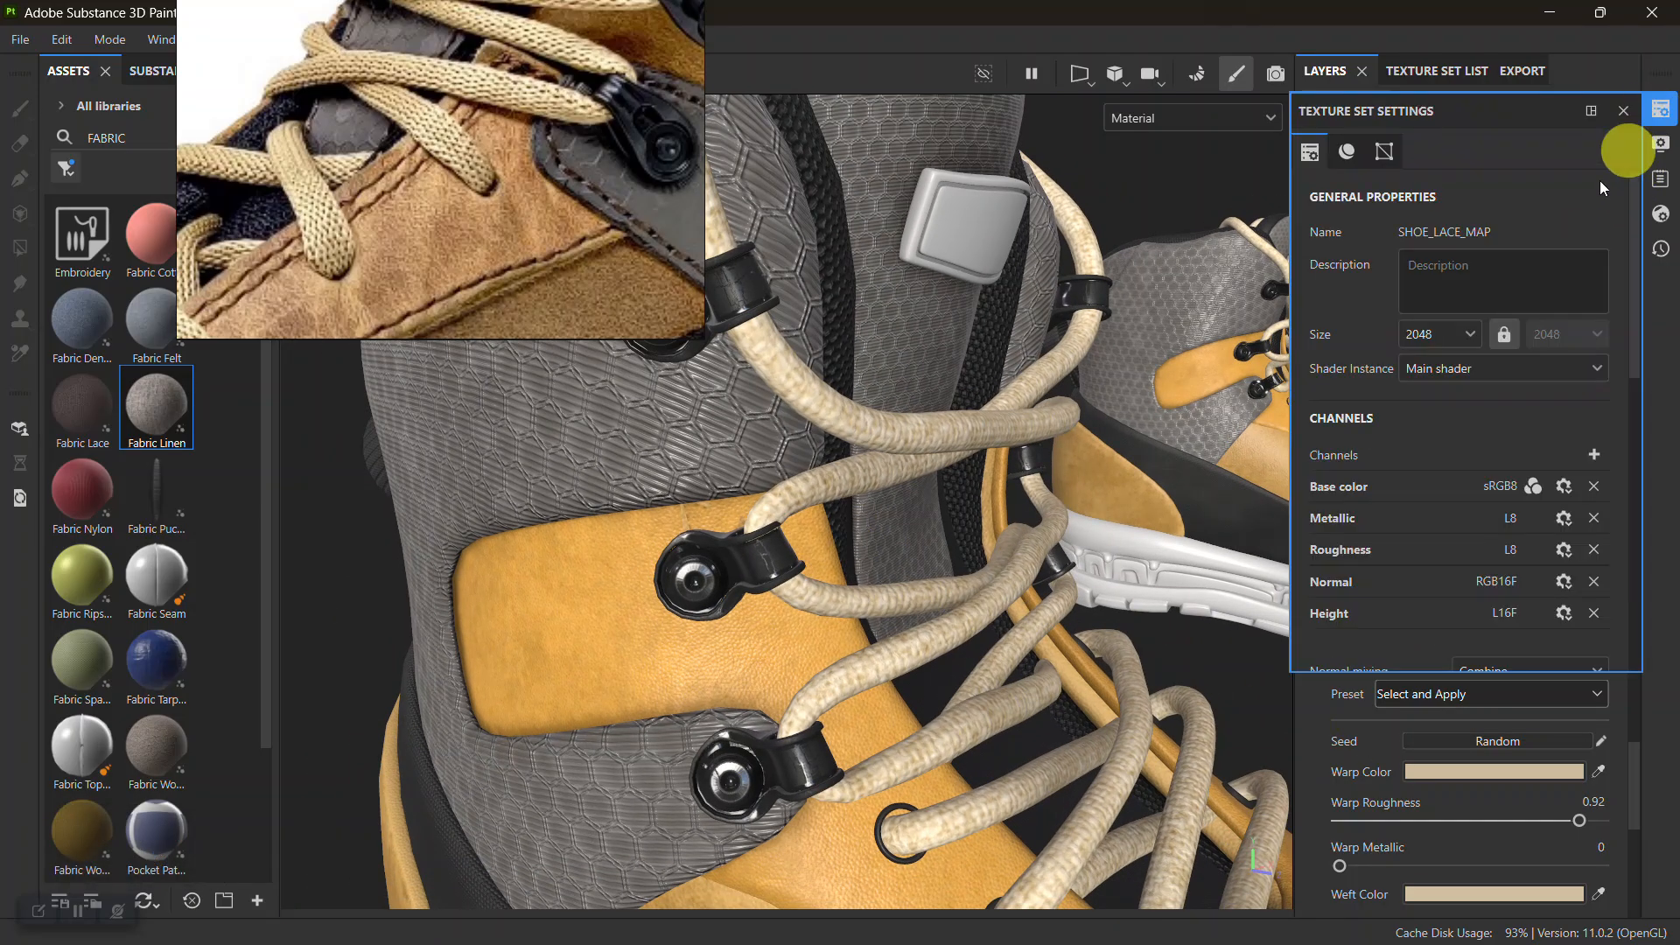
pyautogui.click(1435, 332)
pyautogui.click(1423, 465)
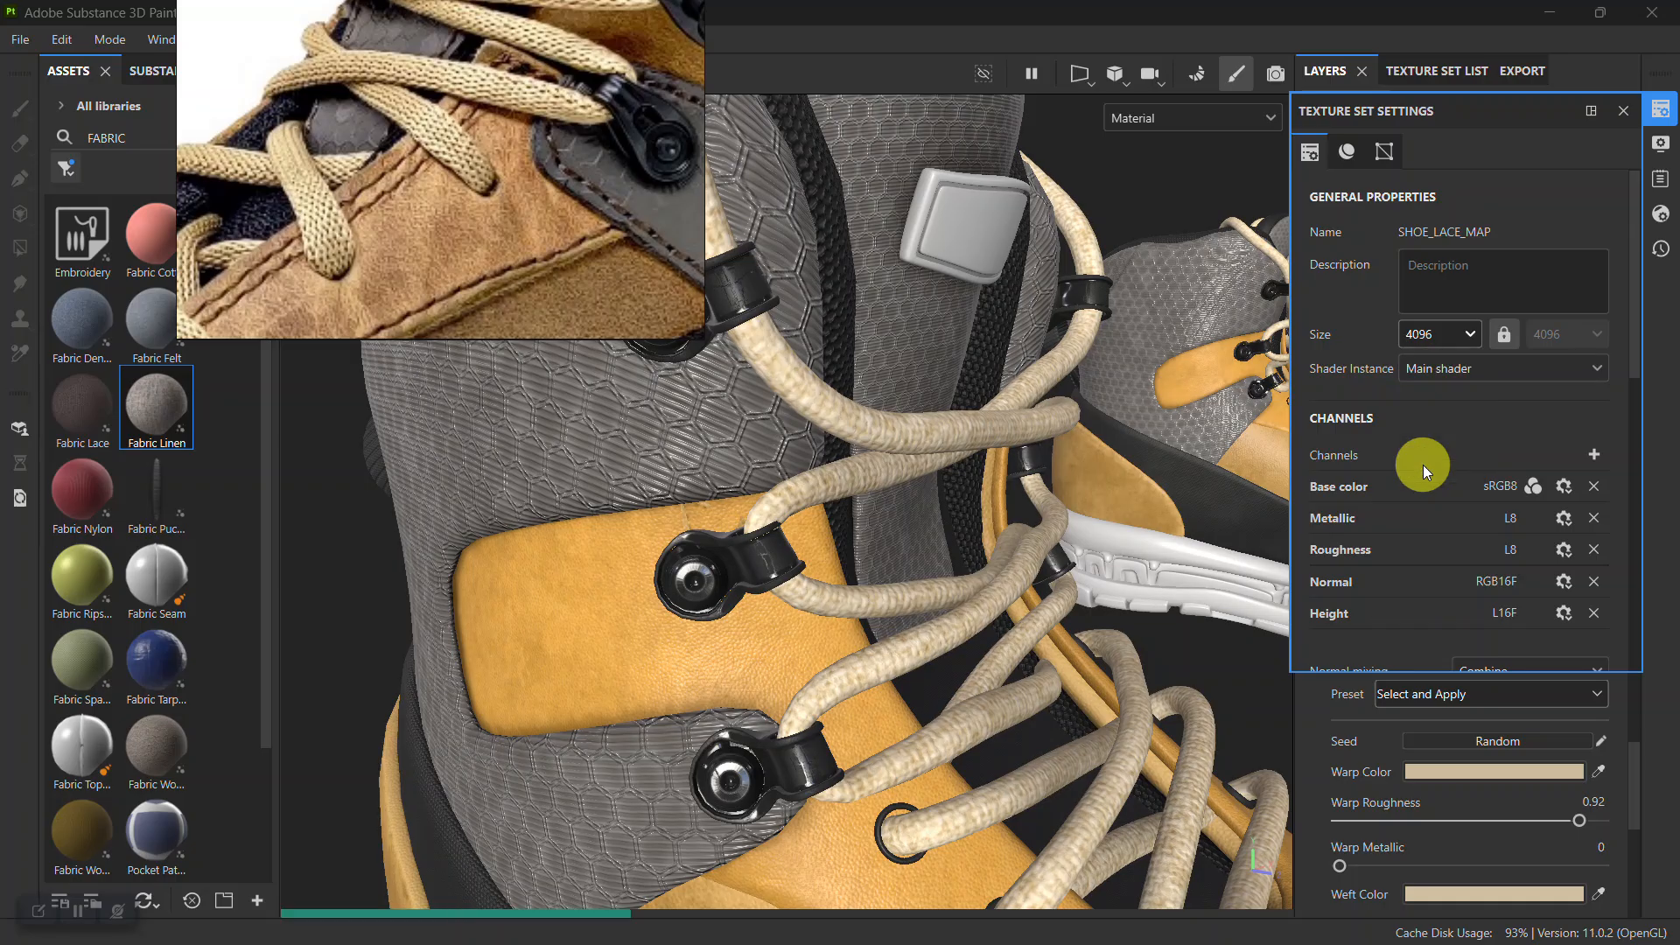
pyautogui.click(1623, 111)
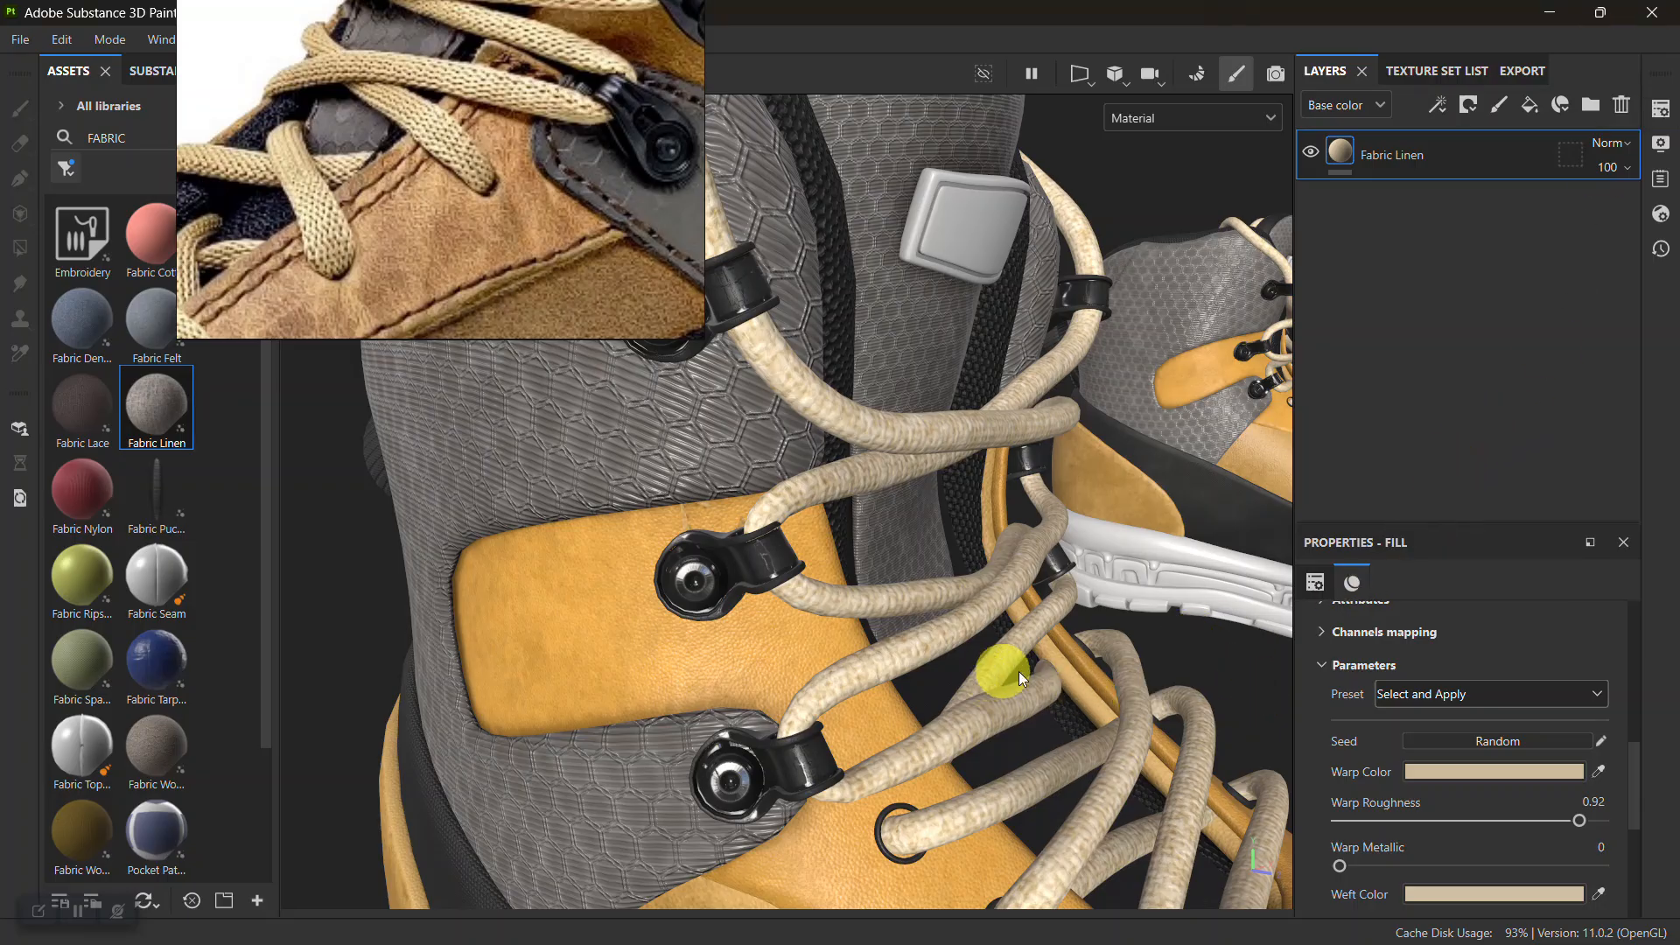
# Set the Fabric Linen layer's tiling to 2.05 on the shoelaces
pyautogui.scroll(-2, 1365, 743)
pyautogui.scroll(1, 1433, 709)
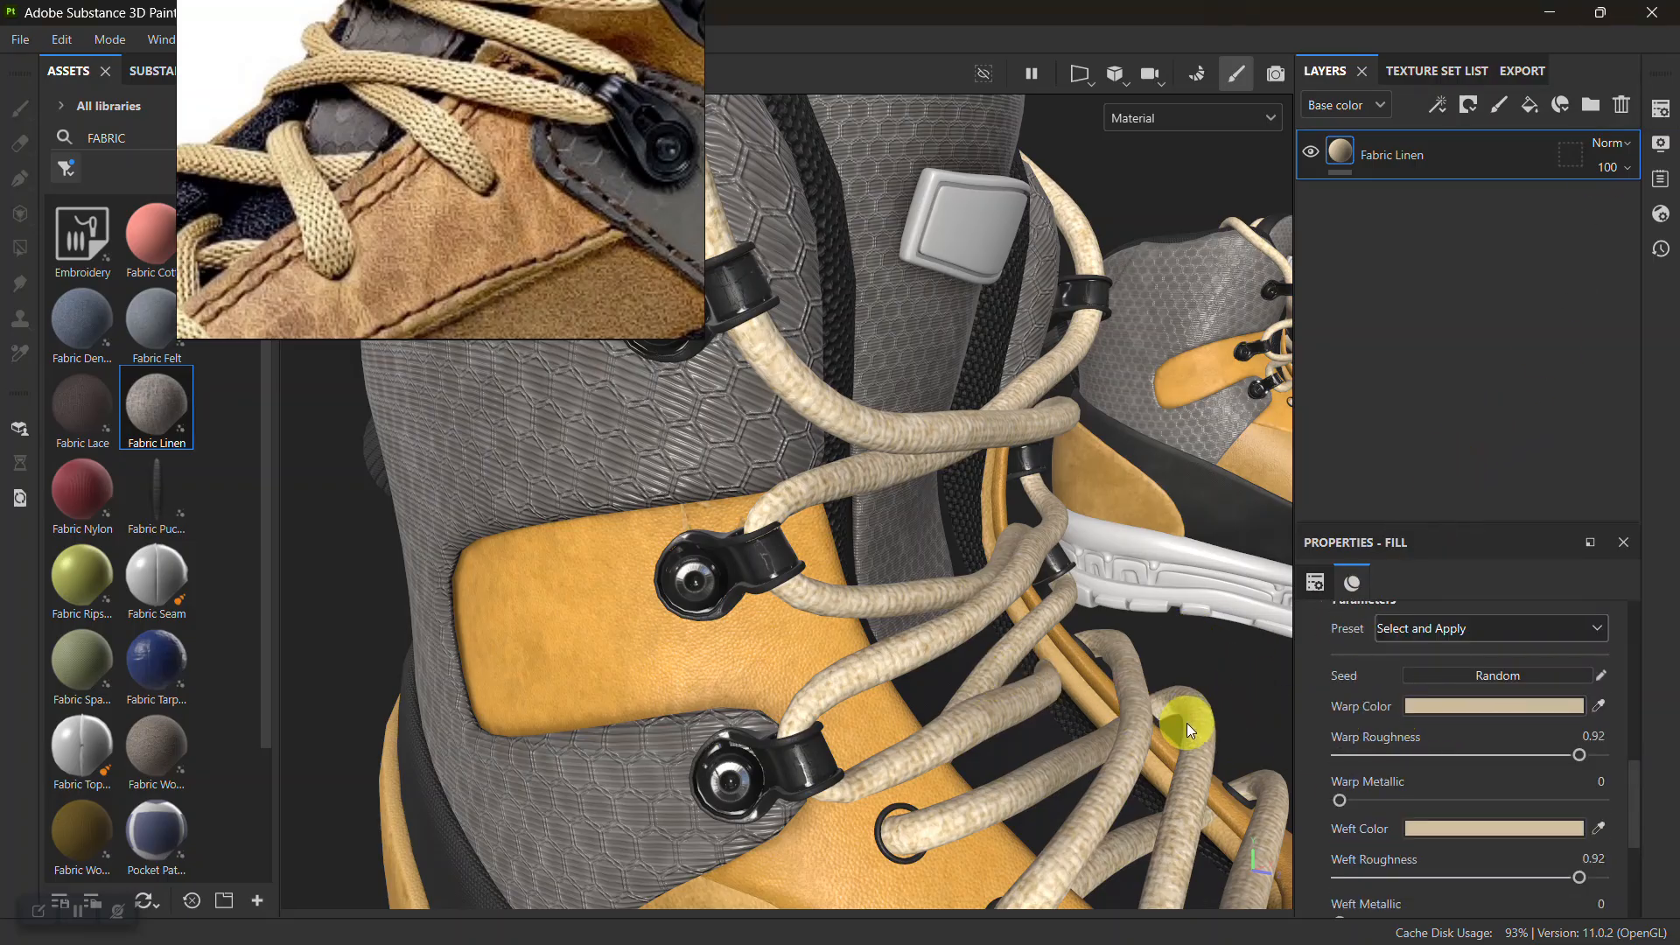
pyautogui.scroll(3, 1416, 674)
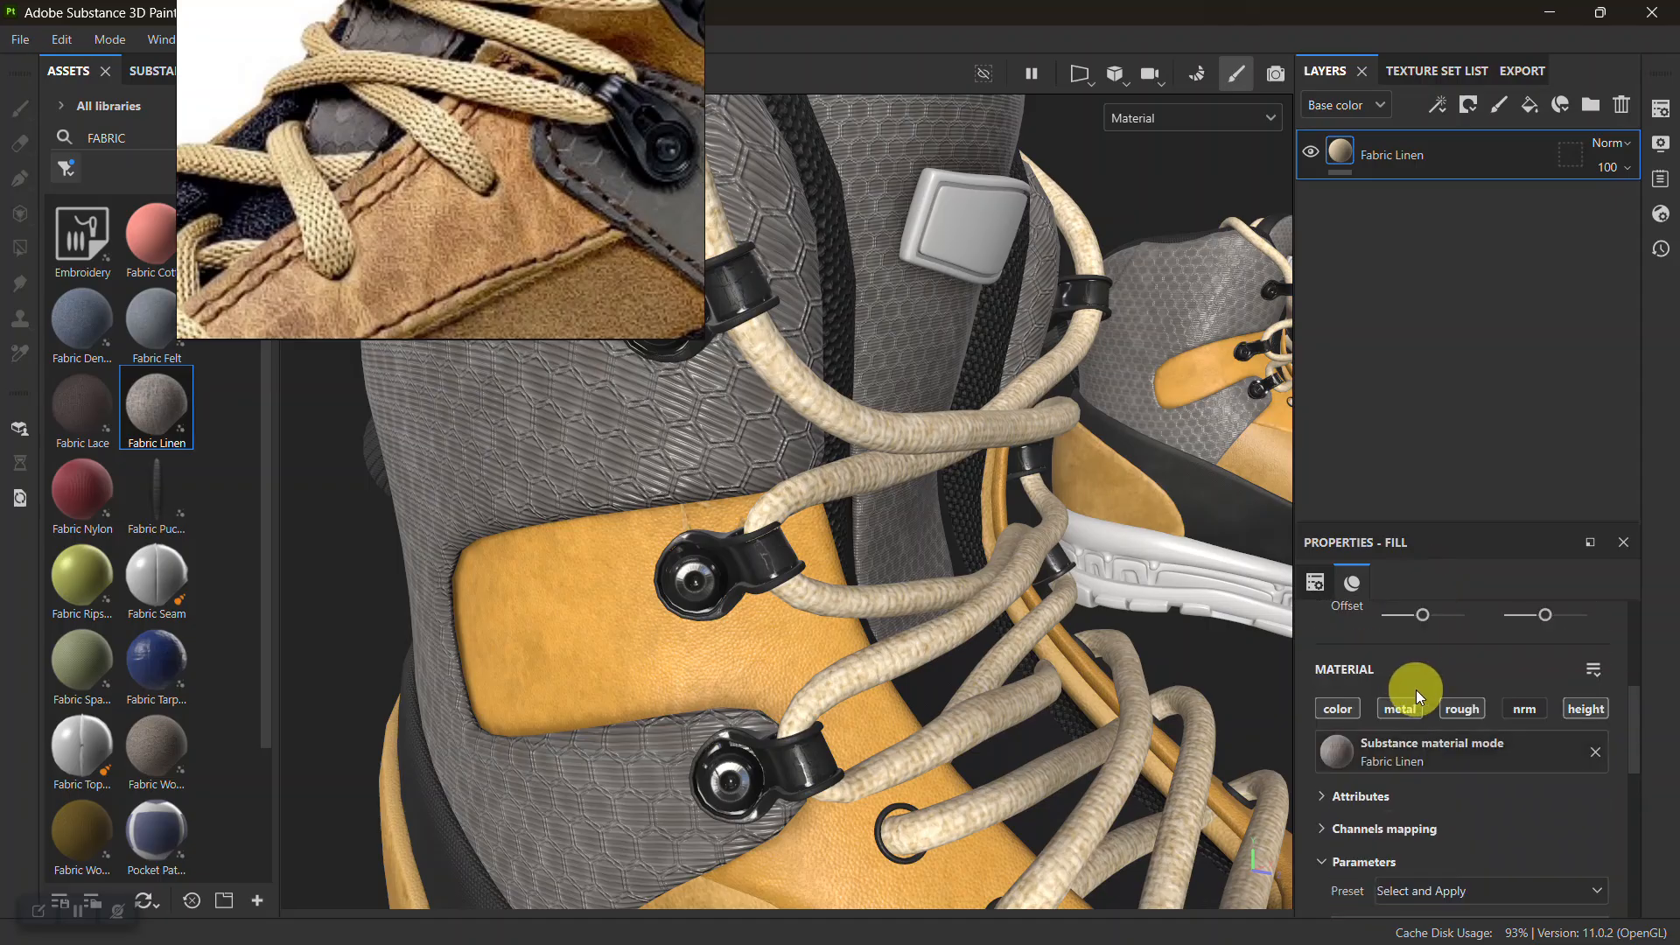
pyautogui.scroll(2, 1420, 688)
pyautogui.moveTo(1433, 665); pyautogui.dragTo(1436, 665)
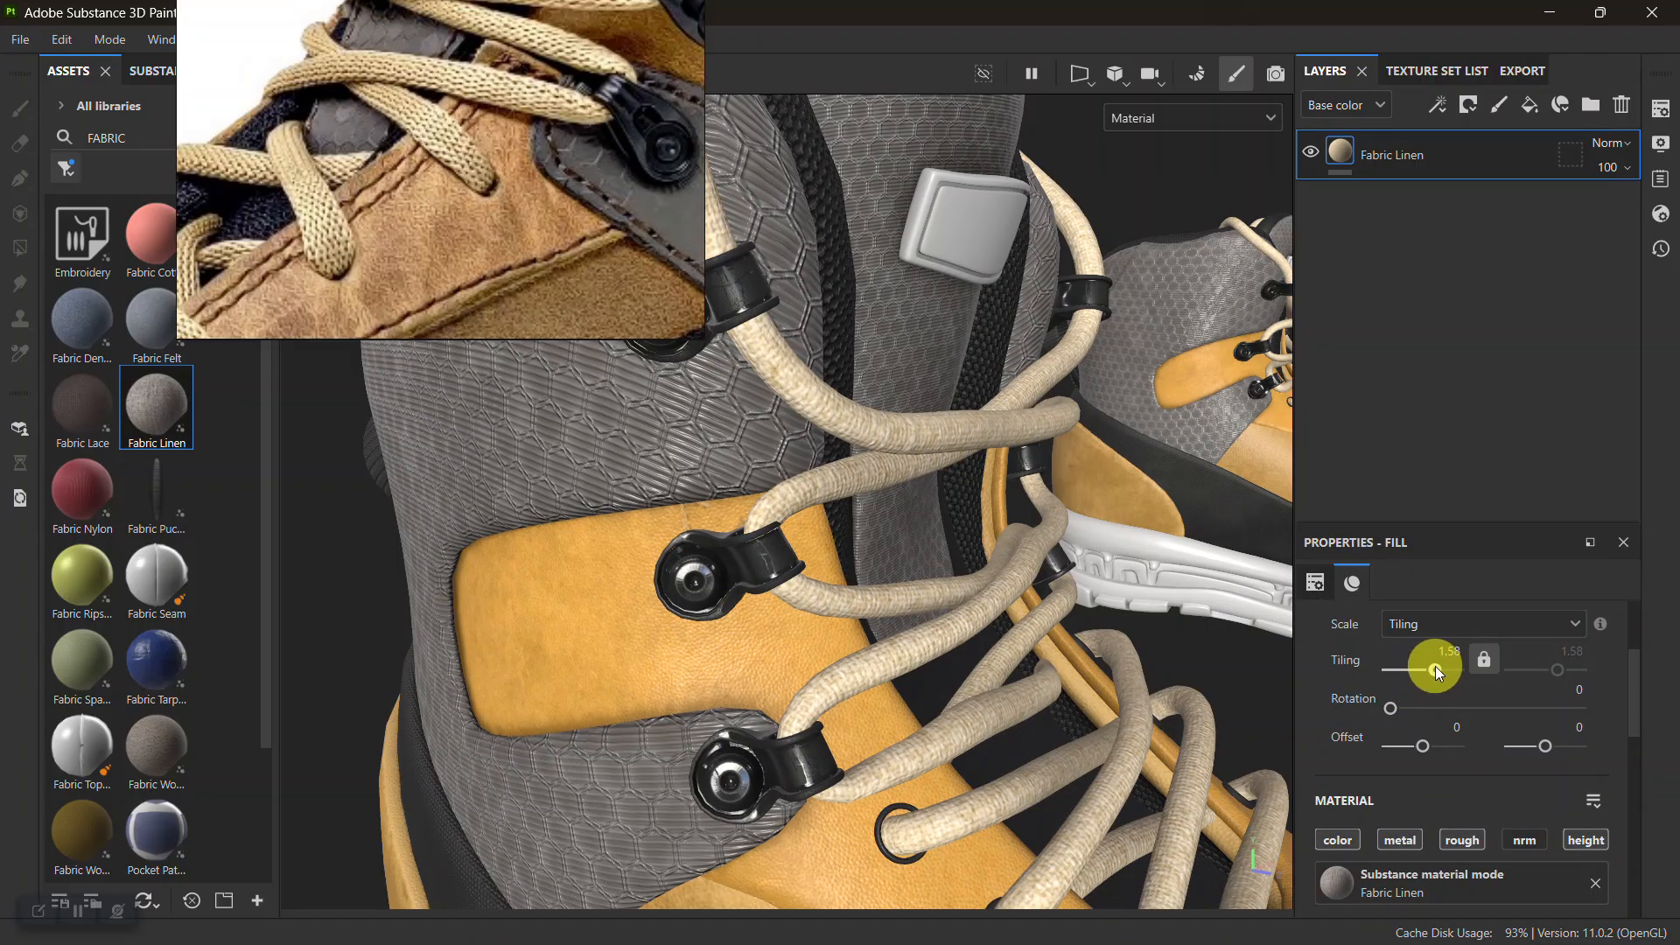
pyautogui.keyDown('alt'); pyautogui.moveTo(1027, 567); pyautogui.dragTo(1040, 735, button='right'); pyautogui.keyUp('alt')
pyautogui.keyDown('alt'); pyautogui.moveTo(1040, 736); pyautogui.dragTo(803, 554); pyautogui.keyUp('alt')
pyautogui.keyDown('alt'); pyautogui.moveTo(802, 555); pyautogui.dragTo(1116, 489, button='middle'); pyautogui.keyUp('alt')
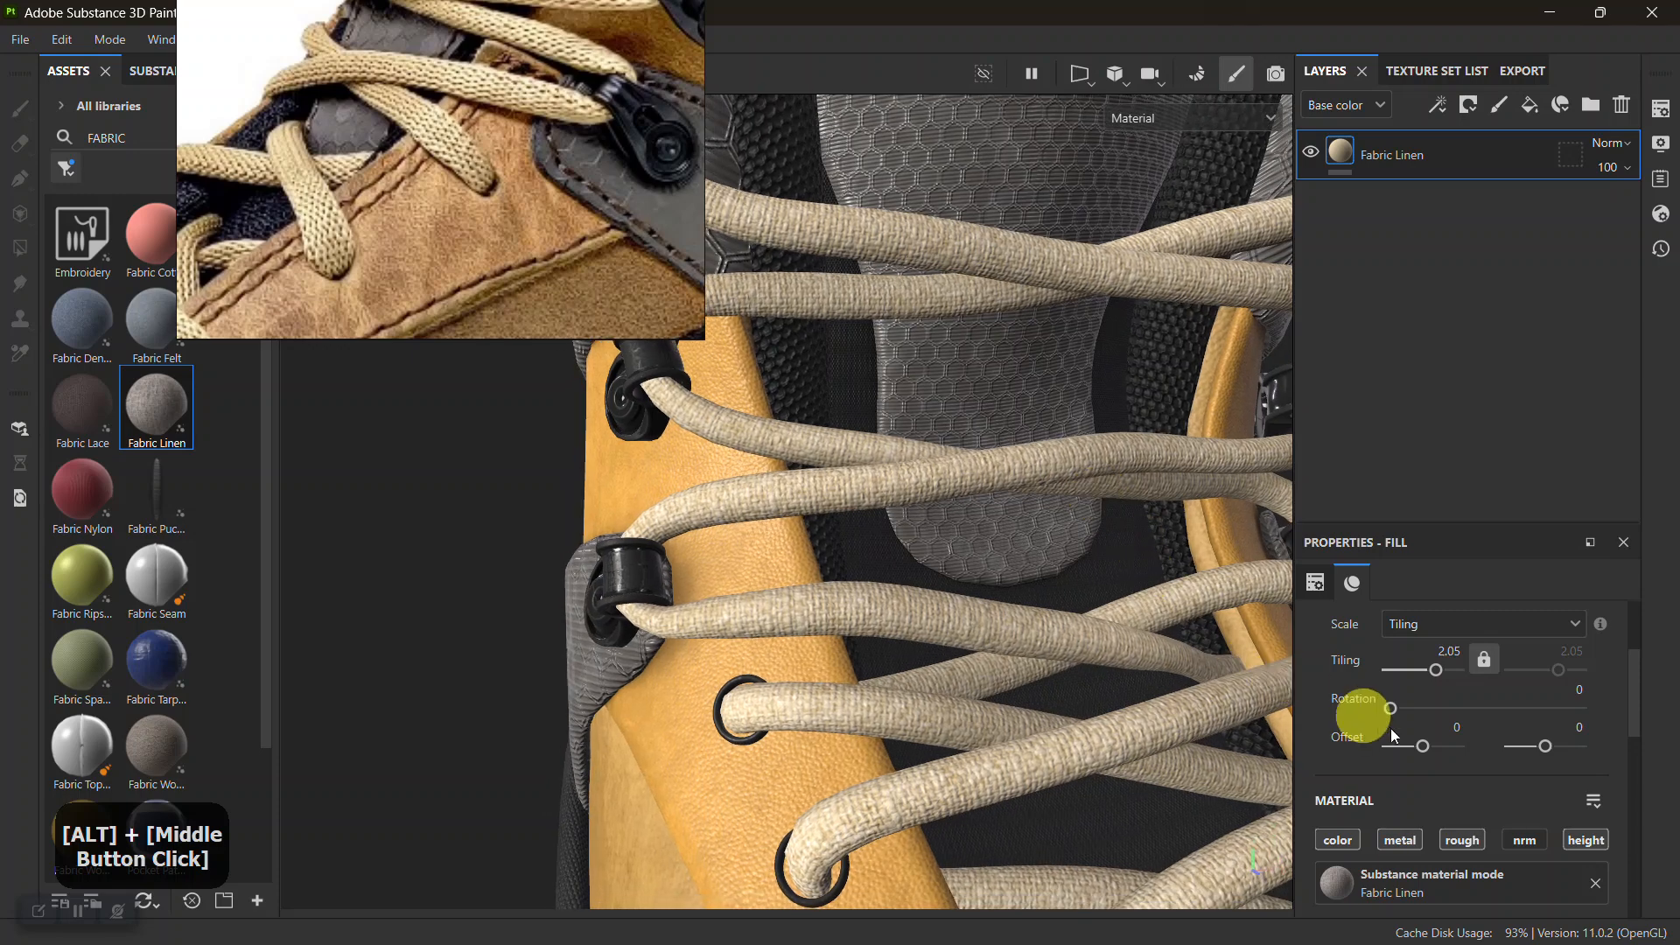
# Rotate the Fabric Linen weave on the laces to 133.95 and check the material's parameters
pyautogui.moveTo(1424, 717); pyautogui.dragTo(1460, 701)
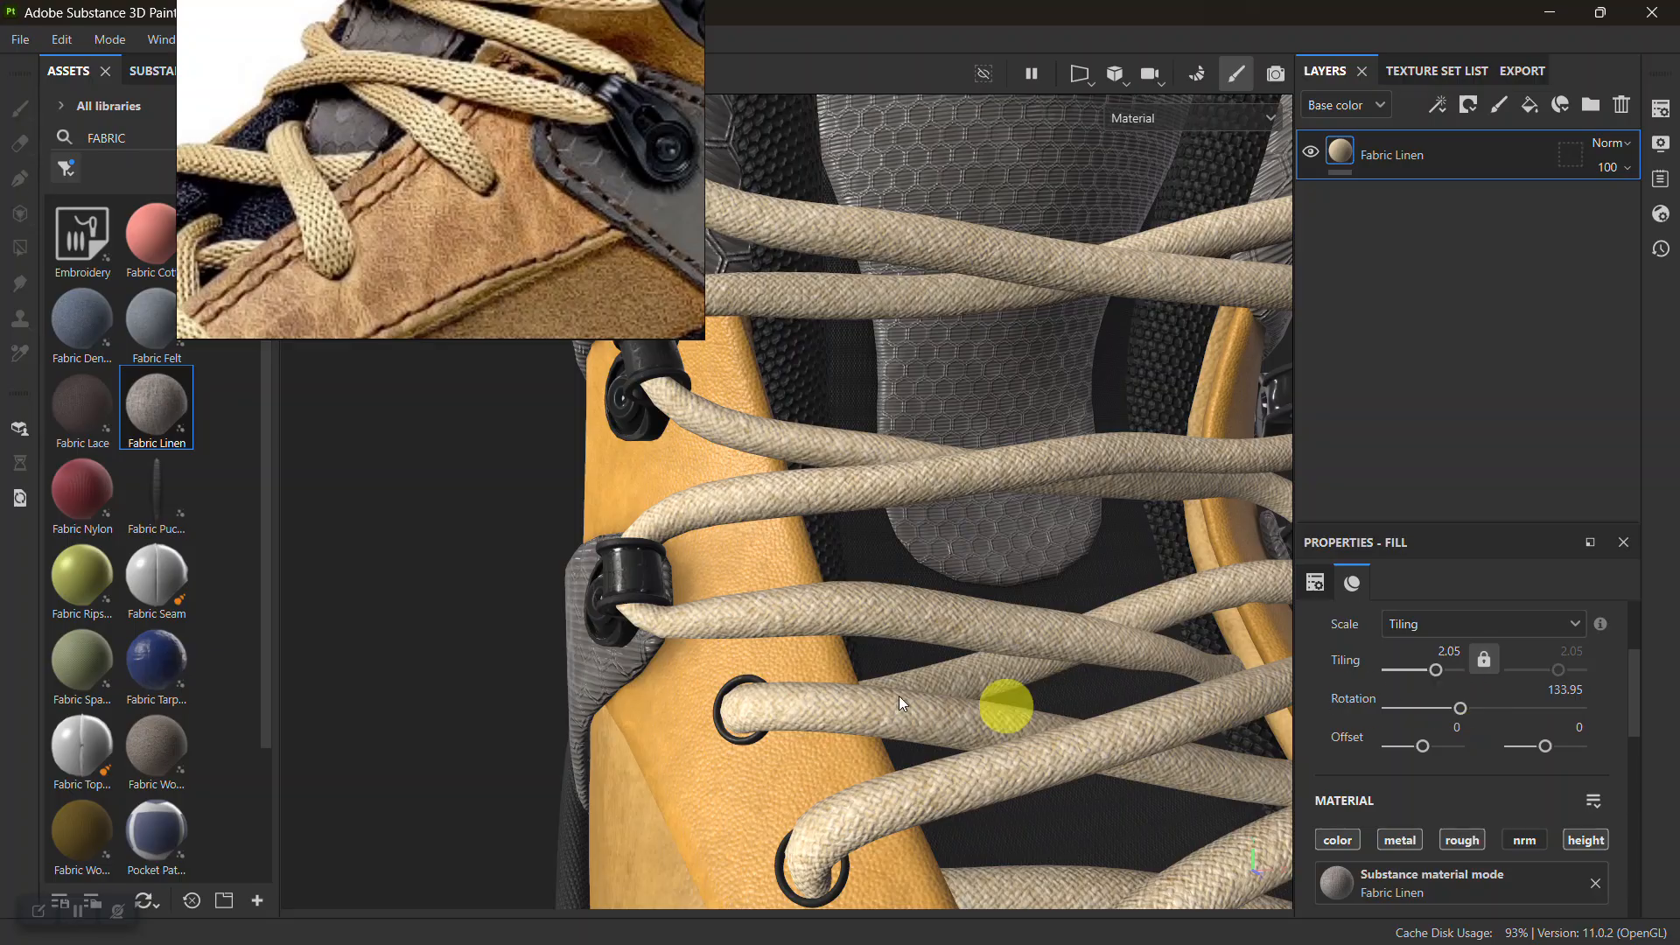
pyautogui.keyDown('alt'); pyautogui.moveTo(1007, 711); pyautogui.dragTo(987, 607, button='middle'); pyautogui.keyUp('alt')
pyautogui.keyDown('alt'); pyautogui.moveTo(986, 608); pyautogui.dragTo(983, 686, button='right'); pyautogui.keyUp('alt')
pyautogui.keyDown('alt'); pyautogui.moveTo(983, 686); pyautogui.dragTo(1188, 694); pyautogui.keyUp('alt')
pyautogui.scroll(-10, 1449, 732)
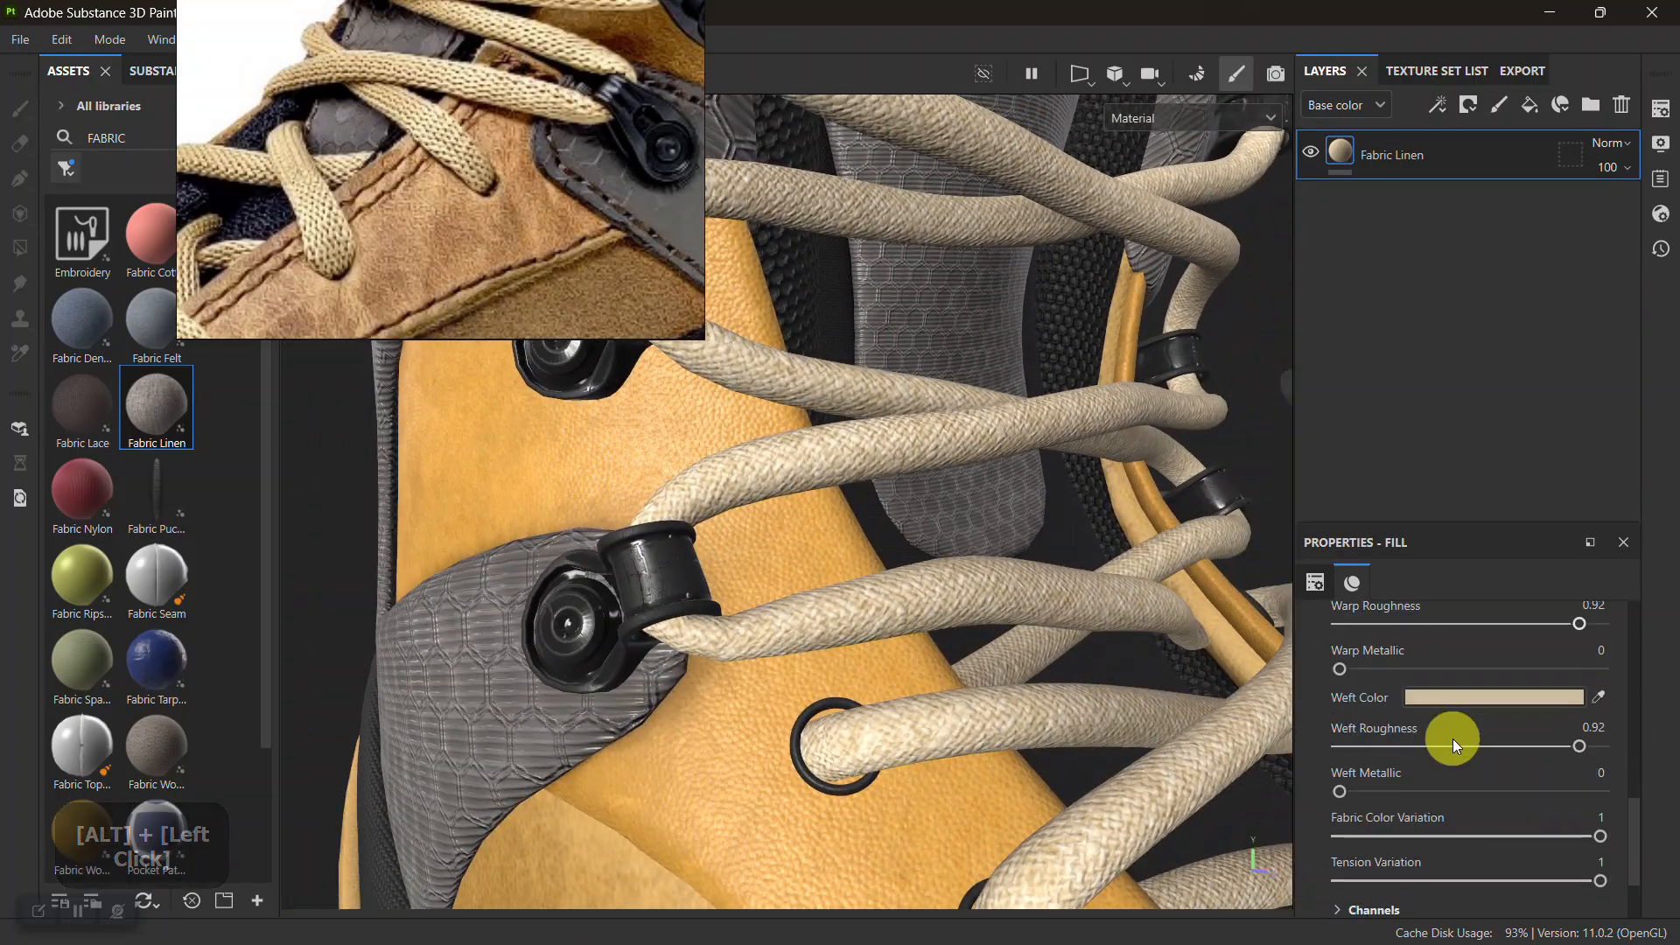
pyautogui.scroll(-3, 1454, 753)
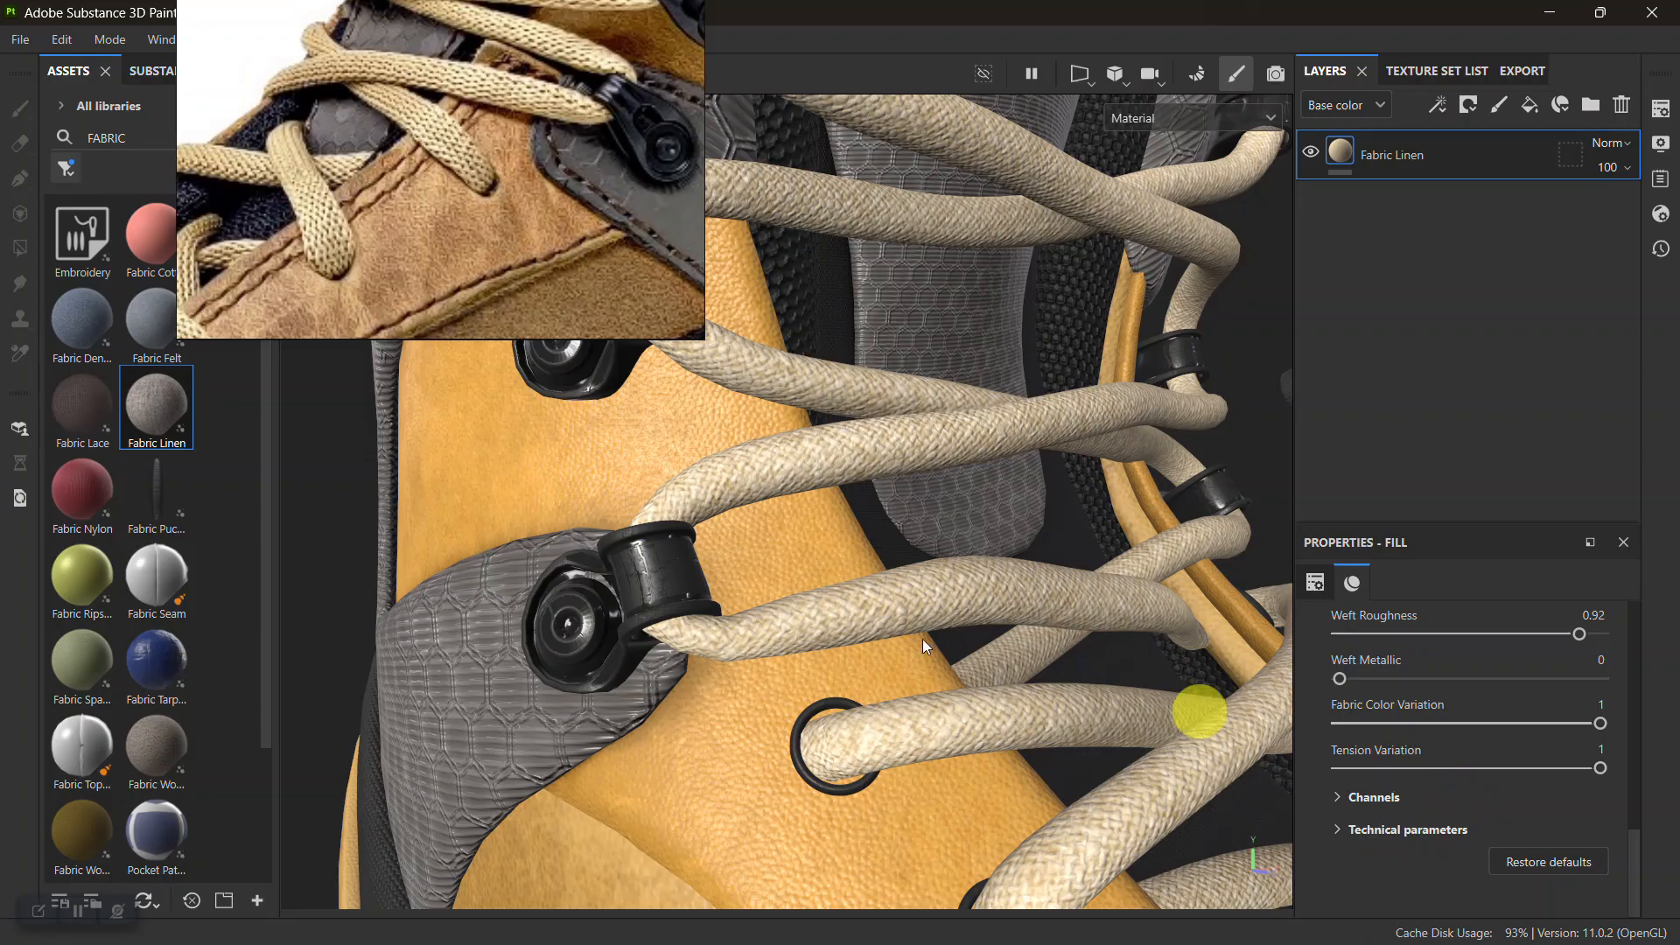
# Add Fabric Wool Jersey as a layer below Fabric Linen and hide the linen layer
pyautogui.scroll(-2, 112, 512)
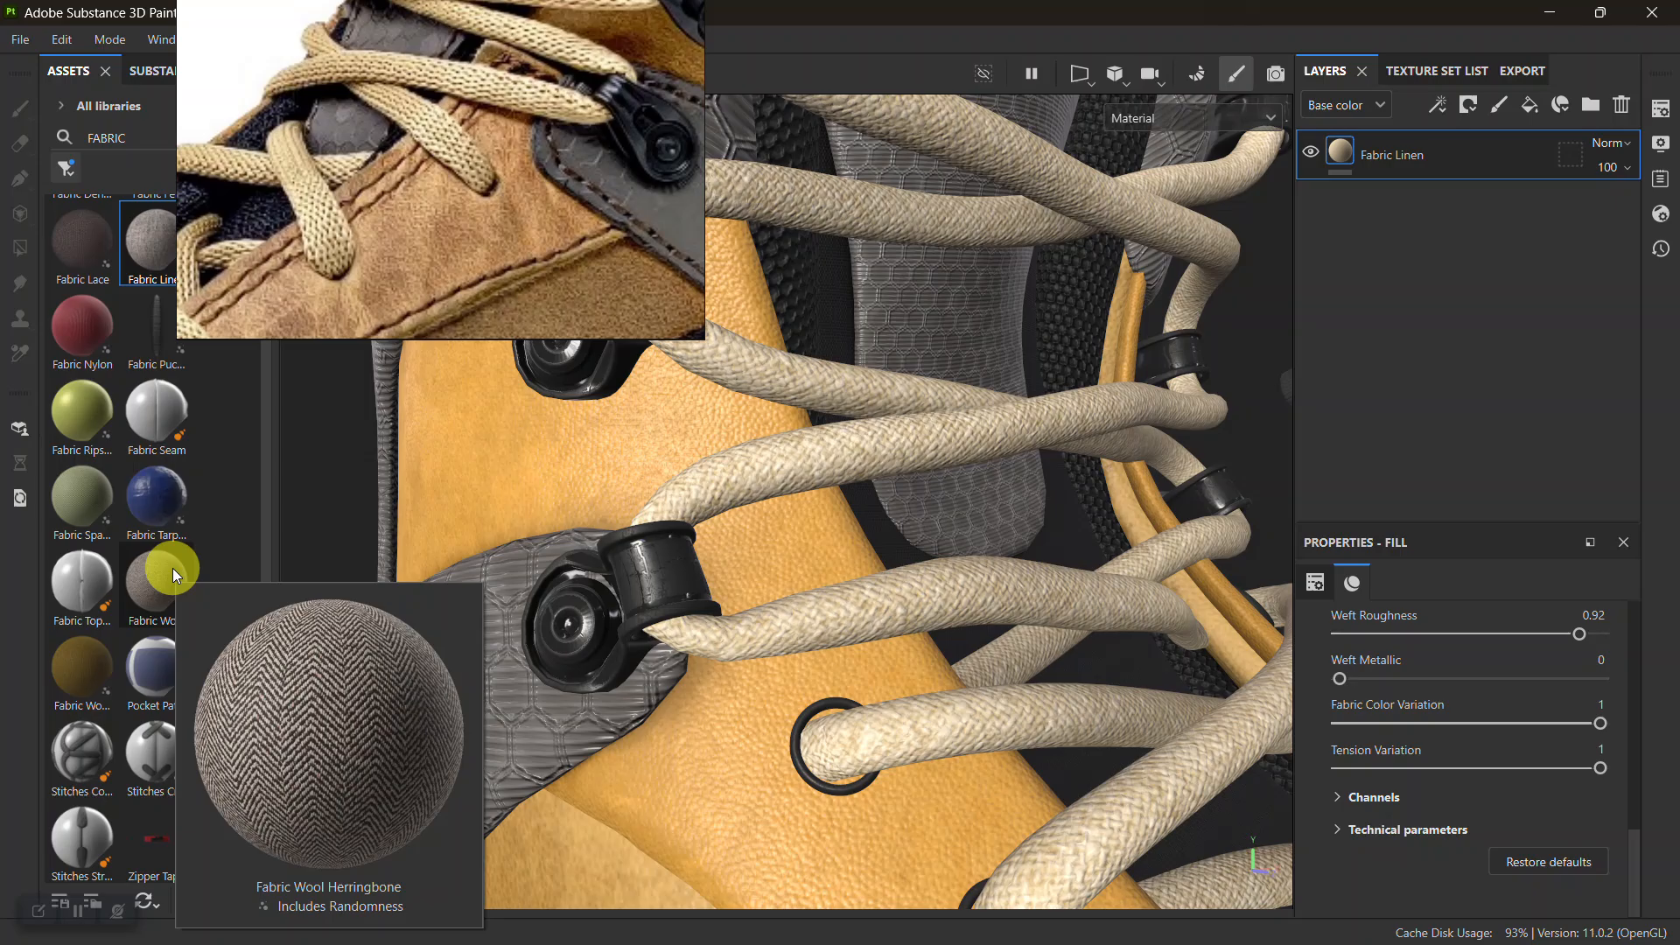
pyautogui.moveTo(103, 665)
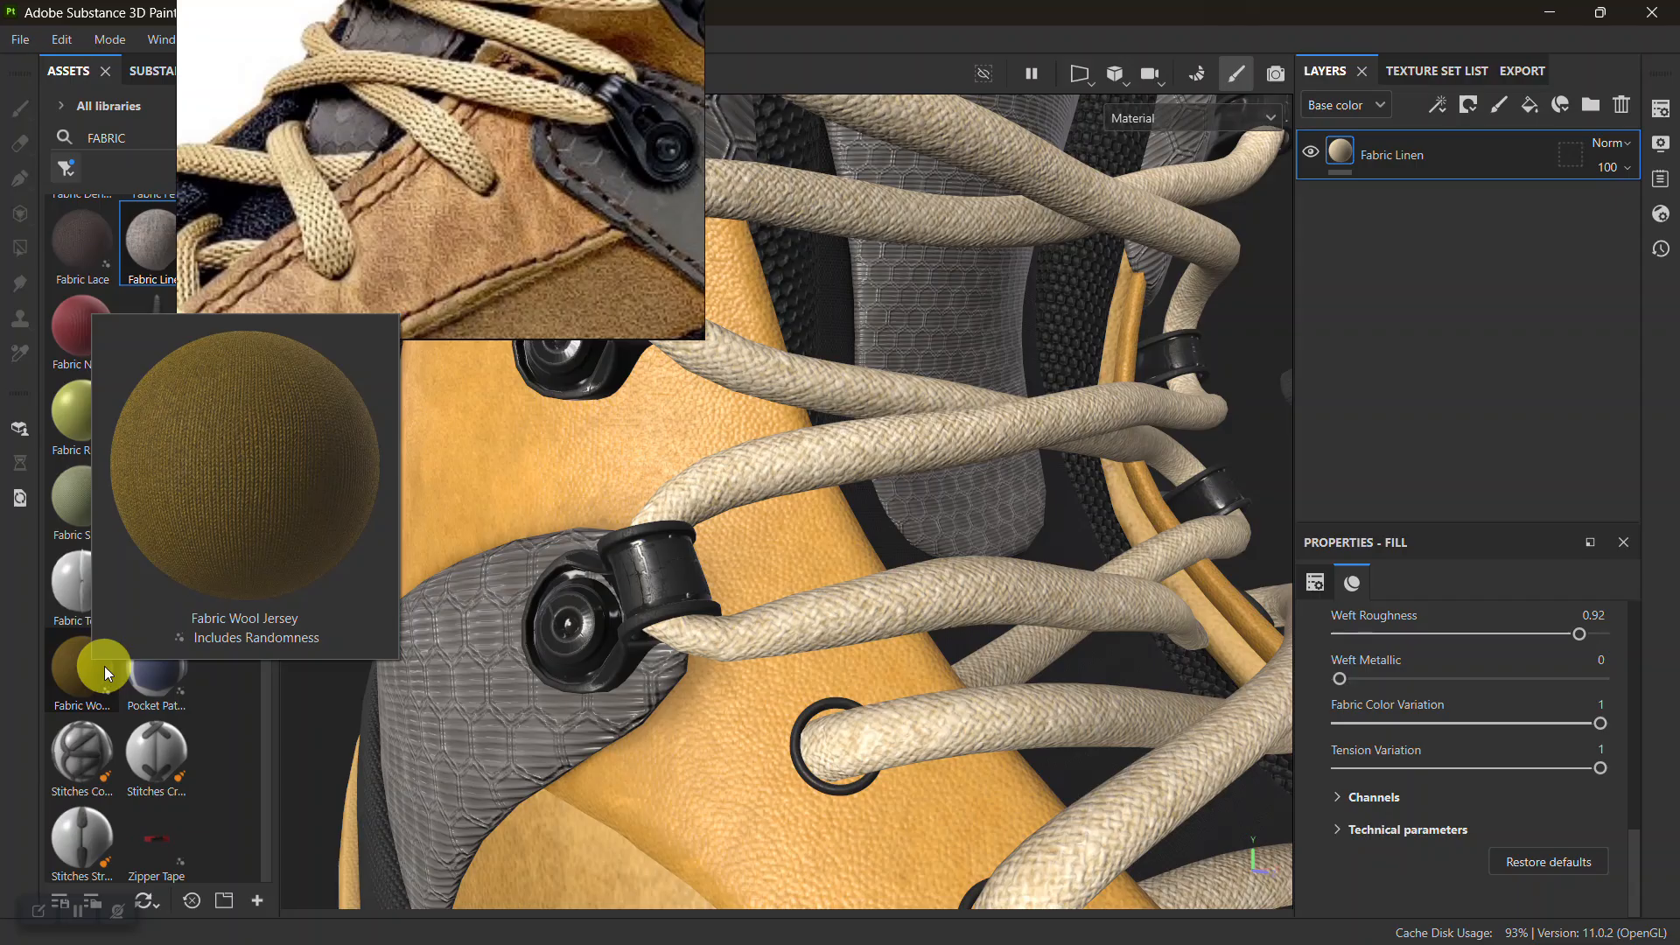
pyautogui.moveTo(93, 671); pyautogui.dragTo(1500, 333)
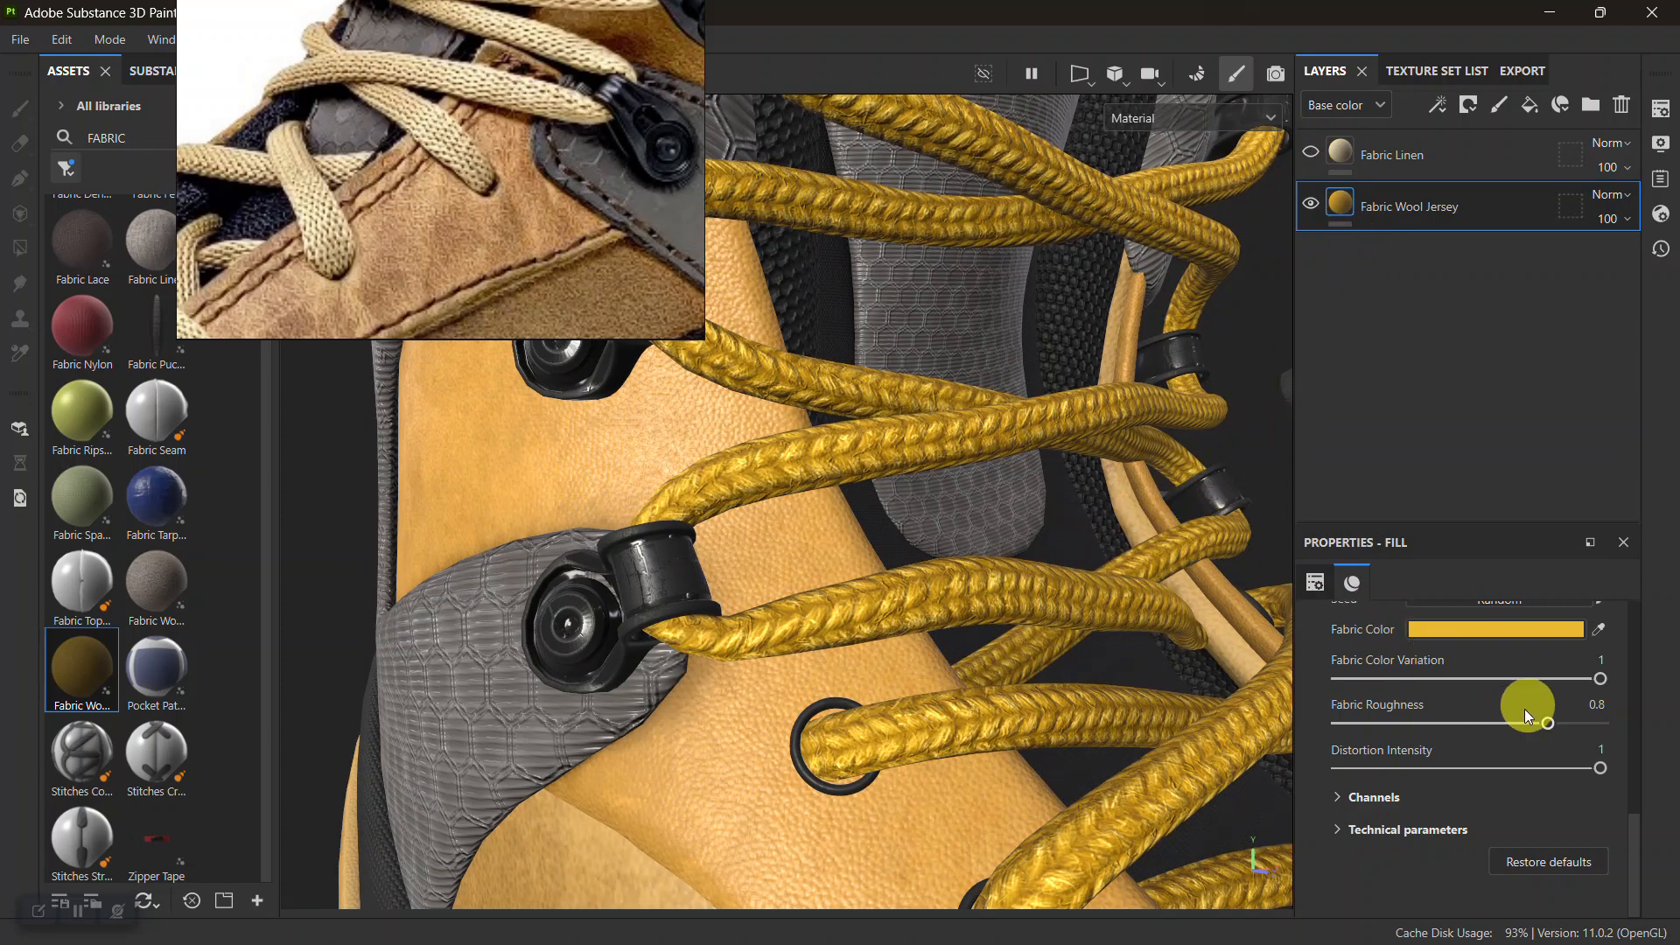
# Set the Fabric Wool Jersey layer's tiling to 2.6 and compare the braid with the reference laces
pyautogui.scroll(5, 1434, 731)
pyautogui.scroll(2, 1435, 751)
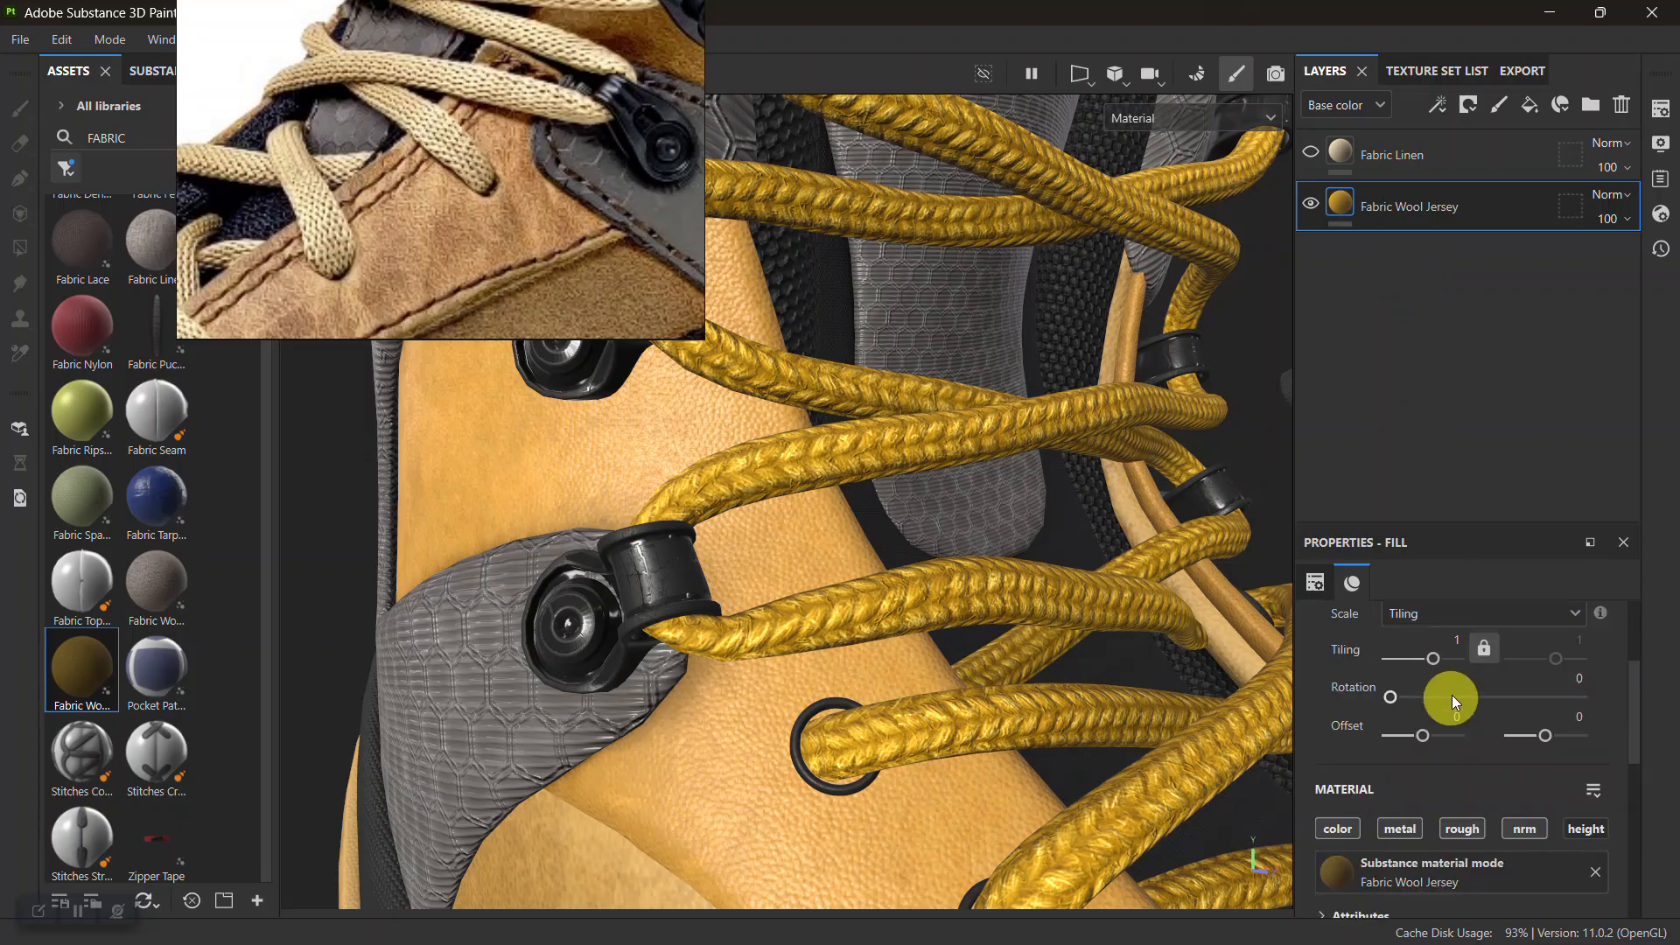
pyautogui.moveTo(1441, 660); pyautogui.dragTo(1438, 658)
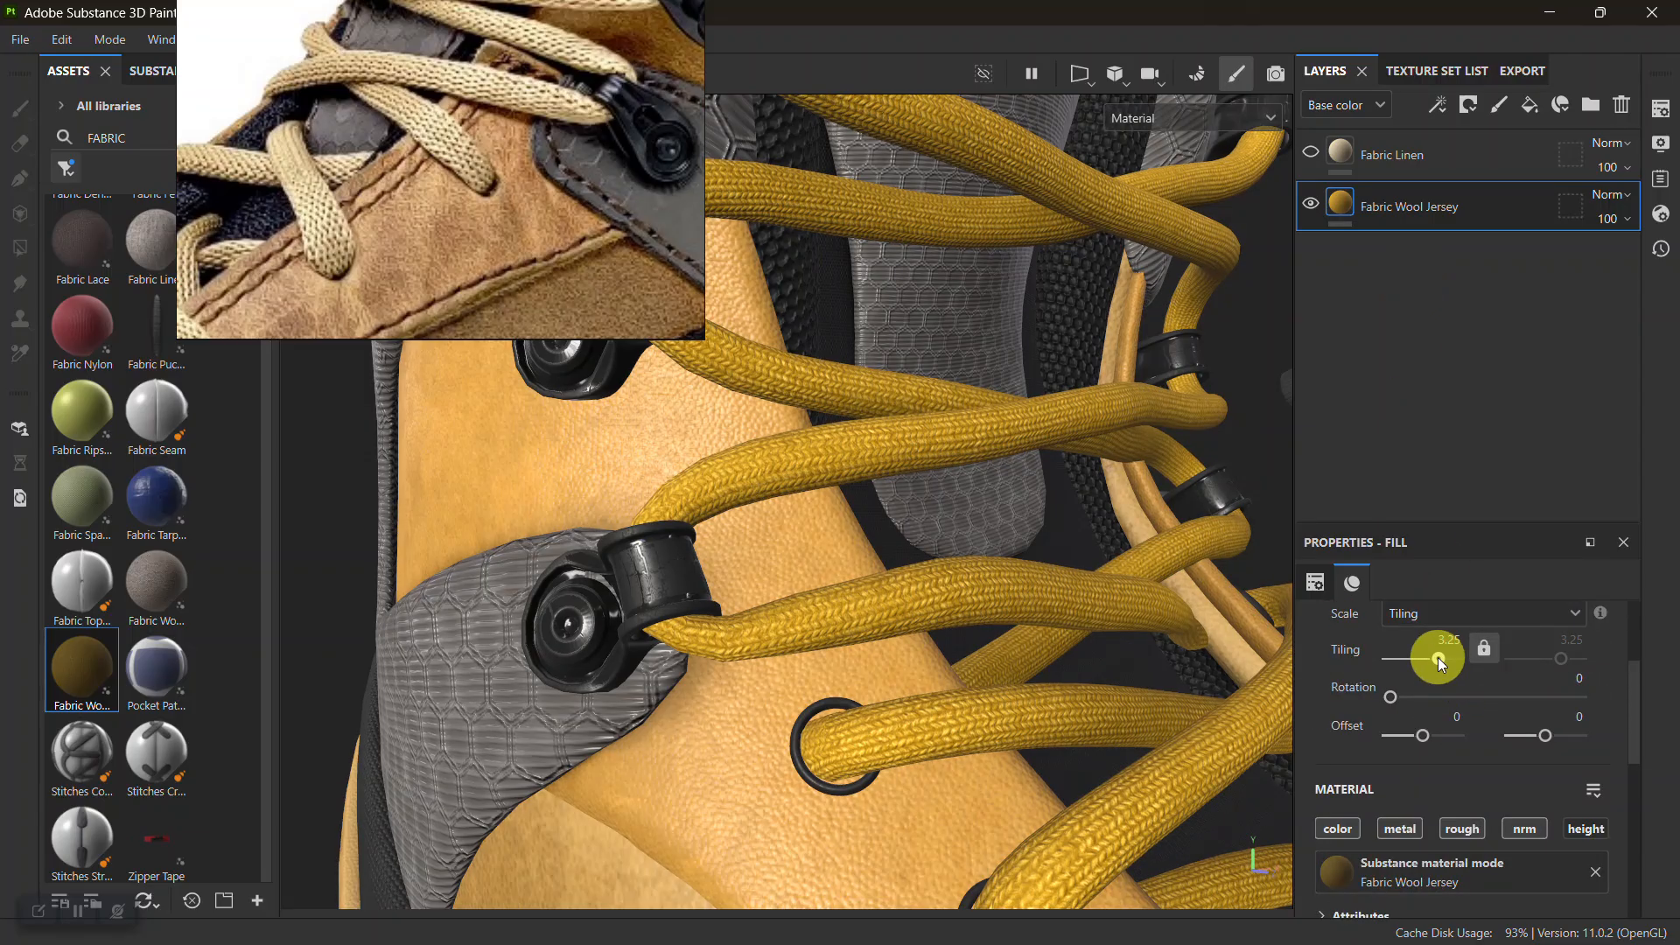
pyautogui.moveTo(1437, 655); pyautogui.dragTo(1436, 653)
pyautogui.keyDown('alt'); pyautogui.moveTo(954, 364); pyautogui.dragTo(1110, 534, button='right'); pyautogui.keyUp('alt')
pyautogui.keyDown('alt'); pyautogui.moveTo(1110, 534); pyautogui.dragTo(1089, 369, button='middle'); pyautogui.keyUp('alt')
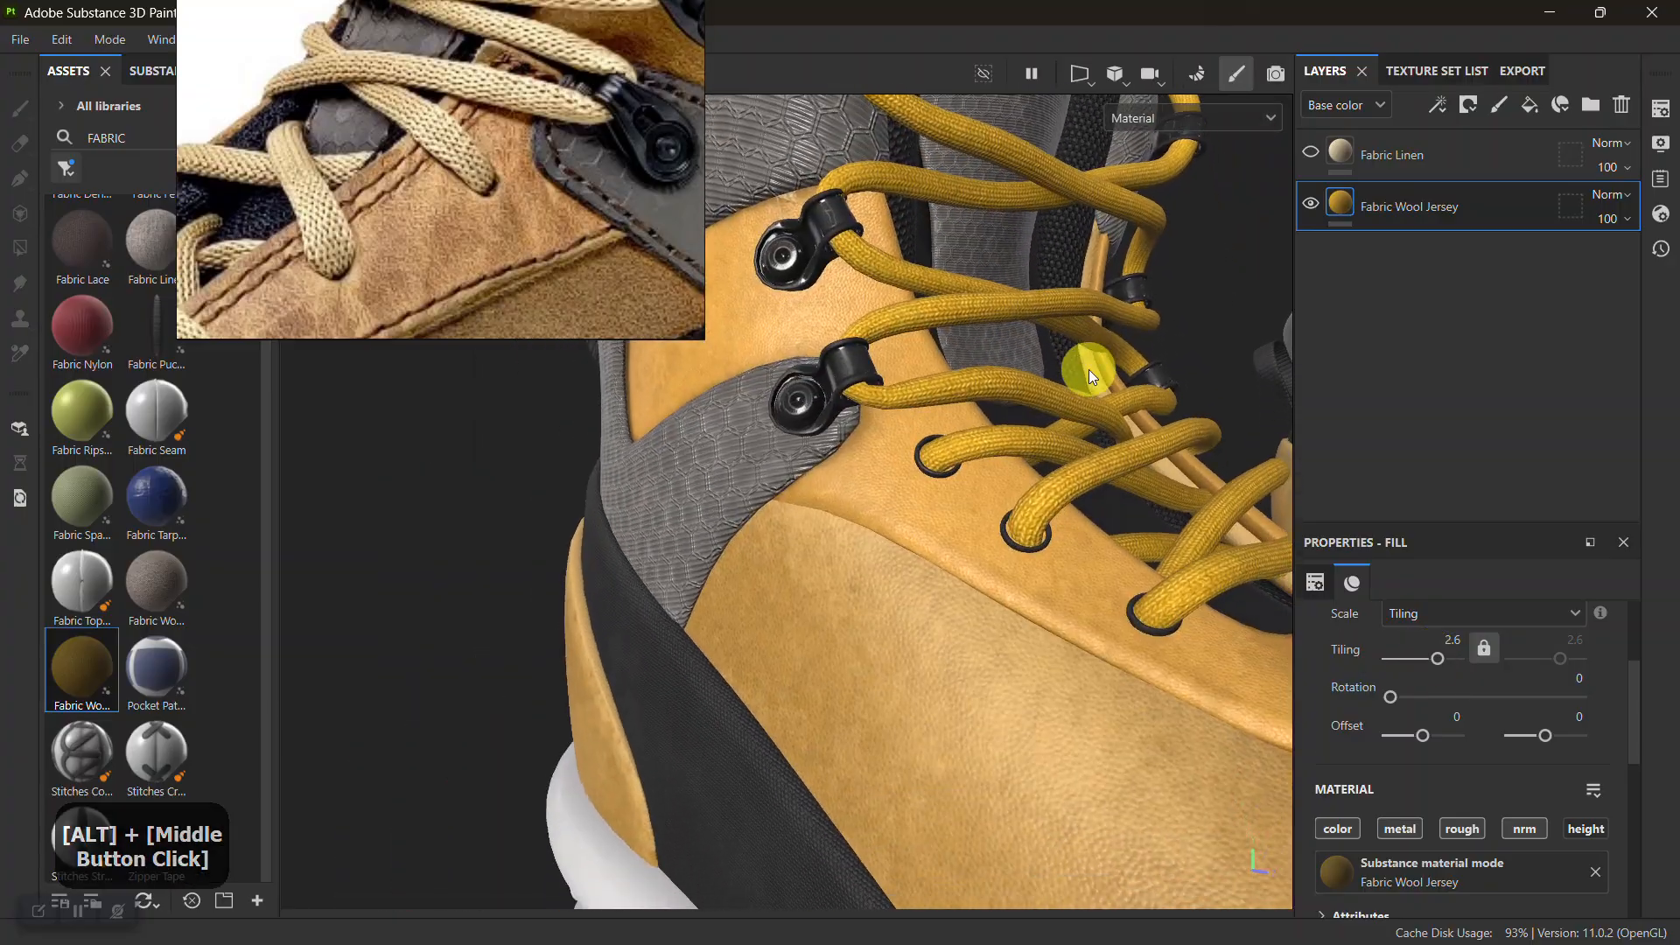
pyautogui.keyDown('alt'); pyautogui.moveTo(1088, 369); pyautogui.dragTo(1114, 617, button='right'); pyautogui.keyUp('alt')
pyautogui.keyDown('alt'); pyautogui.moveTo(1113, 618); pyautogui.dragTo(1033, 552, button='middle'); pyautogui.keyUp('alt')
pyautogui.keyDown('alt'); pyautogui.moveTo(1033, 551); pyautogui.dragTo(1080, 660, button='right'); pyautogui.keyUp('alt')
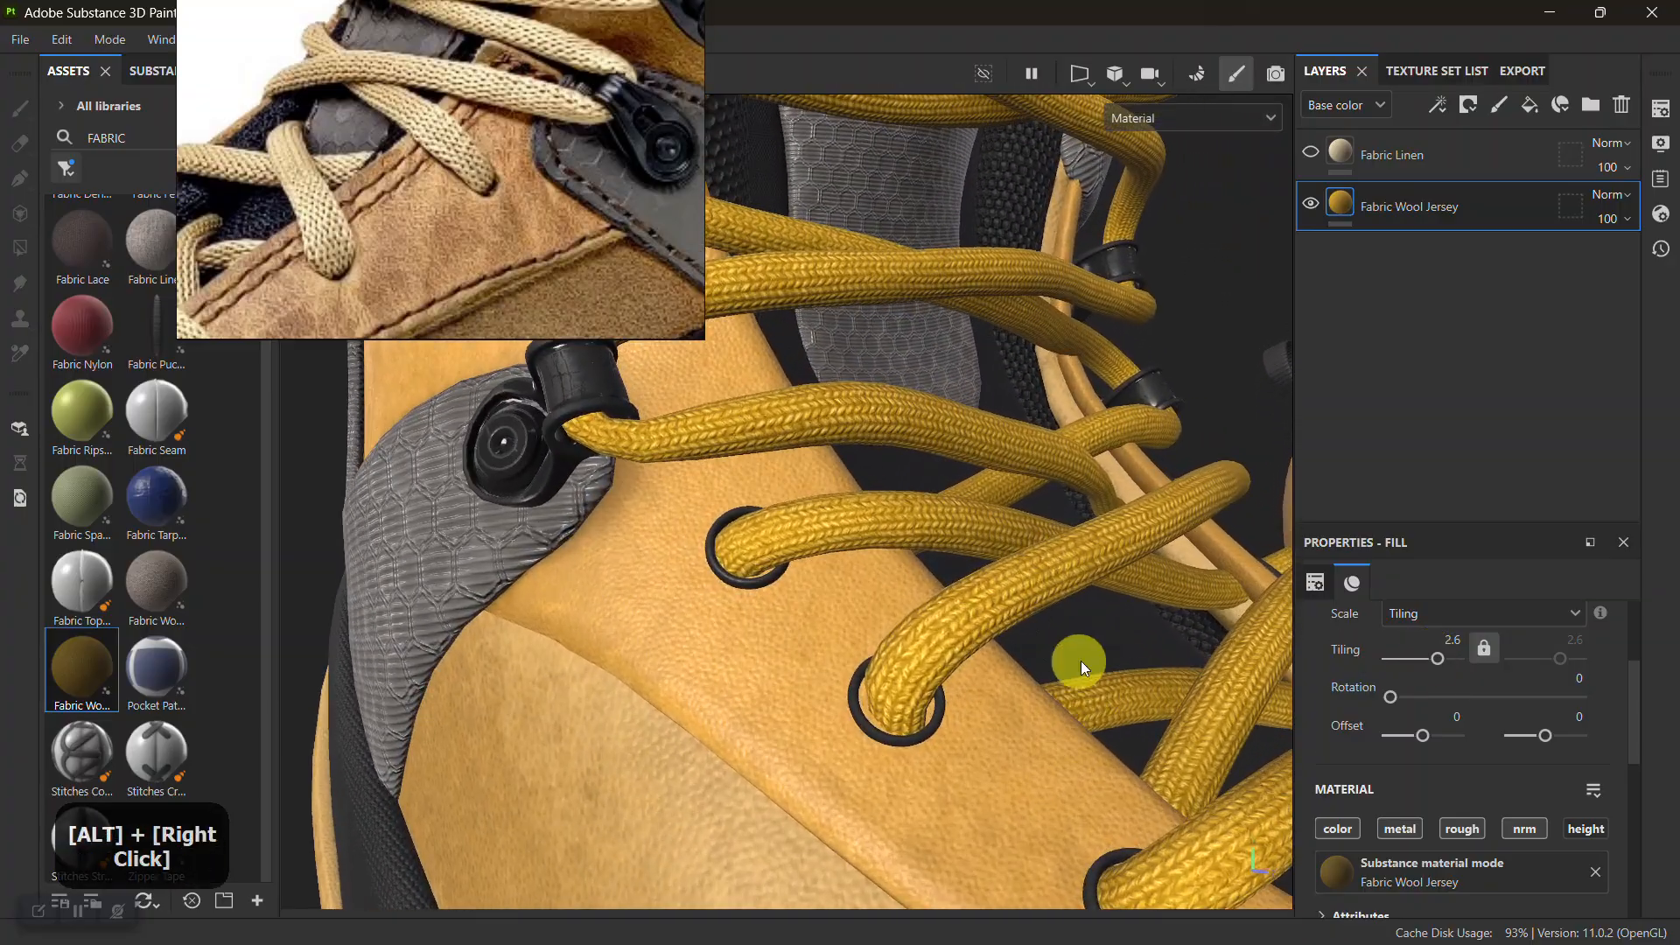
pyautogui.keyDown('alt'); pyautogui.moveTo(1079, 660); pyautogui.dragTo(1138, 663); pyautogui.keyUp('alt')
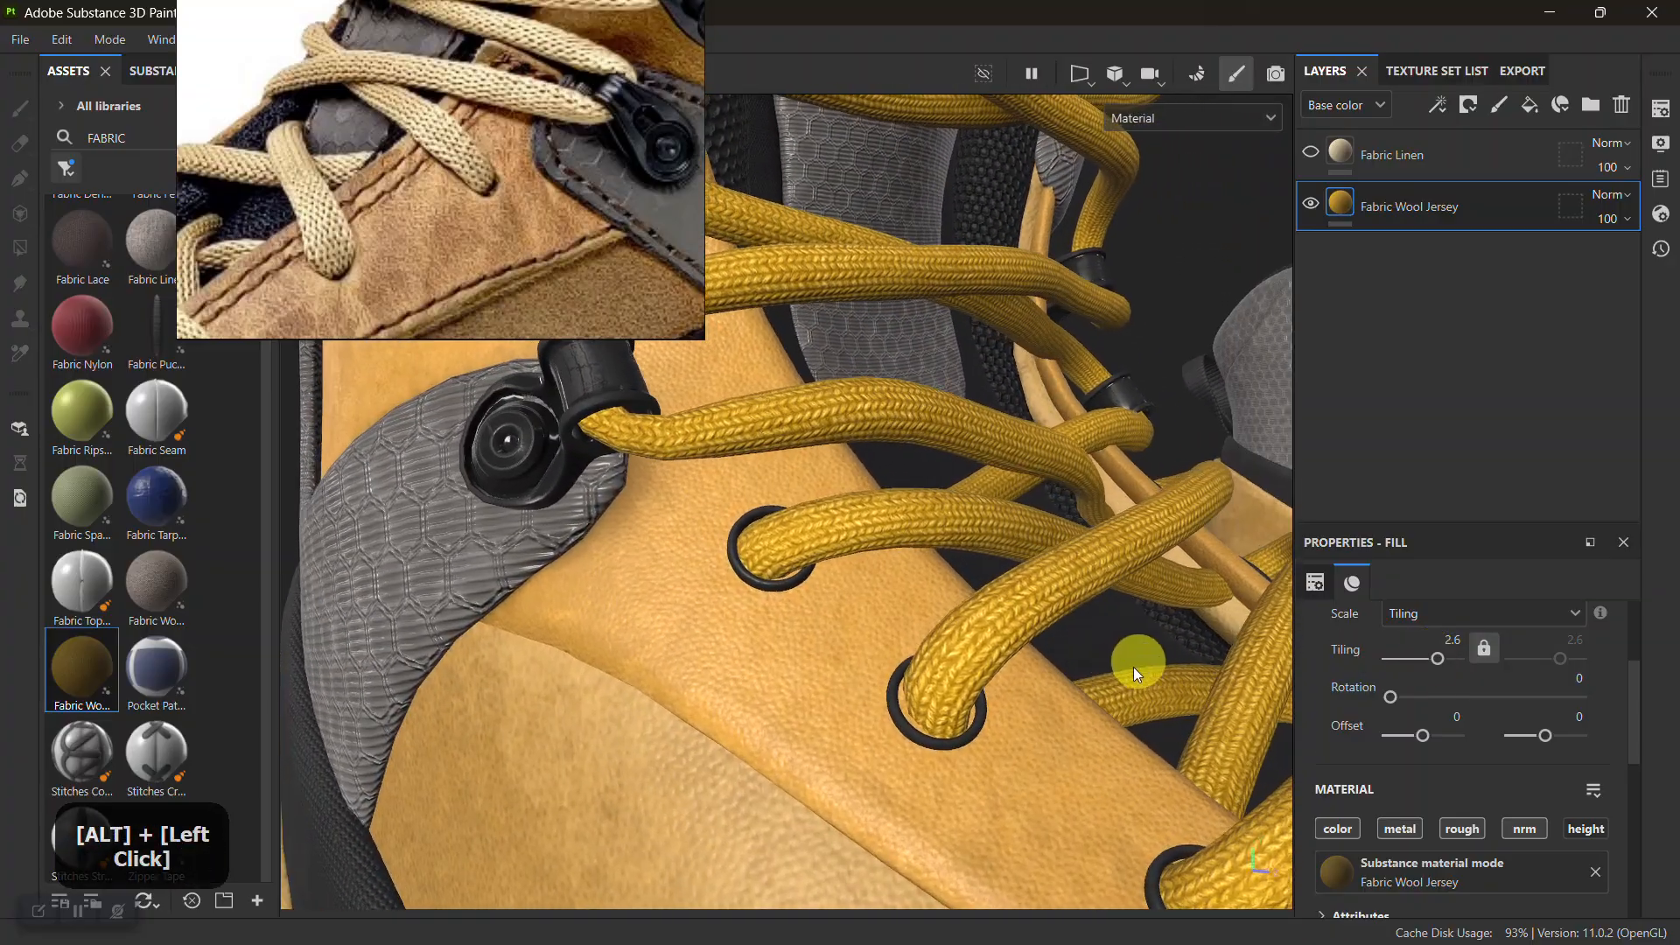
pyautogui.keyDown('alt'); pyautogui.moveTo(1138, 663); pyautogui.dragTo(1400, 702, button='right'); pyautogui.keyUp('alt')
# Change the Wool Jersey's Fabric Color to B49644 and reduce its Fabric Color Variation to 0.28
pyautogui.scroll(-6, 1420, 748)
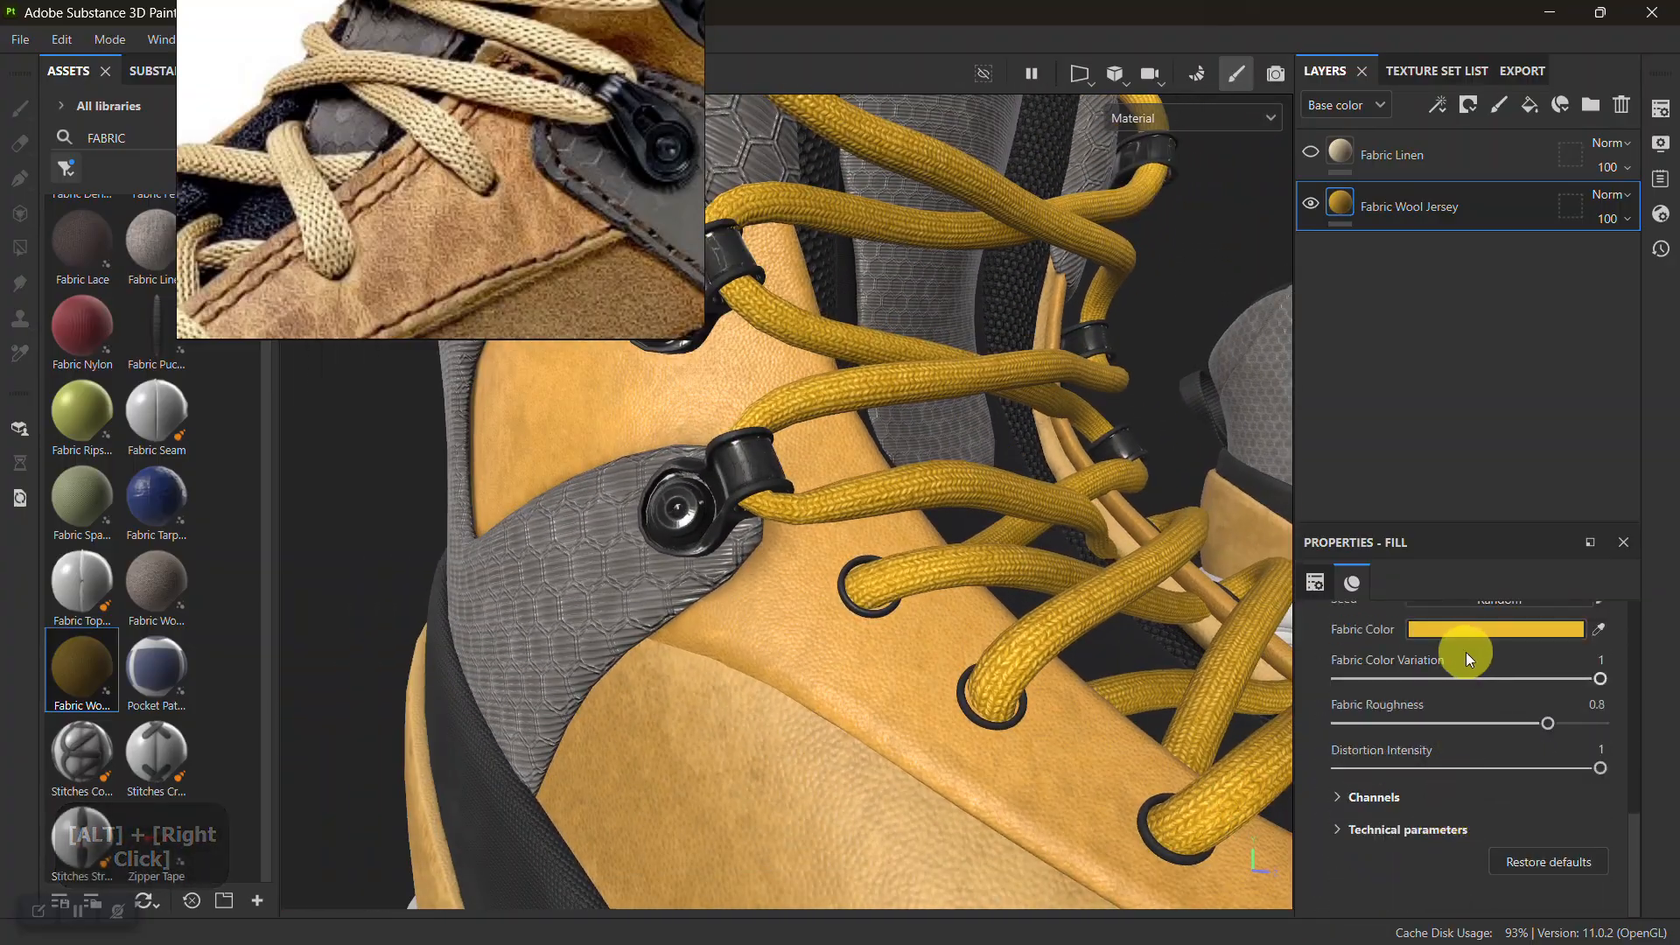
pyautogui.click(1464, 630)
pyautogui.moveTo(1311, 638); pyautogui.dragTo(1313, 656)
pyautogui.click(1434, 521)
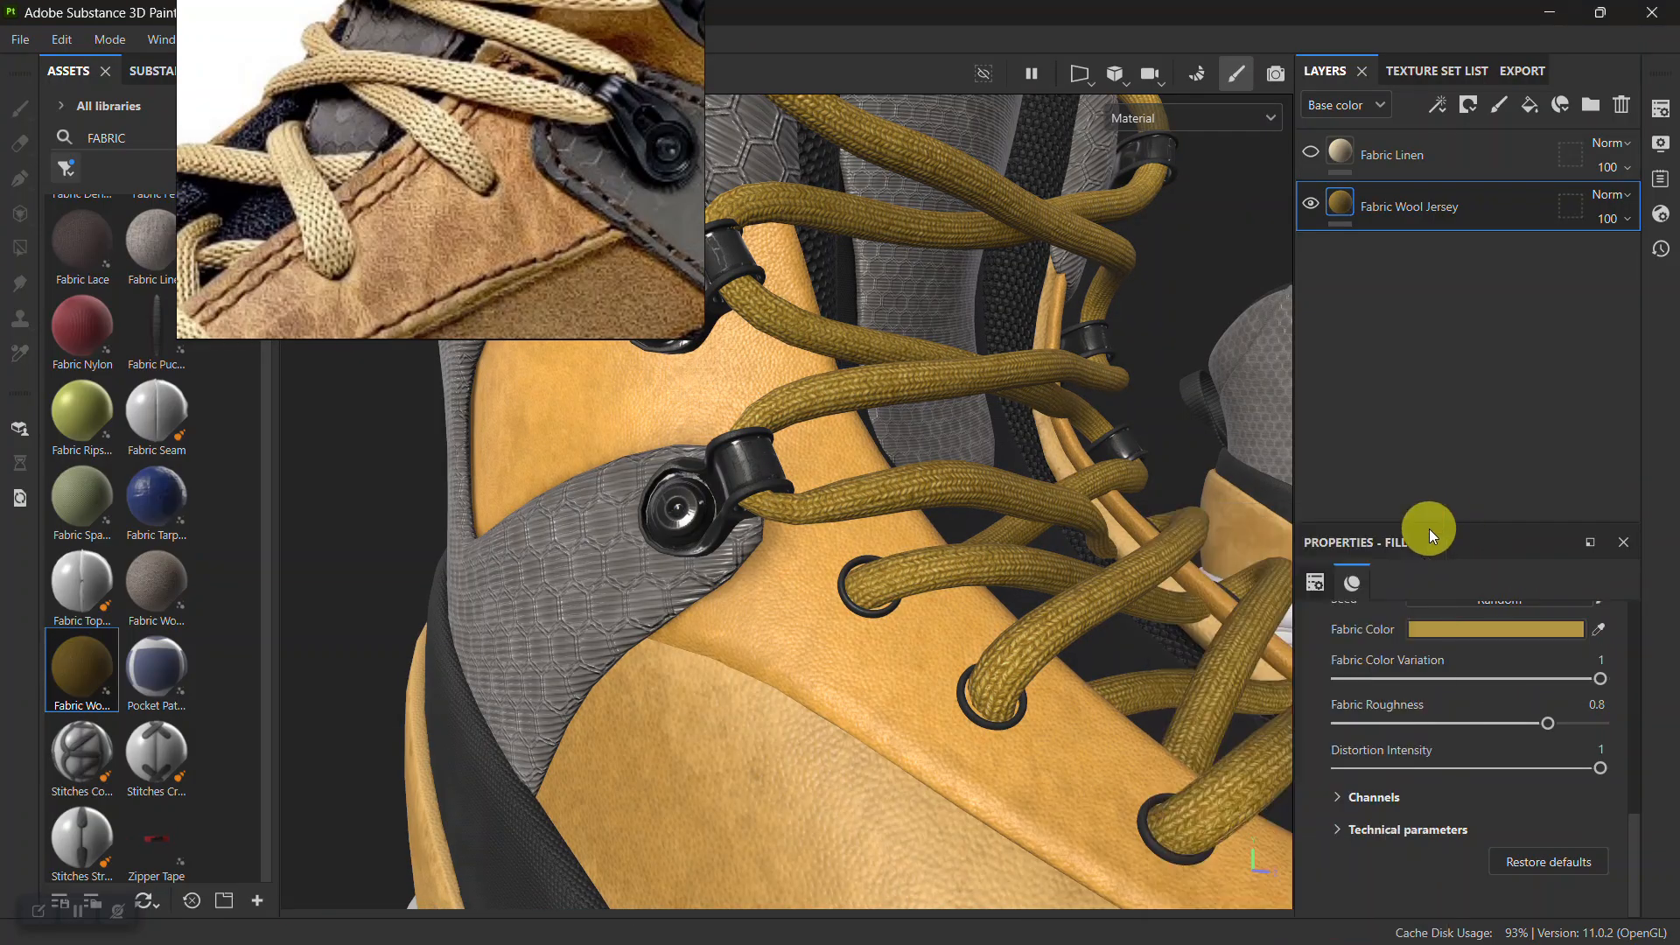
pyautogui.moveTo(1426, 670)
pyautogui.mouseDown()
pyautogui.moveTo(1305, 666)
pyautogui.moveTo(1414, 667)
pyautogui.mouseUp()
# Sample the lace colour from the reference photo for Fabric Color and shift it to a warmer F5CC7E
pyautogui.click(1445, 626)
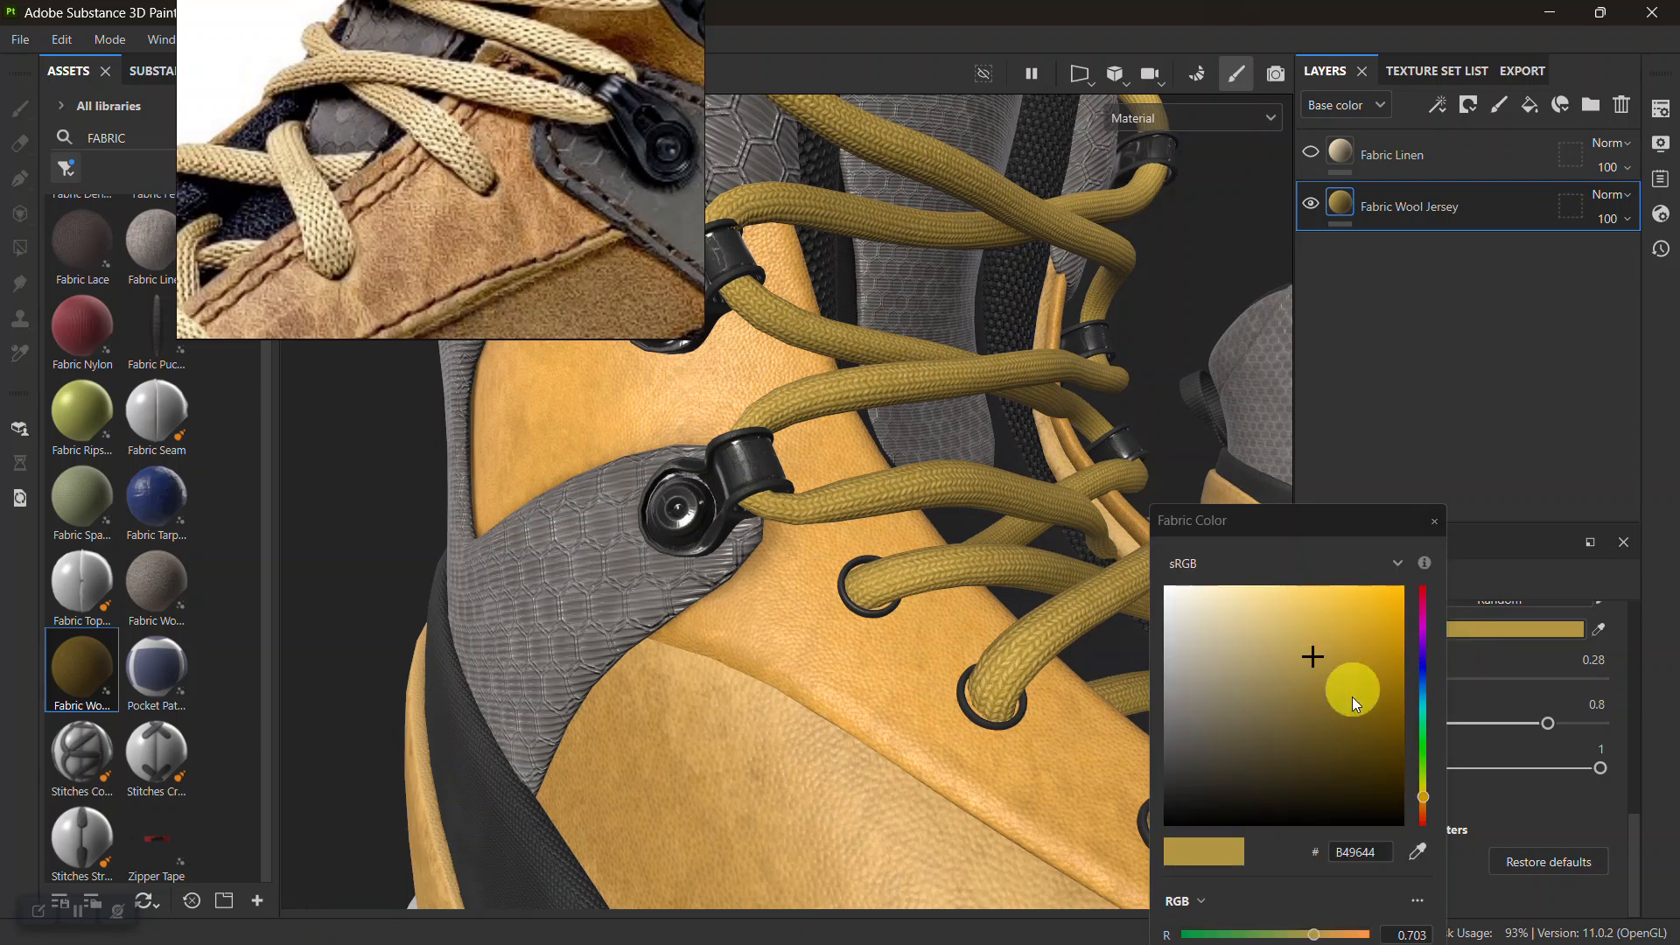
pyautogui.click(1418, 852)
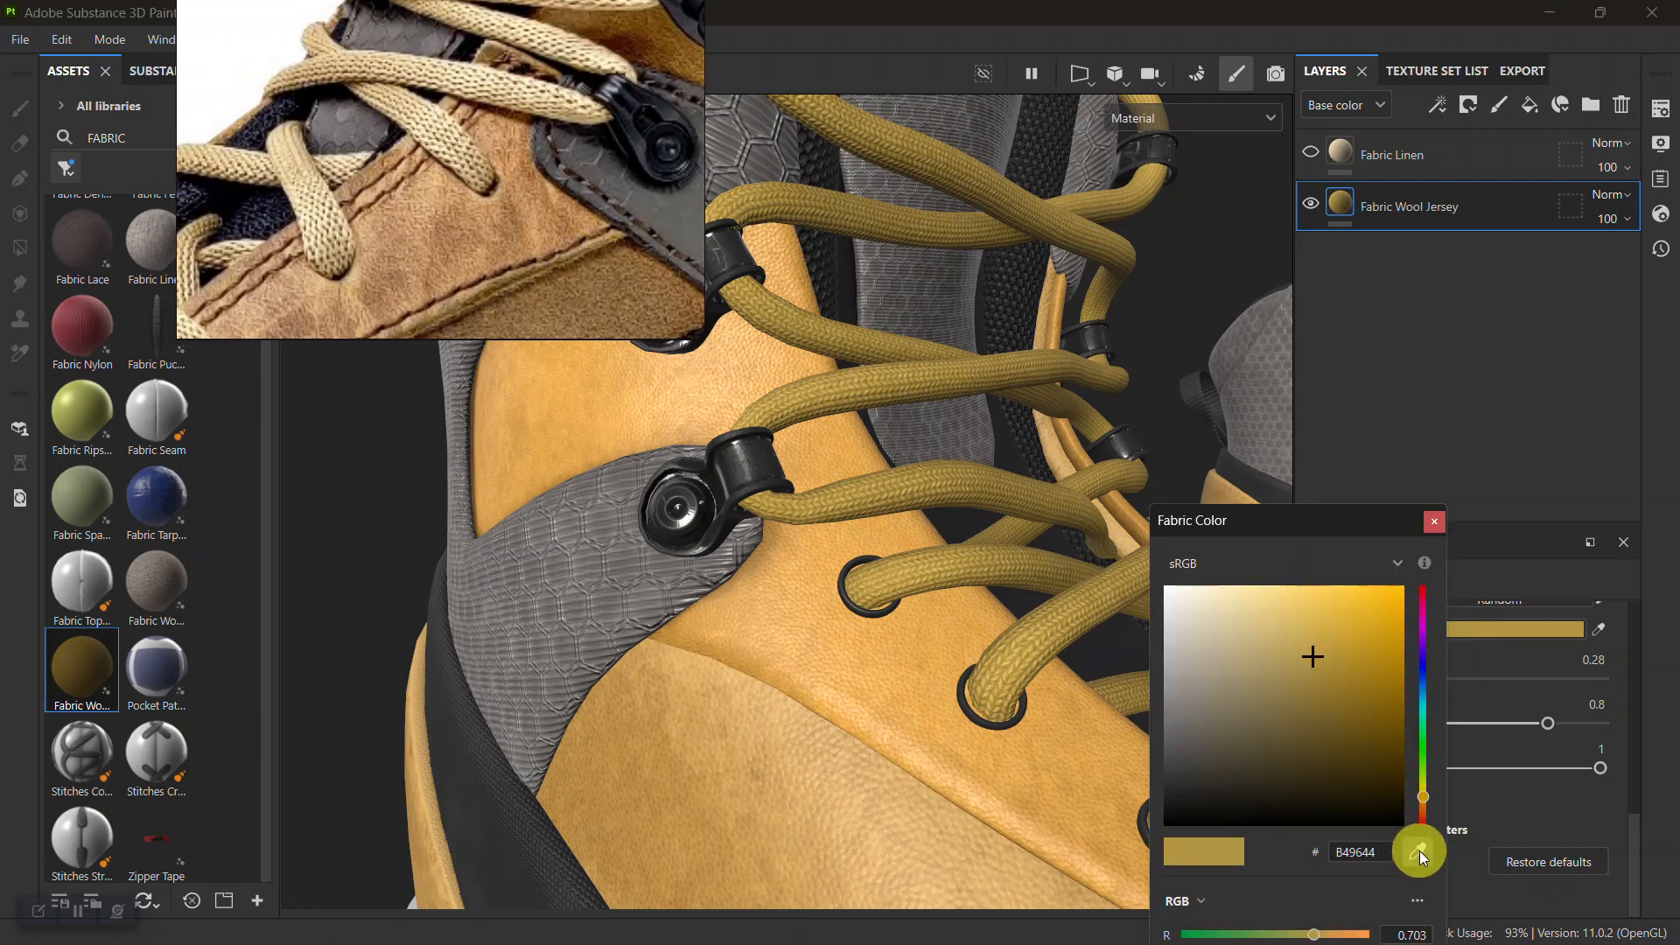
pyautogui.click(426, 114)
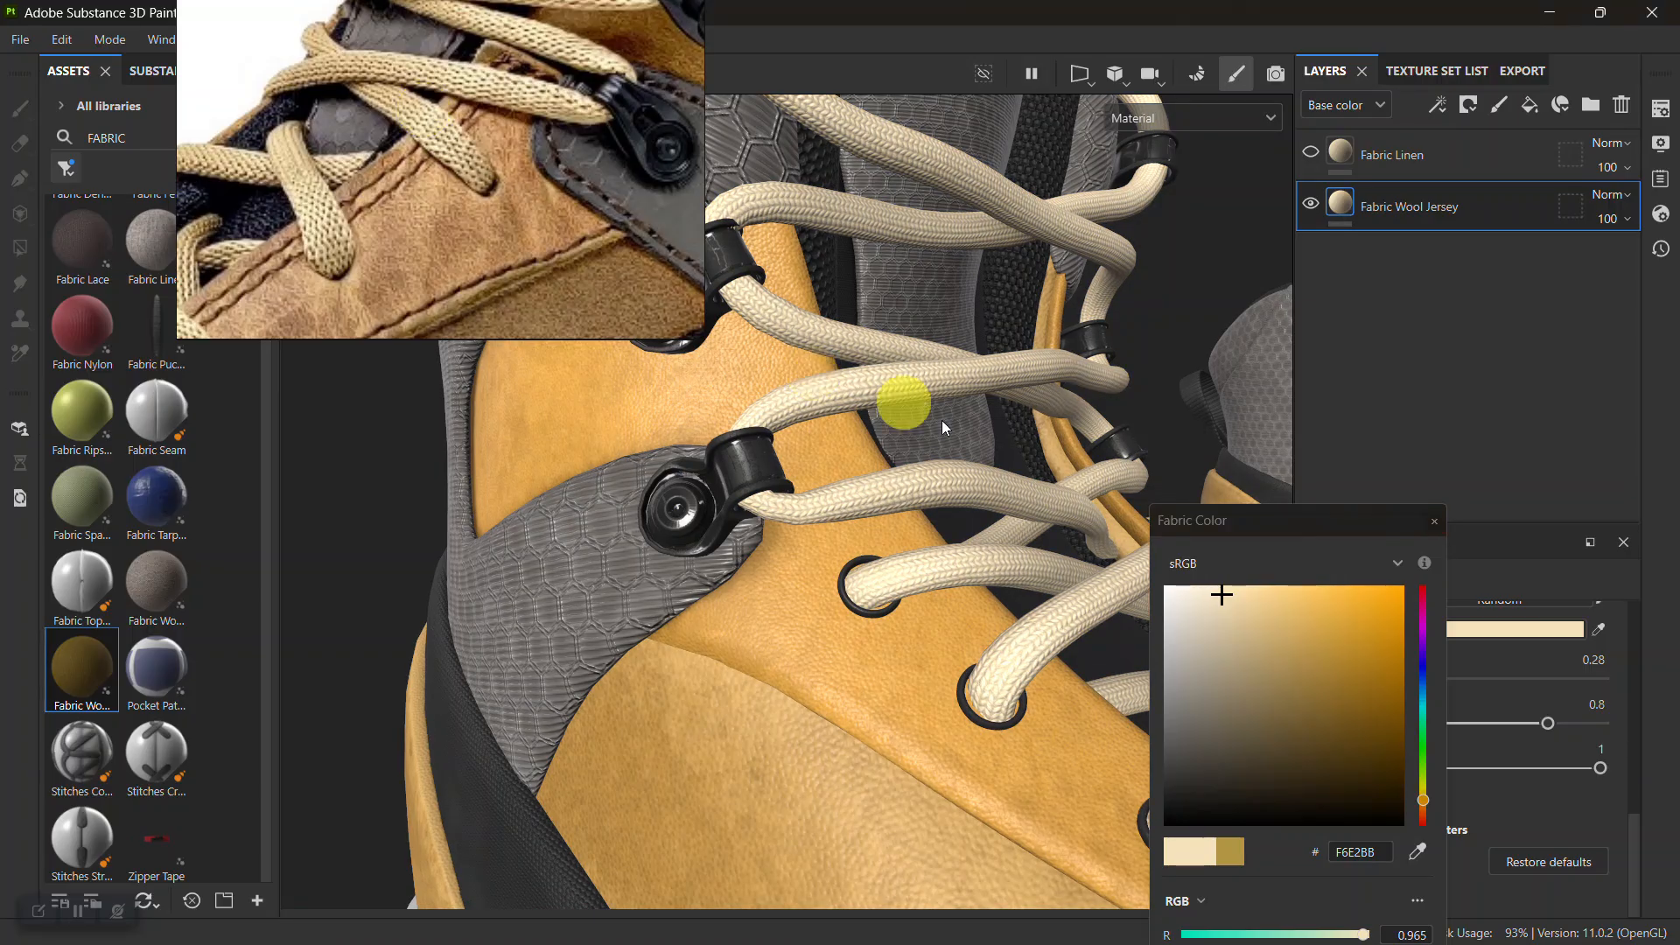
pyautogui.click(1252, 596)
pyautogui.moveTo(1255, 596); pyautogui.dragTo(1283, 596)
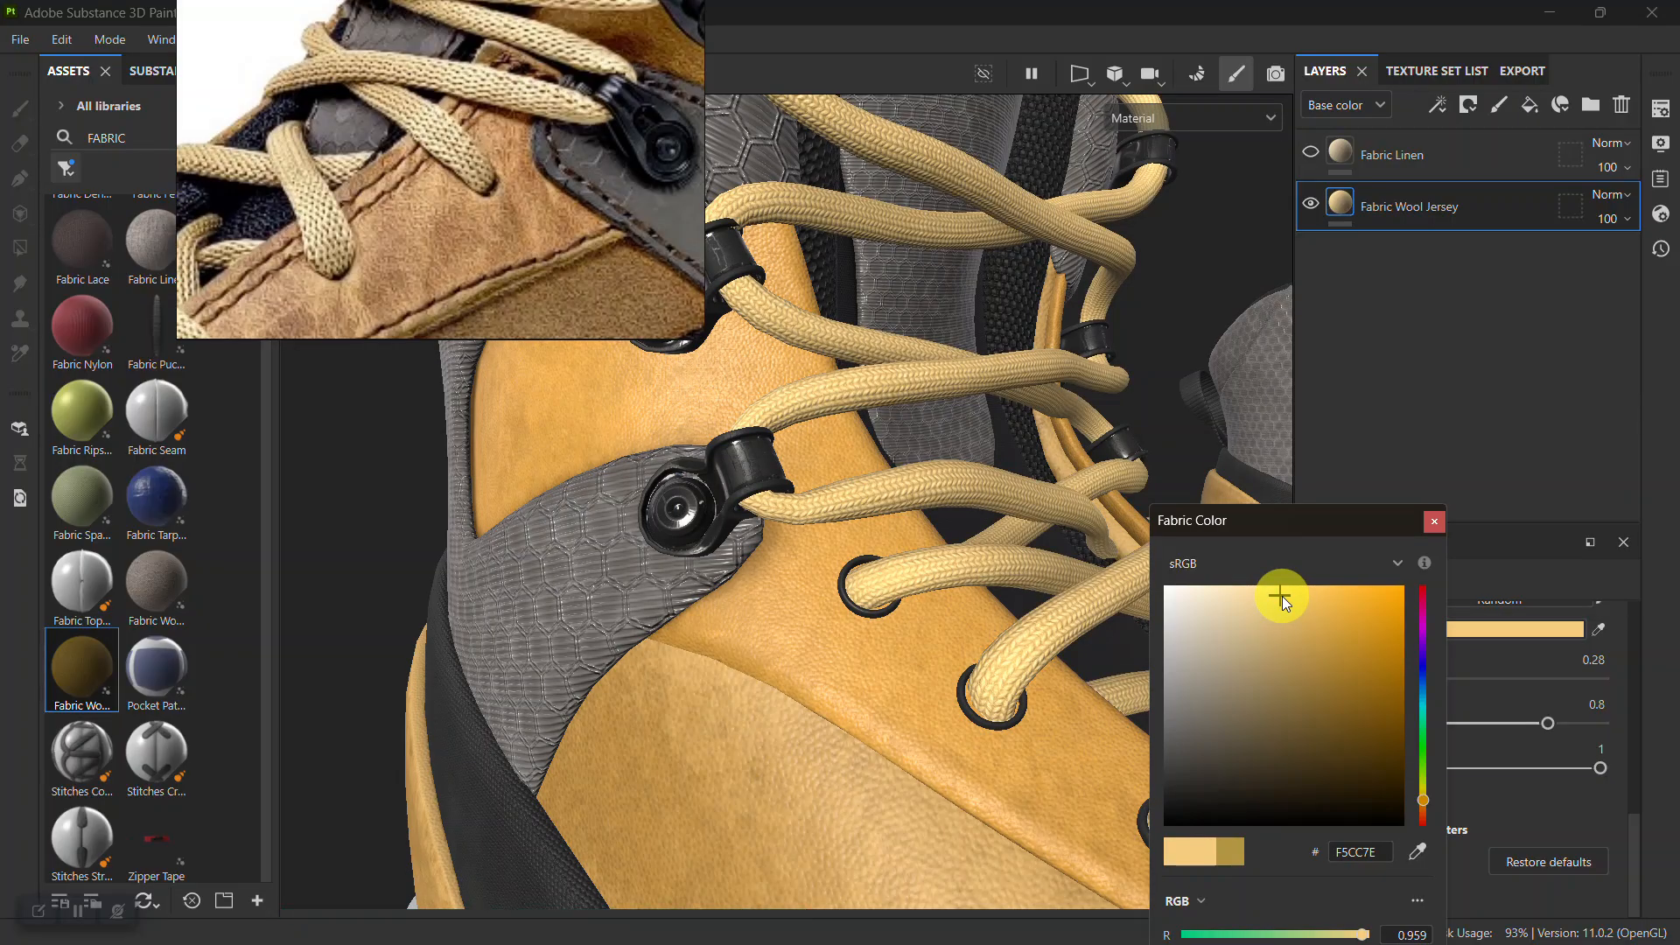
# Compare the laces with the full boot reference and soften the Fabric Color to F5D28F
pyautogui.keyDown('alt'); pyautogui.moveTo(1125, 602); pyautogui.dragTo(956, 462, button='right'); pyautogui.keyUp('alt')
pyautogui.keyDown('alt'); pyautogui.moveTo(956, 462); pyautogui.dragTo(861, 445, button='middle'); pyautogui.keyUp('alt')
pyautogui.scroll(-3, 508, 183)
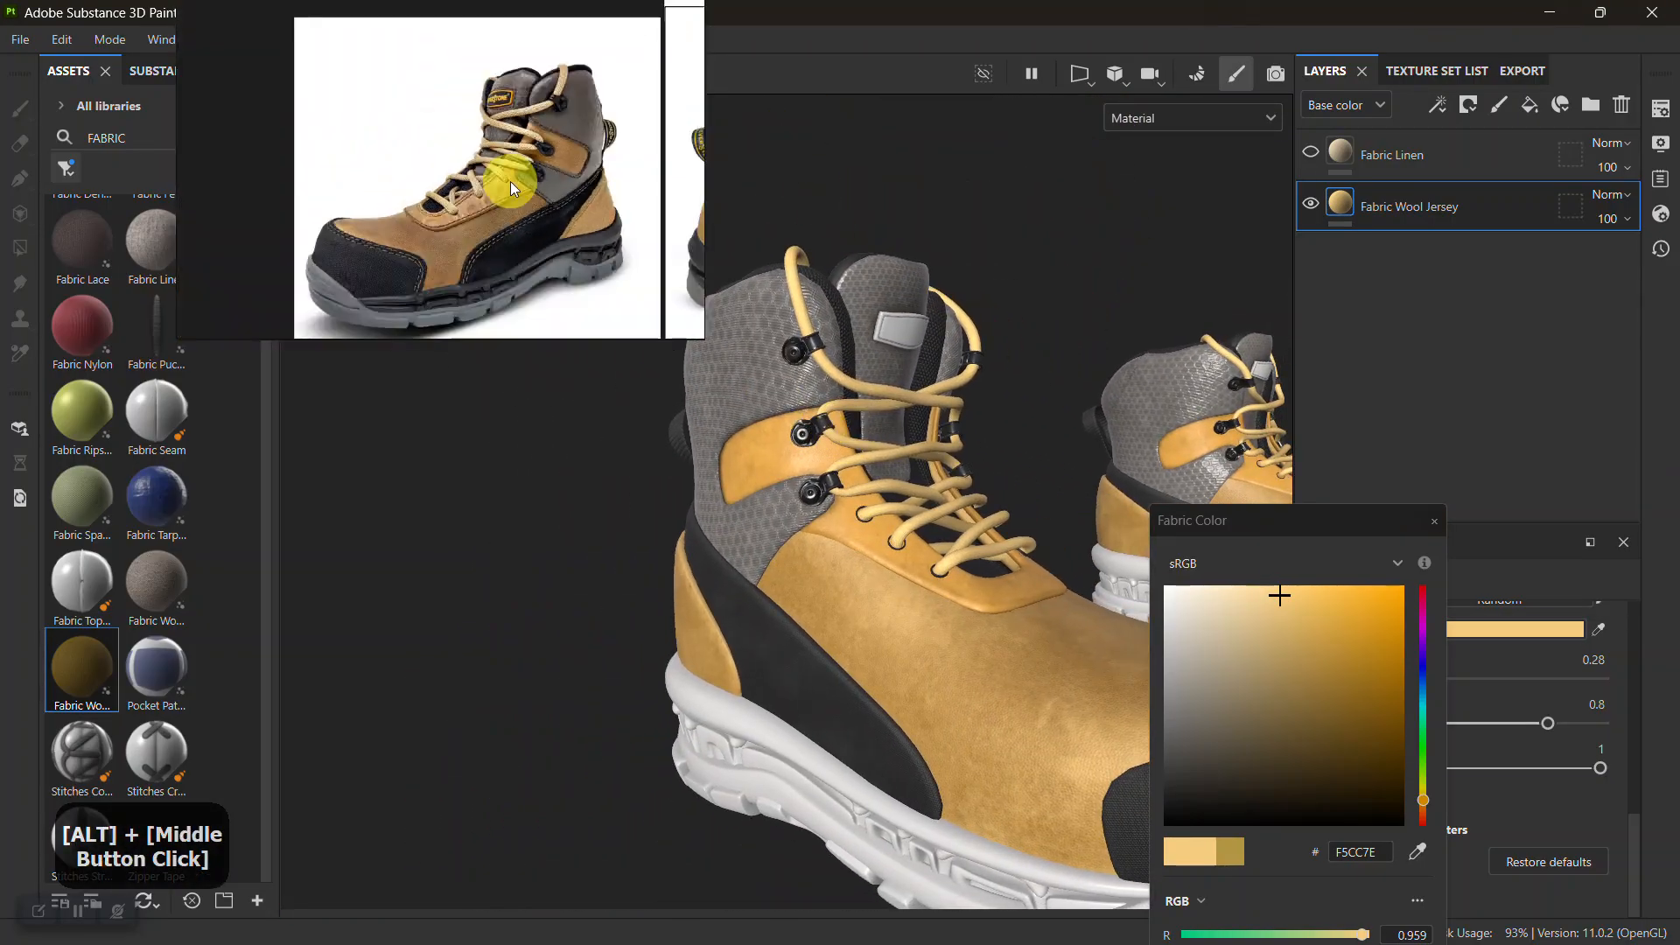
pyautogui.keyDown('alt'); pyautogui.moveTo(855, 480); pyautogui.dragTo(901, 493); pyautogui.keyUp('alt')
pyautogui.keyDown('alt'); pyautogui.moveTo(900, 492); pyautogui.dragTo(1208, 663, button='right'); pyautogui.keyUp('alt')
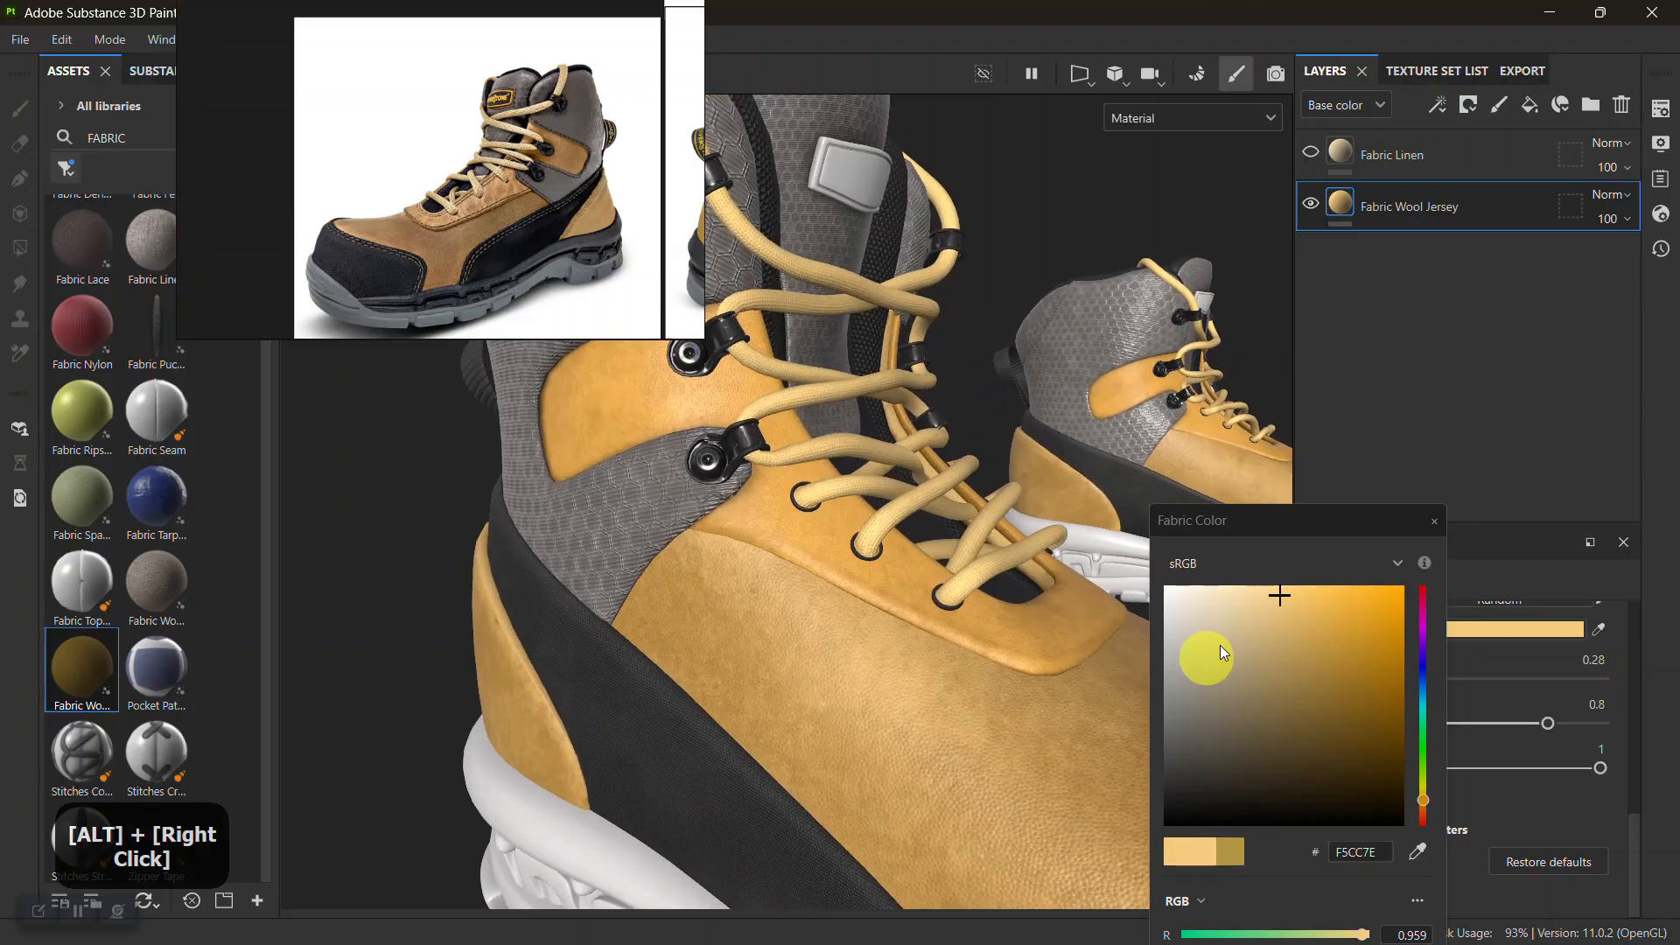
pyautogui.moveTo(1295, 593); pyautogui.dragTo(1264, 595)
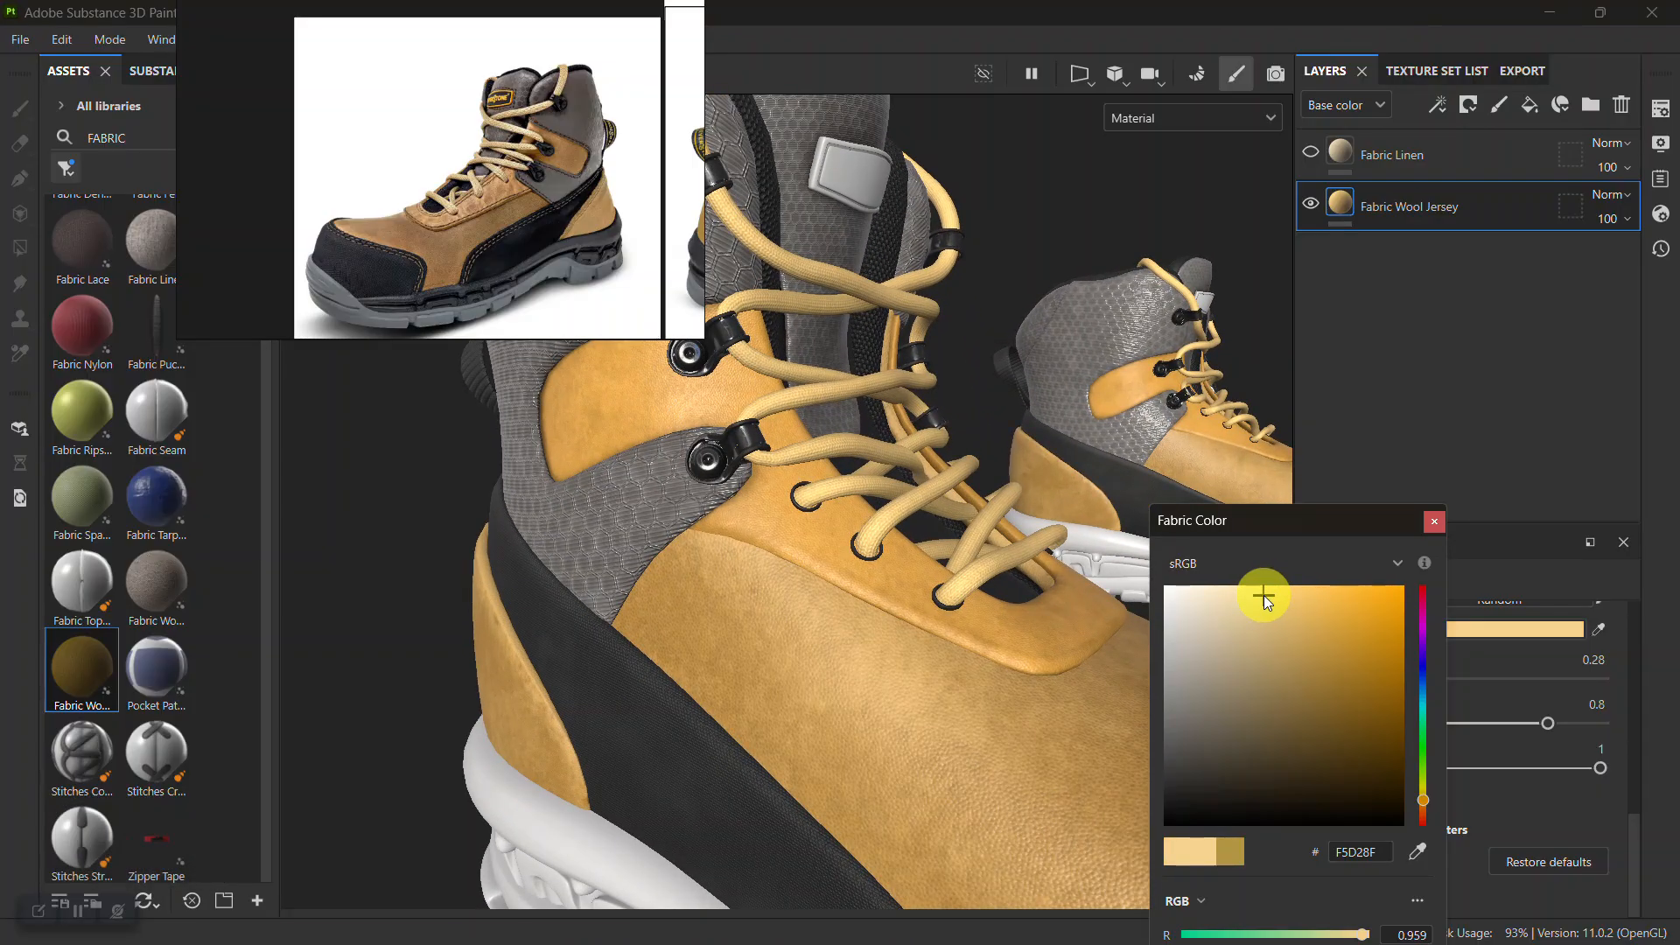
pyautogui.click(1434, 522)
# In the Wool Jersey's technical parameters, set Height Range to 0.68, Height Position to 0.8 and Normal Intensity to 0.8
pyautogui.keyDown('alt'); pyautogui.moveTo(1248, 645); pyautogui.dragTo(968, 589, button='right'); pyautogui.keyUp('alt')
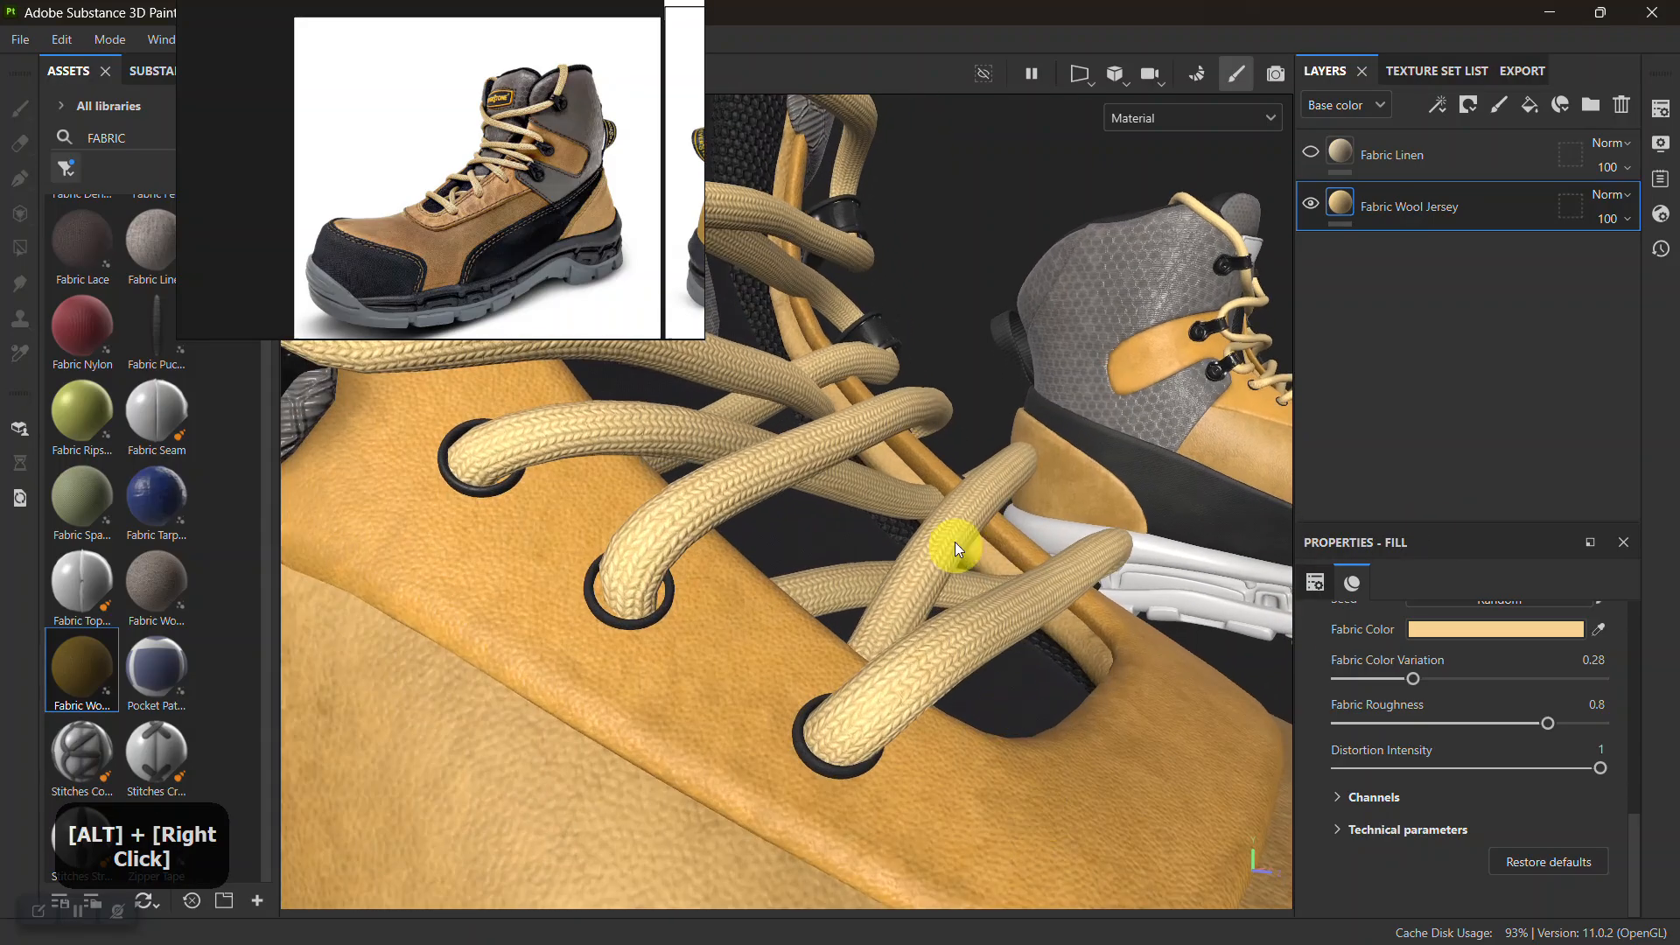
pyautogui.keyDown('alt'); pyautogui.moveTo(968, 589); pyautogui.dragTo(1251, 593, button='middle'); pyautogui.keyUp('alt')
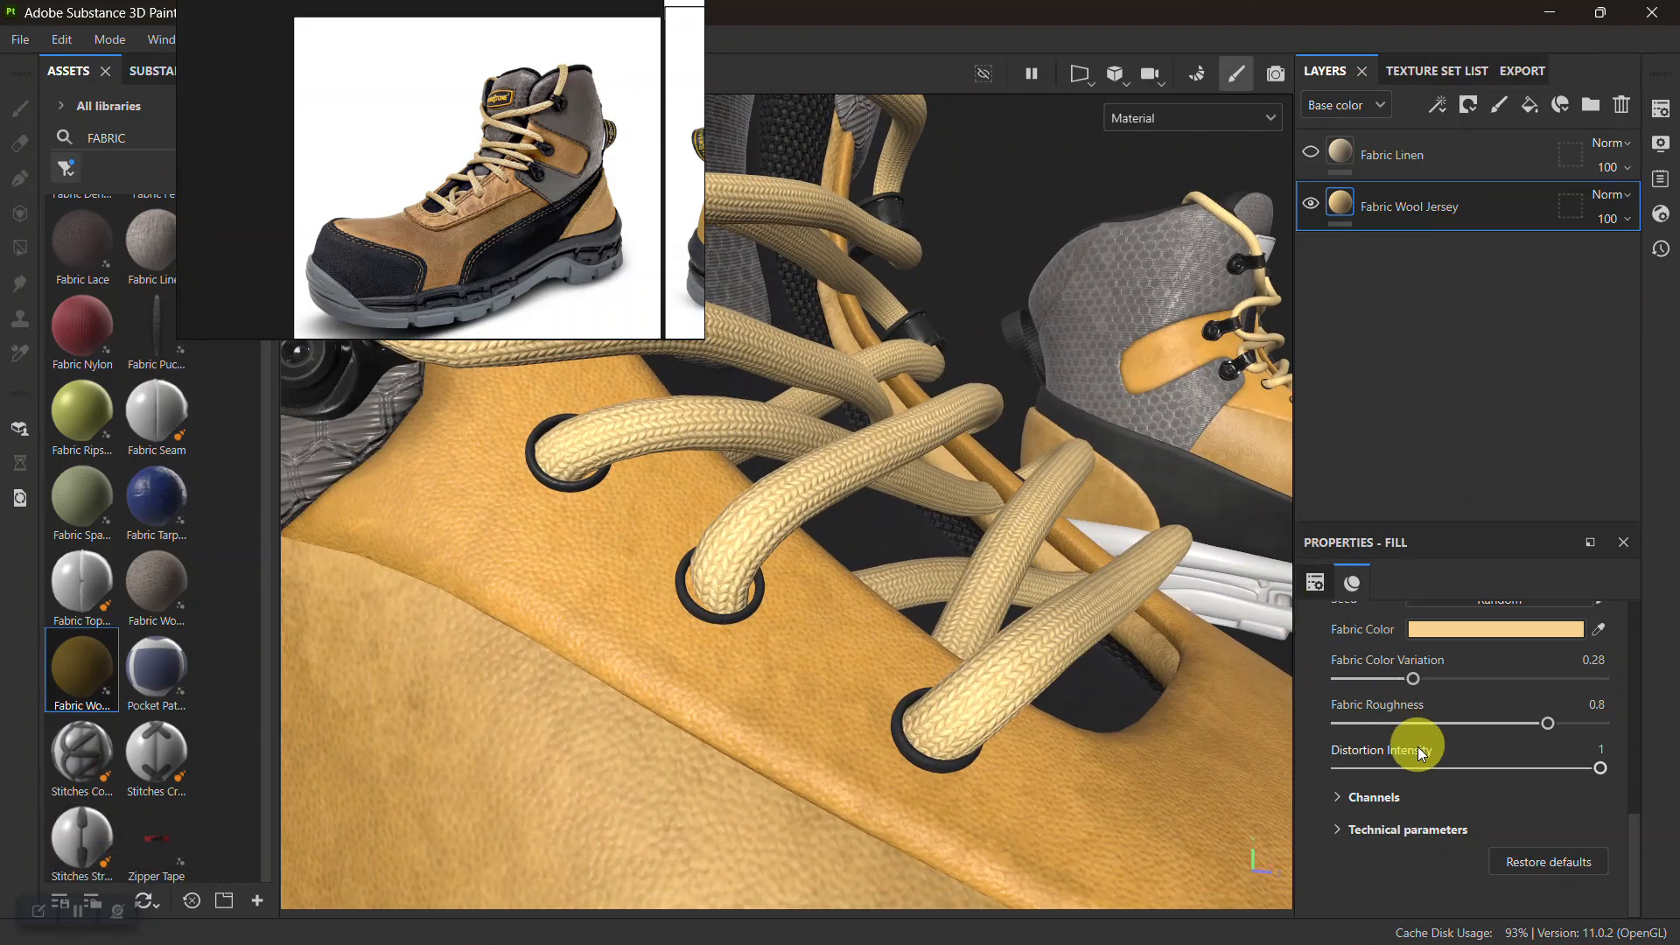
pyautogui.click(1338, 829)
pyautogui.scroll(-3, 1356, 818)
pyautogui.moveTo(1446, 739)
pyautogui.mouseDown()
pyautogui.moveTo(1521, 737)
pyautogui.moveTo(1520, 785)
pyautogui.moveTo(1545, 784)
pyautogui.mouseUp()
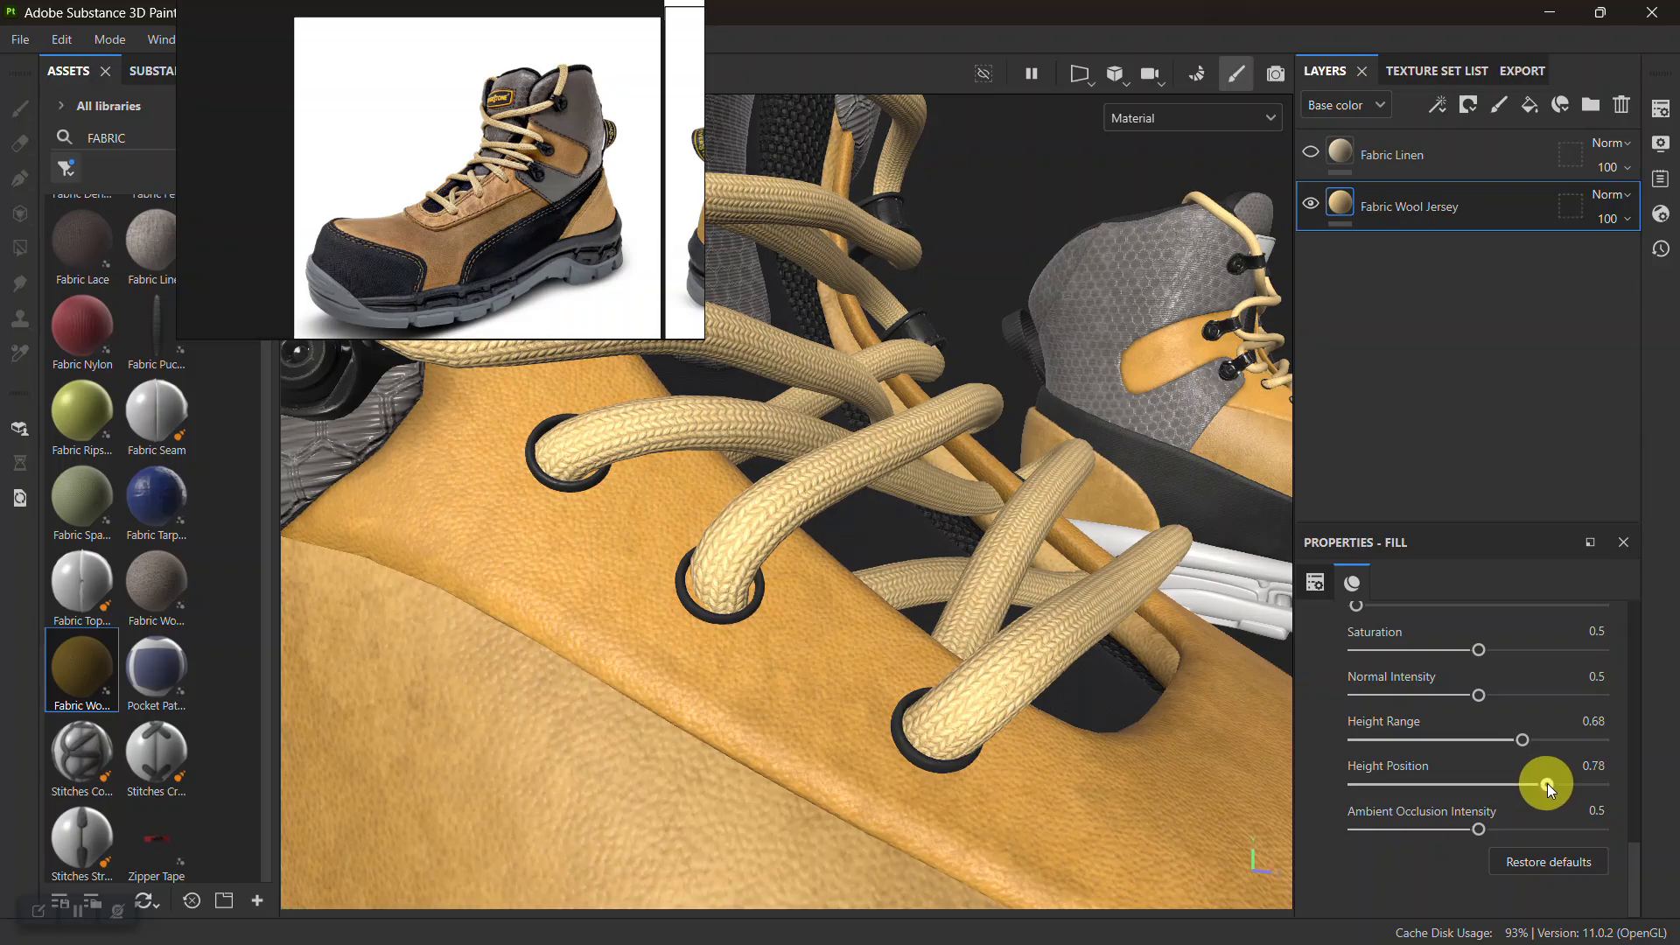
pyautogui.moveTo(1479, 694); pyautogui.dragTo(1551, 696)
pyautogui.keyDown('alt'); pyautogui.moveTo(989, 507); pyautogui.dragTo(854, 273, button='right'); pyautogui.keyUp('alt')
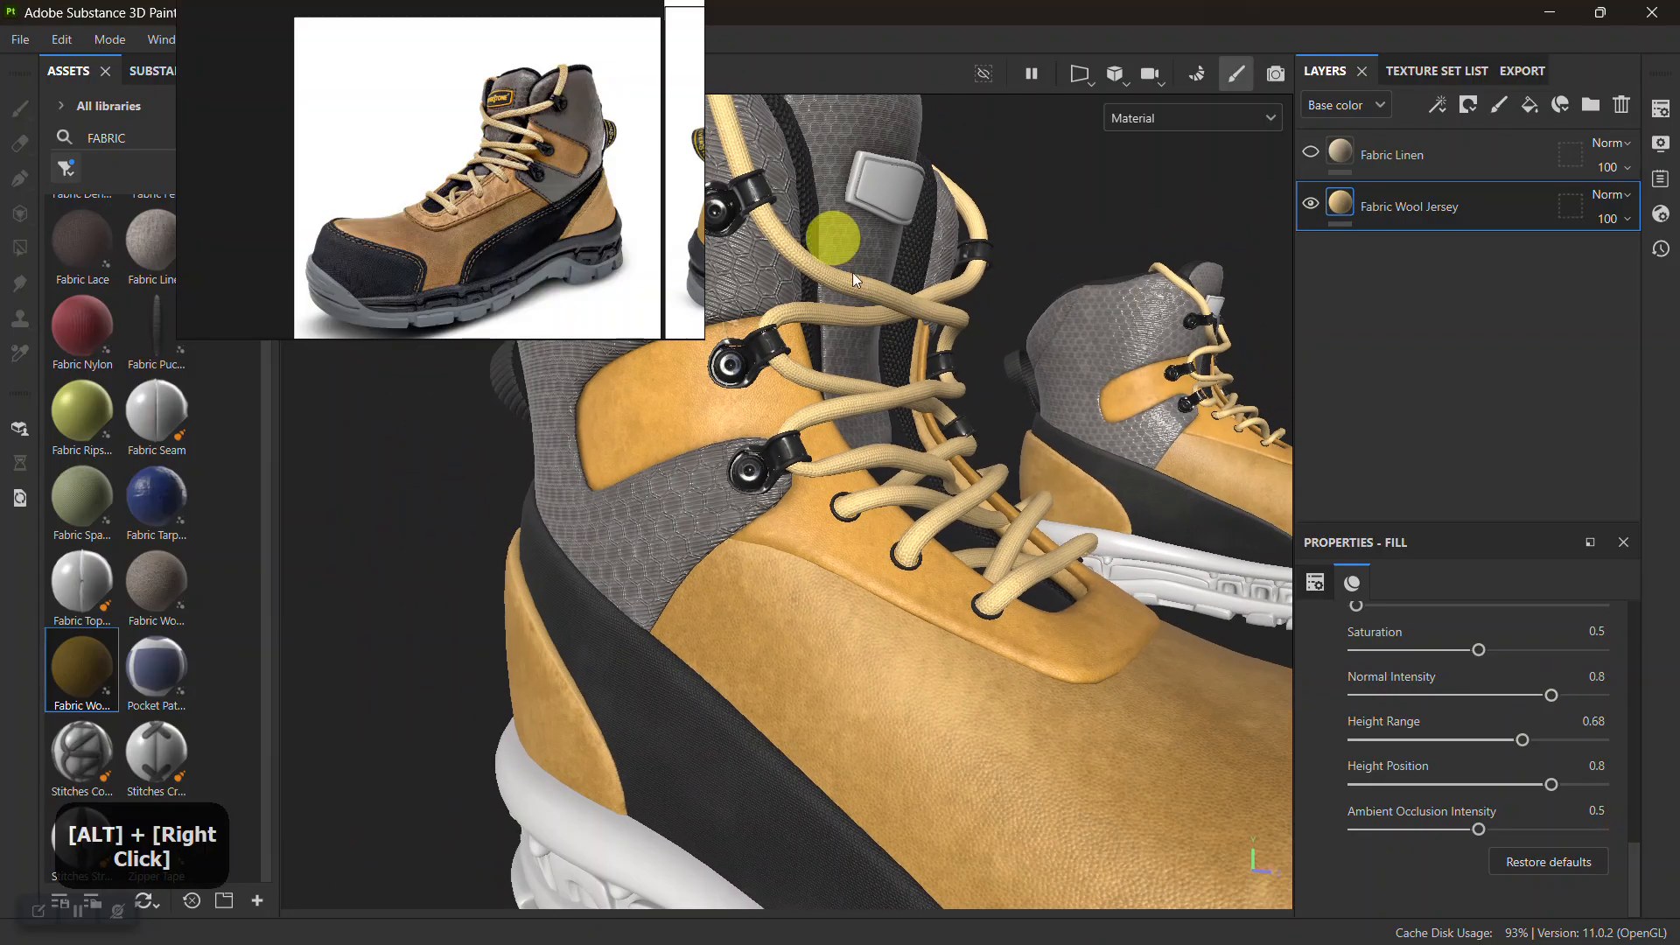
pyautogui.keyDown('alt'); pyautogui.moveTo(855, 278); pyautogui.dragTo(964, 447); pyautogui.keyUp('alt')
pyautogui.keyDown('alt'); pyautogui.moveTo(963, 446); pyautogui.dragTo(1058, 455, button='middle'); pyautogui.keyUp('alt')
pyautogui.keyDown('alt'); pyautogui.moveTo(1058, 455); pyautogui.dragTo(1022, 624, button='right'); pyautogui.keyUp('alt')
pyautogui.keyDown('alt'); pyautogui.moveTo(1022, 624); pyautogui.dragTo(1137, 490); pyautogui.keyUp('alt')
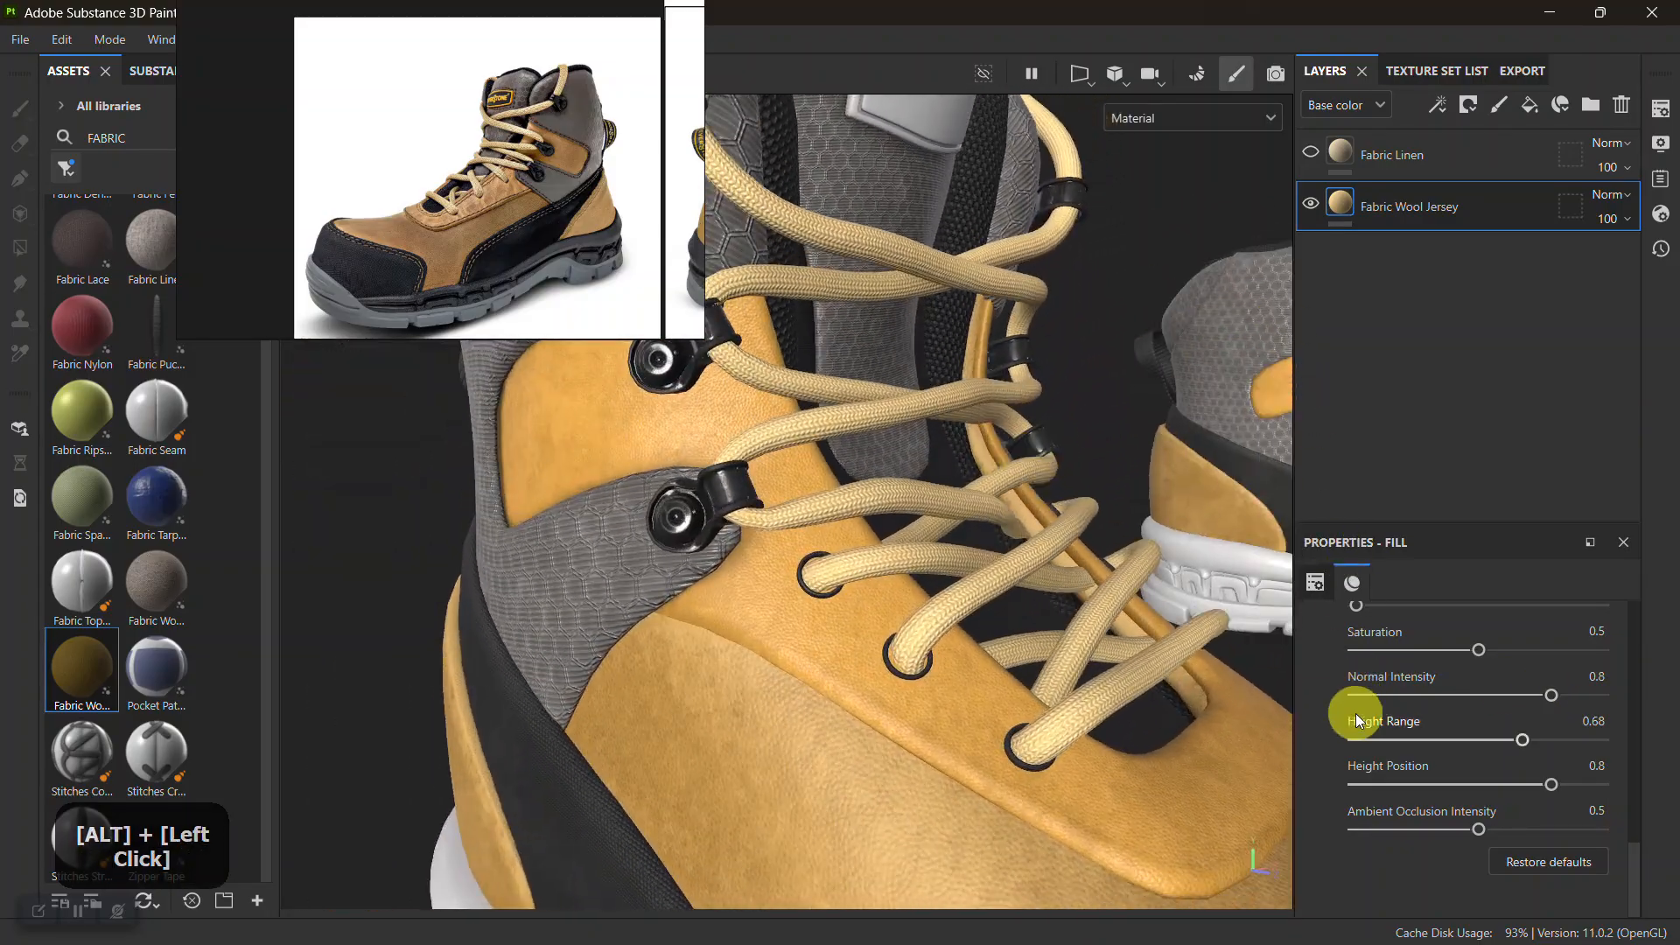
# Set the Wool Jersey's Fabric Color Variation to 0.53
pyautogui.scroll(3, 1404, 697)
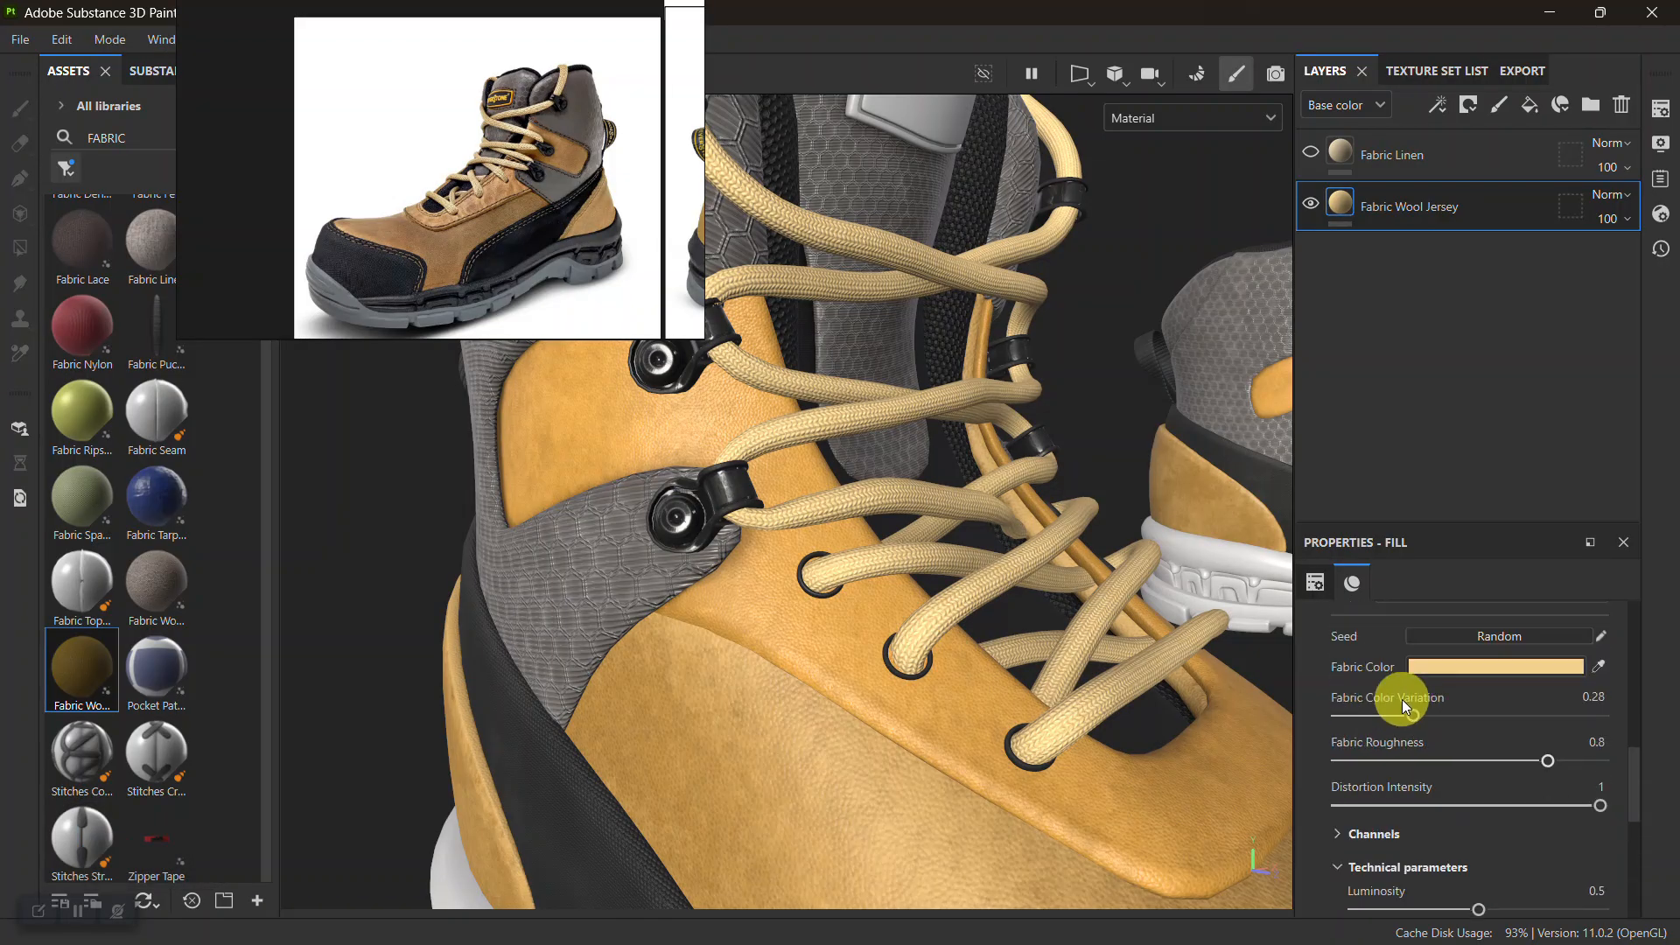
pyautogui.moveTo(1413, 709); pyautogui.dragTo(1478, 716)
pyautogui.keyDown('alt'); pyautogui.moveTo(787, 619); pyautogui.dragTo(799, 533, button='right'); pyautogui.keyUp('alt')
pyautogui.keyDown('alt'); pyautogui.moveTo(799, 533); pyautogui.dragTo(840, 505); pyautogui.keyUp('alt')
pyautogui.keyDown('alt'); pyautogui.moveTo(840, 505); pyautogui.dragTo(788, 292, button='right'); pyautogui.keyUp('alt')
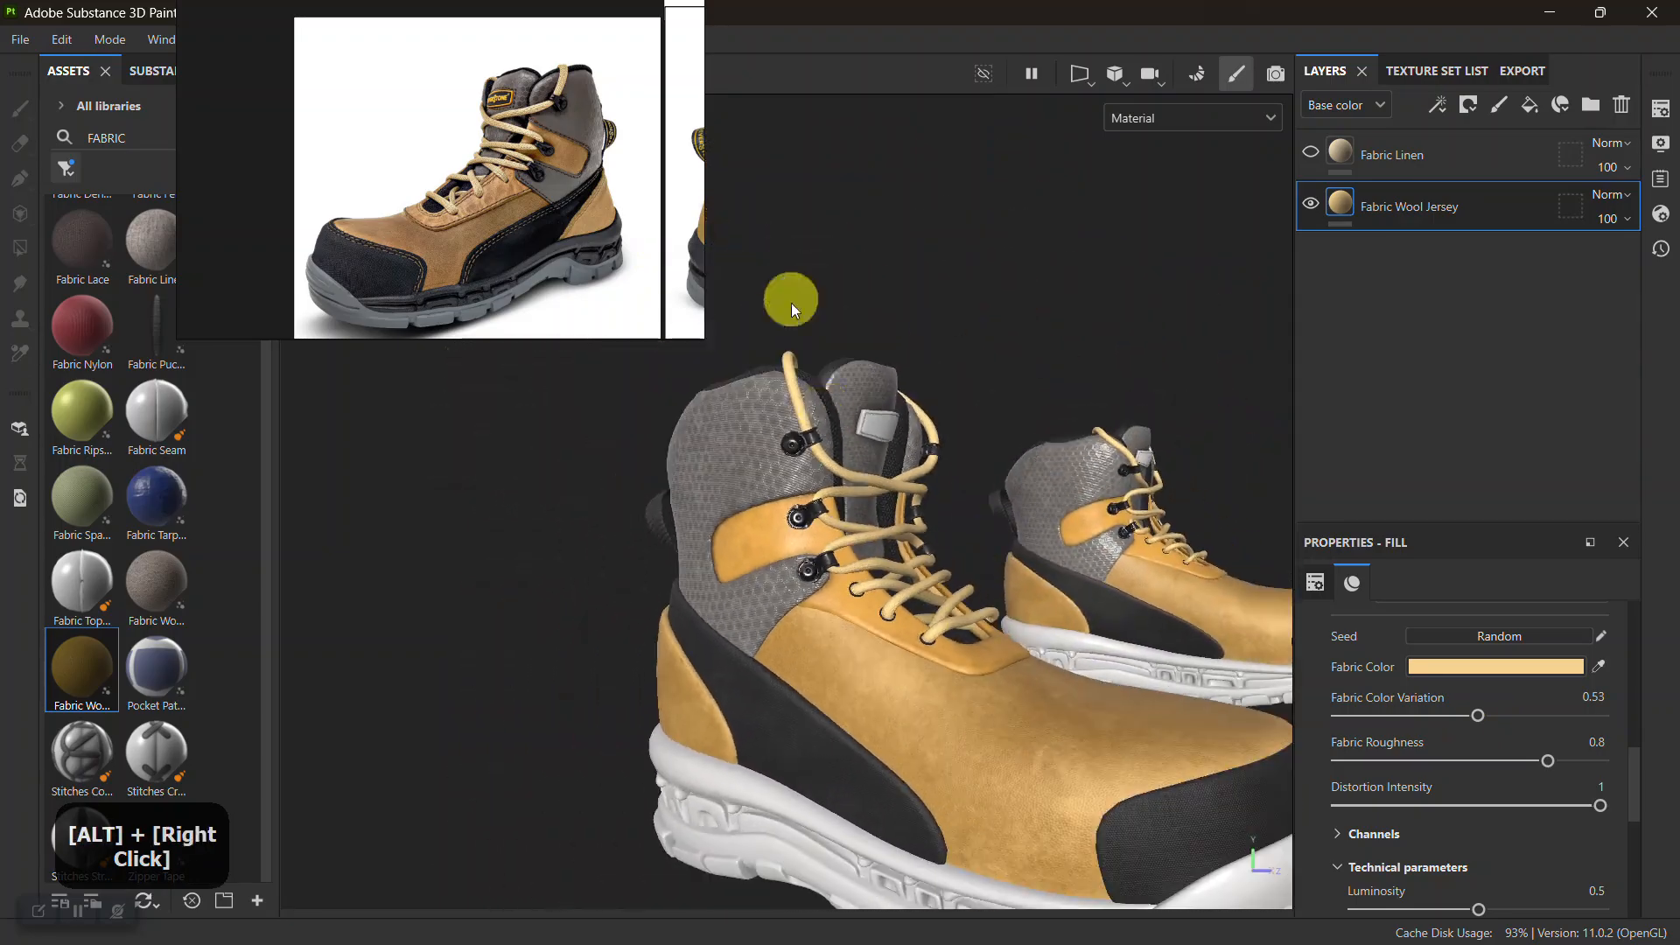
# Inspect the laces on both boots from several angles and distances to judge the increased colour variation
pyautogui.keyDown('alt'); pyautogui.moveTo(787, 293); pyautogui.dragTo(866, 402, button='middle'); pyautogui.keyUp('alt')
pyautogui.keyDown('alt'); pyautogui.moveTo(867, 401); pyautogui.dragTo(885, 476); pyautogui.keyUp('alt')
pyautogui.keyDown('alt'); pyautogui.moveTo(884, 476); pyautogui.dragTo(887, 473, button='middle'); pyautogui.keyUp('alt')
pyautogui.keyDown('alt'); pyautogui.moveTo(886, 472); pyautogui.dragTo(881, 637, button='right'); pyautogui.keyUp('alt')
pyautogui.keyDown('alt'); pyautogui.moveTo(881, 638); pyautogui.dragTo(1014, 616); pyautogui.keyUp('alt')
pyautogui.keyDown('alt'); pyautogui.moveTo(1013, 616); pyautogui.dragTo(877, 525, button='right'); pyautogui.keyUp('alt')
pyautogui.keyDown('alt'); pyautogui.moveTo(877, 525); pyautogui.dragTo(775, 610, button='middle'); pyautogui.keyUp('alt')
pyautogui.keyDown('alt'); pyautogui.moveTo(776, 610); pyautogui.dragTo(592, 562); pyautogui.keyUp('alt')
pyautogui.keyDown('alt'); pyautogui.moveTo(592, 562); pyautogui.dragTo(819, 581, button='middle'); pyautogui.keyUp('alt')
pyautogui.keyDown('alt'); pyautogui.moveTo(820, 581); pyautogui.dragTo(673, 443, button='right'); pyautogui.keyUp('alt')
pyautogui.keyDown('alt'); pyautogui.moveTo(828, 487); pyautogui.dragTo(778, 545, button='right'); pyautogui.keyUp('alt')
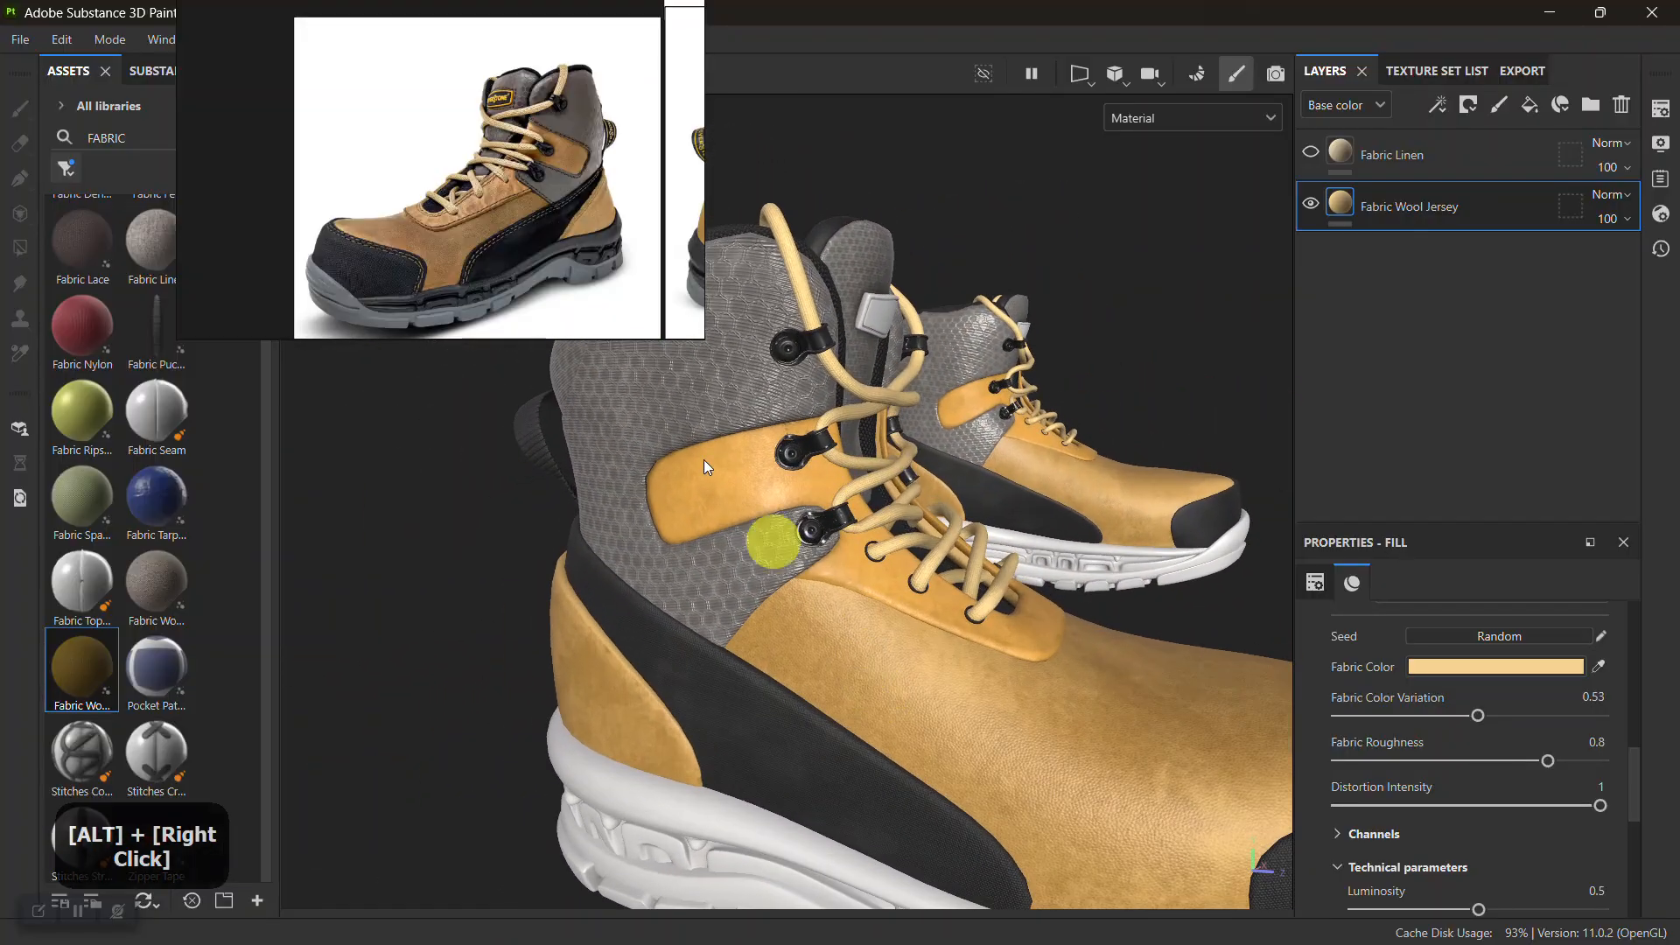
# Compare the laces and the tongue label with a close-up of the reference photo
pyautogui.moveTo(450, 137); pyautogui.dragTo(477, 277, button='right')
pyautogui.scroll(7, 512, 278)
pyautogui.moveTo(644, 282); pyautogui.dragTo(506, 244, button='middle')
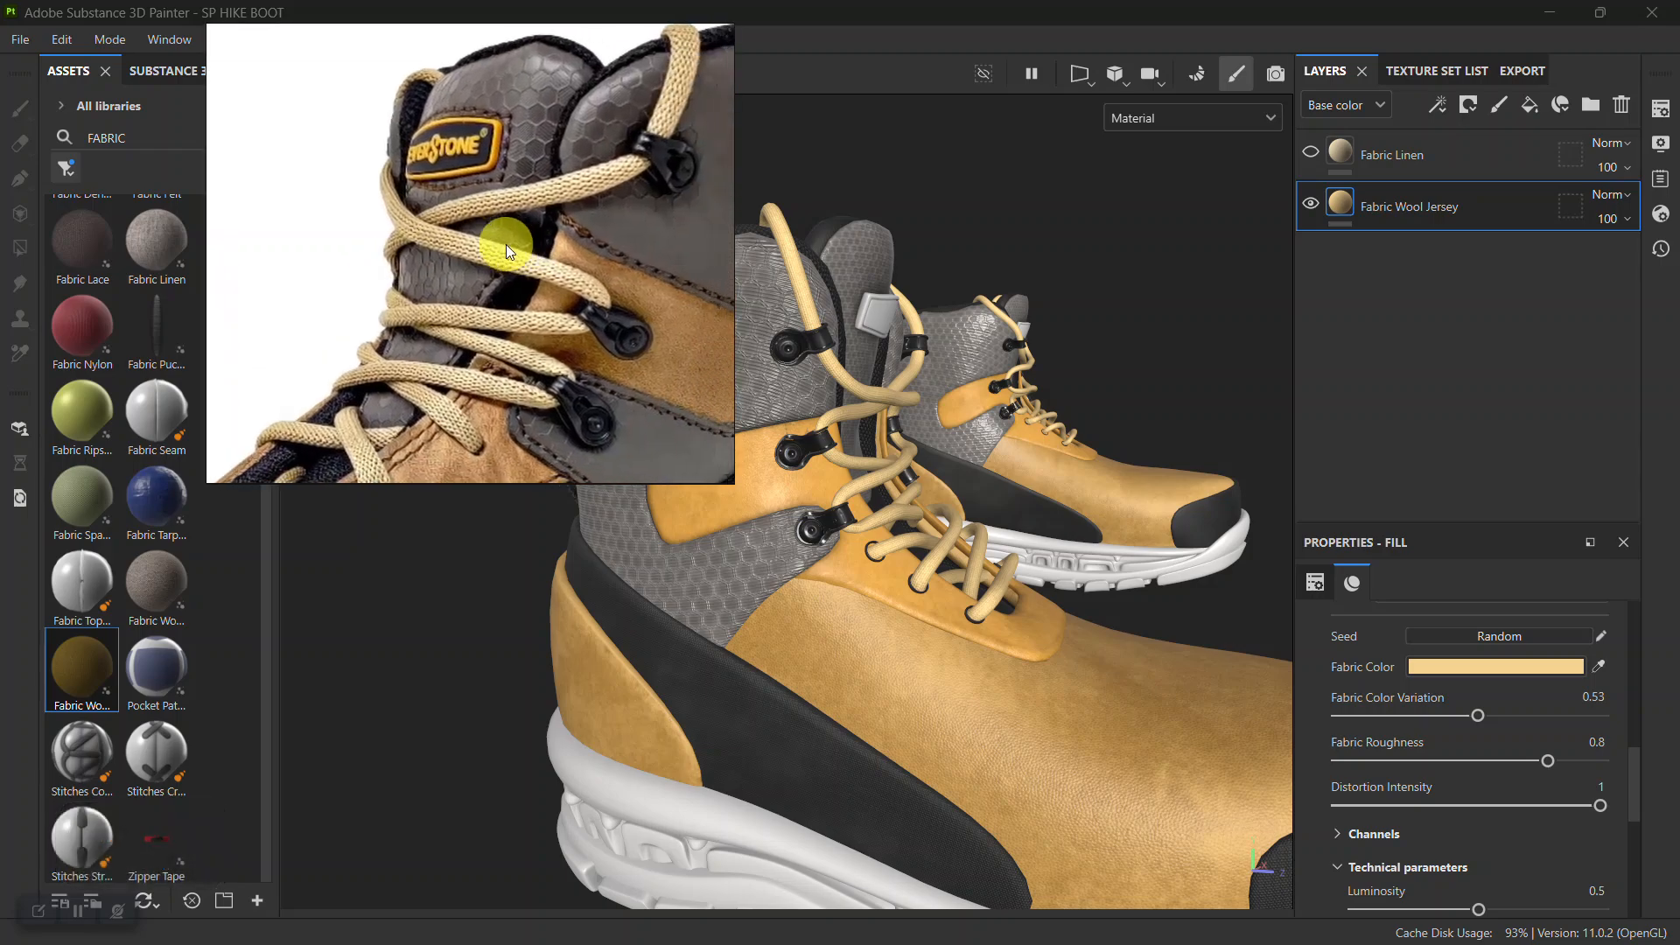
pyautogui.keyDown('alt'); pyautogui.moveTo(900, 424); pyautogui.dragTo(937, 469, button='right'); pyautogui.keyUp('alt')
pyautogui.keyDown('alt'); pyautogui.moveTo(938, 469); pyautogui.dragTo(927, 521, button='middle'); pyautogui.keyUp('alt')
pyautogui.keyDown('alt'); pyautogui.moveTo(927, 521); pyautogui.dragTo(697, 589); pyautogui.keyUp('alt')
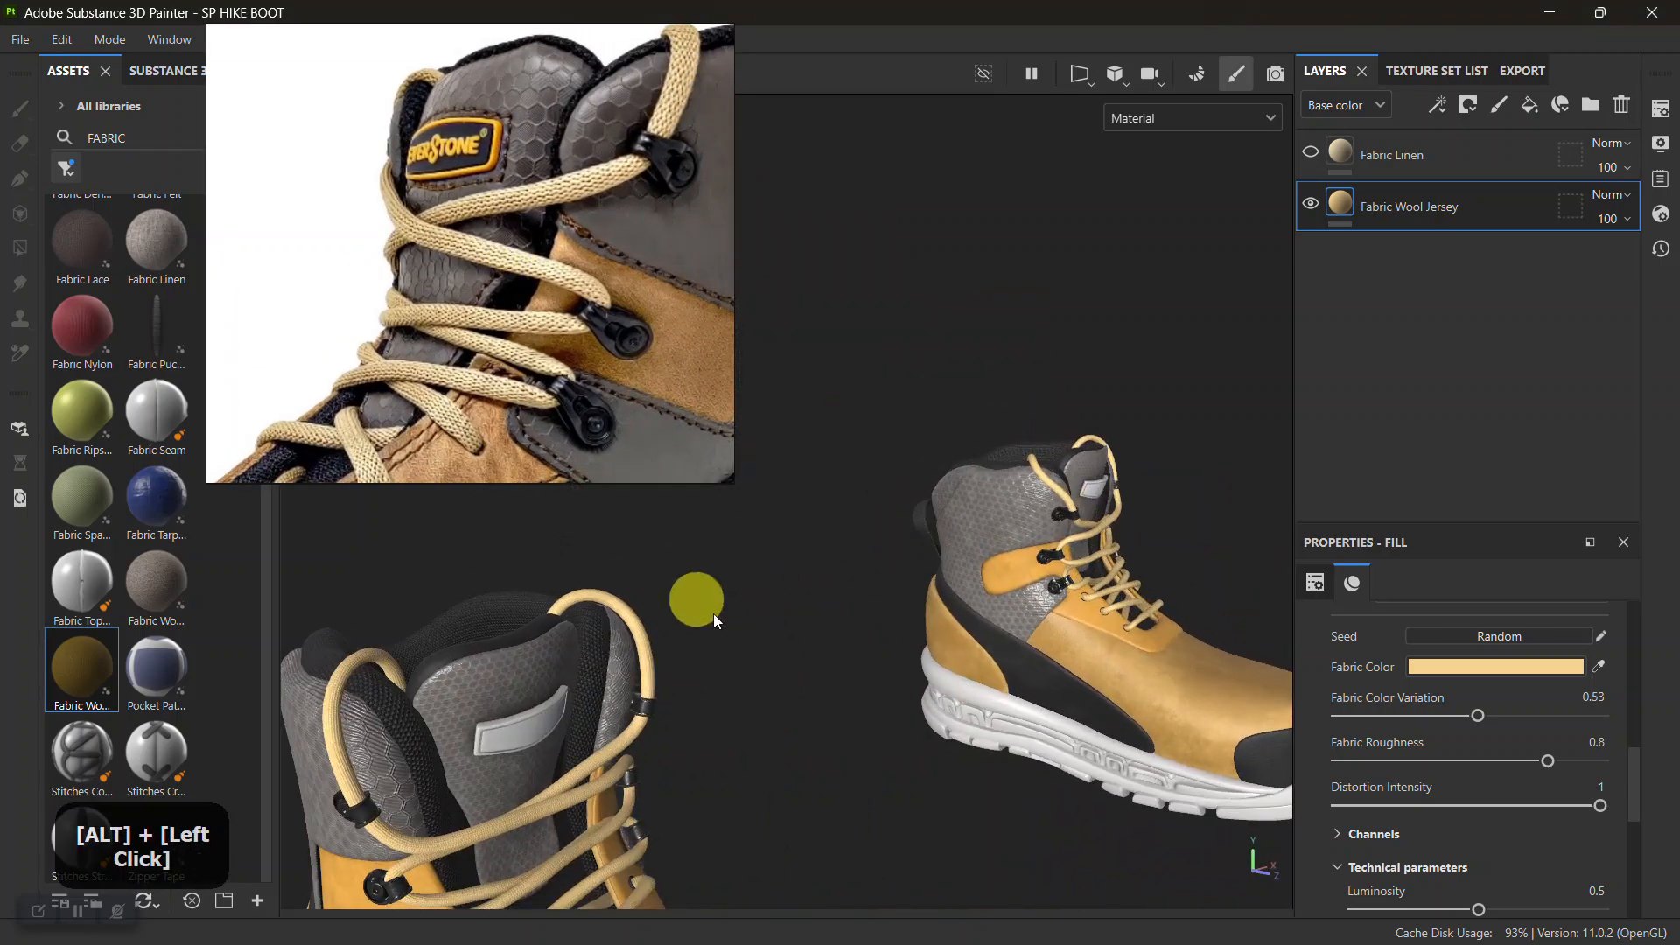
pyautogui.keyDown('alt'); pyautogui.moveTo(697, 589); pyautogui.dragTo(874, 420, button='middle'); pyautogui.keyUp('alt')
pyautogui.keyDown('alt'); pyautogui.moveTo(874, 420); pyautogui.dragTo(859, 607, button='right'); pyautogui.keyUp('alt')
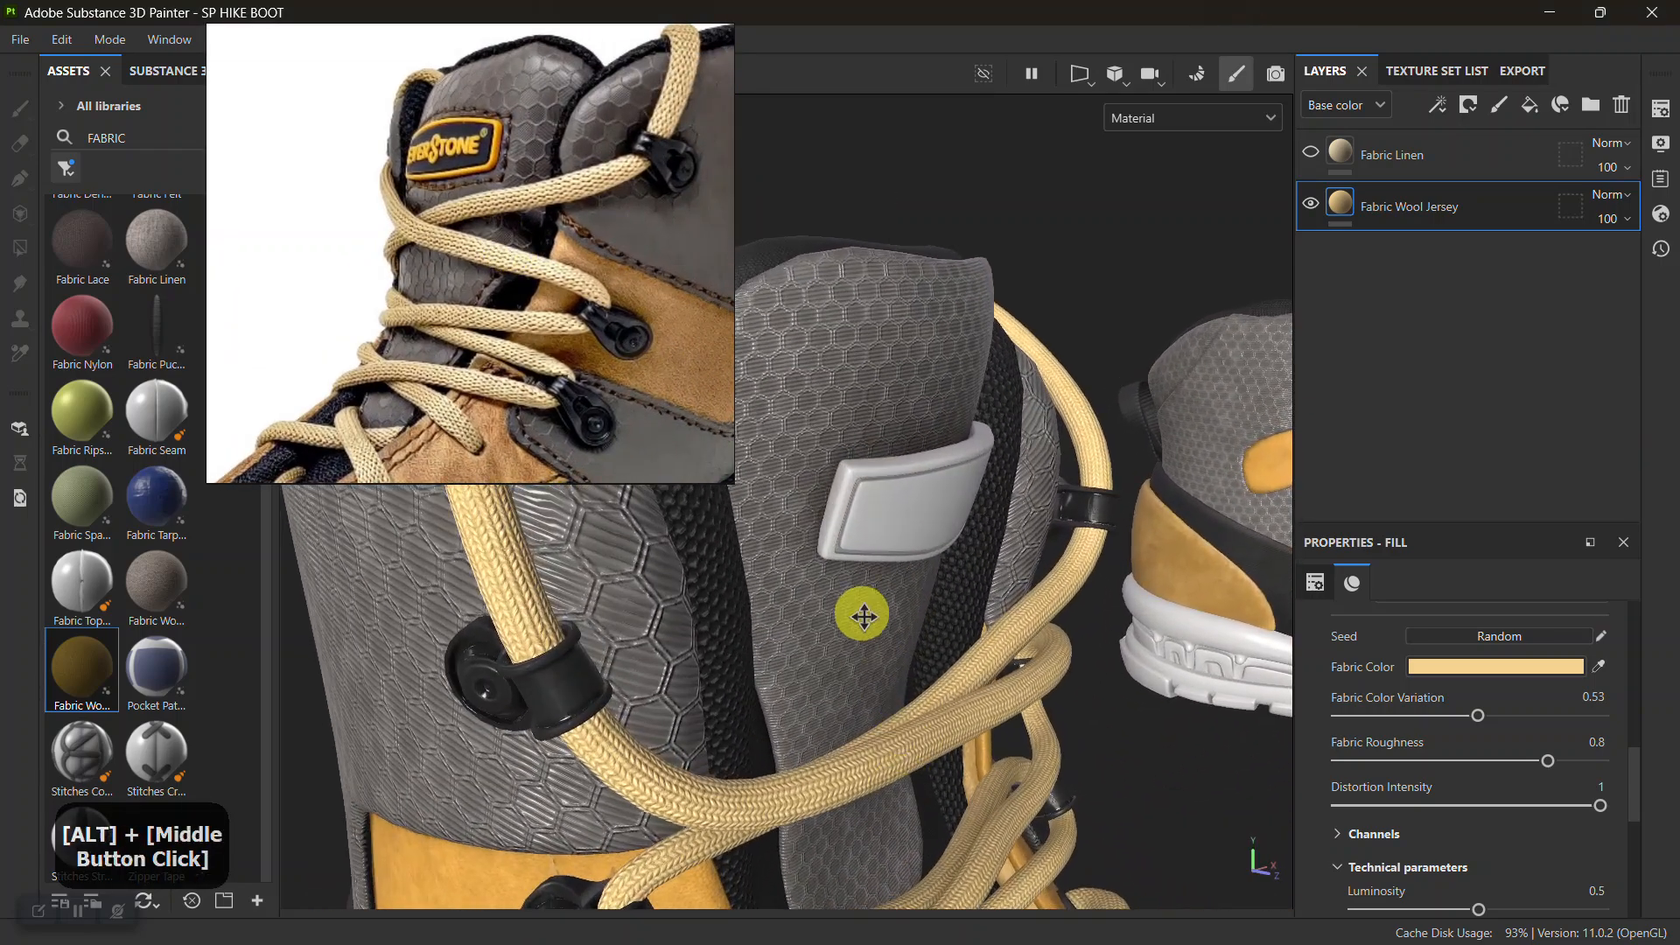
pyautogui.keyDown('alt'); pyautogui.moveTo(858, 608); pyautogui.dragTo(870, 499, button='middle'); pyautogui.keyUp('alt')
pyautogui.moveTo(911, 510)
pyautogui.keyDown('alt'); pyautogui.mouseDown(button='right')
pyautogui.moveTo(923, 544)
pyautogui.moveTo(915, 507)
pyautogui.mouseUp(button='right'); pyautogui.keyUp('alt')
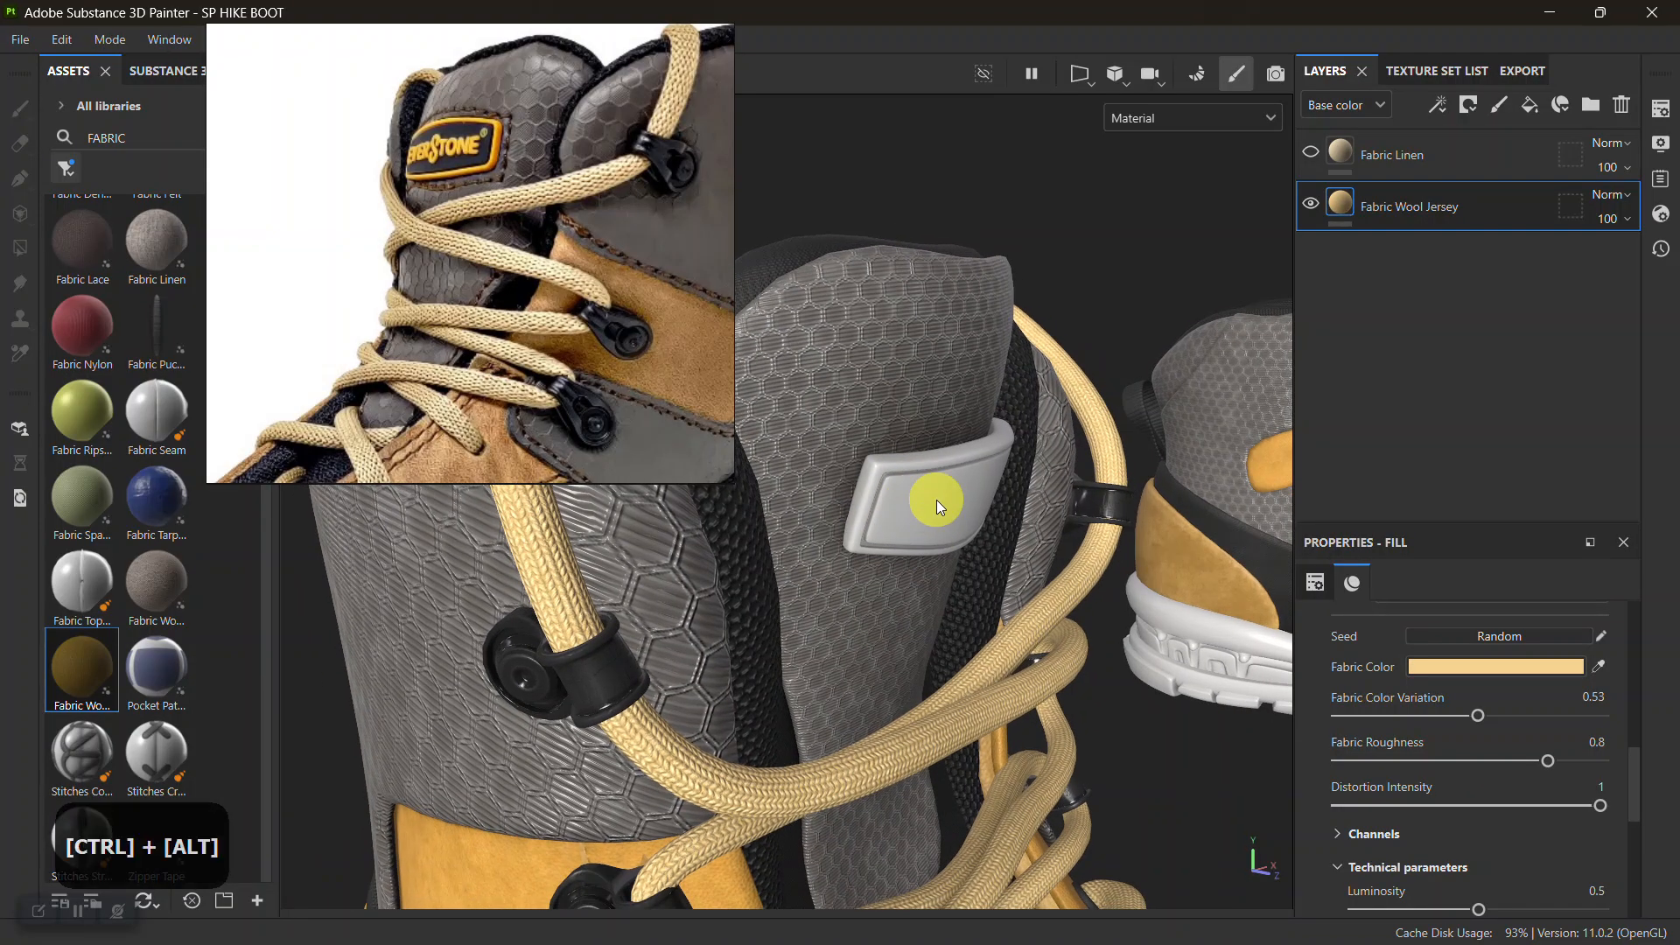
# Duplicate the Plastic Glossy group in the tongue label's texture set and clear the copy's mask
pyautogui.keyDown('ctrl'); pyautogui.keyDown('alt'); pyautogui.rightClick(936, 499); pyautogui.keyUp('alt'); pyautogui.keyUp('ctrl')
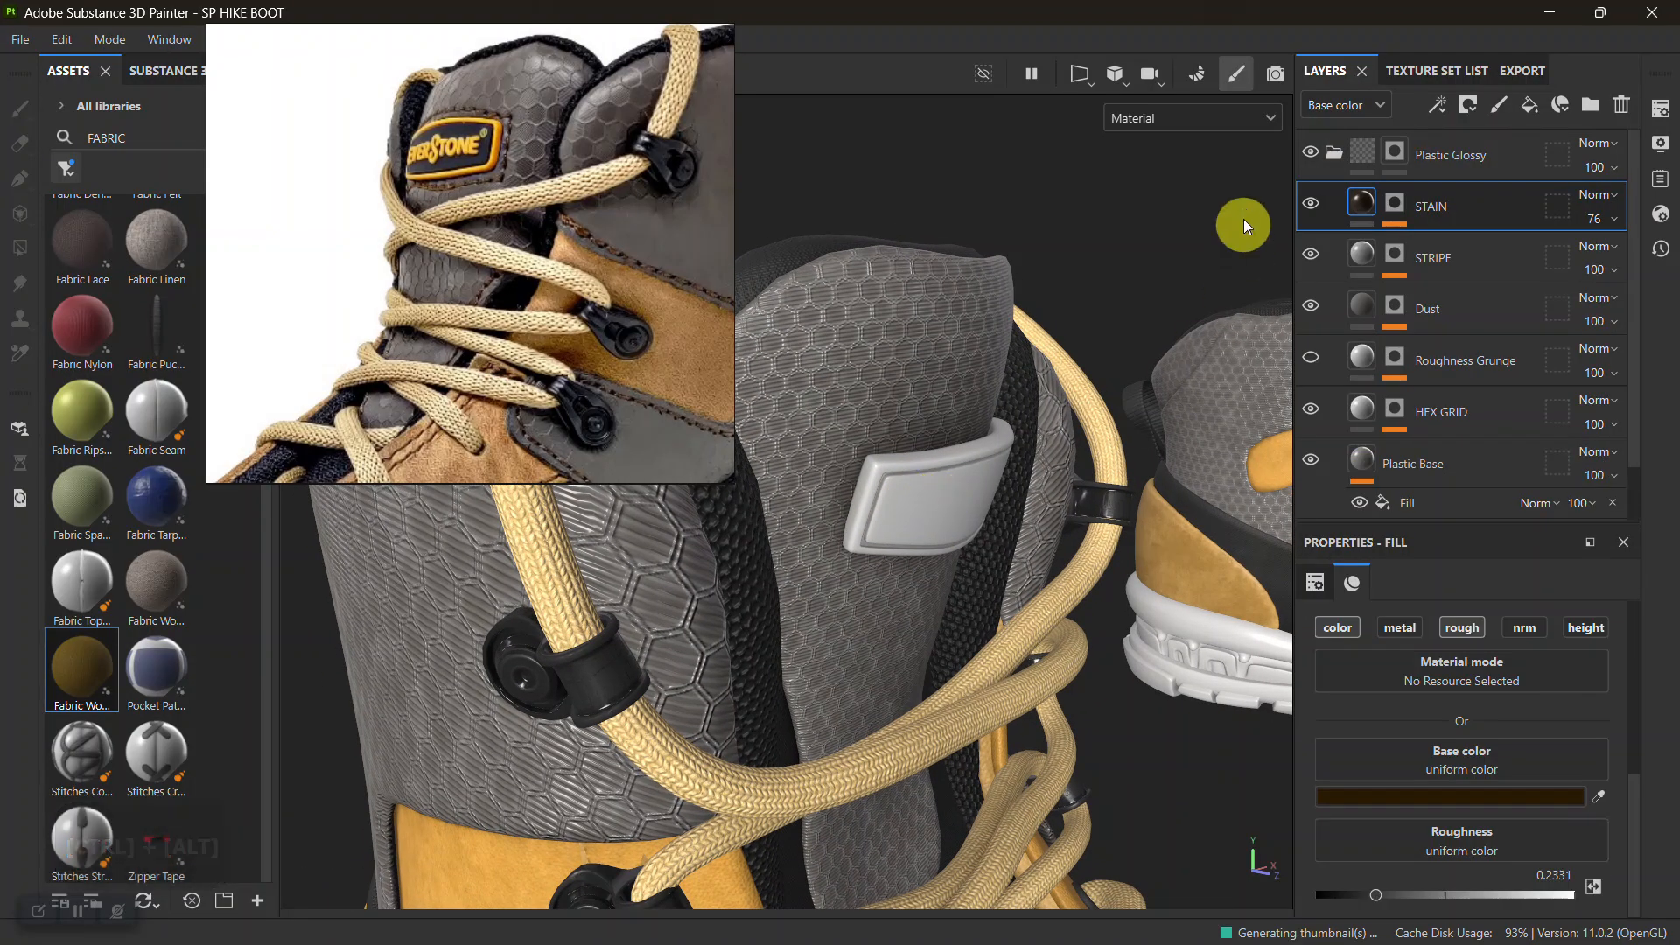
pyautogui.click(1328, 154)
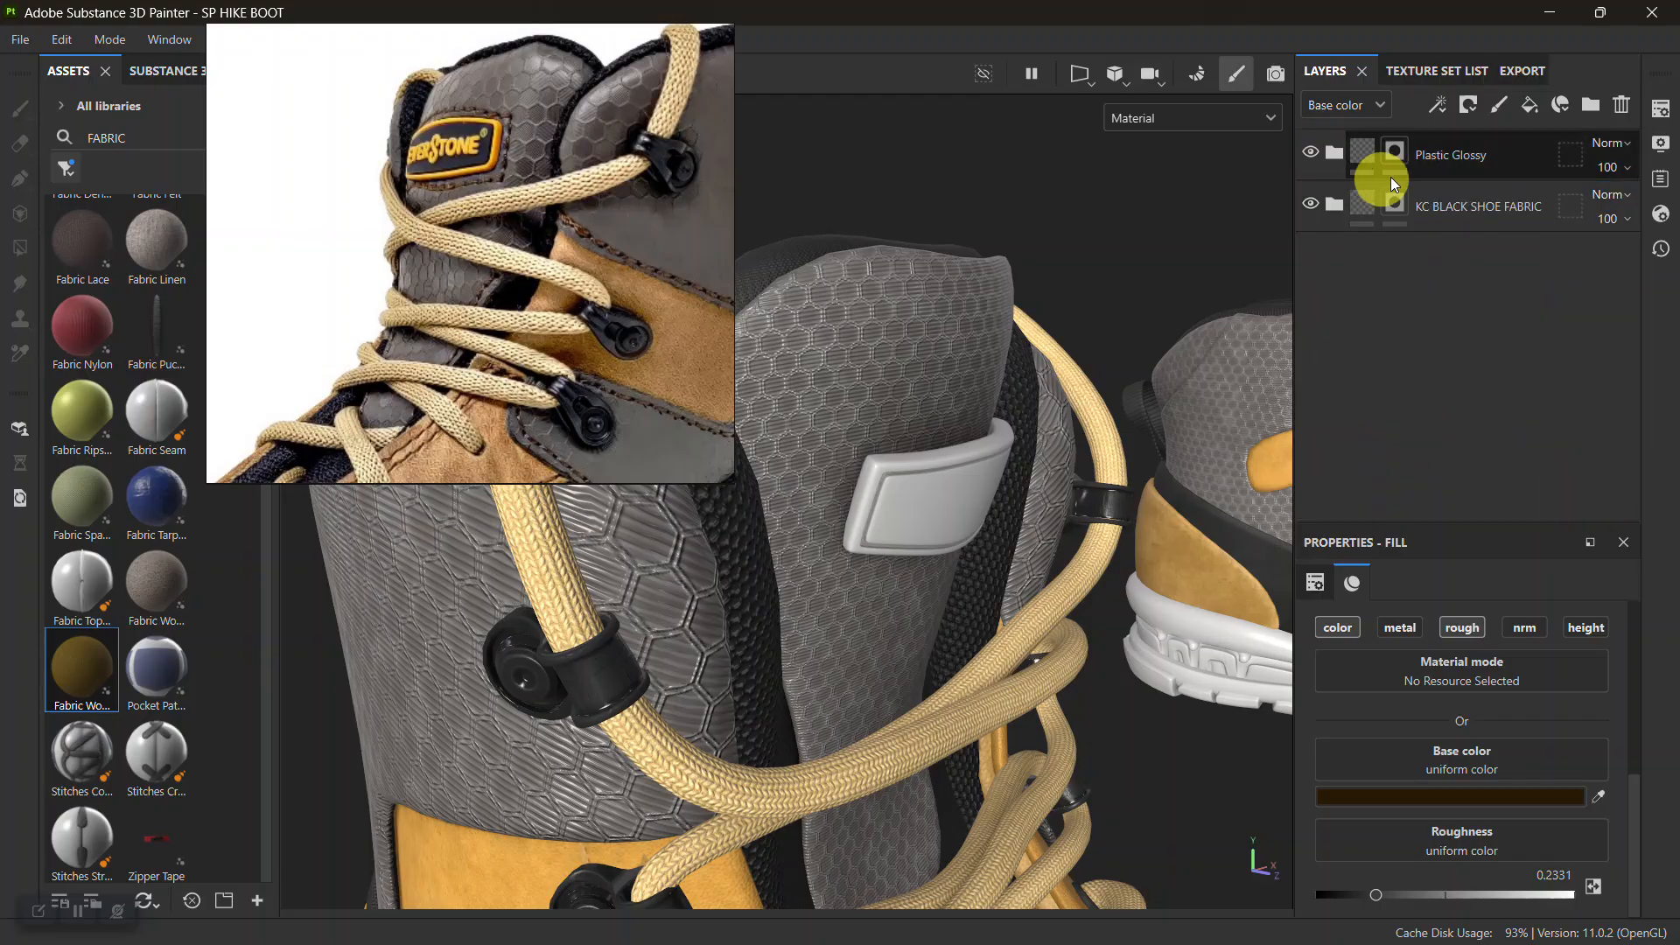
pyautogui.click(1449, 156)
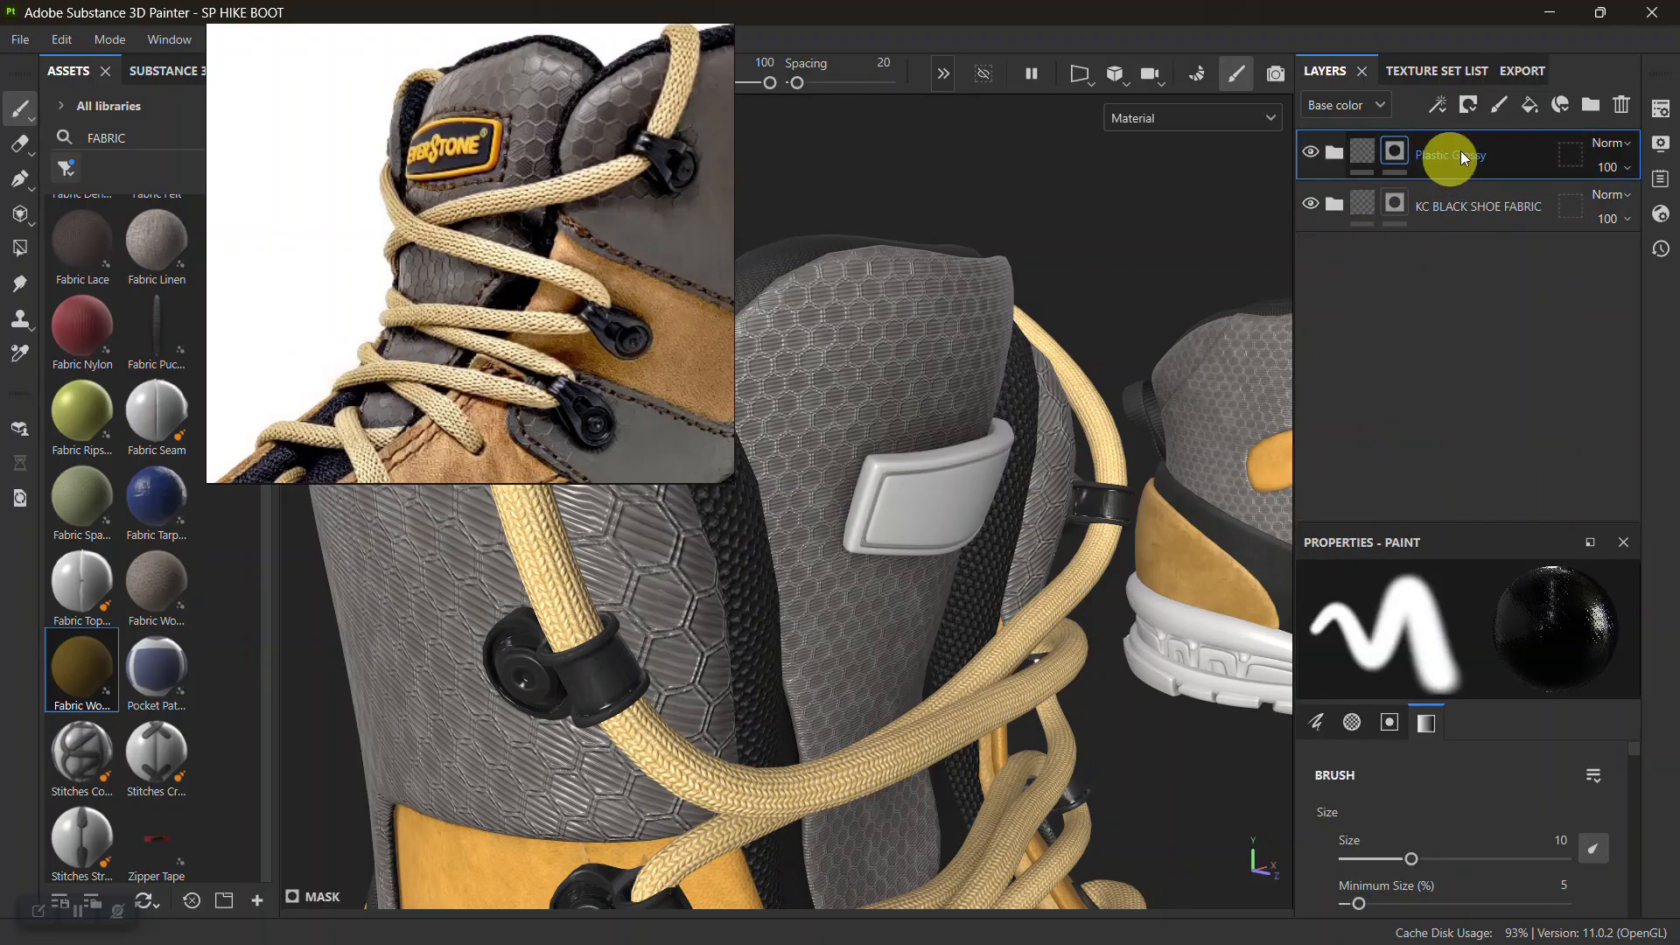
pyautogui.doubleClick(1488, 149)
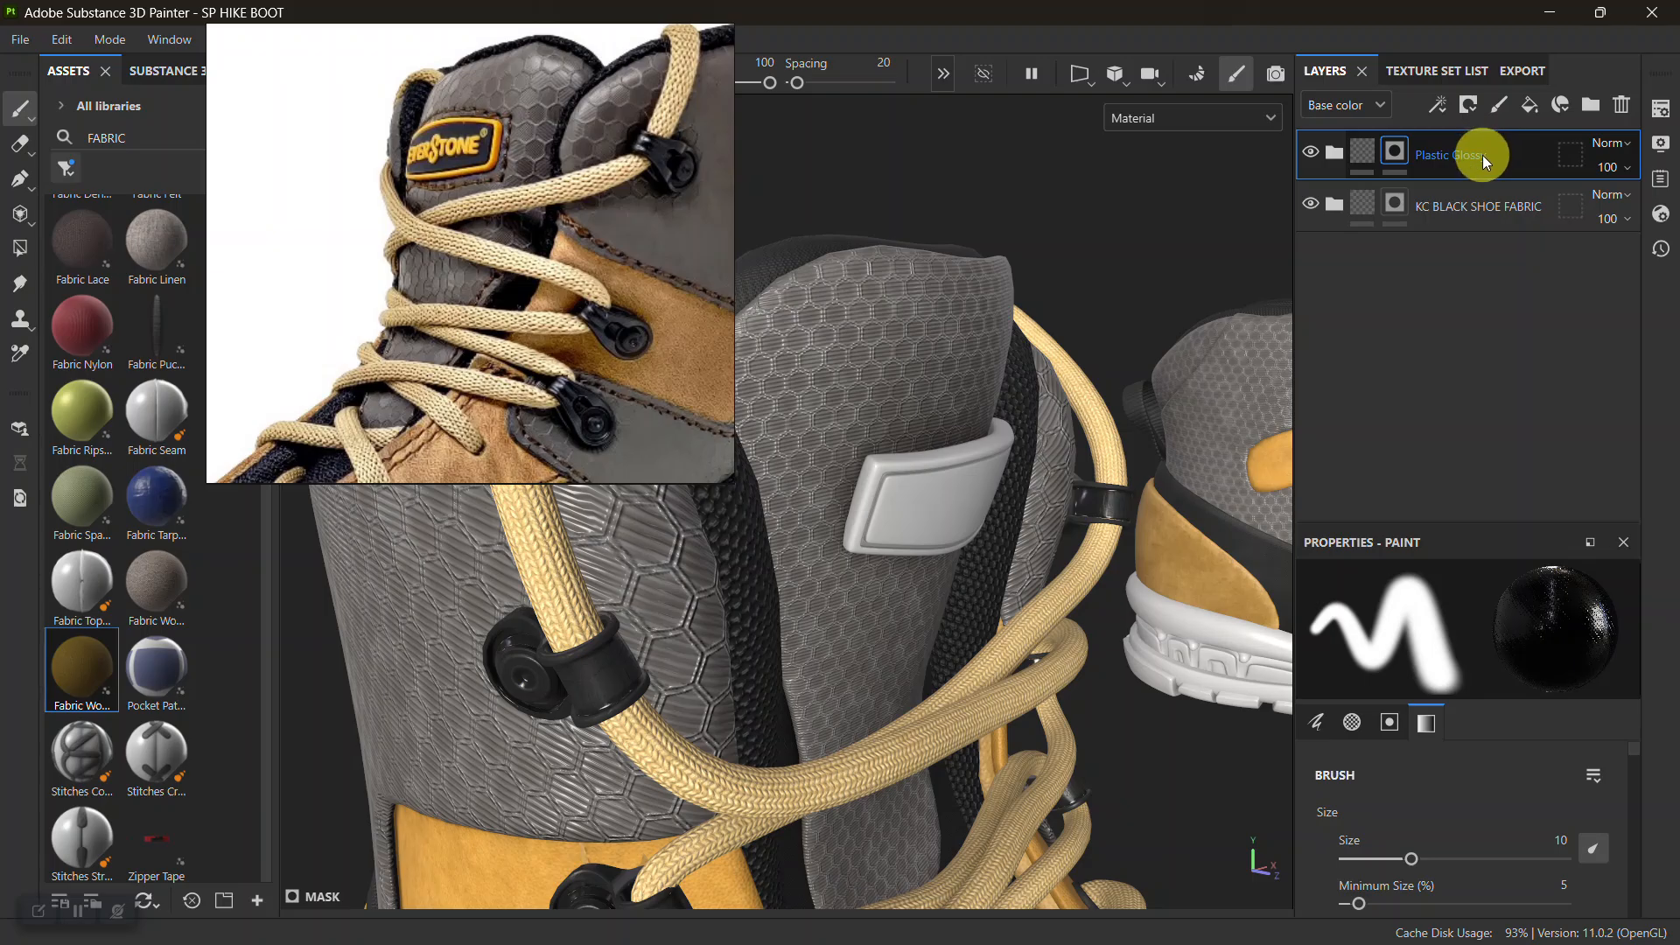
pyautogui.hotkey('ctrl', 'd')
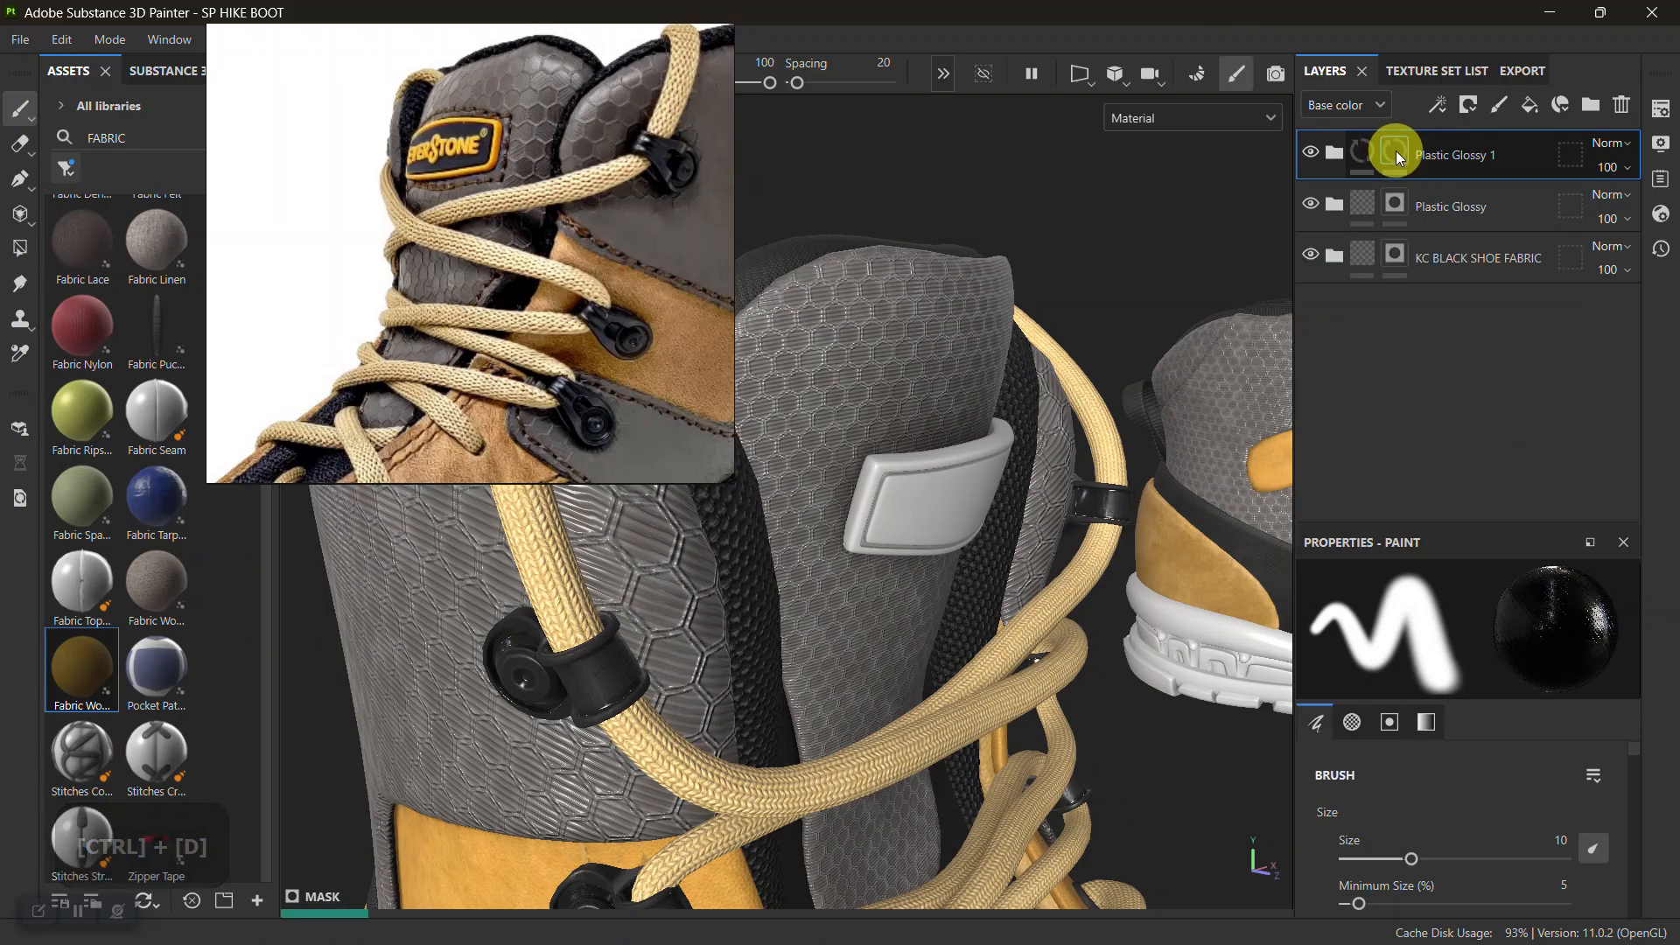
pyautogui.rightClick(1394, 151)
pyautogui.click(1456, 44)
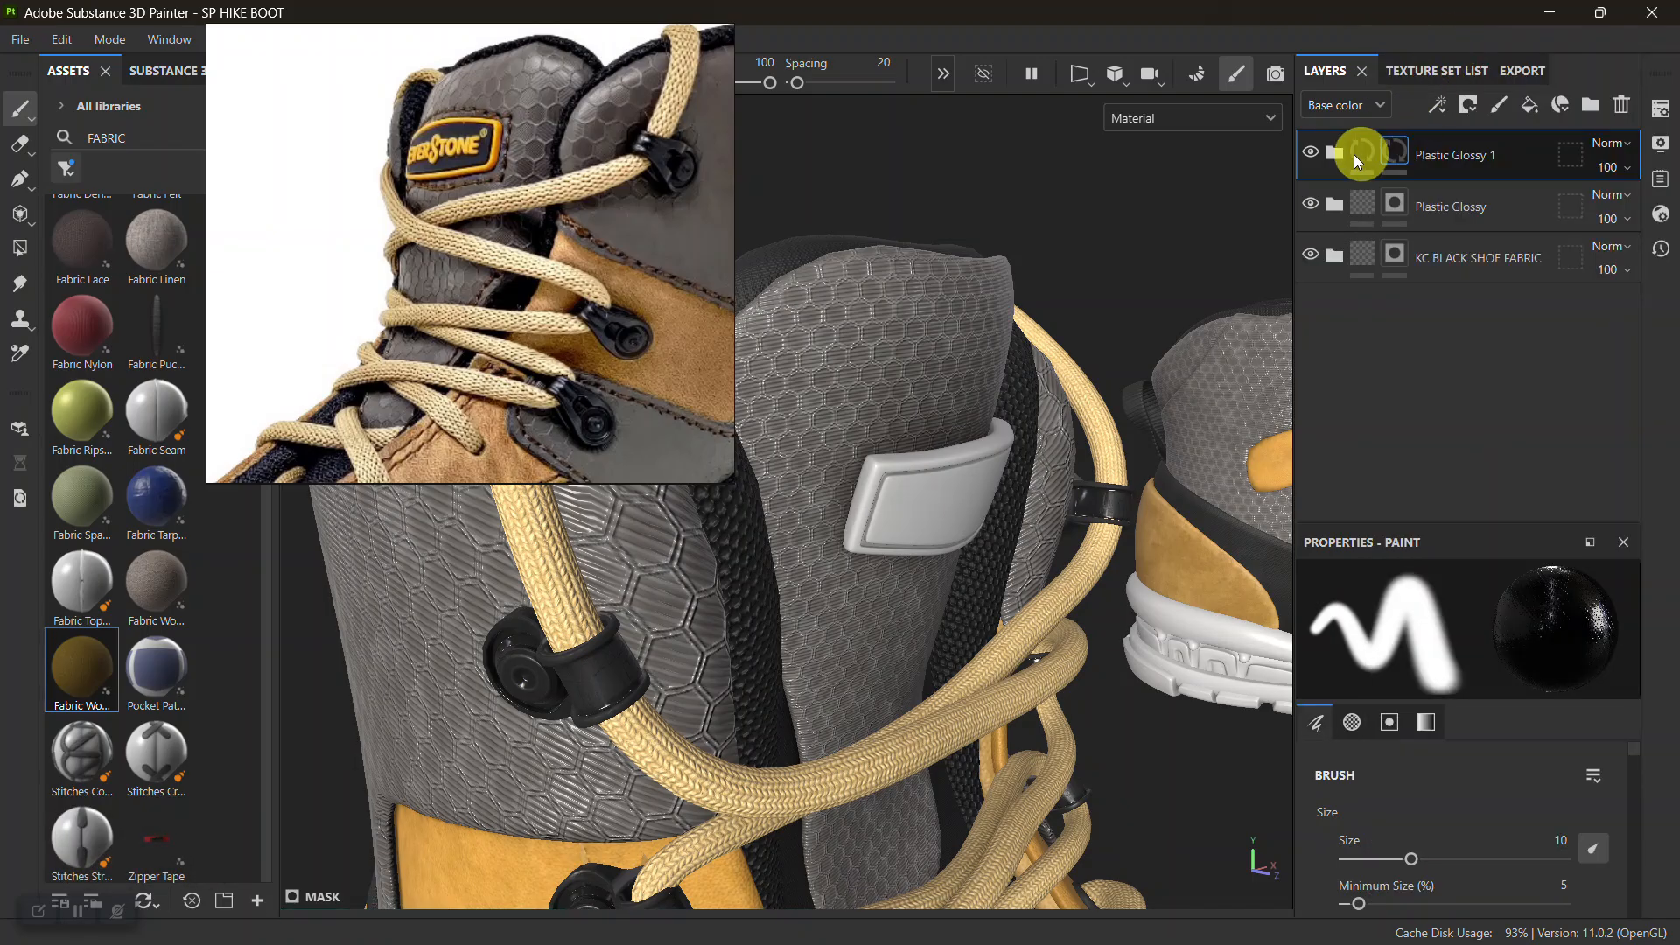
# Delete the STAIN, STRIPE and HEX GRID layers from the Plastic Glossy 1 group
pyautogui.click(1335, 154)
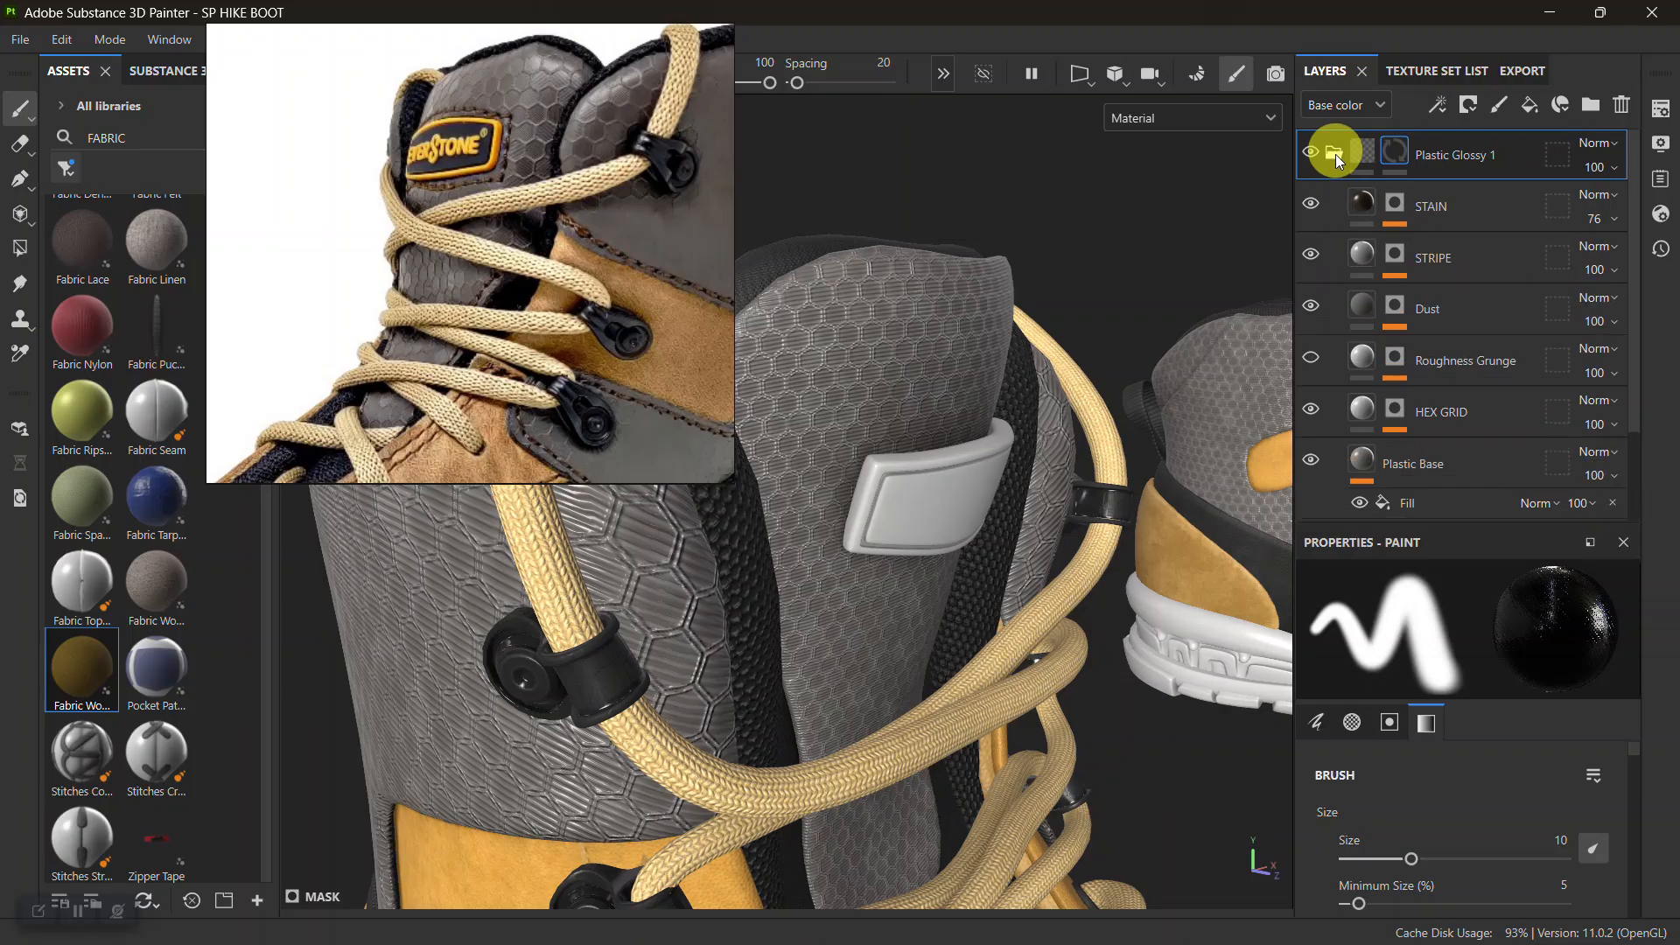
pyautogui.click(1435, 213)
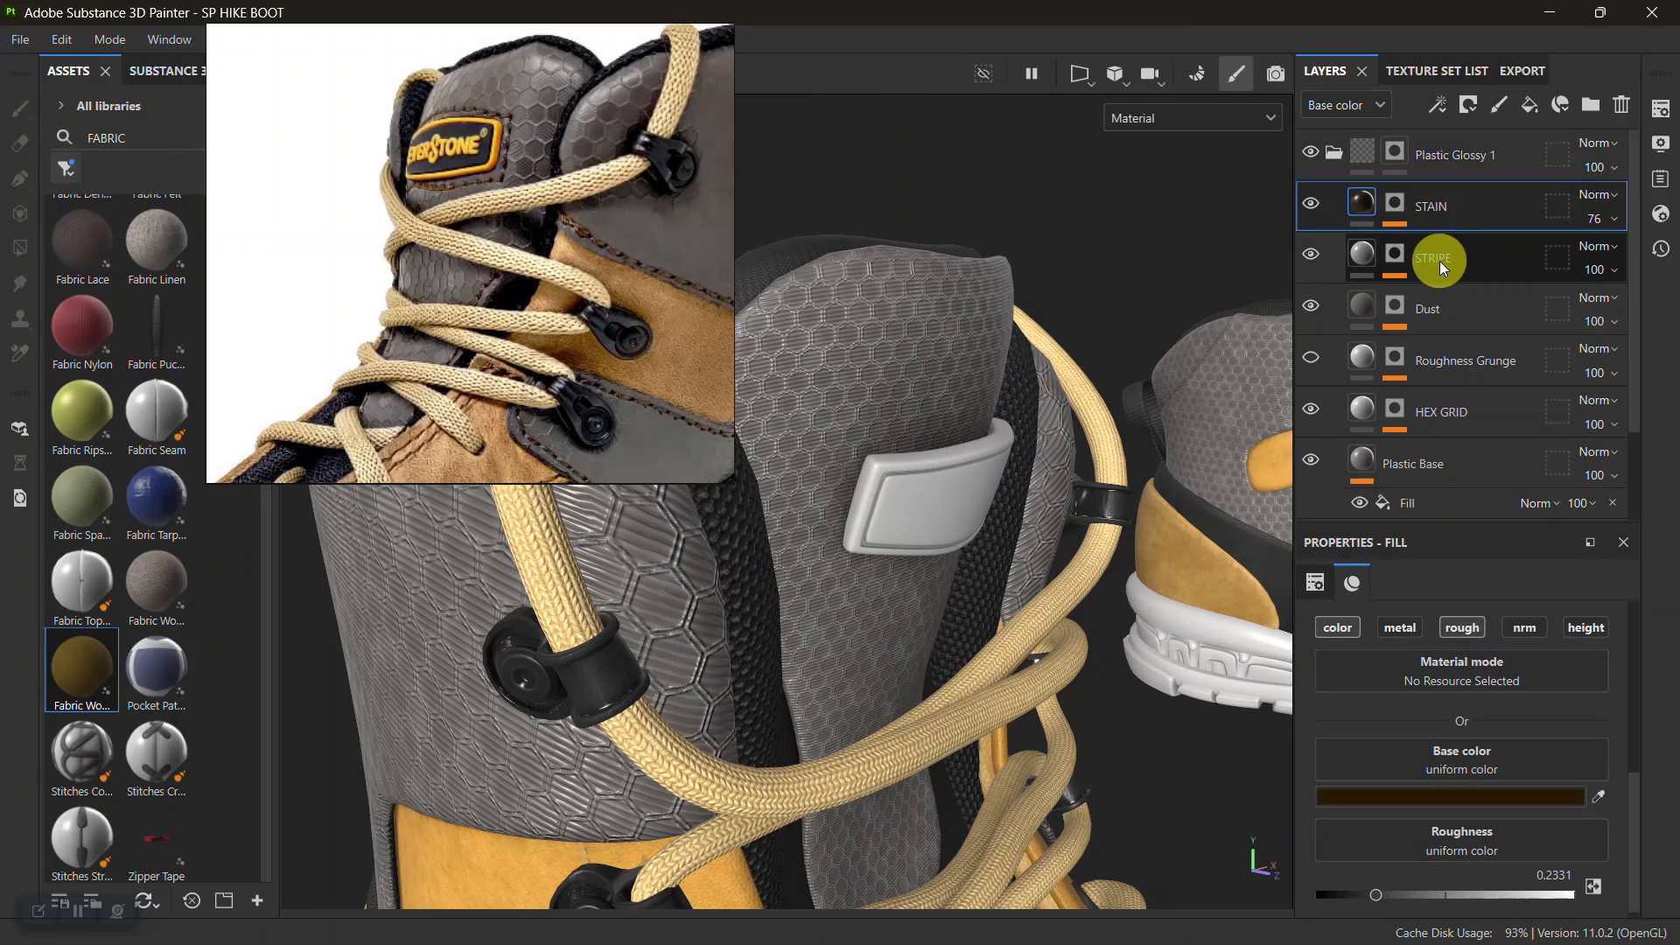
pyautogui.keyDown('shift'); pyautogui.click(1441, 261); pyautogui.keyUp('shift')
pyautogui.press('Delete')
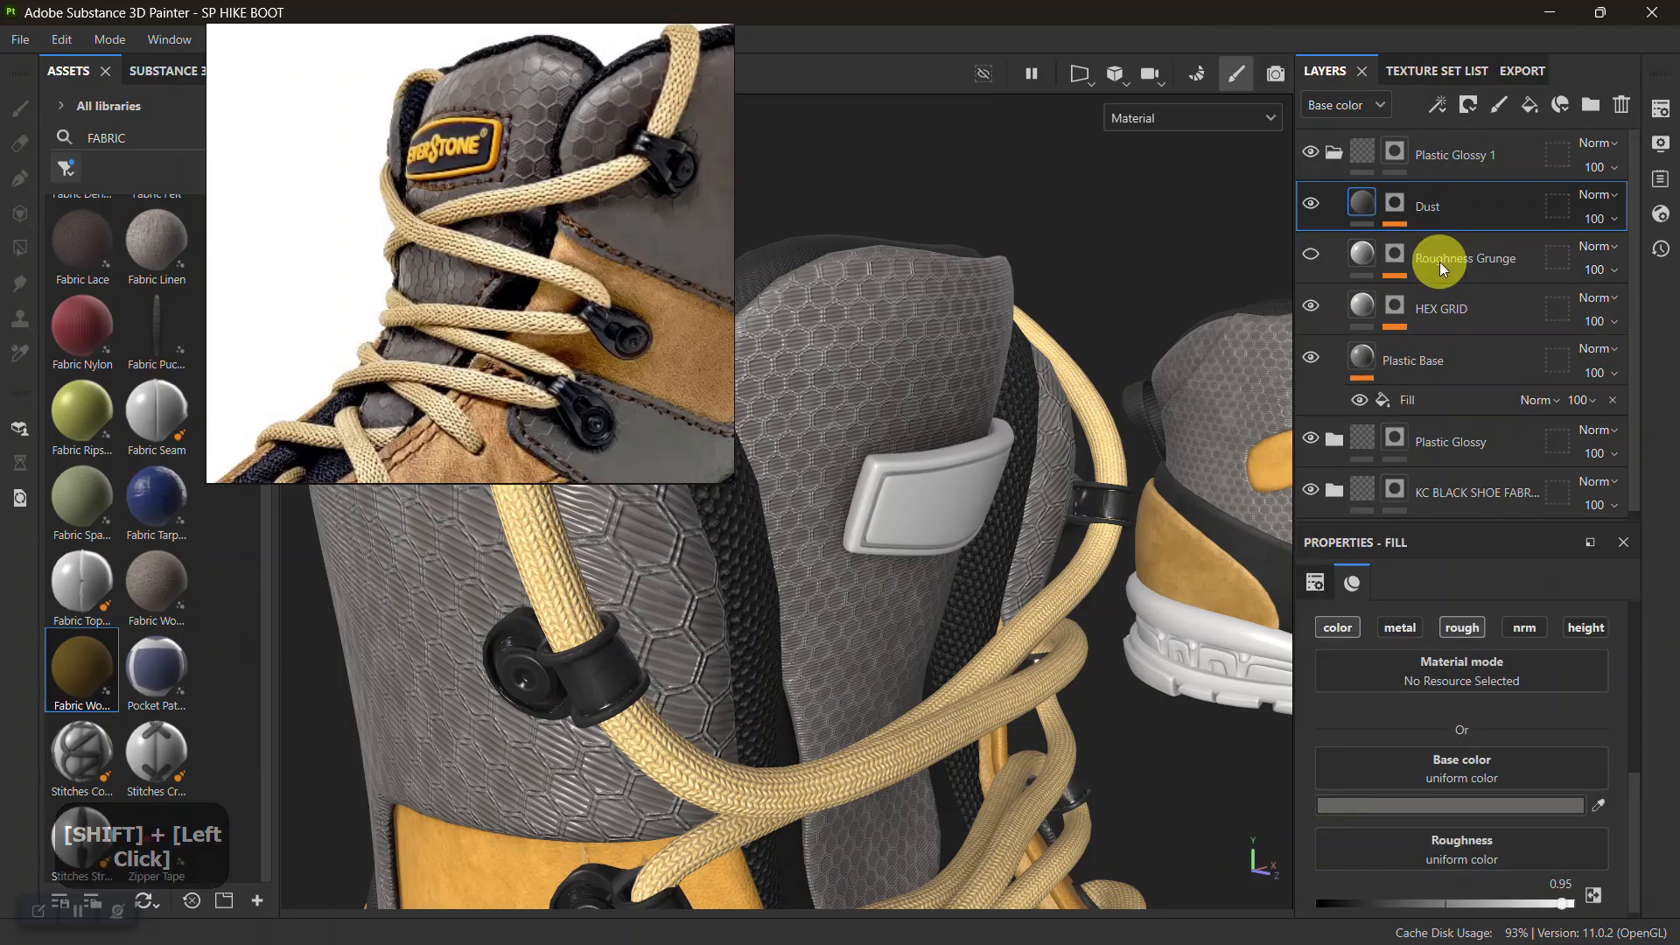
pyautogui.click(1396, 306)
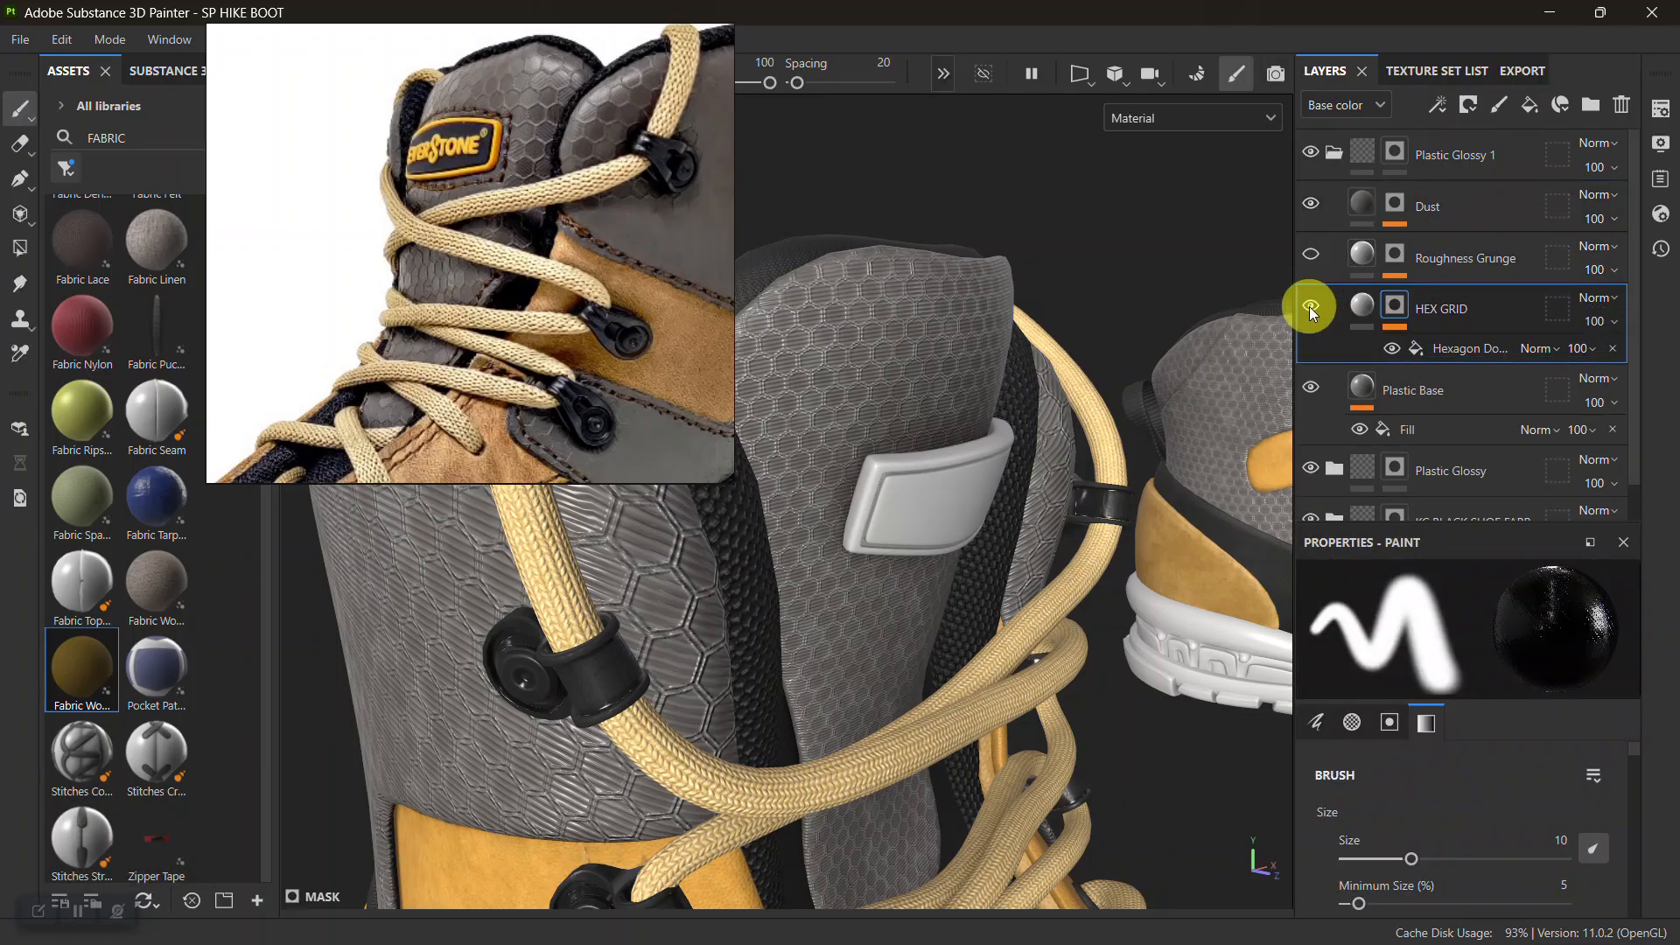
pyautogui.click(1422, 311)
pyautogui.press('Delete')
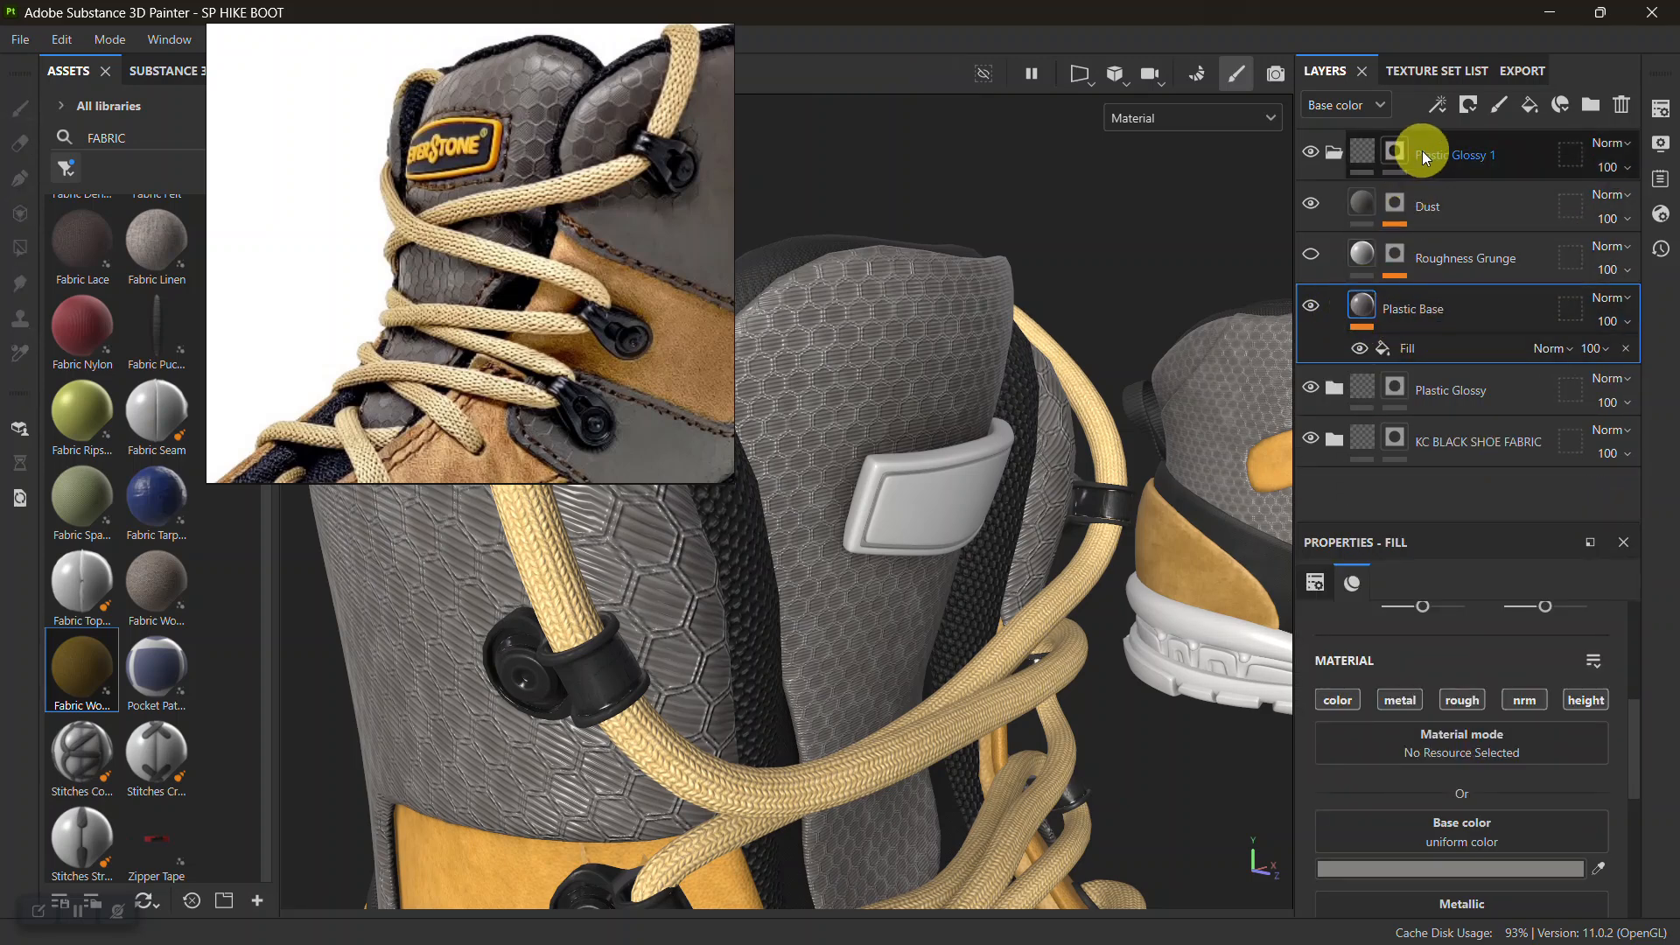
# Fill the tongue label's raised frame into the Plastic Glossy 1 mask using Polygon Fill in UV chunk mode
pyautogui.click(1397, 154)
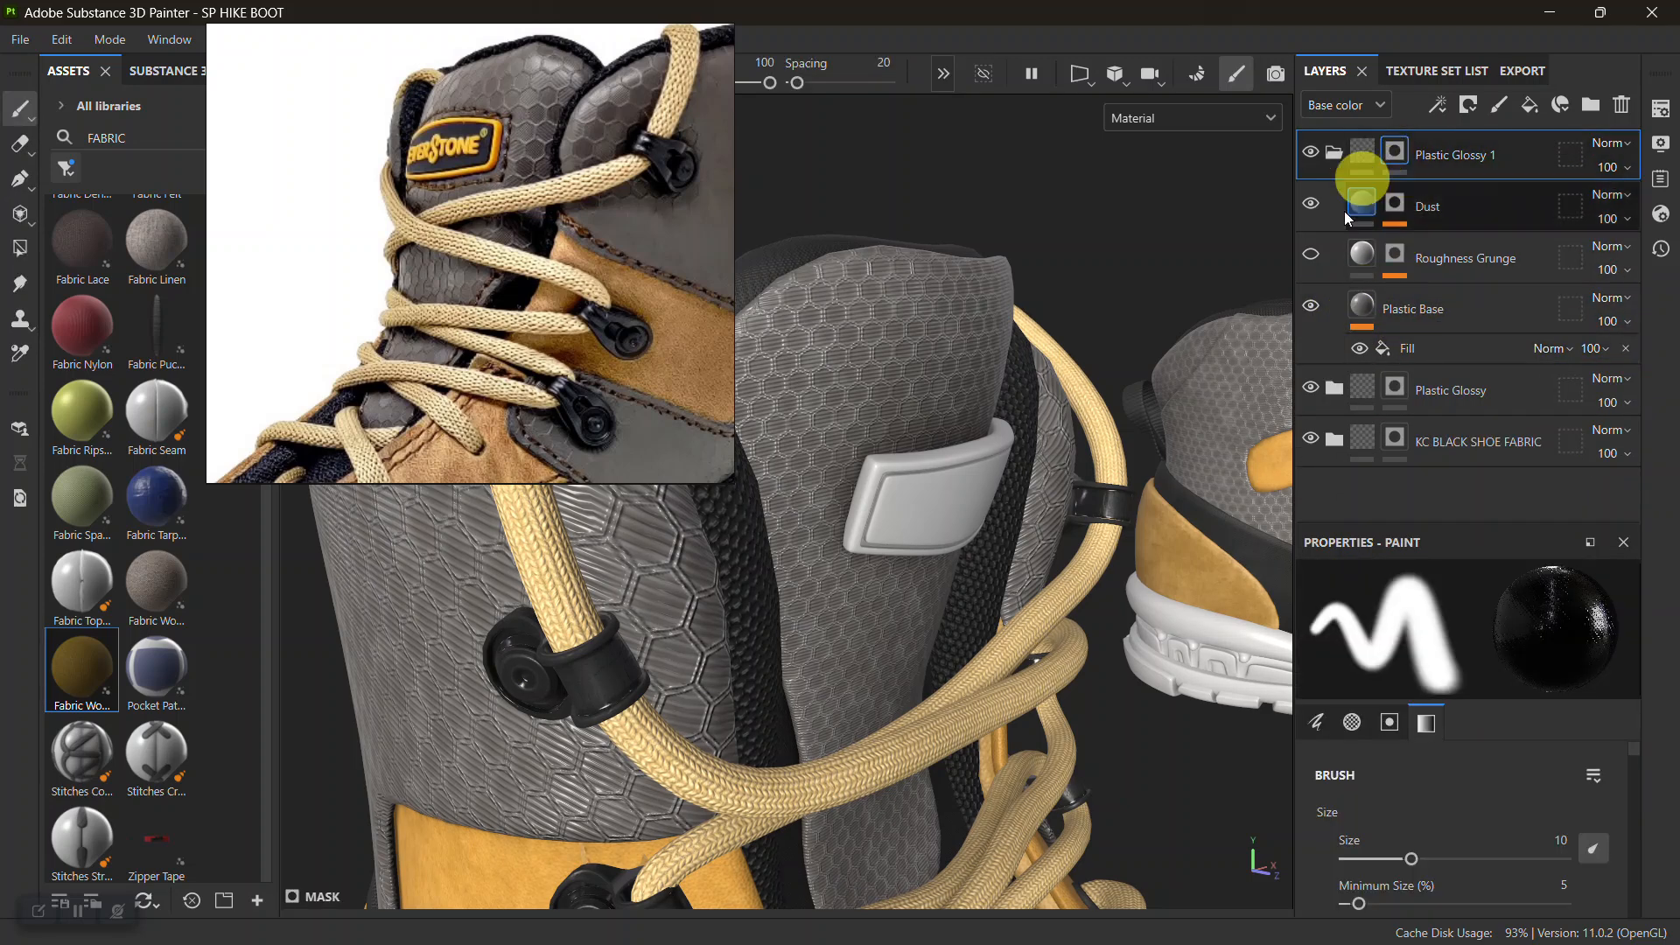
pyautogui.click(21, 250)
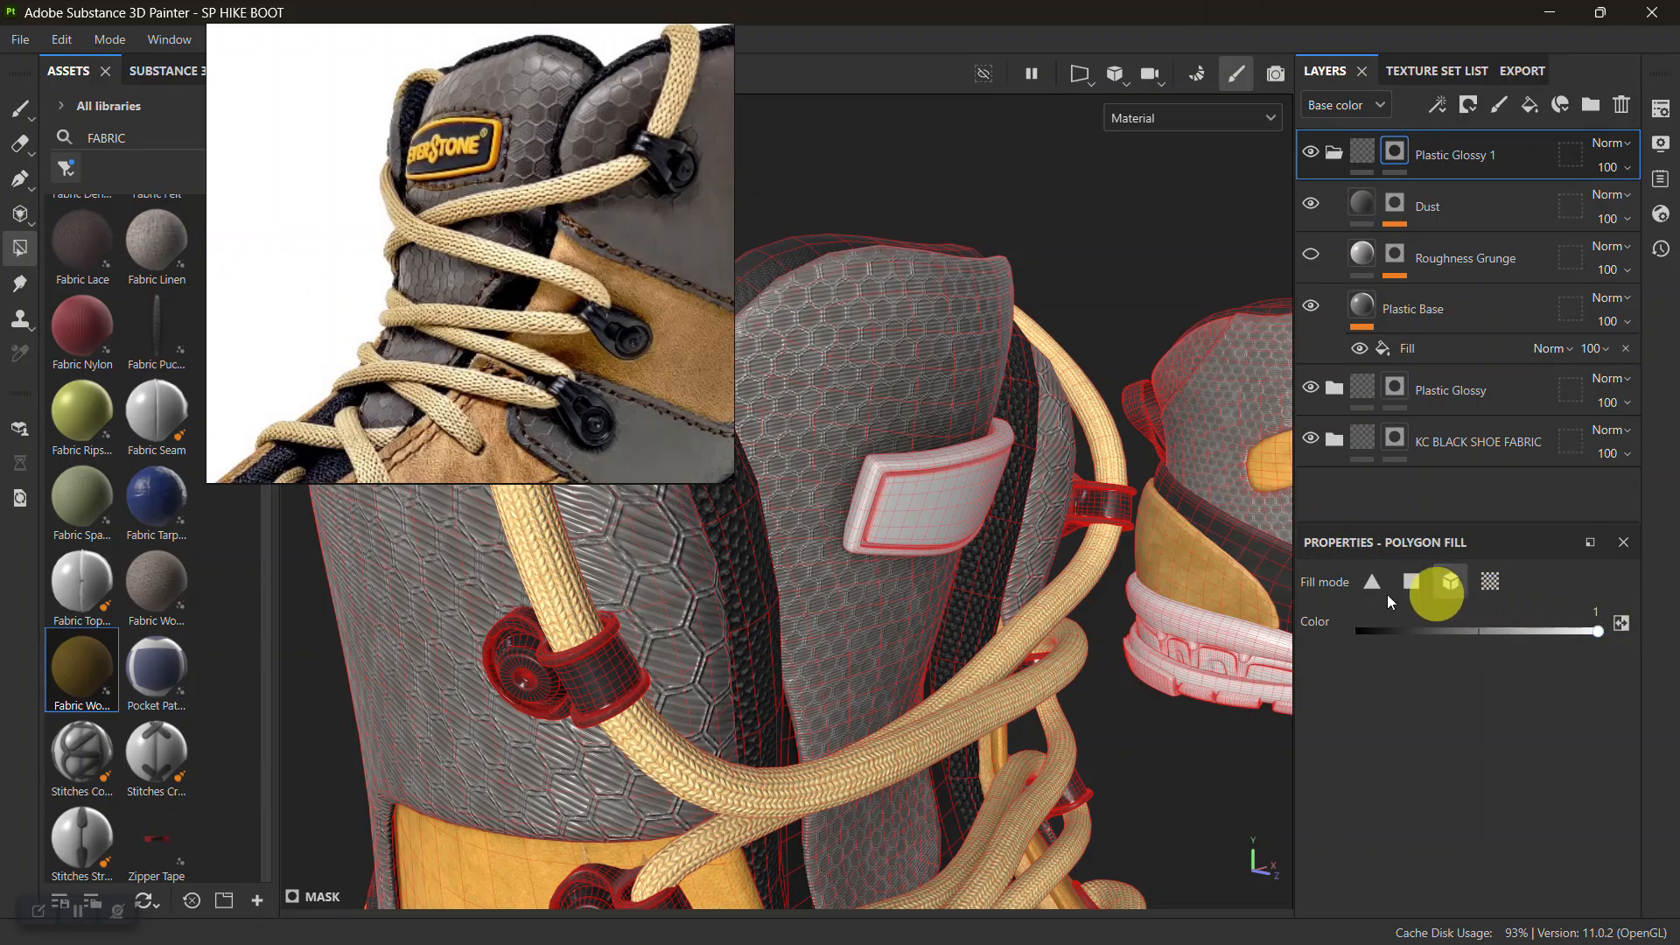
pyautogui.keyDown('alt'); pyautogui.moveTo(1015, 604); pyautogui.dragTo(979, 559, button='middle'); pyautogui.keyUp('alt')
pyautogui.keyDown('alt'); pyautogui.moveTo(979, 560); pyautogui.dragTo(1016, 638, button='right'); pyautogui.keyUp('alt')
pyautogui.keyDown('alt'); pyautogui.moveTo(1016, 638); pyautogui.dragTo(983, 615); pyautogui.keyUp('alt')
pyautogui.keyDown('alt'); pyautogui.moveTo(983, 615); pyautogui.dragTo(986, 630, button='middle'); pyautogui.keyUp('alt')
pyautogui.keyDown('alt'); pyautogui.moveTo(987, 630); pyautogui.dragTo(1426, 644, button='right'); pyautogui.keyUp('alt')
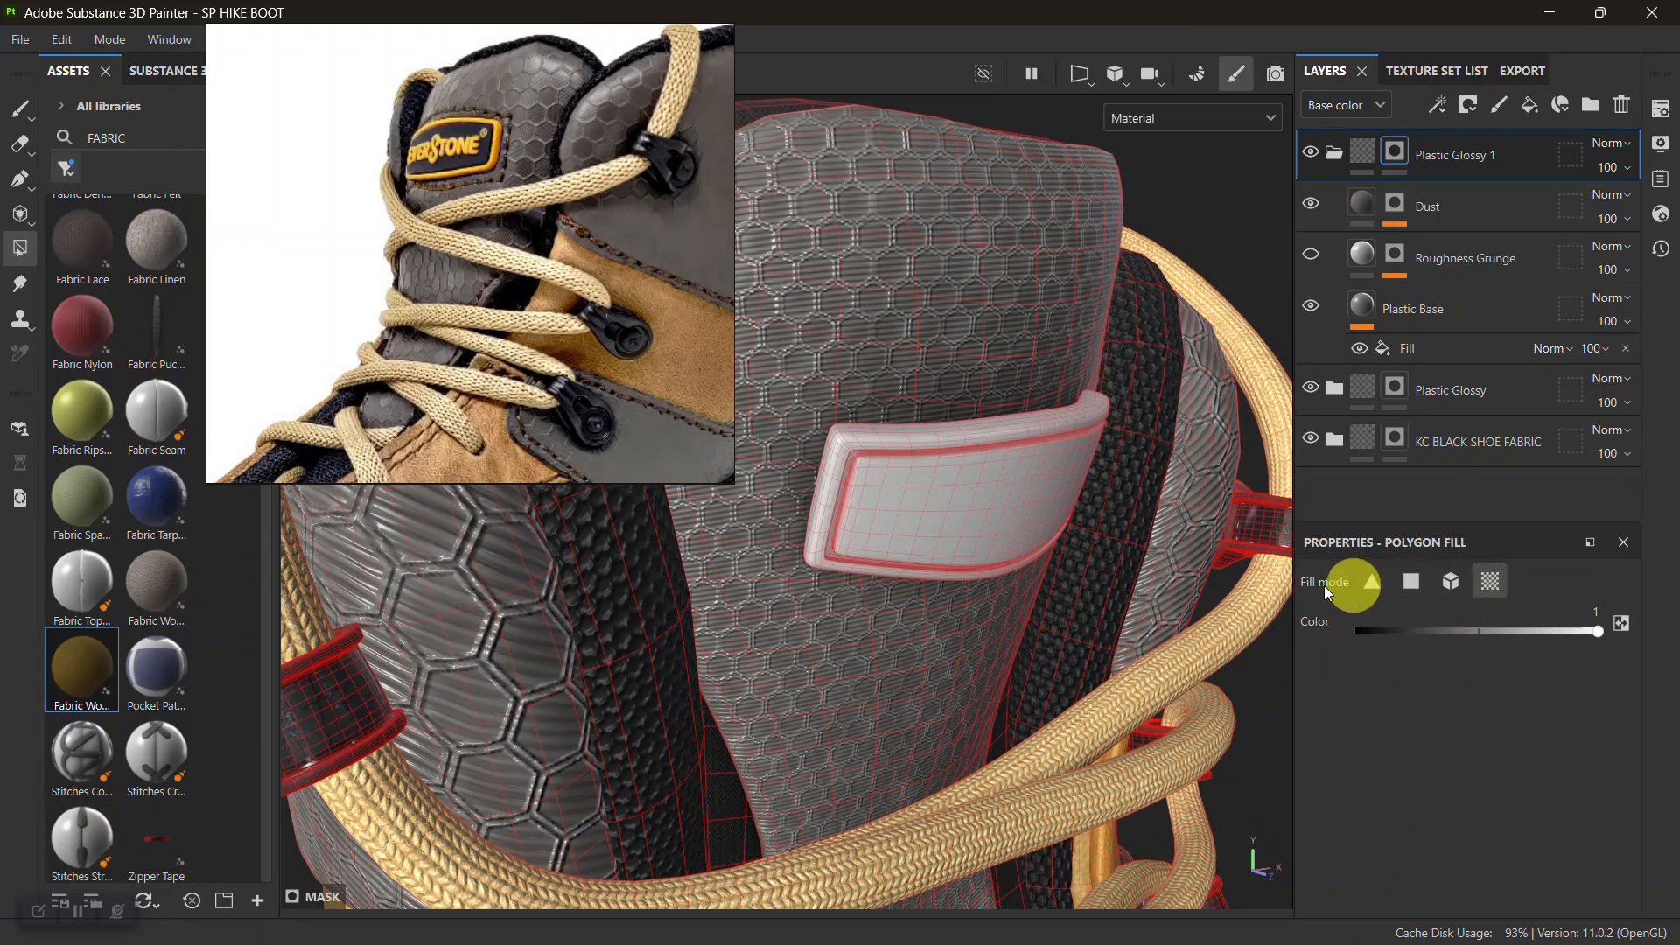
pyautogui.keyDown('alt'); pyautogui.moveTo(894, 484); pyautogui.dragTo(904, 435, button='right'); pyautogui.keyUp('alt')
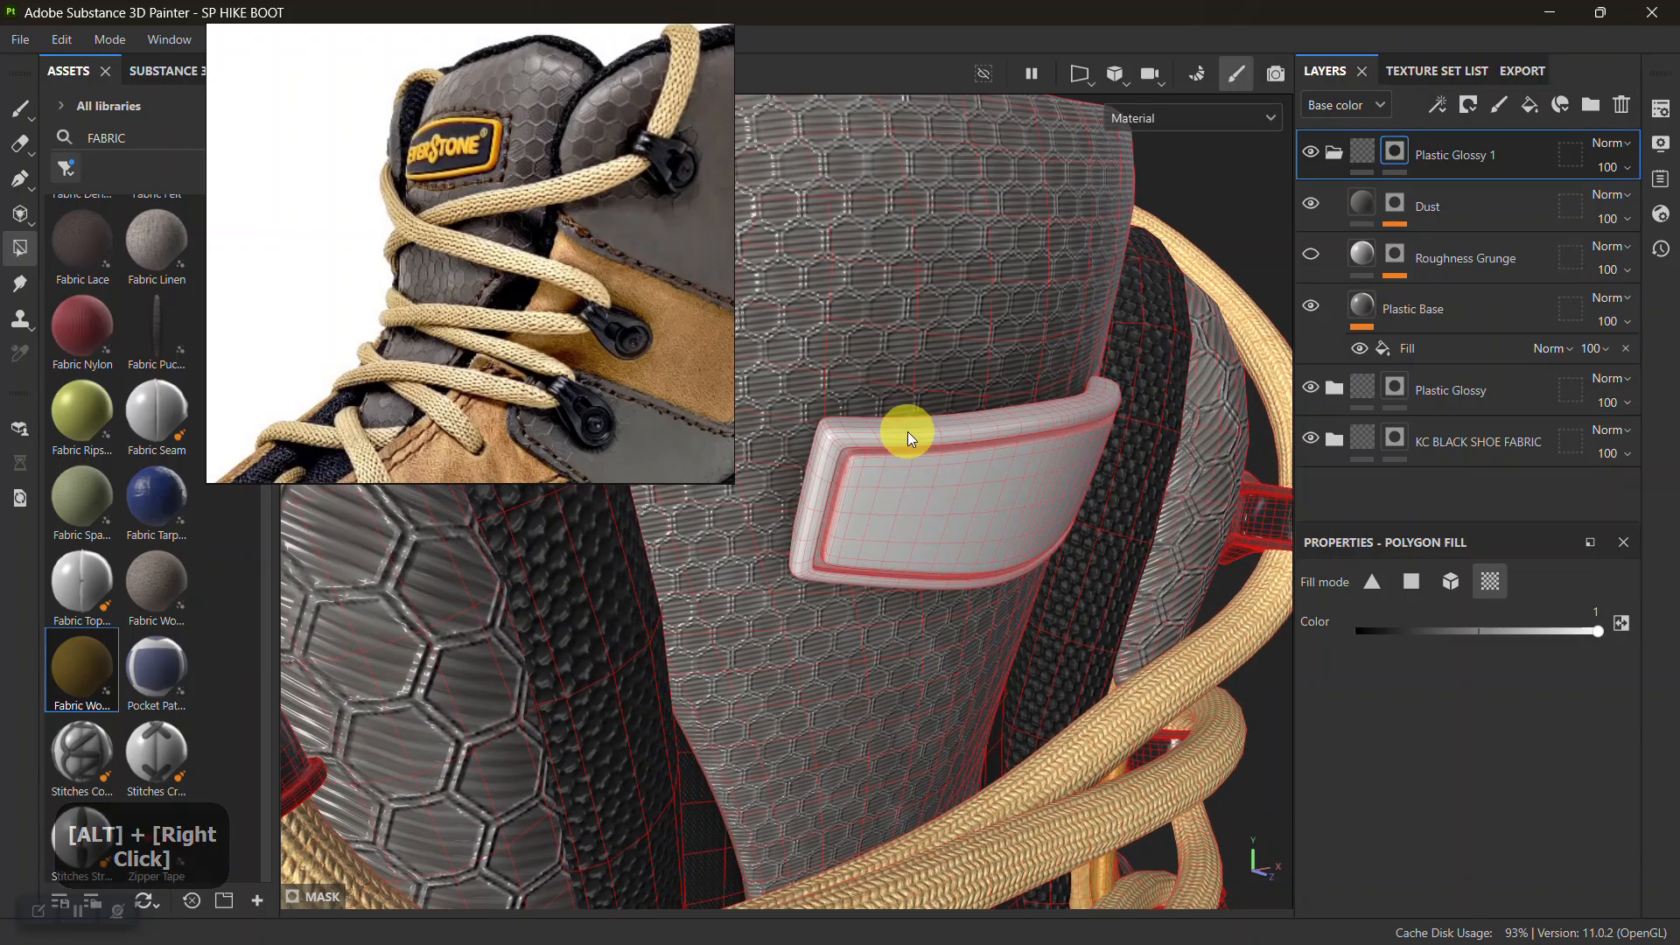
# Change the base color of Plastic Base in Plastic Glossy 1 to EFAC07, comparing the label frame with the reference
pyautogui.click(1372, 312)
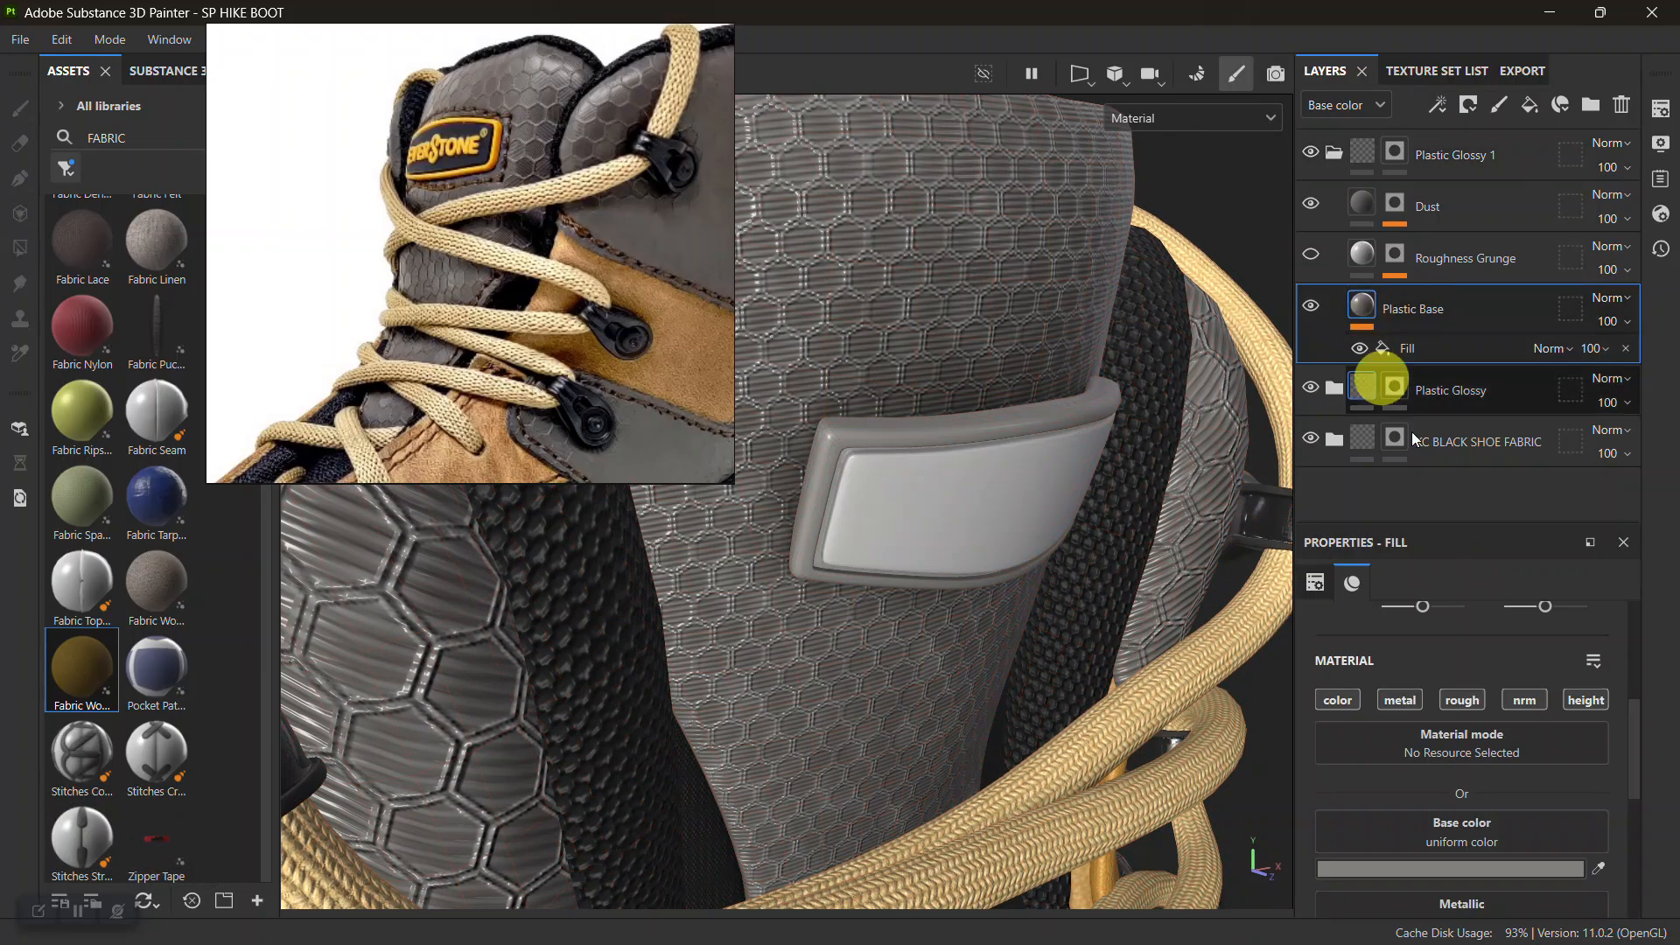
pyautogui.click(1422, 862)
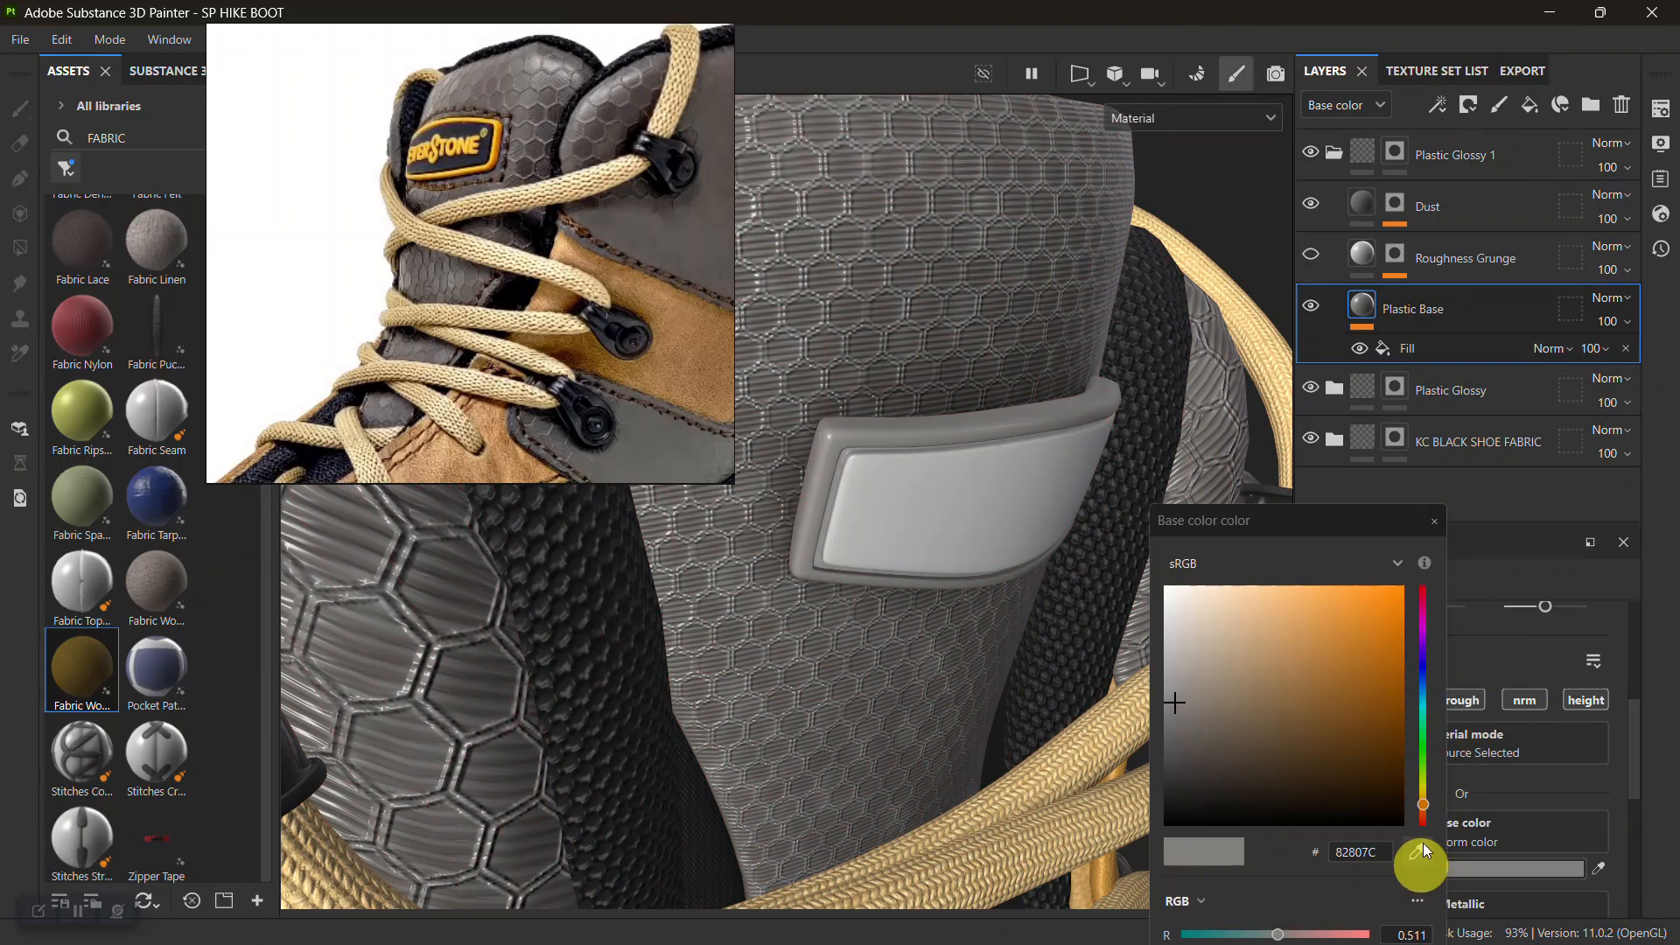
pyautogui.click(1362, 618)
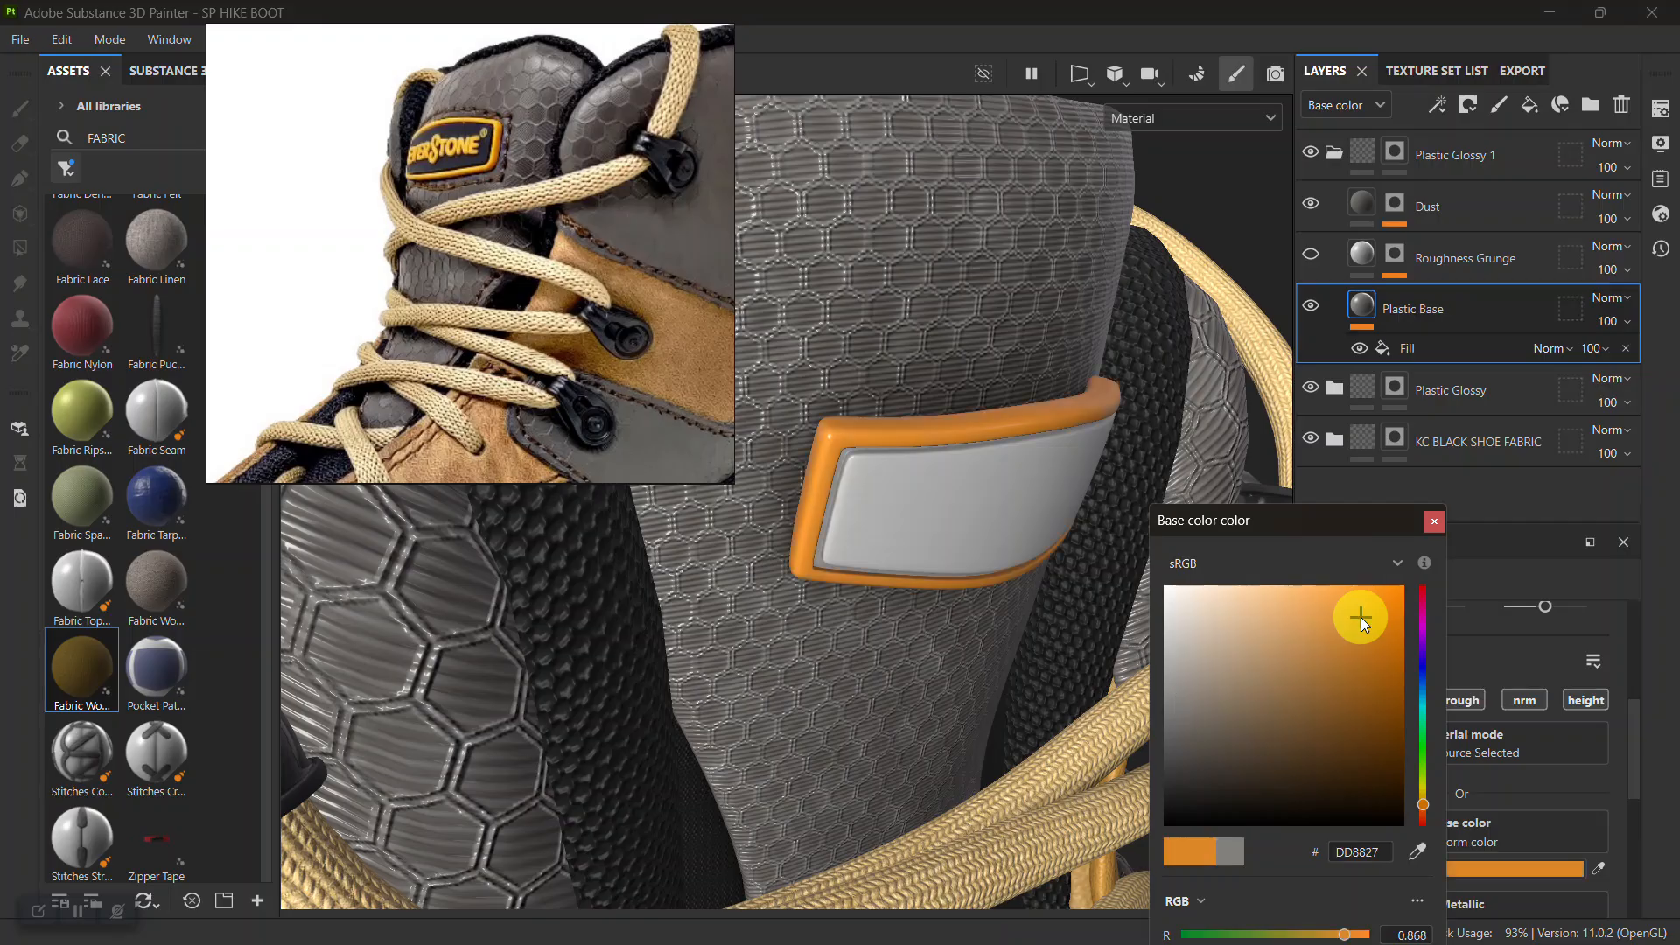
pyautogui.click(1425, 789)
pyautogui.moveTo(1423, 790); pyautogui.dragTo(1425, 800)
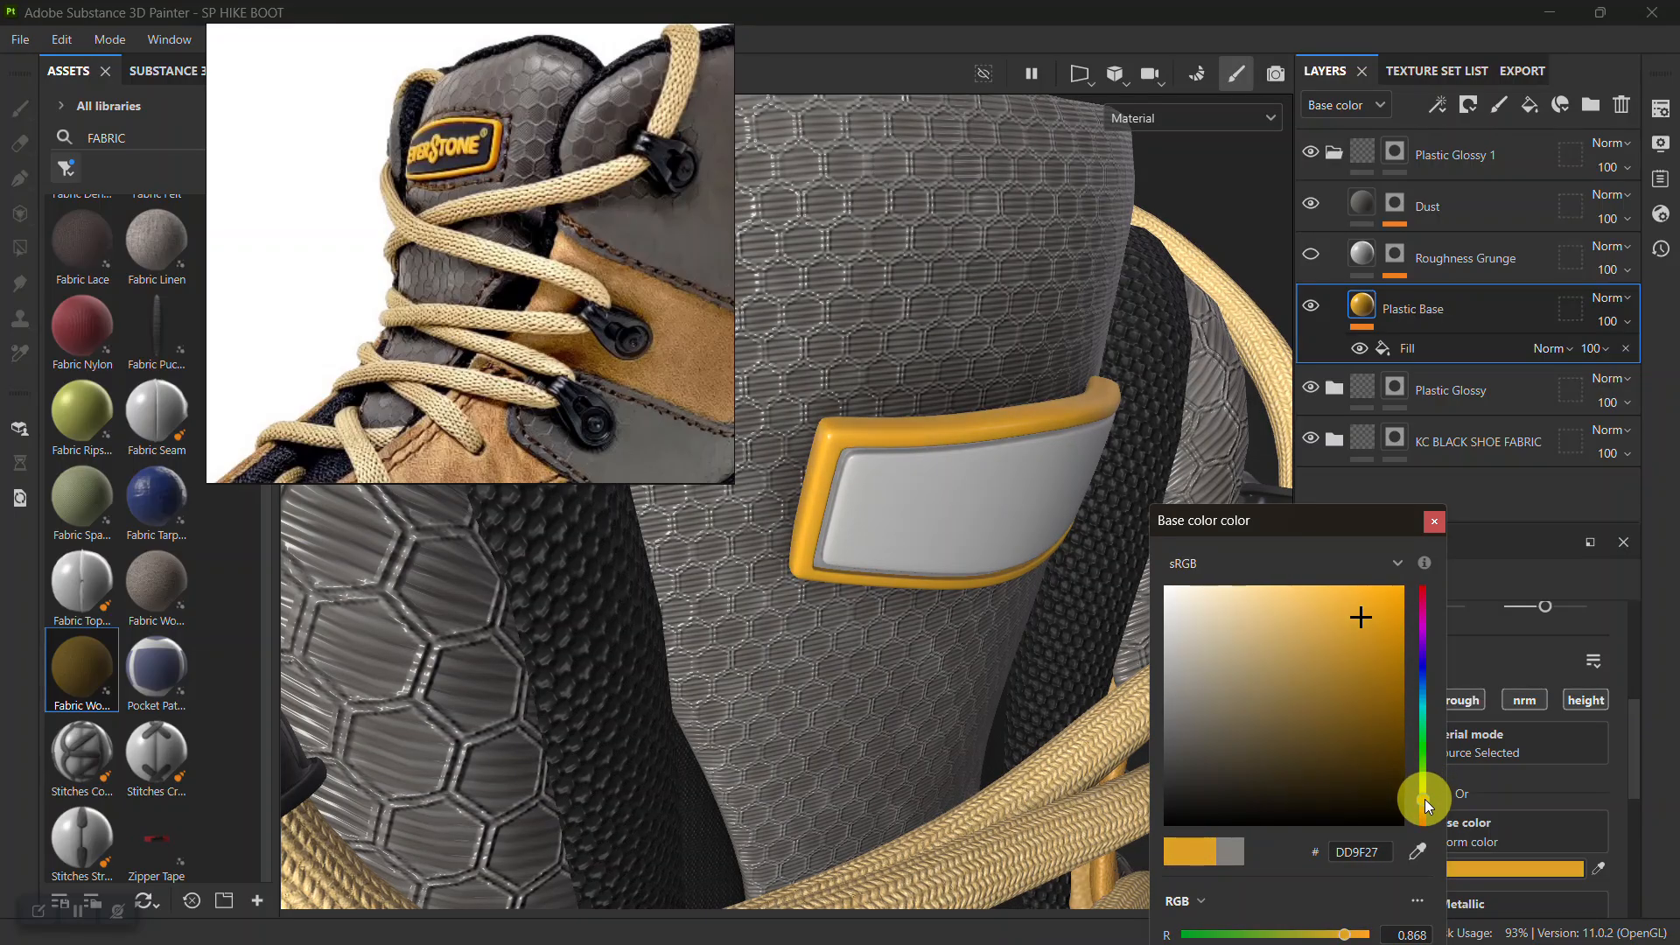
pyautogui.keyDown('alt'); pyautogui.moveTo(1006, 570); pyautogui.dragTo(968, 588); pyautogui.keyUp('alt')
pyautogui.keyDown('alt'); pyautogui.moveTo(967, 588); pyautogui.dragTo(851, 508, button='right'); pyautogui.keyUp('alt')
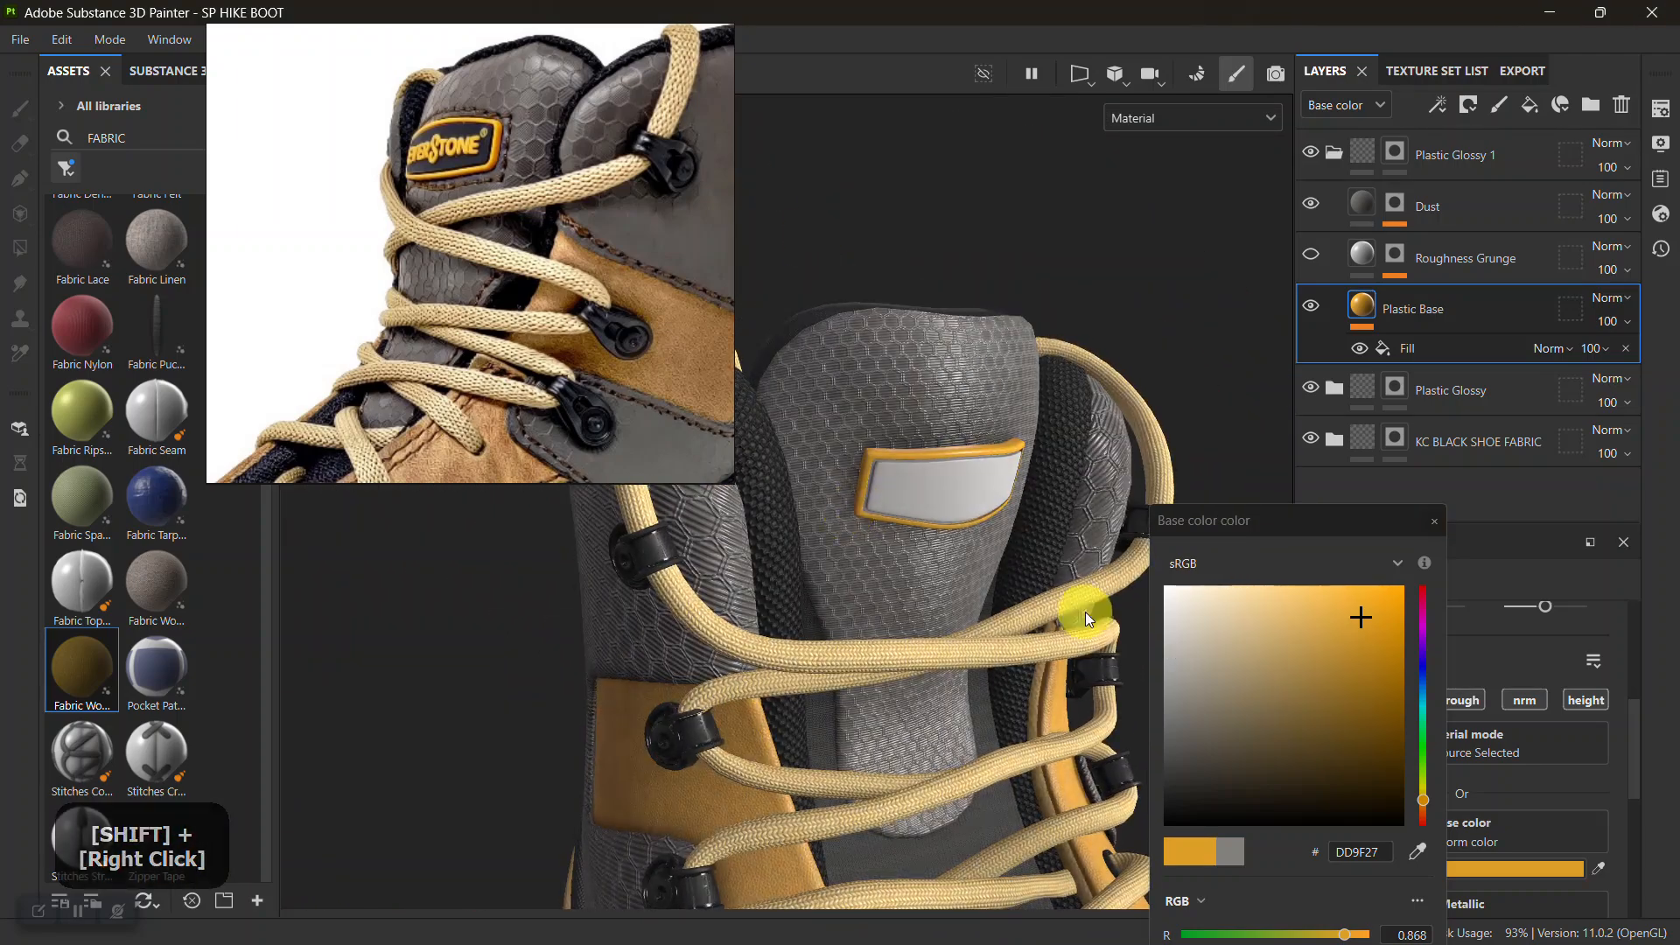
pyautogui.moveTo(1369, 618); pyautogui.dragTo(1398, 612)
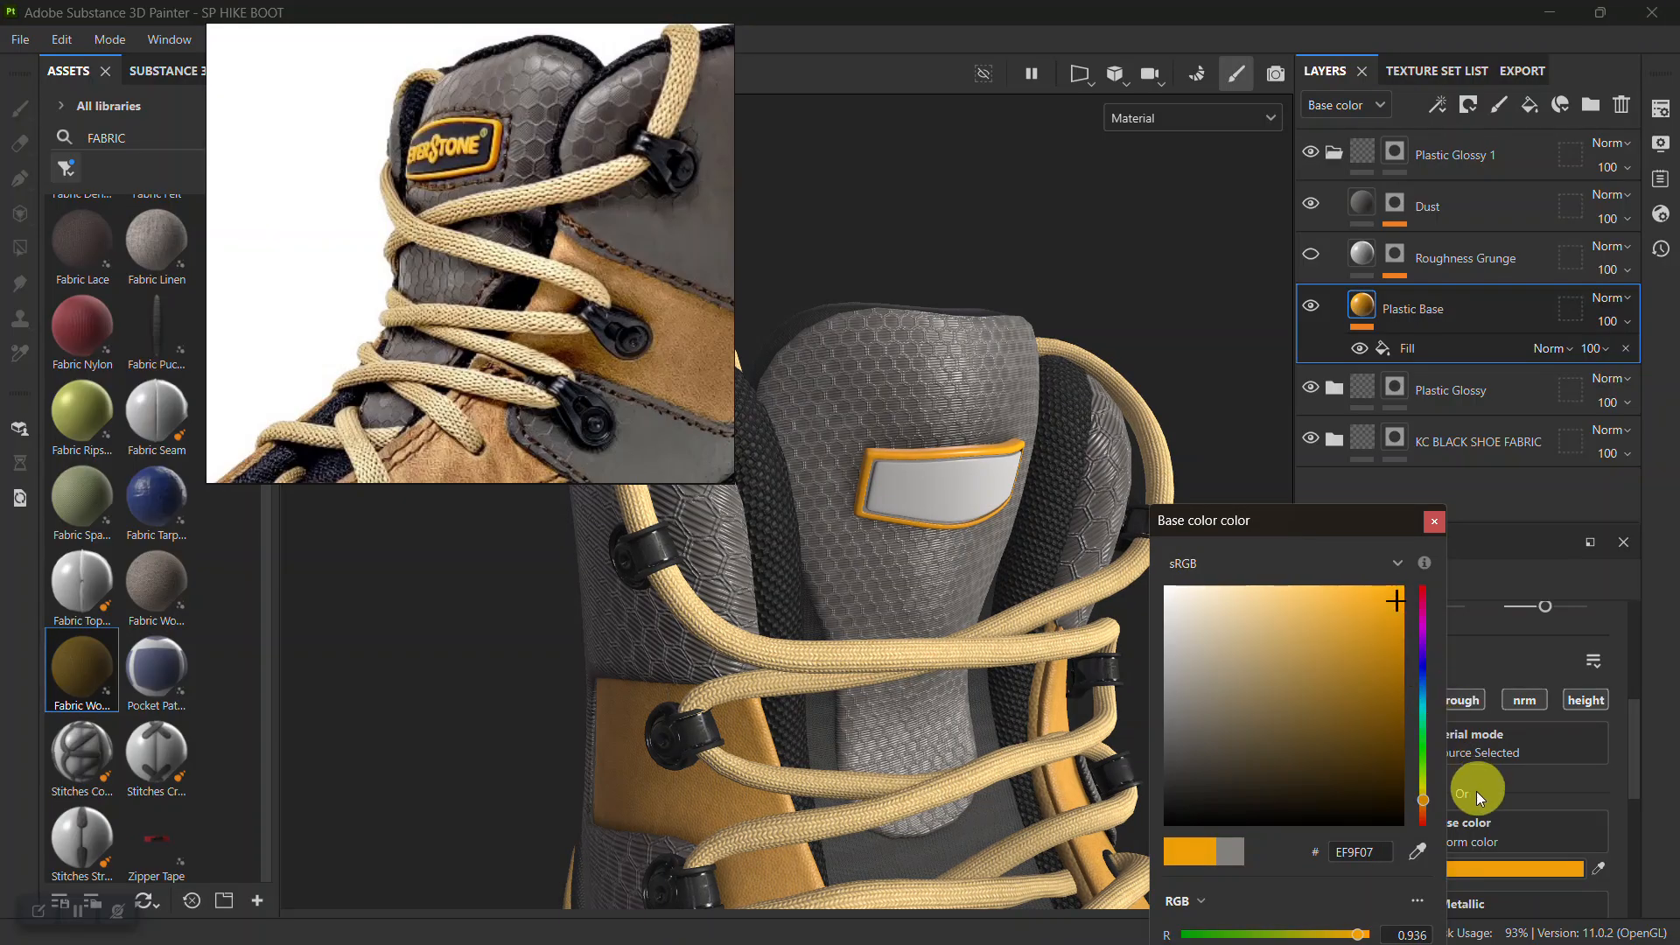
pyautogui.click(1419, 796)
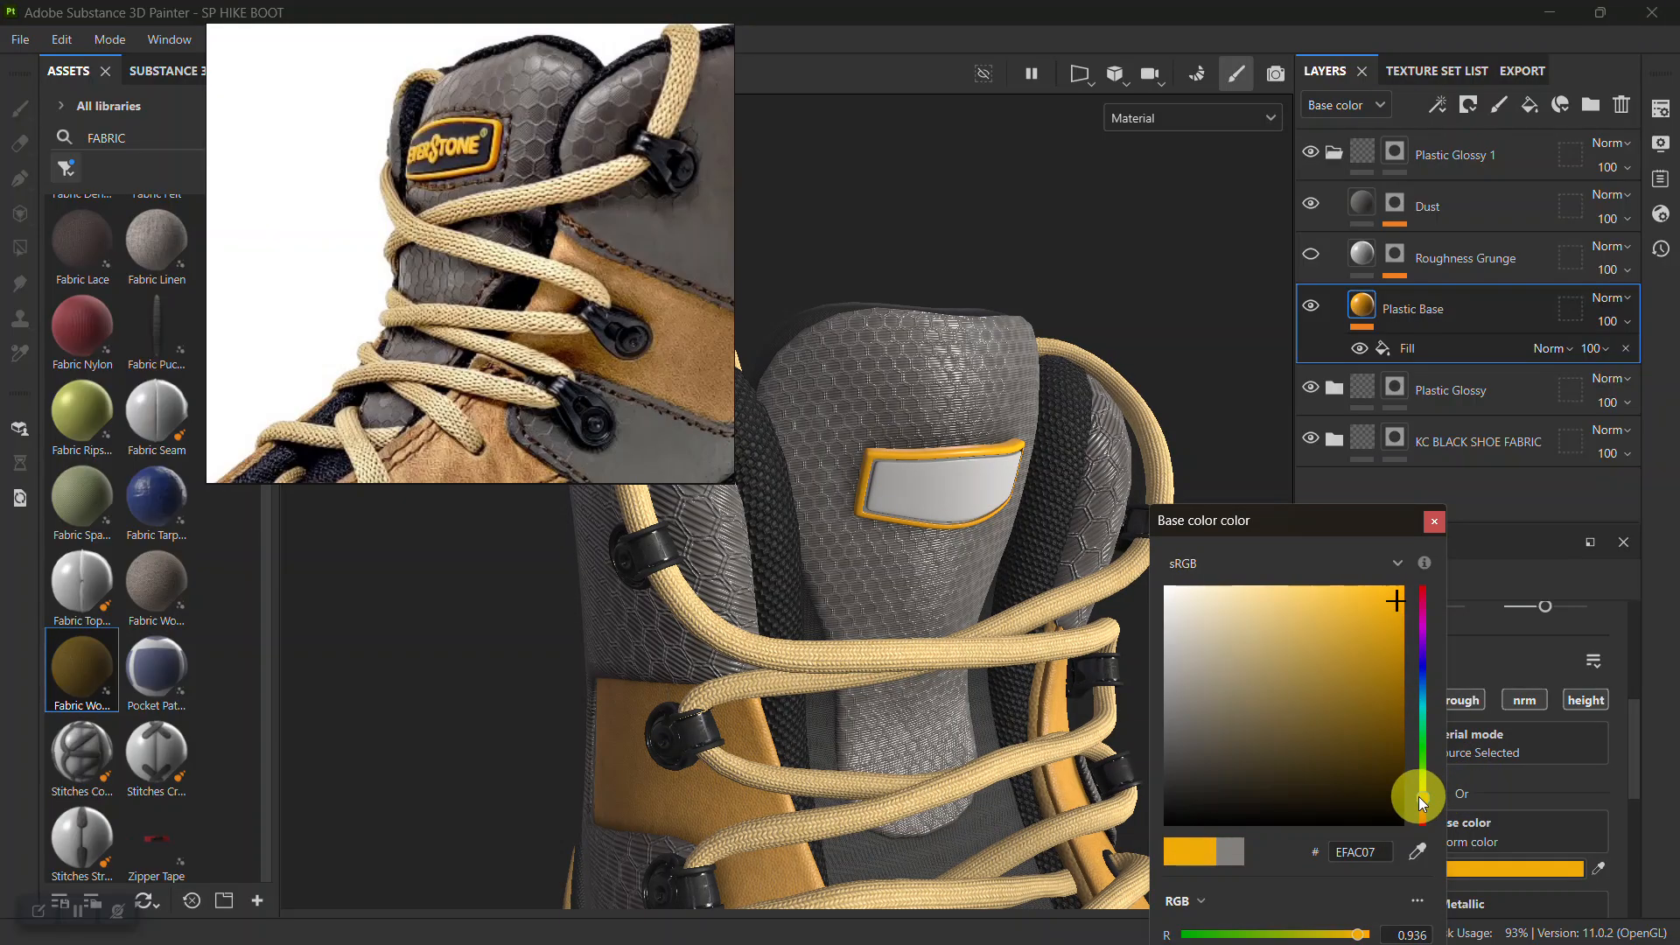
pyautogui.click(1435, 522)
pyautogui.keyDown('alt'); pyautogui.moveTo(1023, 457); pyautogui.dragTo(1093, 437, button='right'); pyautogui.keyUp('alt')
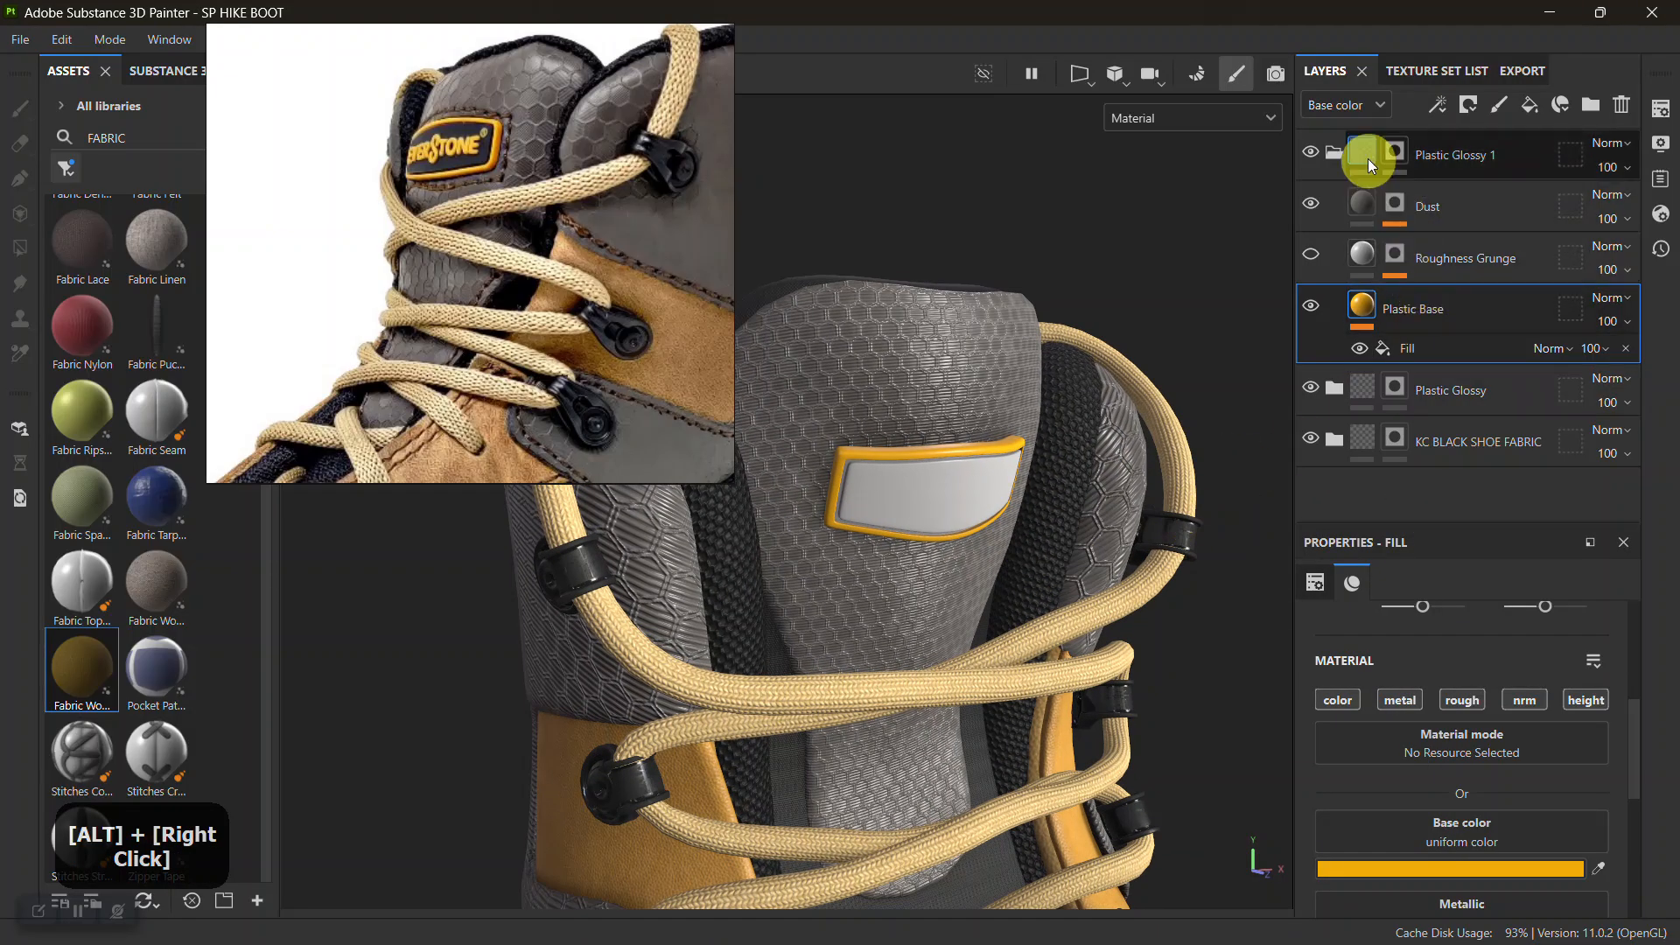
# Rename the Plastic Glossy 1 group as YELLOW Plastic Glossy 1
pyautogui.doubleClick(1449, 155)
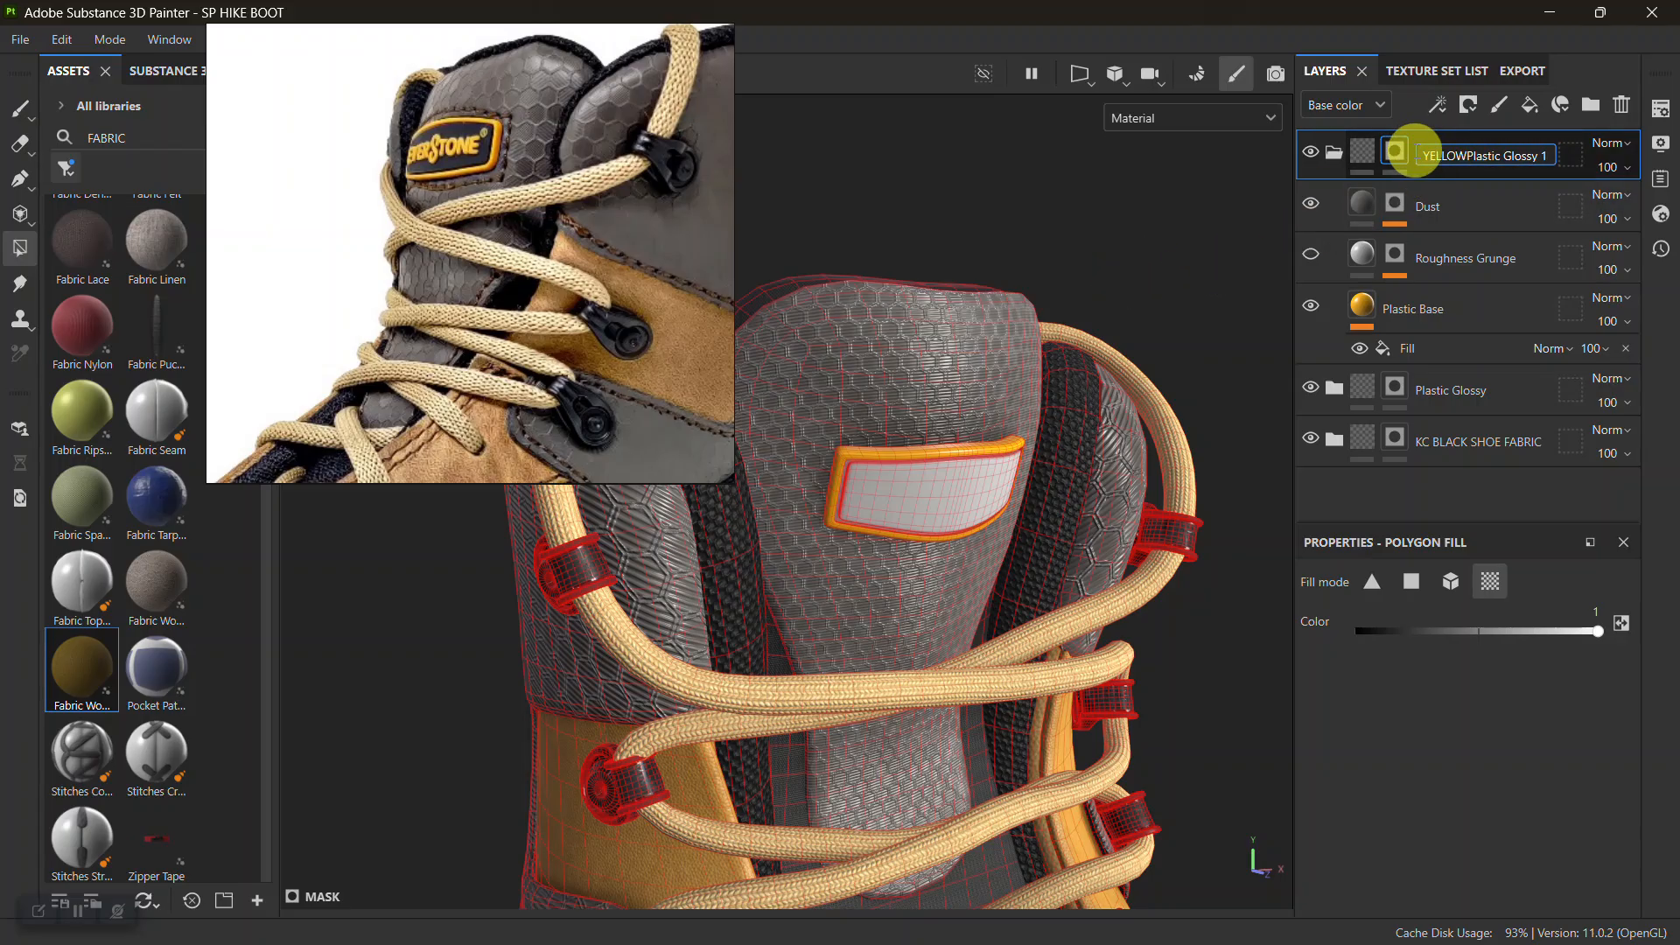
pyautogui.press('Return')
pyautogui.doubleClick(1452, 155)
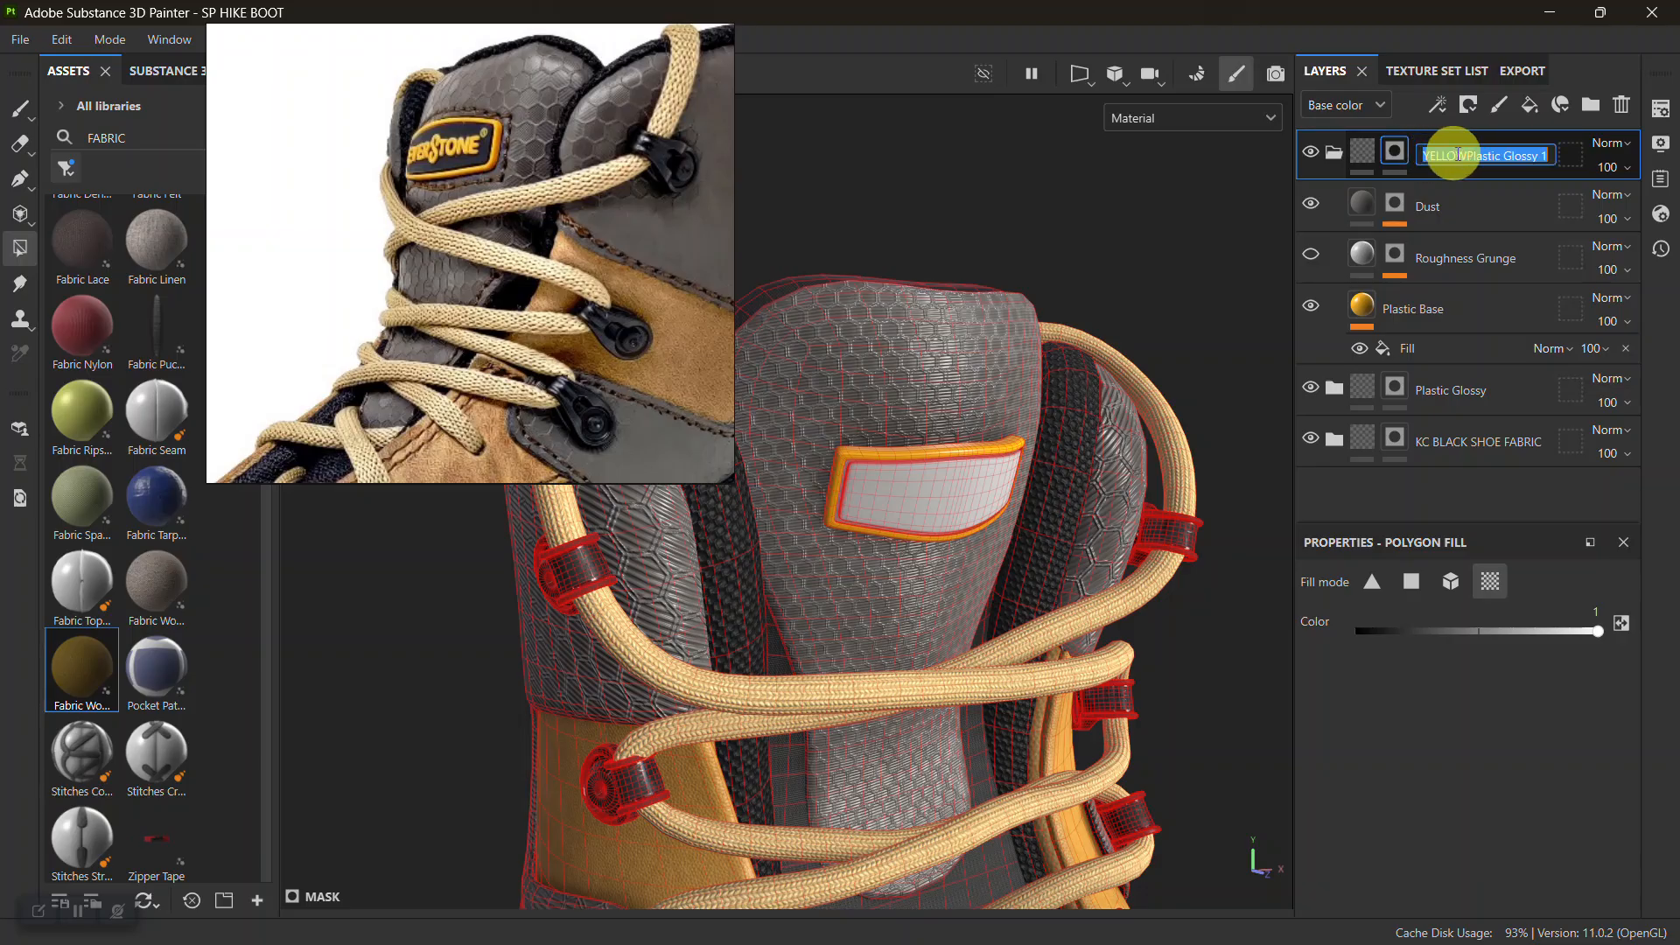
pyautogui.click(1468, 155)
pyautogui.press('Return')
pyautogui.hotkey('ctrl', 'd')
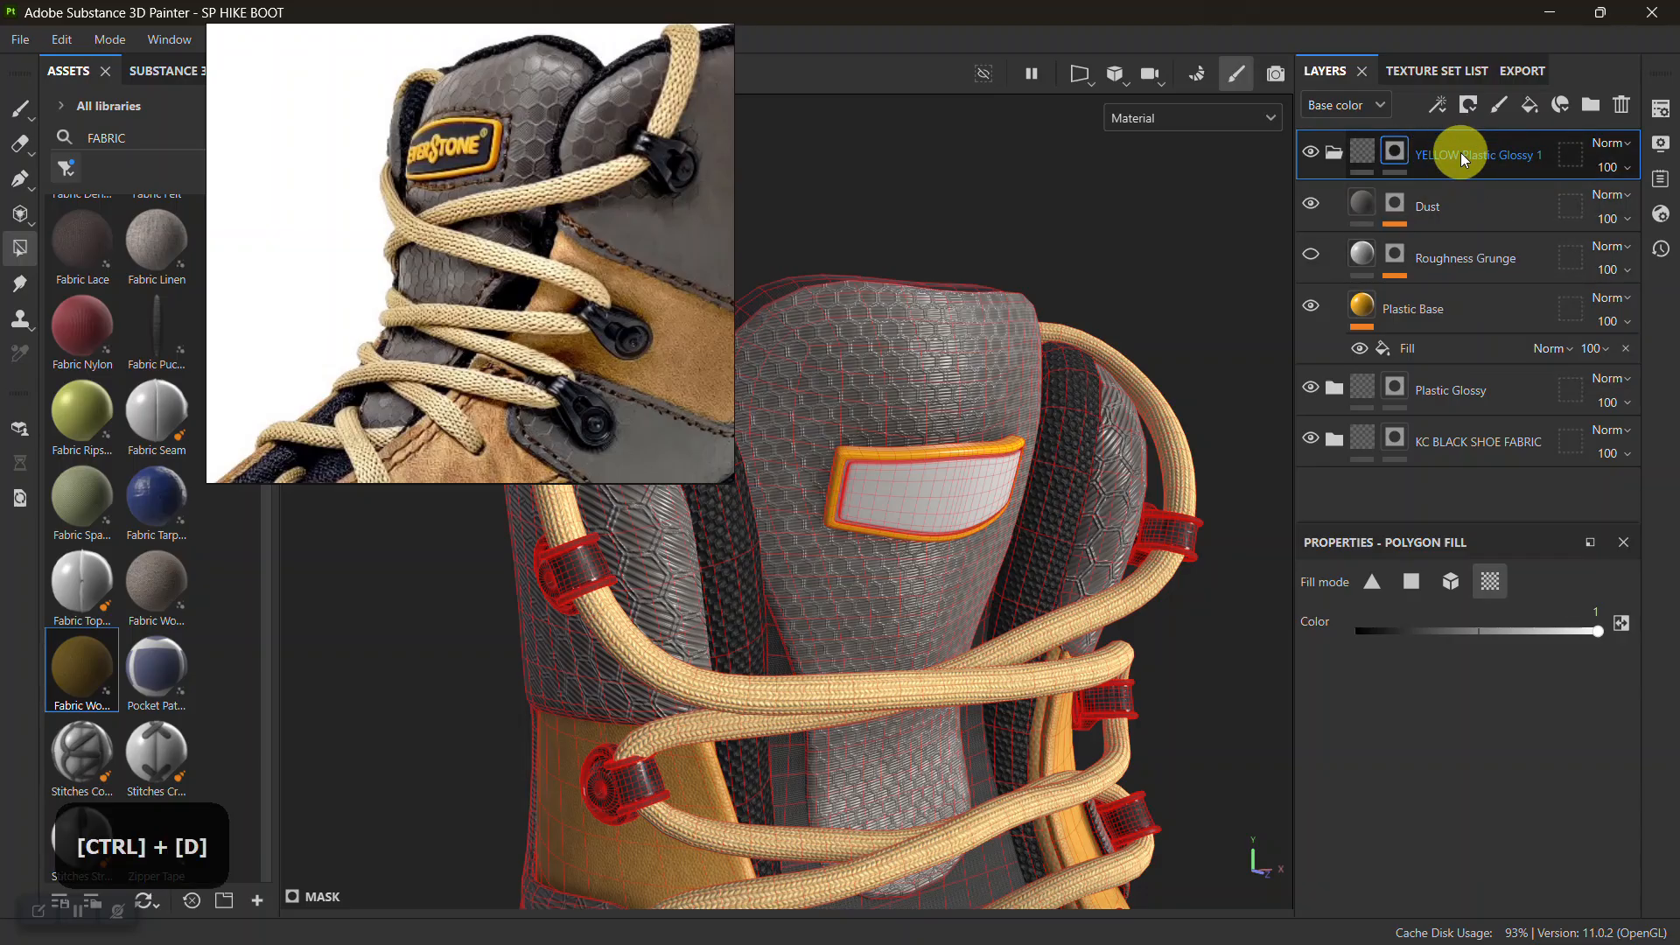
pyautogui.keyDown('alt'); pyautogui.moveTo(1010, 380); pyautogui.dragTo(1068, 356); pyautogui.keyUp('alt')
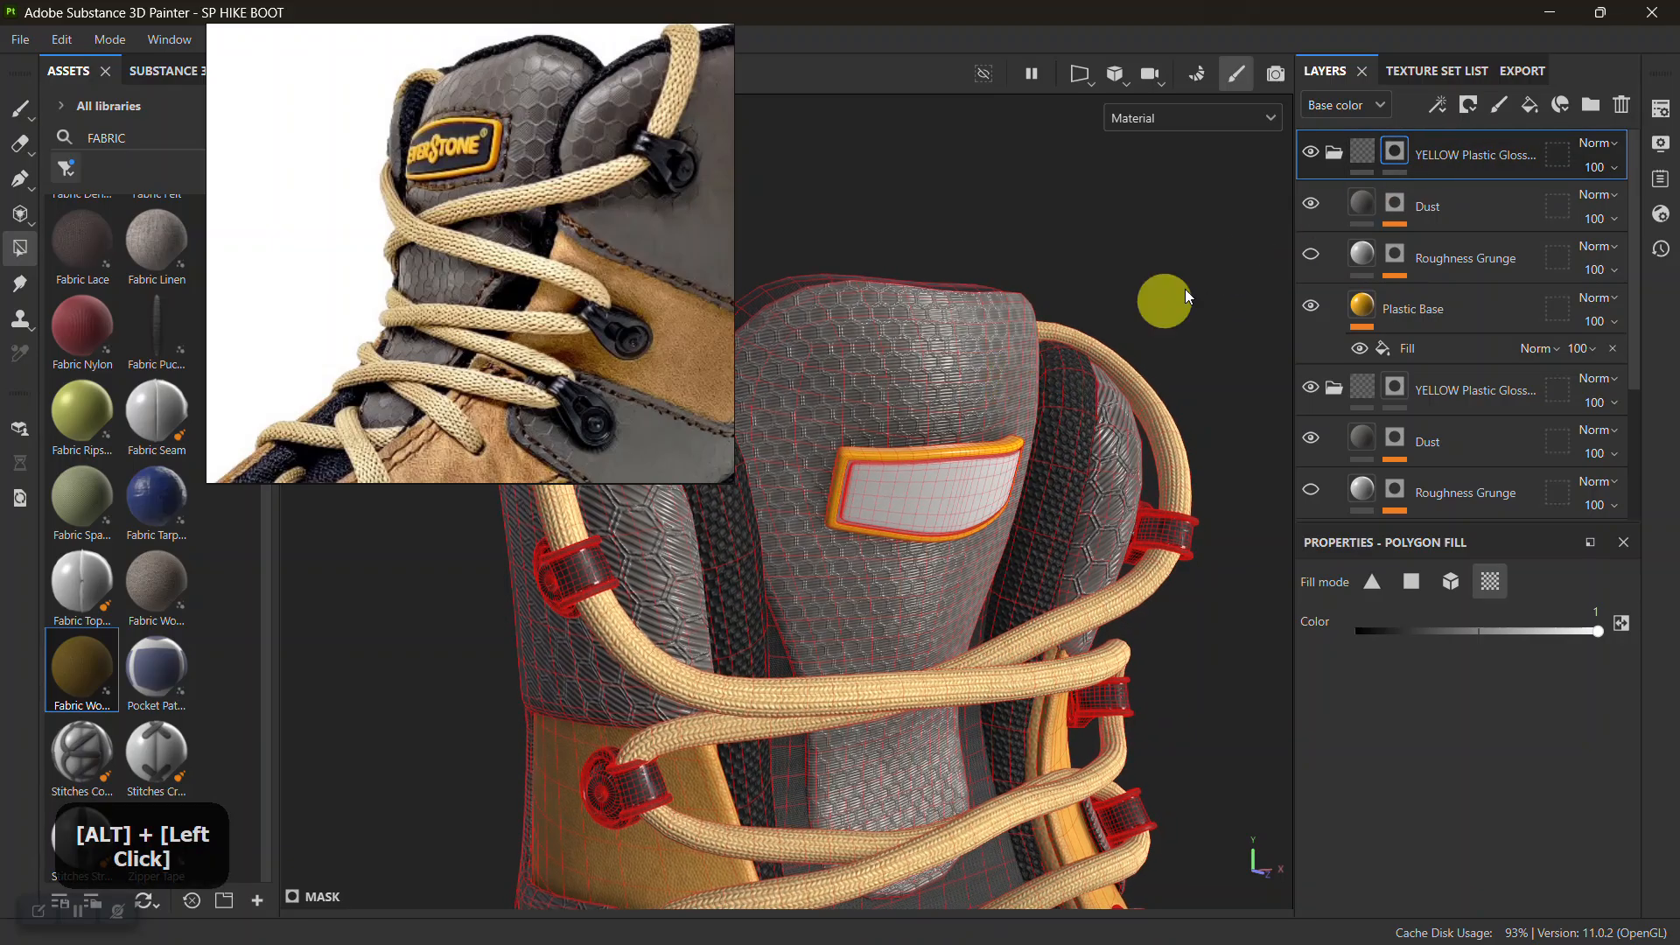
pyautogui.press('Delete')
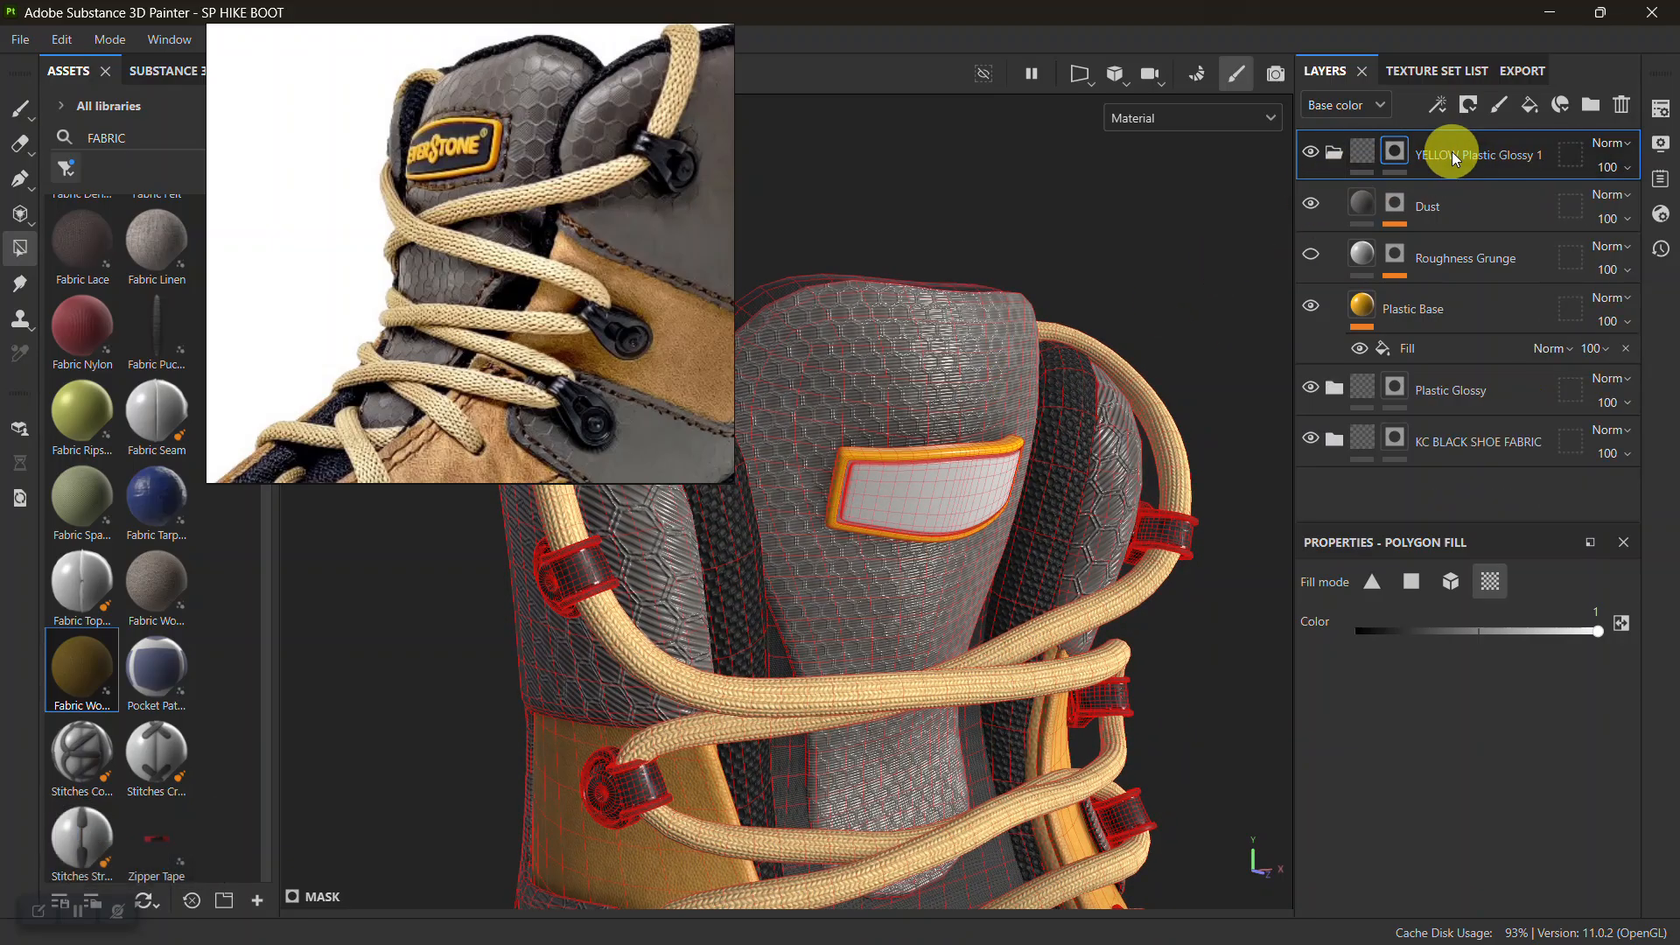
# Fine-tune the roughness of Plastic Base in YELLOW Plastic Glossy 1 to 0.4068
pyautogui.click(1362, 306)
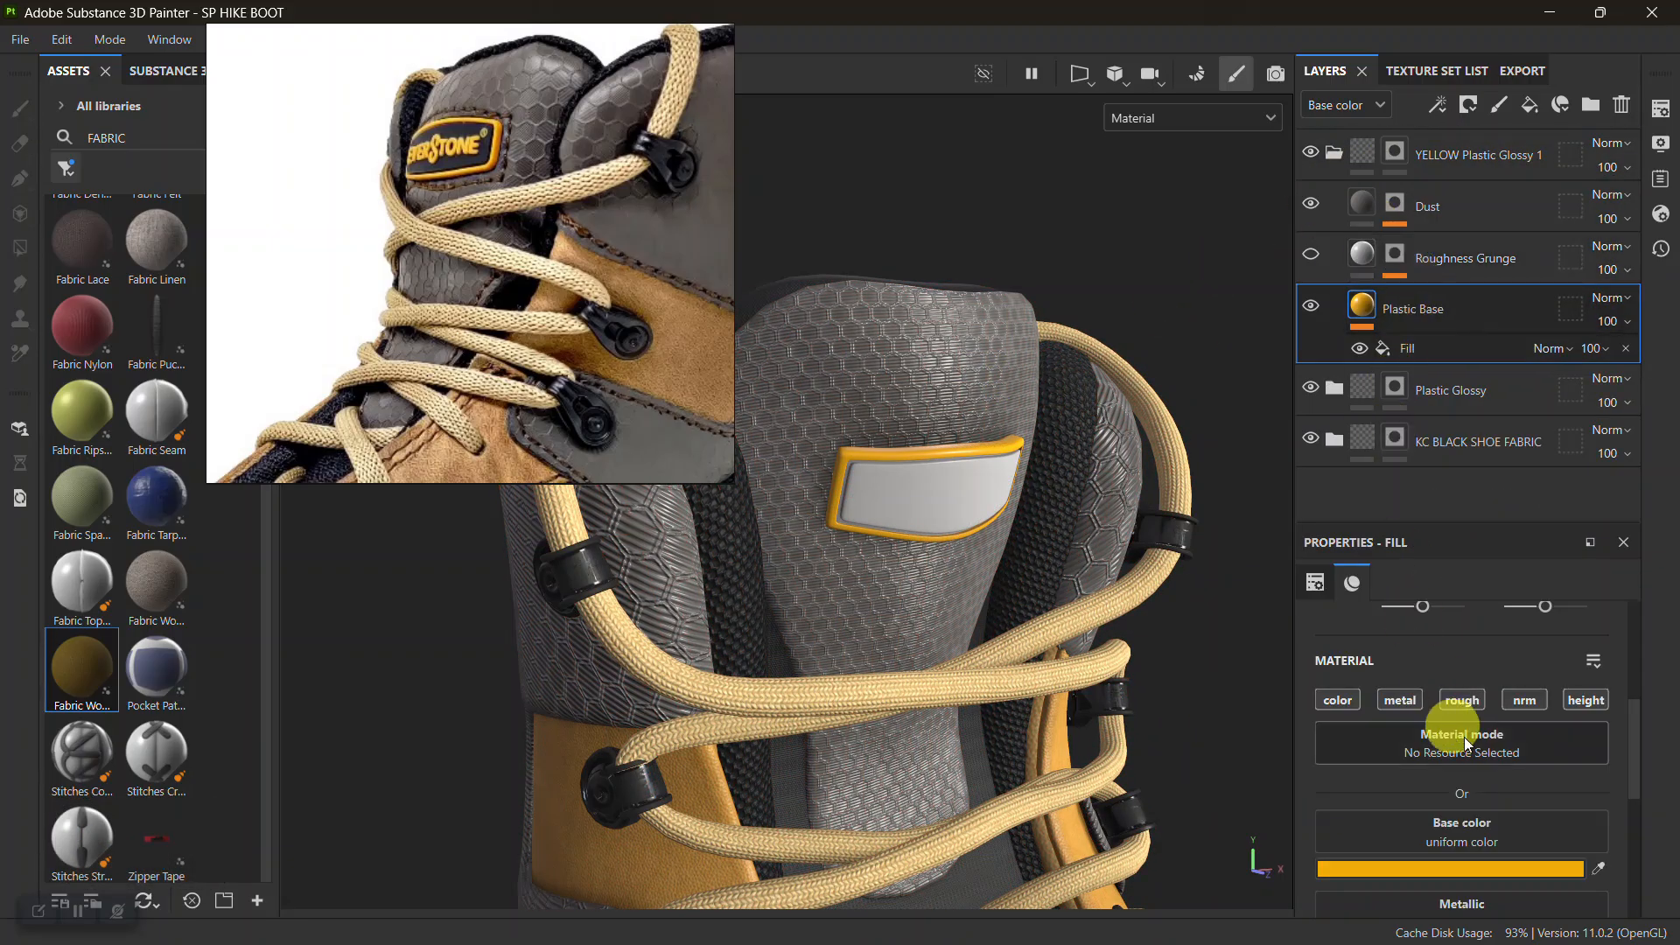
pyautogui.scroll(-5, 1484, 753)
pyautogui.moveTo(1417, 797); pyautogui.dragTo(1421, 796)
pyautogui.keyDown('alt'); pyautogui.moveTo(870, 458); pyautogui.dragTo(989, 665, button='right'); pyautogui.keyUp('alt')
pyautogui.click(1332, 154)
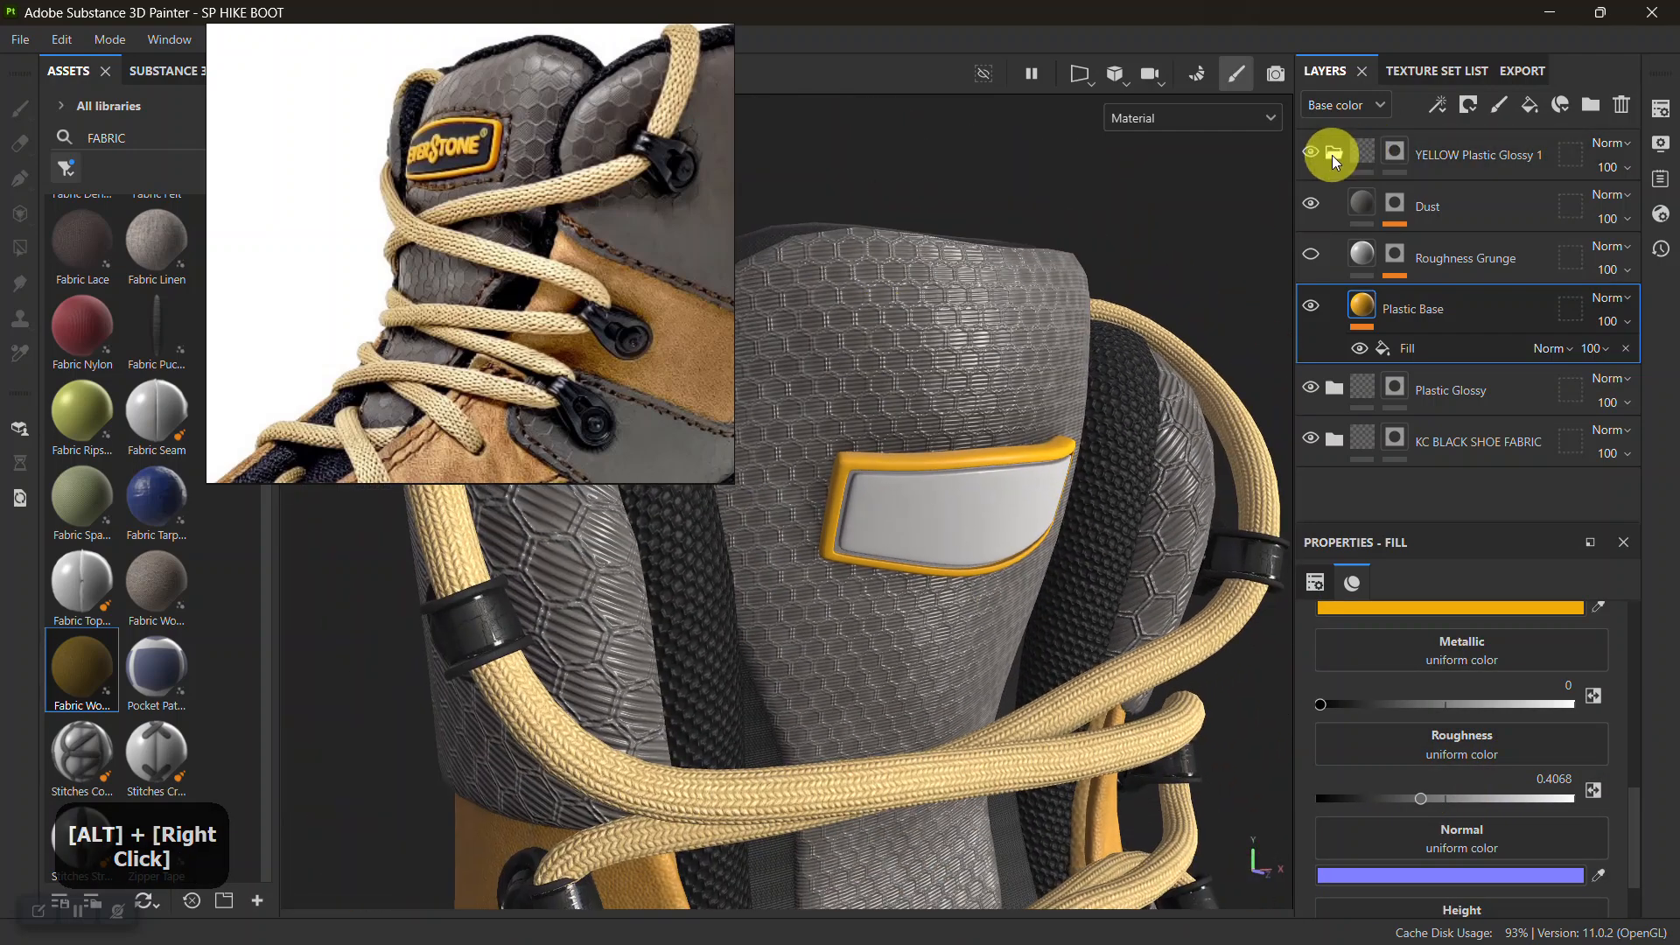
# Duplicate the YELLOW Plastic Glossy 1 group and rename the copy as BLACK Plastic Glossy 2
pyautogui.click(1435, 155)
pyautogui.hotkey('ctrl', 'd')
pyautogui.doubleClick(1463, 154)
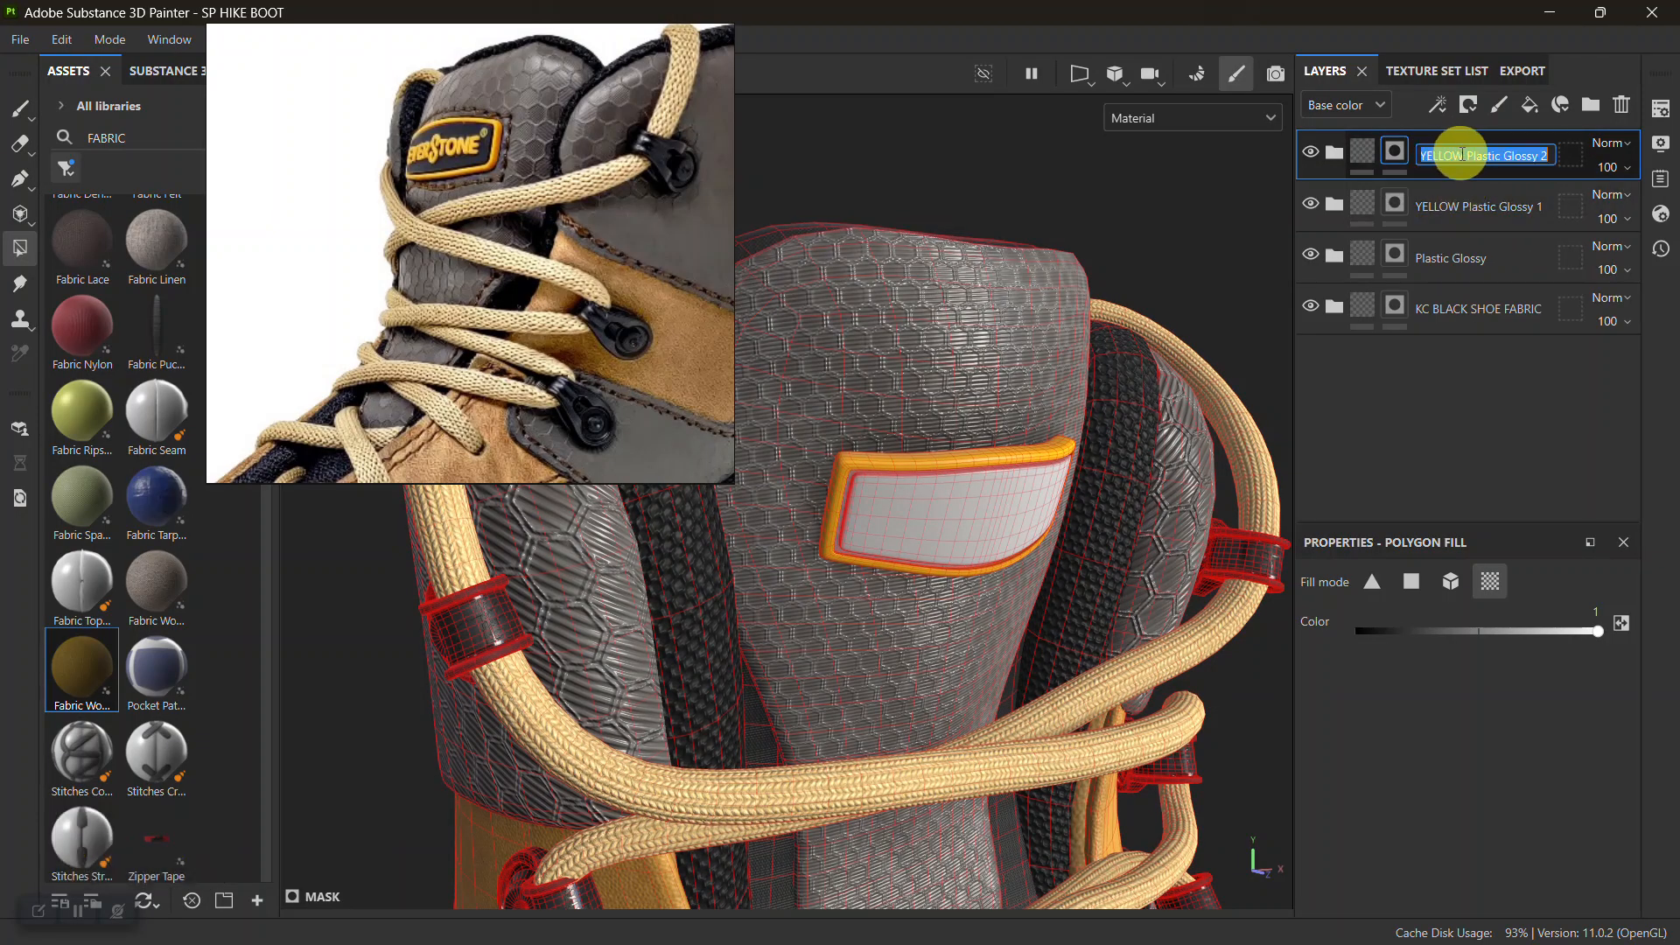
pyautogui.moveTo(1462, 155); pyautogui.dragTo(1393, 155)
pyautogui.write('BLACK')
pyautogui.press('Return')
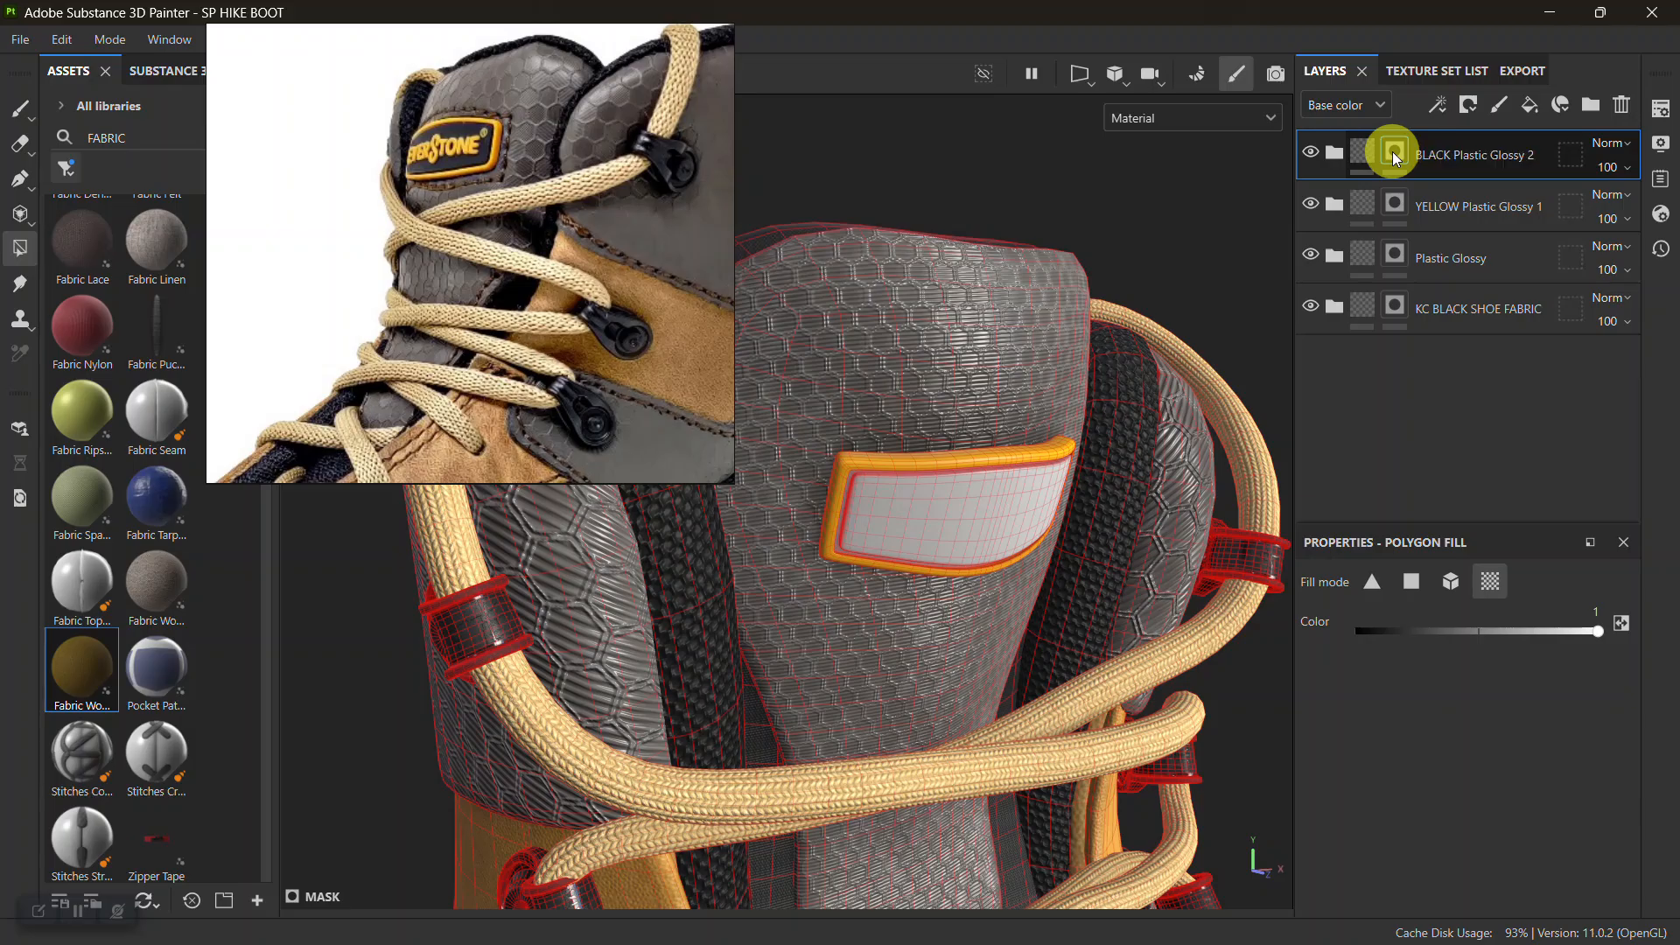
# Change the base color of Plastic Base in BLACK Plastic Glossy 2 to 1E1E1E
pyautogui.click(1336, 152)
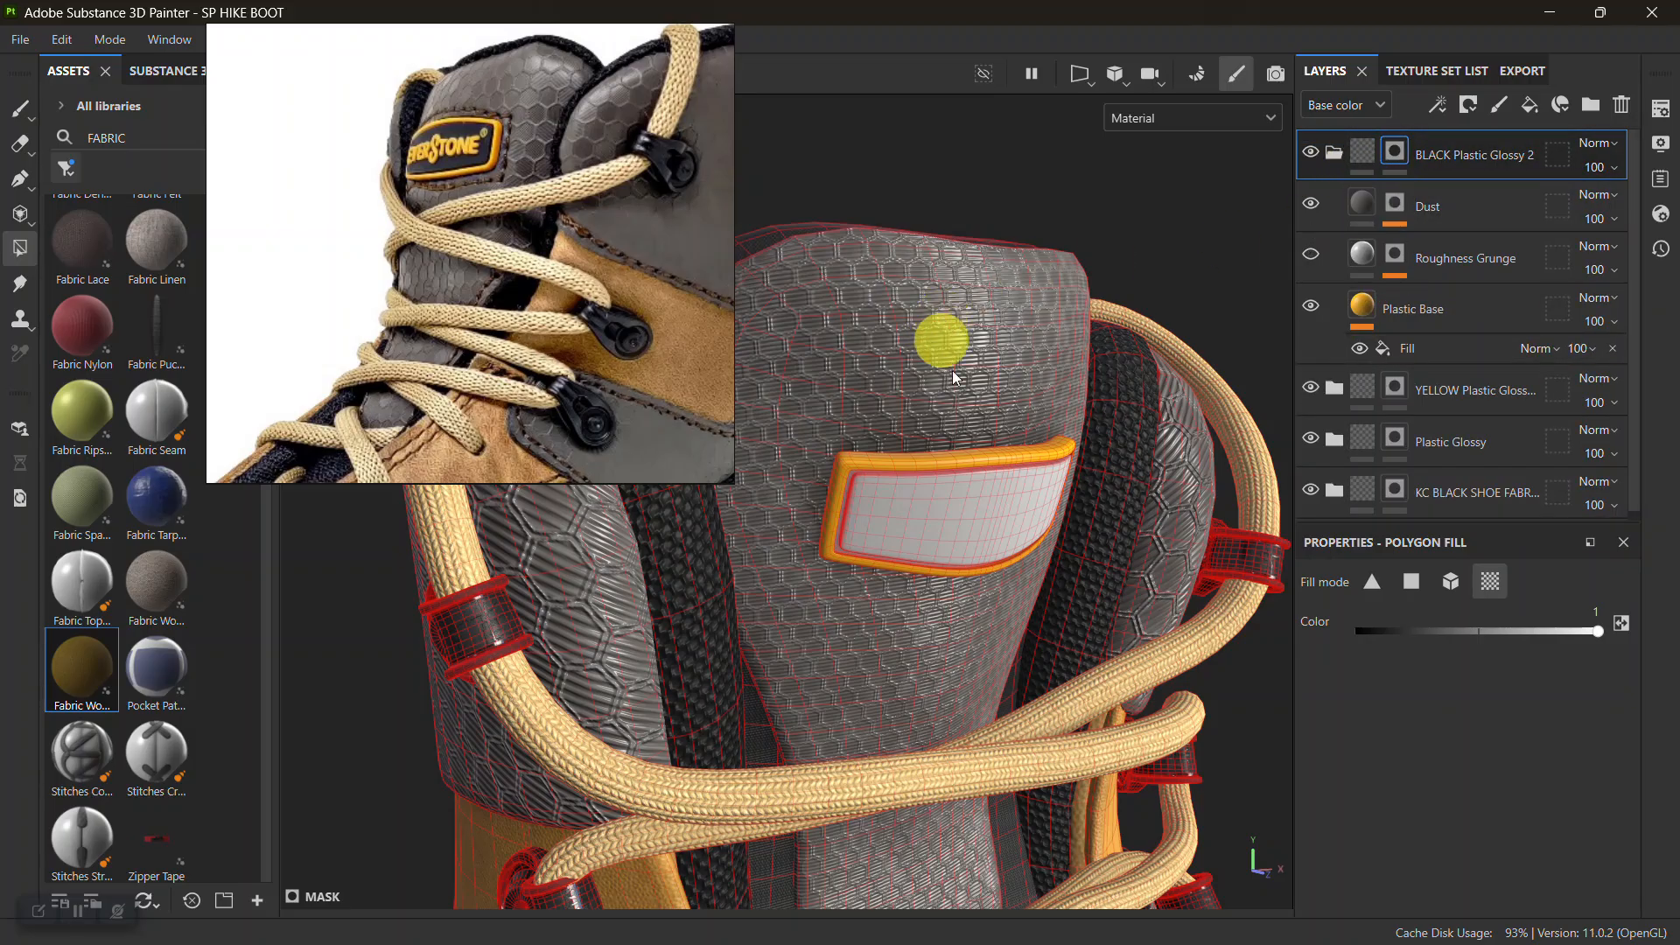
pyautogui.keyDown('alt'); pyautogui.moveTo(941, 341); pyautogui.dragTo(922, 323, button='right'); pyautogui.keyUp('alt')
pyautogui.keyDown('alt'); pyautogui.moveTo(922, 323); pyautogui.dragTo(900, 394); pyautogui.keyUp('alt')
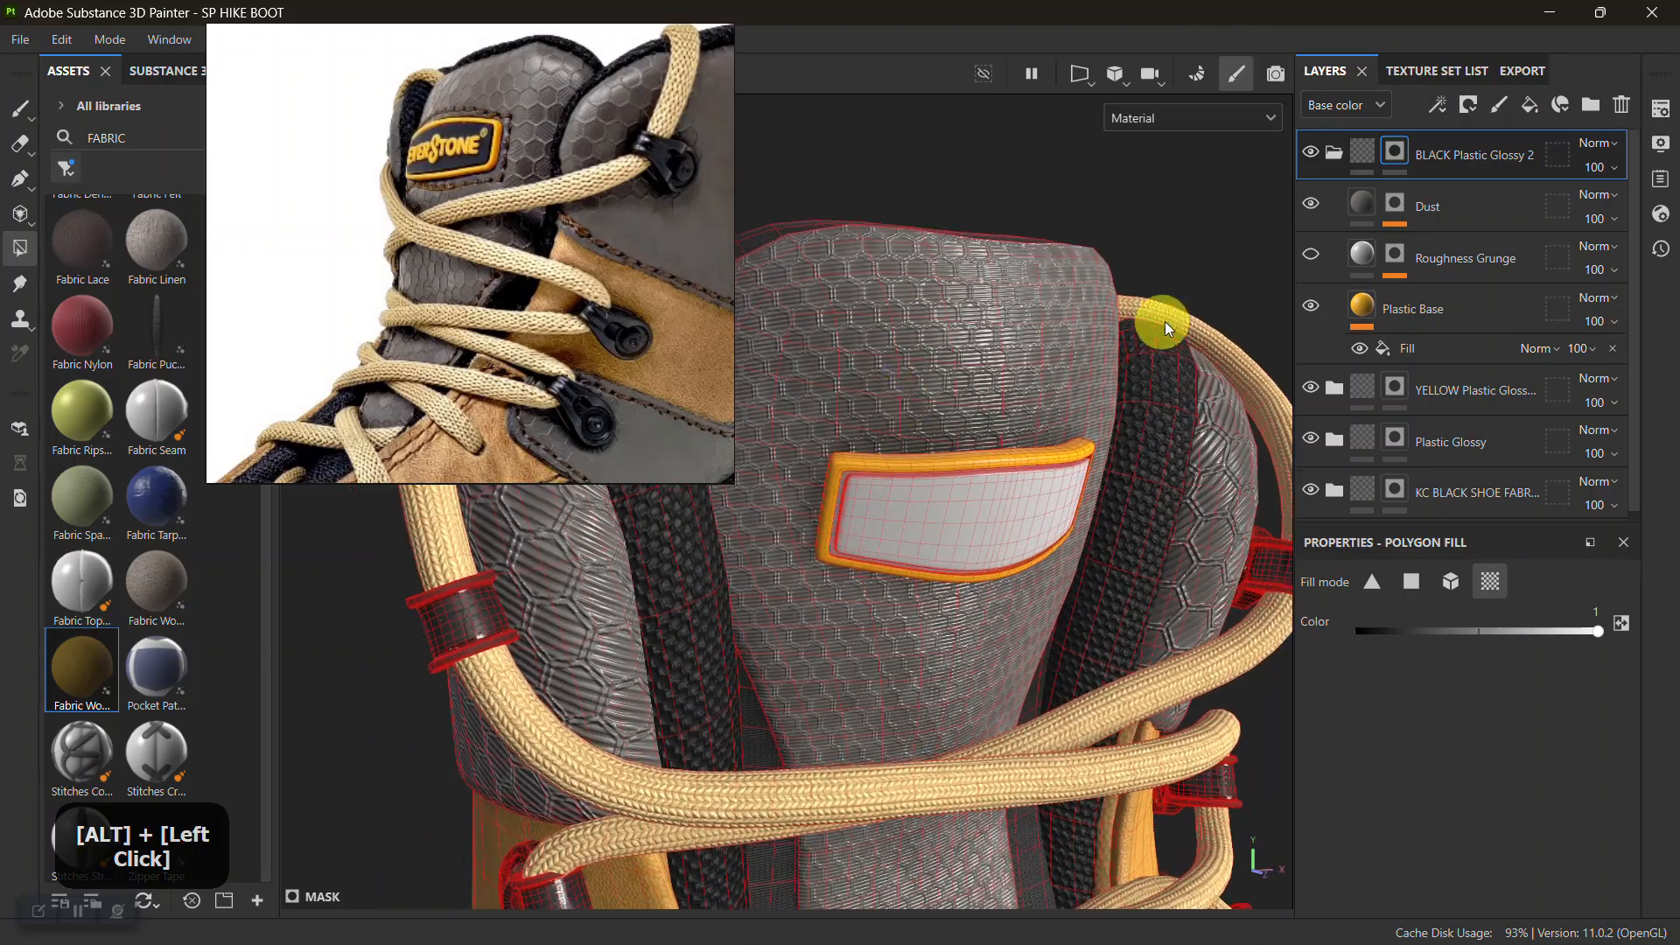
pyautogui.click(1363, 308)
pyautogui.scroll(-2, 1413, 792)
pyautogui.scroll(2, 1422, 770)
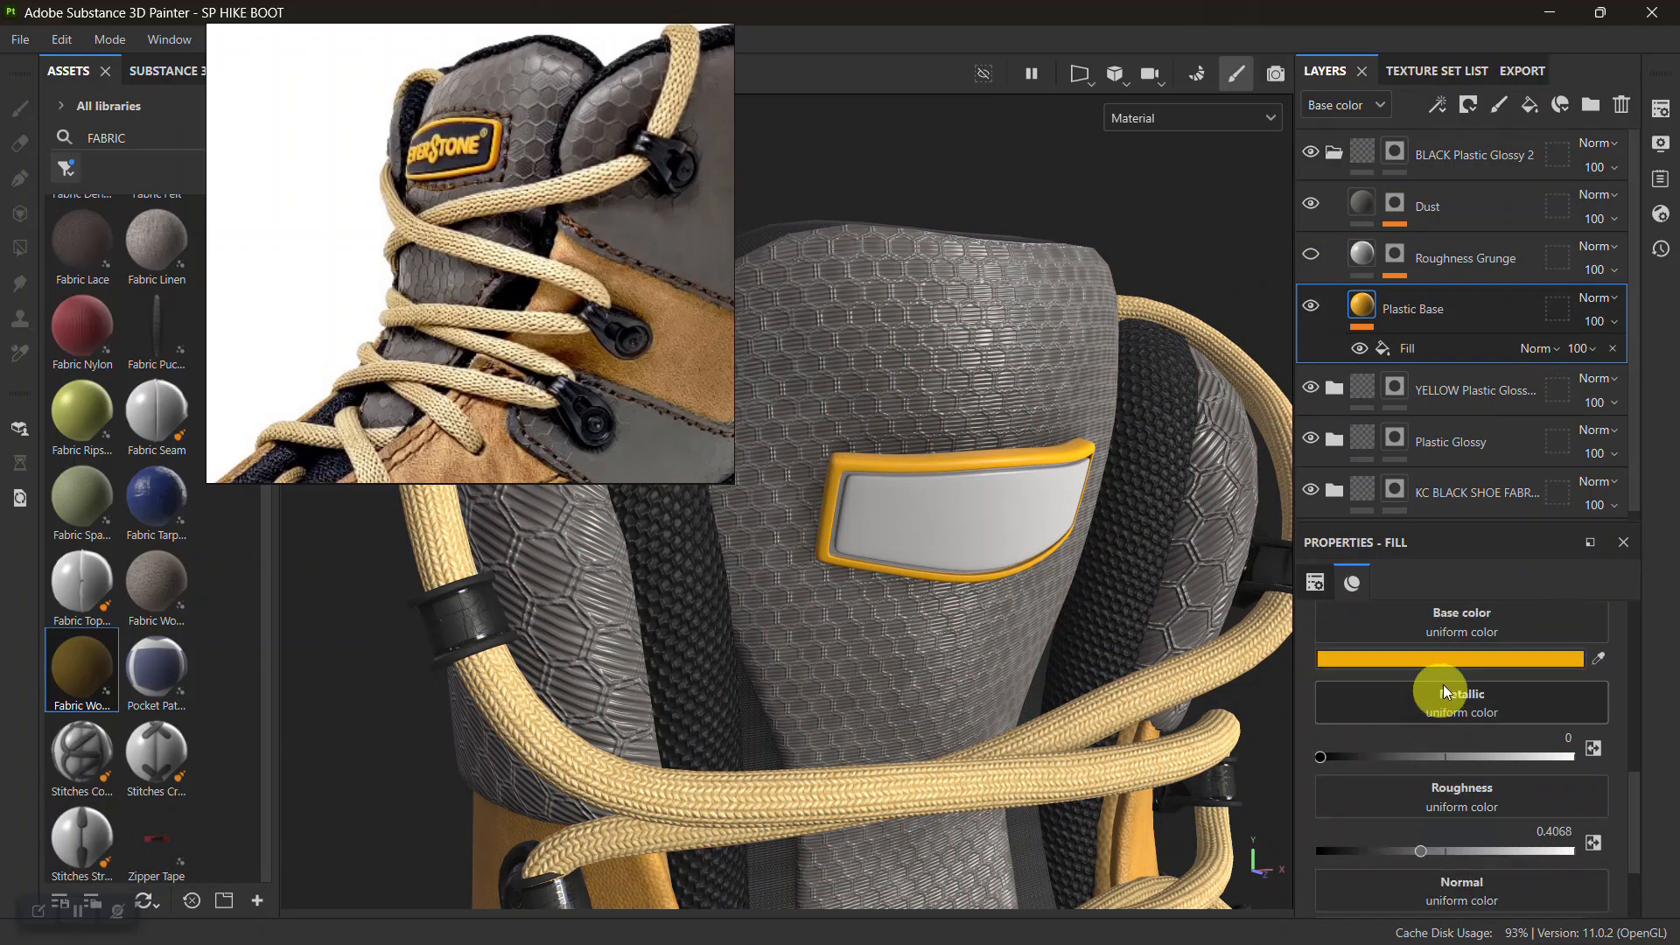
pyautogui.click(1446, 659)
pyautogui.moveTo(1160, 775); pyautogui.dragTo(1163, 796)
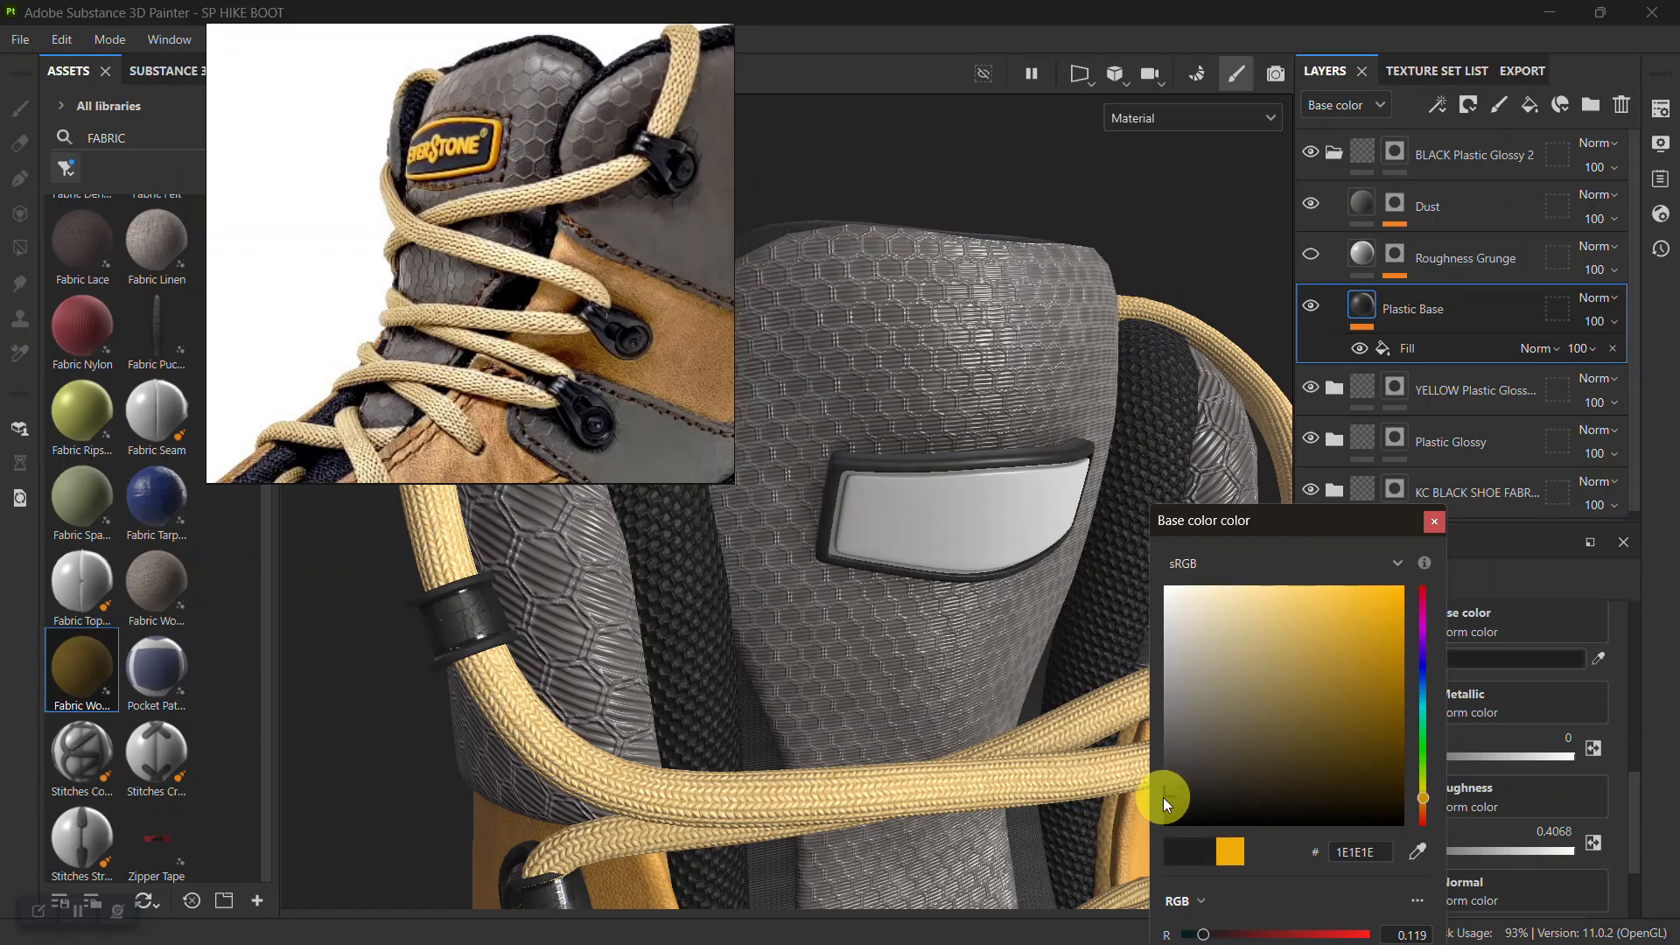
pyautogui.click(1435, 523)
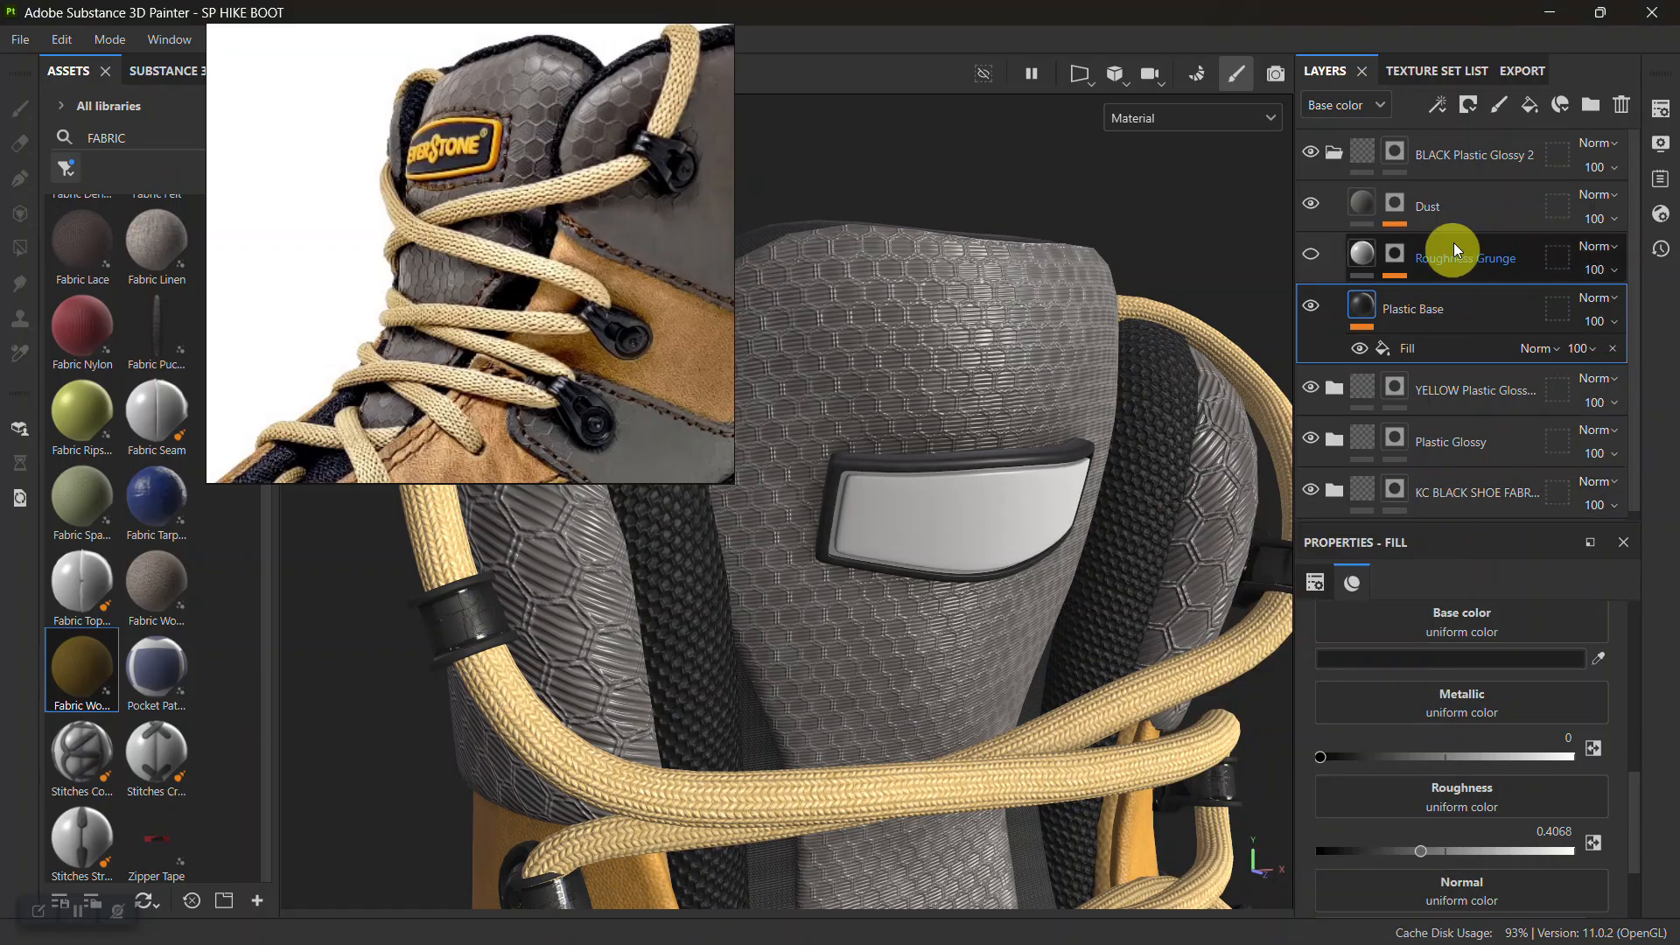
# Clear the BLACK Plastic Glossy 2 mask and fill the tongue label's inner panel into it with Polygon Fill in UV chunk mode
pyautogui.click(1398, 154)
pyautogui.rightClick(1399, 154)
pyautogui.click(1465, 46)
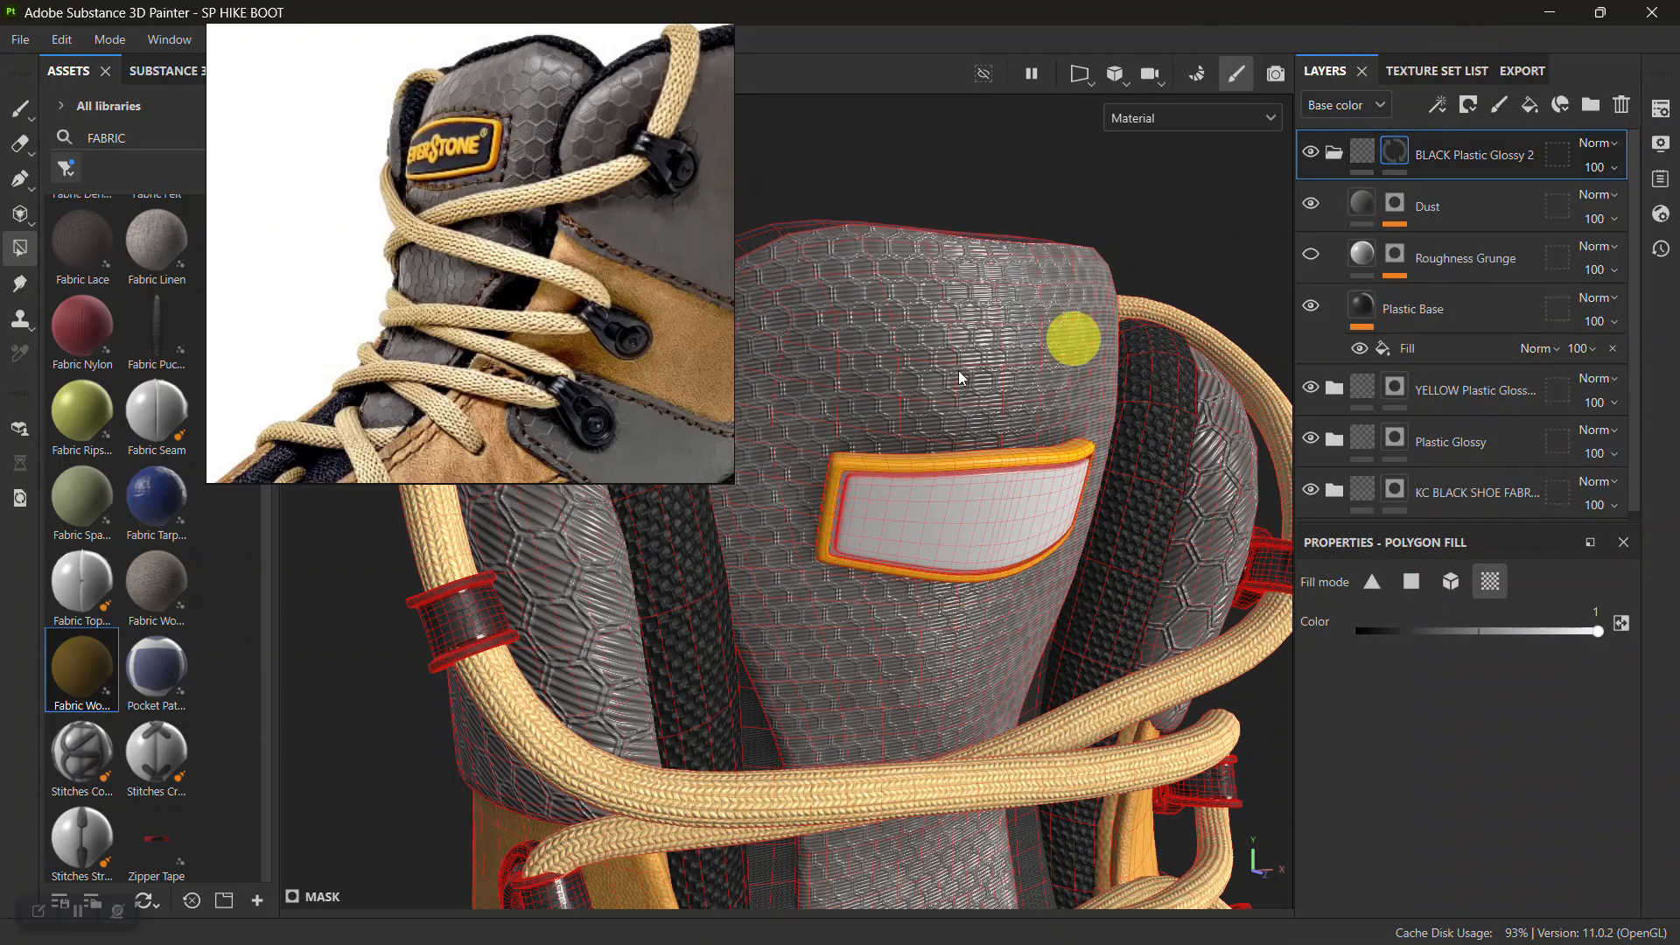
pyautogui.click(963, 522)
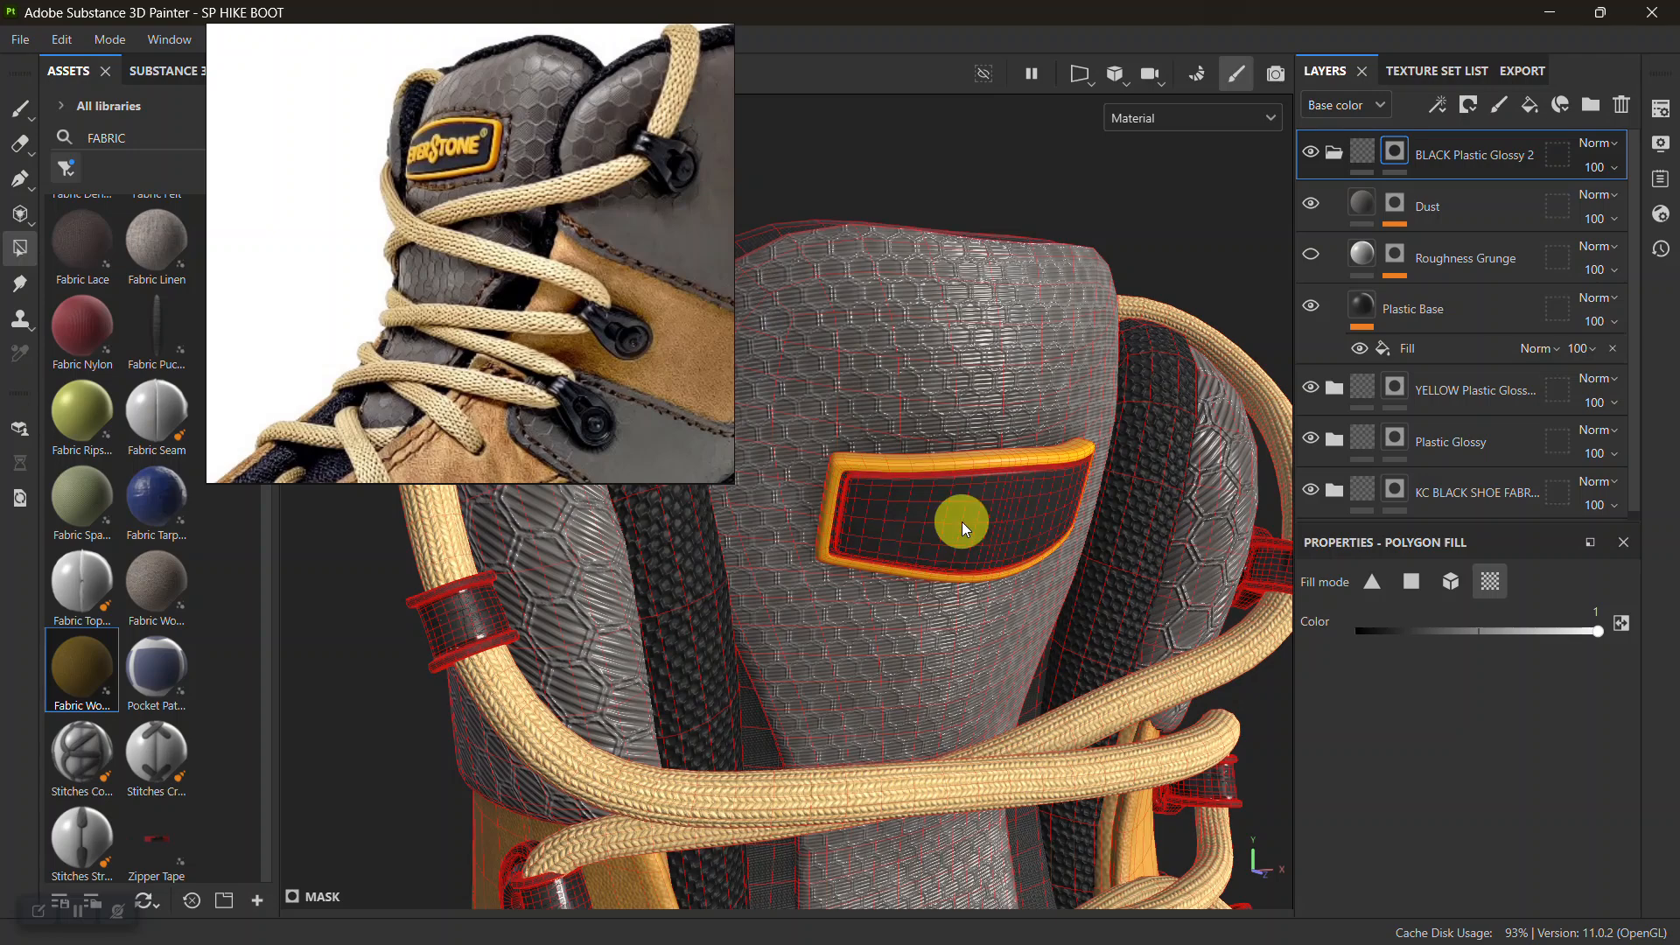
# Examine the whole boot from the front and side, comparing it with the full reference photo
pyautogui.press('1')
pyautogui.moveTo(790, 515)
pyautogui.keyDown('alt'); pyautogui.mouseDown(button='right')
pyautogui.moveTo(1094, 469)
pyautogui.moveTo(874, 274)
pyautogui.mouseUp(button='right'); pyautogui.keyUp('alt')
pyautogui.keyDown('alt'); pyautogui.moveTo(874, 273); pyautogui.dragTo(890, 541, button='middle'); pyautogui.keyUp('alt')
pyautogui.keyDown('alt'); pyautogui.moveTo(890, 540); pyautogui.dragTo(885, 469, button='right'); pyautogui.keyUp('alt')
pyautogui.keyDown('alt'); pyautogui.moveTo(885, 469); pyautogui.dragTo(806, 424, button='middle'); pyautogui.keyUp('alt')
pyautogui.keyDown('alt'); pyautogui.moveTo(806, 424); pyautogui.dragTo(832, 469); pyautogui.keyUp('alt')
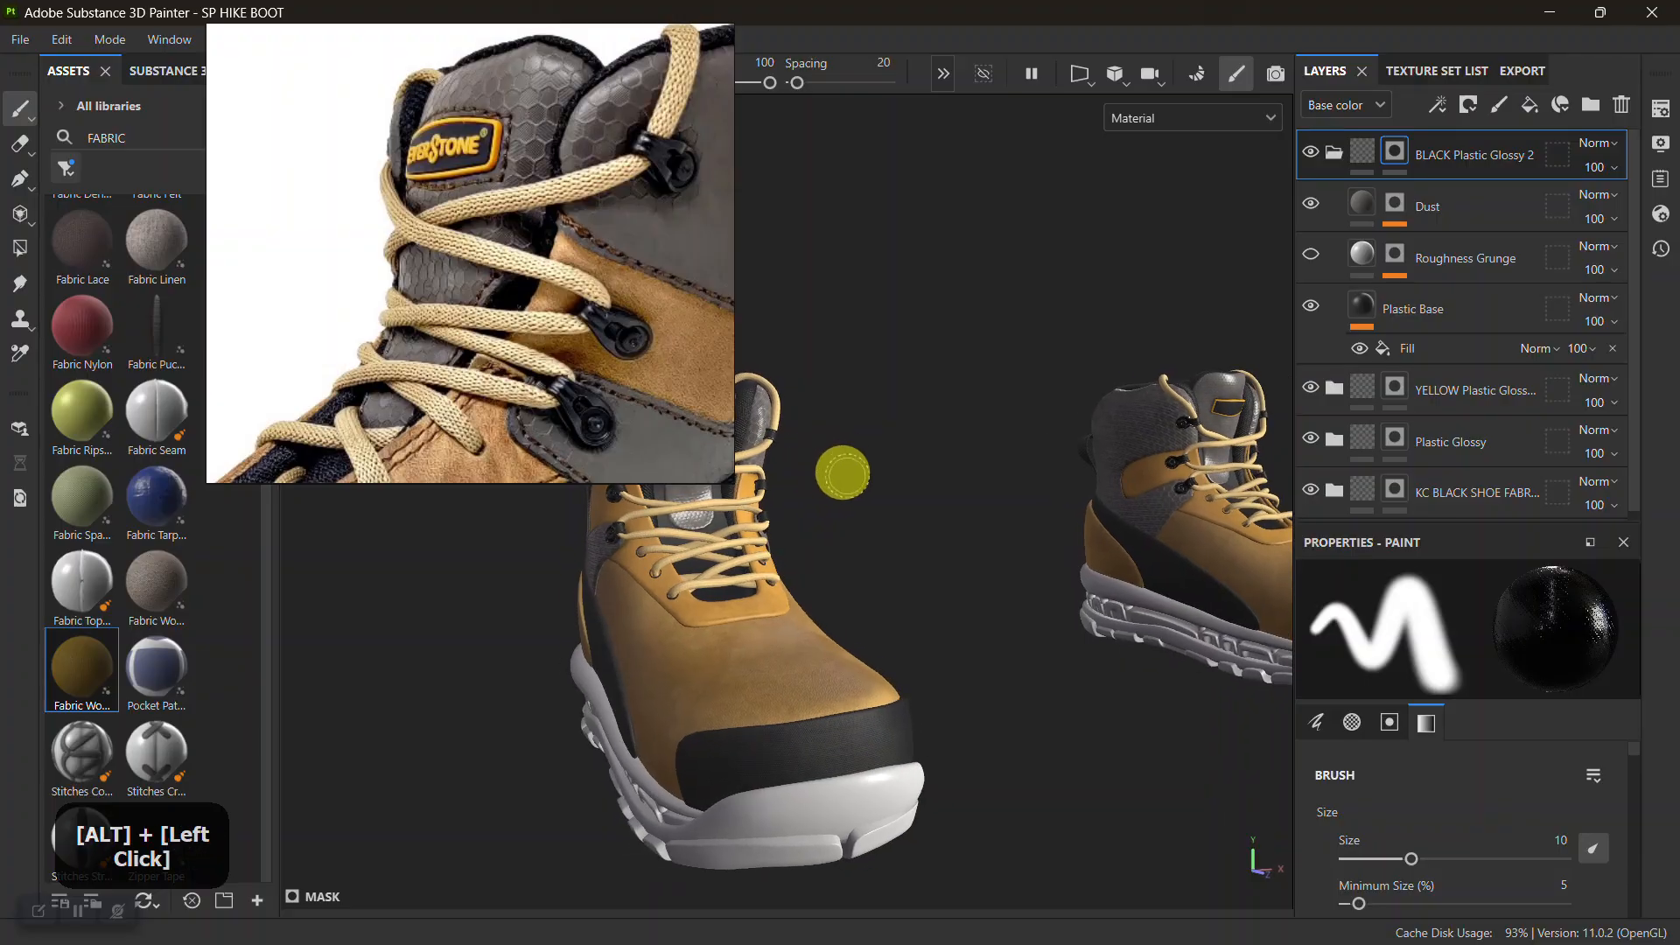
pyautogui.keyDown('alt'); pyautogui.moveTo(832, 469); pyautogui.dragTo(858, 465, button='middle'); pyautogui.keyUp('alt')
pyautogui.keyDown('alt'); pyautogui.moveTo(795, 555); pyautogui.dragTo(855, 574); pyautogui.keyUp('alt')
pyautogui.keyDown('alt'); pyautogui.moveTo(855, 574); pyautogui.dragTo(980, 538, button='middle'); pyautogui.keyUp('alt')
pyautogui.click(68, 925)
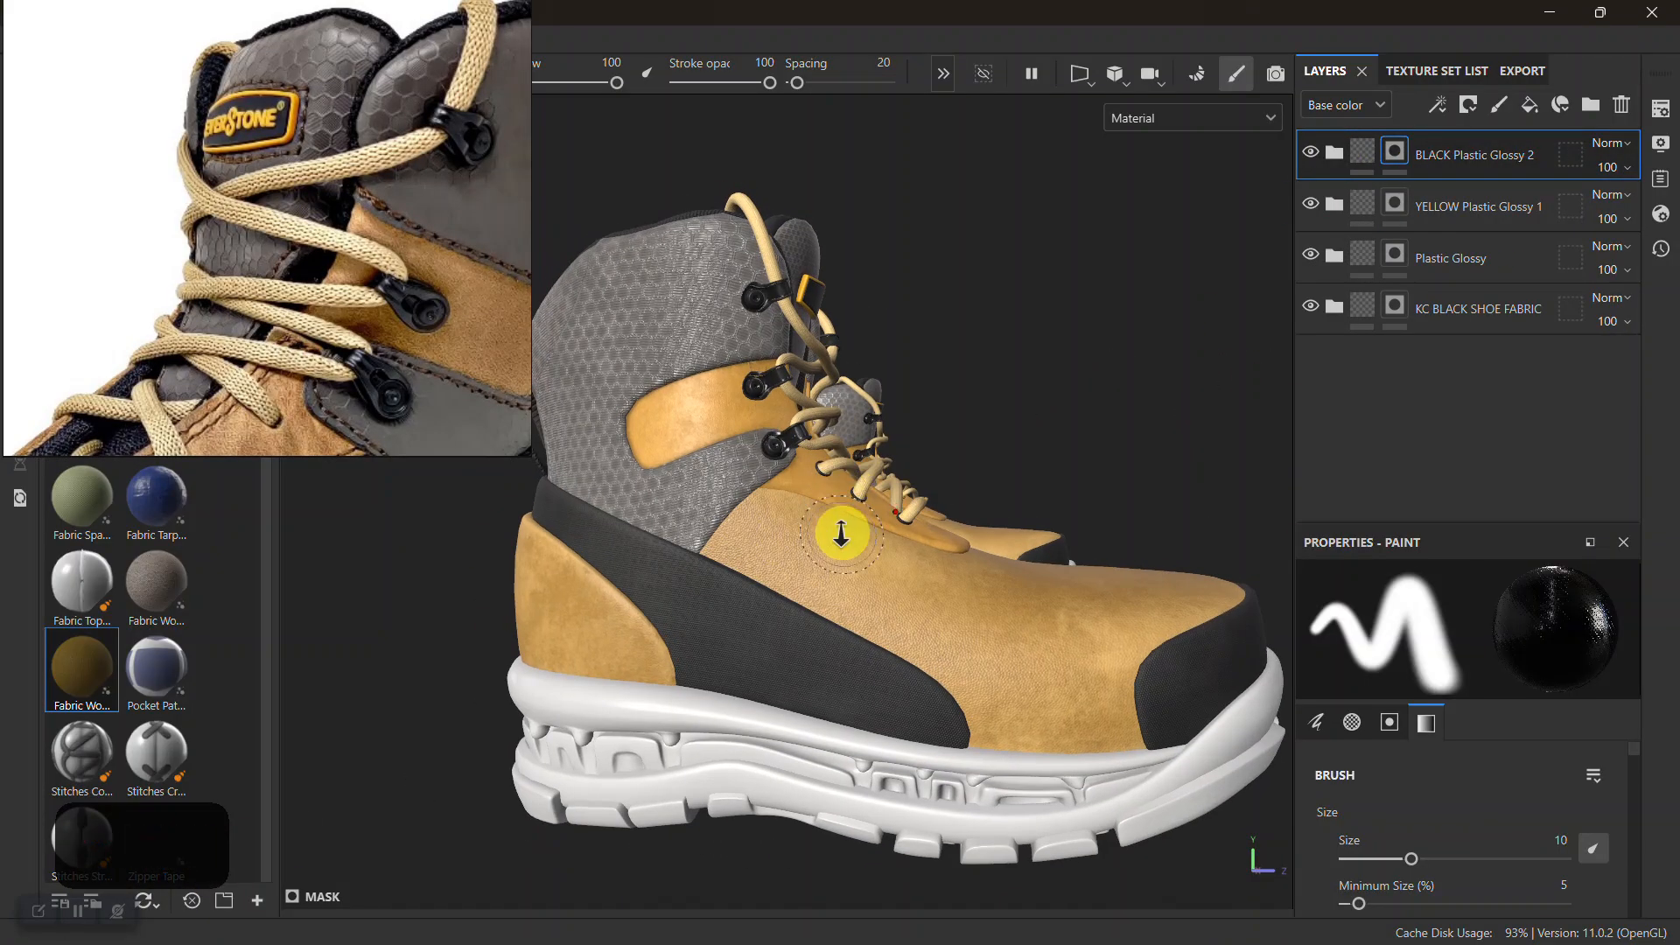
pyautogui.keyDown('alt'); pyautogui.moveTo(840, 533); pyautogui.dragTo(739, 469, button='right'); pyautogui.keyUp('alt')
pyautogui.keyDown('alt'); pyautogui.moveTo(748, 567); pyautogui.dragTo(769, 555); pyautogui.keyUp('alt')
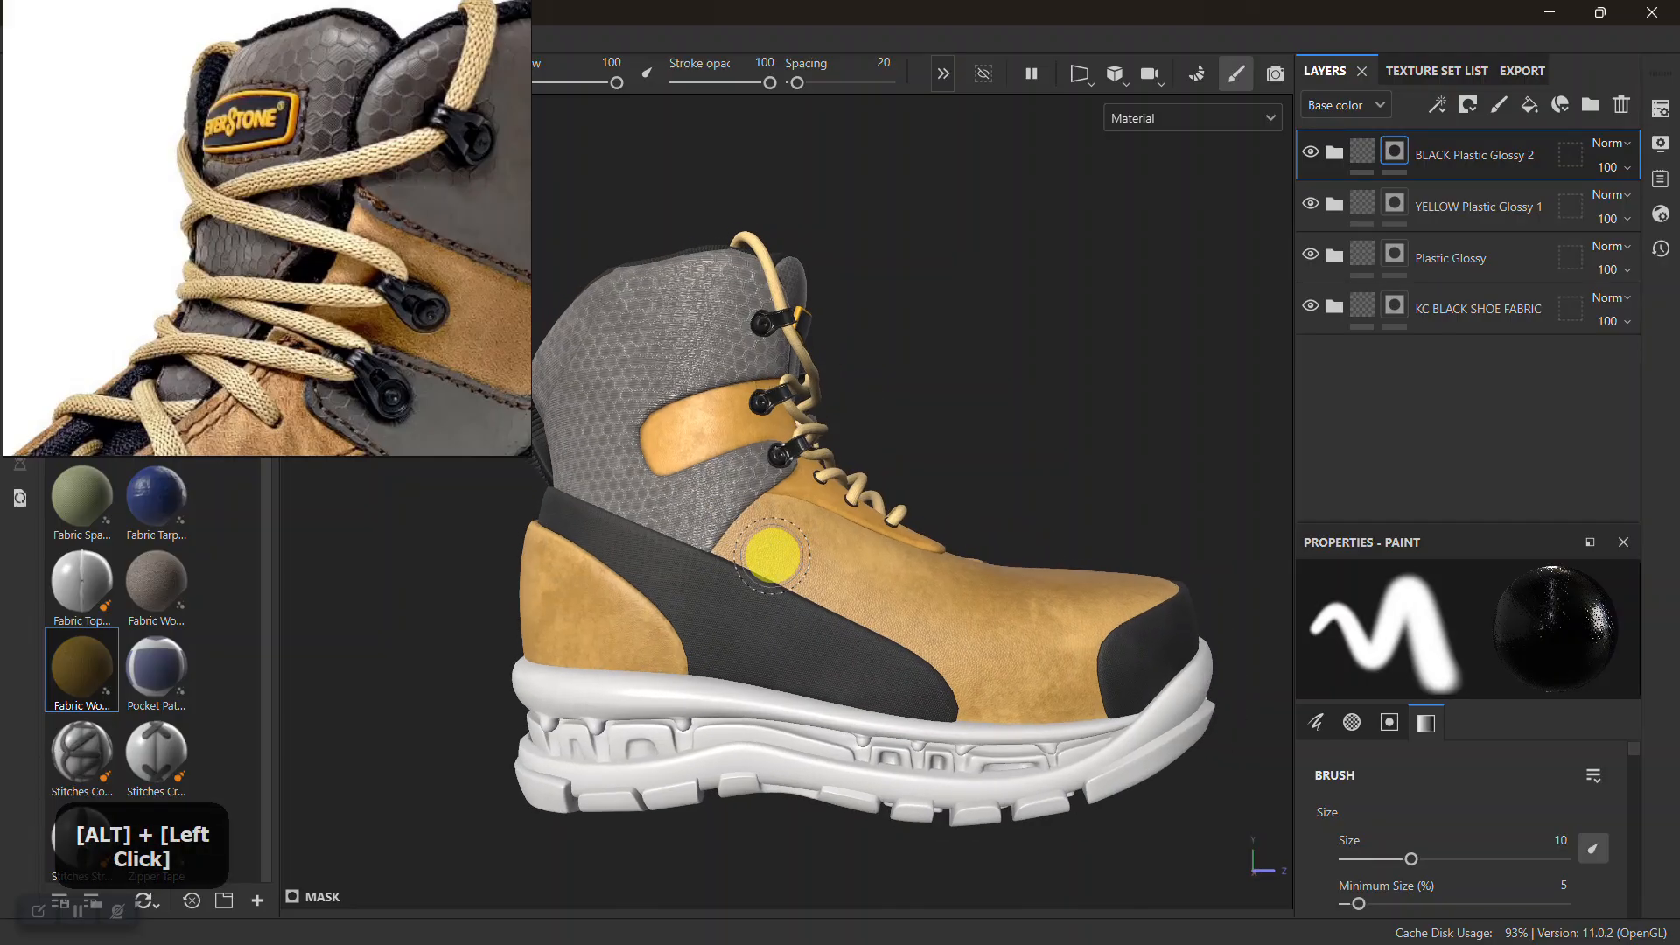
pyautogui.scroll(-4, 386, 333)
pyautogui.moveTo(390, 354); pyautogui.dragTo(399, 210, button='middle')
# Make MID_SOLE_MAP the active texture set and delete its default paint layer
pyautogui.click(1436, 71)
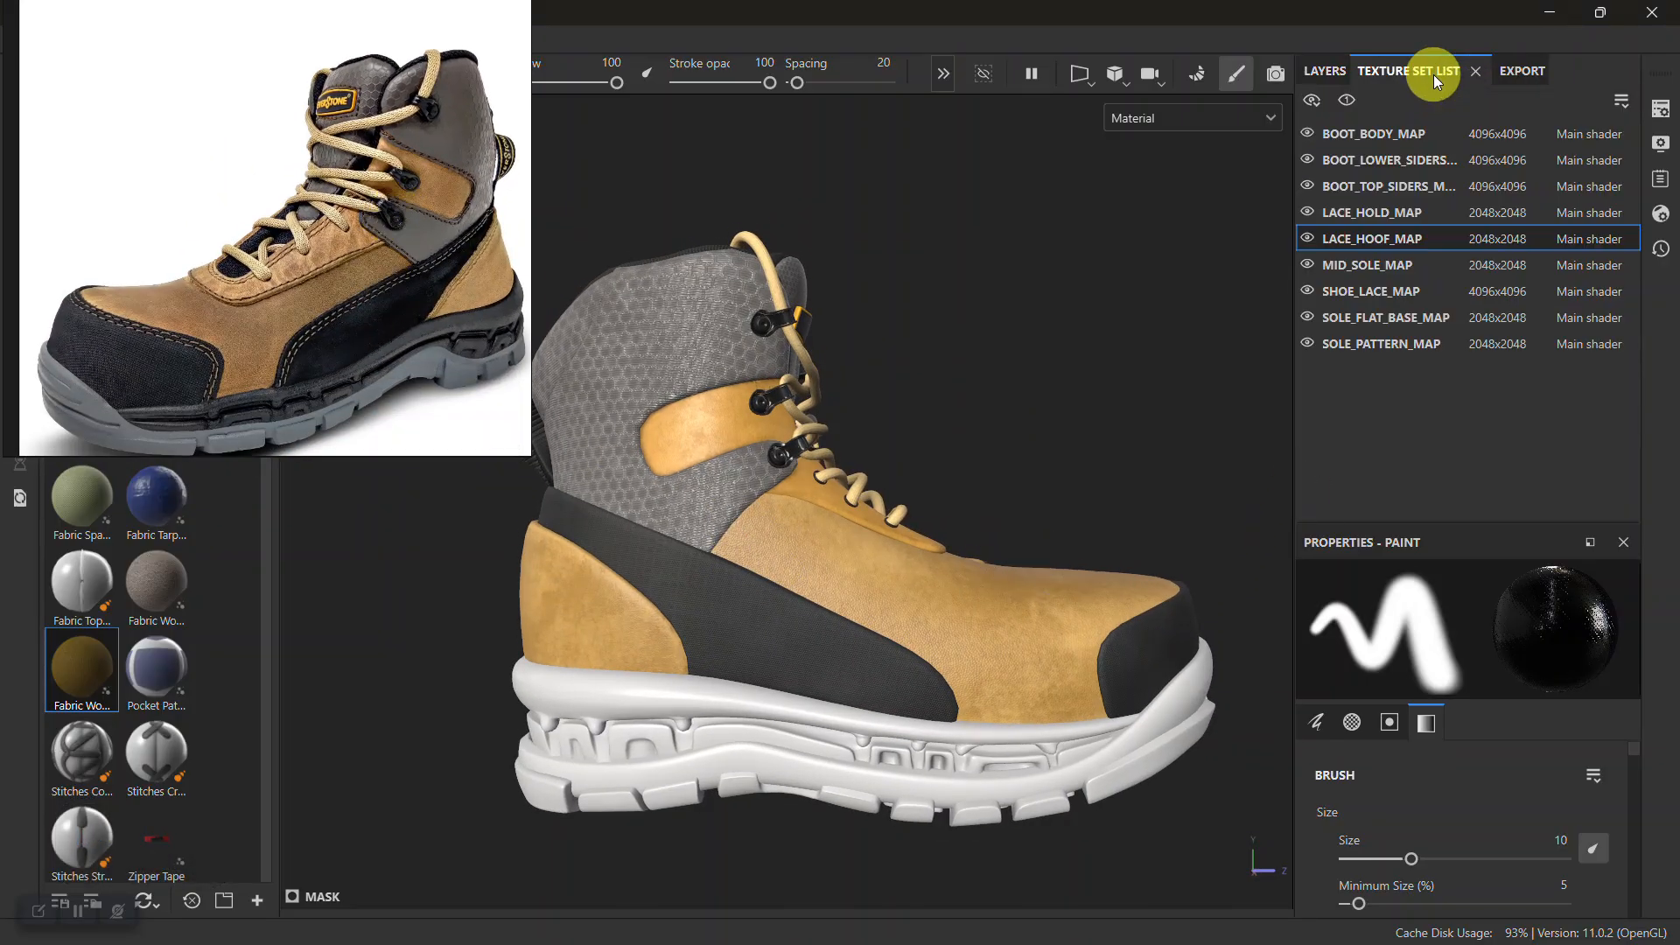
pyautogui.keyDown('alt'); pyautogui.moveTo(1077, 406); pyautogui.dragTo(656, 488); pyautogui.keyUp('alt')
pyautogui.keyDown('alt'); pyautogui.moveTo(655, 489); pyautogui.dragTo(900, 439, button='right'); pyautogui.keyUp('alt')
pyautogui.keyDown('alt'); pyautogui.moveTo(900, 438); pyautogui.dragTo(1106, 533, button='middle'); pyautogui.keyUp('alt')
pyautogui.keyDown('alt'); pyautogui.moveTo(1106, 533); pyautogui.dragTo(949, 458, button='right'); pyautogui.keyUp('alt')
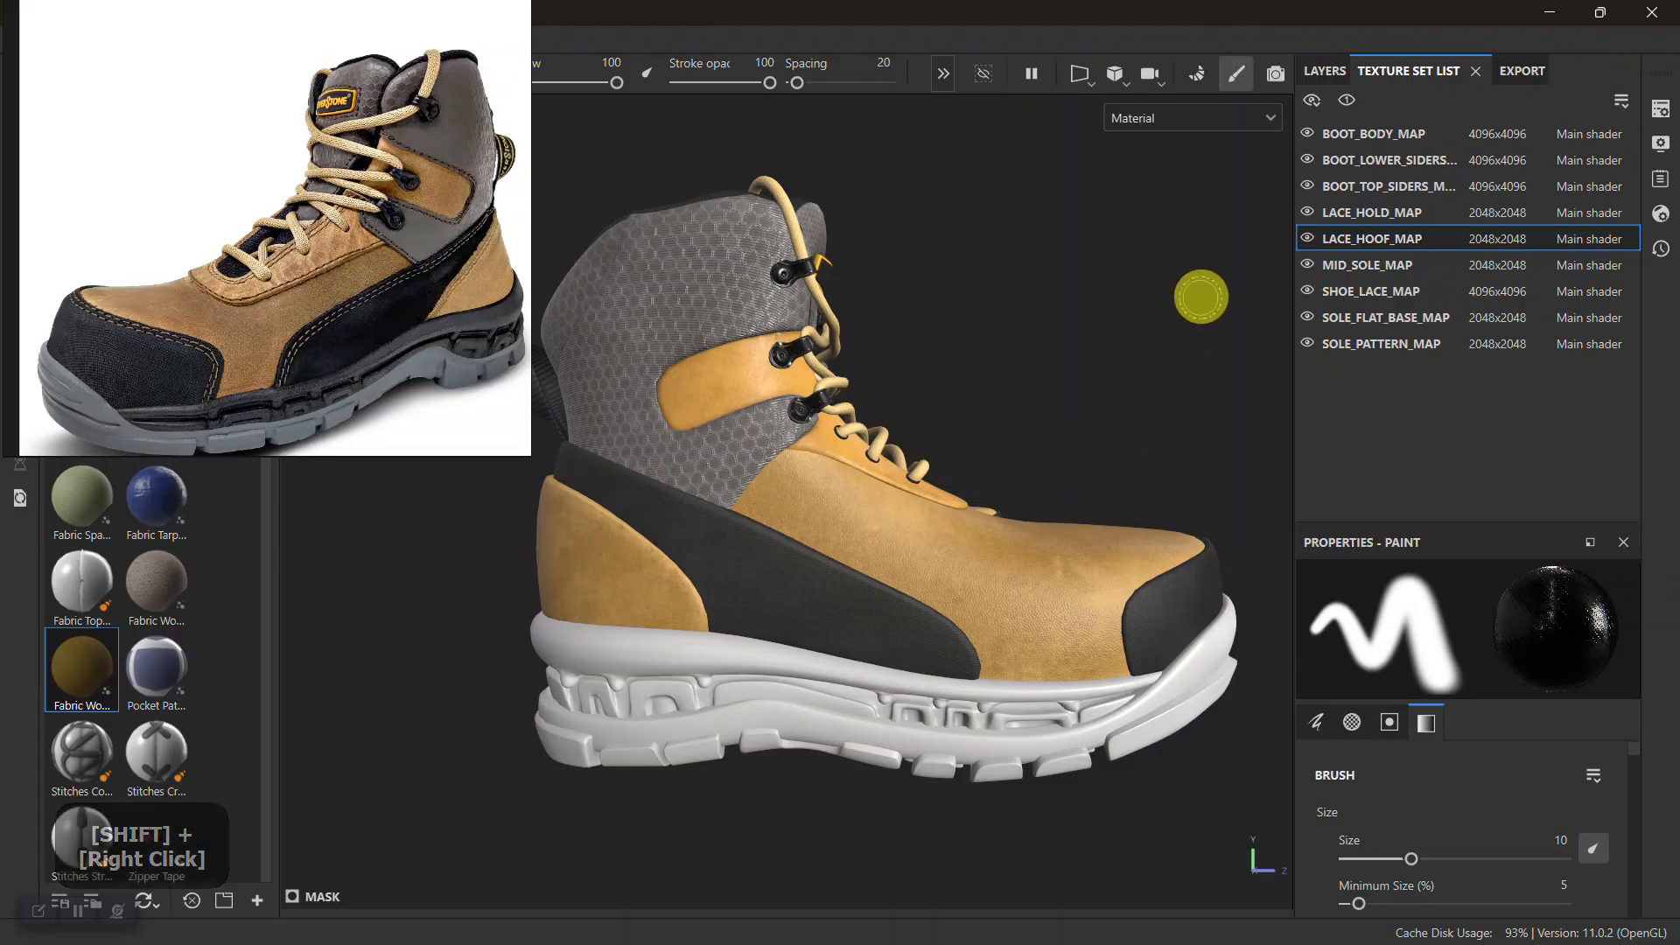
pyautogui.moveTo(953, 535)
pyautogui.keyDown('alt'); pyautogui.mouseDown(button='right')
pyautogui.moveTo(919, 491)
pyautogui.moveTo(919, 549)
pyautogui.mouseUp(button='right'); pyautogui.keyUp('alt')
pyautogui.keyDown('alt'); pyautogui.moveTo(919, 548); pyautogui.dragTo(911, 532, button='middle'); pyautogui.keyUp('alt')
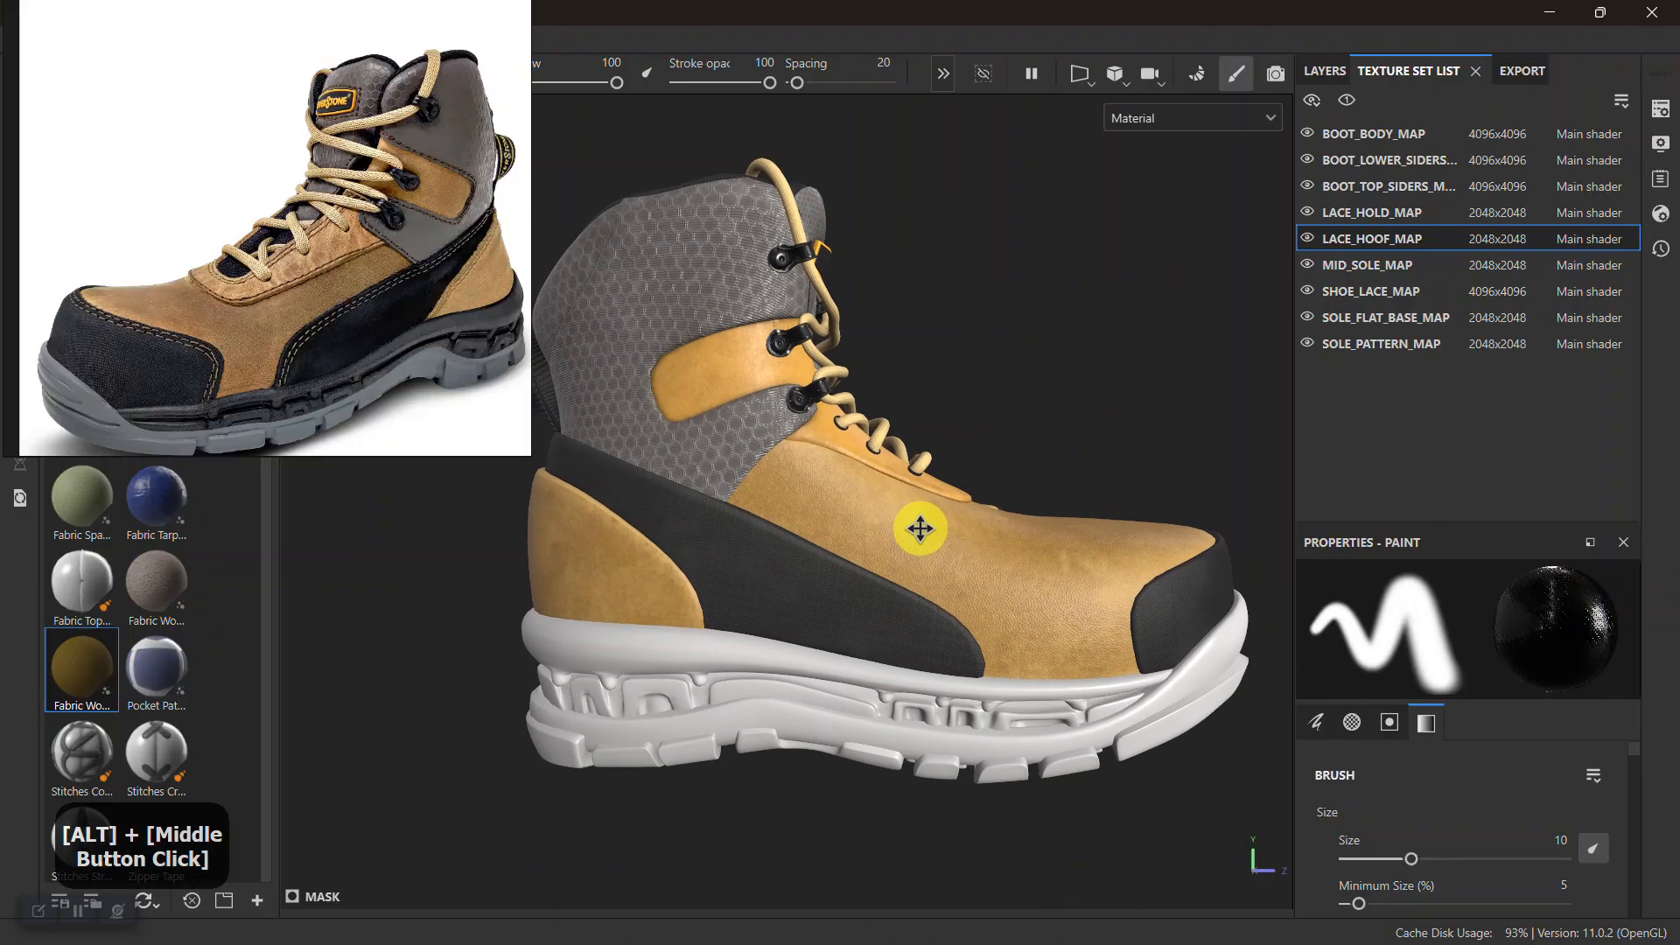
pyautogui.click(1346, 266)
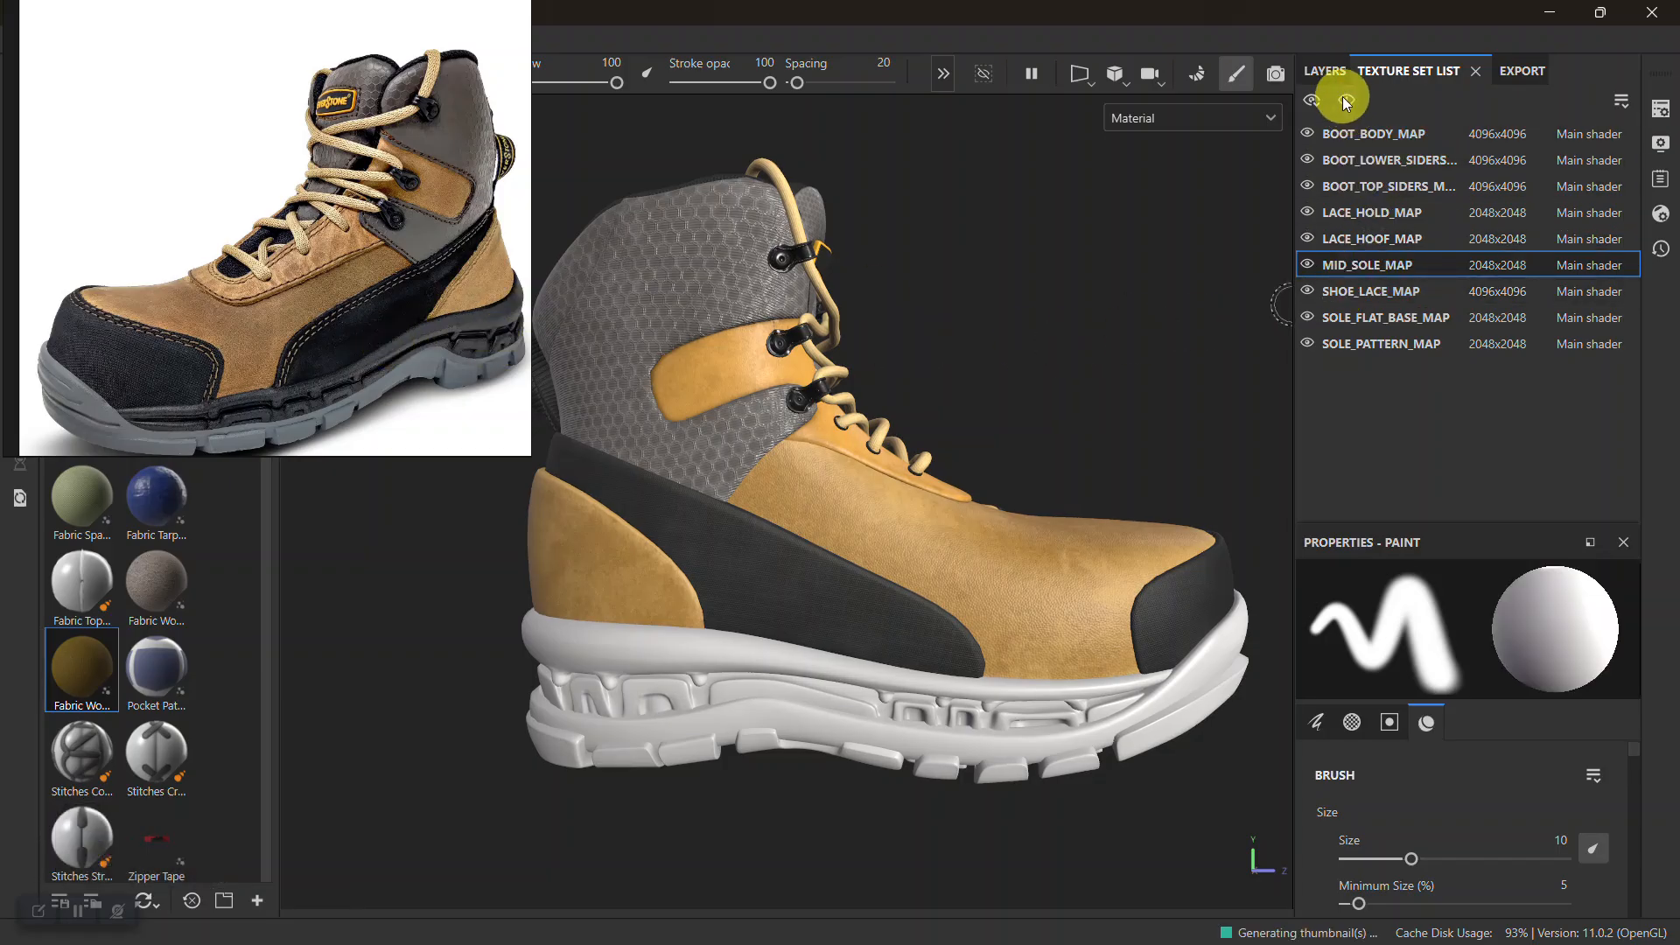
pyautogui.click(1327, 70)
pyautogui.press('Delete')
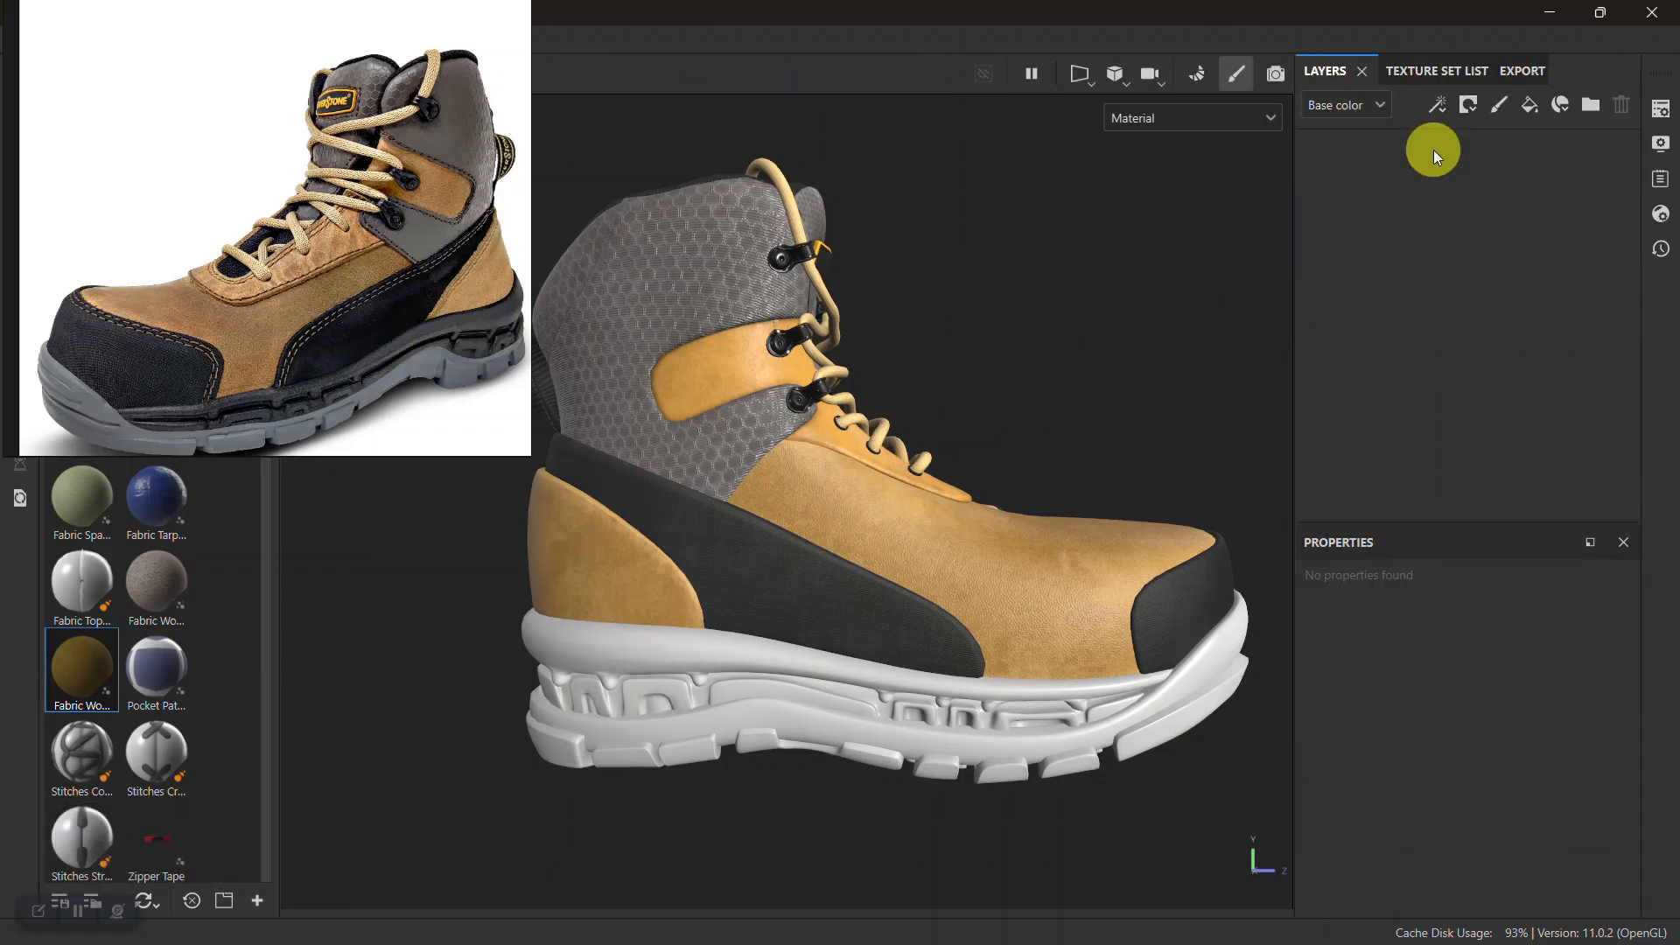
# Limit the asset library to smart materials and search it for KC SOLE
pyautogui.moveTo(308, 341); pyautogui.dragTo(555, 260, button='right')
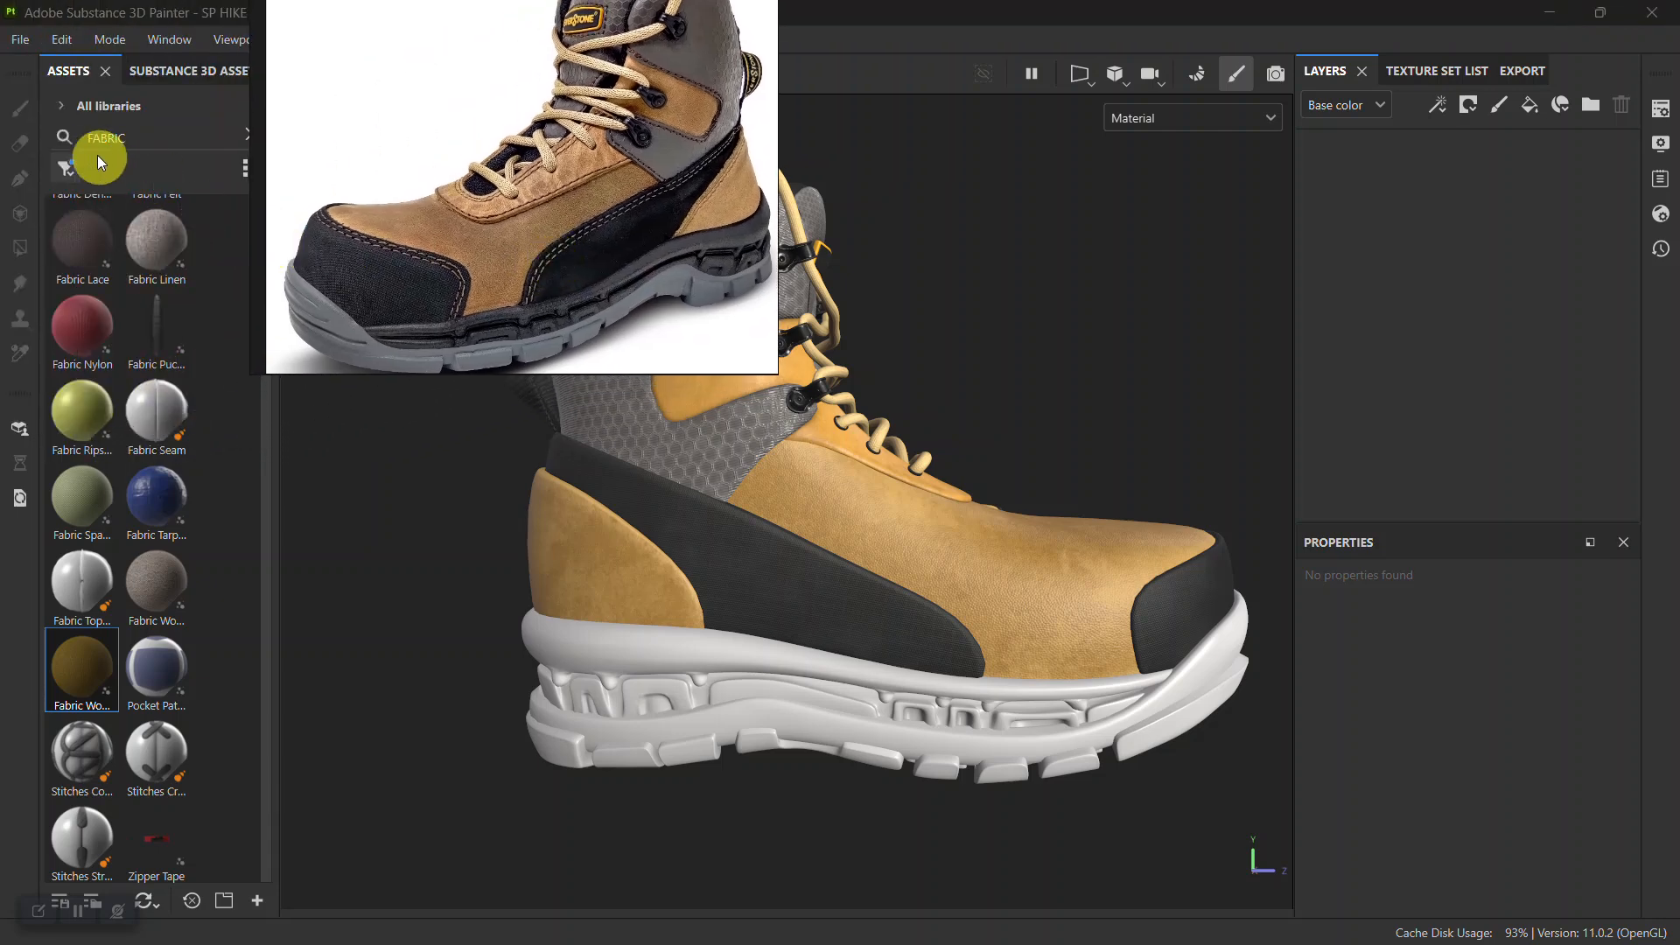
pyautogui.click(68, 168)
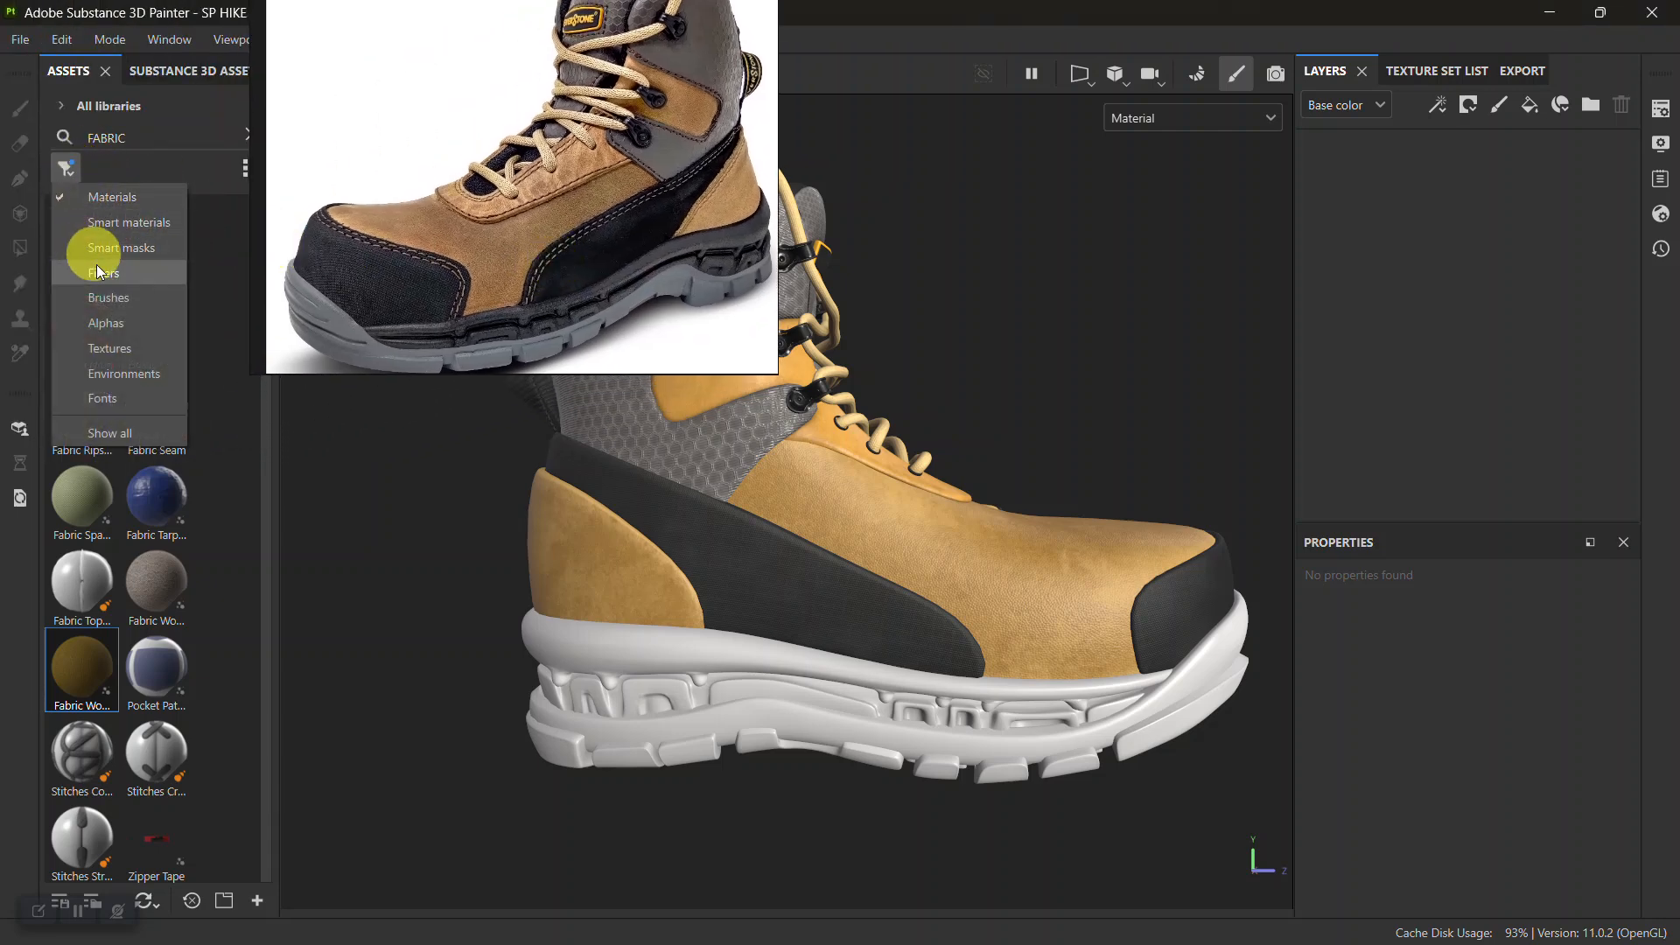
pyautogui.click(117, 224)
pyautogui.click(103, 140)
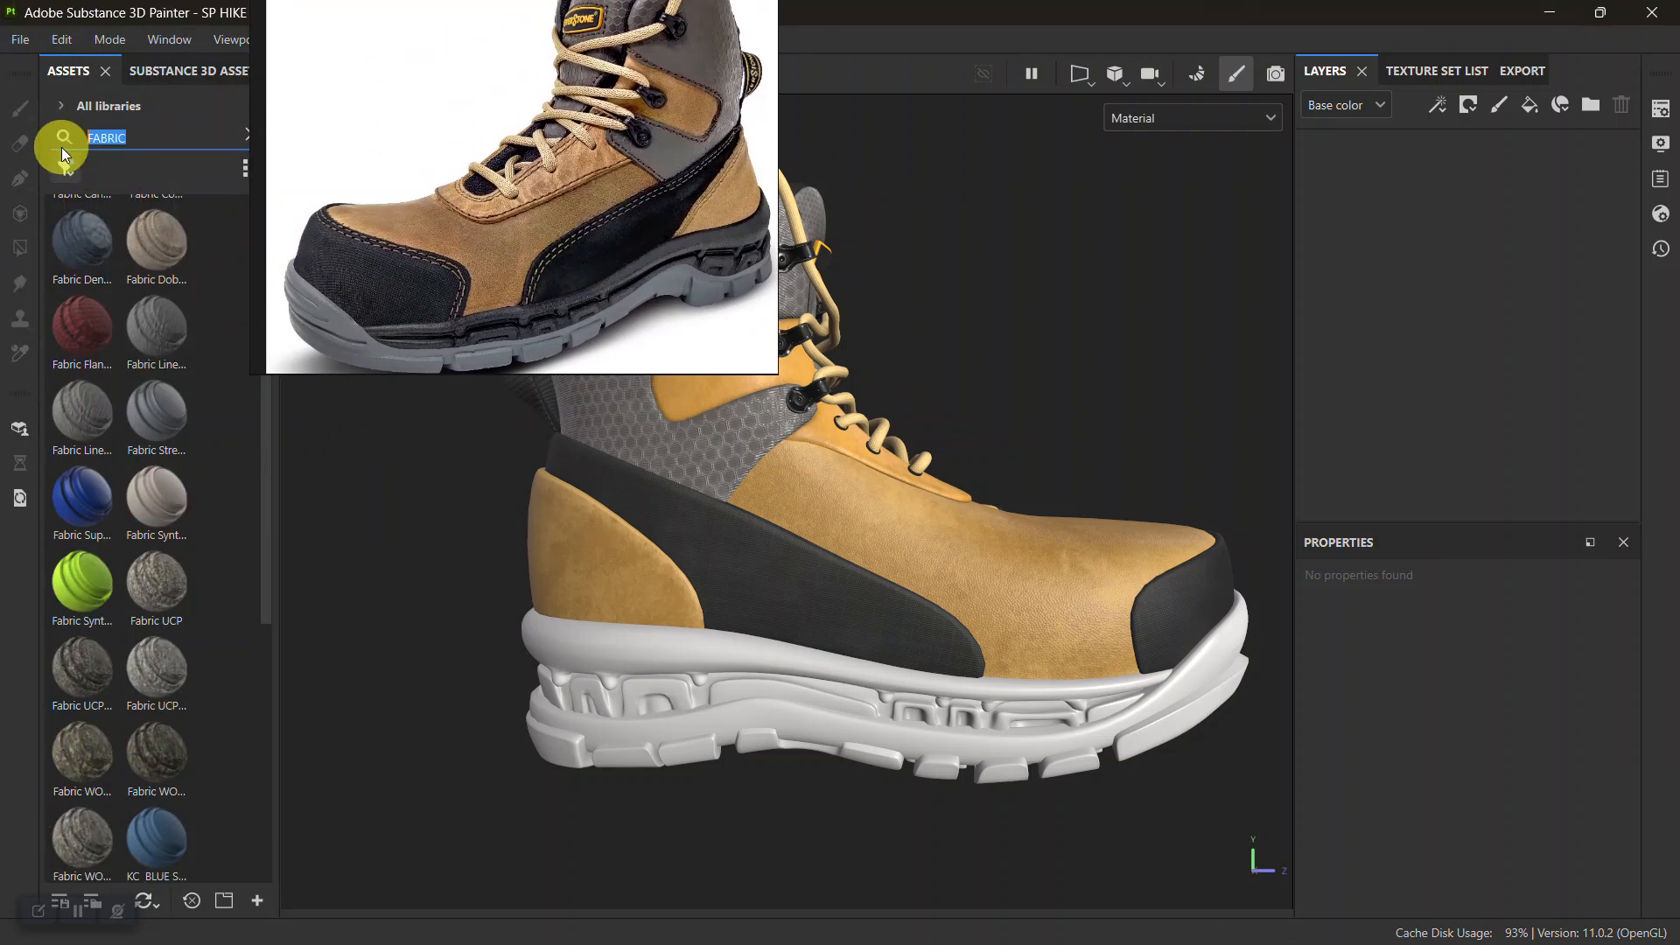
pyautogui.write('KC SOLE')
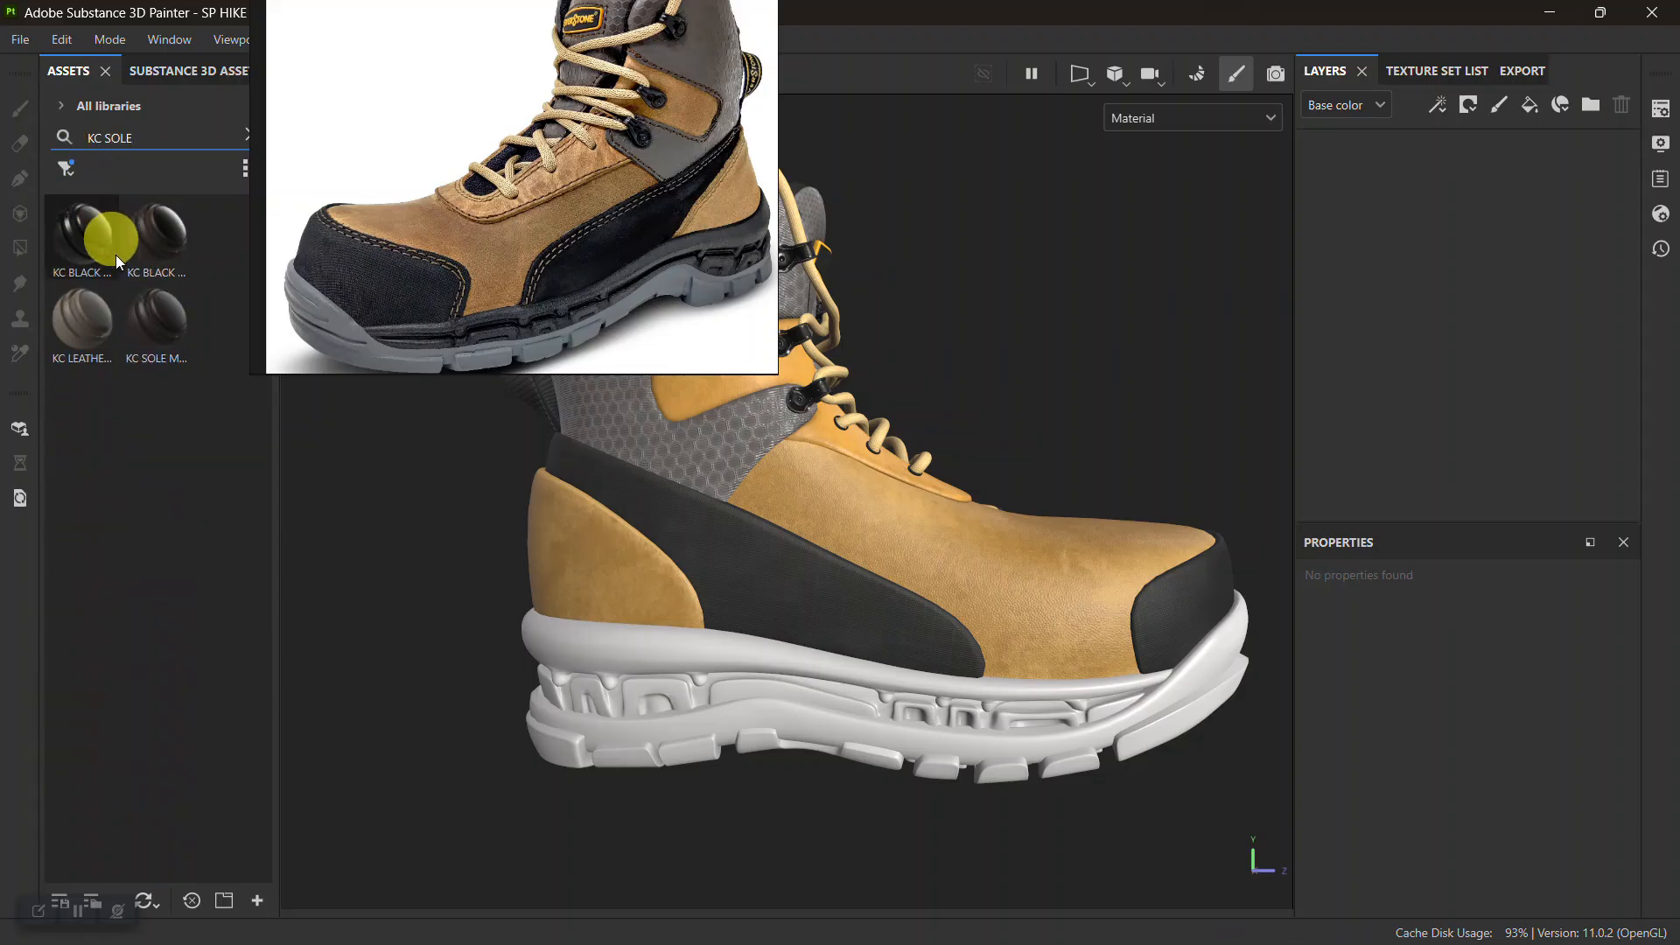
# Apply the KC BLACK SOLE smart material to the empty MID_SOLE_MAP layer stack
pyautogui.click(139, 313)
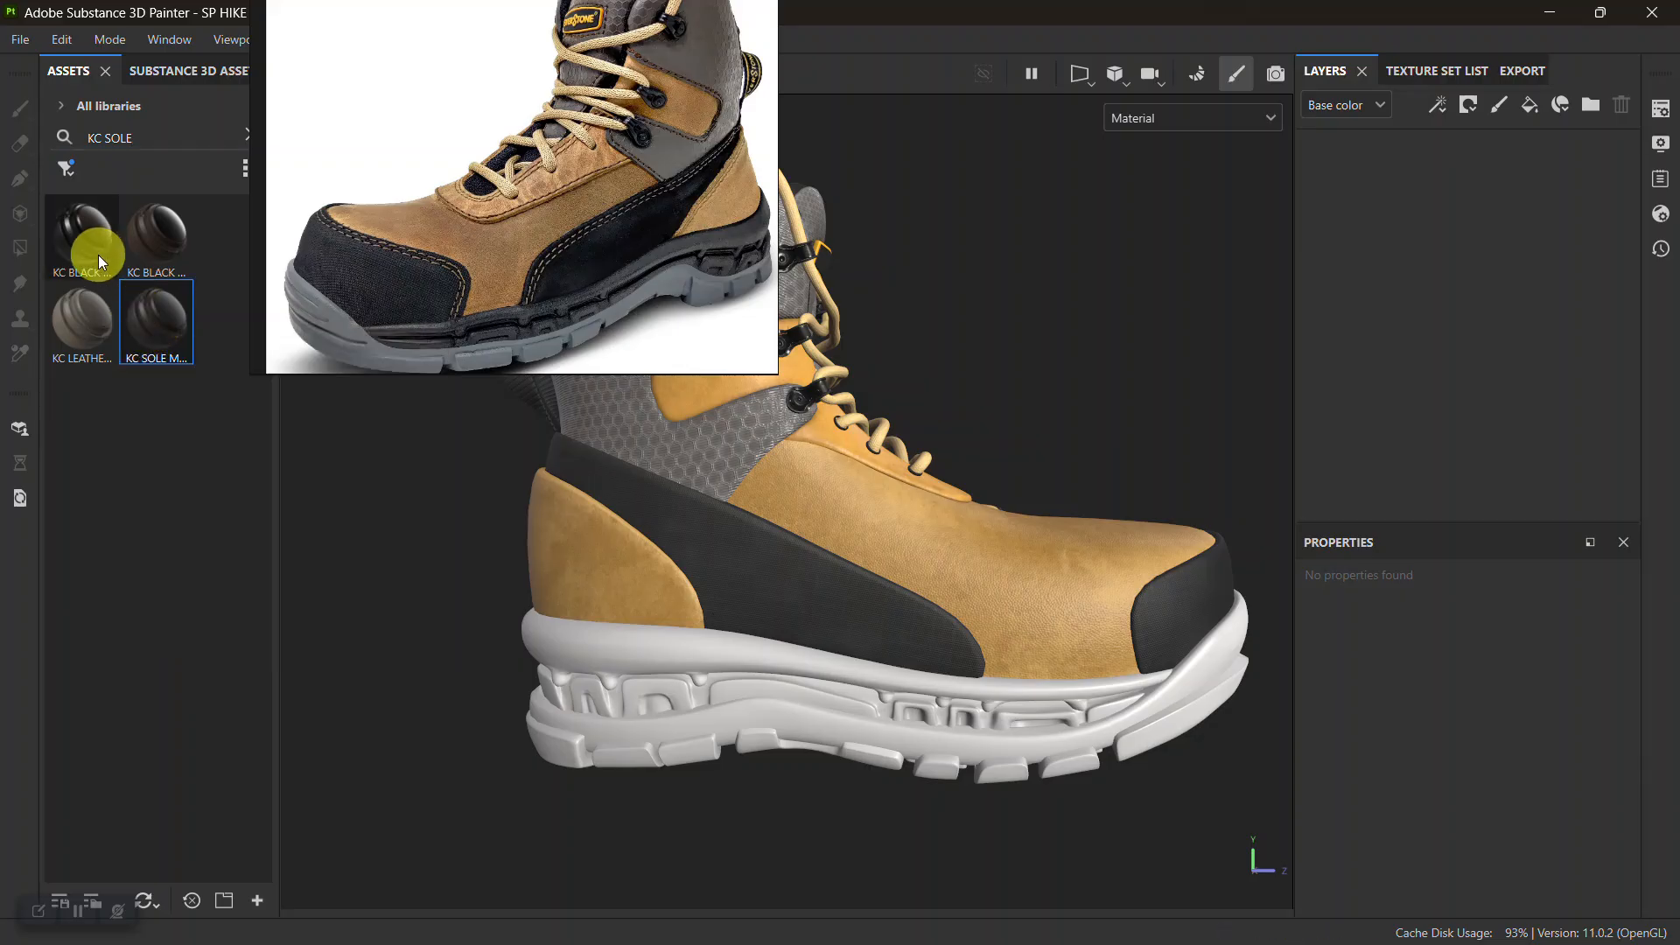
pyautogui.moveTo(98, 255)
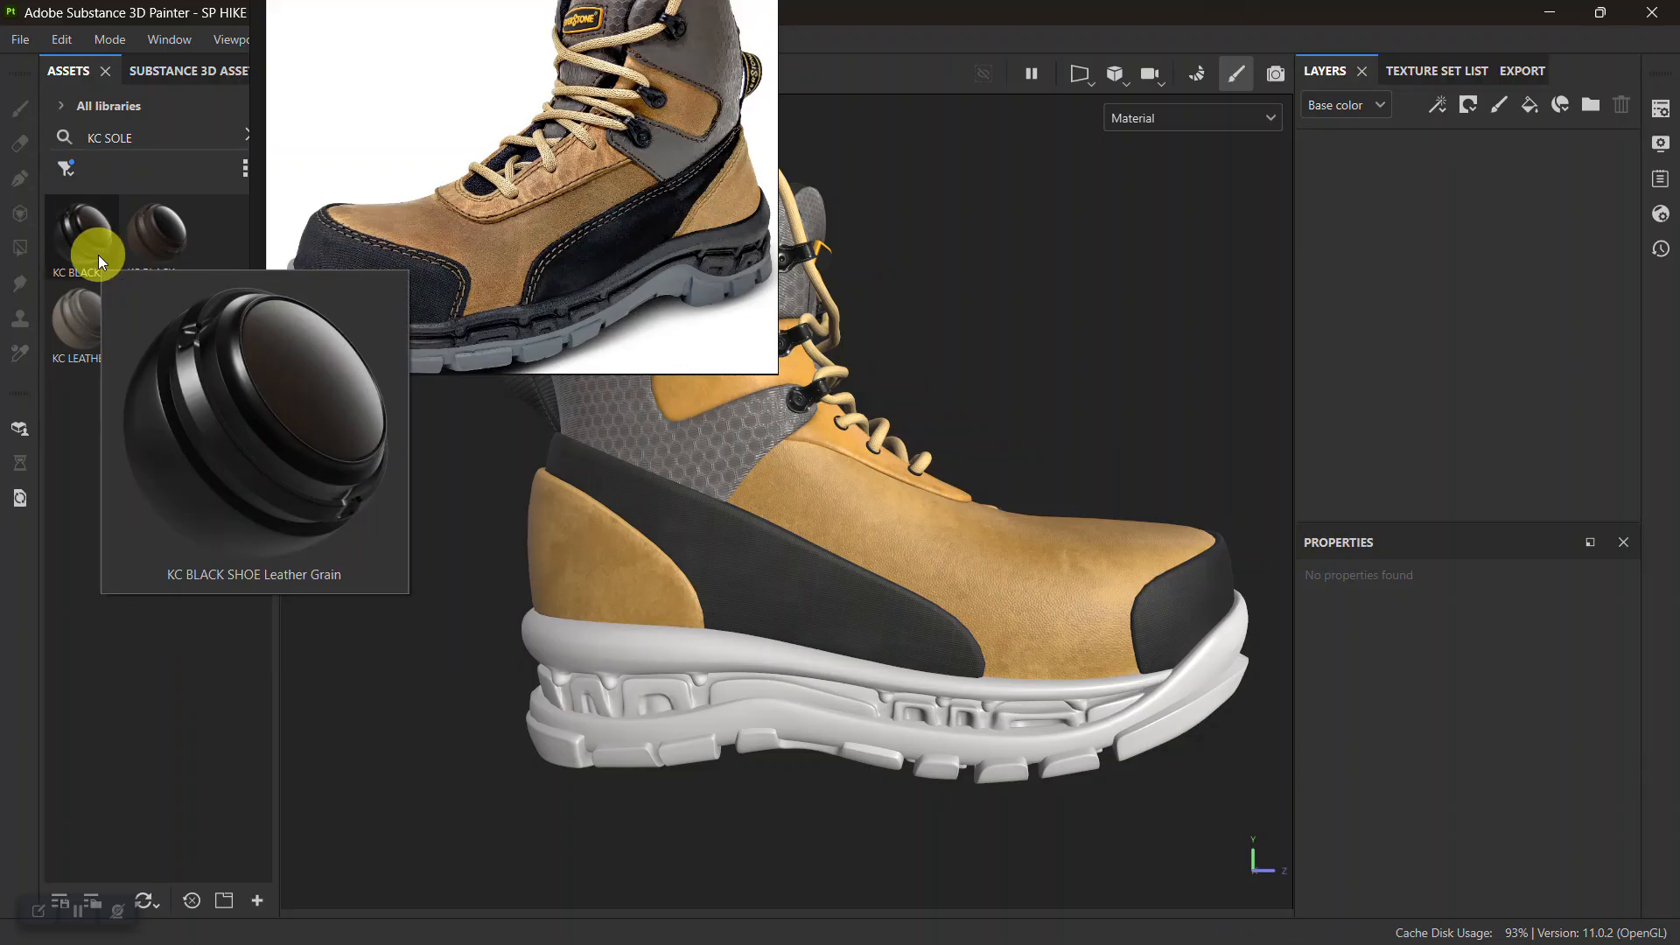
pyautogui.click(165, 250)
pyautogui.moveTo(166, 250); pyautogui.dragTo(1462, 349)
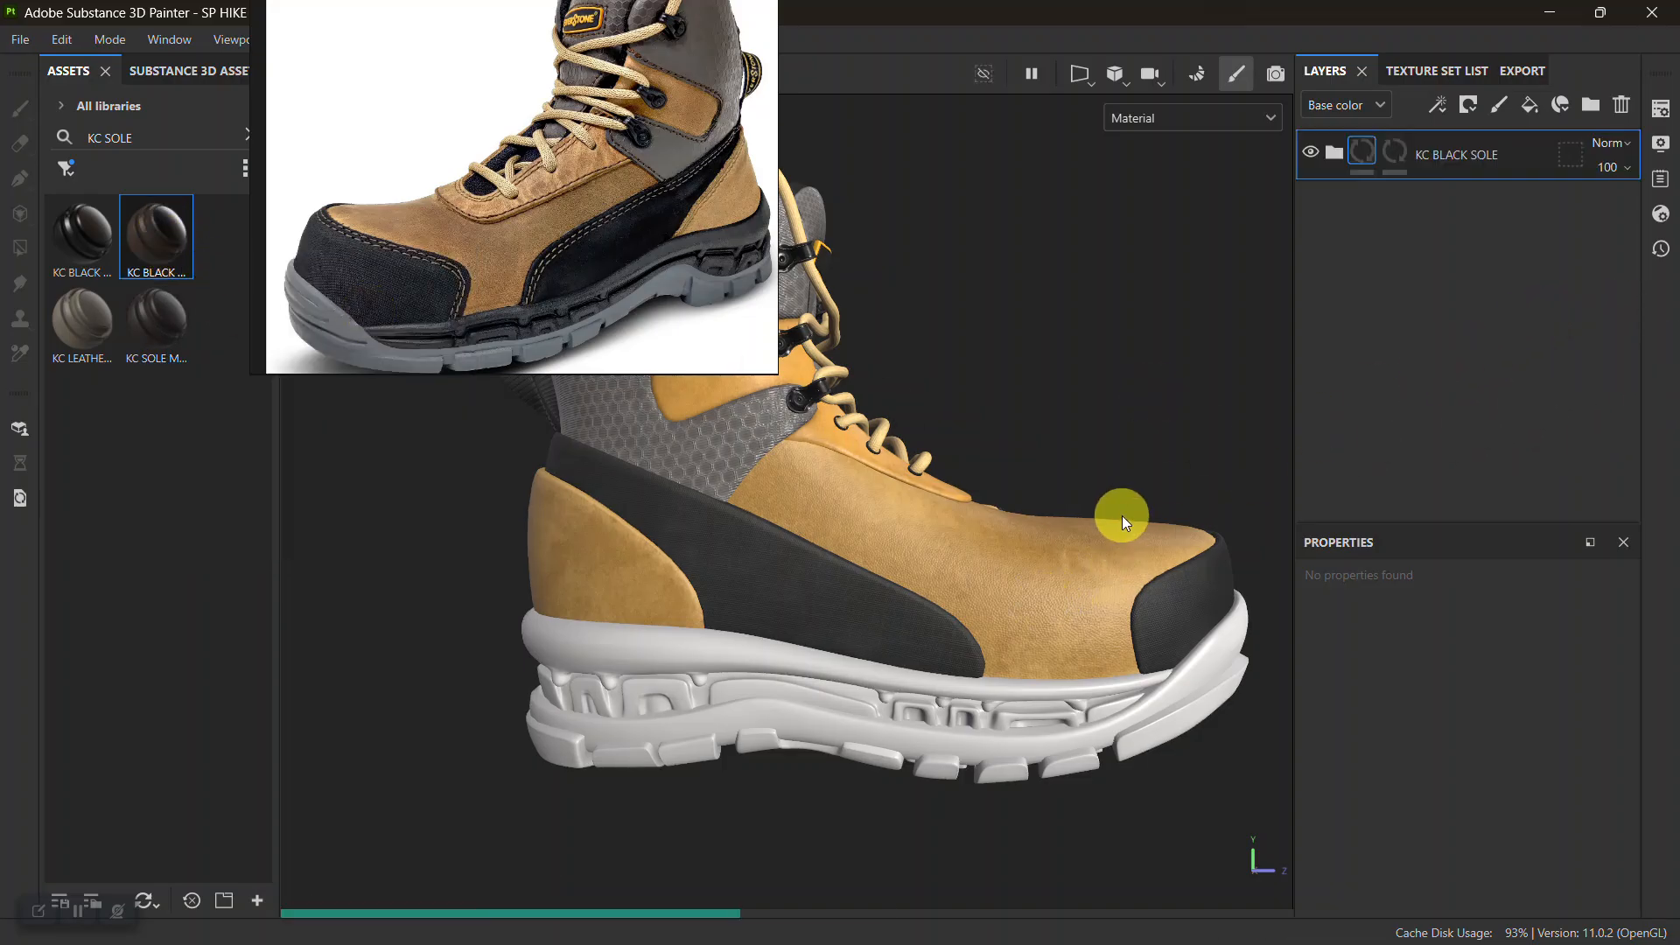
# Examine the black material on the mid sole up close from the side and from low angles
pyautogui.keyDown('alt'); pyautogui.moveTo(978, 685); pyautogui.dragTo(953, 527, button='middle'); pyautogui.keyUp('alt')
pyautogui.keyDown('alt'); pyautogui.moveTo(956, 532); pyautogui.dragTo(904, 837, button='right'); pyautogui.keyUp('alt')
pyautogui.keyDown('alt'); pyautogui.moveTo(904, 837); pyautogui.dragTo(750, 581); pyautogui.keyUp('alt')
pyautogui.keyDown('alt'); pyautogui.moveTo(750, 581); pyautogui.dragTo(837, 446, button='middle'); pyautogui.keyUp('alt')
pyautogui.keyDown('alt'); pyautogui.moveTo(836, 448); pyautogui.dragTo(889, 784, button='right'); pyautogui.keyUp('alt')
pyautogui.keyDown('alt'); pyautogui.moveTo(889, 784); pyautogui.dragTo(870, 600); pyautogui.keyUp('alt')
pyautogui.keyDown('alt'); pyautogui.moveTo(870, 600); pyautogui.dragTo(710, 592, button='right'); pyautogui.keyUp('alt')
pyautogui.keyDown('alt'); pyautogui.moveTo(710, 592); pyautogui.dragTo(694, 563, button='middle'); pyautogui.keyUp('alt')
pyautogui.keyDown('alt'); pyautogui.moveTo(694, 563); pyautogui.dragTo(710, 599); pyautogui.keyUp('alt')
pyautogui.keyDown('shift'); pyautogui.moveTo(937, 589); pyautogui.dragTo(883, 605, button='right'); pyautogui.keyUp('shift')
pyautogui.keyDown('alt'); pyautogui.moveTo(823, 599); pyautogui.dragTo(840, 595); pyautogui.keyUp('alt')
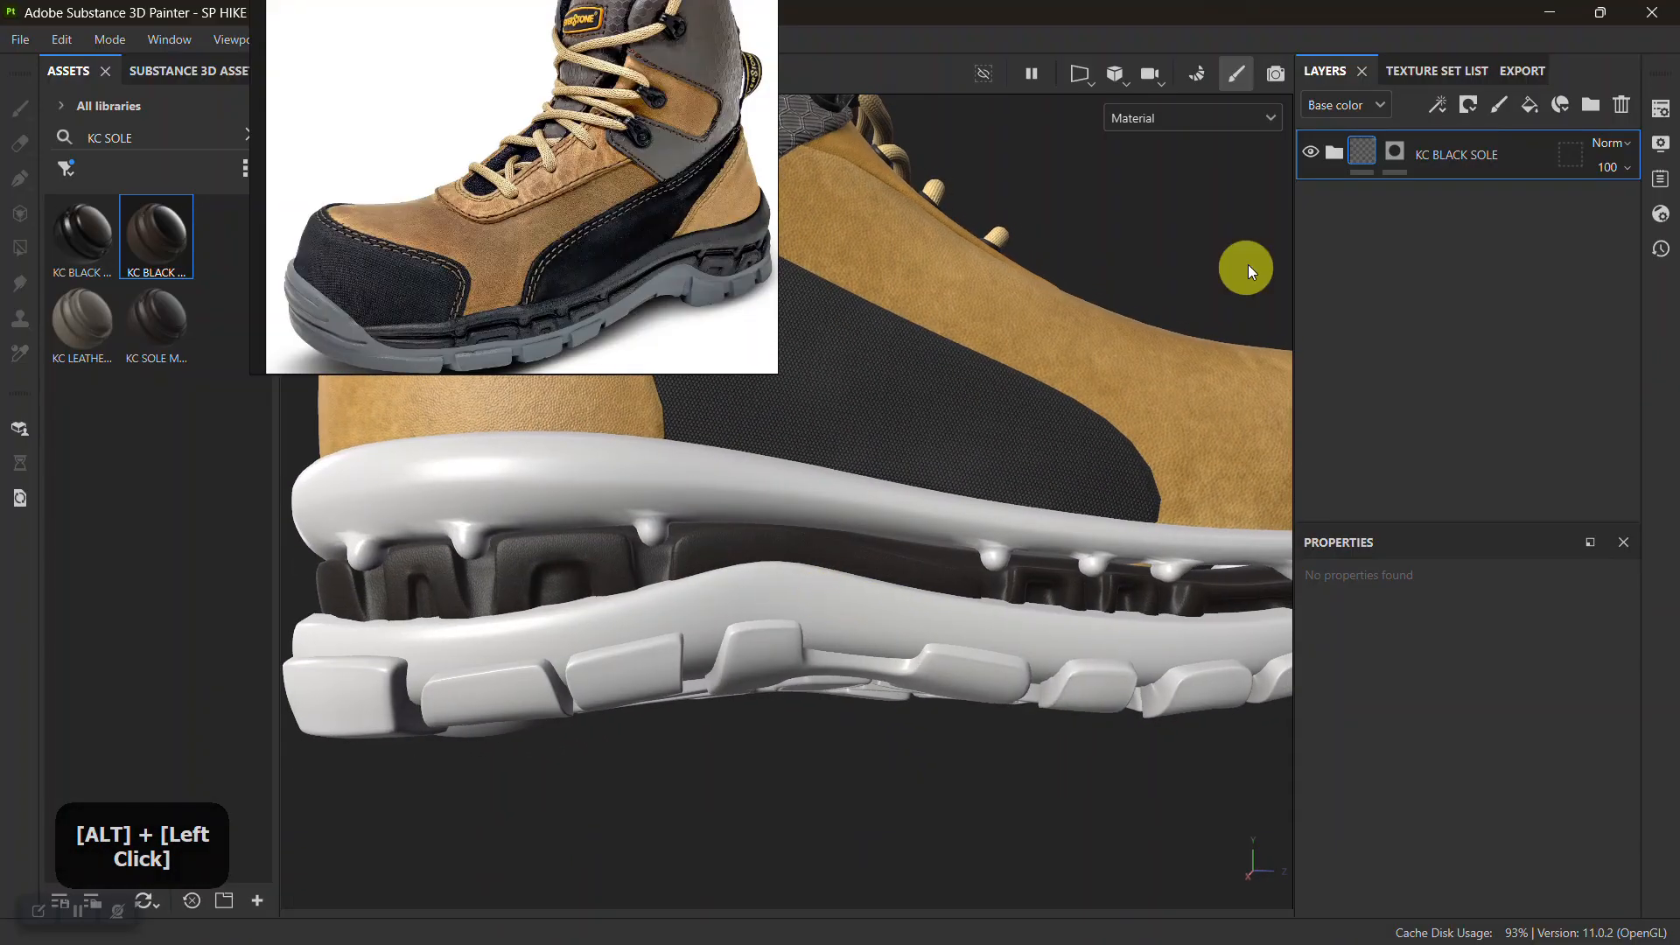
# Inspect the color and material settings of the BLACK Leather Grain 1 layer inside KC BLACK SOLE
pyautogui.click(1331, 153)
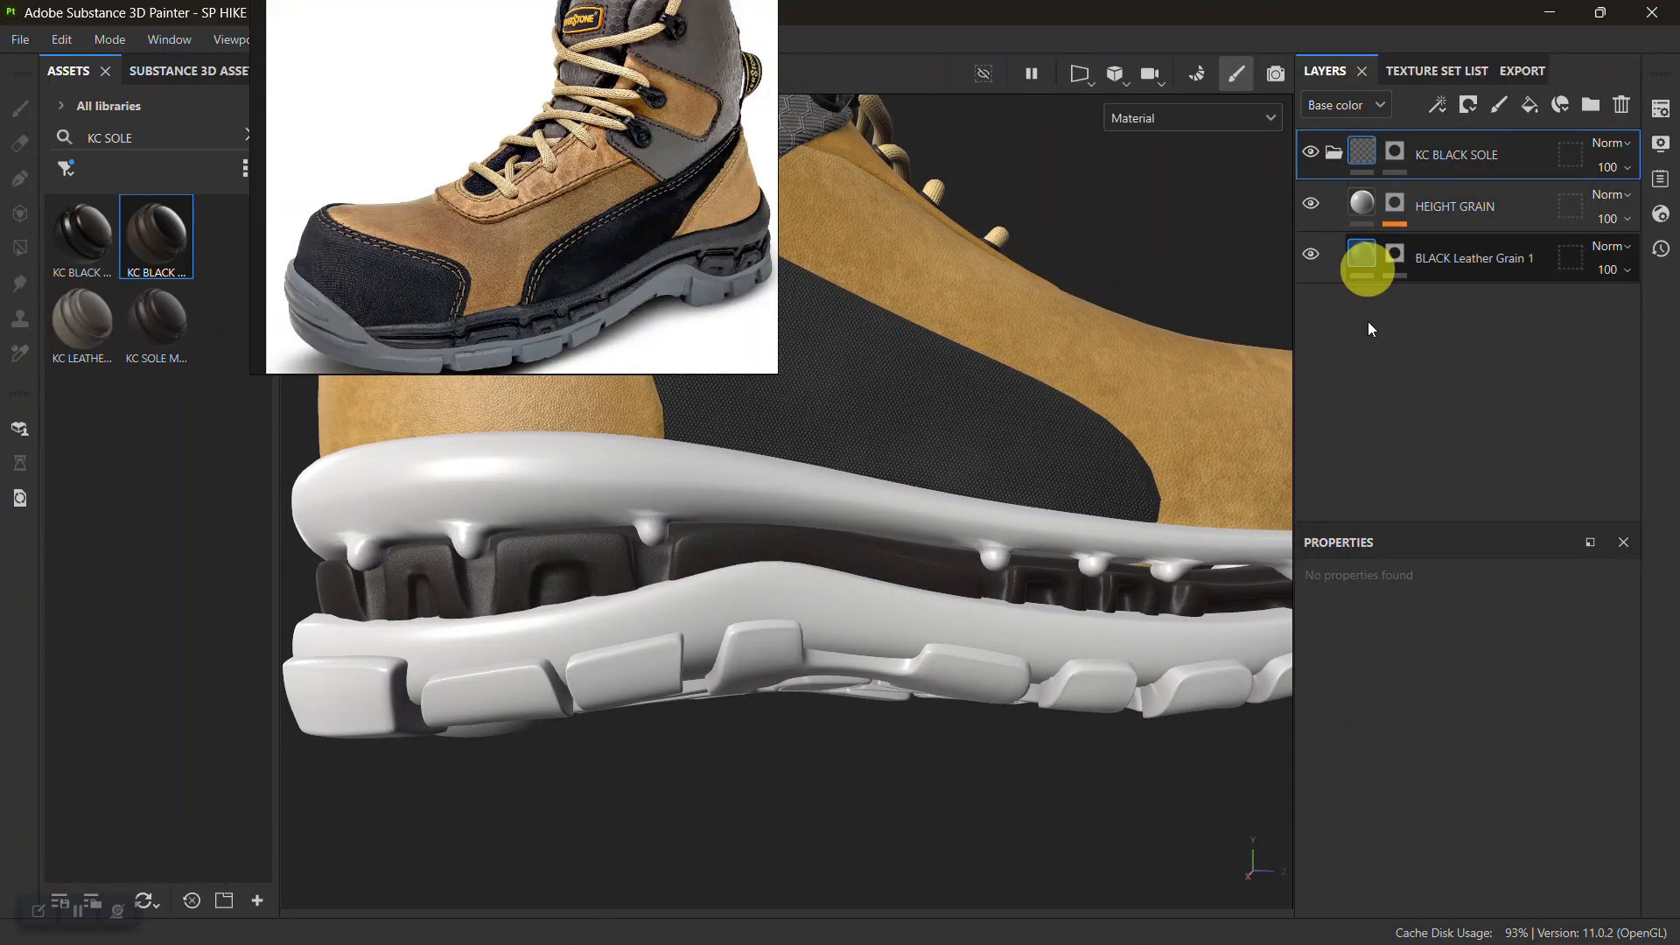
pyautogui.click(1365, 263)
pyautogui.scroll(-2, 1474, 737)
pyautogui.scroll(1, 1481, 754)
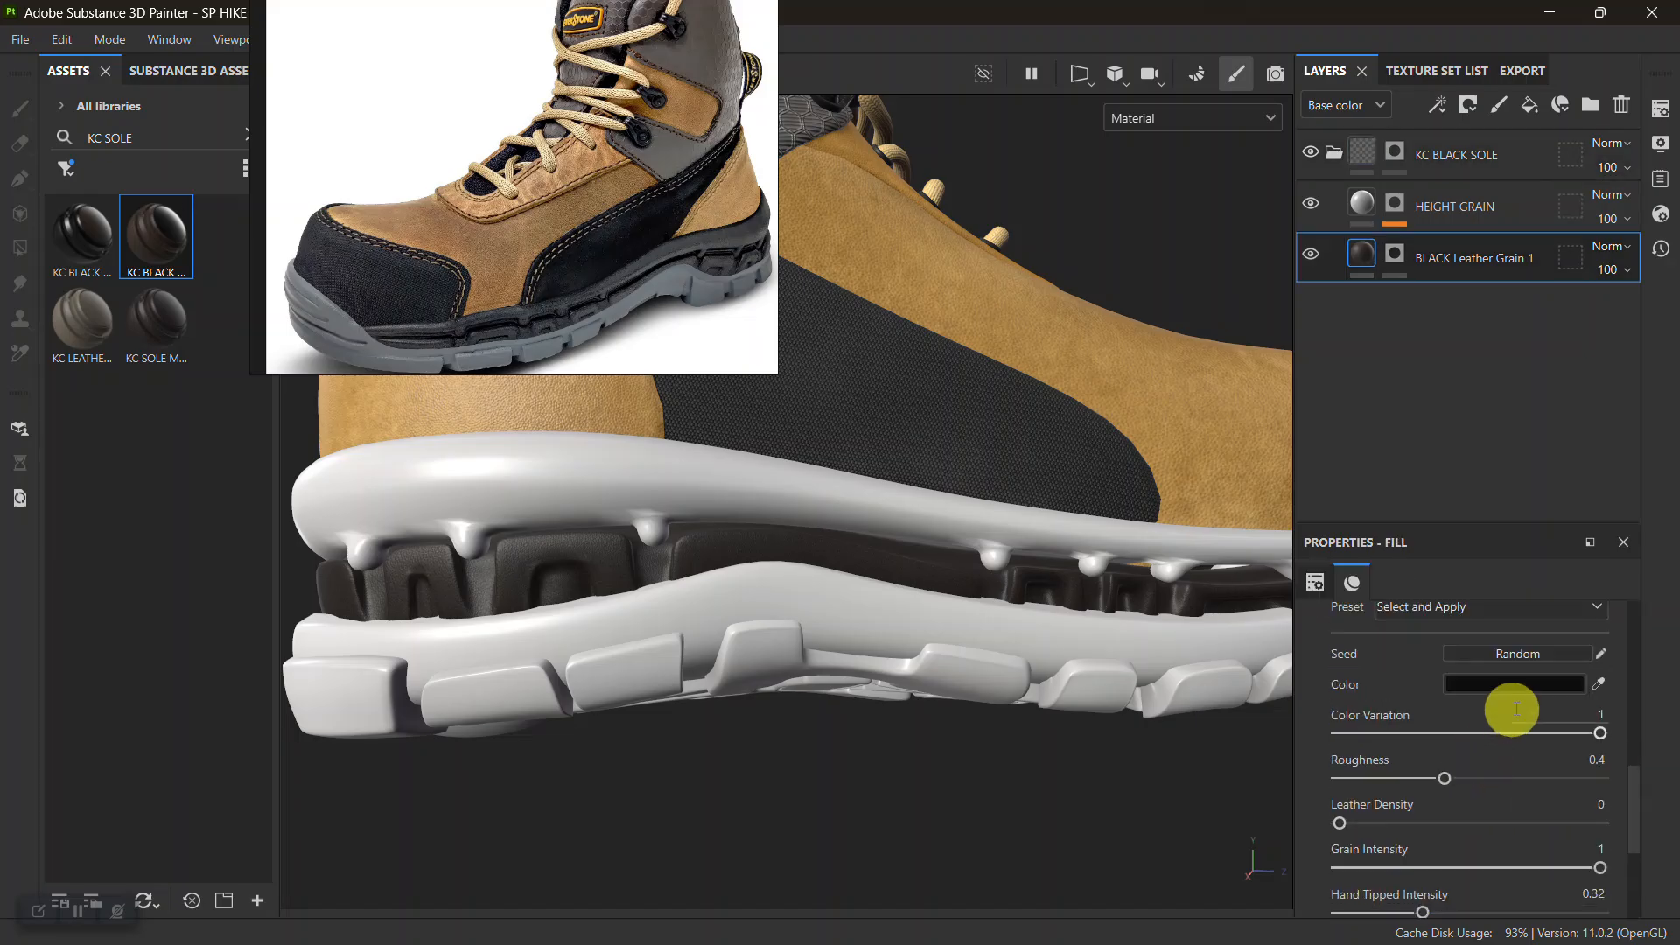
pyautogui.scroll(-3, 1499, 726)
pyautogui.scroll(3, 1498, 727)
pyautogui.click(1497, 686)
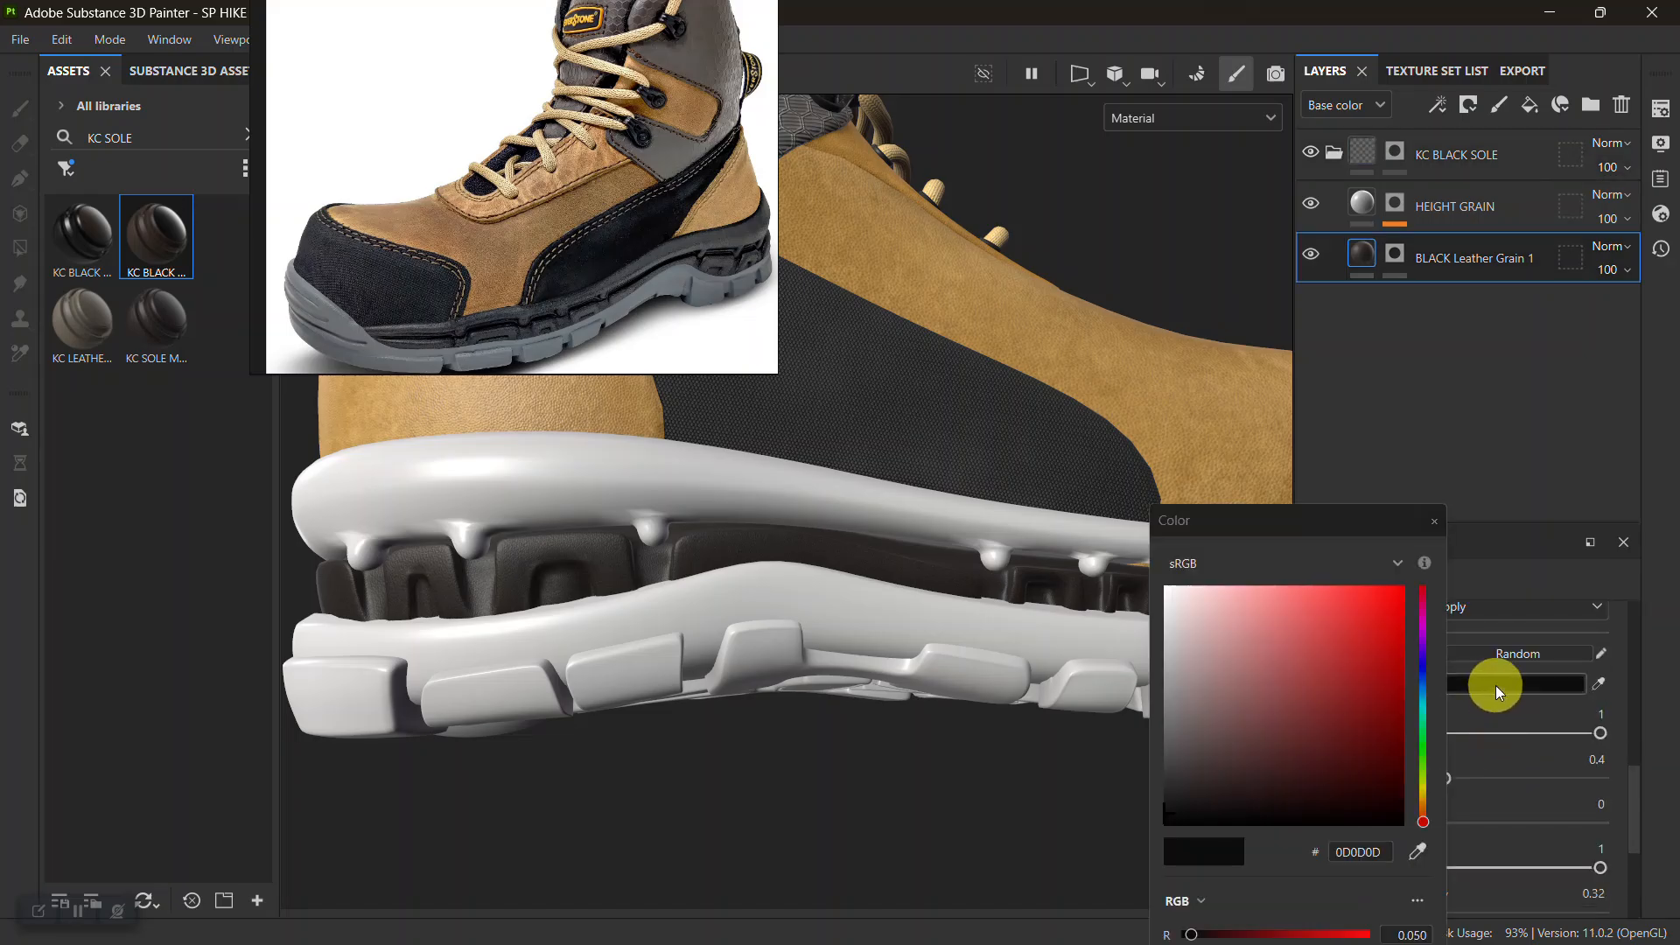
pyautogui.click(1429, 522)
pyautogui.keyDown('alt'); pyautogui.moveTo(893, 578); pyautogui.dragTo(825, 630, button='right'); pyautogui.keyUp('alt')
pyautogui.keyDown('alt'); pyautogui.moveTo(825, 630); pyautogui.dragTo(840, 679); pyautogui.keyUp('alt')
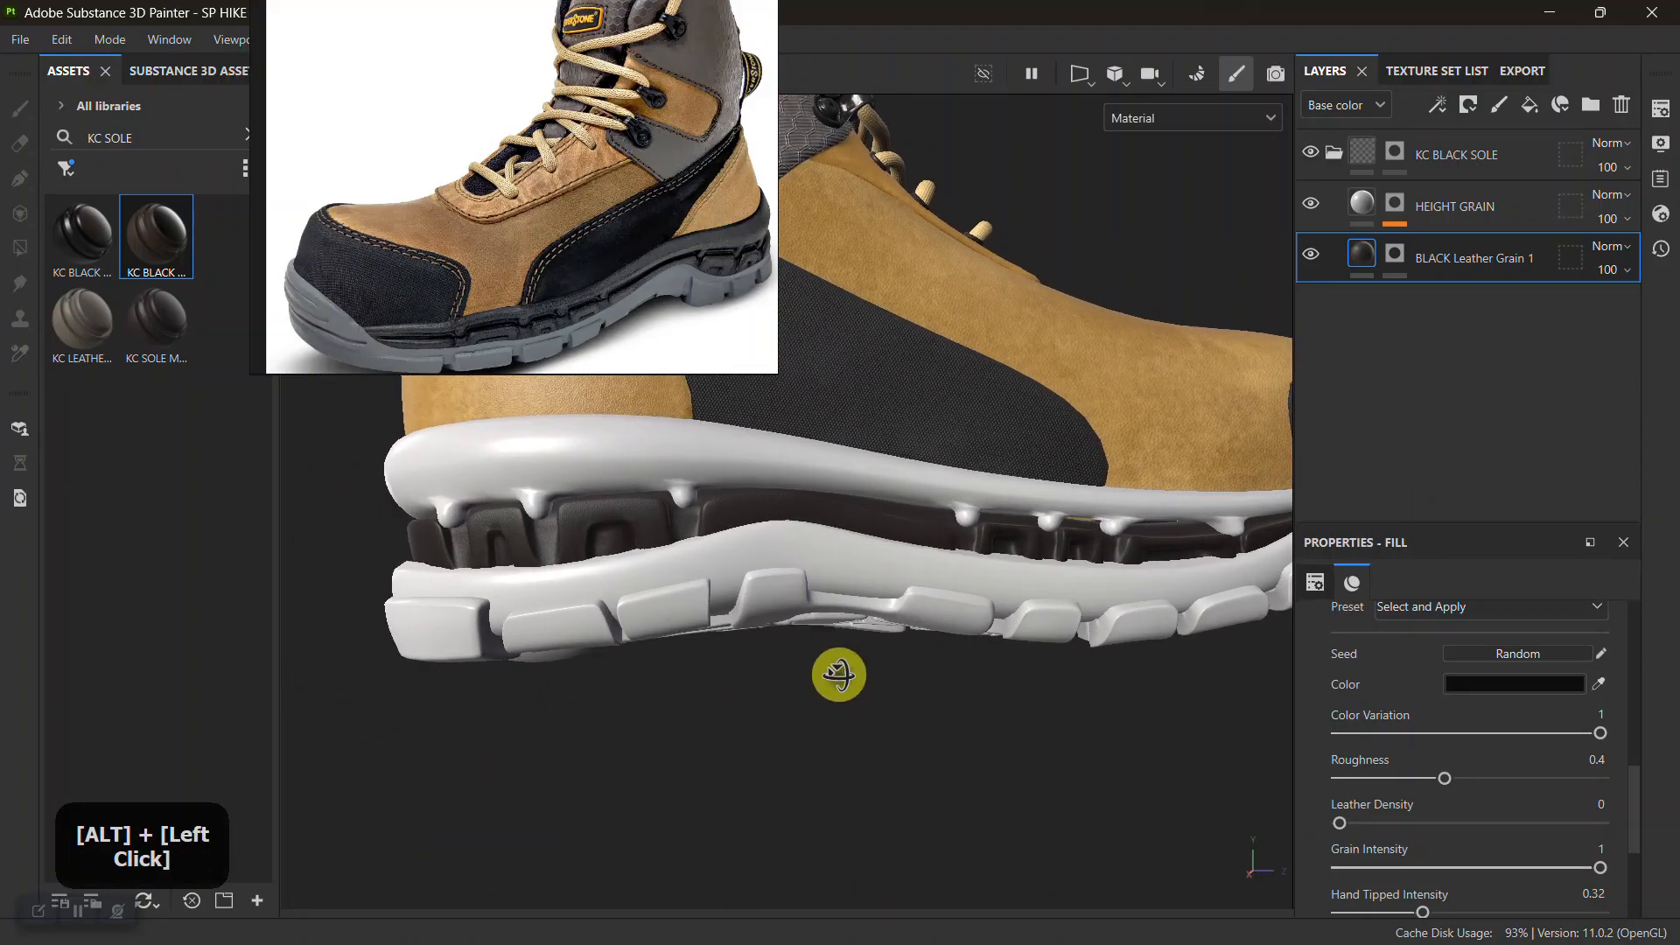
# Collapse the KC BLACK SOLE group and copy it
pyautogui.click(1333, 153)
pyautogui.click(1440, 166)
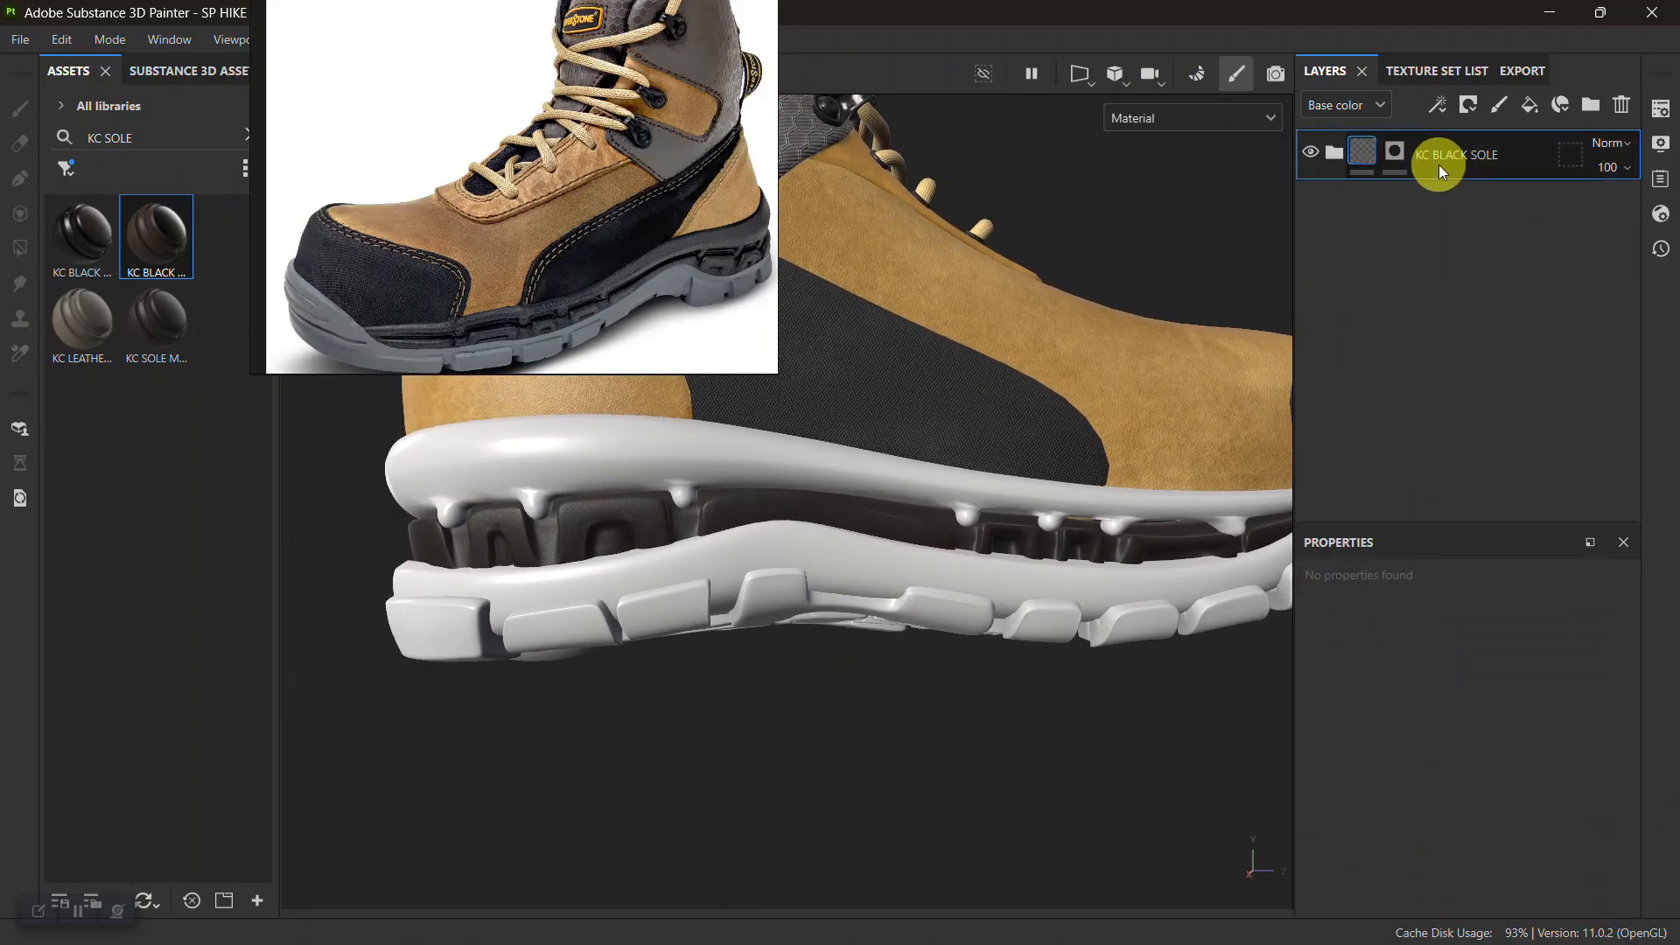
pyautogui.hotkey('ctrl', 'c')
# Switch to the texture set of the white sole part just below the mid sole and delete its default paint layer
pyautogui.keyDown('alt'); pyautogui.moveTo(796, 595); pyautogui.dragTo(768, 551, button='middle'); pyautogui.keyUp('alt')
pyautogui.keyDown('alt'); pyautogui.moveTo(769, 552); pyautogui.dragTo(863, 558, button='right'); pyautogui.keyUp('alt')
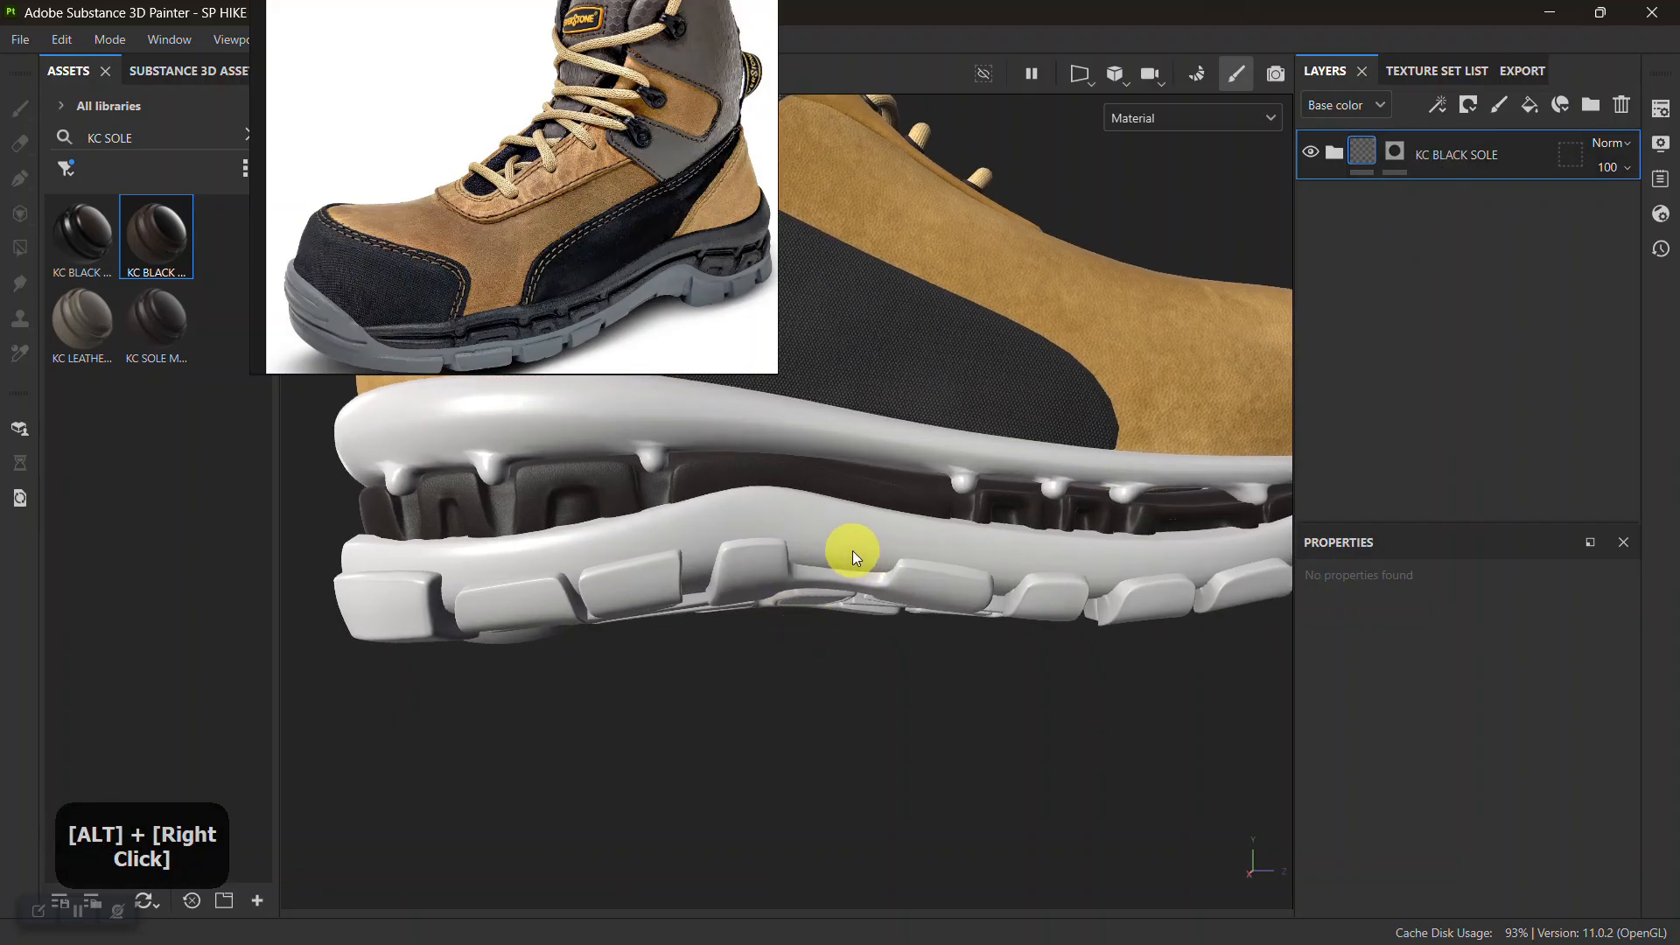
pyautogui.hotkey('ctrl', 'alt')
pyautogui.keyDown('ctrl'); pyautogui.keyDown('alt'); pyautogui.rightClick(849, 550); pyautogui.keyUp('alt'); pyautogui.keyUp('ctrl')
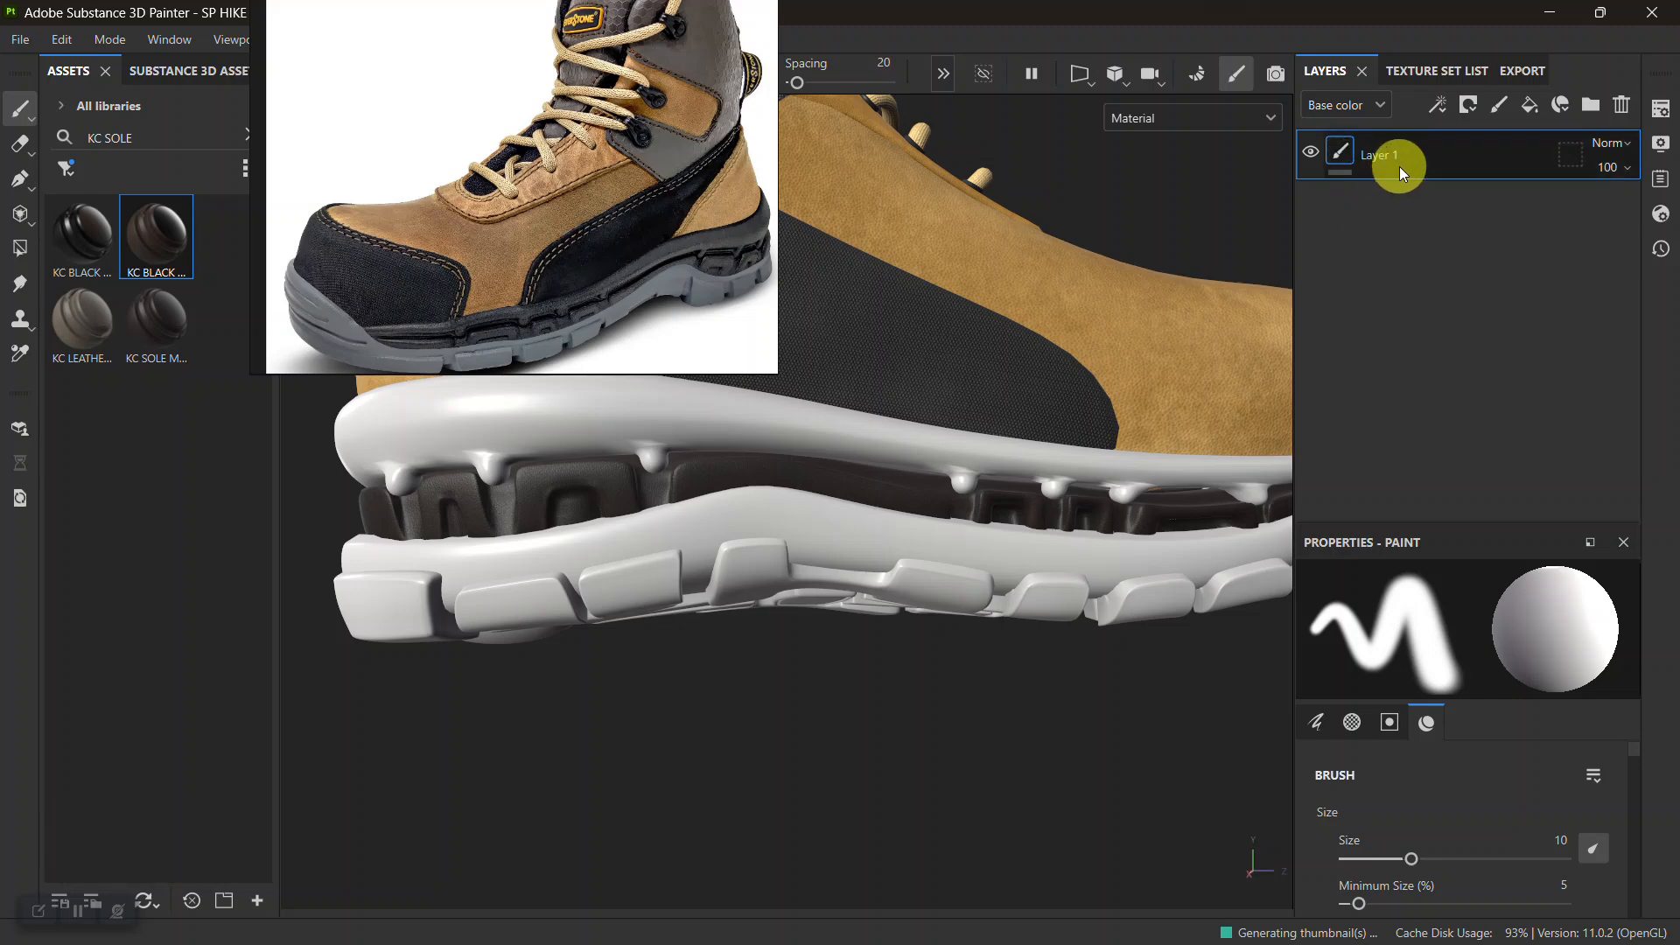
pyautogui.press('Delete')
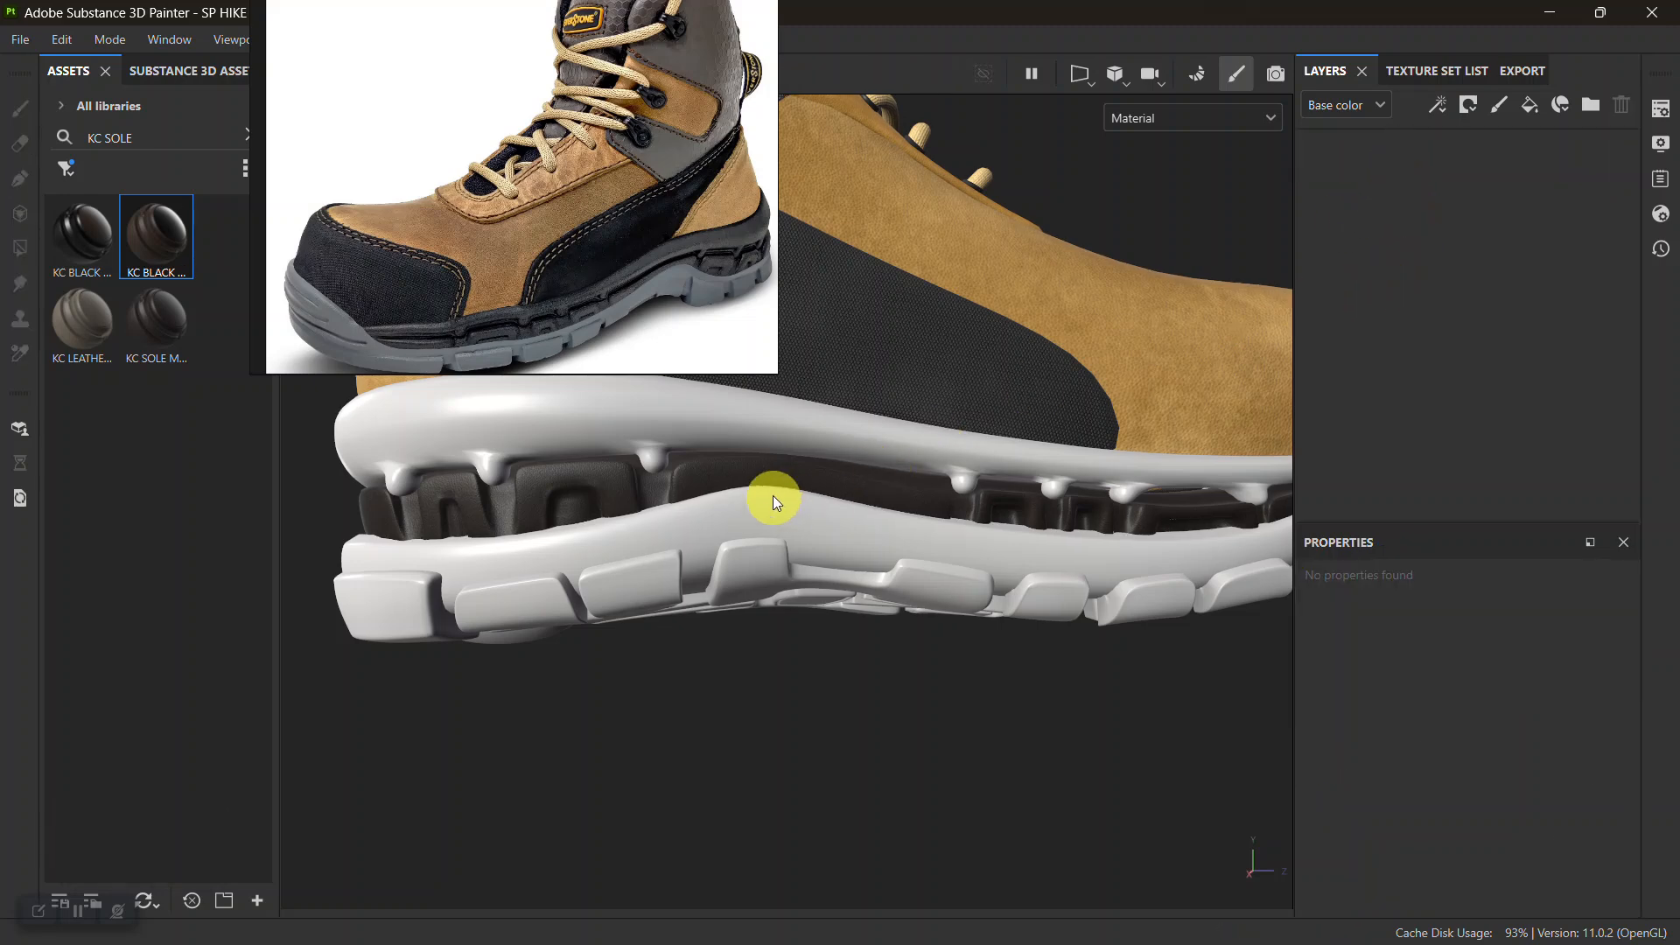
# Switch to the MID_SOLE_MAP texture set and set its size to 4096
pyautogui.press('ctrl')
pyautogui.keyDown('ctrl'); pyautogui.keyDown('alt'); pyautogui.rightClick(774, 470); pyautogui.keyUp('alt'); pyautogui.keyUp('ctrl')
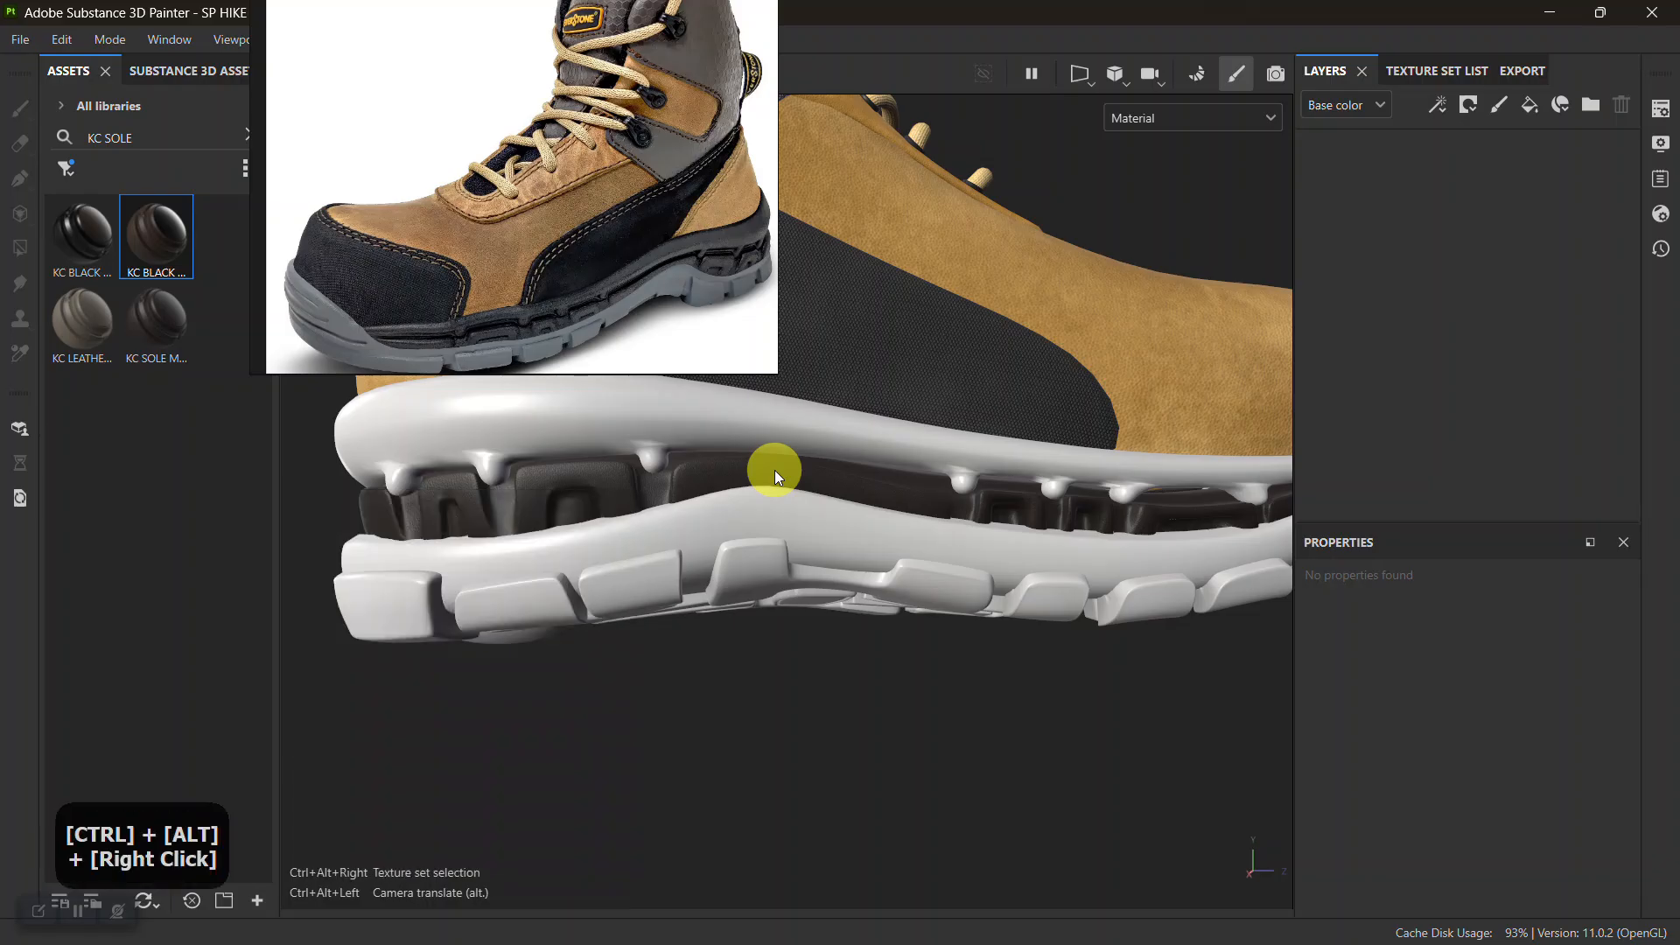
pyautogui.click(1661, 108)
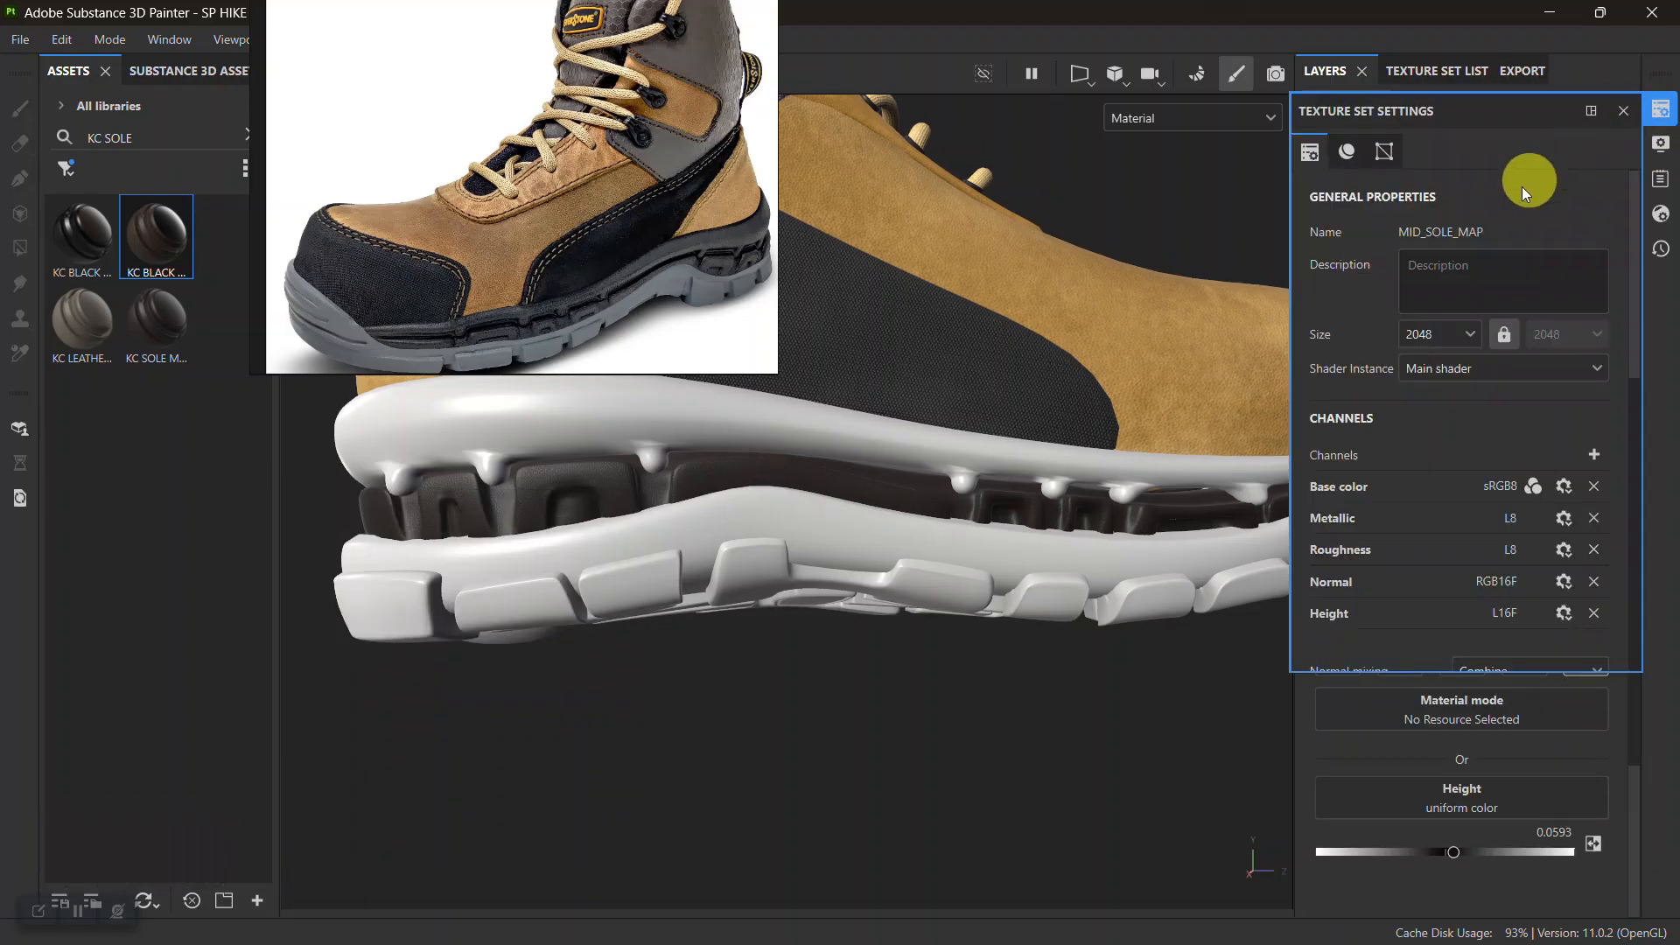
pyautogui.click(1440, 335)
pyautogui.click(1416, 474)
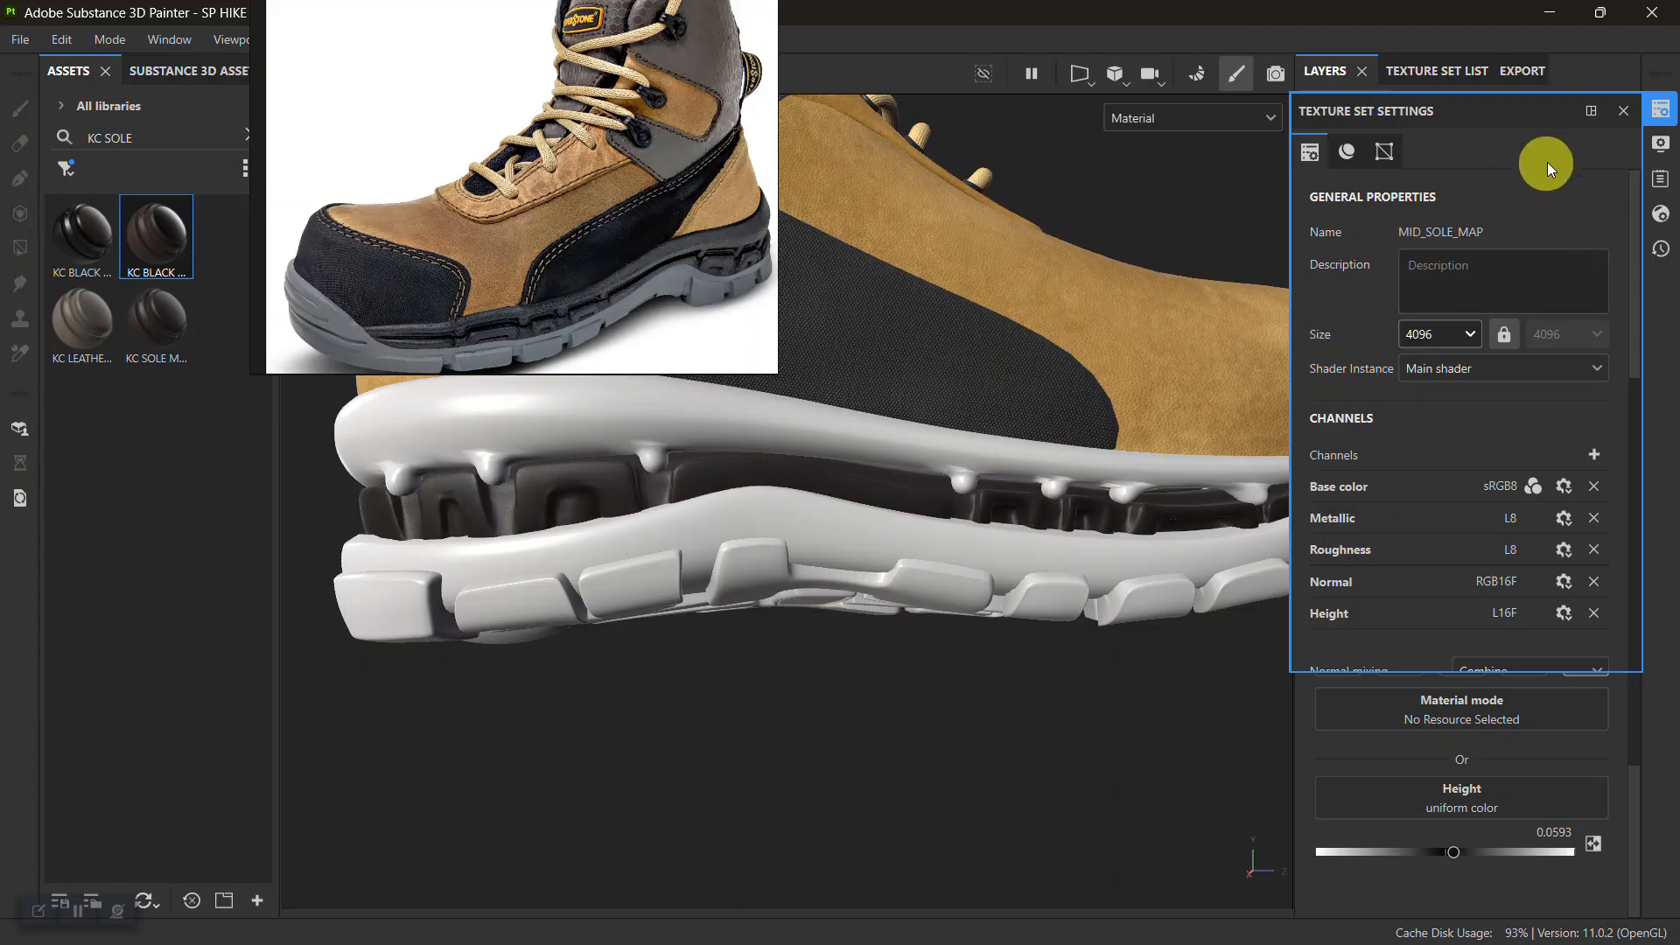
pyautogui.click(1624, 111)
# Check the grain on the mid sole up close, and set the SOLE_FLAT_BASE_MAP texture set's size to 4096
pyautogui.keyDown('alt'); pyautogui.moveTo(1058, 330); pyautogui.dragTo(747, 735, button='right'); pyautogui.keyUp('alt')
pyautogui.keyDown('alt'); pyautogui.moveTo(747, 735); pyautogui.dragTo(889, 532, button='middle'); pyautogui.keyUp('alt')
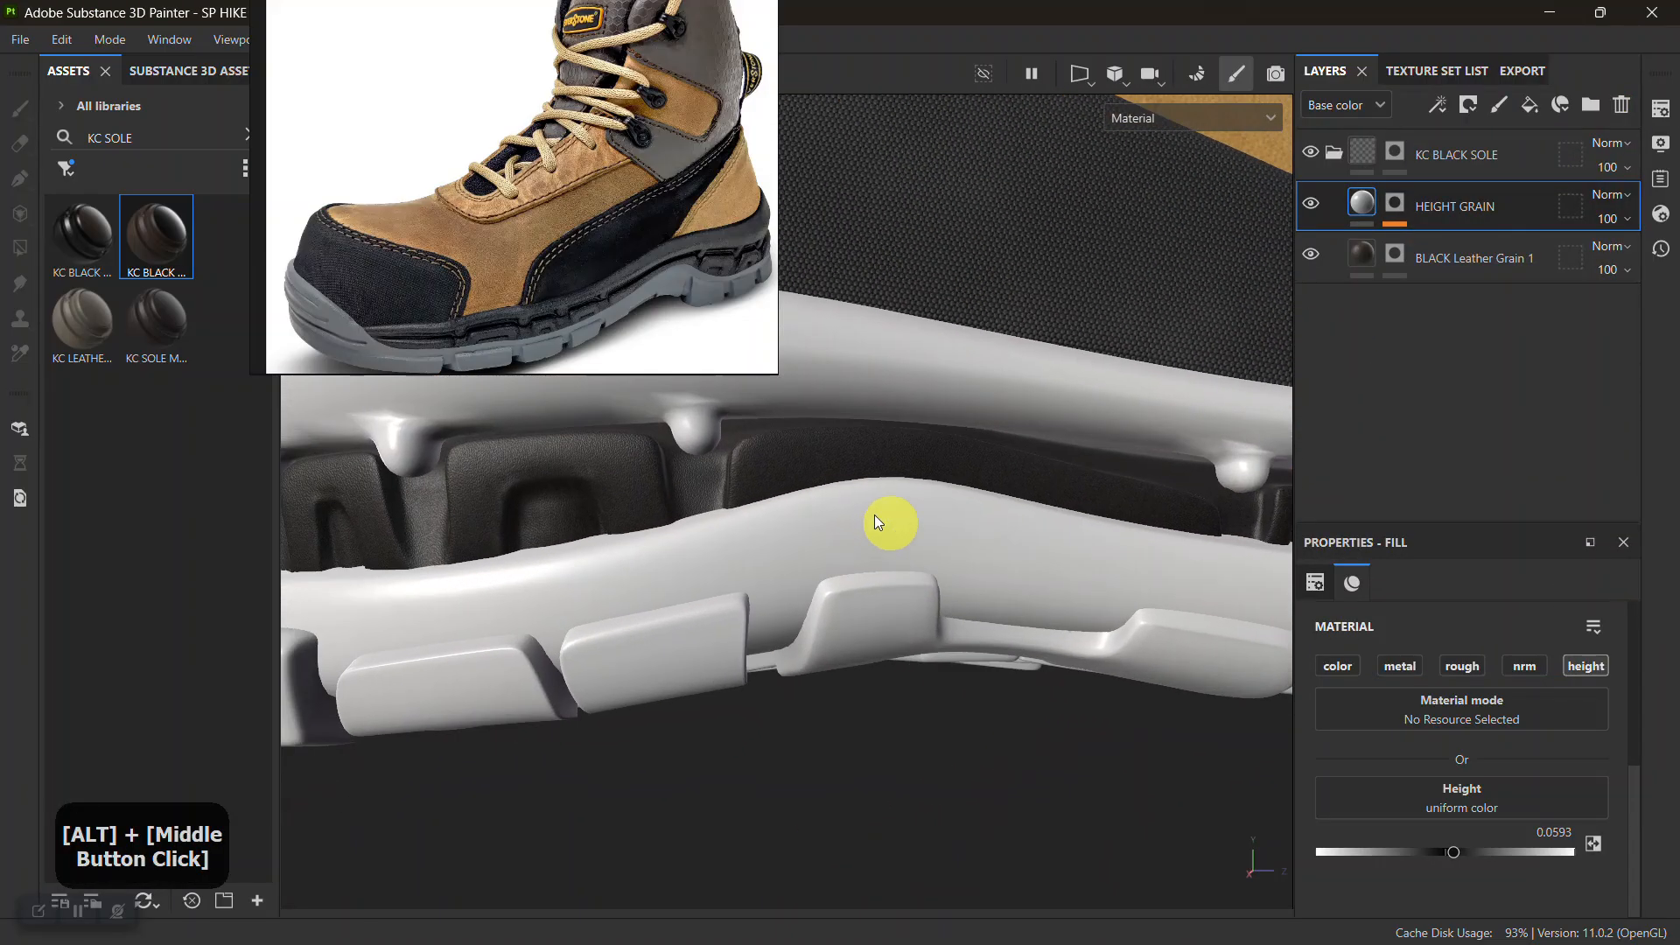
pyautogui.keyDown('alt'); pyautogui.moveTo(890, 533); pyautogui.dragTo(814, 774, button='right'); pyautogui.keyUp('alt')
pyautogui.keyDown('alt'); pyautogui.moveTo(814, 774); pyautogui.dragTo(757, 682); pyautogui.keyUp('alt')
pyautogui.keyDown('alt'); pyautogui.moveTo(758, 682); pyautogui.dragTo(517, 386, button='right'); pyautogui.keyUp('alt')
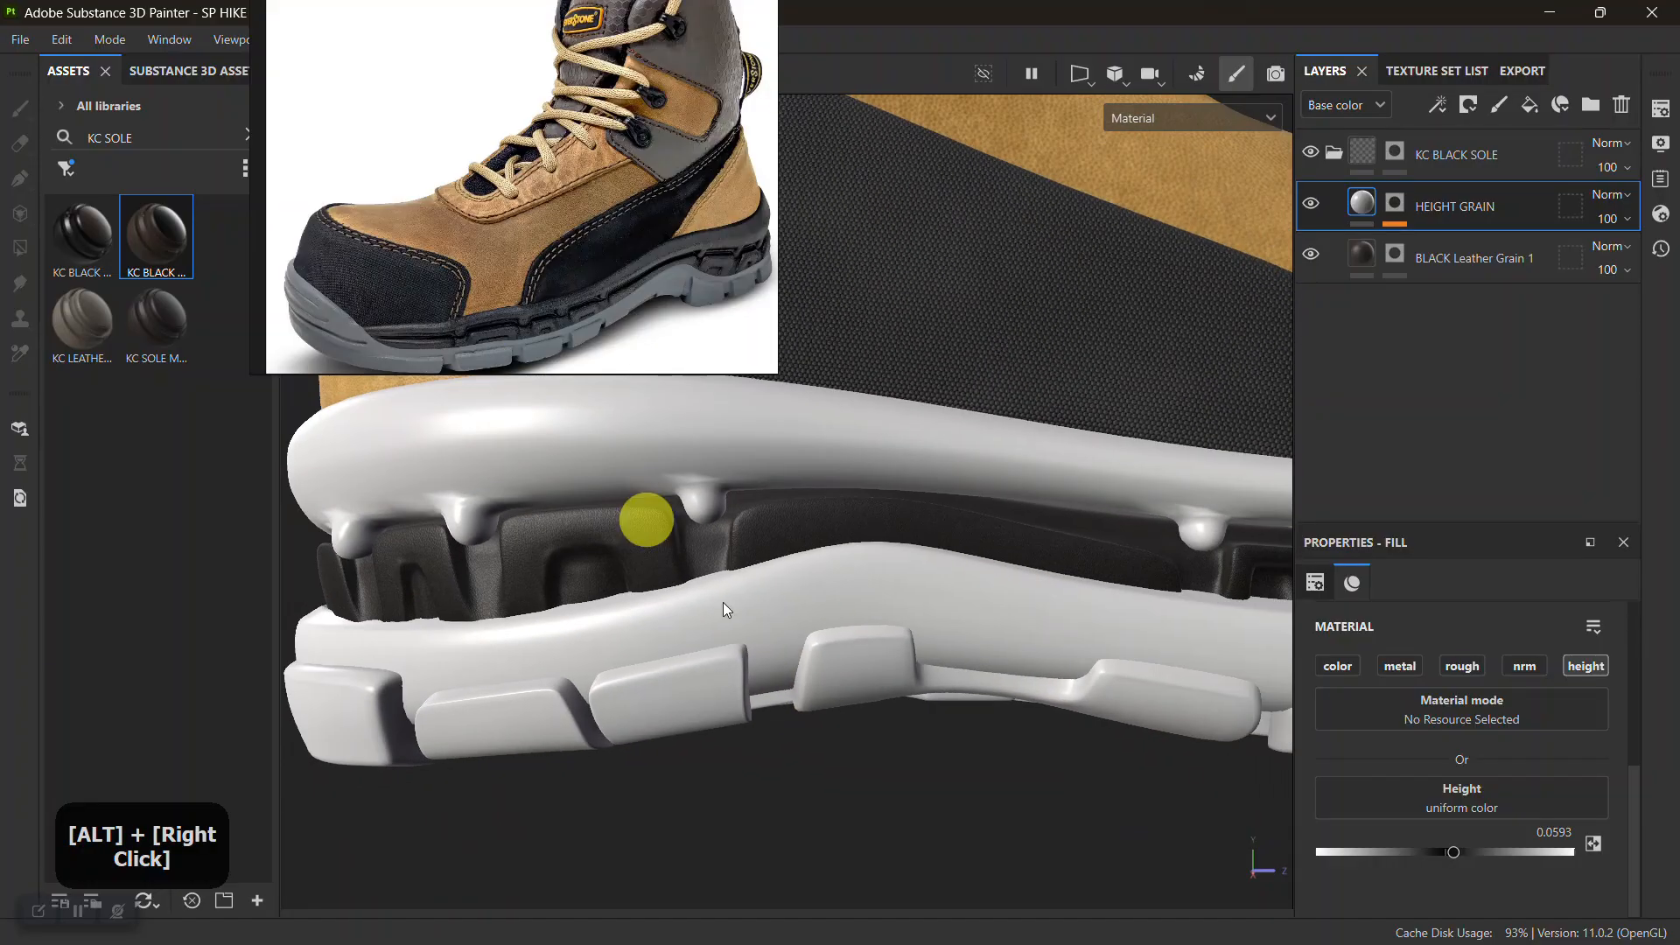
pyautogui.keyDown('alt'); pyautogui.moveTo(518, 386); pyautogui.dragTo(855, 588); pyautogui.keyUp('alt')
pyautogui.keyDown('alt'); pyautogui.moveTo(855, 588); pyautogui.dragTo(907, 581, button='middle'); pyautogui.keyUp('alt')
pyautogui.keyDown('ctrl'); pyautogui.keyDown('alt'); pyautogui.rightClick(907, 581); pyautogui.keyUp('alt'); pyautogui.keyUp('ctrl')
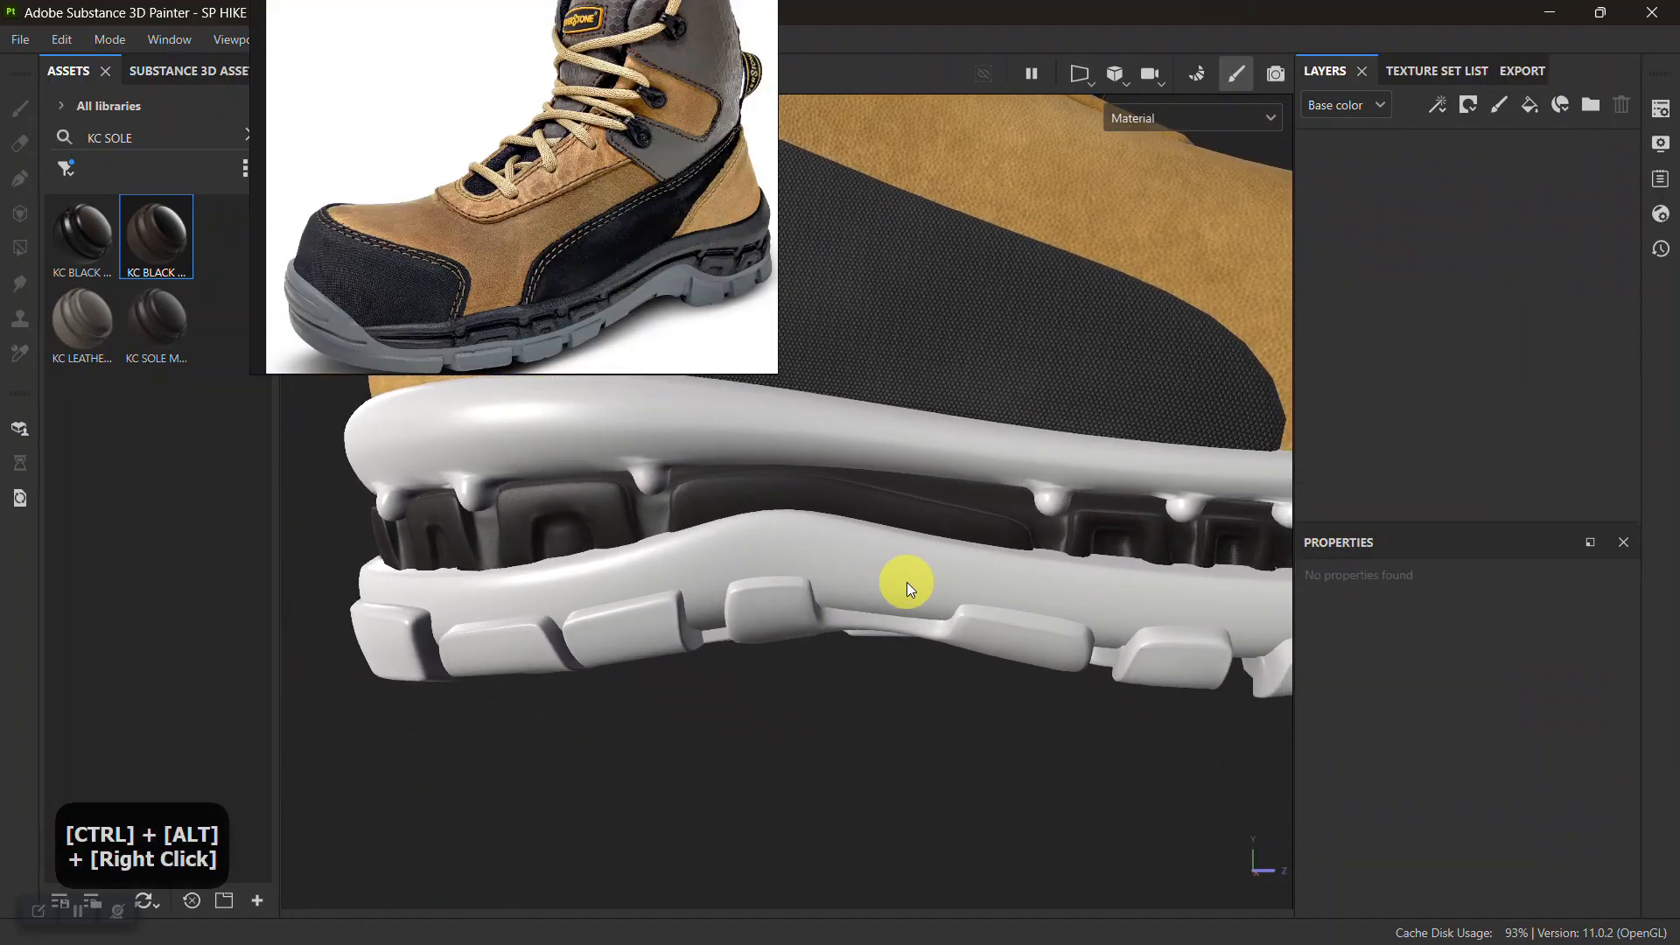
pyautogui.click(1660, 108)
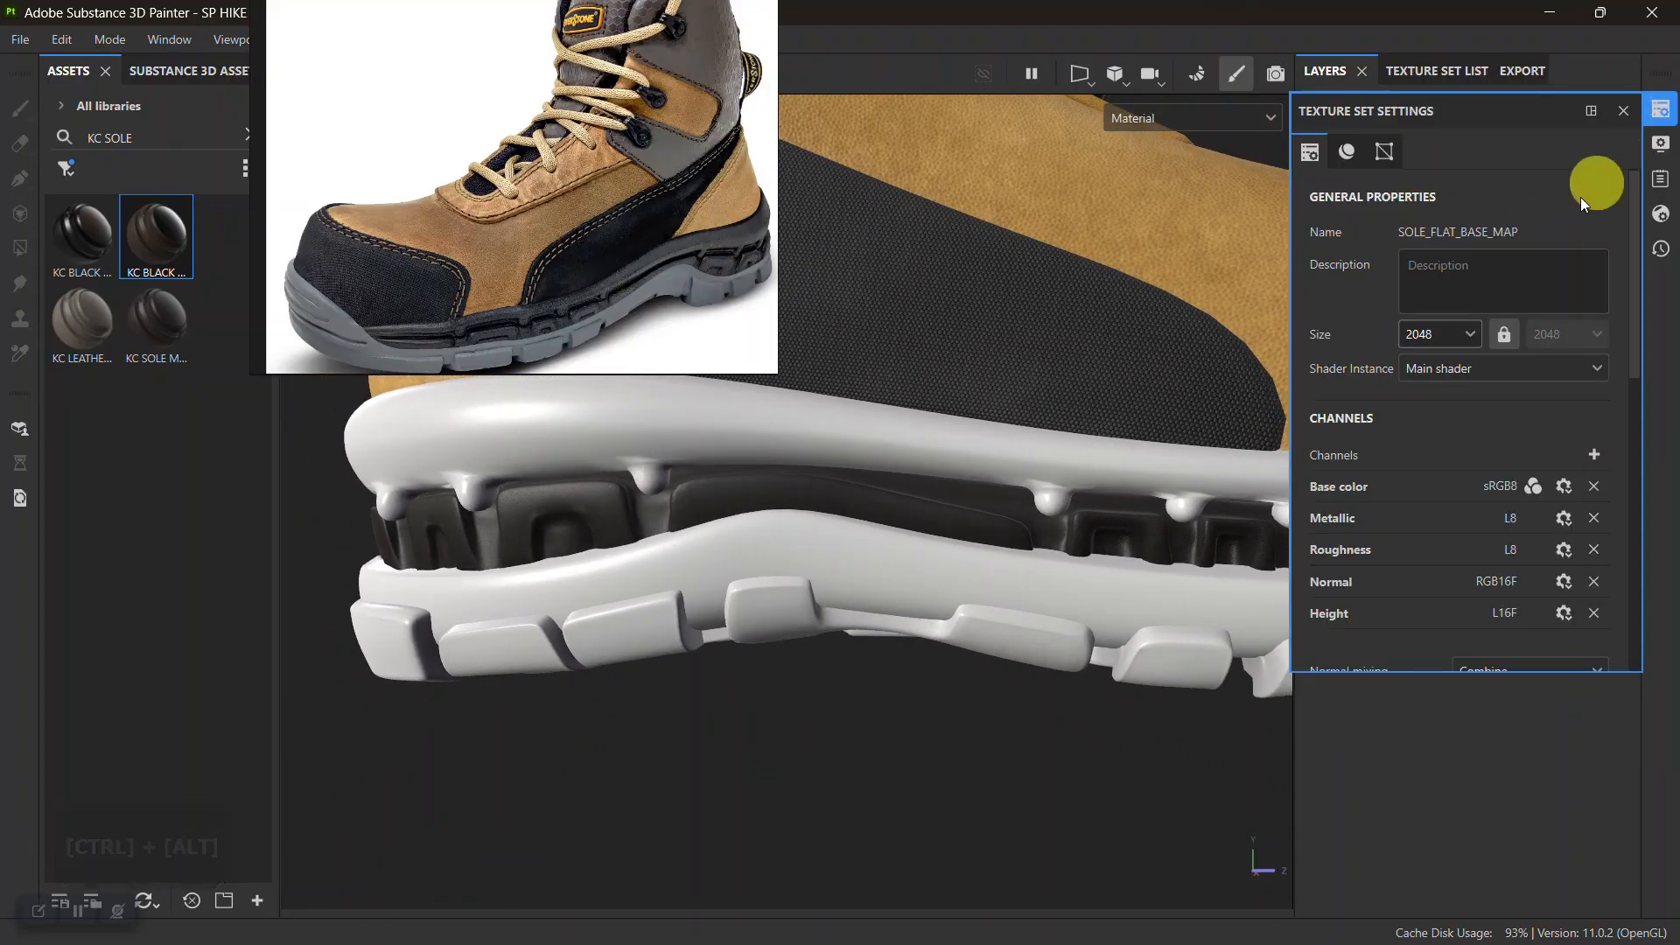
pyautogui.click(1458, 332)
pyautogui.click(1424, 465)
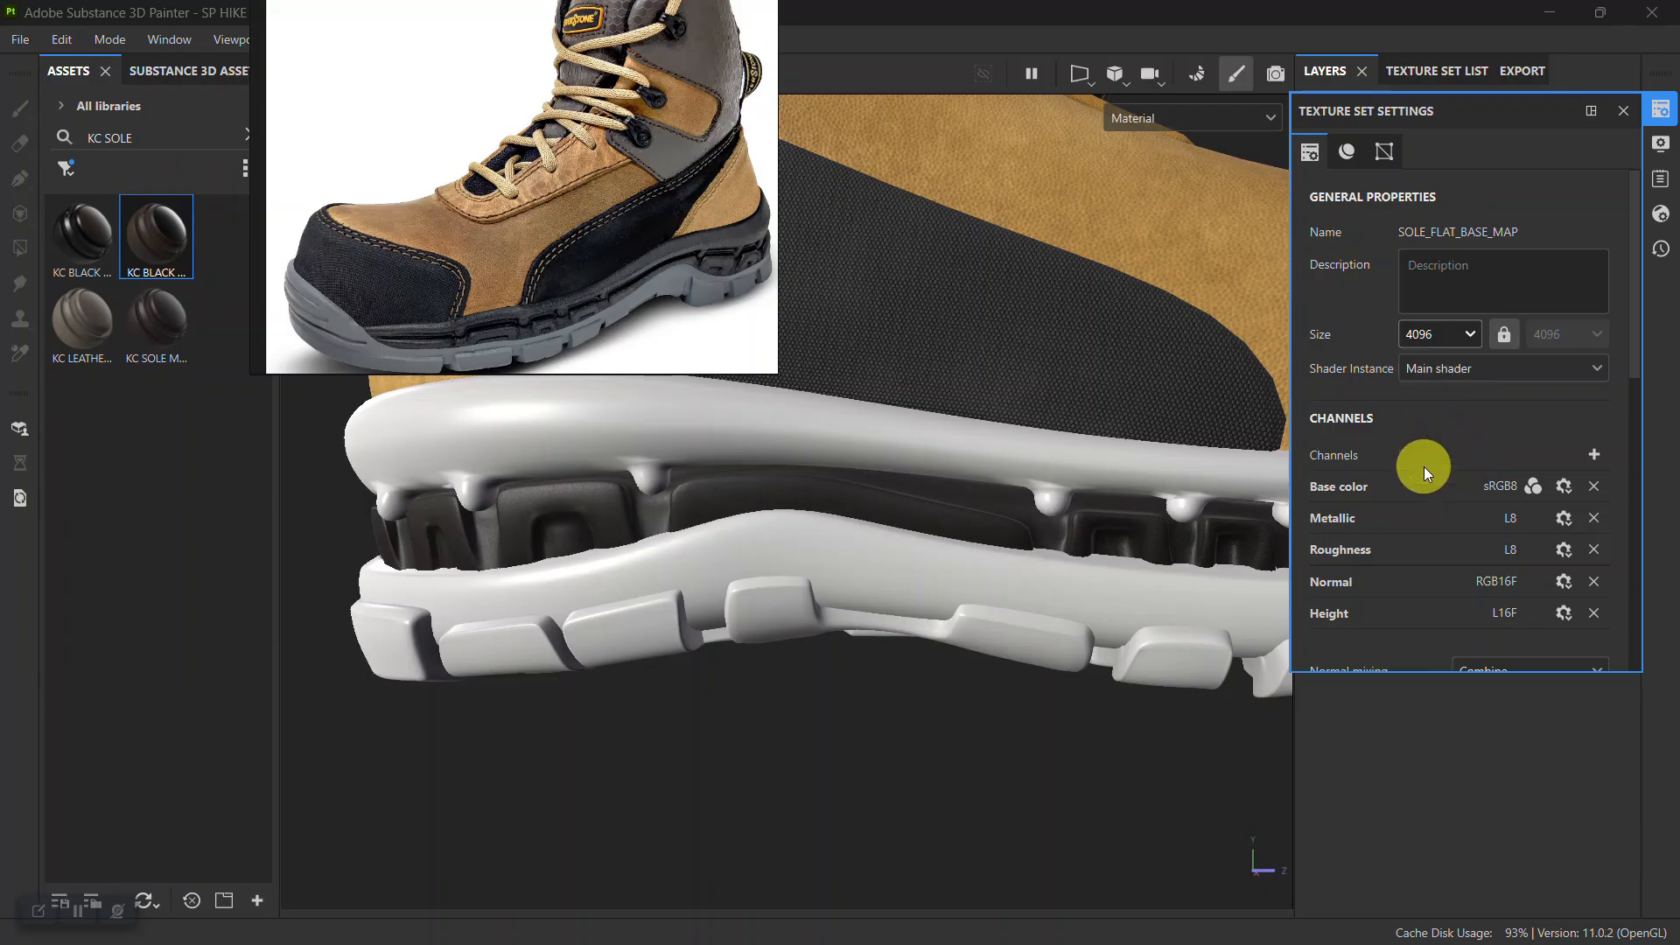
pyautogui.click(1623, 114)
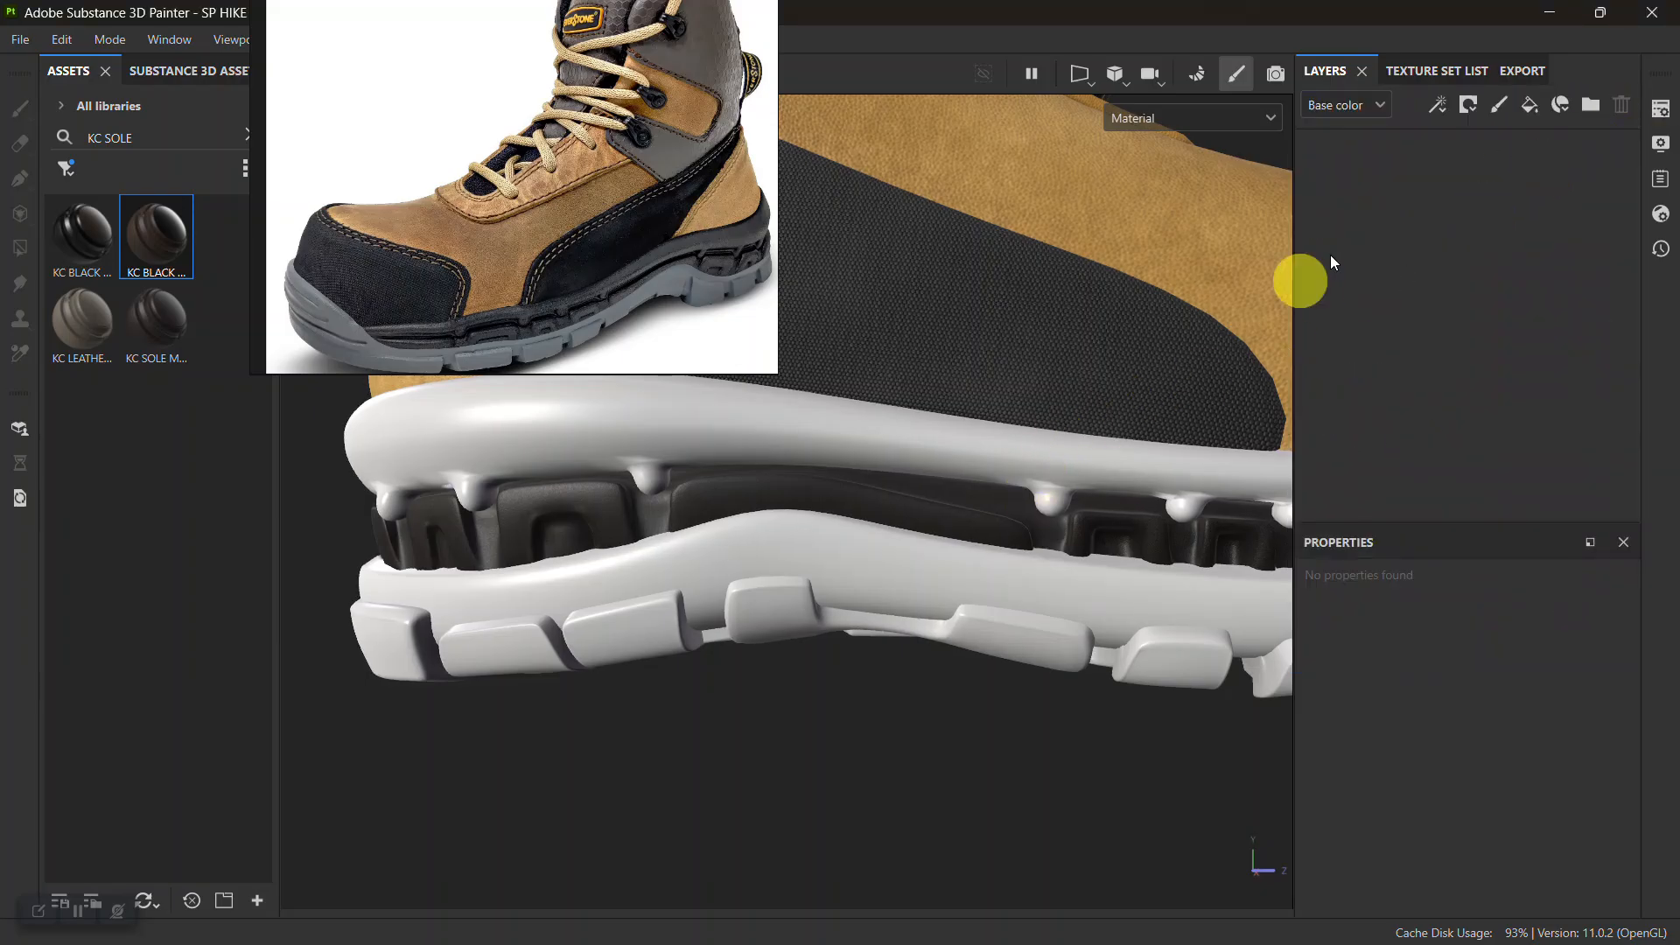
# Paste the KC BLACK SOLE group into the SOLE_FLAT_BASE_MAP texture set and give it a black mask
pyautogui.hotkey('ctrl', 'v')
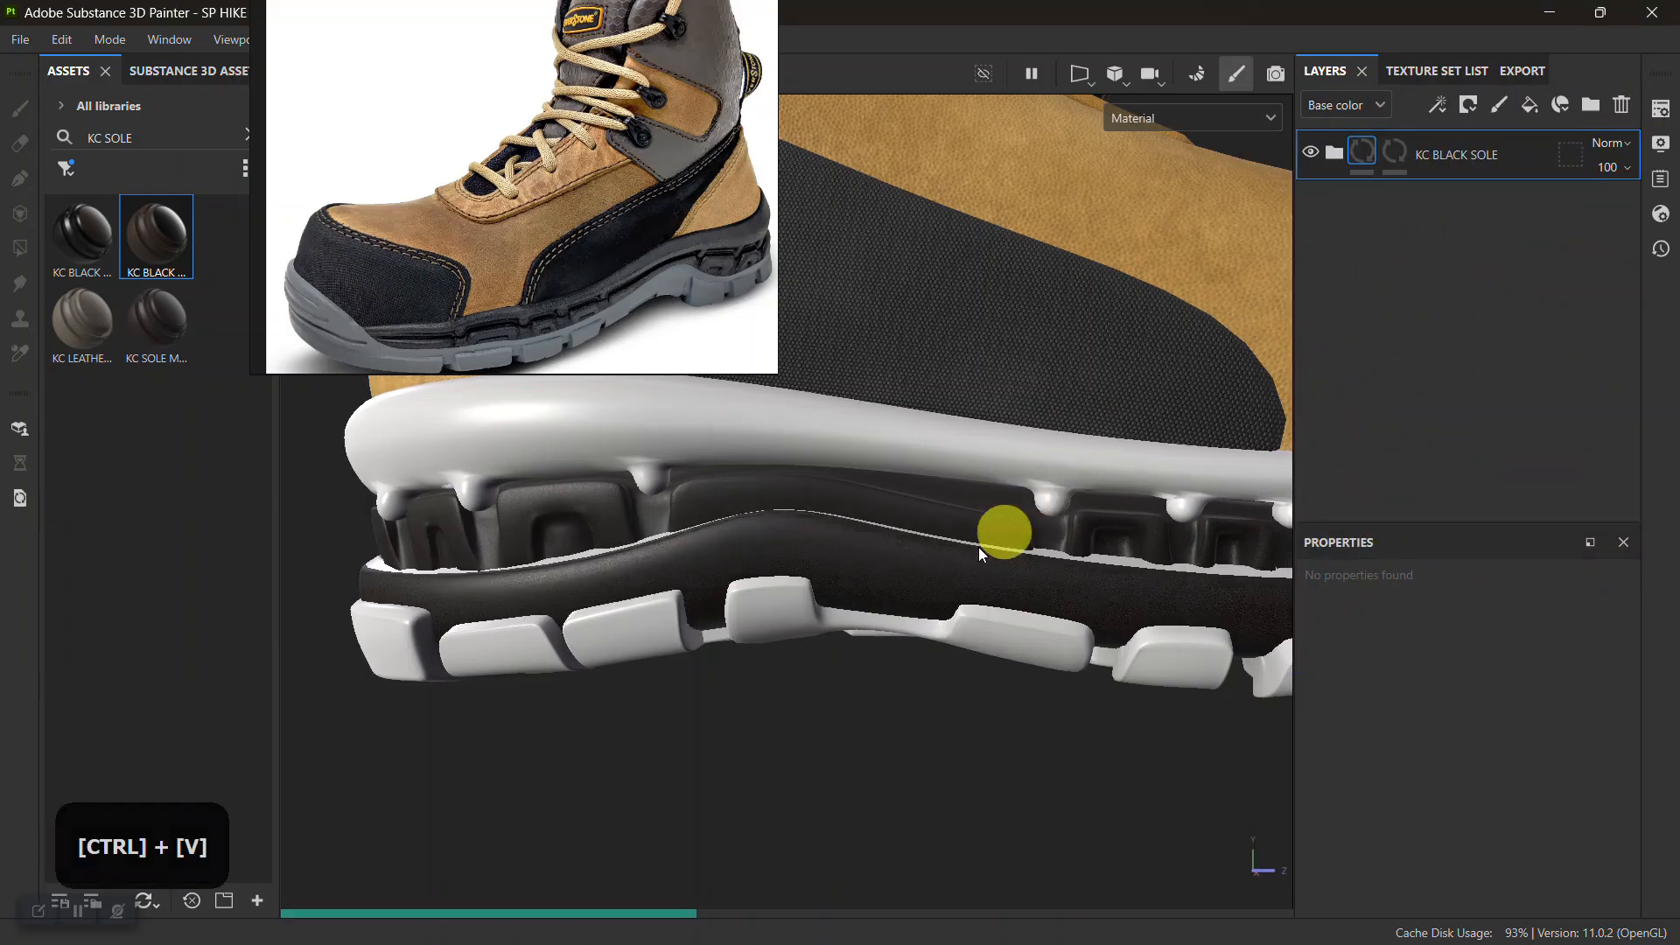
pyautogui.keyDown('alt'); pyautogui.moveTo(767, 628); pyautogui.dragTo(827, 608); pyautogui.keyUp('alt')
pyautogui.rightClick(1426, 157)
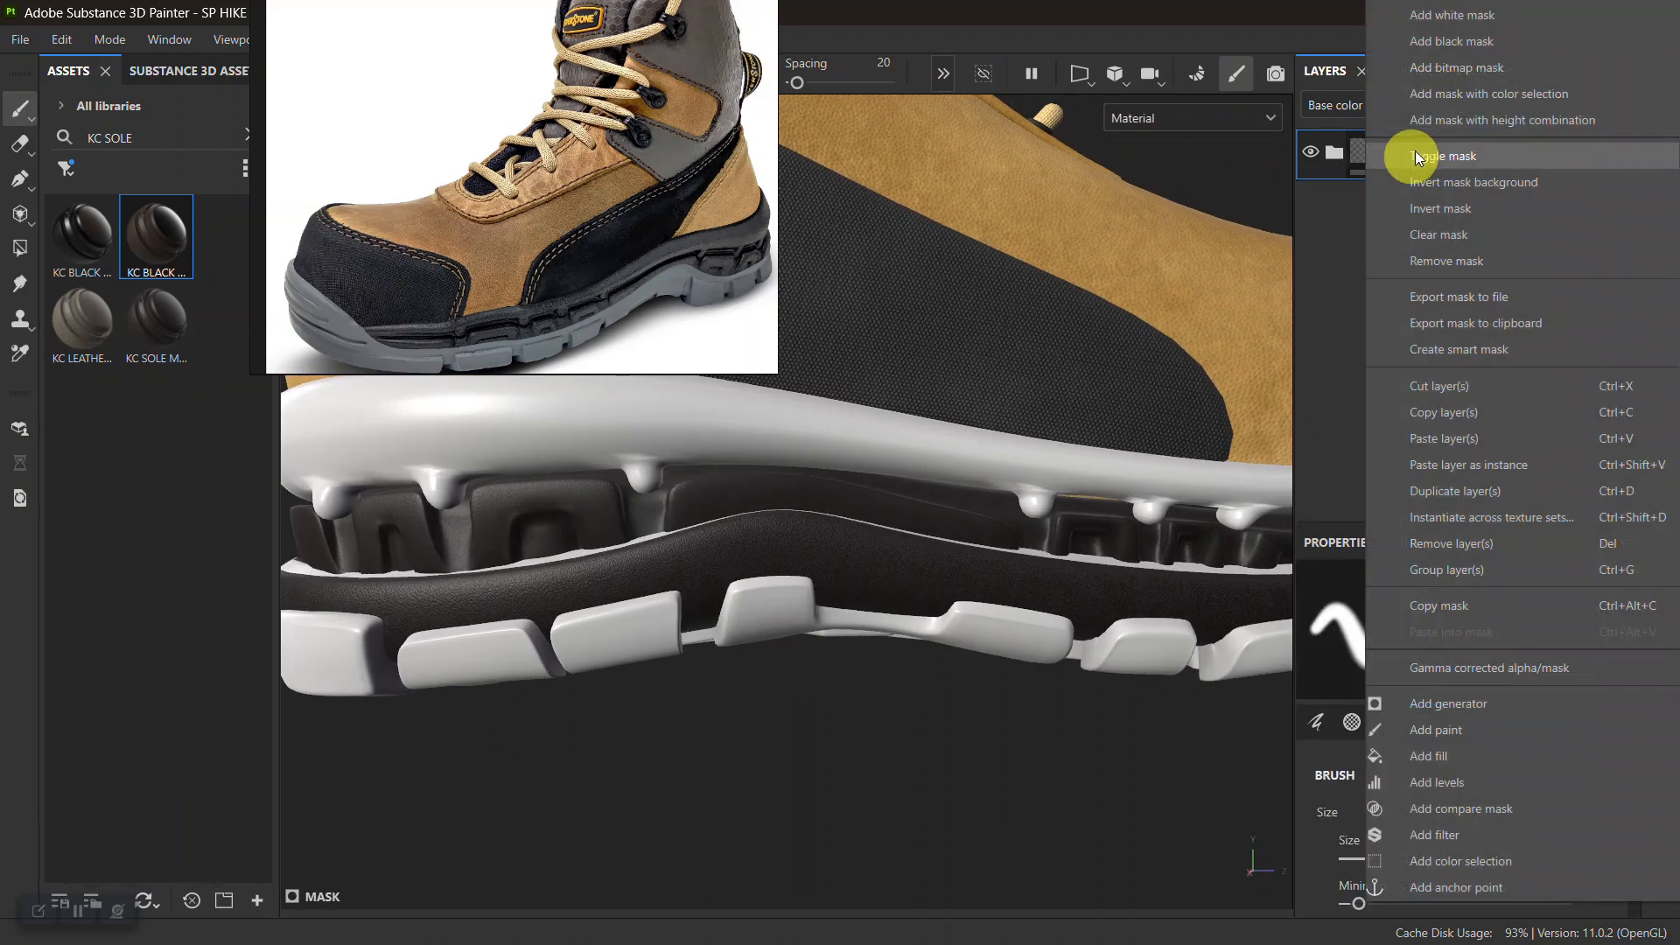
pyautogui.click(1421, 49)
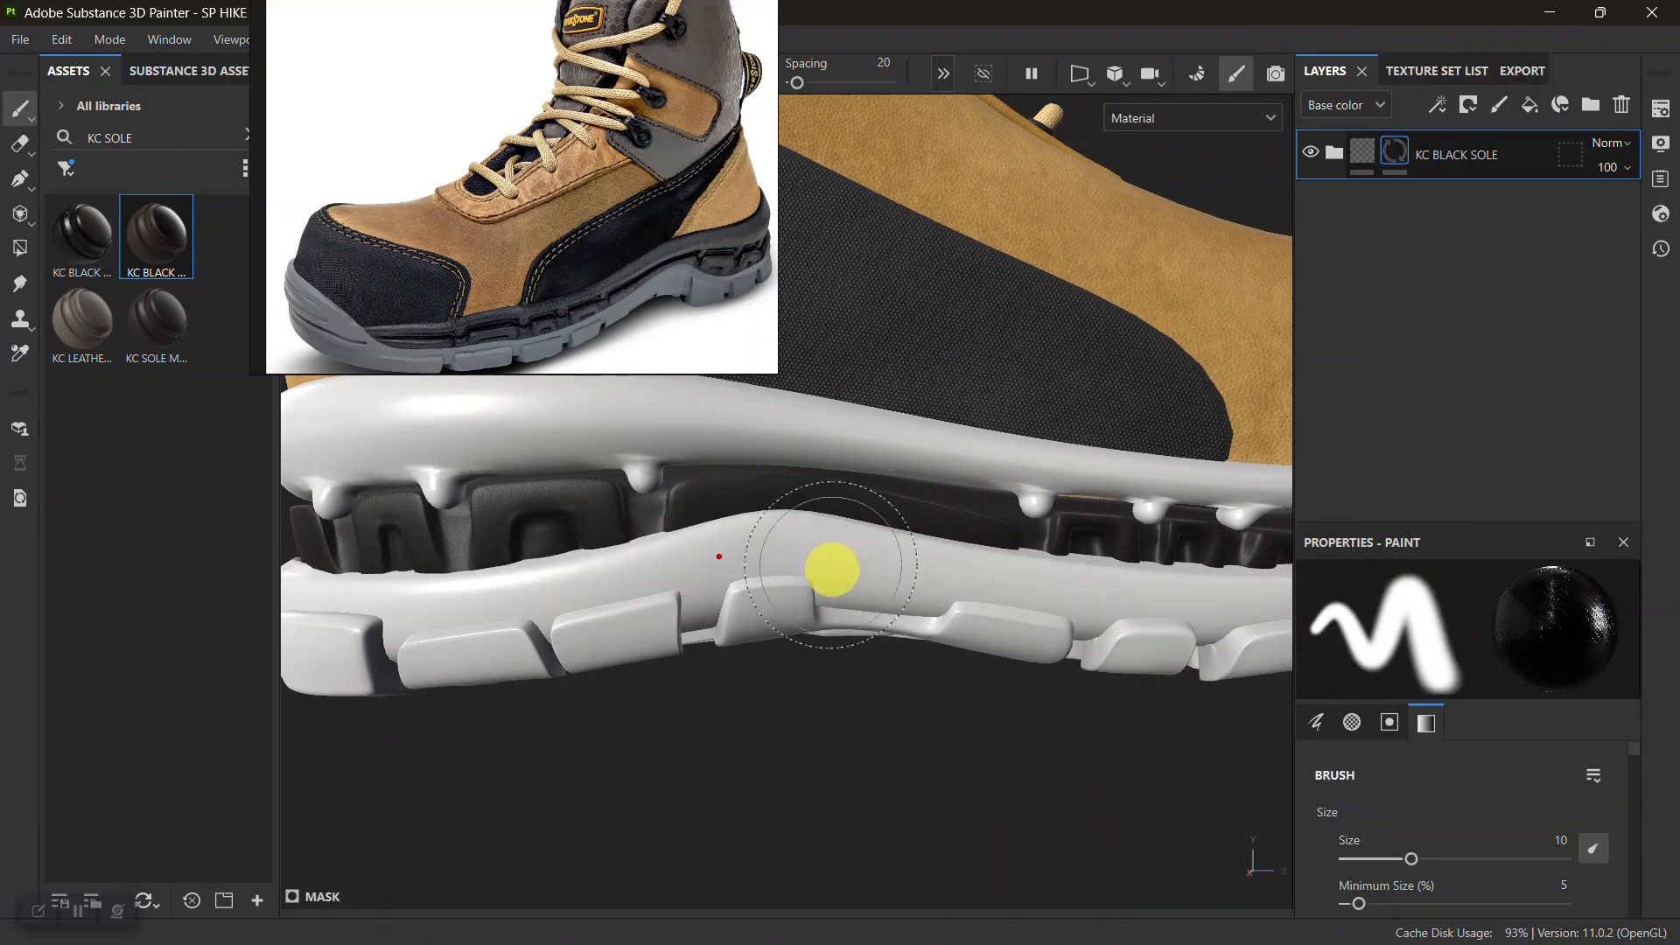
pyautogui.keyDown('alt'); pyautogui.moveTo(833, 570); pyautogui.dragTo(732, 480, button='right'); pyautogui.keyUp('alt')
pyautogui.keyDown('alt'); pyautogui.moveTo(732, 480); pyautogui.dragTo(696, 513); pyautogui.keyUp('alt')
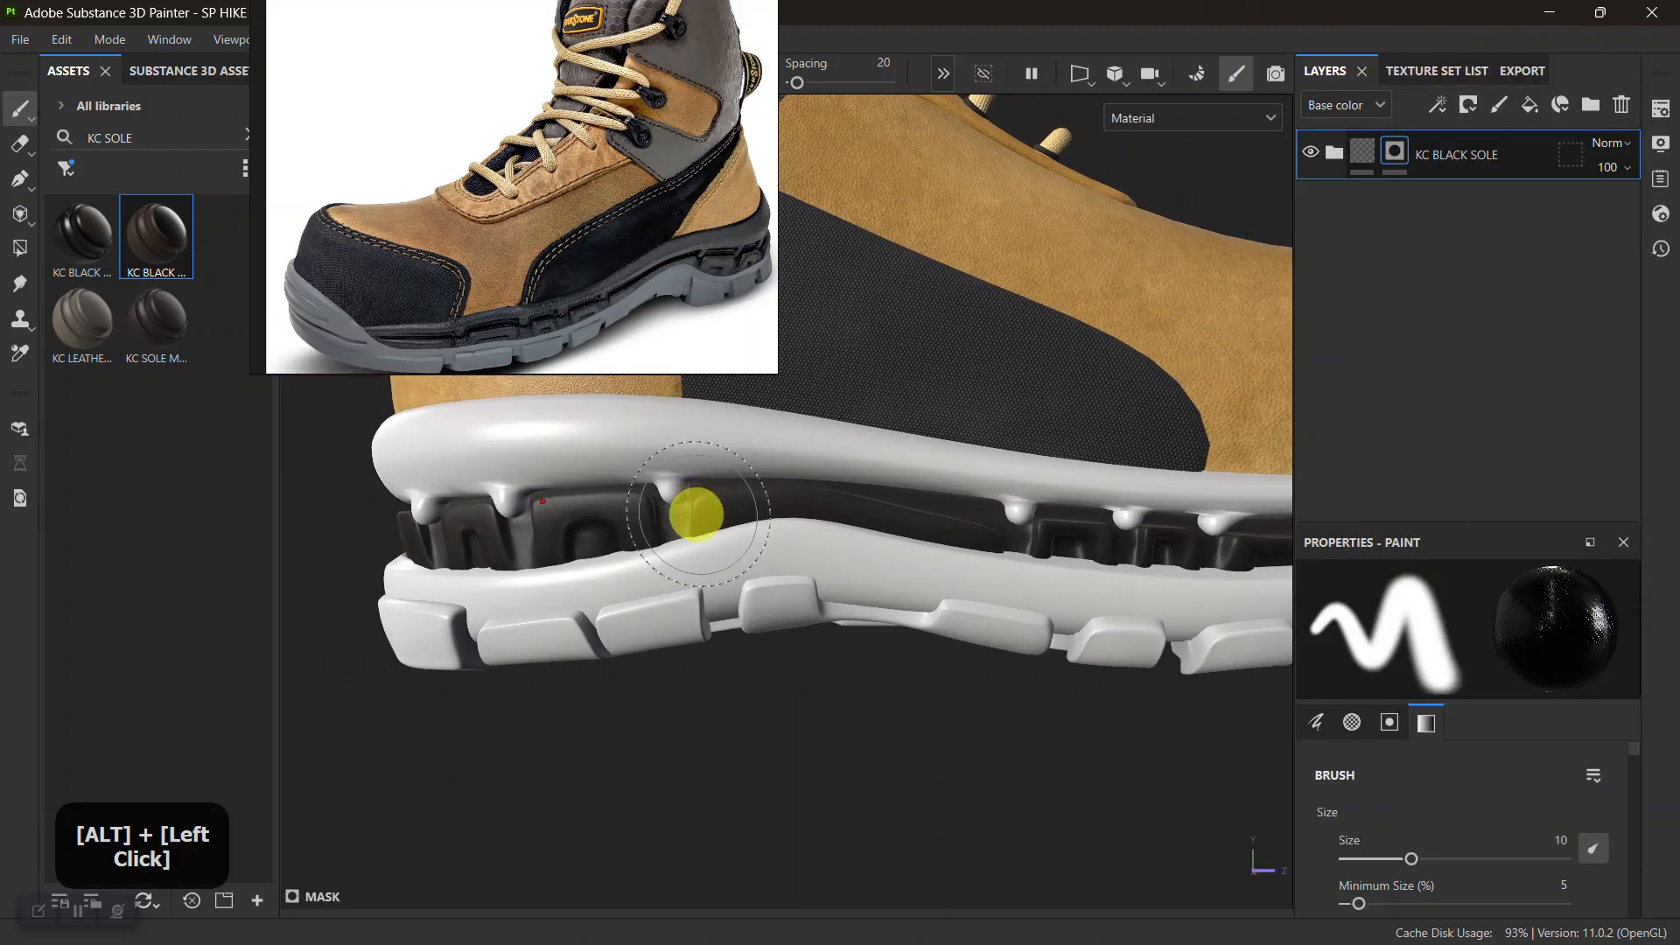
# Try a UV chunk Polygon Fill on the lower sole's side, undo it, and change the fill mode to mesh fill
pyautogui.click(19, 247)
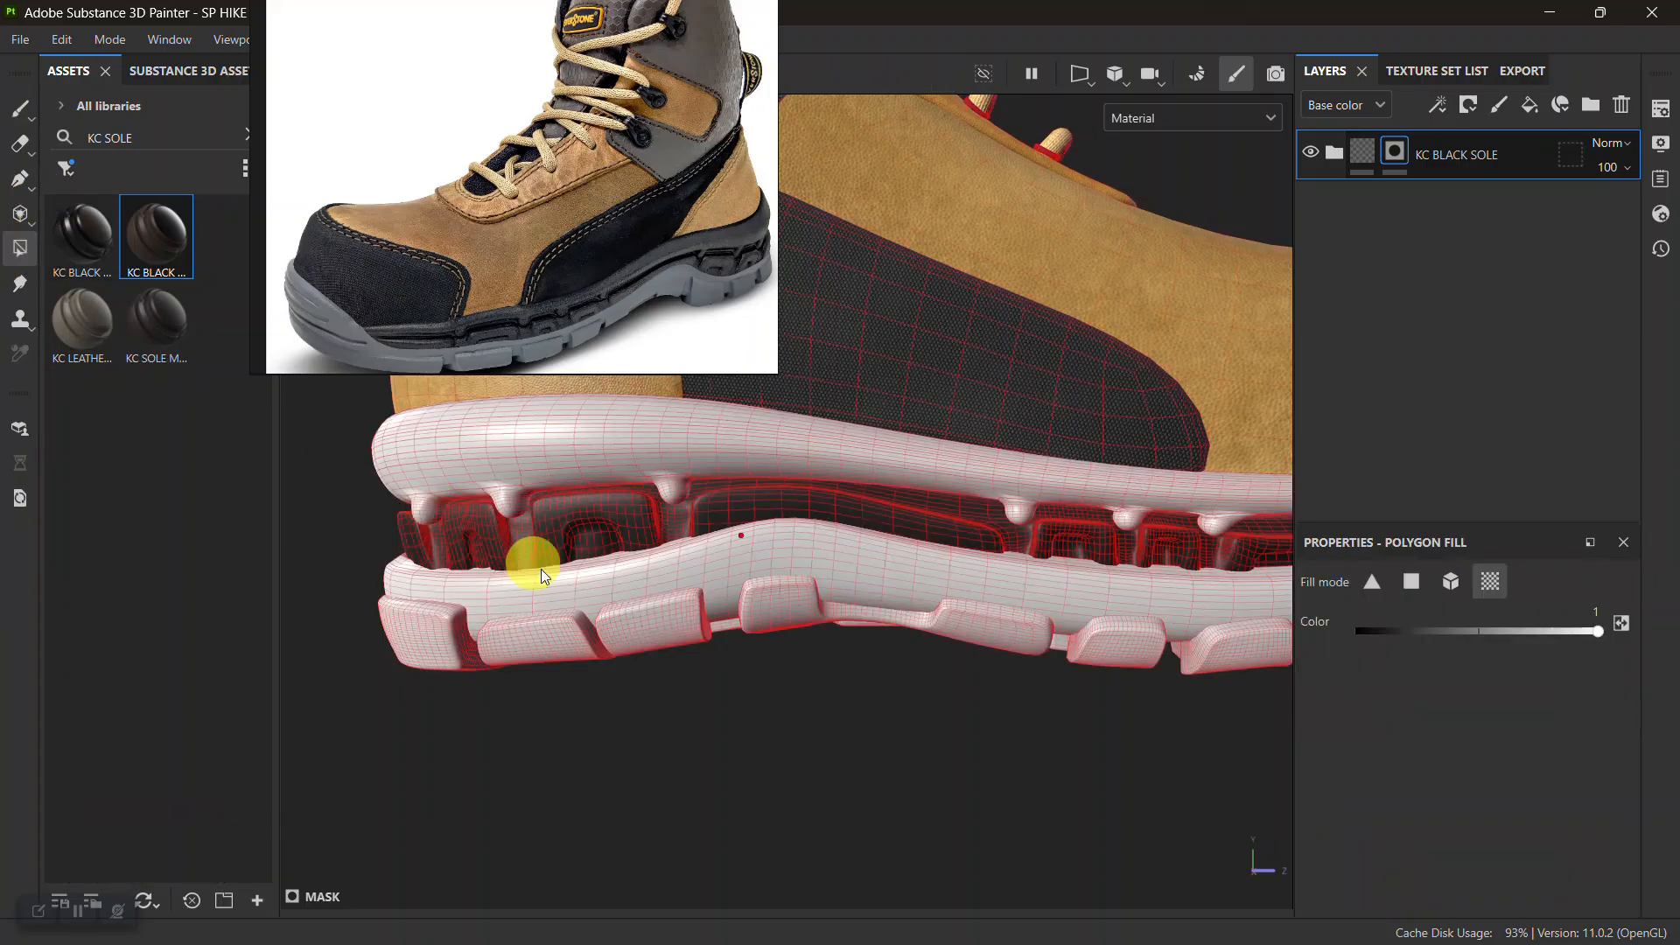
pyautogui.click(585, 590)
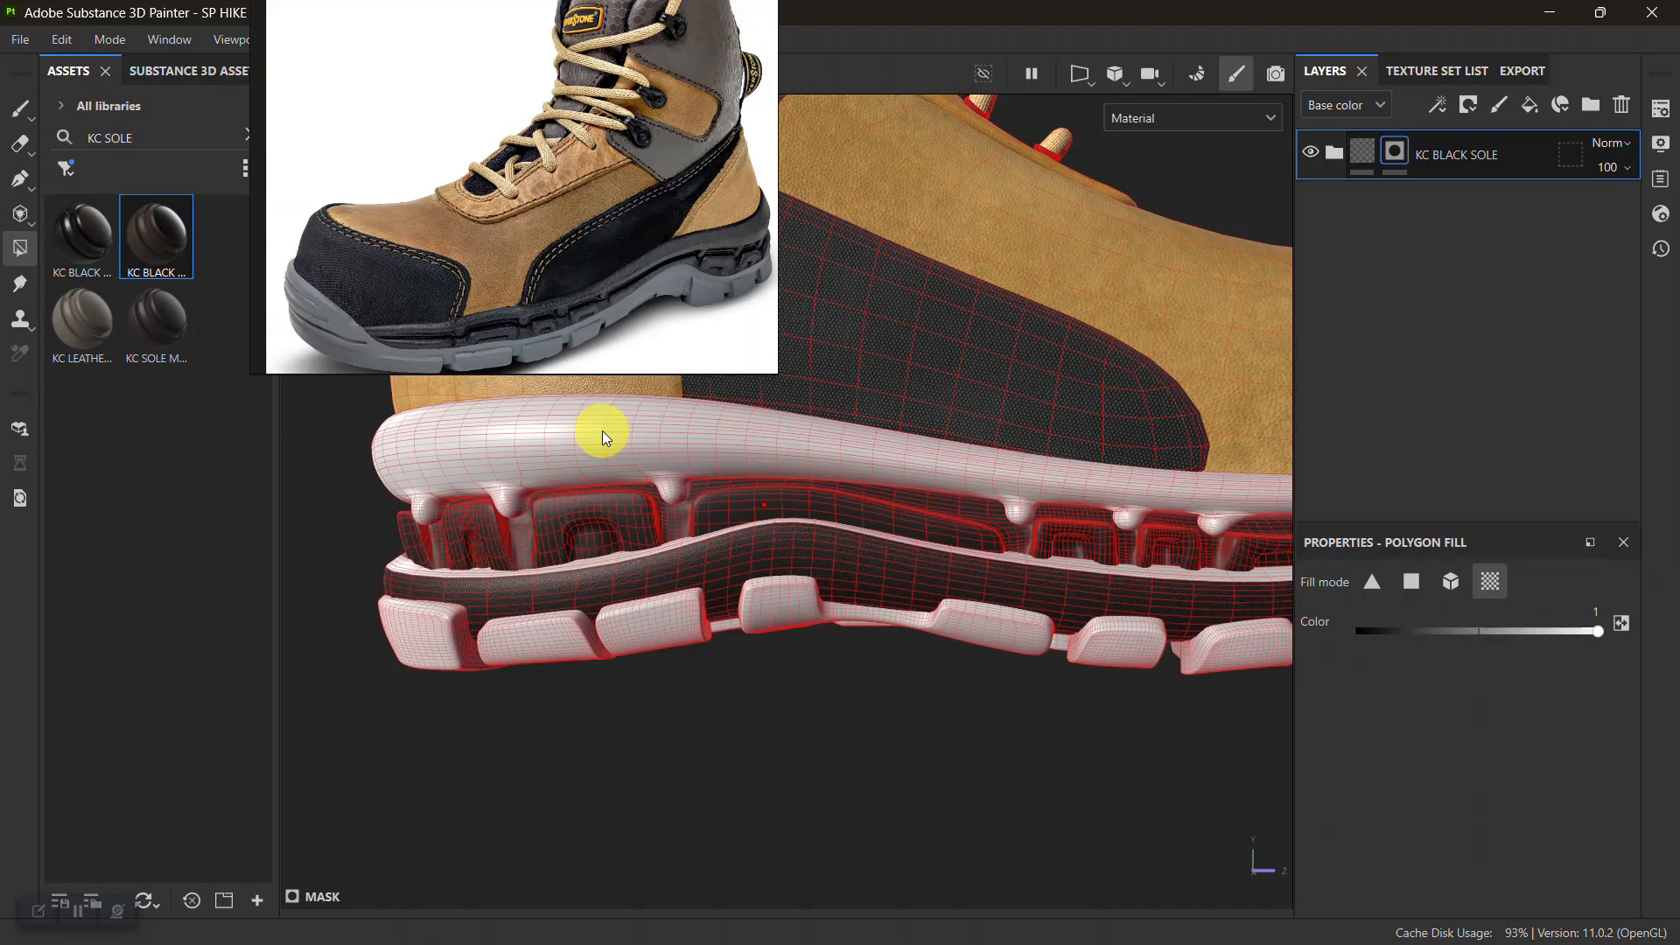
pyautogui.hotkey('ctrl', 'z')
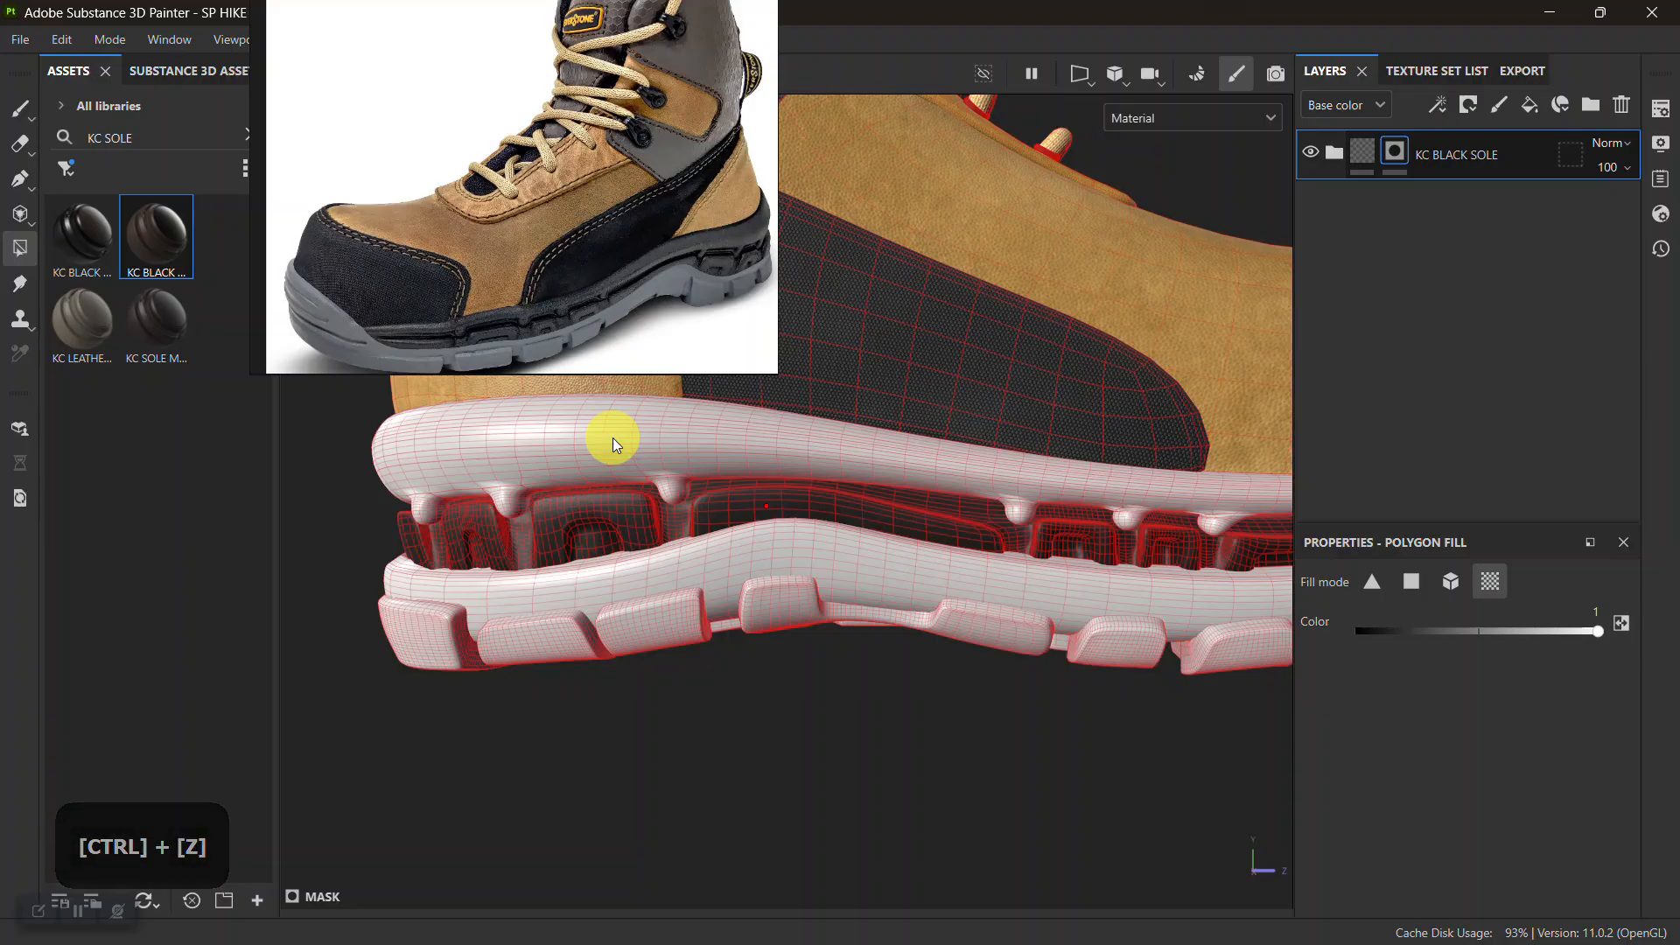
pyautogui.click(1453, 583)
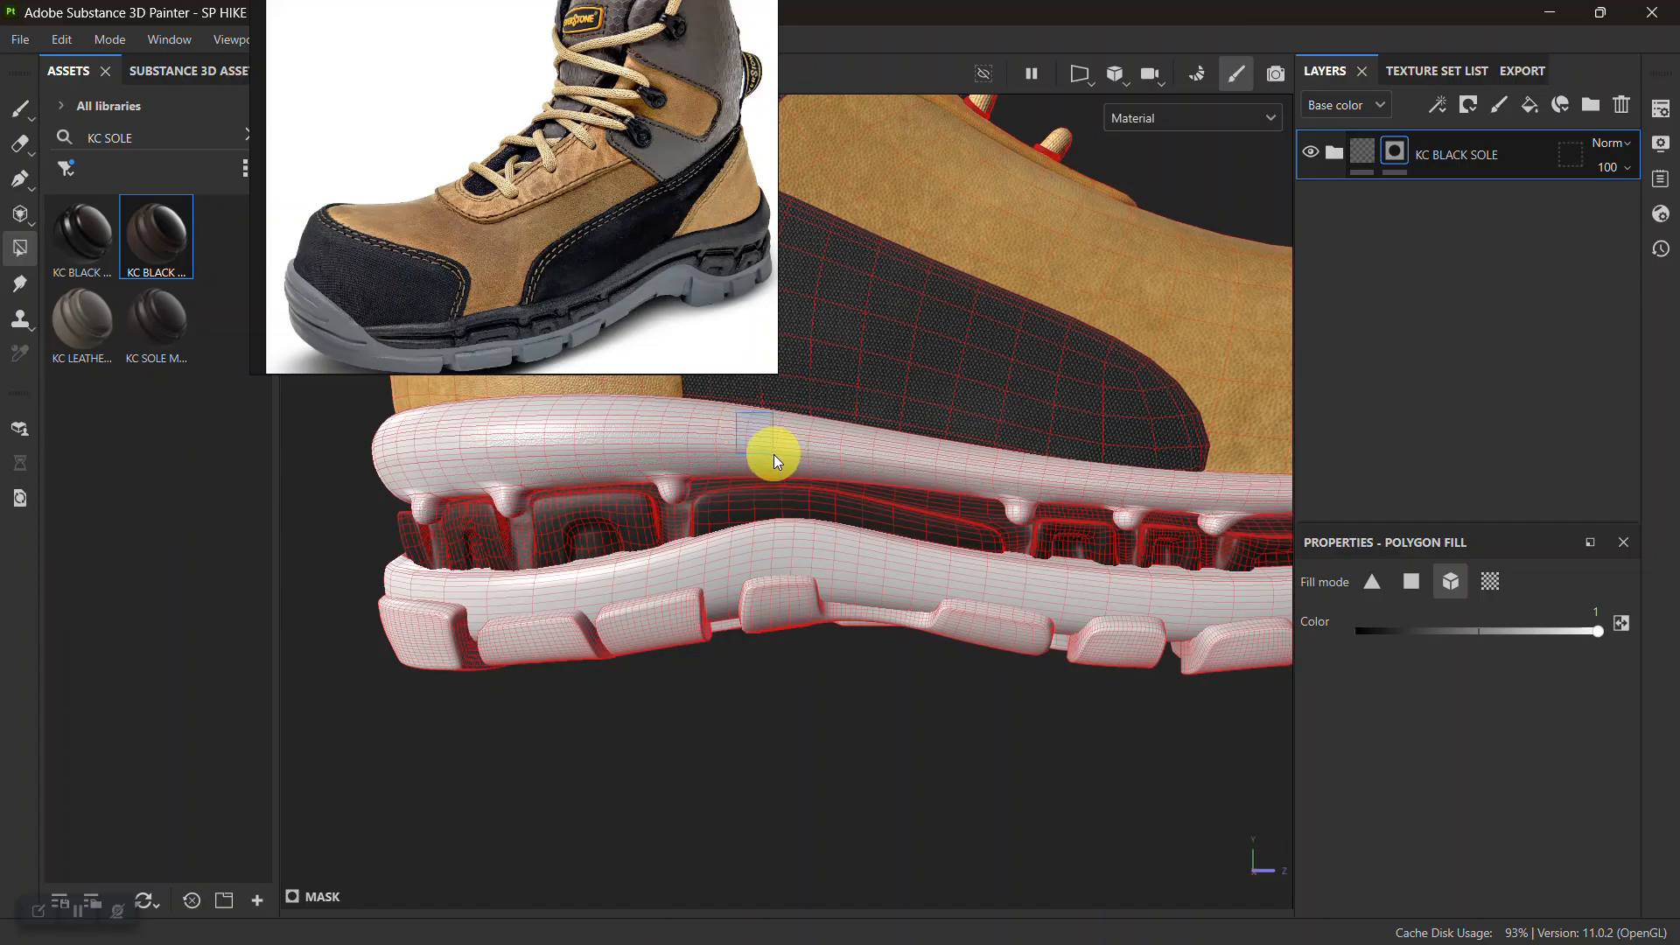
# Isolate the SOLE_FLAT_BASE_MAP texture set in the viewport, hiding all other texture sets
pyautogui.click(1407, 73)
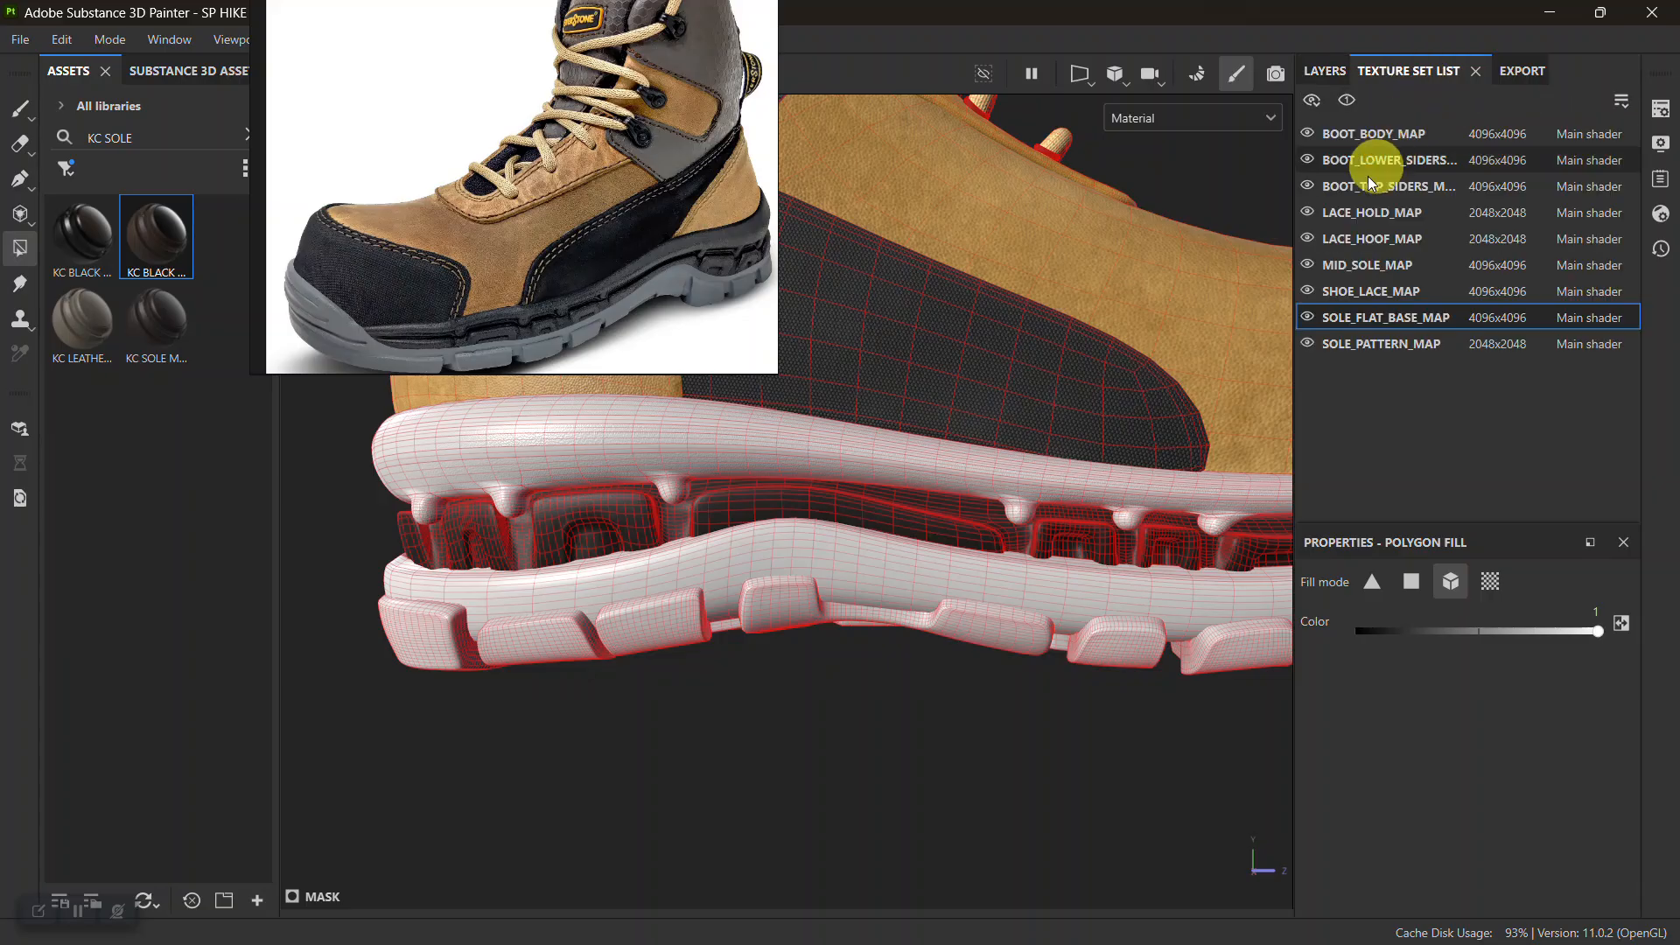
pyautogui.click(1346, 101)
pyautogui.click(1345, 101)
pyautogui.click(1345, 101)
pyautogui.keyDown('alt'); pyautogui.moveTo(1268, 159); pyautogui.dragTo(965, 449); pyautogui.keyUp('alt')
pyautogui.keyDown('alt'); pyautogui.moveTo(965, 450); pyautogui.dragTo(986, 514, button='middle'); pyautogui.keyUp('alt')
pyautogui.keyDown('alt'); pyautogui.moveTo(986, 514); pyautogui.dragTo(895, 480); pyautogui.keyUp('alt')
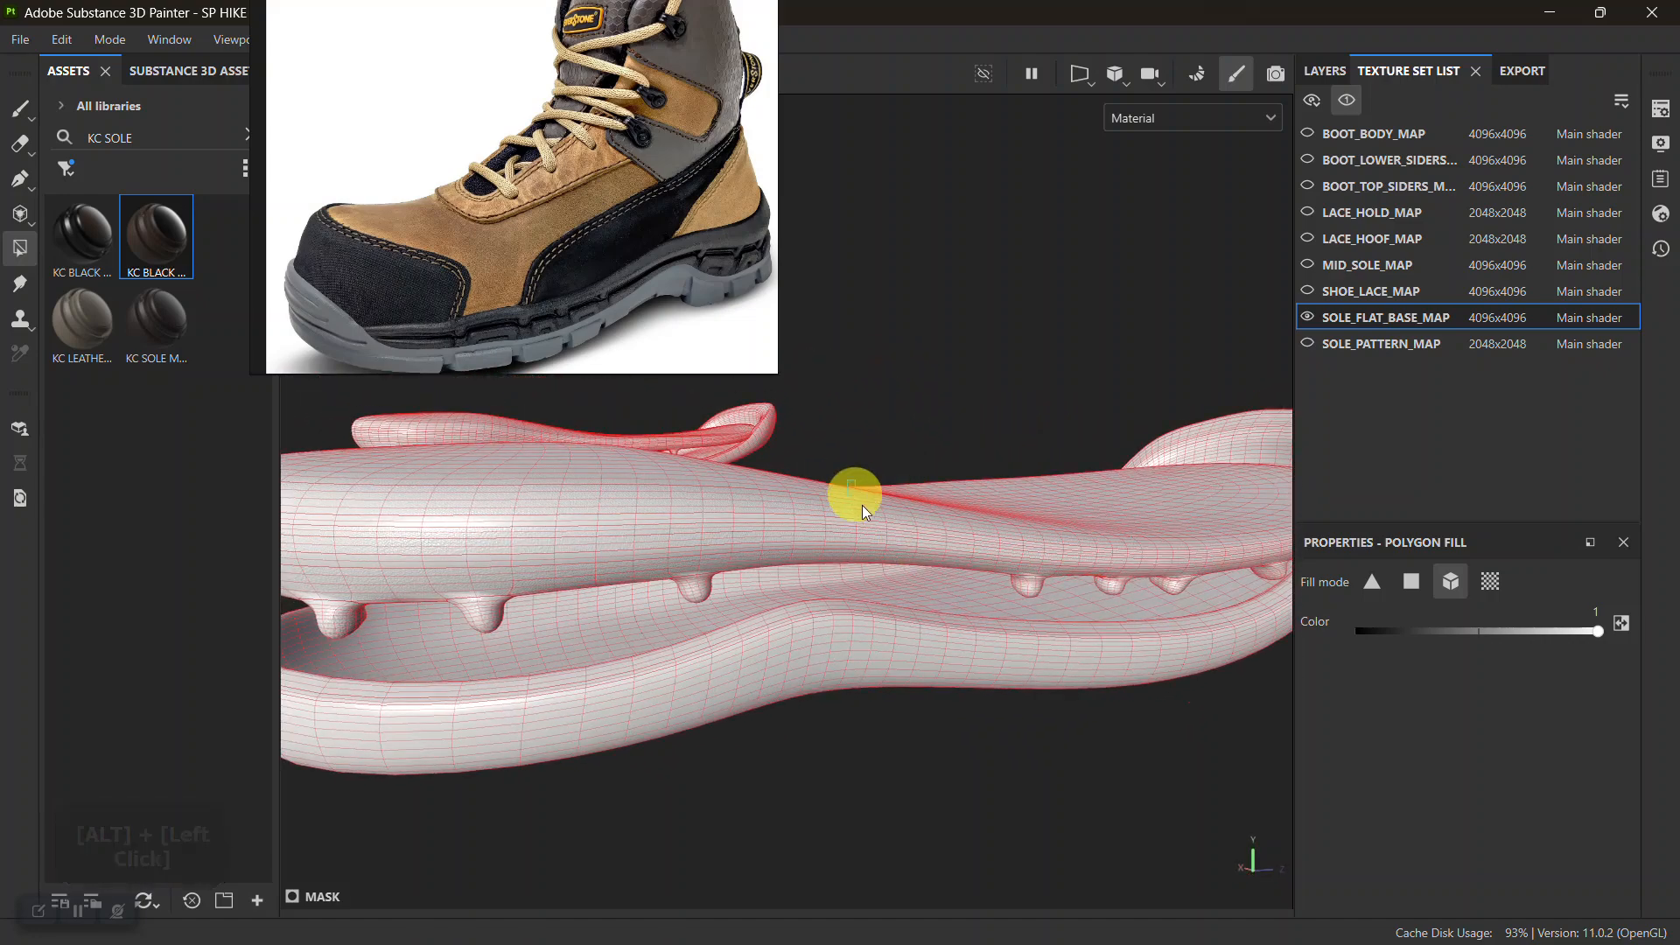
# Reset the KC BLACK SOLE group's mask to black and fill the lower sole piece into it with Polygon Fill
pyautogui.click(1324, 71)
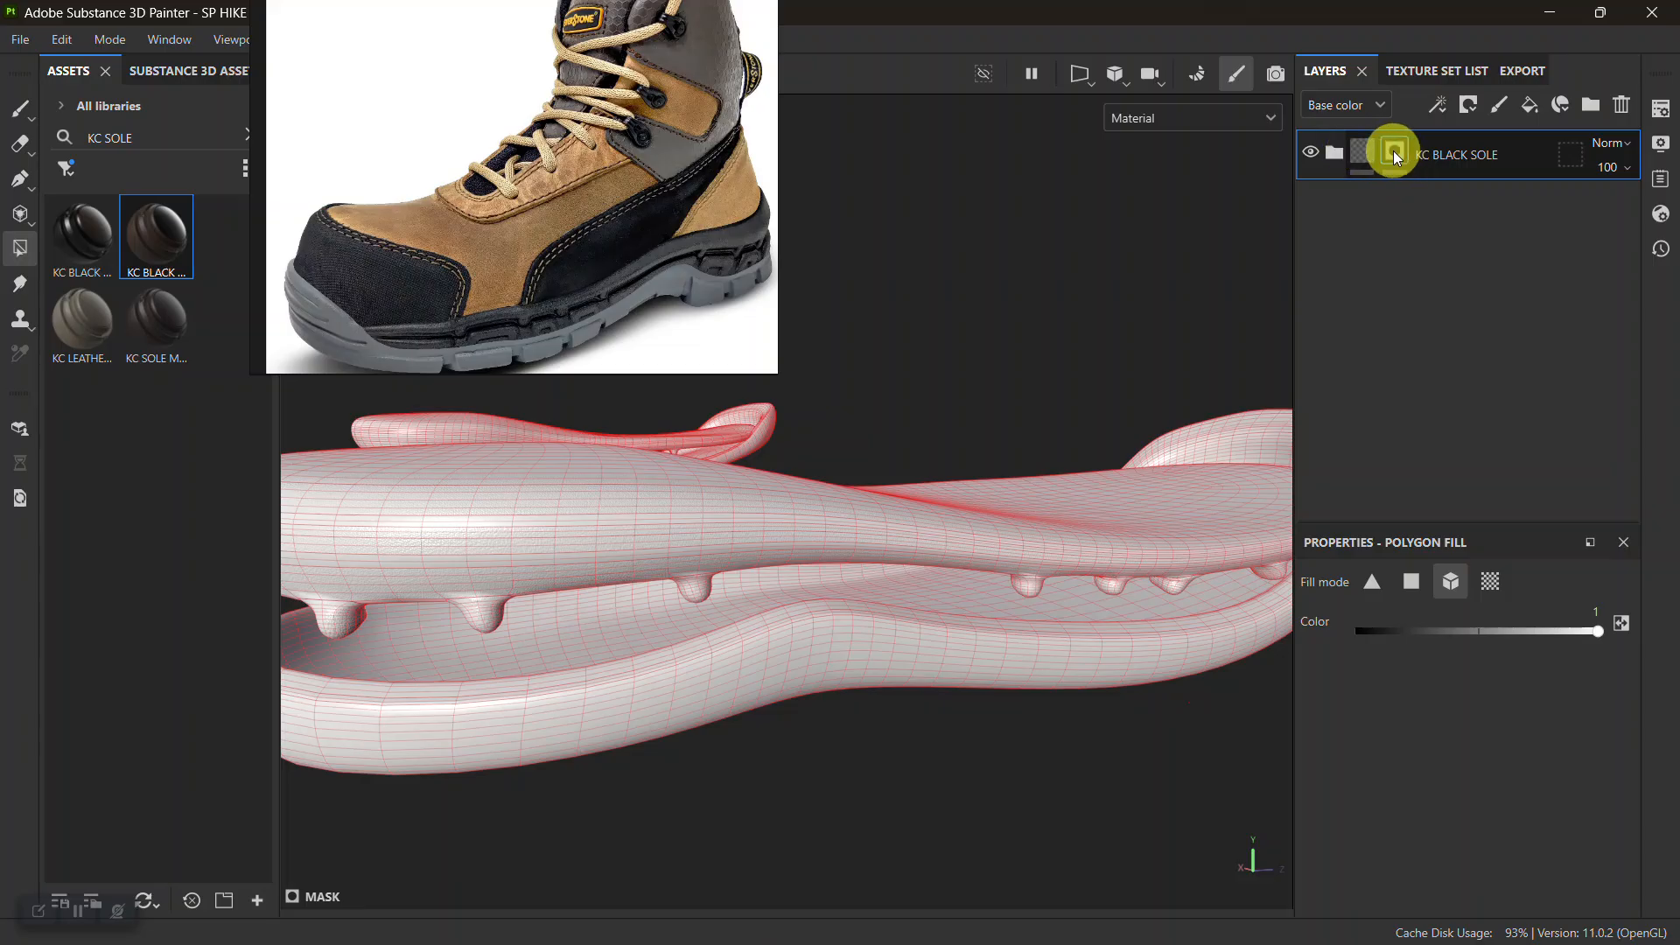
pyautogui.click(1335, 152)
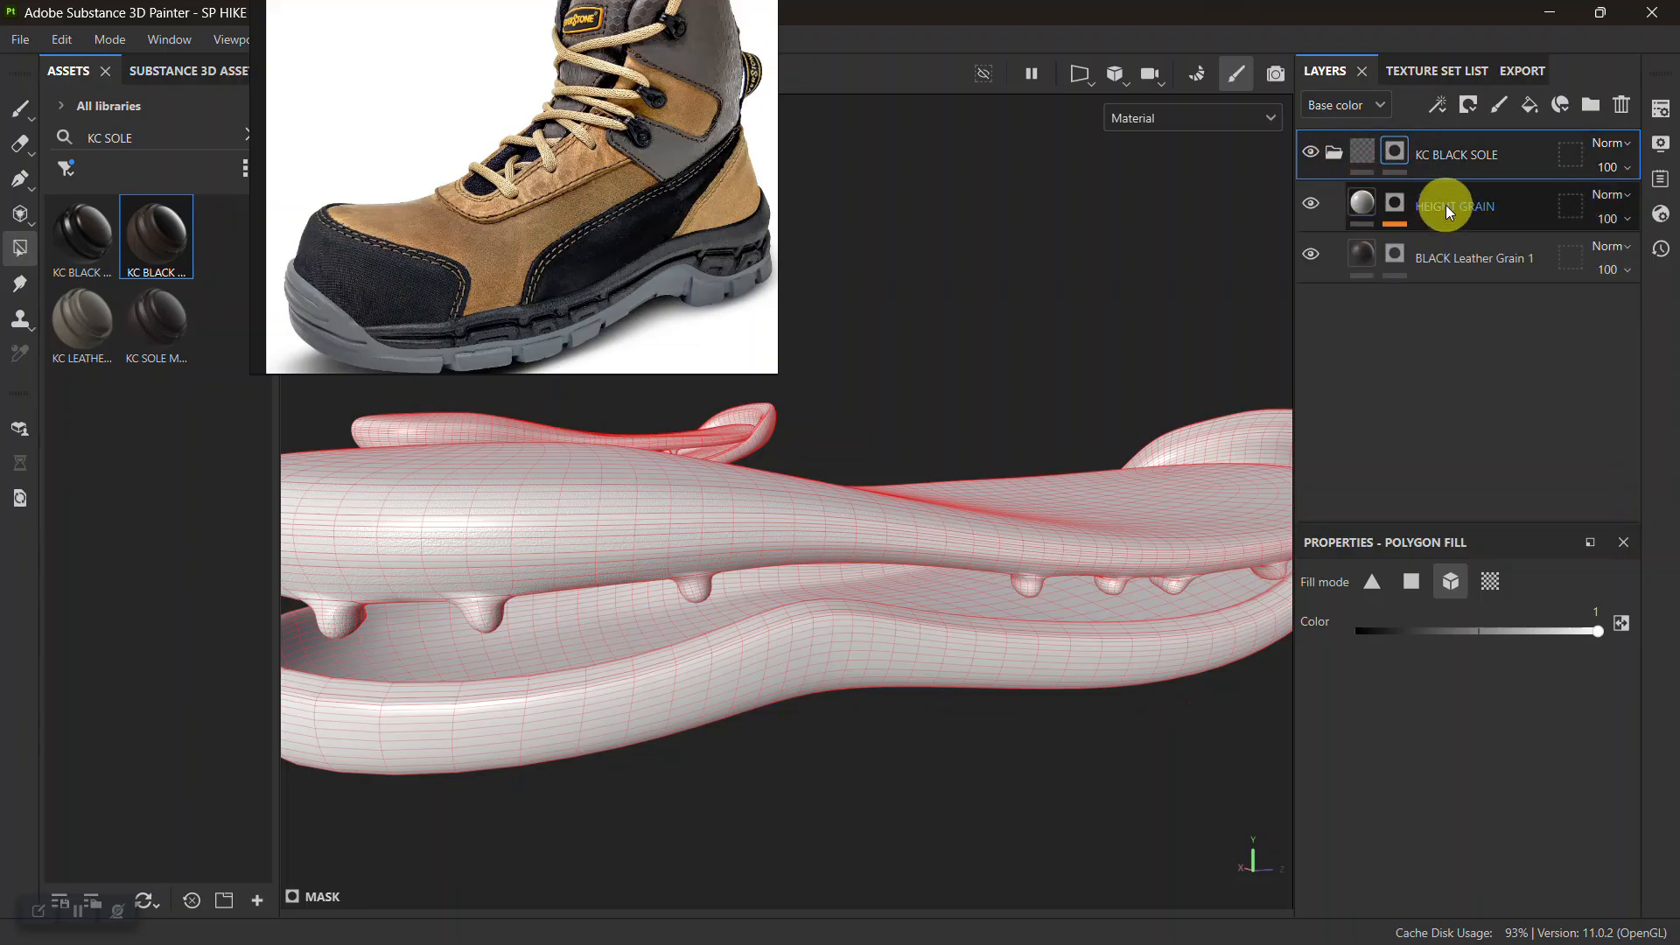
pyautogui.rightClick(1395, 151)
pyautogui.click(1430, 63)
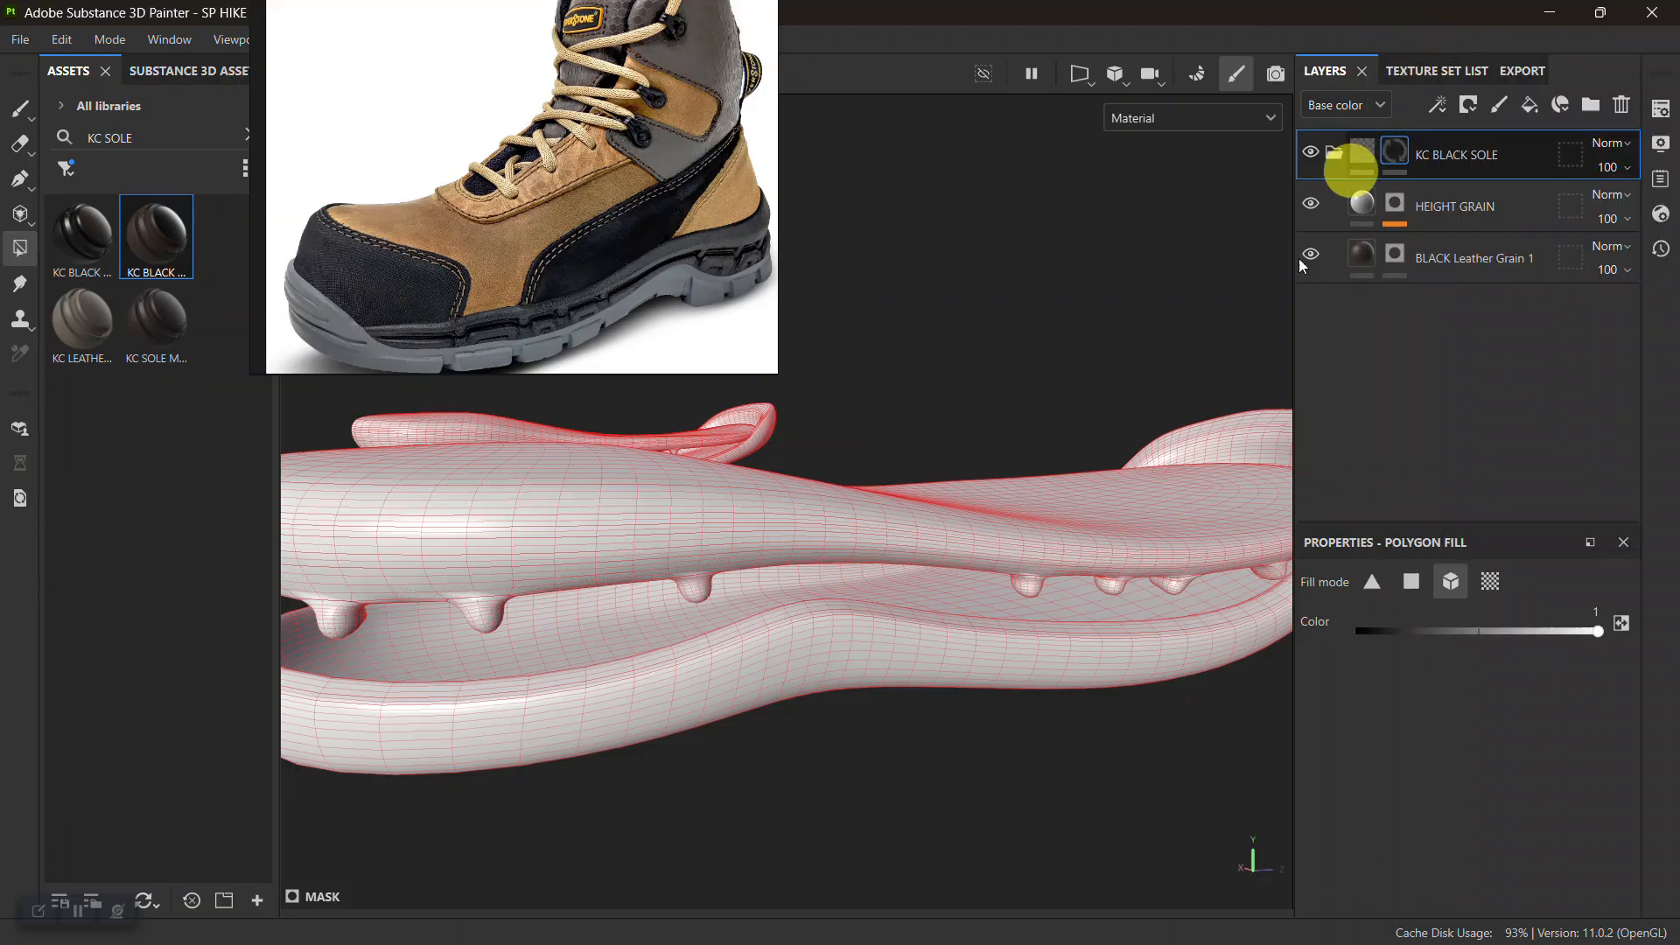
pyautogui.click(912, 711)
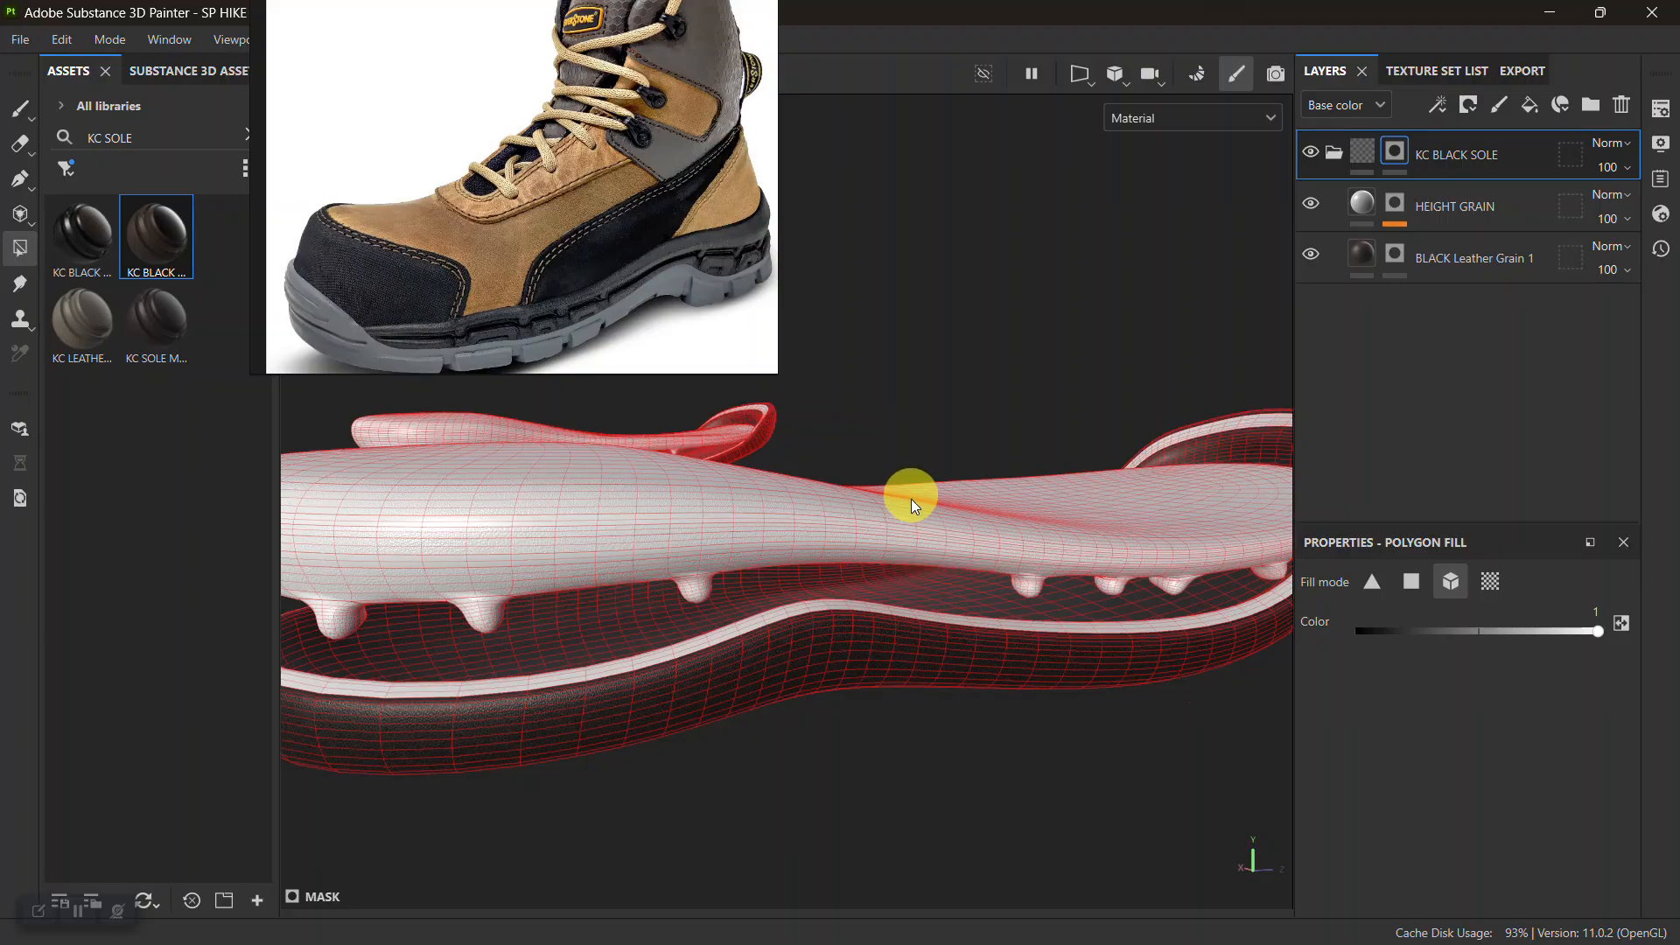
pyautogui.click(1489, 583)
pyautogui.keyDown('alt'); pyautogui.moveTo(870, 638); pyautogui.dragTo(791, 645); pyautogui.keyUp('alt')
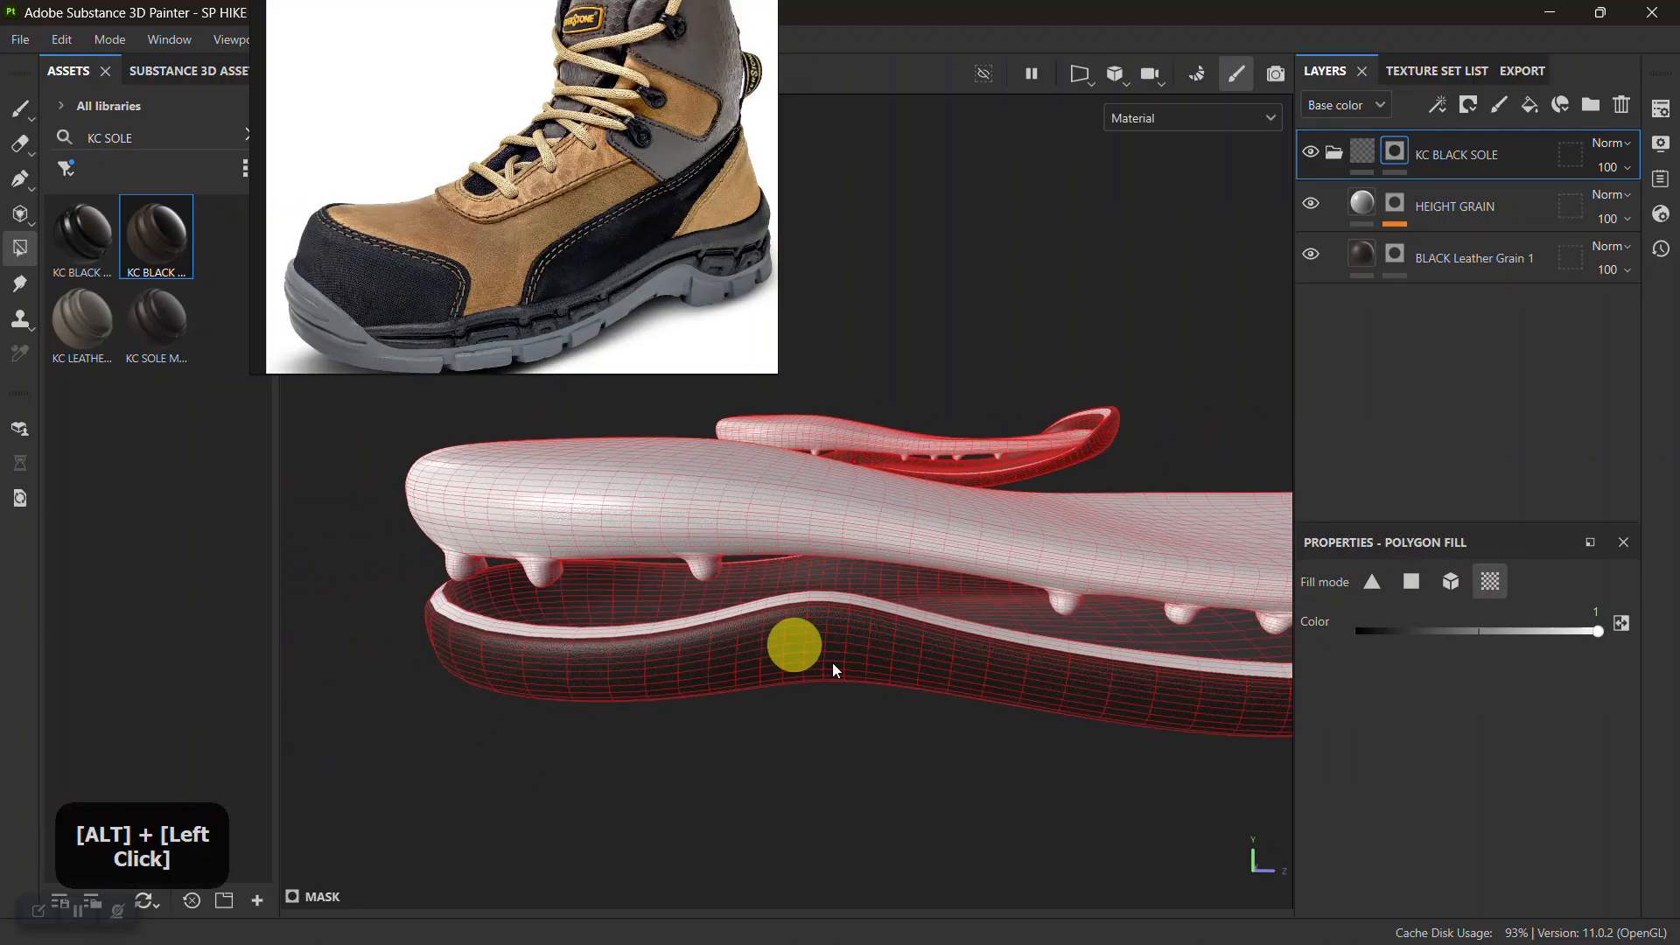
pyautogui.keyDown('alt'); pyautogui.moveTo(791, 645); pyautogui.dragTo(934, 589, button='right'); pyautogui.keyUp('alt')
# Move the HEIGHT GRAIN and BLACK Leather Grain 1 layers out of the KC BLACK SOLE group
pyautogui.click(1440, 207)
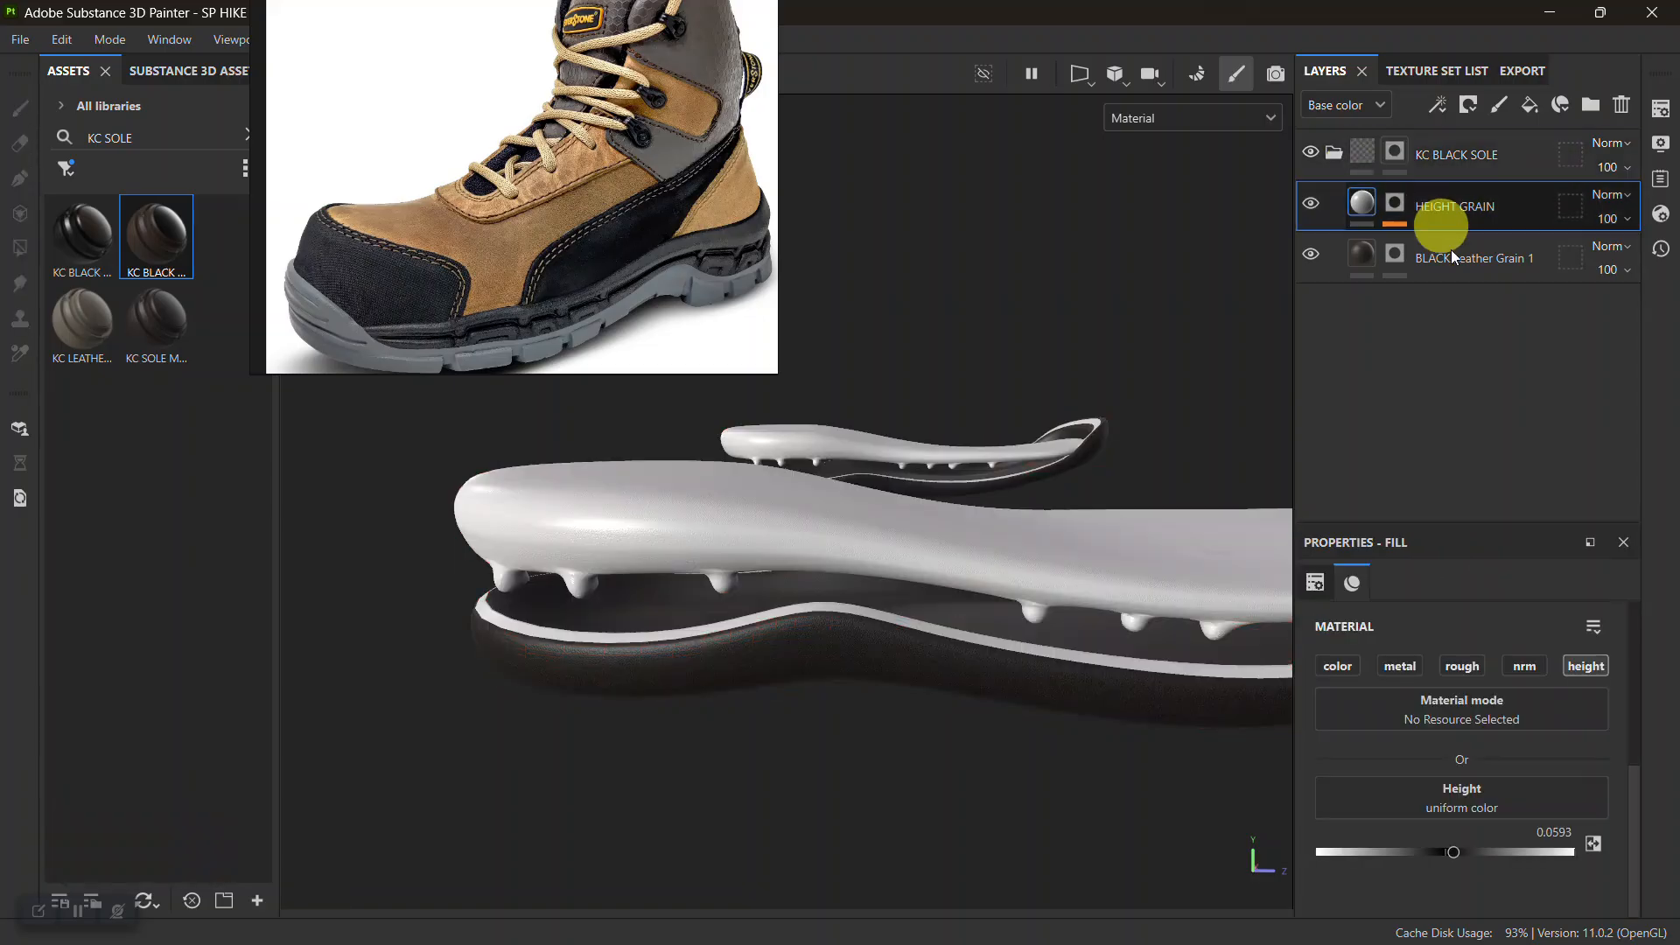
pyautogui.keyDown('shift'); pyautogui.click(1453, 250); pyautogui.keyUp('shift')
pyautogui.moveTo(1432, 204); pyautogui.dragTo(1400, 320)
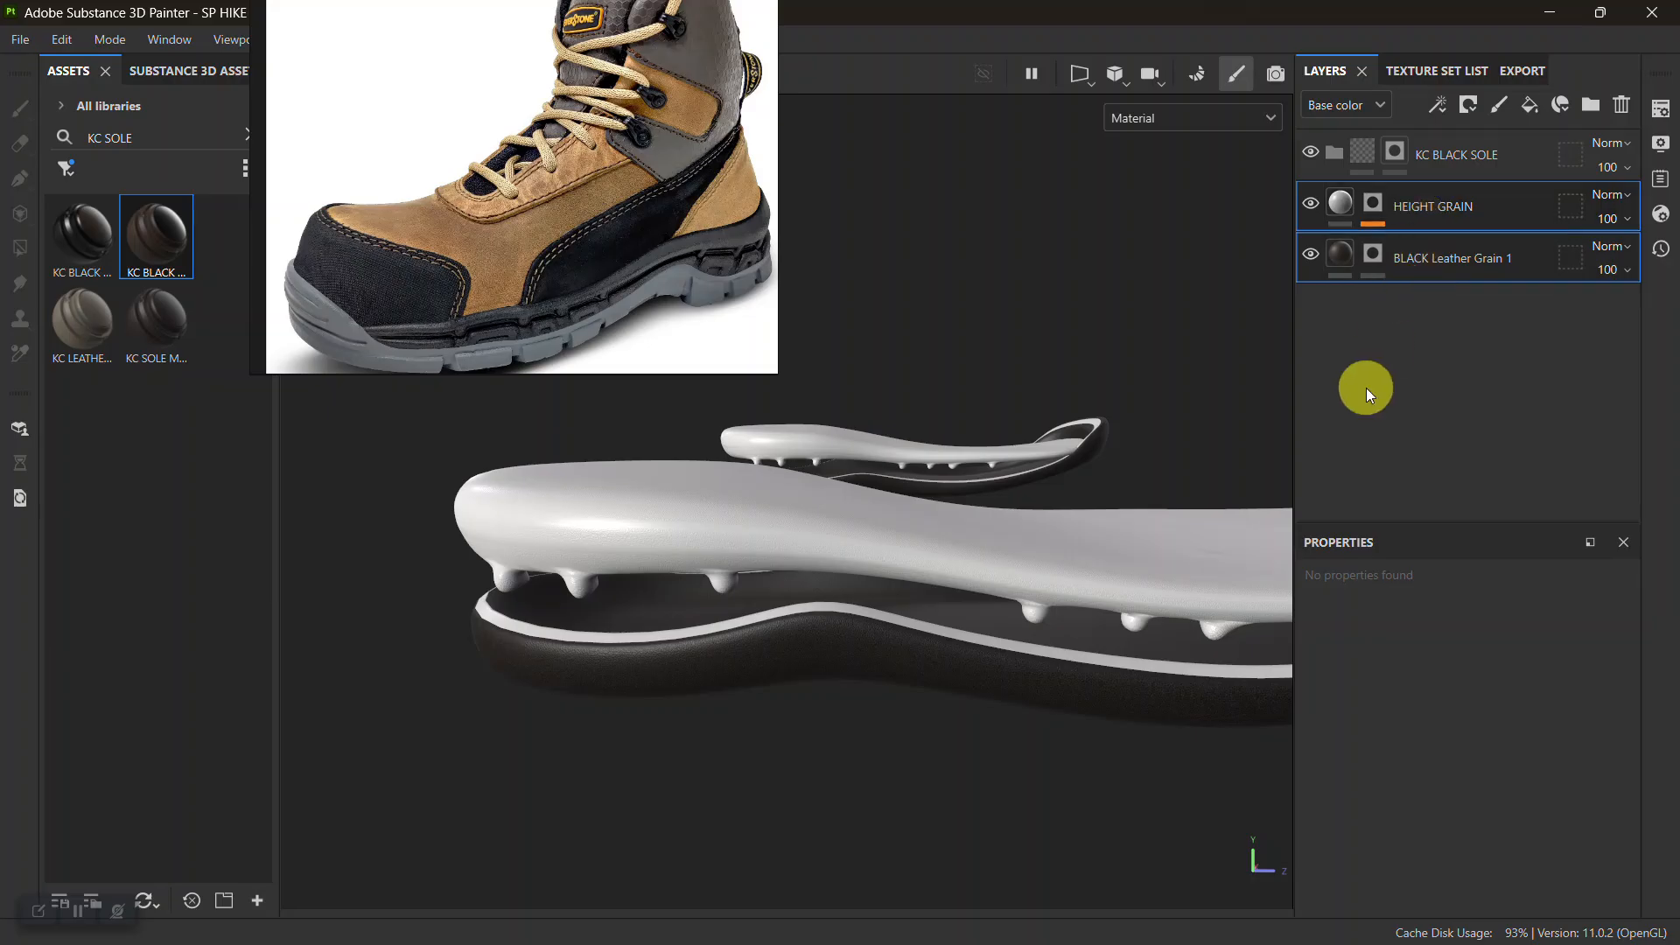
# Examine the HEIGHT GRAIN and BLACK Leather Grain 1 masks on the sole pieces with Polygon Fill in mesh mode
pyautogui.click(1363, 205)
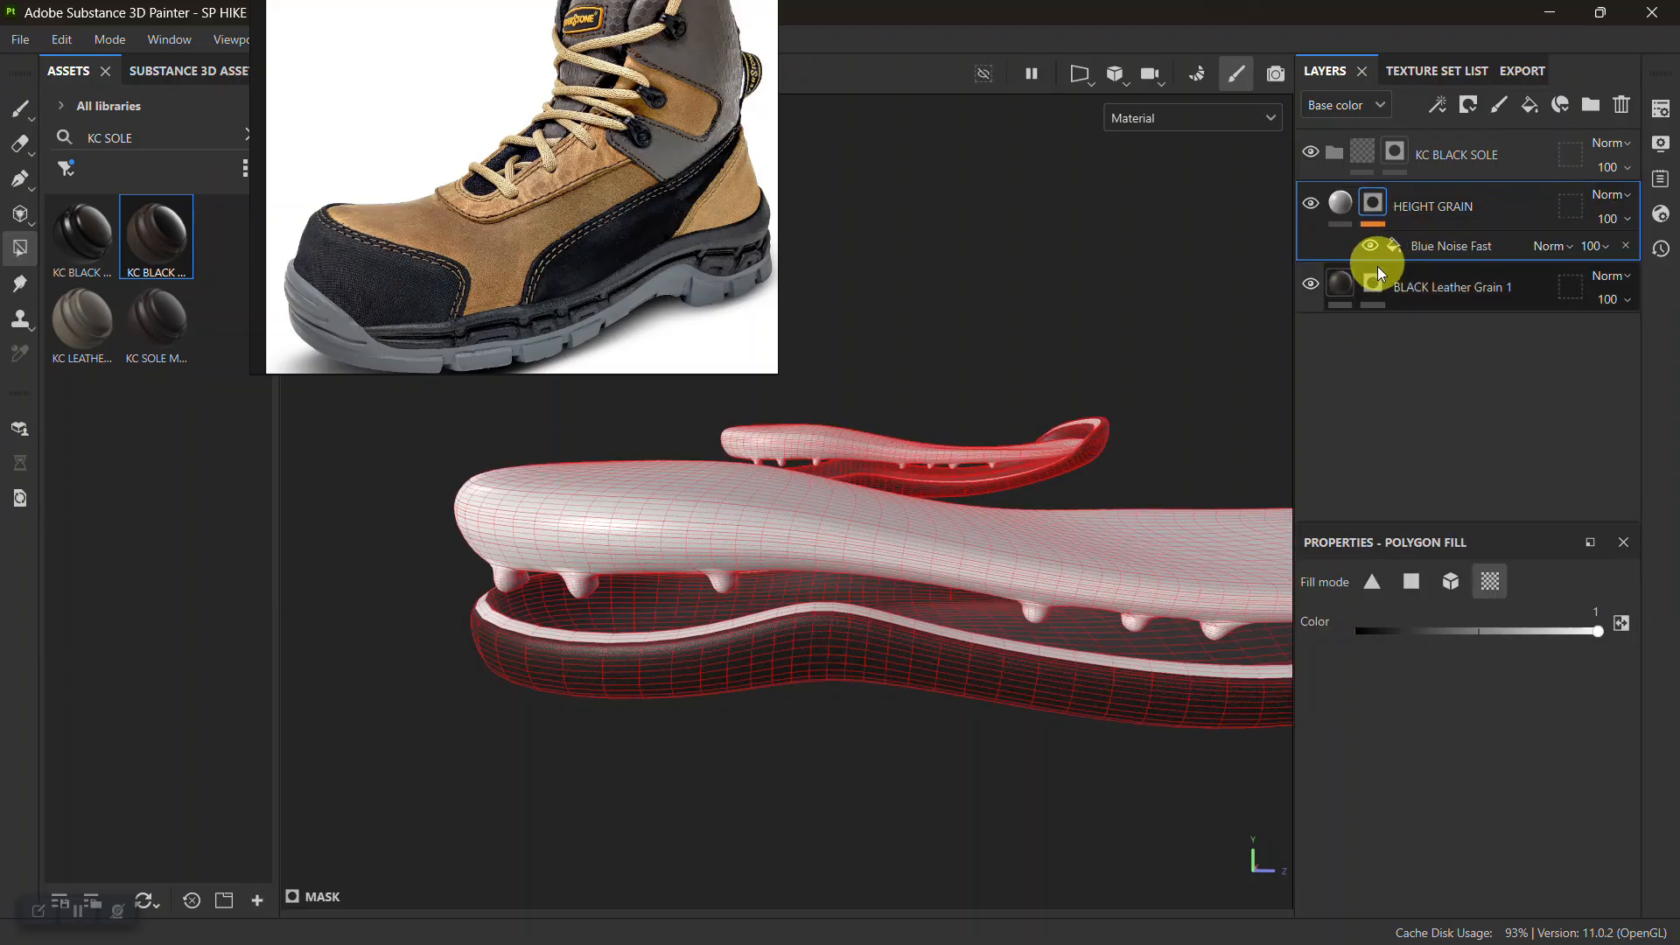
pyautogui.click(1372, 285)
pyautogui.keyDown('alt'); pyautogui.moveTo(842, 486); pyautogui.dragTo(835, 586, button='right'); pyautogui.keyUp('alt')
pyautogui.moveTo(835, 586)
pyautogui.keyDown('alt'); pyautogui.mouseDown()
pyautogui.moveTo(933, 527)
pyautogui.moveTo(944, 580)
pyautogui.moveTo(937, 563)
pyautogui.moveTo(1012, 518)
pyautogui.moveTo(940, 513)
pyautogui.mouseUp(); pyautogui.keyUp('alt')
pyautogui.click(1453, 584)
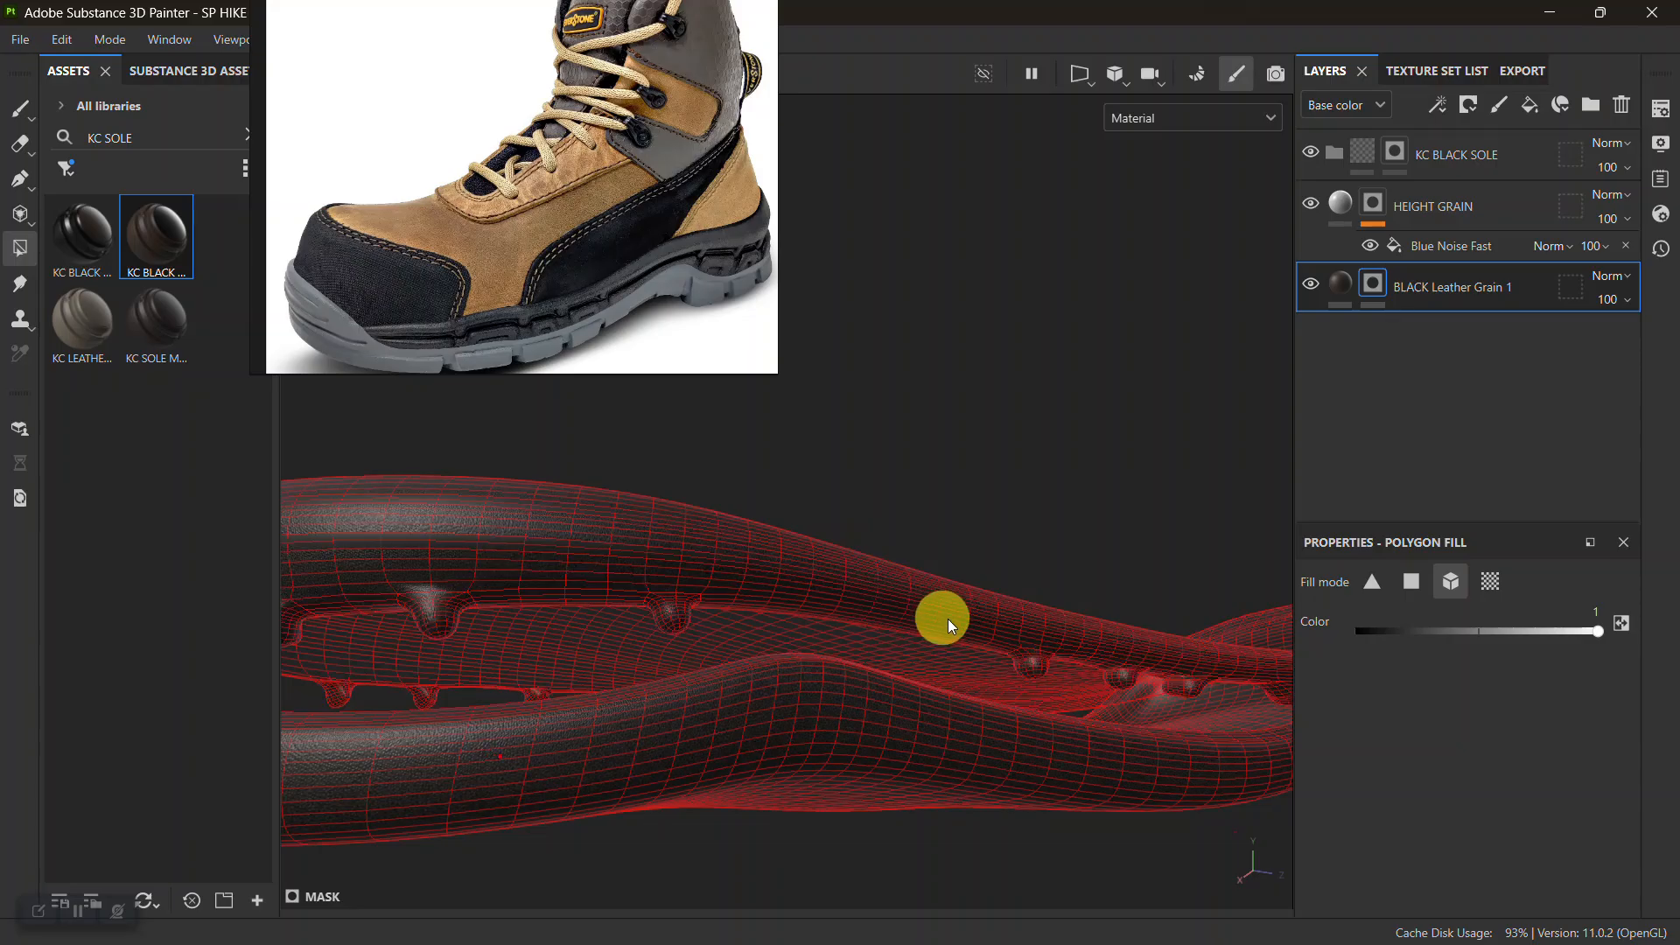
pyautogui.keyDown('alt'); pyautogui.moveTo(923, 615); pyautogui.dragTo(915, 674); pyautogui.keyUp('alt')
pyautogui.keyDown('alt'); pyautogui.moveTo(915, 674); pyautogui.dragTo(953, 750, button='middle'); pyautogui.keyUp('alt')
pyautogui.keyDown('alt'); pyautogui.moveTo(953, 750); pyautogui.dragTo(741, 504); pyautogui.keyUp('alt')
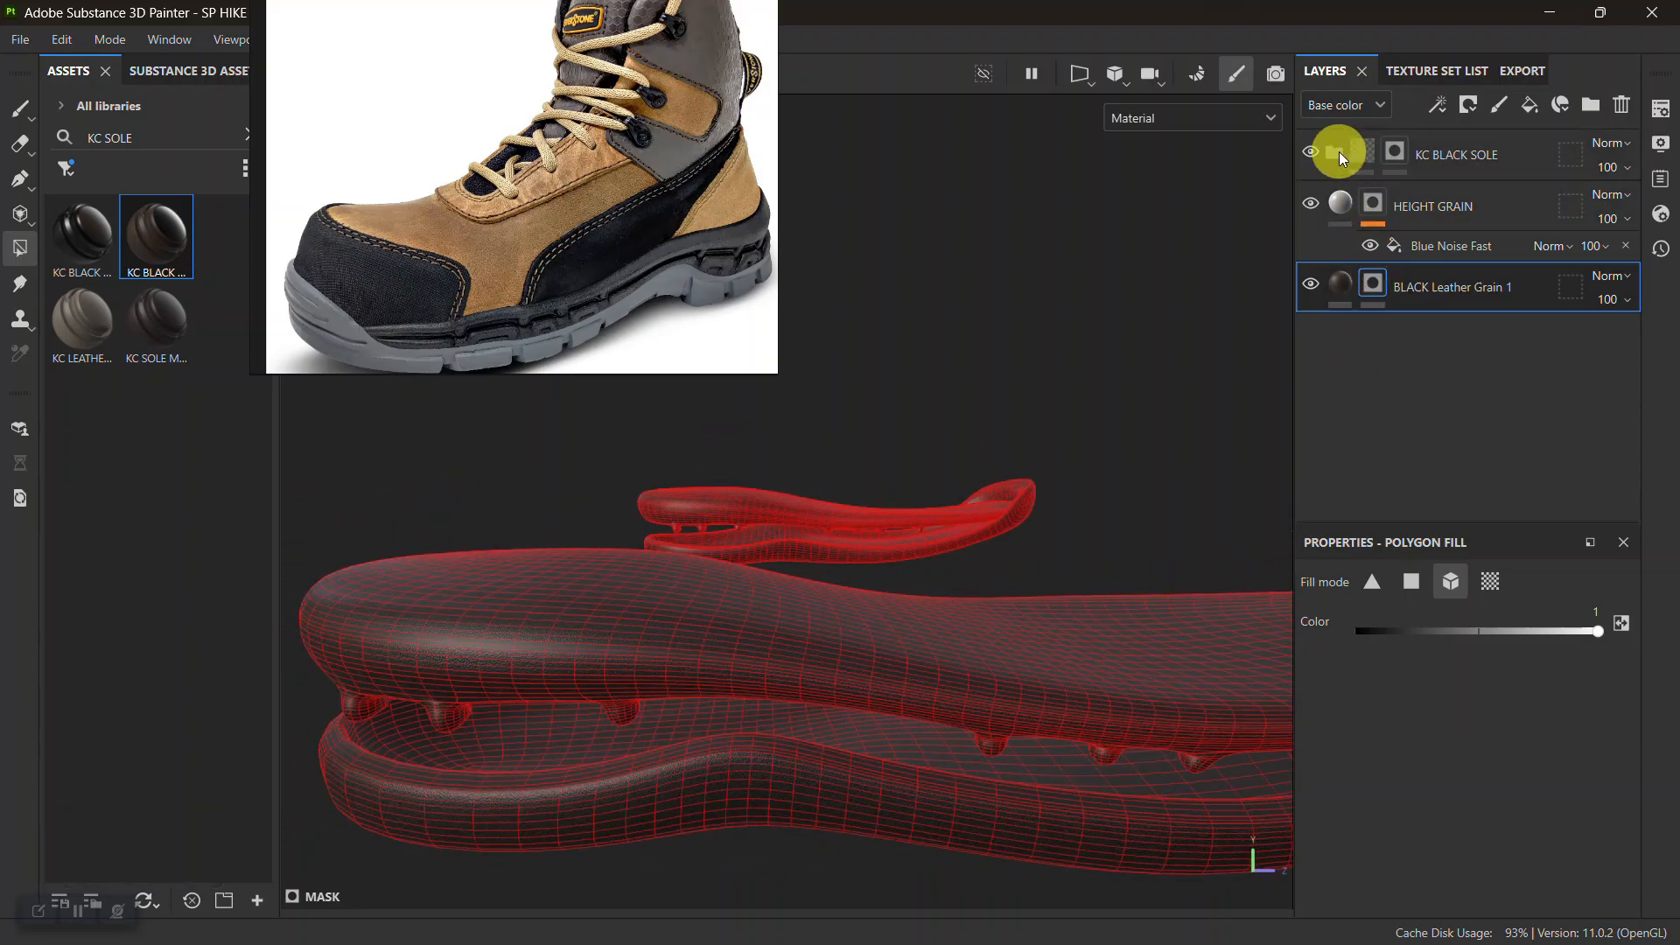
# Move both grain layers back into the KC BLACK SOLE group and check the HEIGHT GRAIN mask on the sole
pyautogui.keyDown('shift'); pyautogui.click(1432, 205); pyautogui.keyUp('shift')
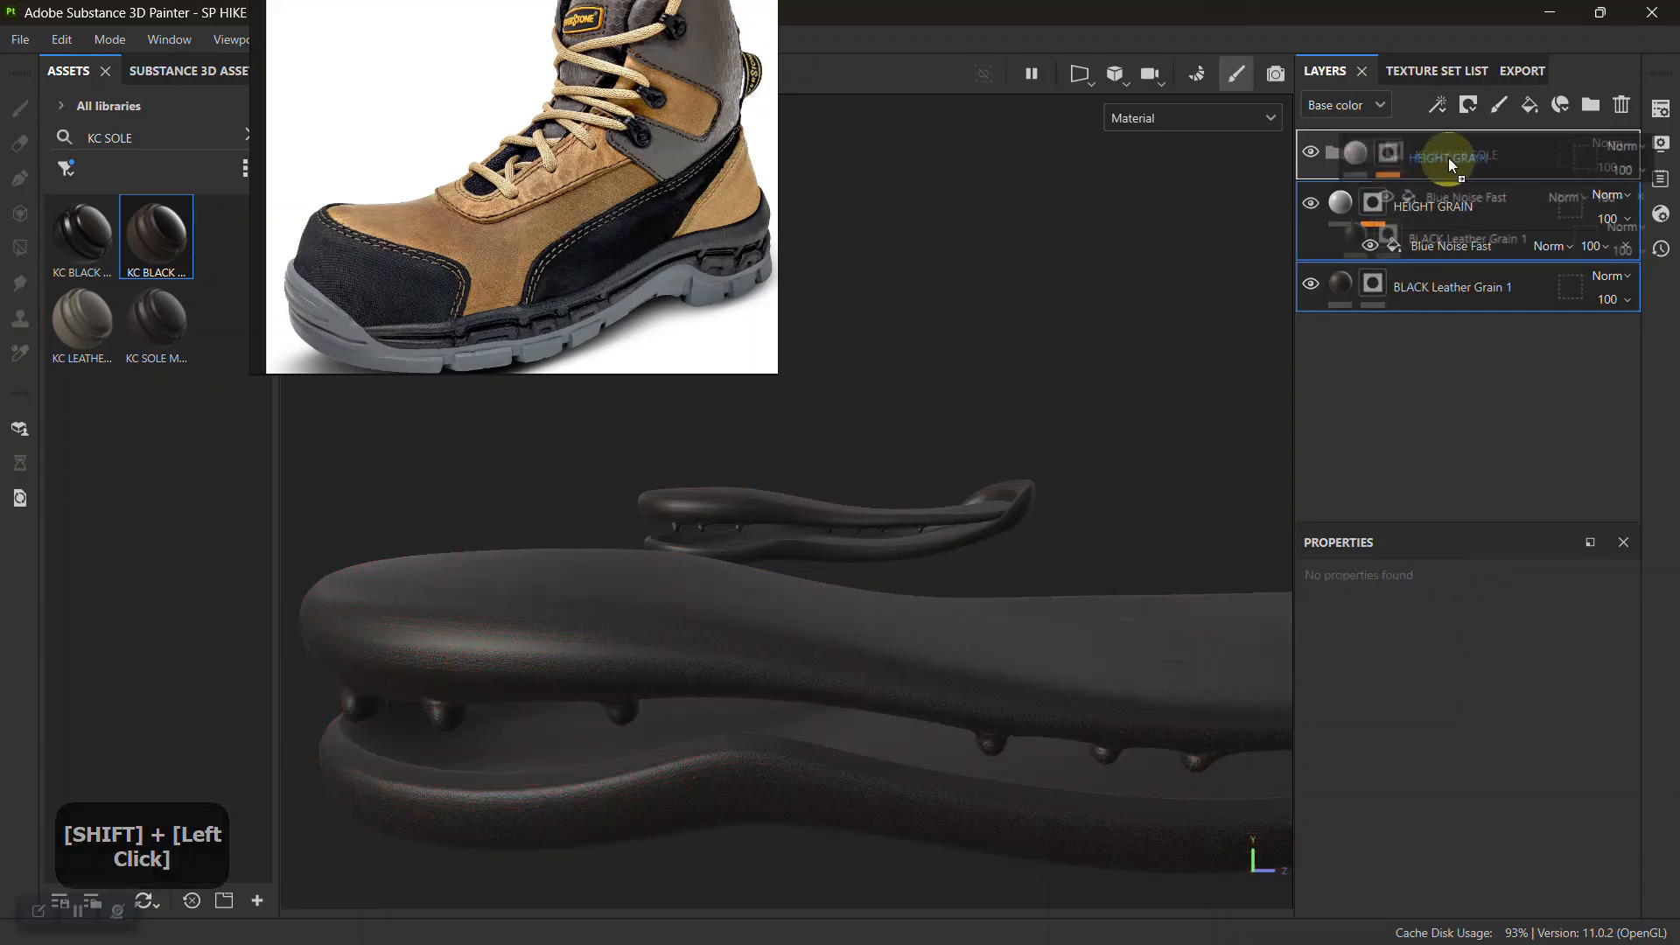
pyautogui.keyDown('shift'); pyautogui.click(1442, 153); pyautogui.keyUp('shift')
pyautogui.moveTo(1430, 152); pyautogui.dragTo(1428, 155)
pyautogui.keyDown('alt'); pyautogui.moveTo(962, 525); pyautogui.dragTo(1305, 274, button='right'); pyautogui.keyUp('alt')
pyautogui.click(1395, 211)
pyautogui.press('4')
pyautogui.keyDown('alt'); pyautogui.moveTo(1132, 432); pyautogui.dragTo(945, 491); pyautogui.keyUp('alt')
pyautogui.keyDown('alt'); pyautogui.moveTo(945, 491); pyautogui.dragTo(904, 499, button='right'); pyautogui.keyUp('alt')
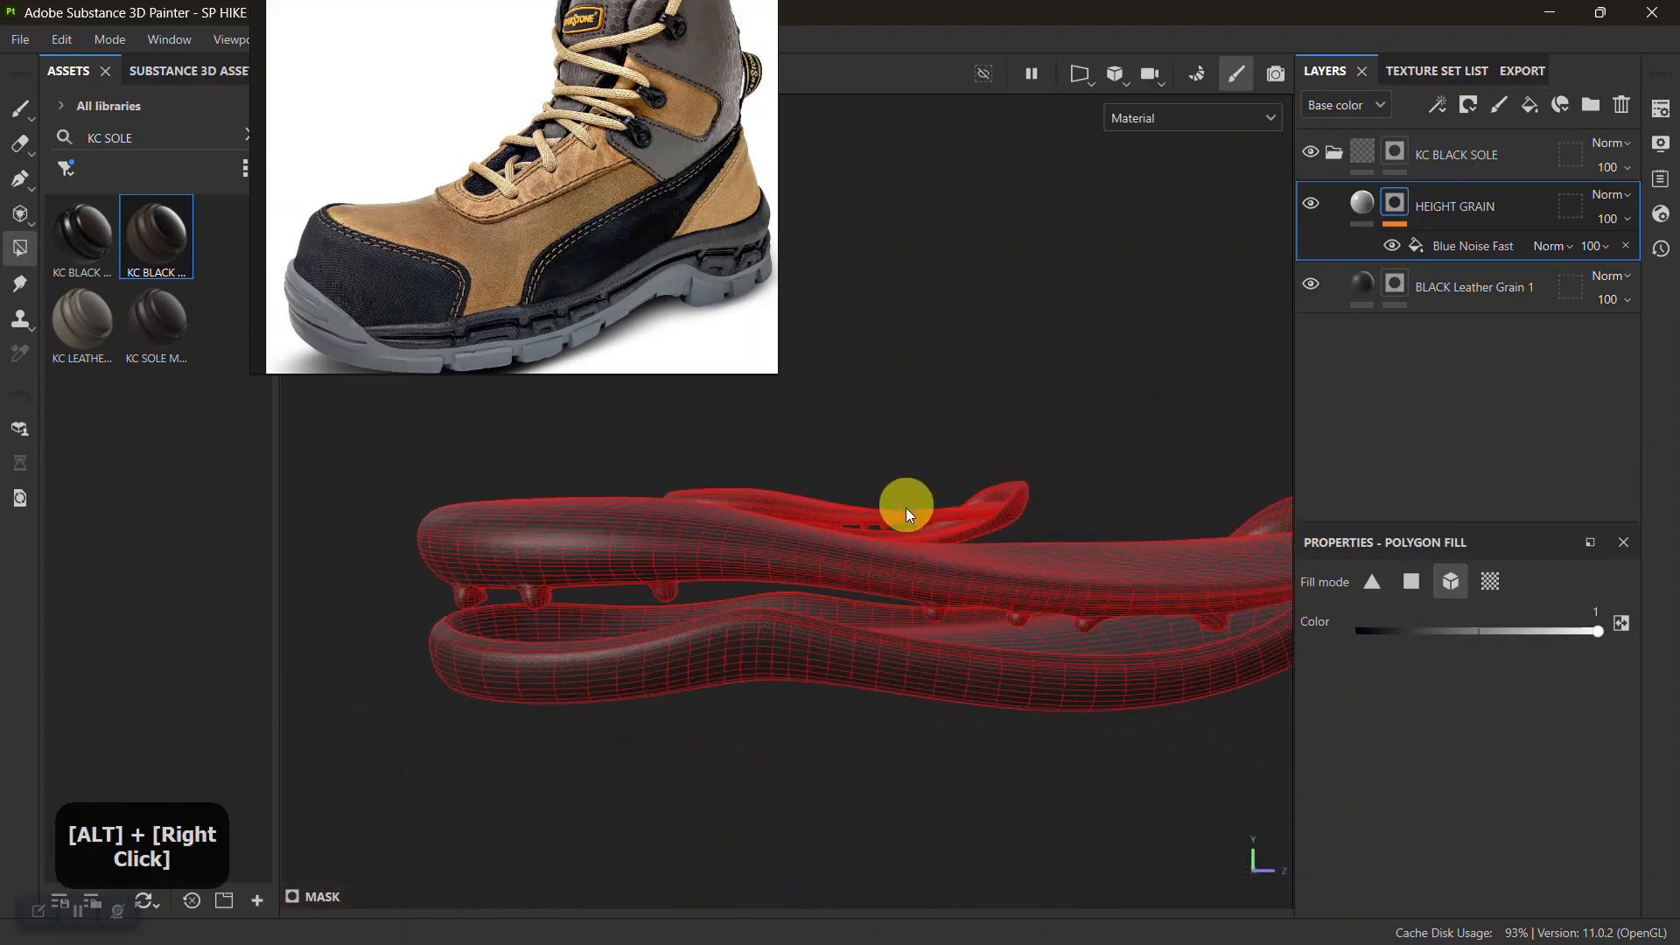
pyautogui.keyDown('alt'); pyautogui.moveTo(904, 498); pyautogui.dragTo(889, 543, button='middle'); pyautogui.keyUp('alt')
pyautogui.keyDown('alt'); pyautogui.moveTo(889, 543); pyautogui.dragTo(928, 526); pyautogui.keyUp('alt')
# Mask the lower sole piece out of the KC BLACK SOLE group with a mesh fill of color 0, and select BLACK Leather Grain 1's mask
pyautogui.click(1400, 142)
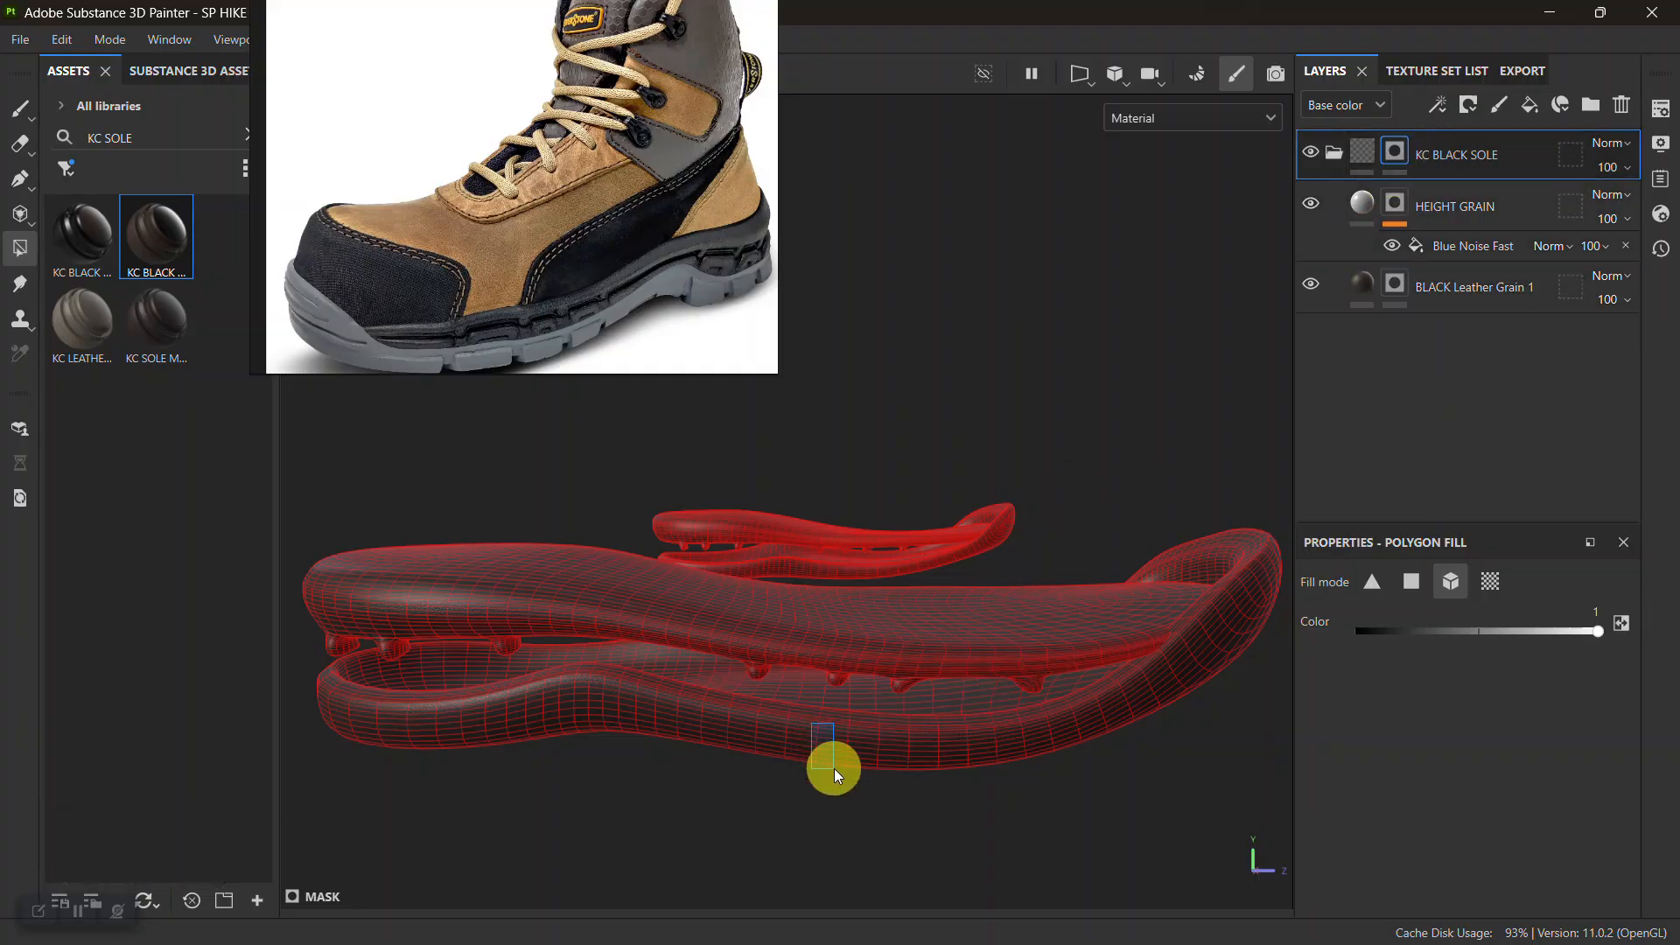
pyautogui.press('x')
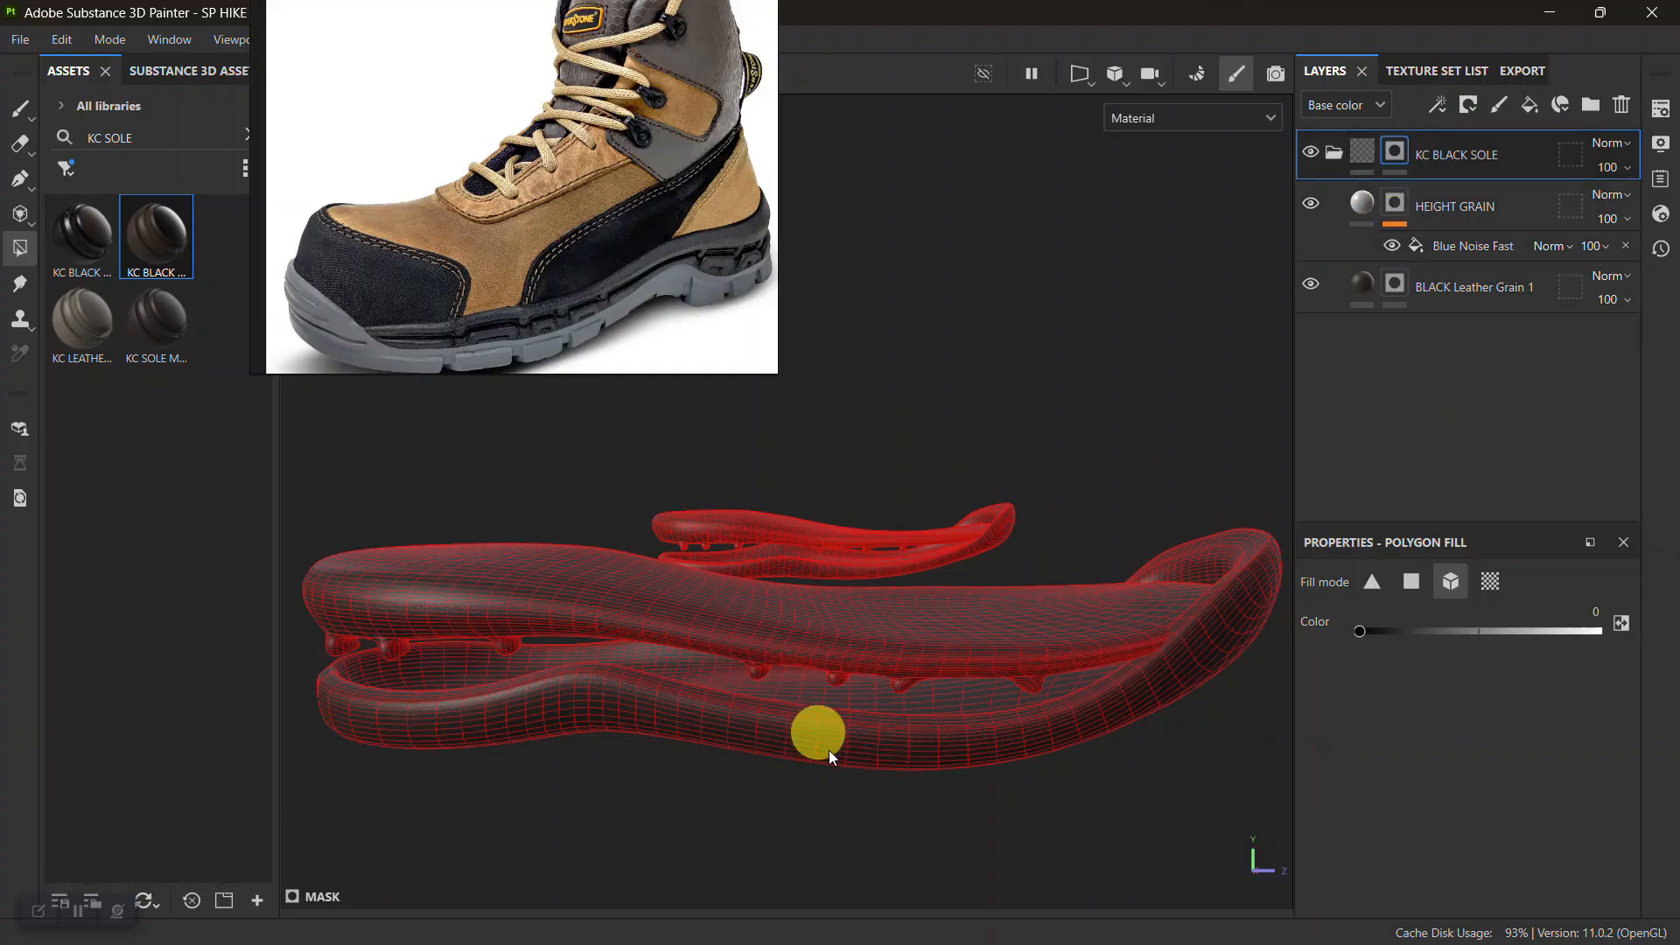
pyautogui.click(827, 749)
pyautogui.keyDown('alt'); pyautogui.moveTo(868, 752); pyautogui.dragTo(968, 766); pyautogui.keyUp('alt')
pyautogui.keyDown('alt'); pyautogui.moveTo(1020, 766); pyautogui.dragTo(1043, 832, button='right'); pyautogui.keyUp('alt')
pyautogui.keyDown('alt'); pyautogui.moveTo(1043, 832); pyautogui.dragTo(1041, 570); pyautogui.keyUp('alt')
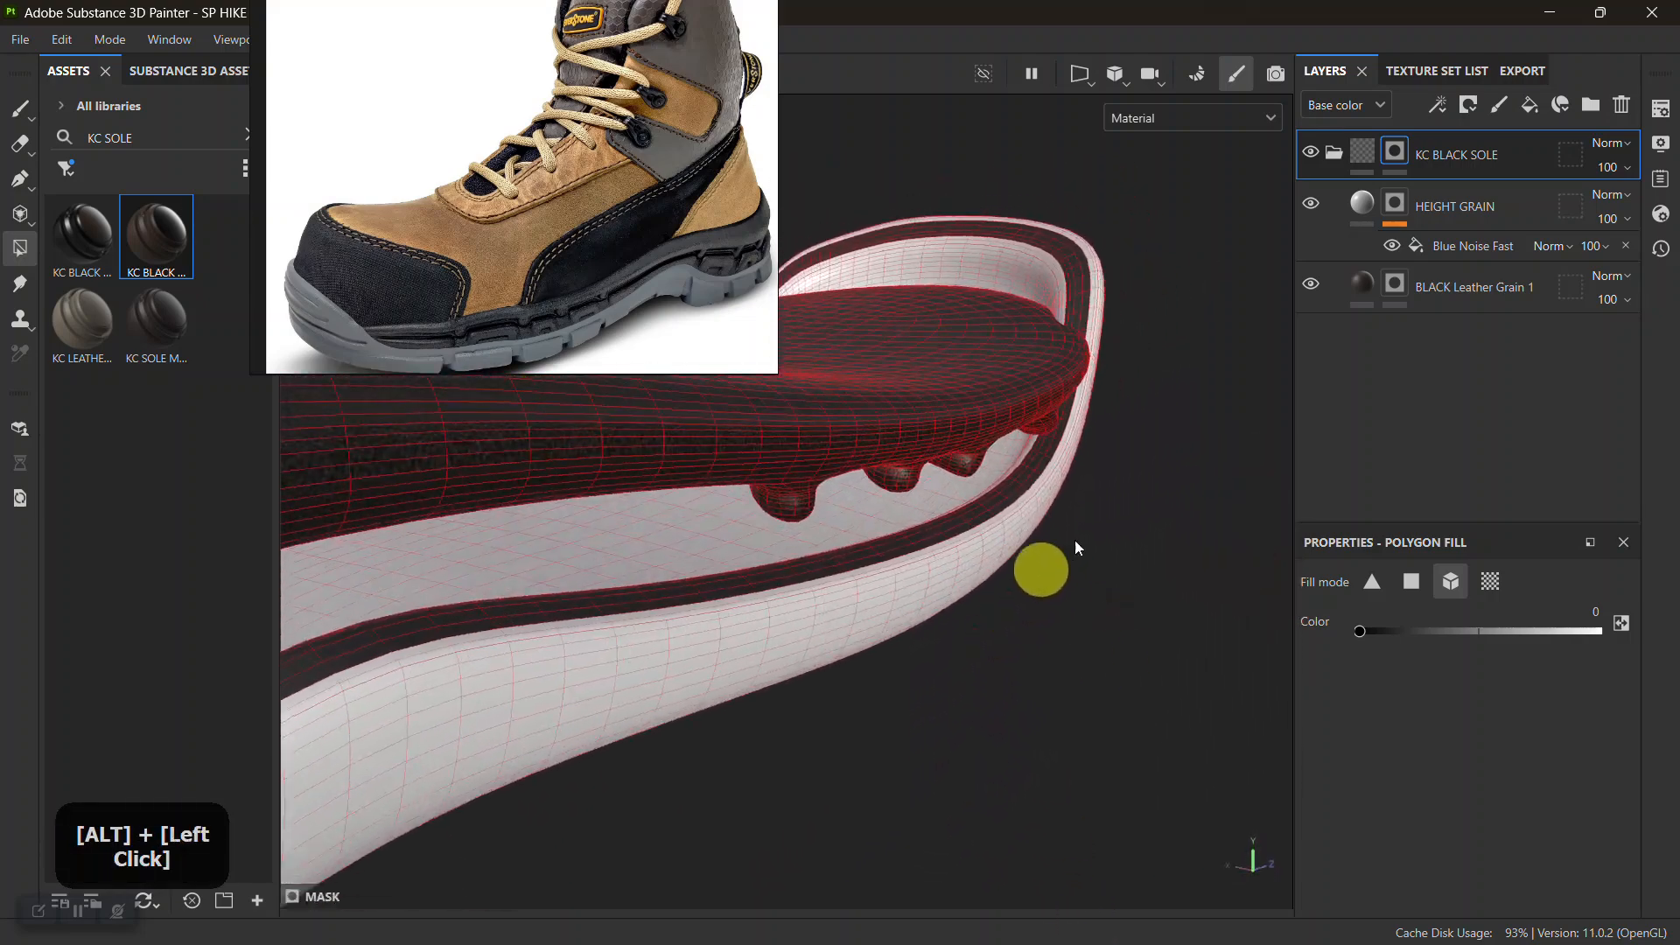
pyautogui.click(1400, 280)
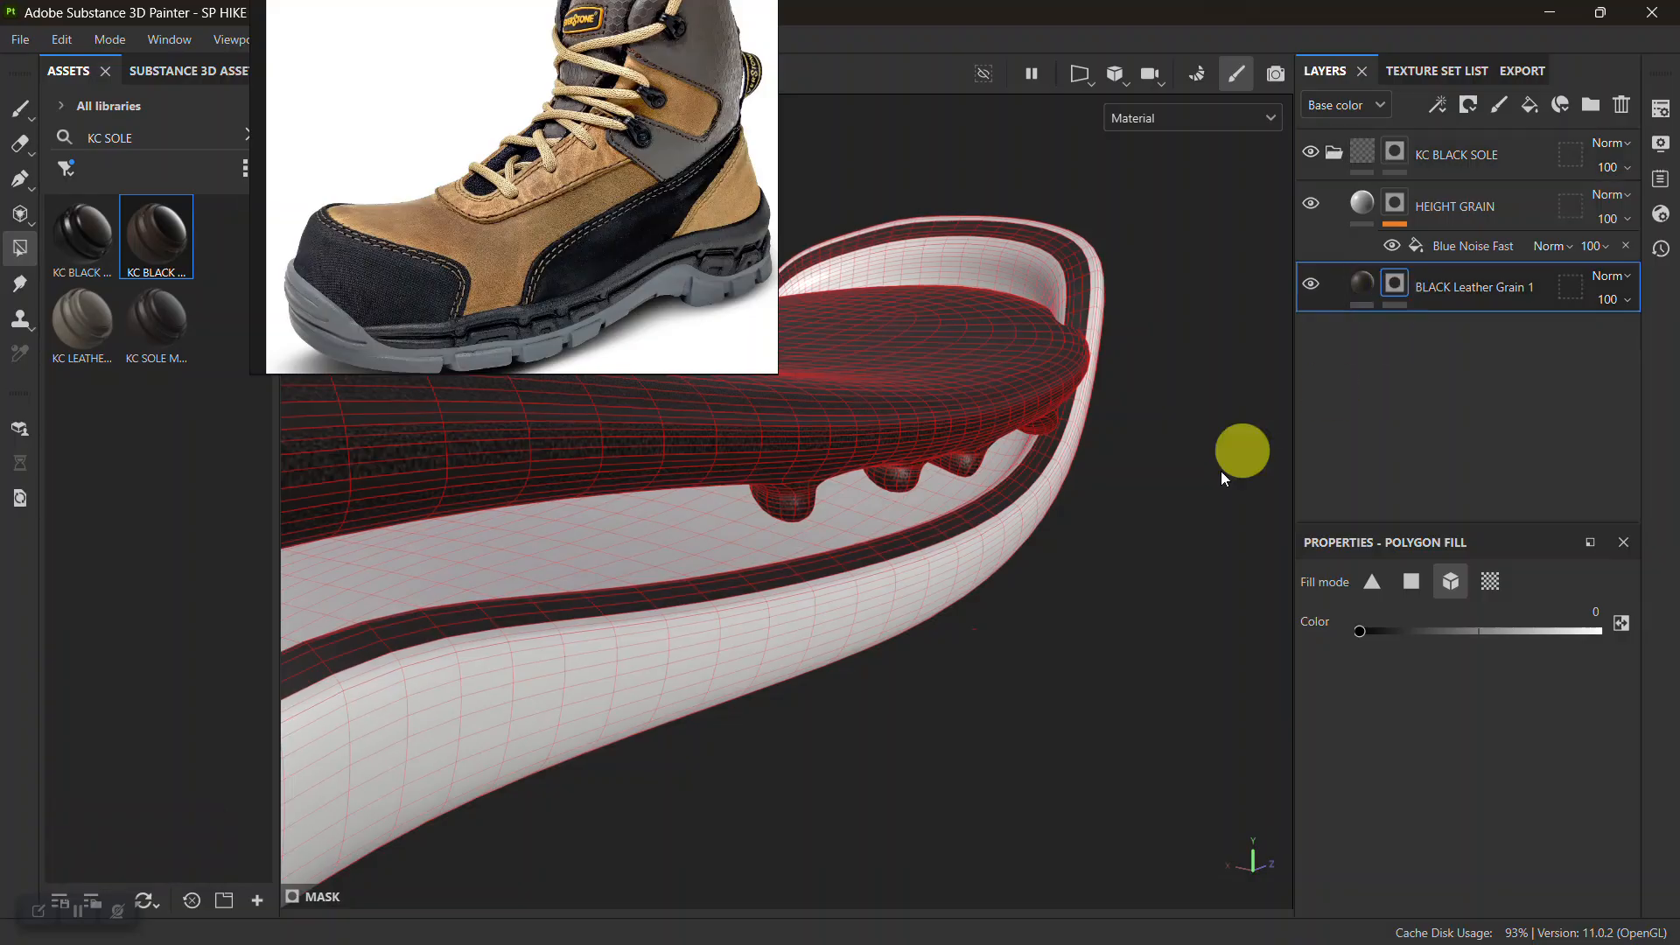
# Try to remove the lower sole piece from BLACK Leather Grain 1's mask with a mesh-mode polygon fill of color 0
pyautogui.moveTo(758, 711); pyautogui.dragTo(642, 588)
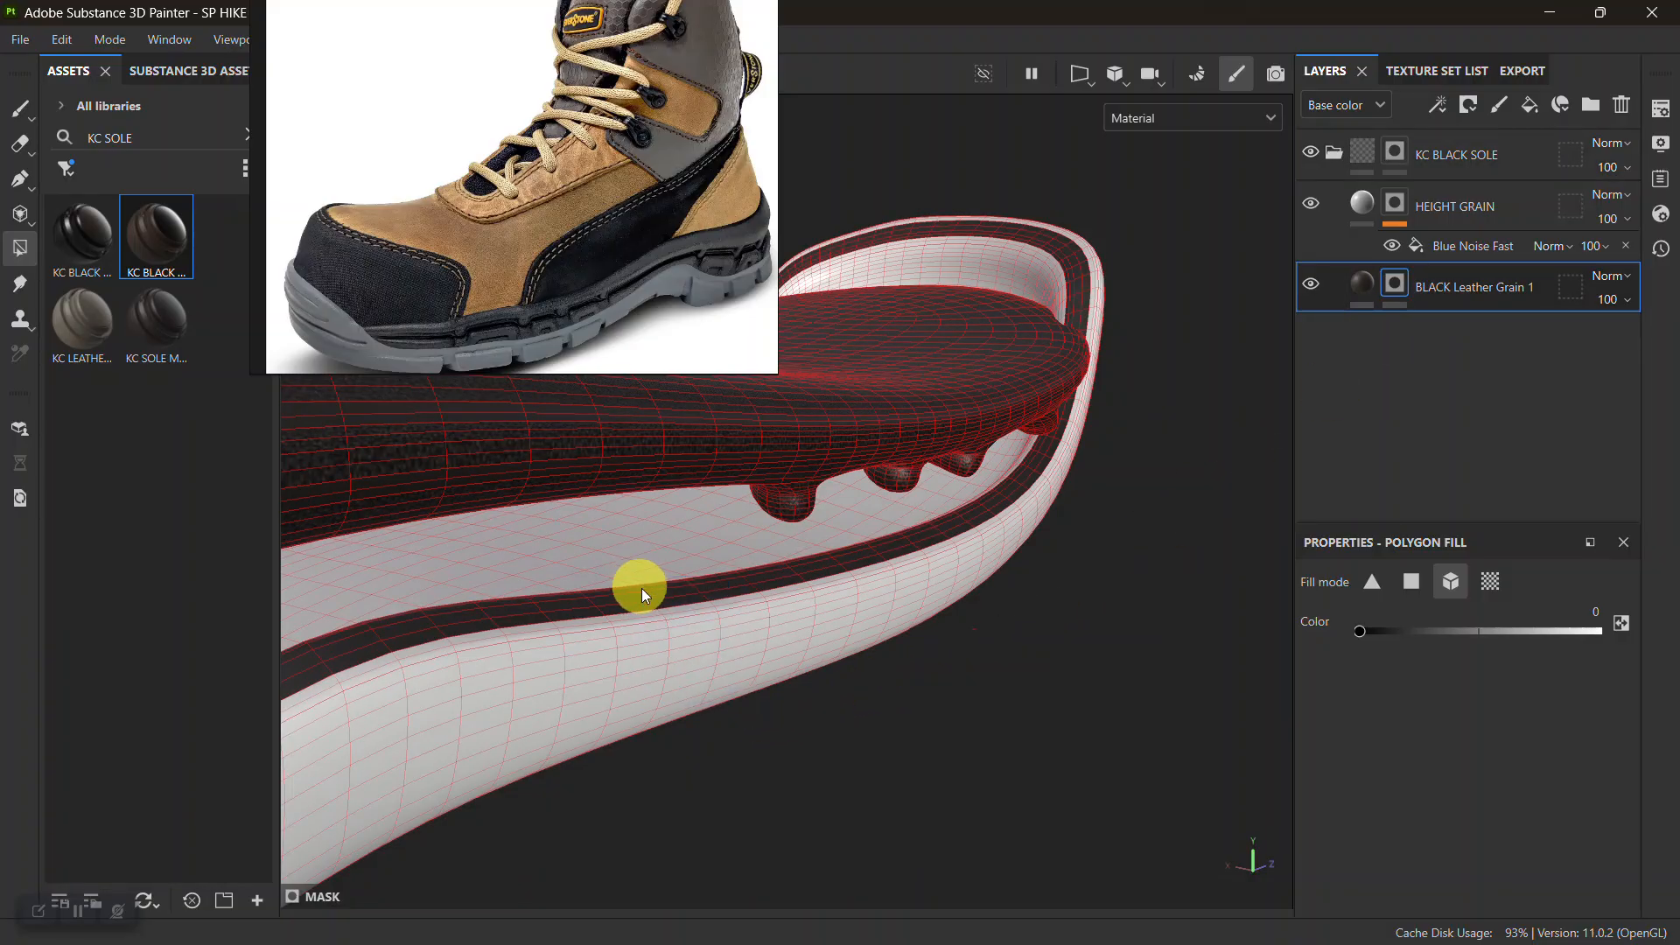
pyautogui.press('x')
pyautogui.press('x')
pyautogui.keyDown('alt'); pyautogui.moveTo(1080, 364); pyautogui.dragTo(747, 589, button='right'); pyautogui.keyUp('alt')
pyautogui.keyDown('alt'); pyautogui.moveTo(747, 589); pyautogui.dragTo(925, 566, button='middle'); pyautogui.keyUp('alt')
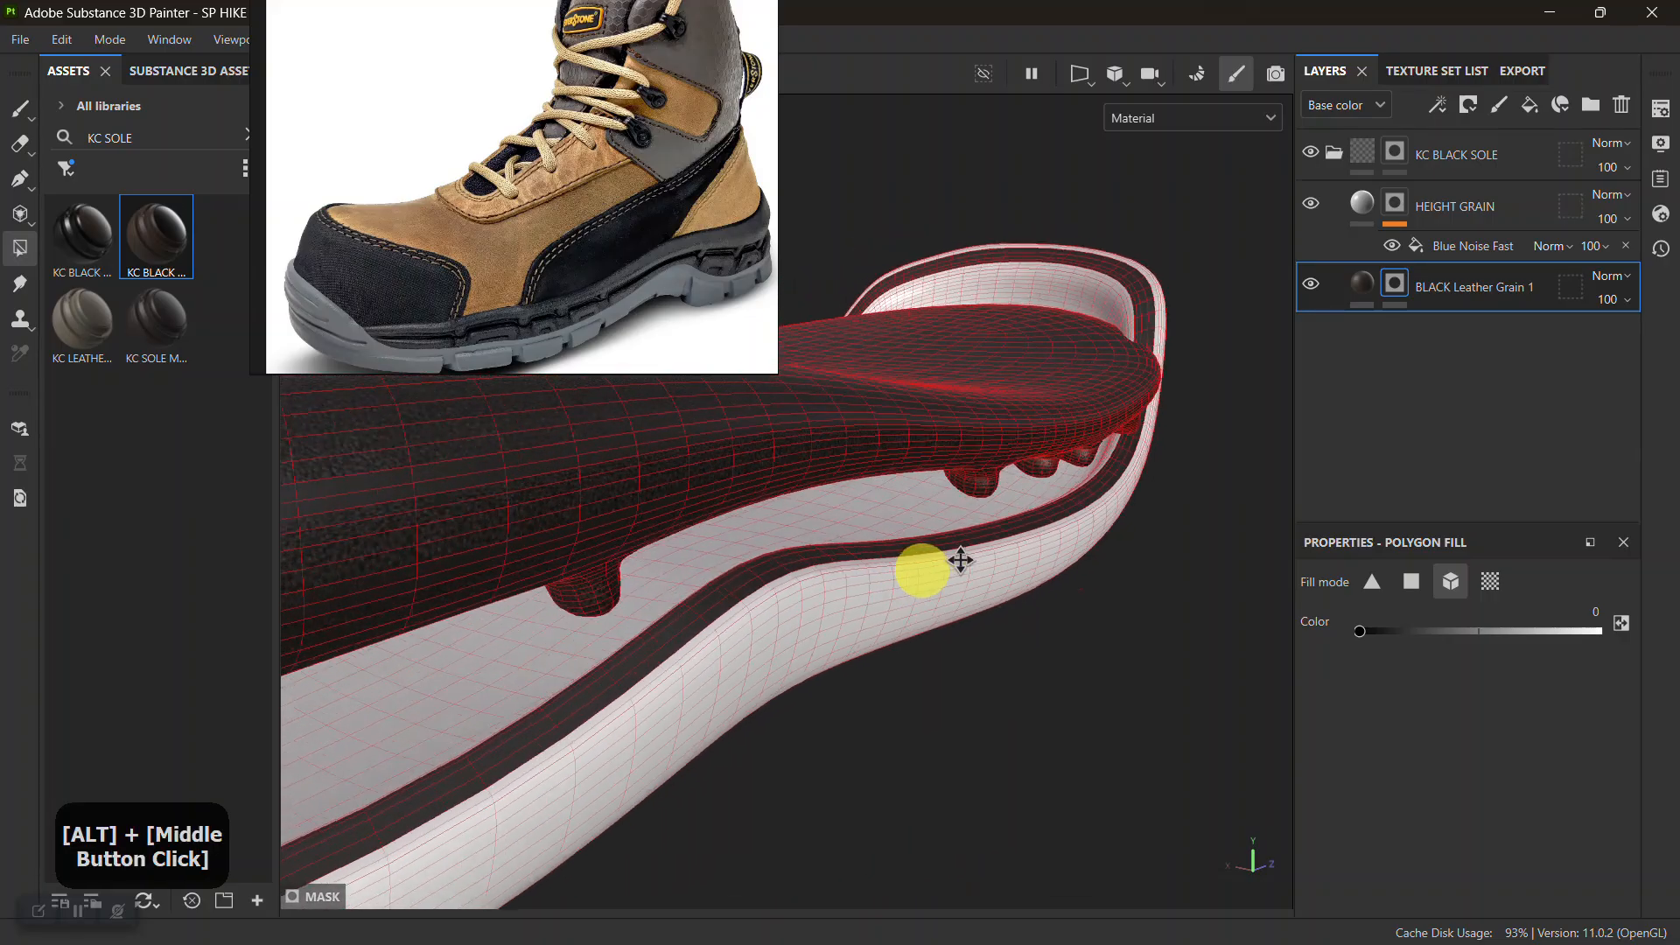
pyautogui.keyDown('alt'); pyautogui.moveTo(926, 566); pyautogui.dragTo(747, 532, button='right'); pyautogui.keyUp('alt')
pyautogui.keyDown('alt'); pyautogui.moveTo(747, 532); pyautogui.dragTo(661, 626); pyautogui.keyUp('alt')
pyautogui.keyDown('alt'); pyautogui.moveTo(662, 626); pyautogui.dragTo(781, 756, button='middle'); pyautogui.keyUp('alt')
pyautogui.keyDown('alt'); pyautogui.moveTo(781, 756); pyautogui.dragTo(995, 590); pyautogui.keyUp('alt')
pyautogui.keyDown('alt'); pyautogui.moveTo(995, 591); pyautogui.dragTo(937, 581, button='middle'); pyautogui.keyUp('alt')
pyautogui.keyDown('alt'); pyautogui.moveTo(937, 581); pyautogui.dragTo(837, 619); pyautogui.keyUp('alt')
pyautogui.keyDown('alt'); pyautogui.moveTo(837, 619); pyautogui.dragTo(896, 581, button='middle'); pyautogui.keyUp('alt')
pyautogui.keyDown('alt'); pyautogui.moveTo(896, 581); pyautogui.dragTo(753, 630, button='right'); pyautogui.keyUp('alt')
pyautogui.keyDown('alt'); pyautogui.moveTo(754, 630); pyautogui.dragTo(762, 658); pyautogui.keyUp('alt')
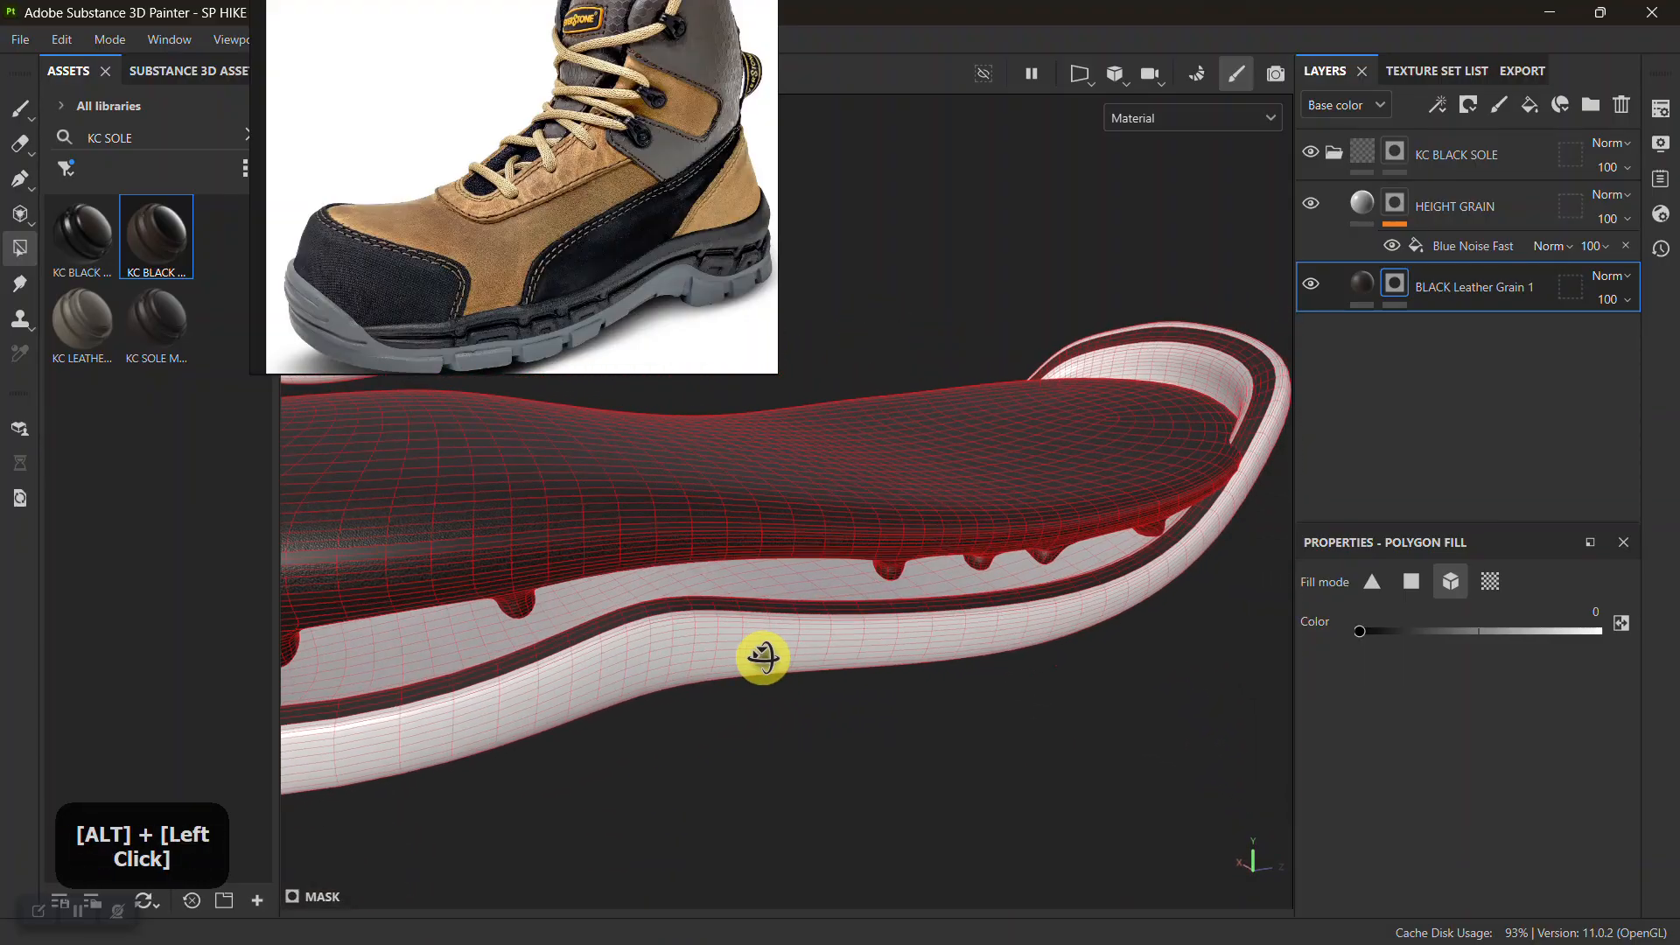
pyautogui.moveTo(632, 606); pyautogui.dragTo(675, 674)
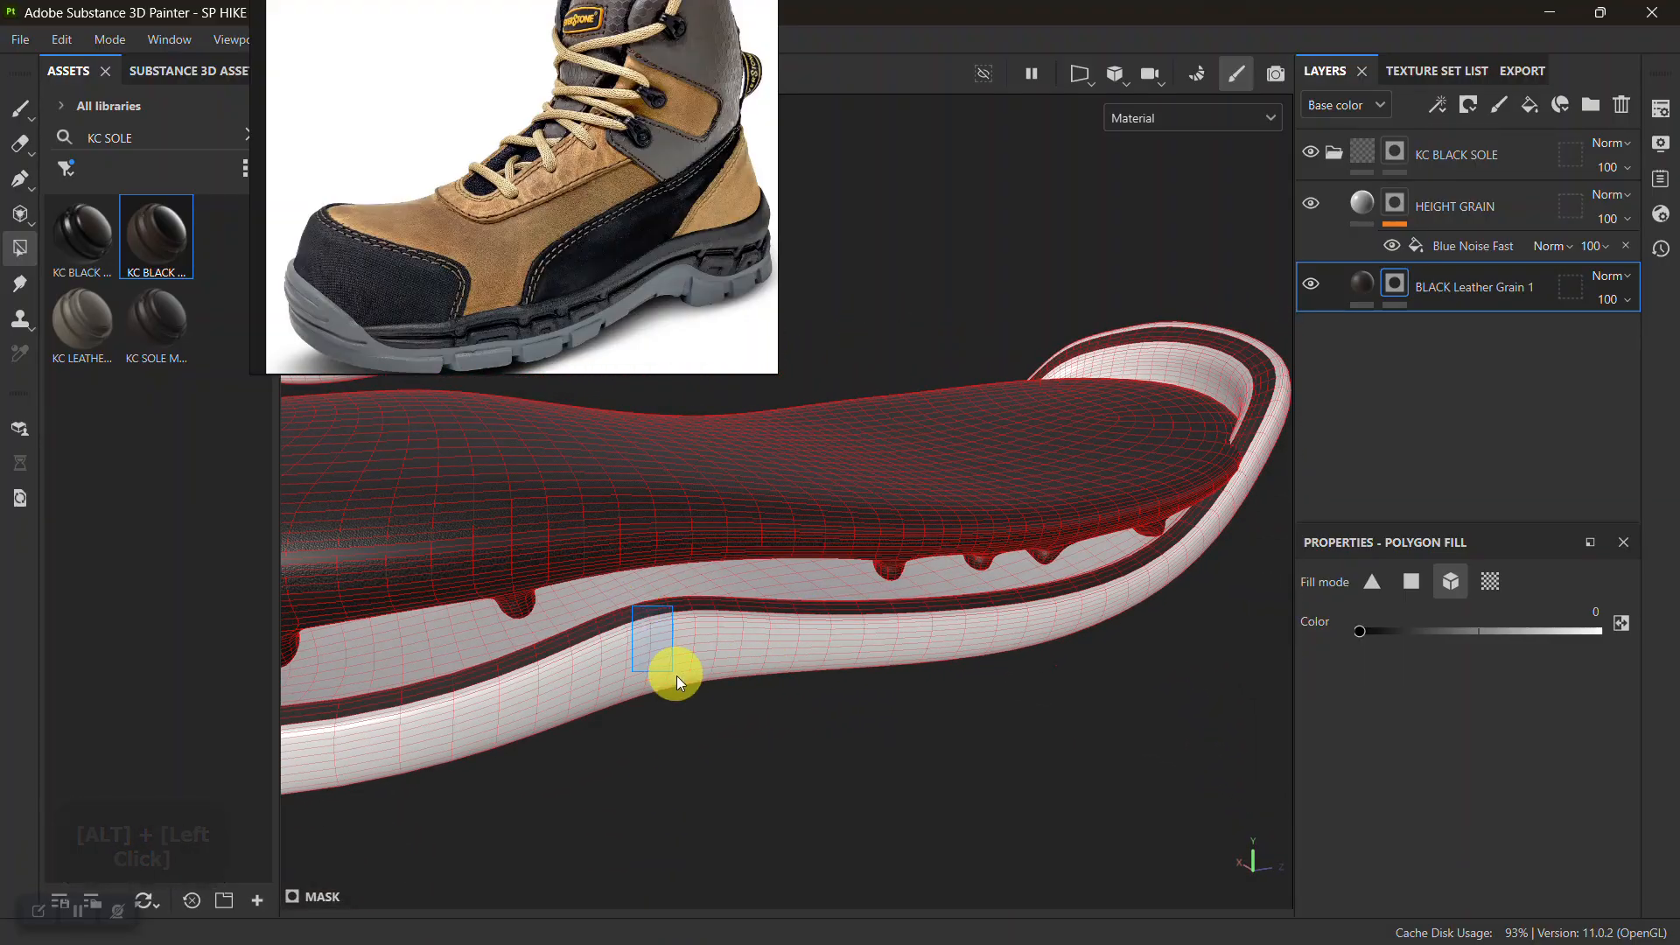
# Try mesh-mode polygon fills on the lower sole piece in the HEIGHT GRAIN and KC BLACK SOLE masks, switching the color to 1
pyautogui.click(1402, 198)
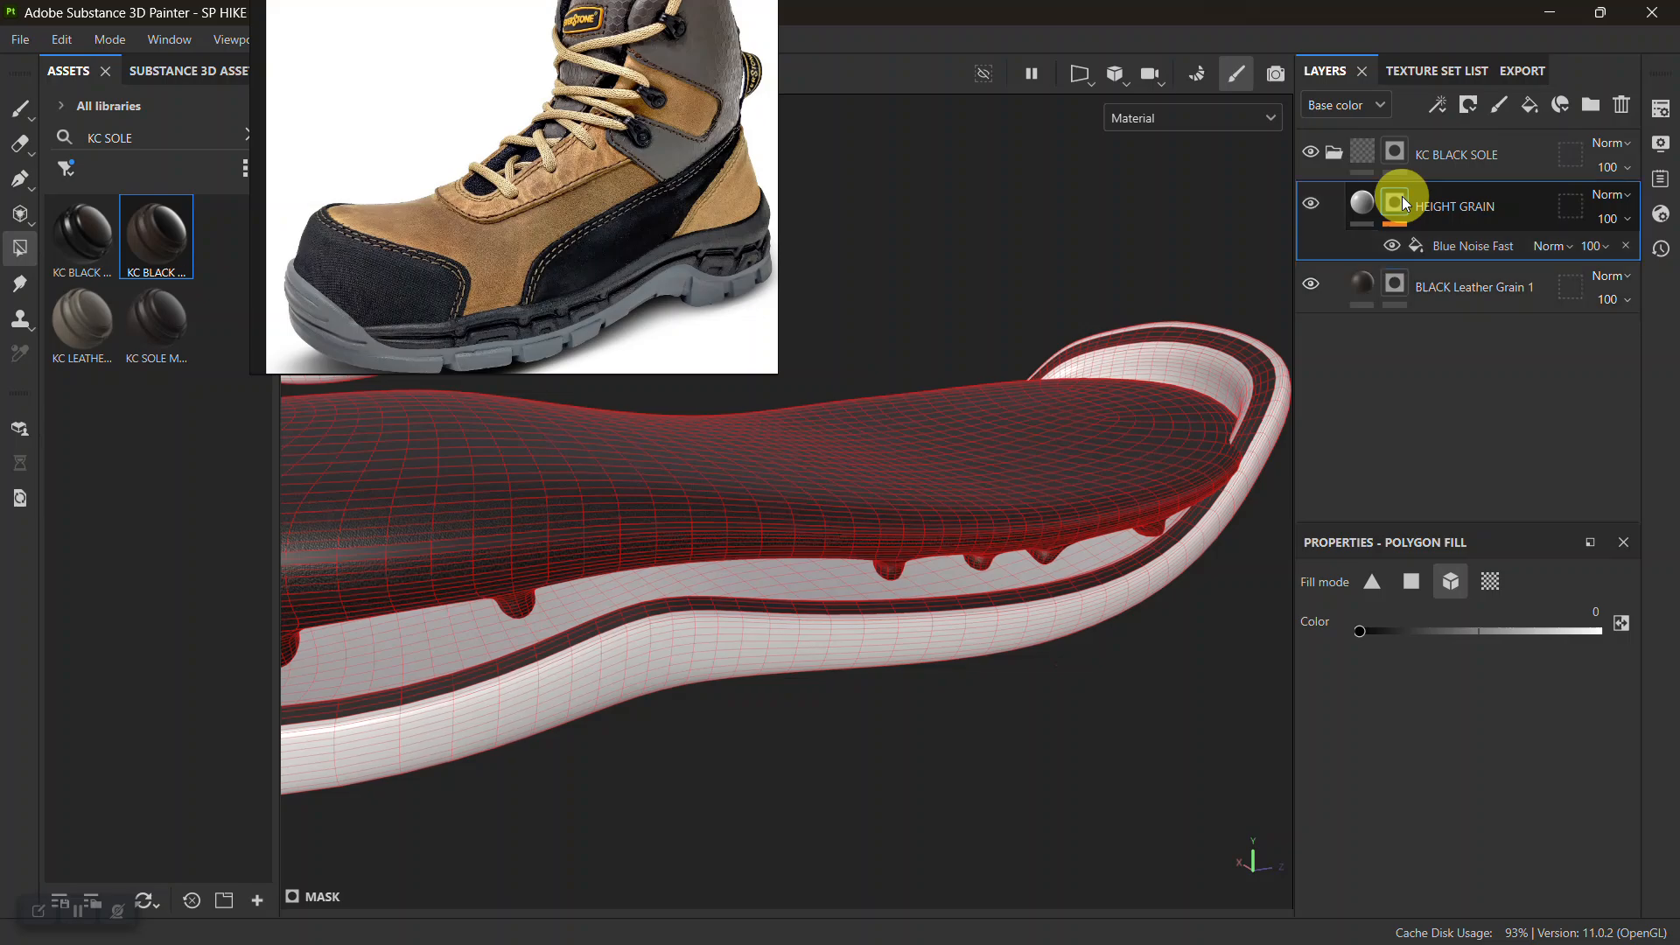
pyautogui.moveTo(782, 612); pyautogui.dragTo(664, 613)
pyautogui.click(1400, 150)
pyautogui.moveTo(921, 735); pyautogui.dragTo(746, 598)
pyautogui.moveTo(789, 668); pyautogui.dragTo(795, 678)
pyautogui.press('x')
pyautogui.moveTo(762, 585); pyautogui.dragTo(786, 634)
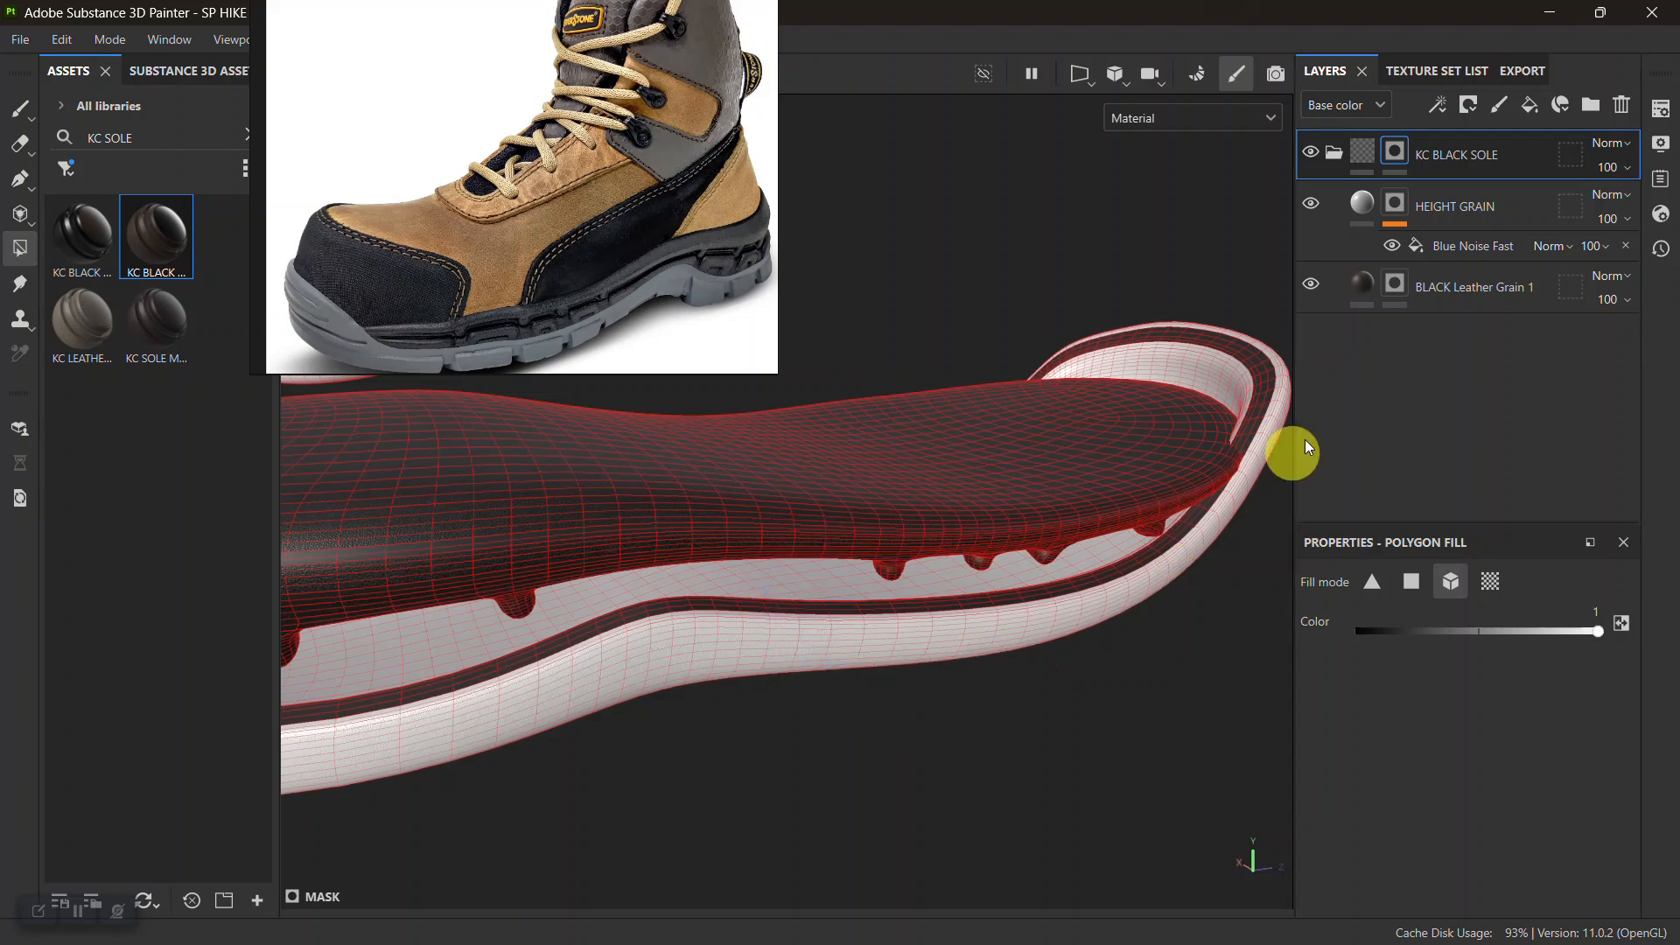
# Move HEIGHT GRAIN and BLACK Leather Grain 1 out of the KC BLACK SOLE group and select BLACK Leather Grain 1's mask
pyautogui.keyDown('shift'); pyautogui.moveTo(1453, 219); pyautogui.dragTo(1446, 333); pyautogui.keyUp('shift')
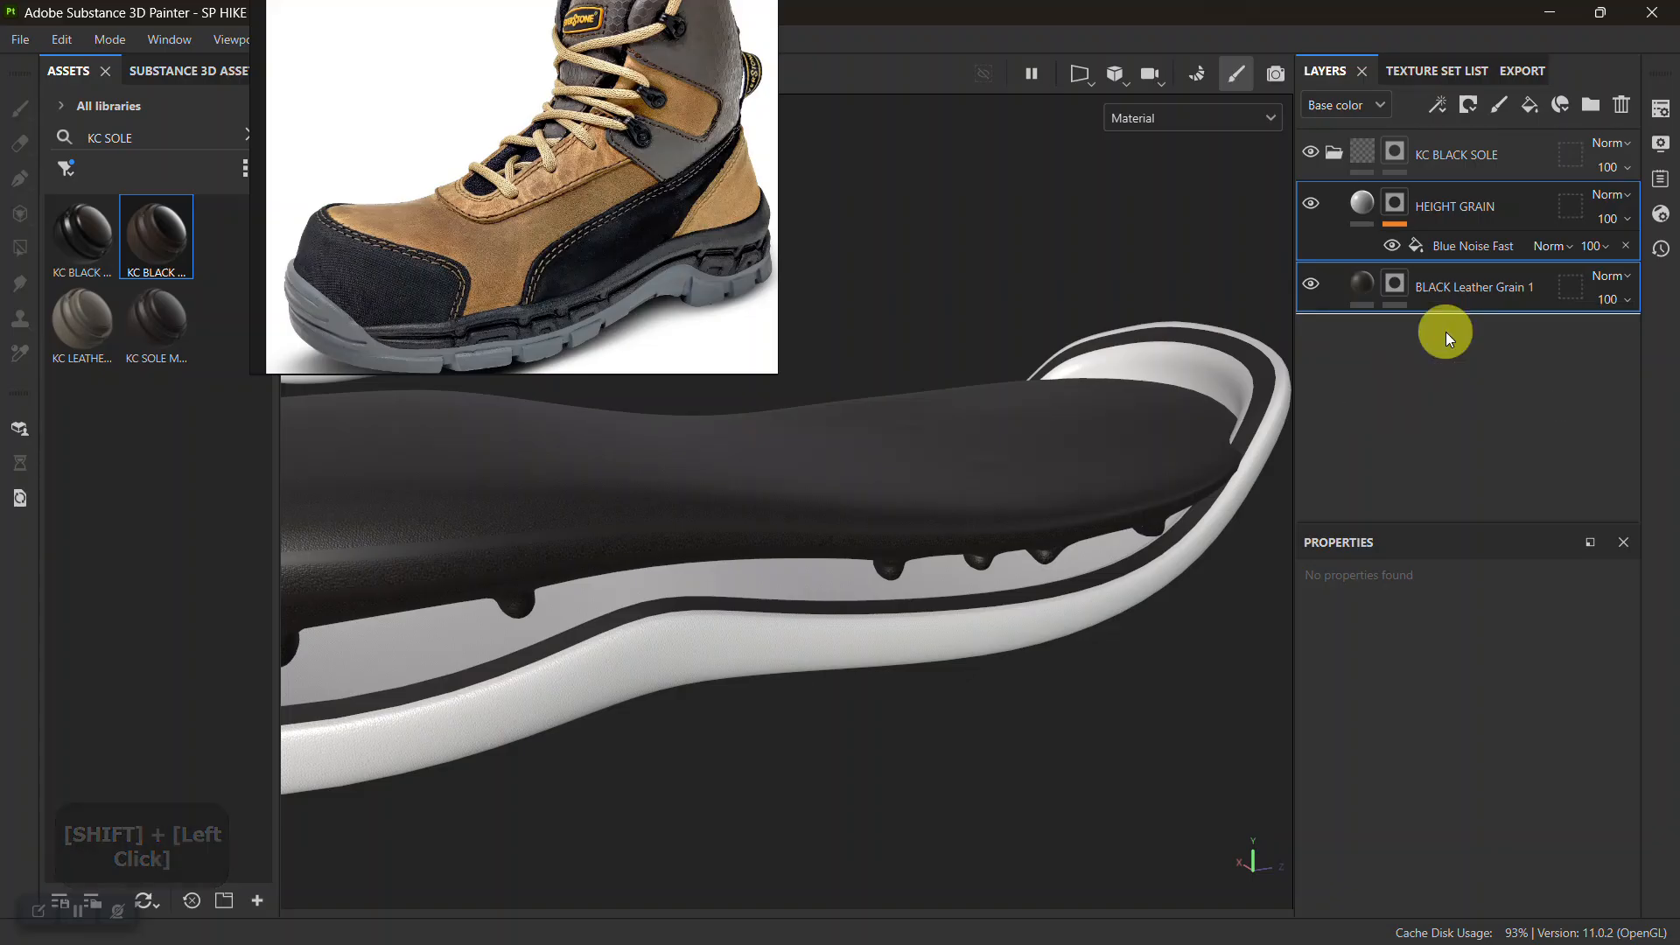
pyautogui.click(1409, 282)
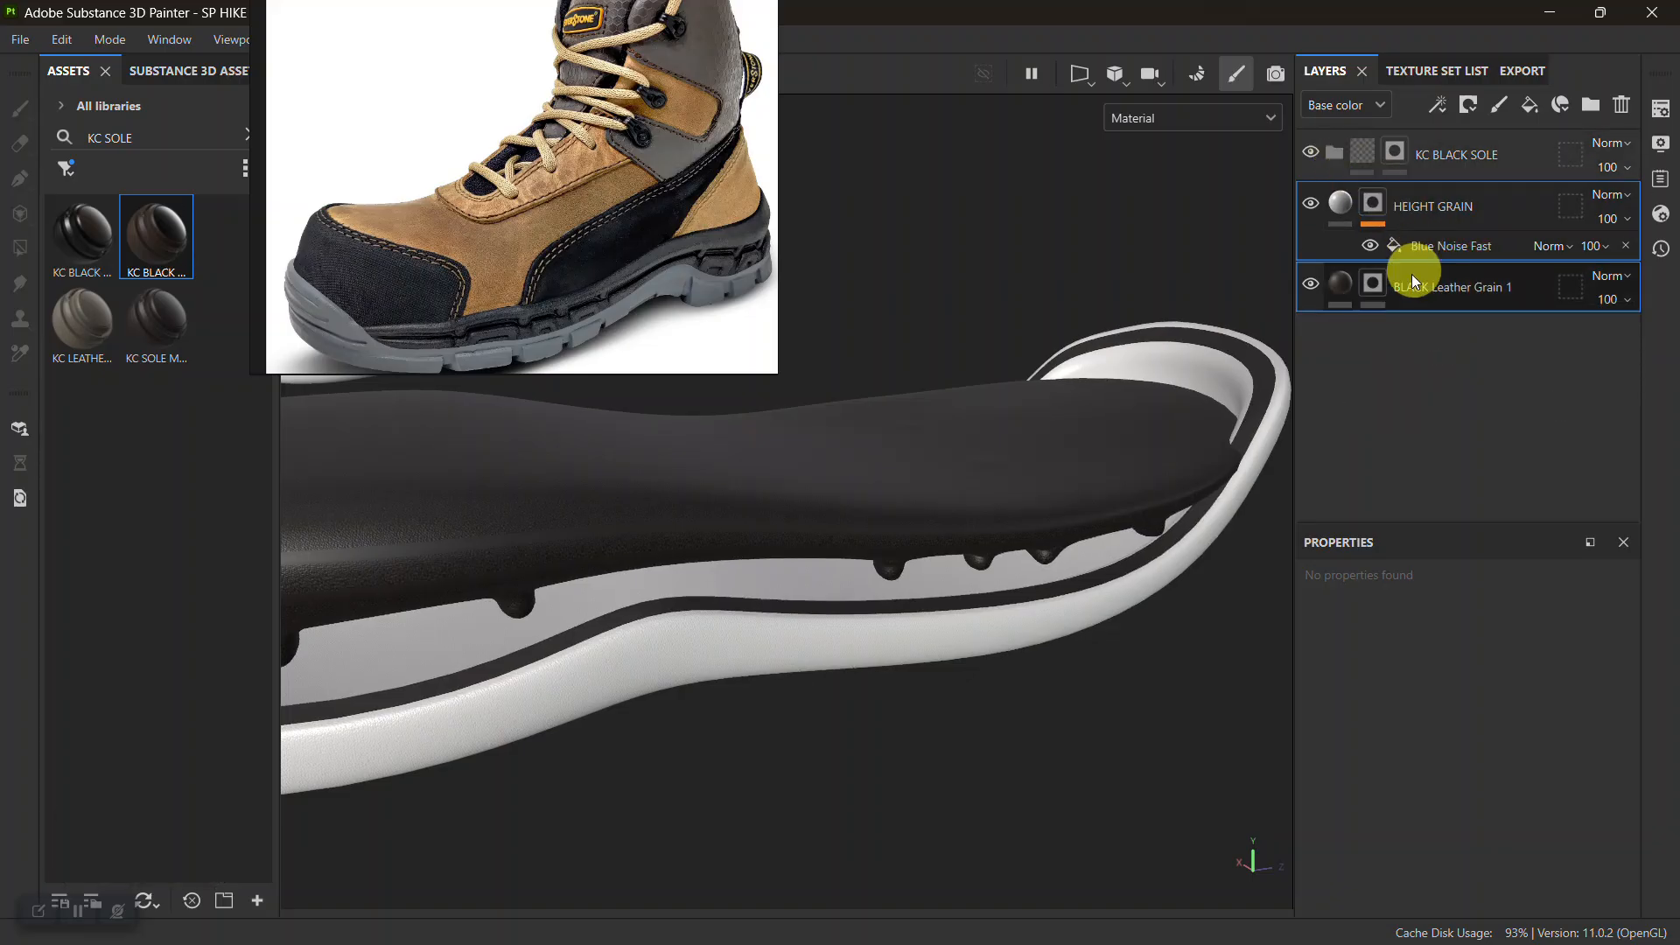
pyautogui.click(1372, 282)
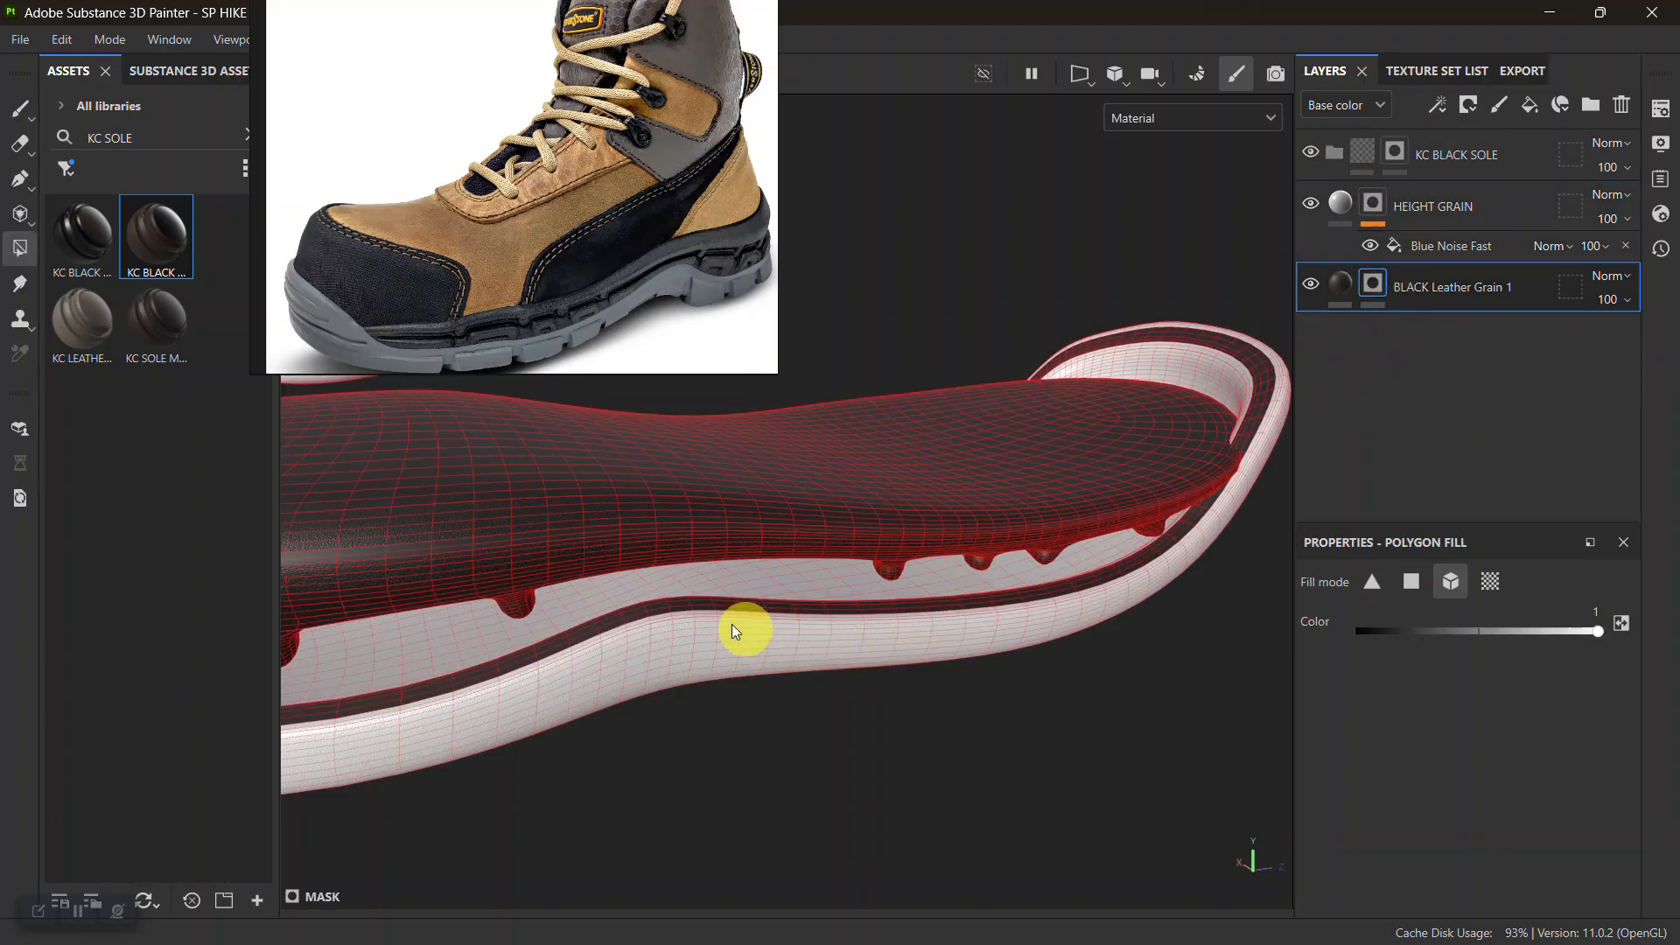
# Test a mesh fill of color 1 on the lower sole piece in BLACK Leather Grain 1's mask and remove it with color 0
pyautogui.click(717, 642)
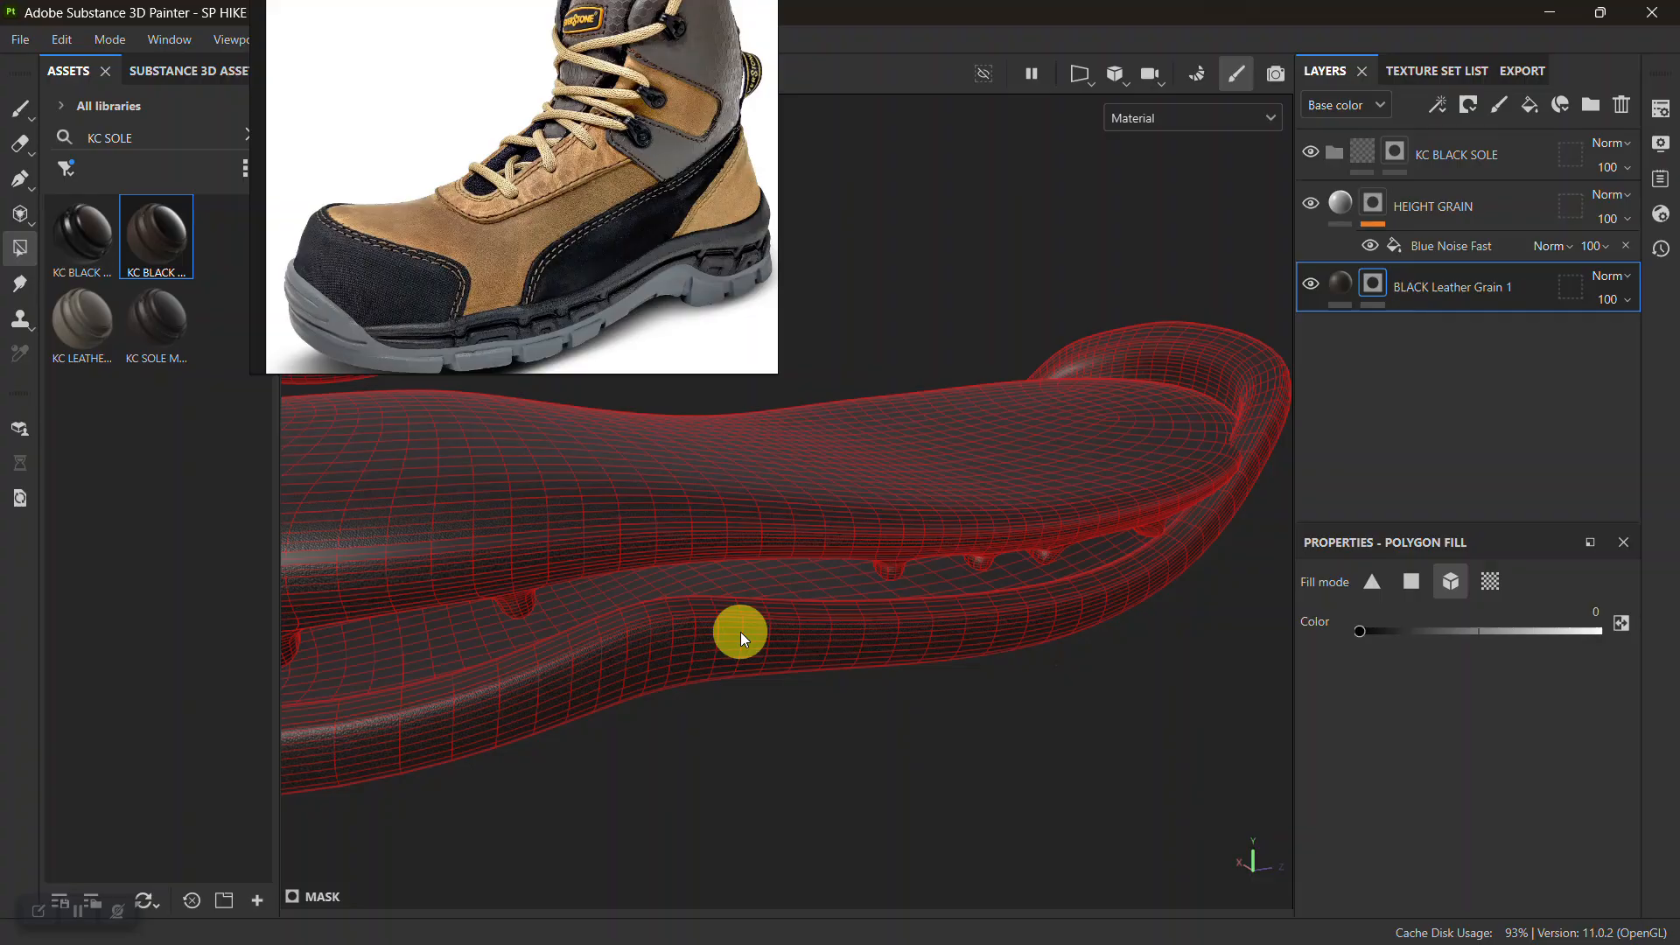
pyautogui.keyDown('ctrl'); pyautogui.moveTo(819, 777); pyautogui.dragTo(854, 638); pyautogui.keyUp('ctrl')
pyautogui.keyDown('alt'); pyautogui.moveTo(855, 638); pyautogui.dragTo(832, 709, button='middle'); pyautogui.keyUp('alt')
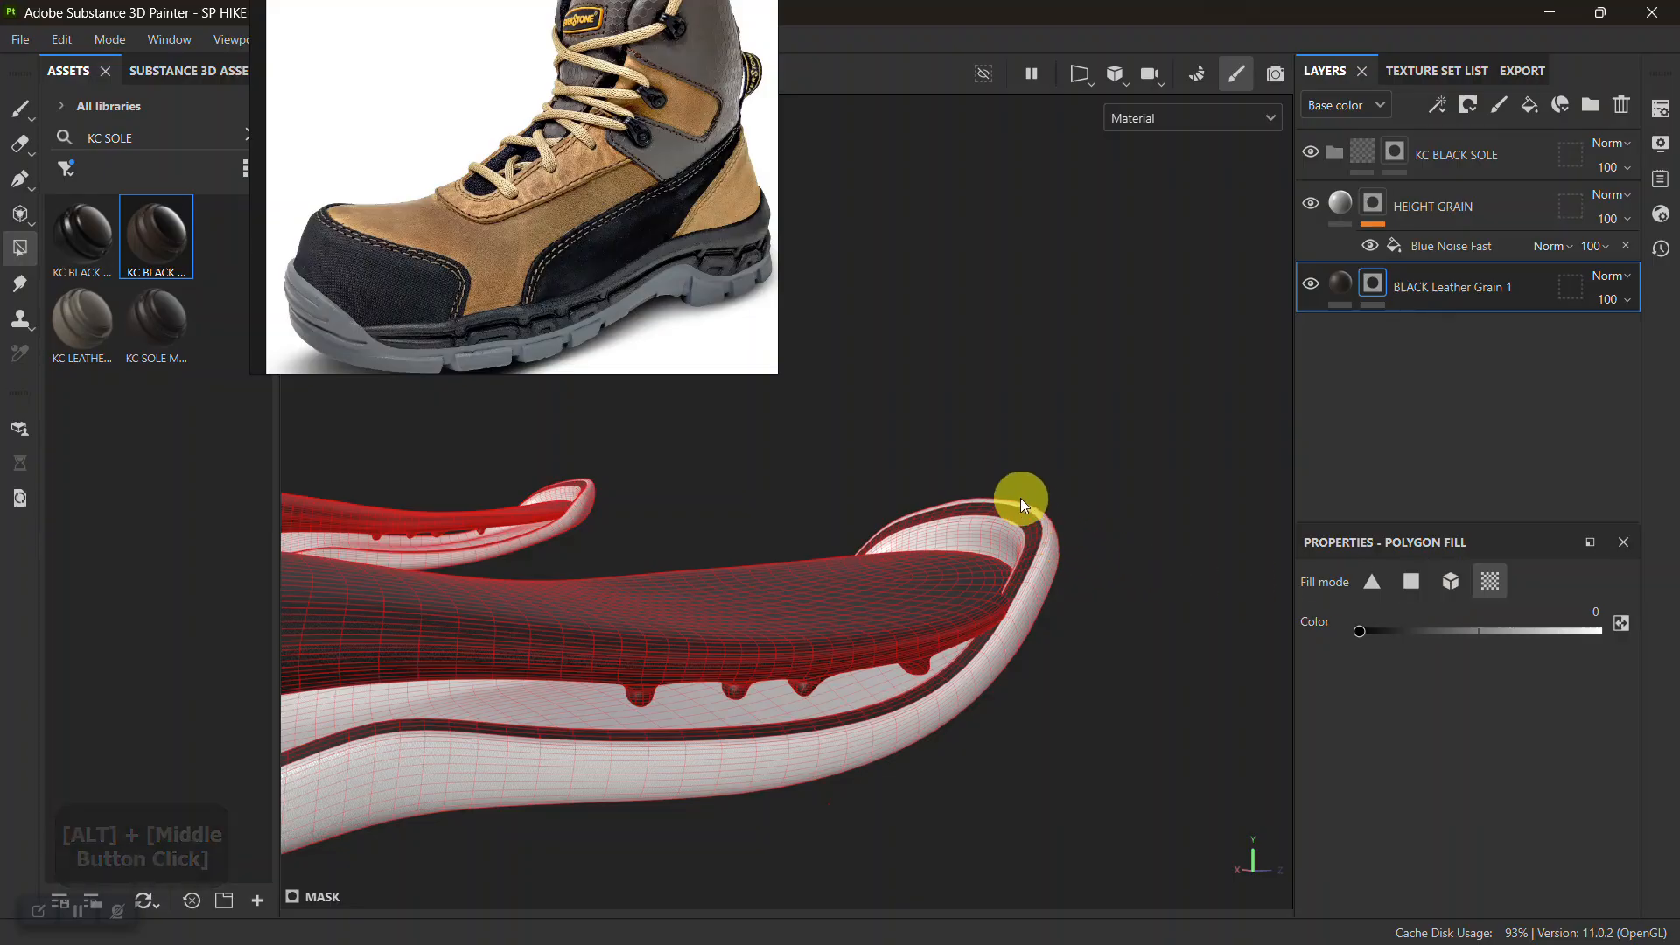
# Test a UV chunk fill of color 1 on the lower sole's raised end, undo it, and fill there with color 0
pyautogui.press('x')
pyautogui.click(1032, 518)
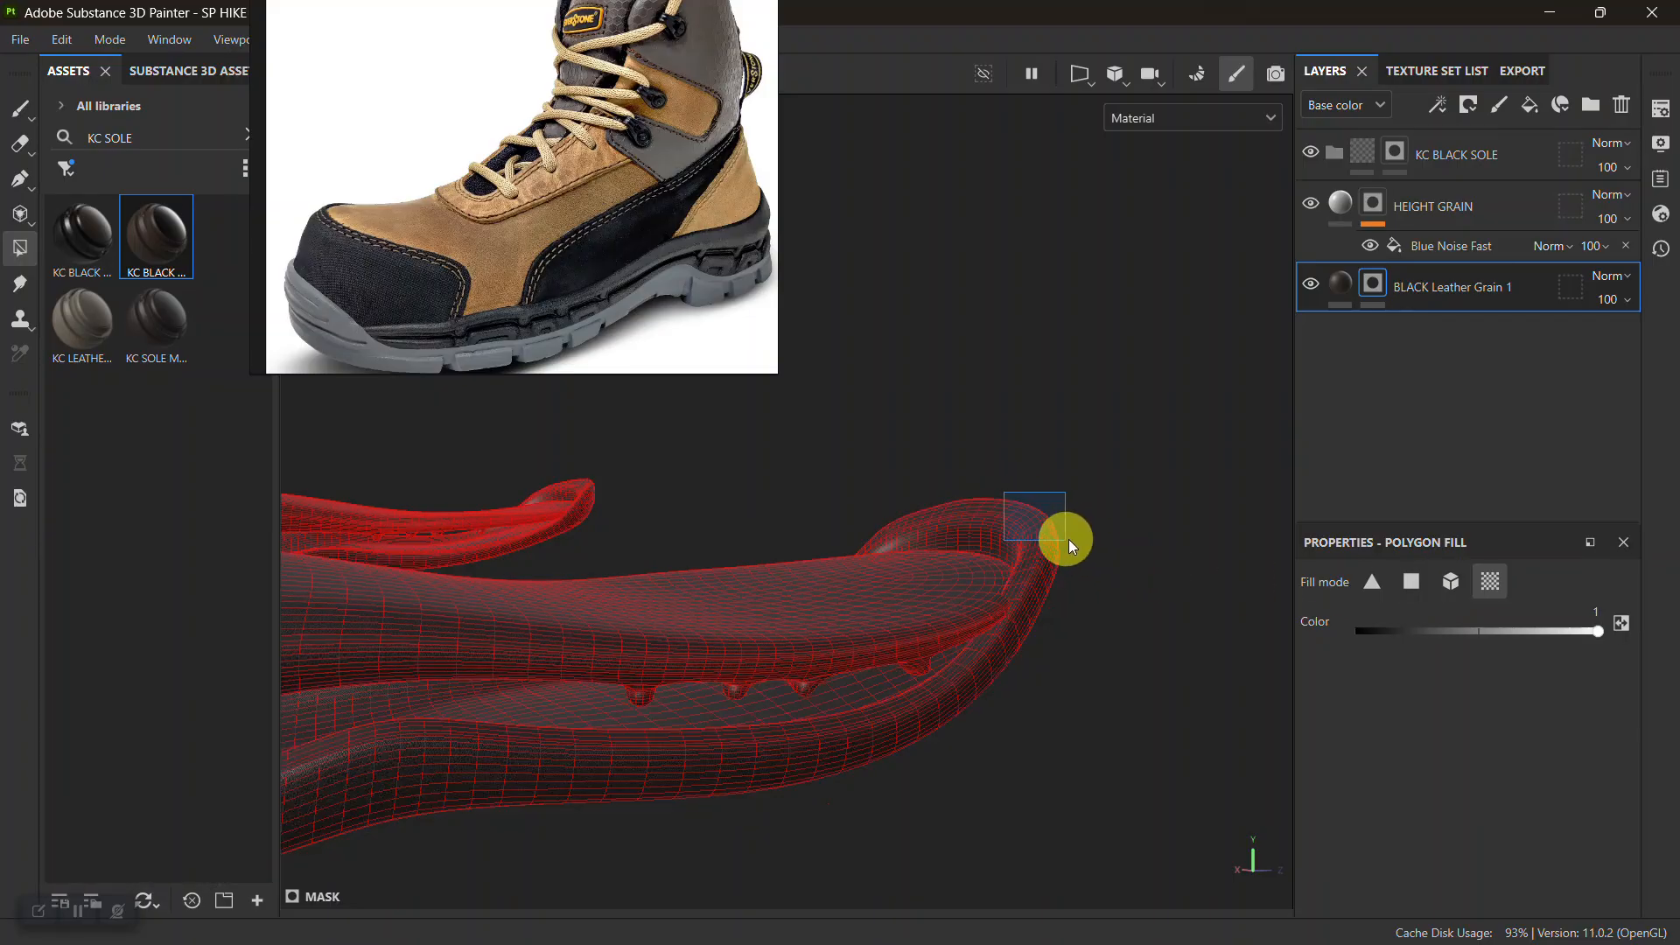
pyautogui.hotkey('ctrl', 'z')
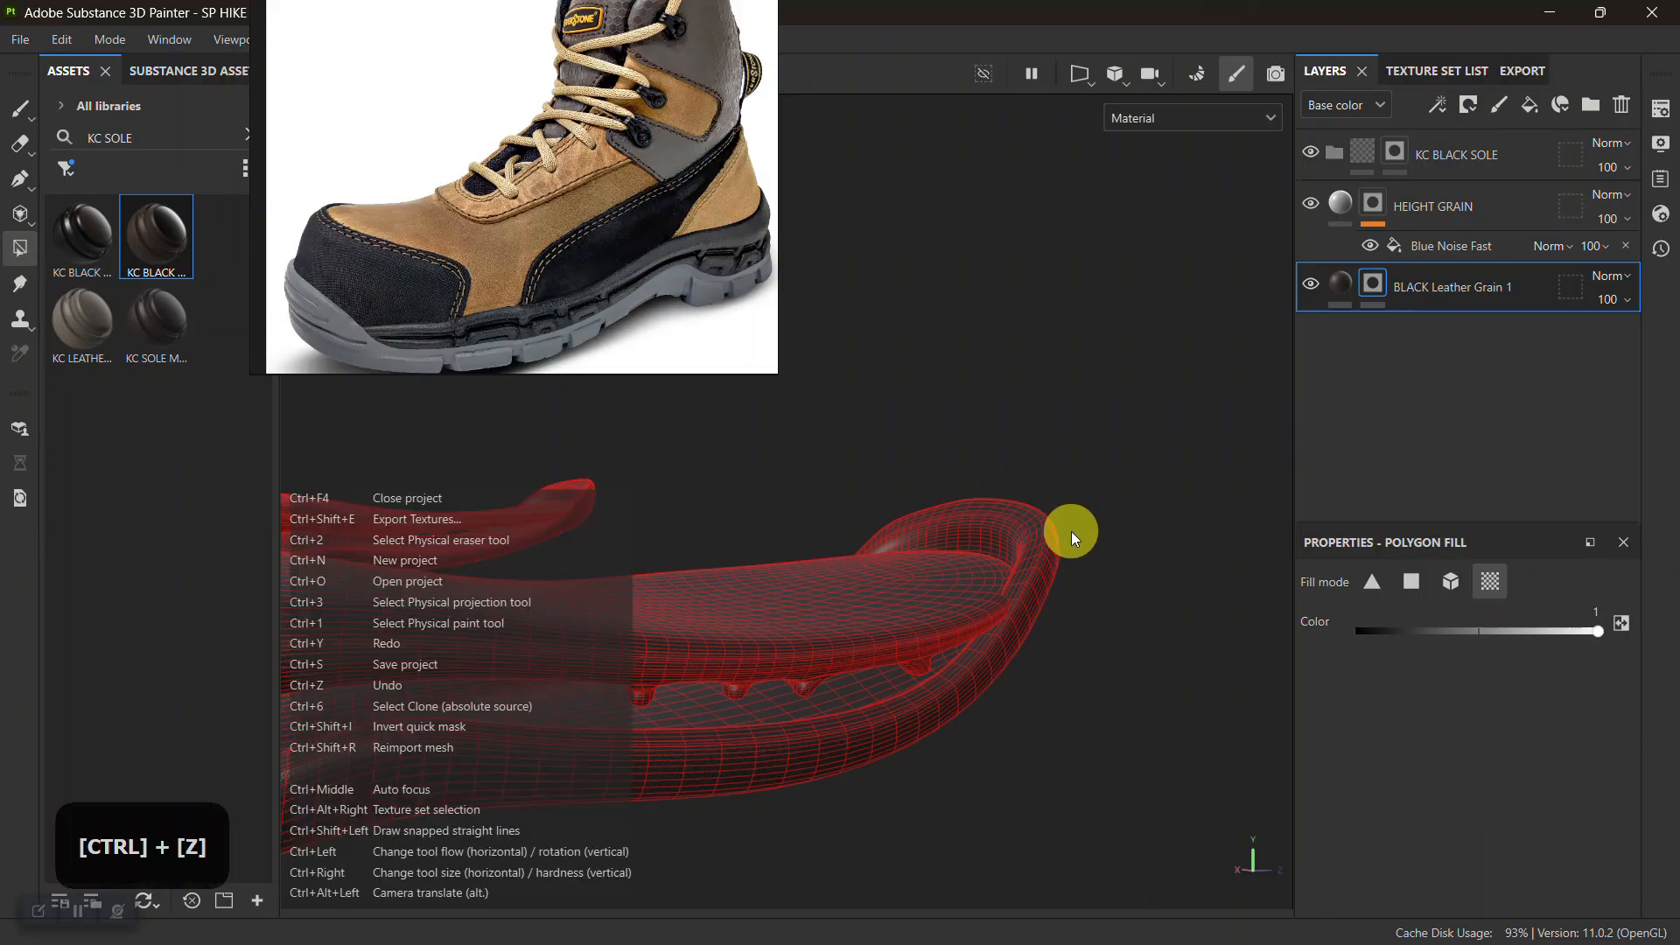
pyautogui.press('x')
pyautogui.moveTo(1063, 541); pyautogui.dragTo(1063, 541)
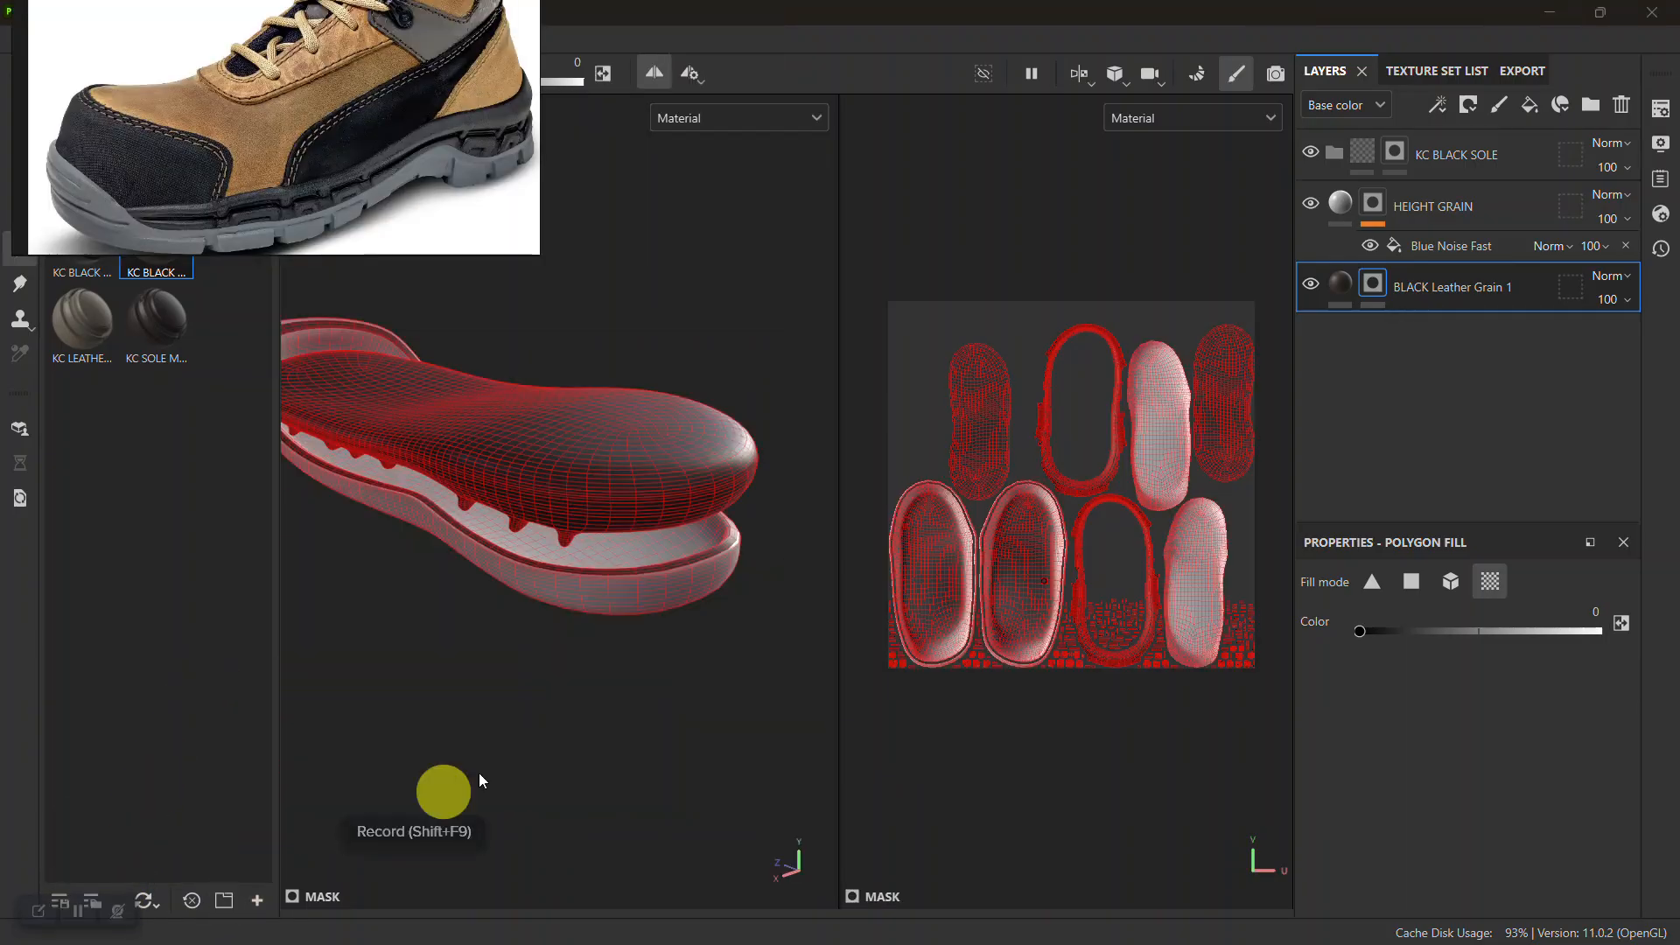
# Examine the sole pieces and their UV islands side by side in 3D and 2D, comparing the masked areas of BLACK Leather Grain 1
pyautogui.keyDown('alt'); pyautogui.moveTo(479, 773); pyautogui.dragTo(638, 698, button='right'); pyautogui.keyUp('alt')
pyautogui.keyDown('alt'); pyautogui.moveTo(1256, 555); pyautogui.dragTo(1149, 739, button='right'); pyautogui.keyUp('alt')
pyautogui.keyDown('alt'); pyautogui.moveTo(1149, 739); pyautogui.dragTo(1079, 548, button='middle'); pyautogui.keyUp('alt')
pyautogui.keyDown('alt'); pyautogui.moveTo(1079, 548); pyautogui.dragTo(1042, 643, button='right'); pyautogui.keyUp('alt')
pyautogui.keyDown('alt'); pyautogui.moveTo(1042, 642); pyautogui.dragTo(1050, 523, button='middle'); pyautogui.keyUp('alt')
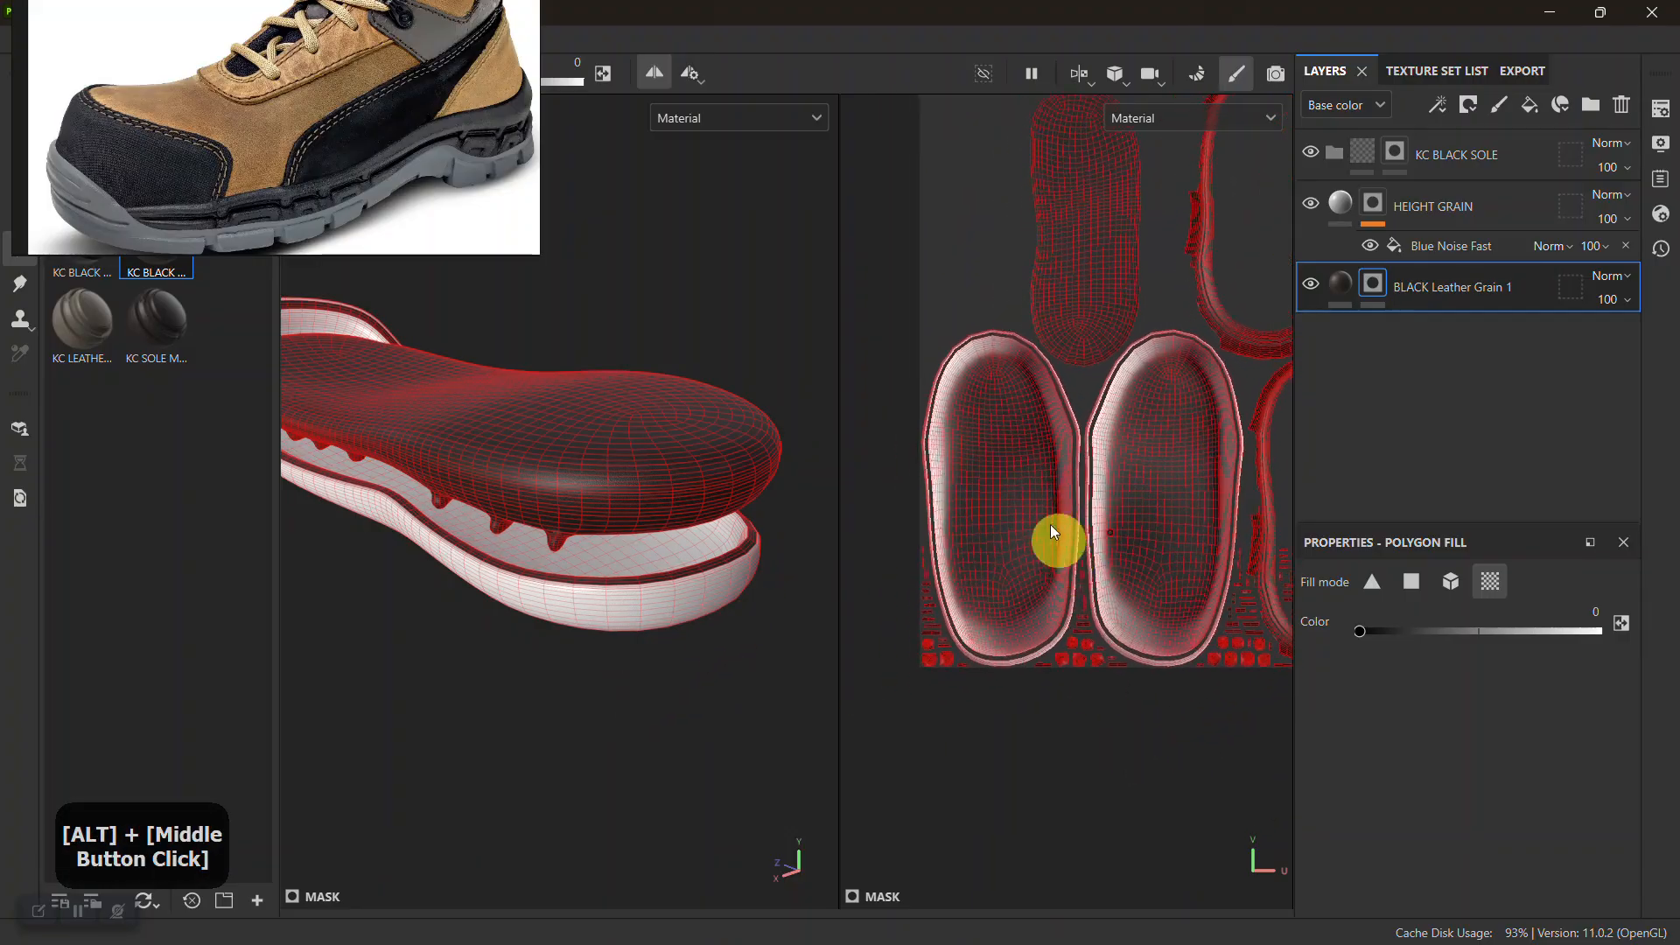
pyautogui.keyDown('alt'); pyautogui.moveTo(1050, 523); pyautogui.dragTo(1068, 727, button='right'); pyautogui.keyUp('alt')
pyautogui.keyDown('alt'); pyautogui.moveTo(1068, 726); pyautogui.dragTo(1000, 643, button='middle'); pyautogui.keyUp('alt')
pyautogui.keyDown('alt'); pyautogui.moveTo(1000, 643); pyautogui.dragTo(1114, 739, button='right'); pyautogui.keyUp('alt')
pyautogui.keyDown('alt'); pyautogui.moveTo(1114, 739); pyautogui.dragTo(1099, 593, button='middle'); pyautogui.keyUp('alt')
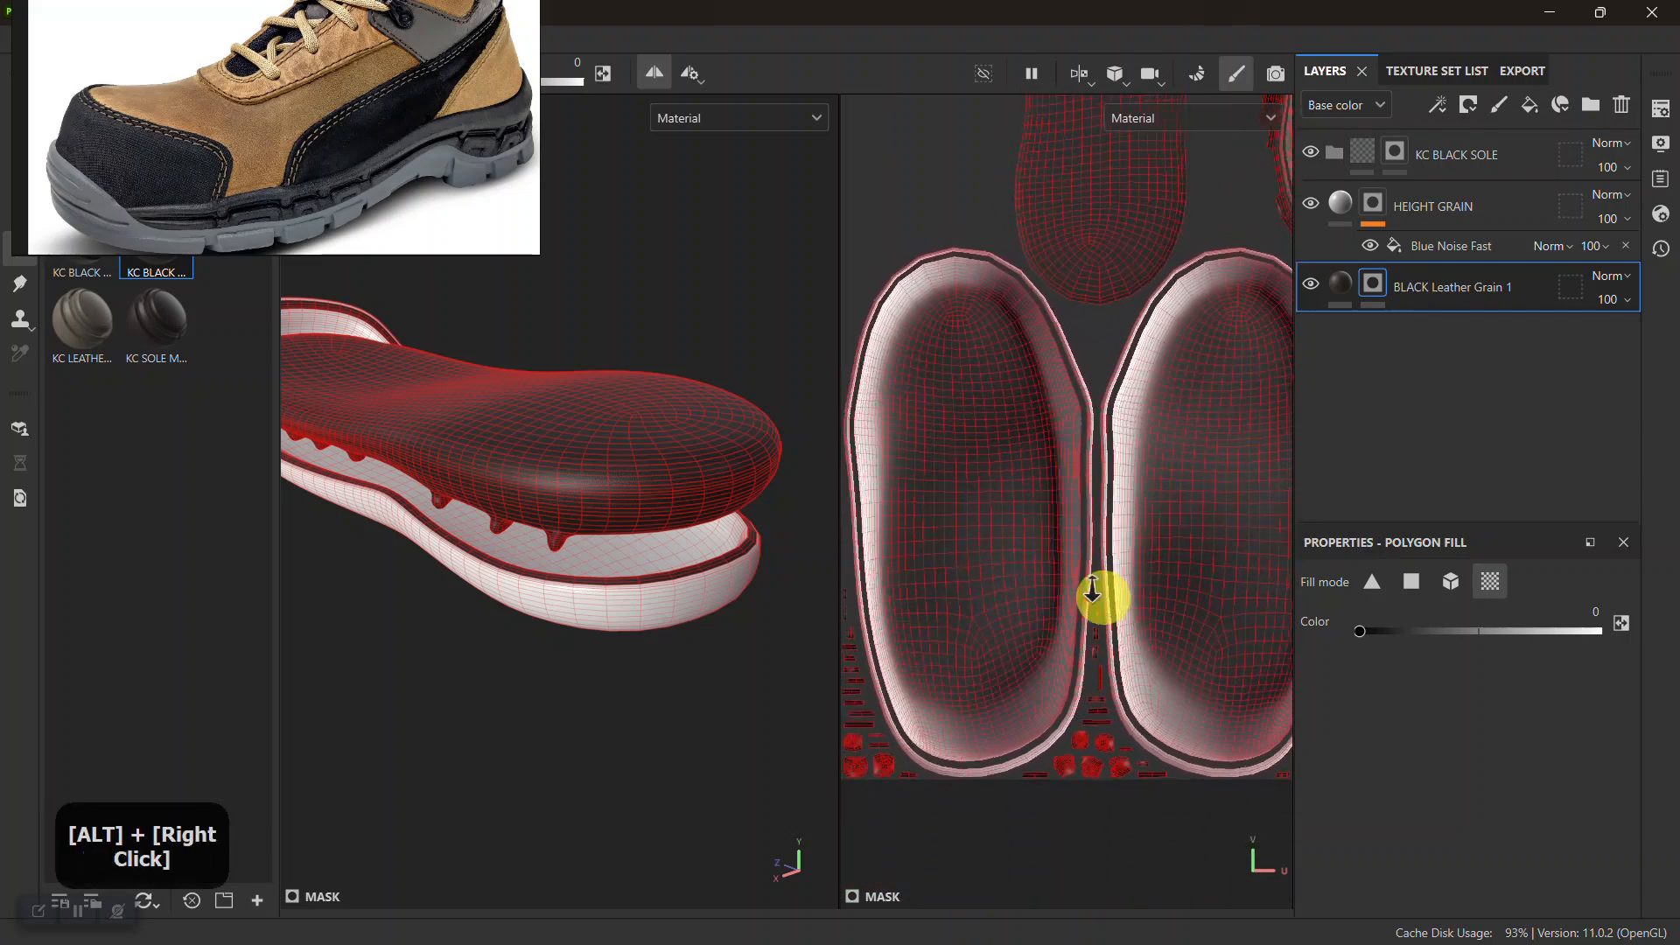
pyautogui.keyDown('alt'); pyautogui.moveTo(1099, 592); pyautogui.dragTo(1073, 507, button='right'); pyautogui.keyUp('alt')
pyautogui.keyDown('alt'); pyautogui.moveTo(1073, 506); pyautogui.dragTo(1100, 520, button='middle'); pyautogui.keyUp('alt')
pyautogui.keyDown('alt'); pyautogui.moveTo(743, 668); pyautogui.dragTo(675, 727); pyautogui.keyUp('alt')
pyautogui.keyDown('alt'); pyautogui.moveTo(674, 726); pyautogui.dragTo(588, 544, button='right'); pyautogui.keyUp('alt')
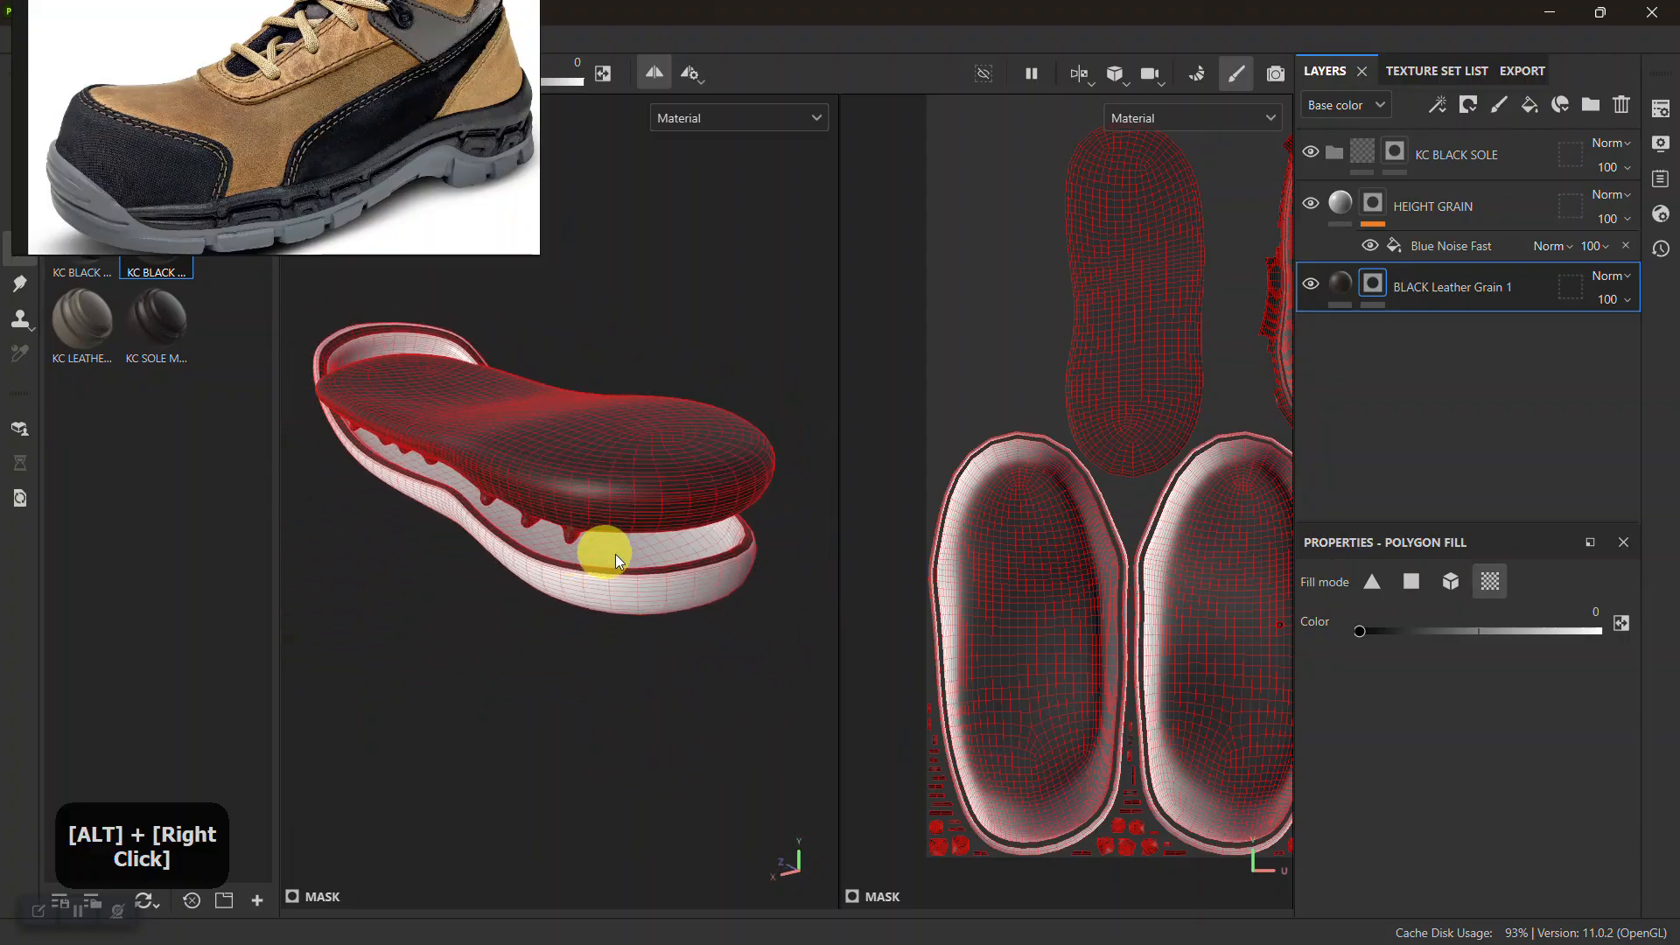
pyautogui.keyDown('alt'); pyautogui.moveTo(588, 544); pyautogui.dragTo(679, 601); pyautogui.keyUp('alt')
pyautogui.keyDown('alt'); pyautogui.moveTo(679, 600); pyautogui.dragTo(491, 638, button='middle'); pyautogui.keyUp('alt')
pyautogui.keyDown('alt'); pyautogui.moveTo(491, 638); pyautogui.dragTo(661, 532, button='right'); pyautogui.keyUp('alt')
pyautogui.keyDown('alt'); pyautogui.moveTo(660, 532); pyautogui.dragTo(591, 571, button='middle'); pyautogui.keyUp('alt')
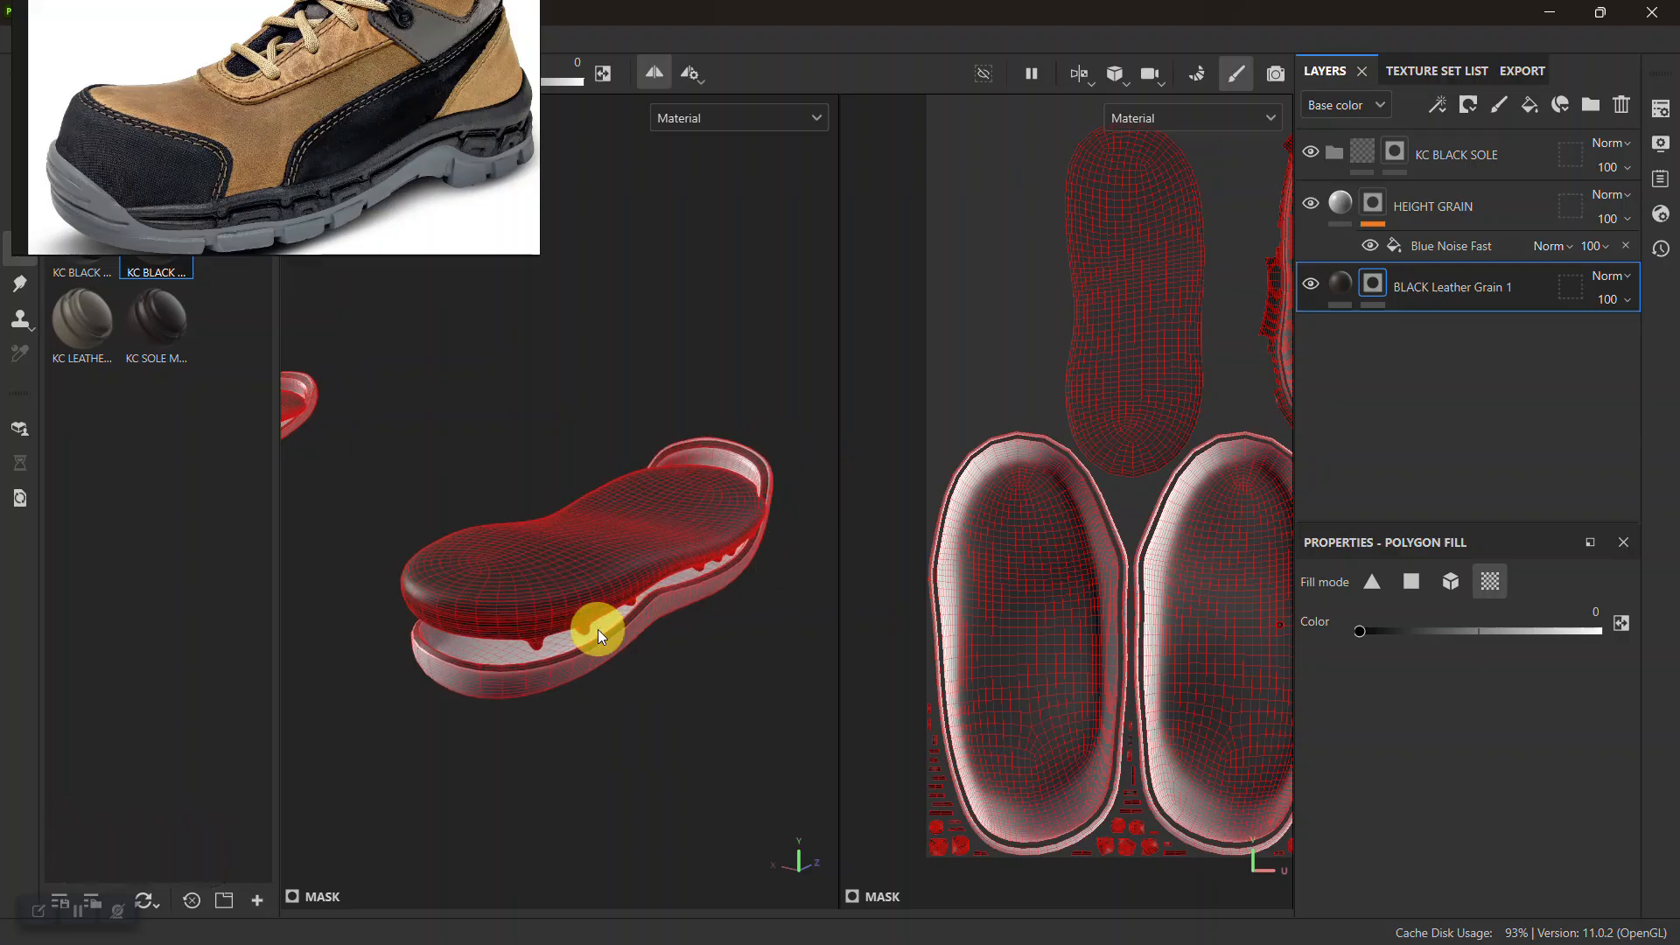
pyautogui.keyDown('alt'); pyautogui.moveTo(598, 612); pyautogui.dragTo(712, 724, button='right'); pyautogui.keyUp('alt')
pyautogui.keyDown('alt'); pyautogui.moveTo(1039, 537); pyautogui.dragTo(1050, 712, button='right'); pyautogui.keyUp('alt')
pyautogui.keyDown('alt'); pyautogui.moveTo(1050, 712); pyautogui.dragTo(973, 581, button='middle'); pyautogui.keyUp('alt')
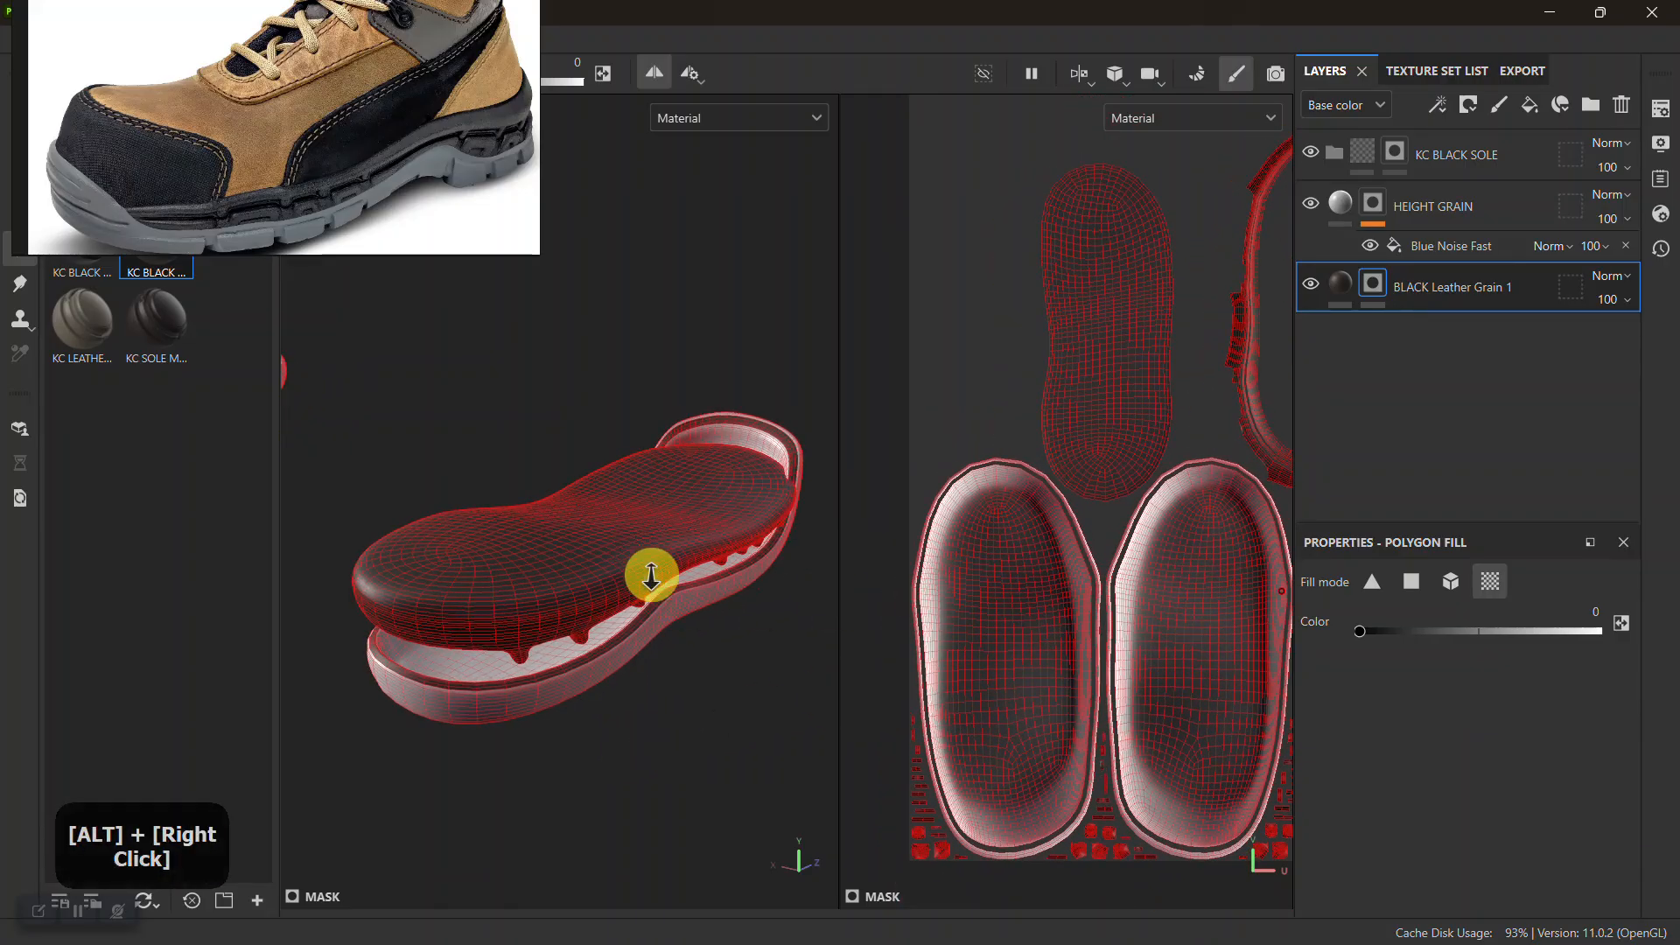